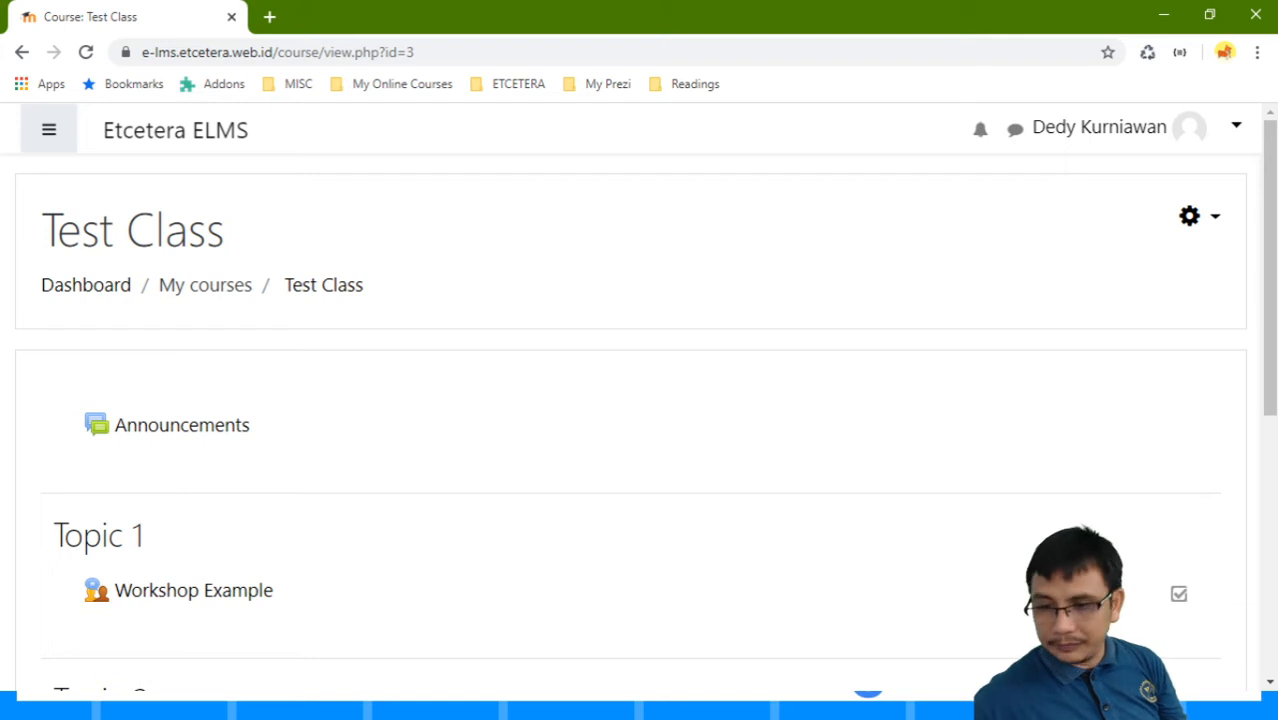
Step: Turn on editing for the Test Class course
click(1188, 217)
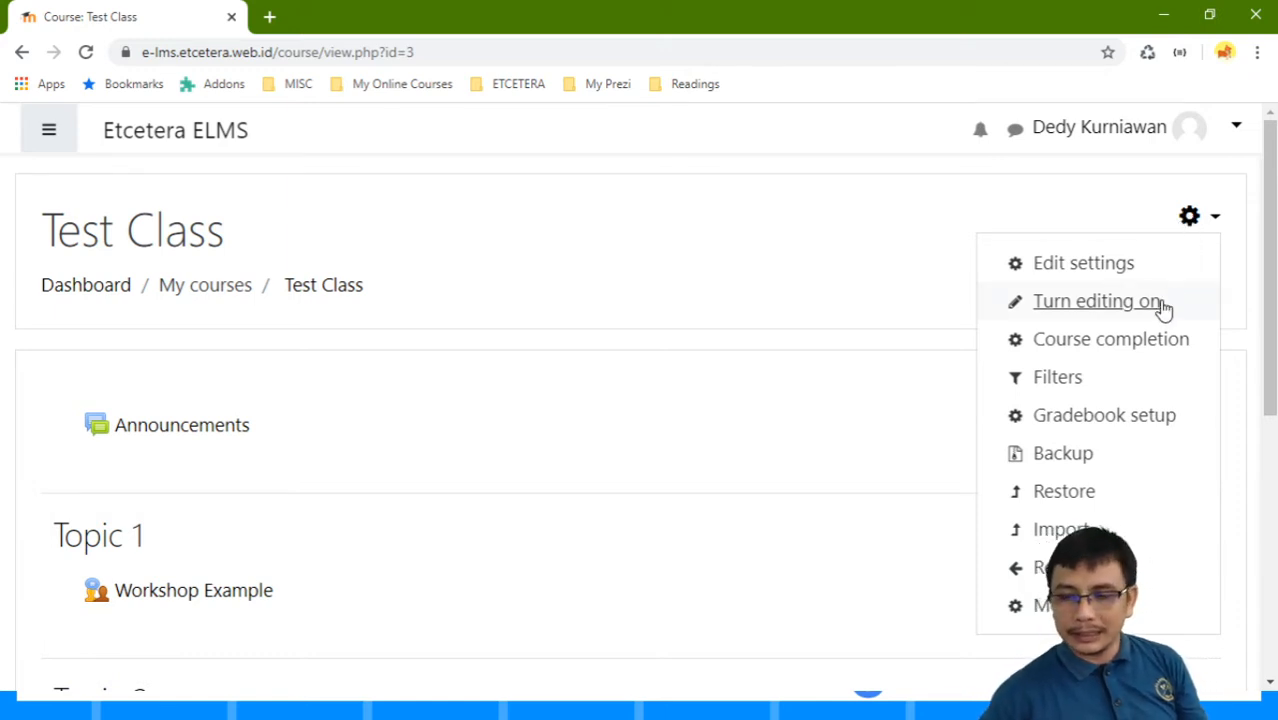
click(1098, 301)
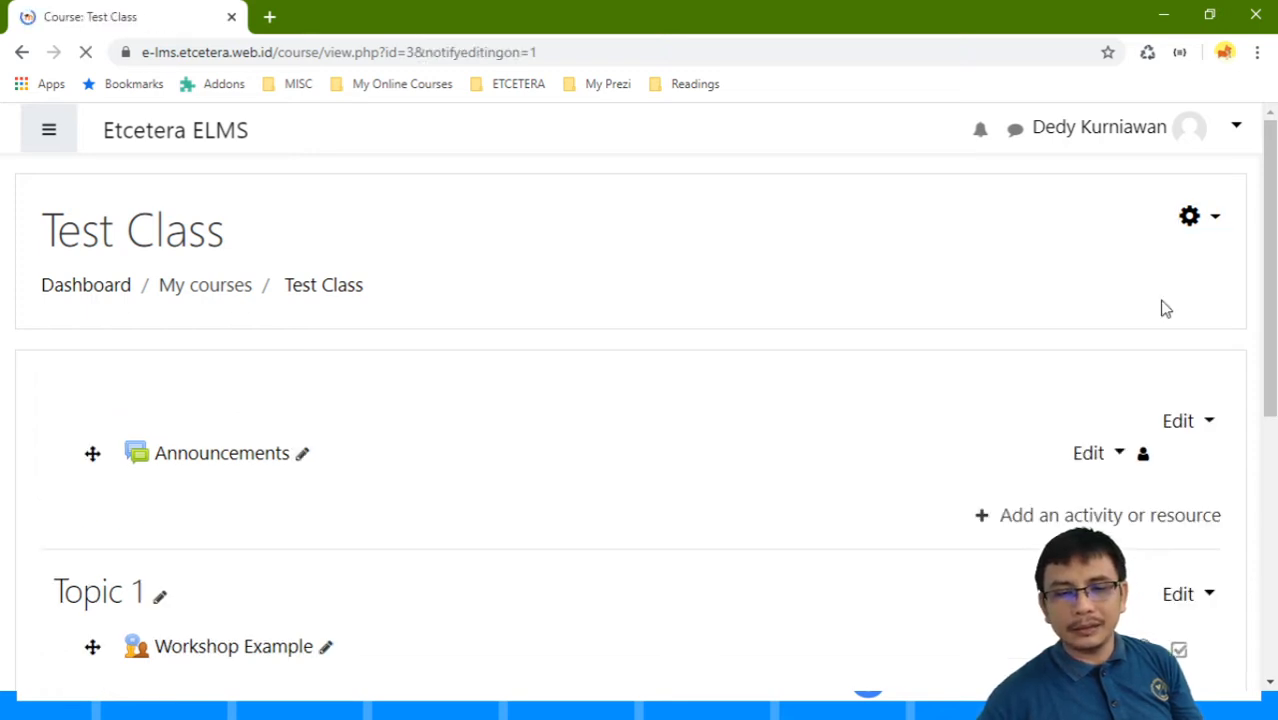
scroll(1163, 308, down, 1)
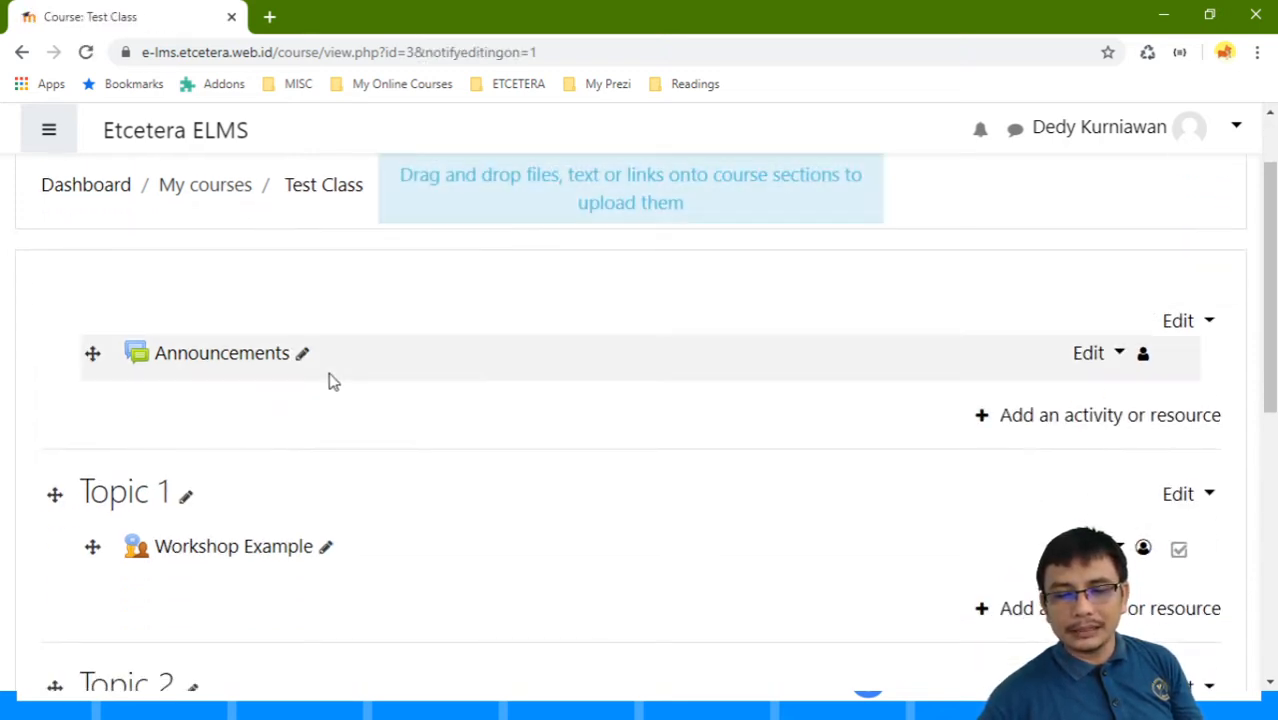
scroll(520, 388, up, 1)
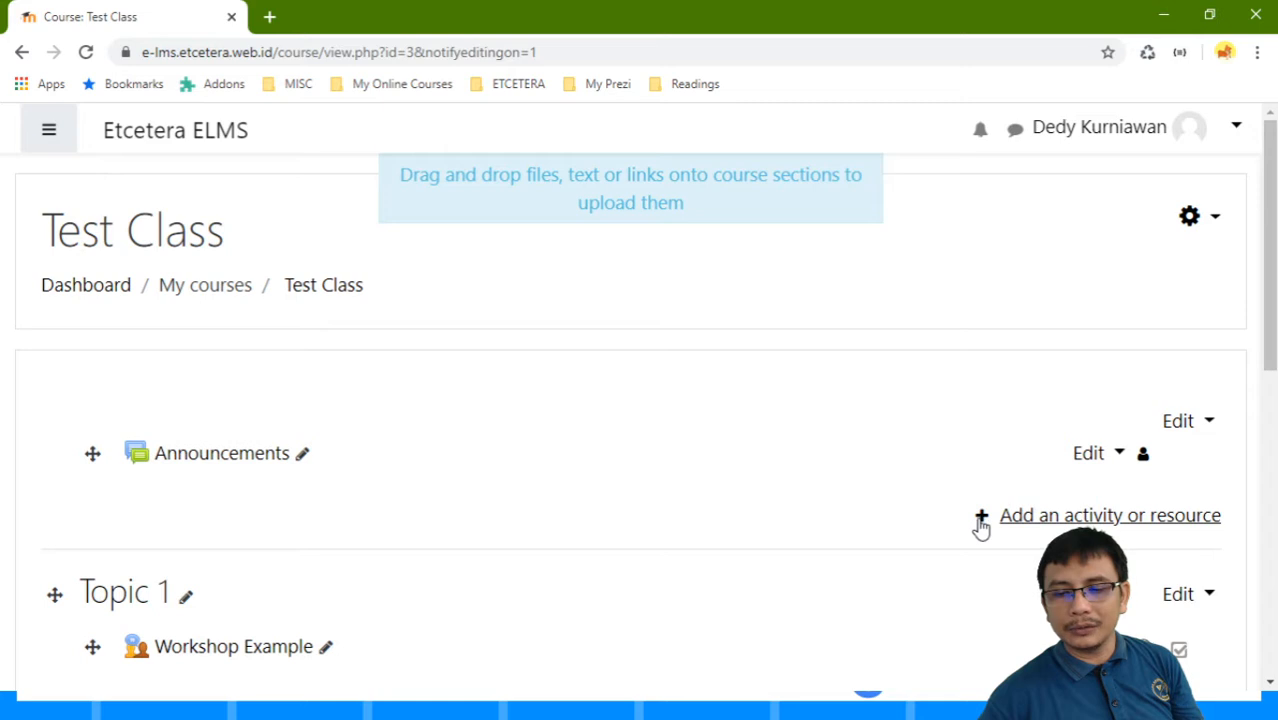
Step: Add a Workshop activity to the course section that contains Announcements, bringing up its settings form
click(1089, 518)
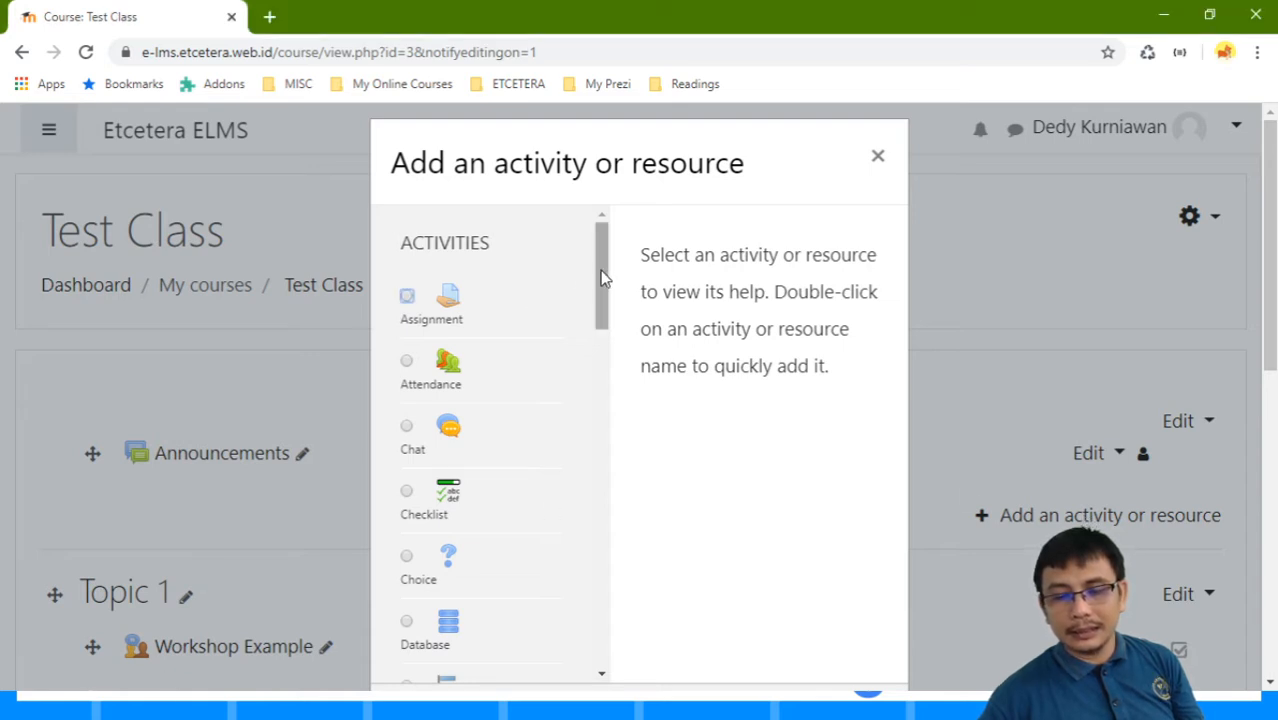
drag(600, 270, 614, 519)
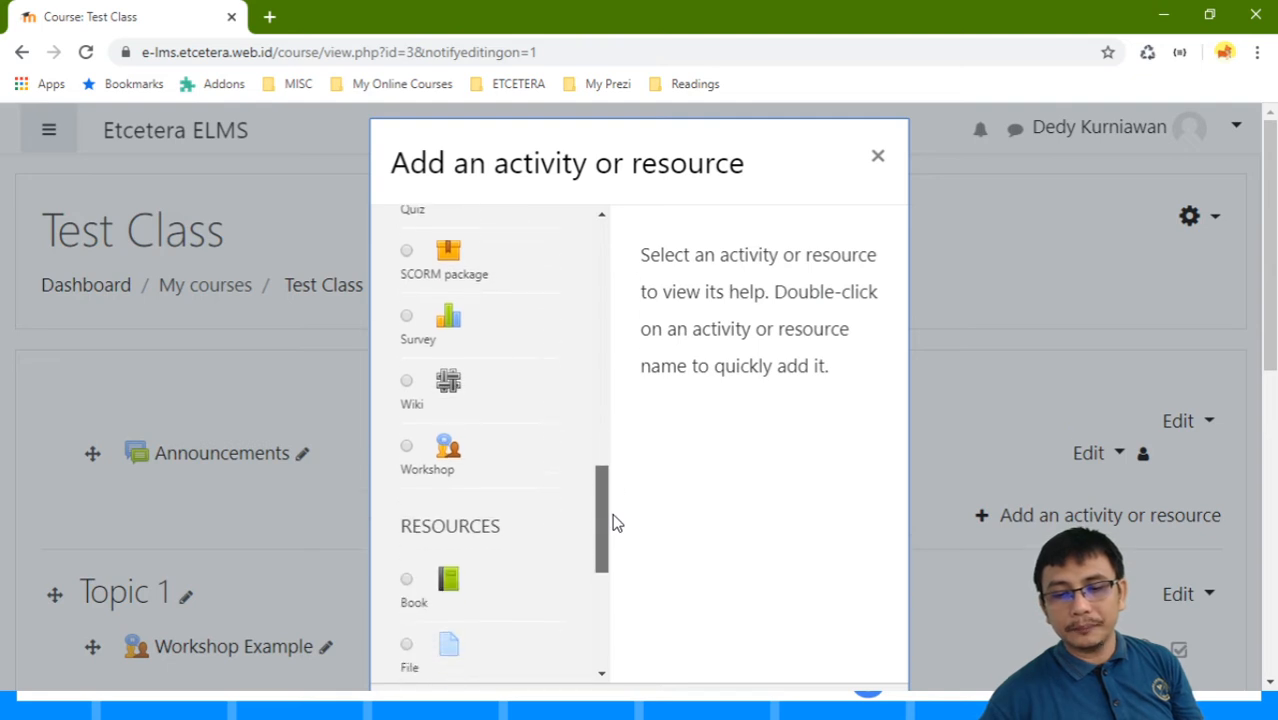
click(407, 448)
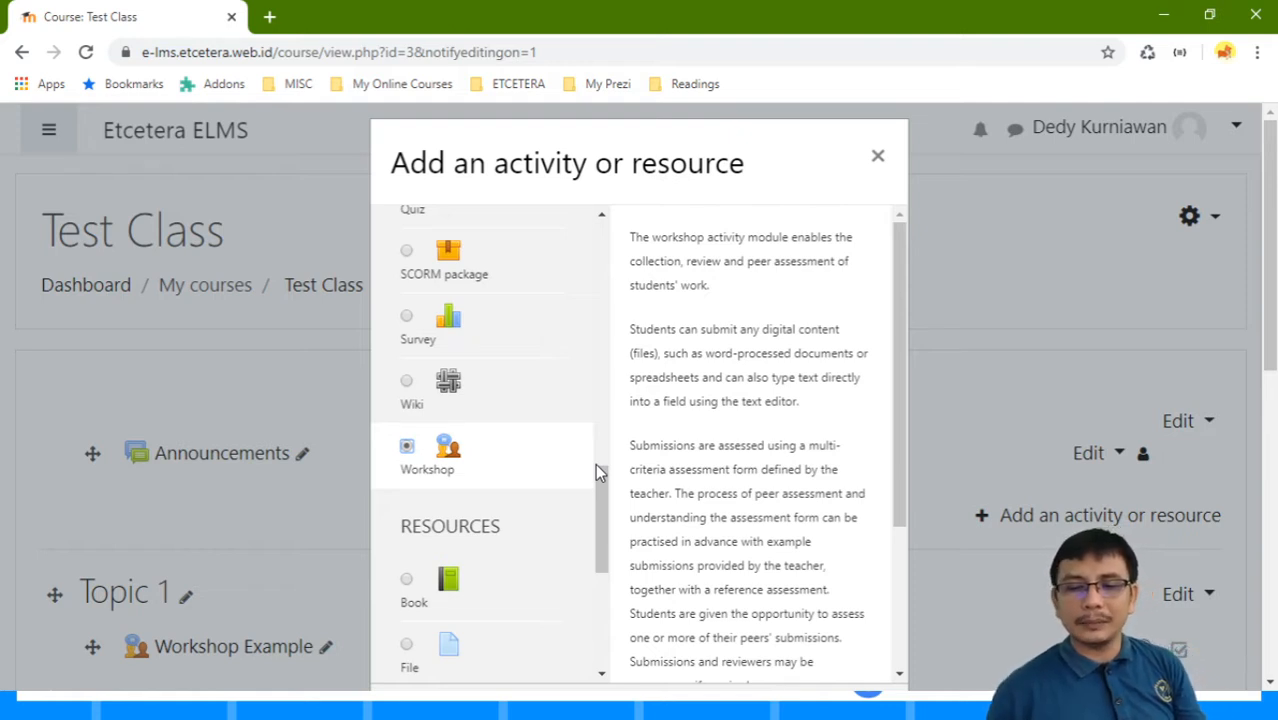
scroll(740, 475, down, 5)
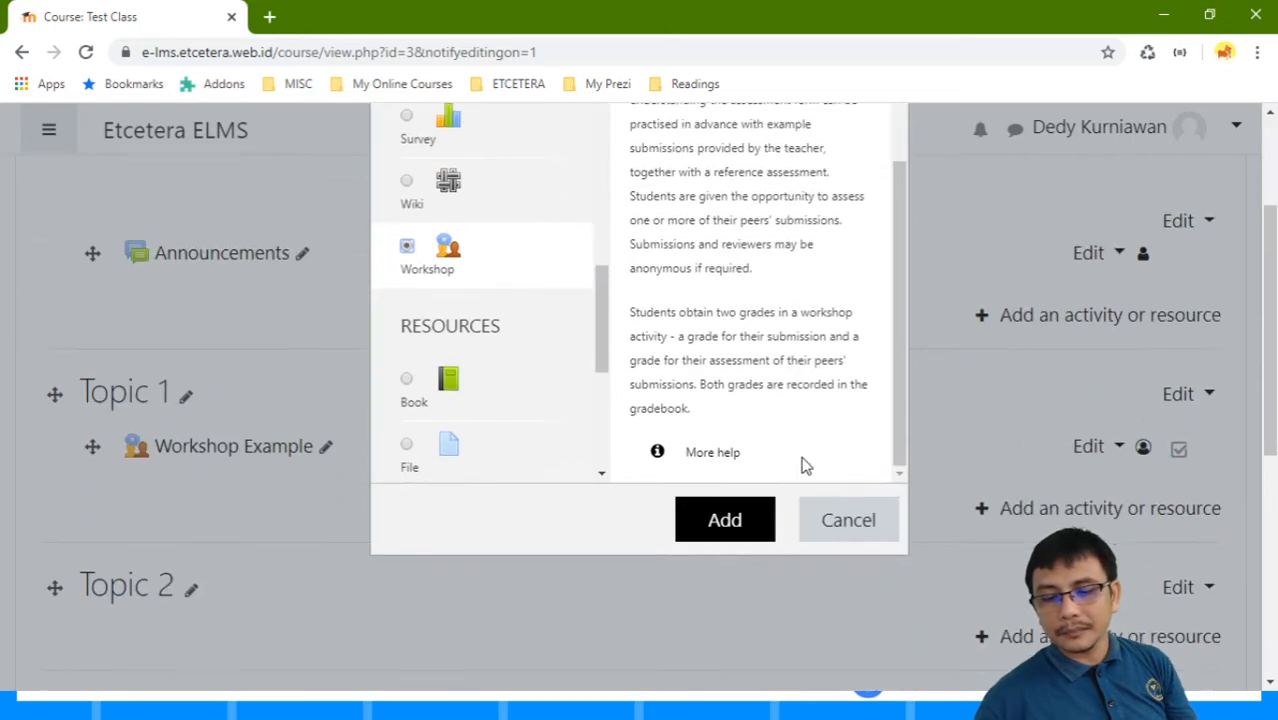
scroll(806, 466, up, 2)
scroll(490, 304, up, 3)
scroll(457, 268, down, 3)
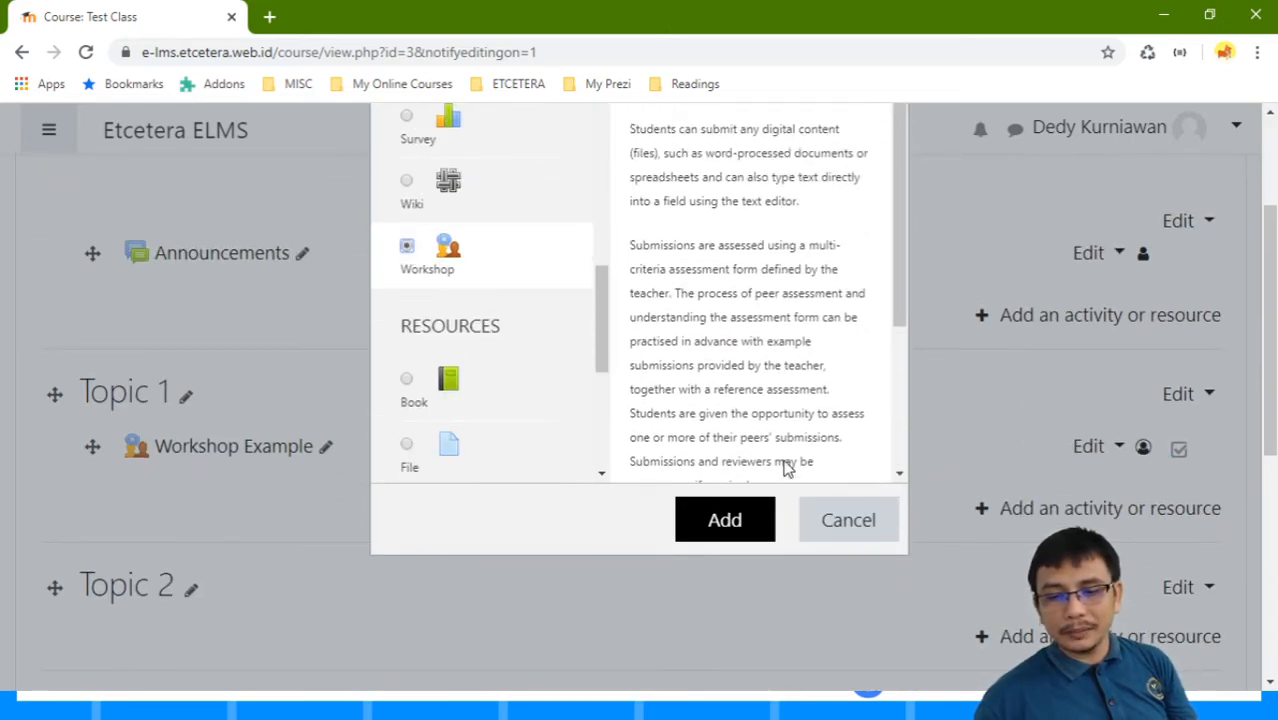
click(744, 527)
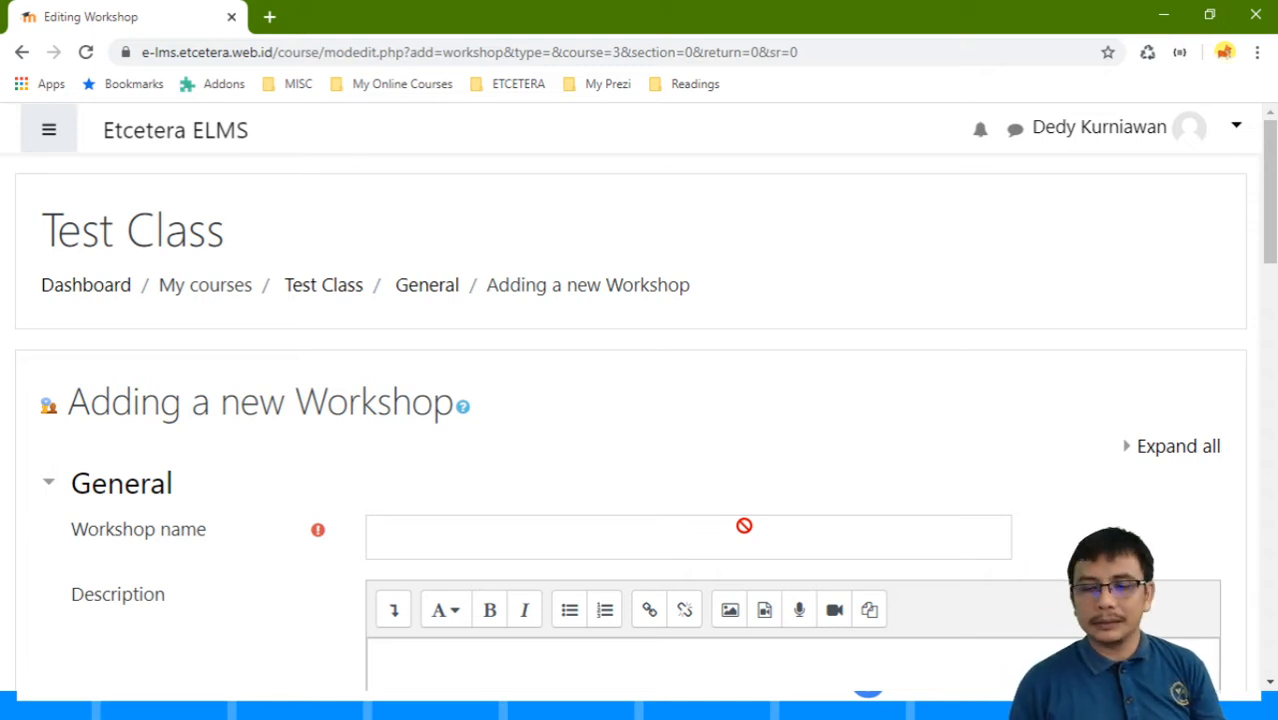
Step: Name the new workshop "Workshop 1"
scroll(744, 525, down, 2)
click(623, 335)
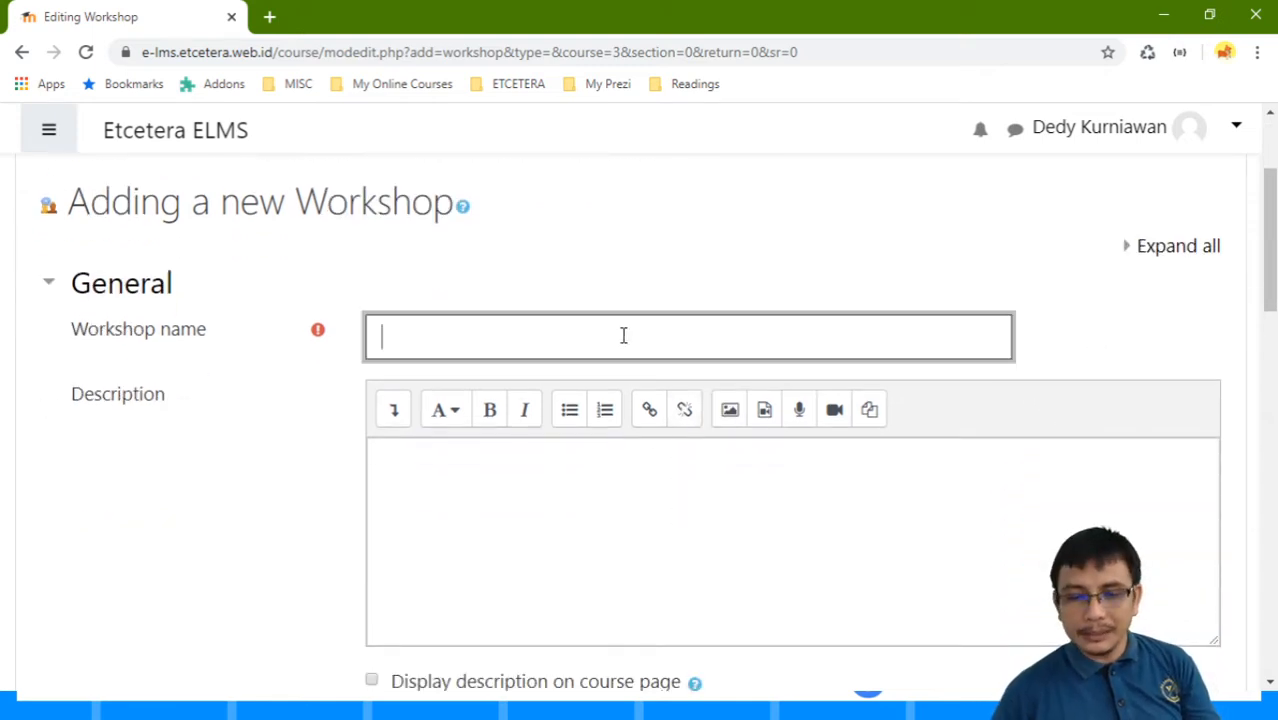
text(W)
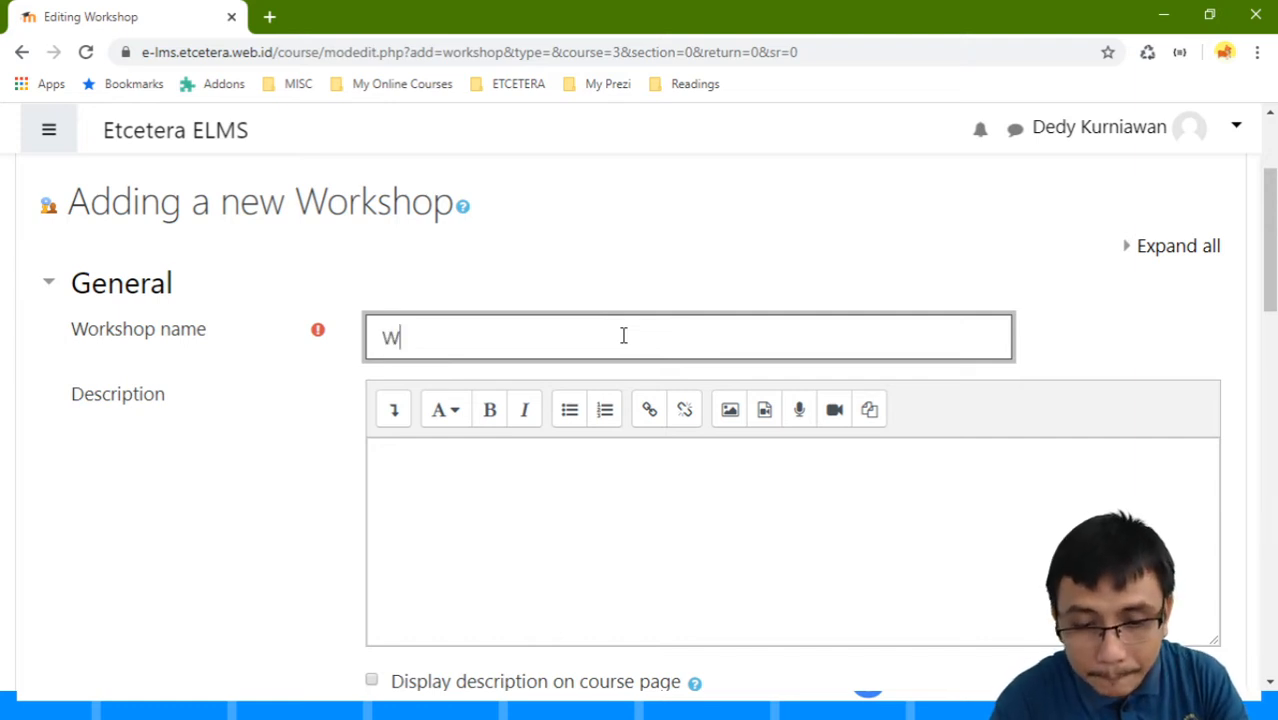
text(orkshop 1)
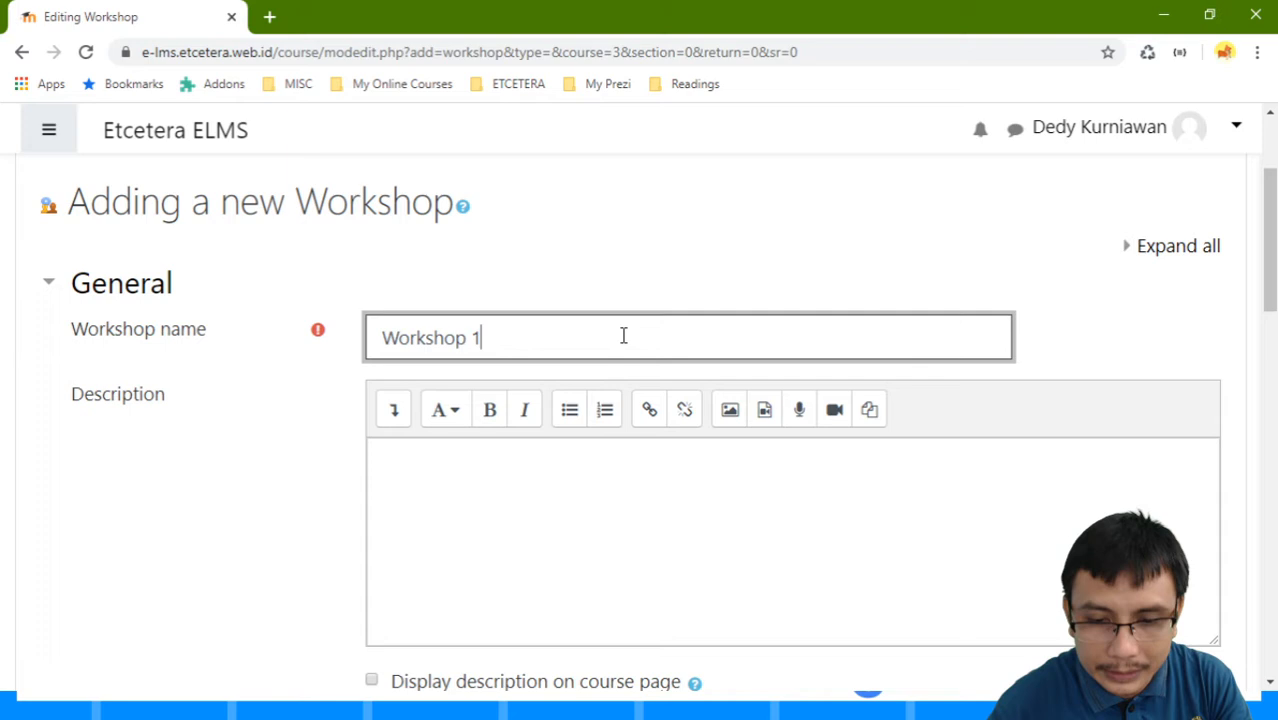
Step: Enter the workshop description "Use this activity to submit your paper and review your friends' papers"
click(623, 519)
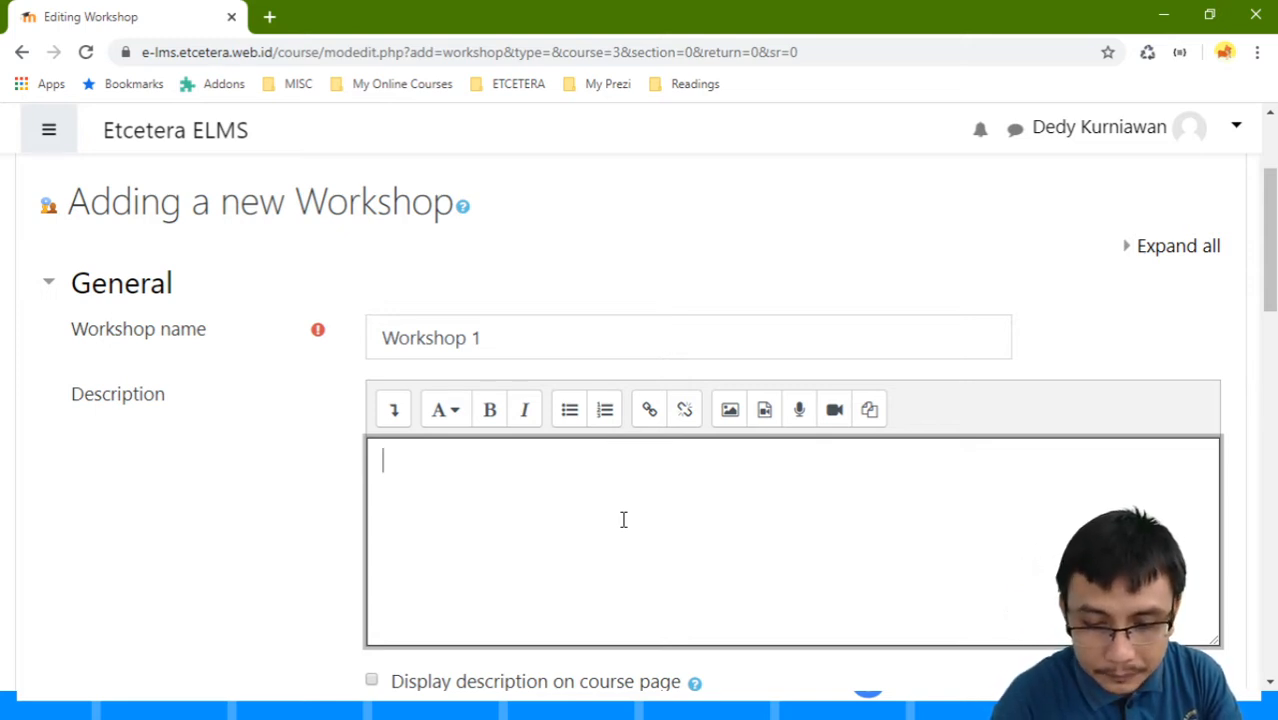
text(Use th)
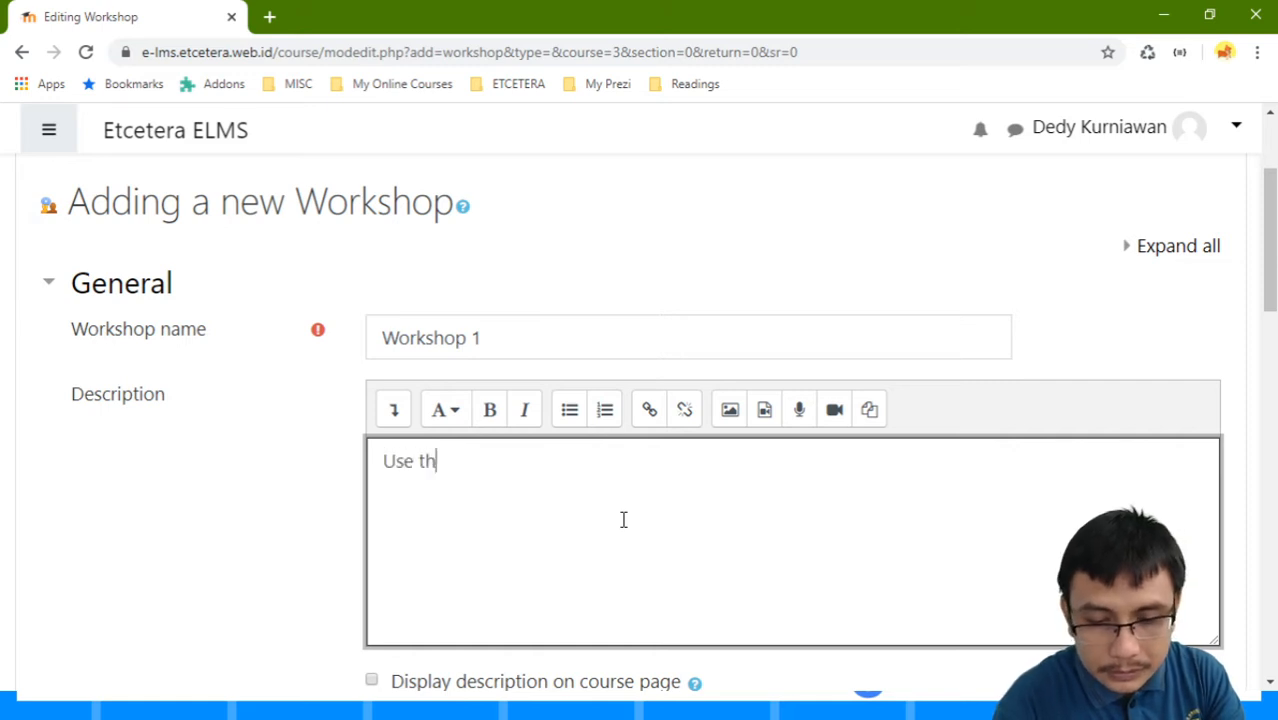
text(is)
key(BackSpace)
key(BackSpace)
text(is )
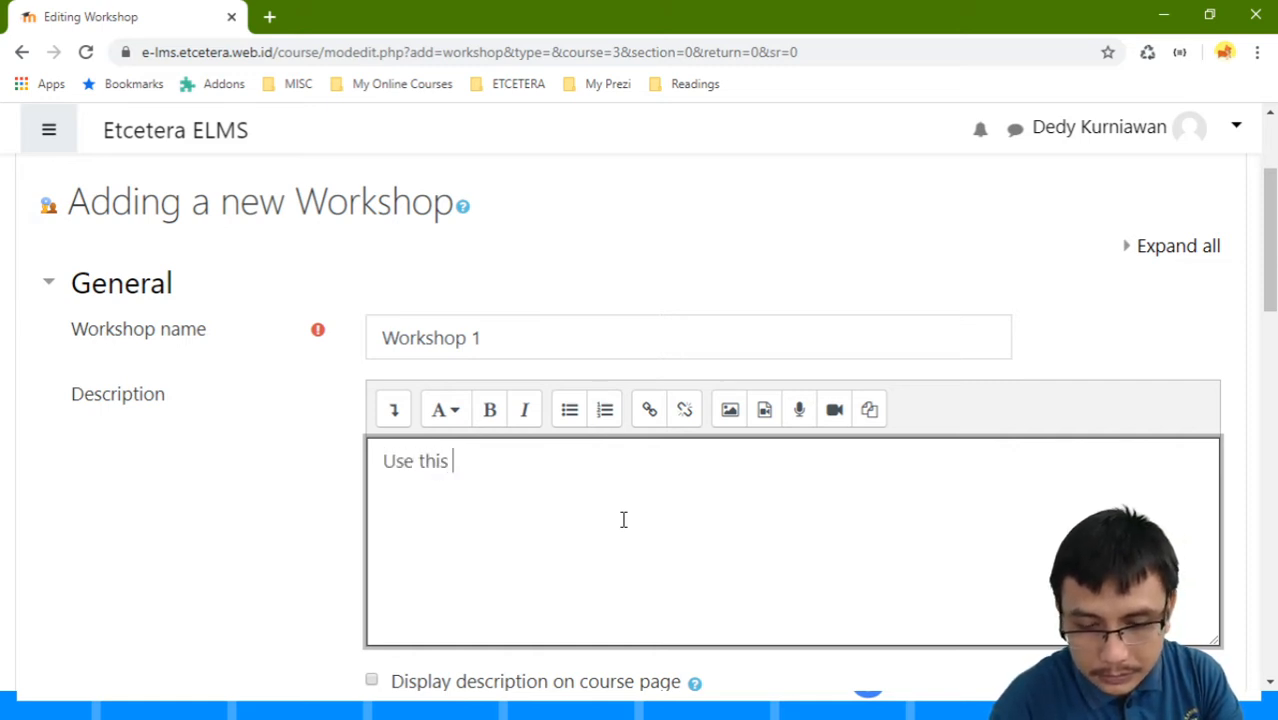
text(activi)
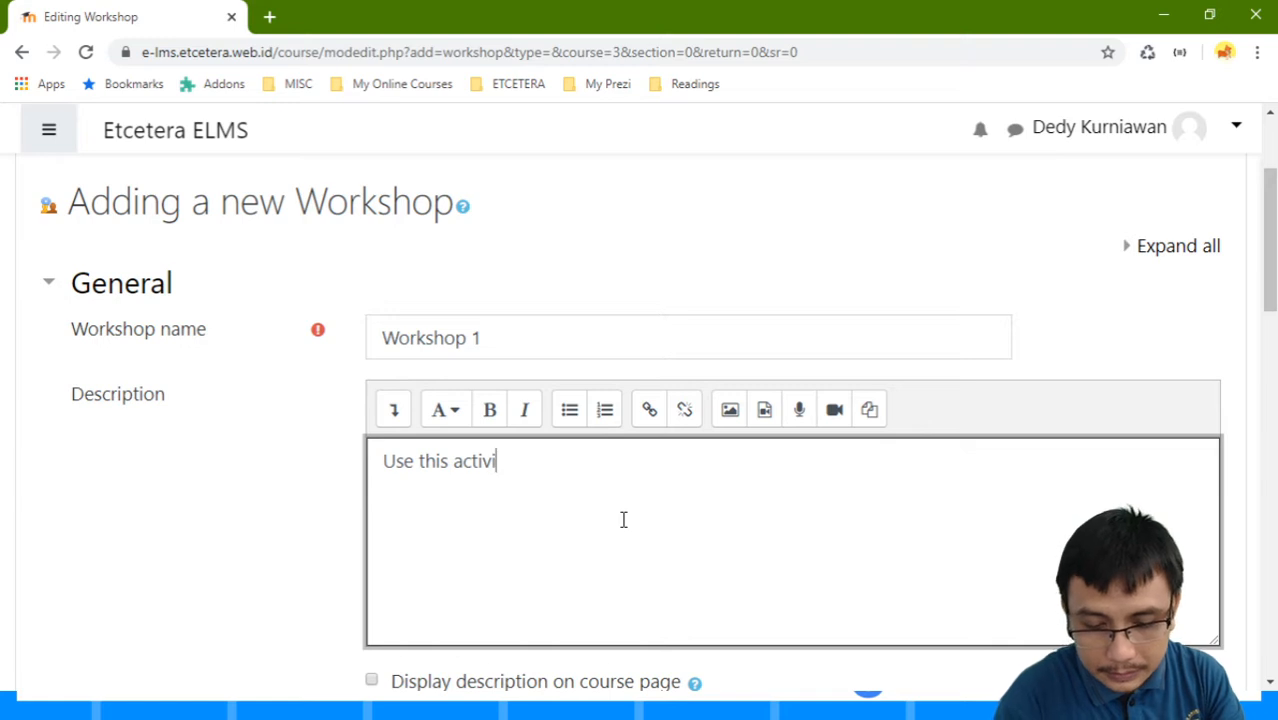
text(ty to submit )
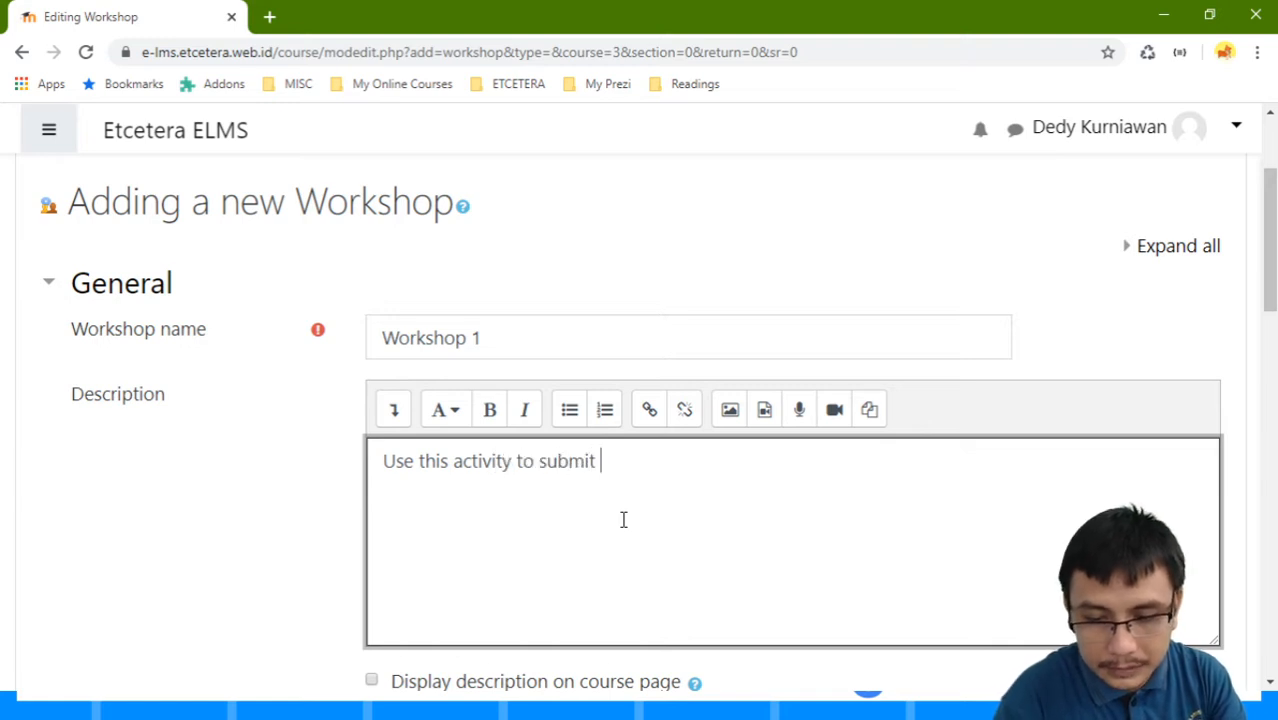
text(your paper a)
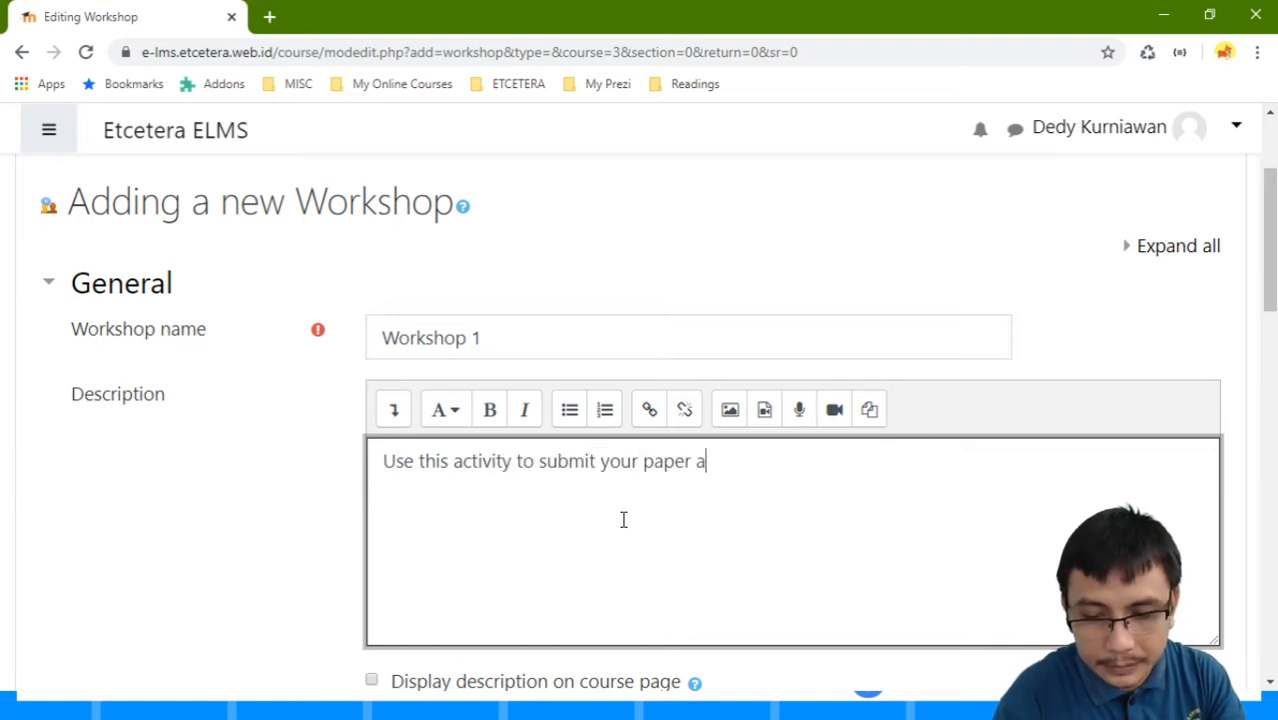
text(nd rev)
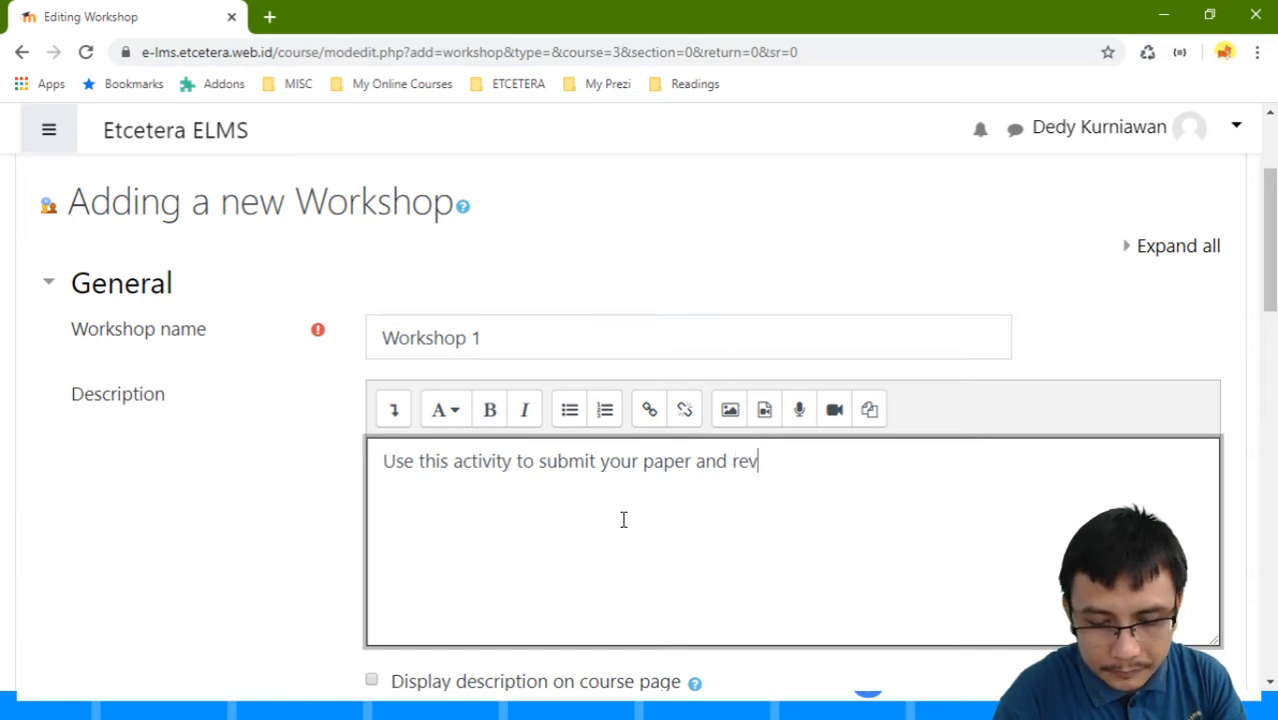
text(iew your)
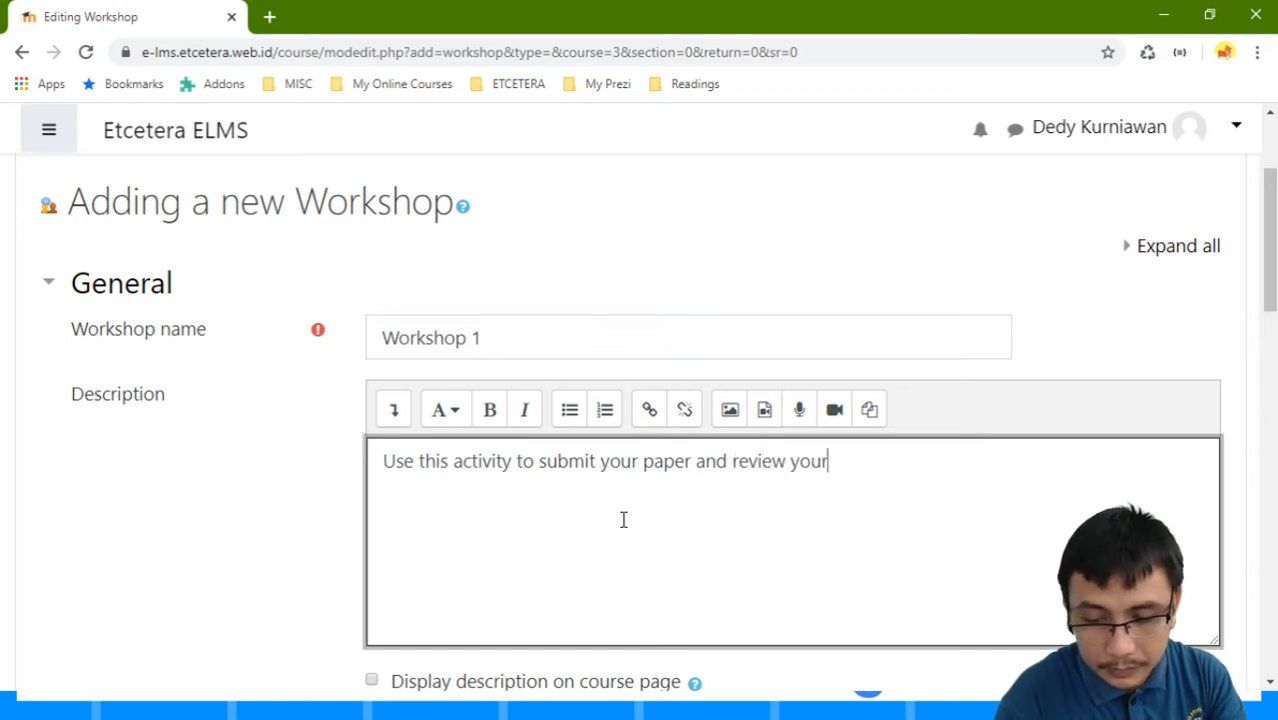
text( d)
key(BackSpace)
text(frien)
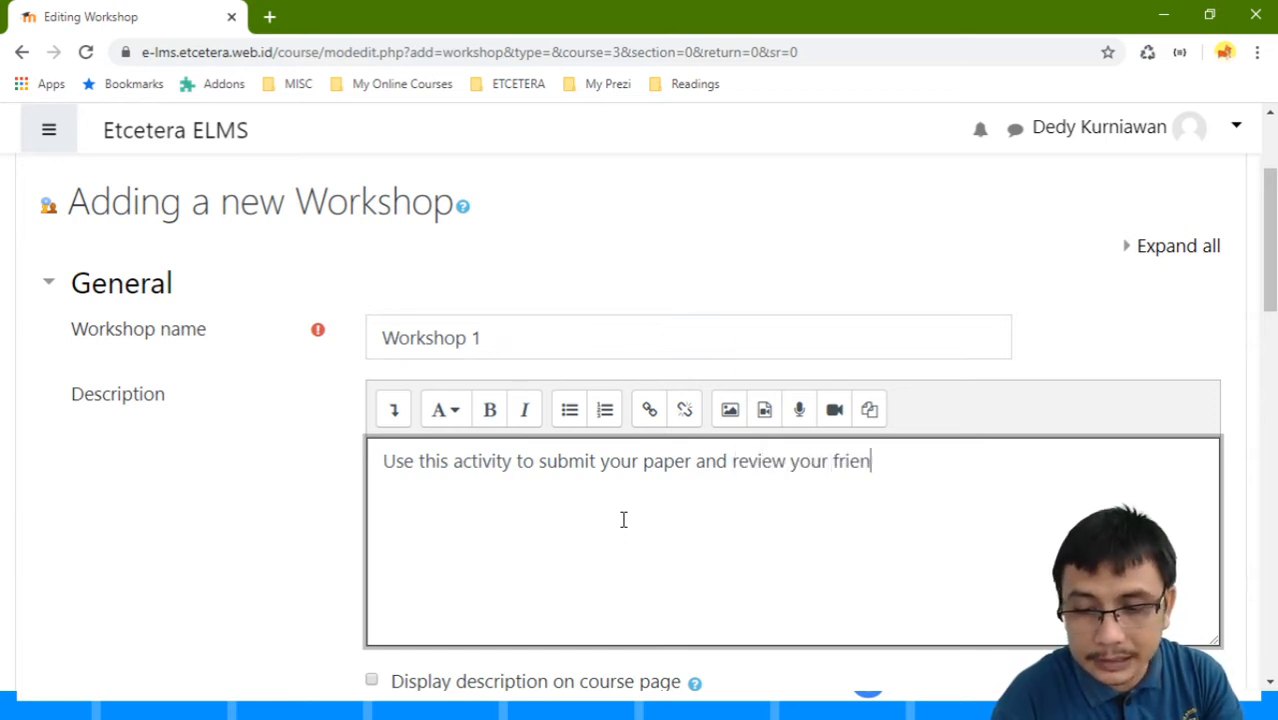
text(ds')
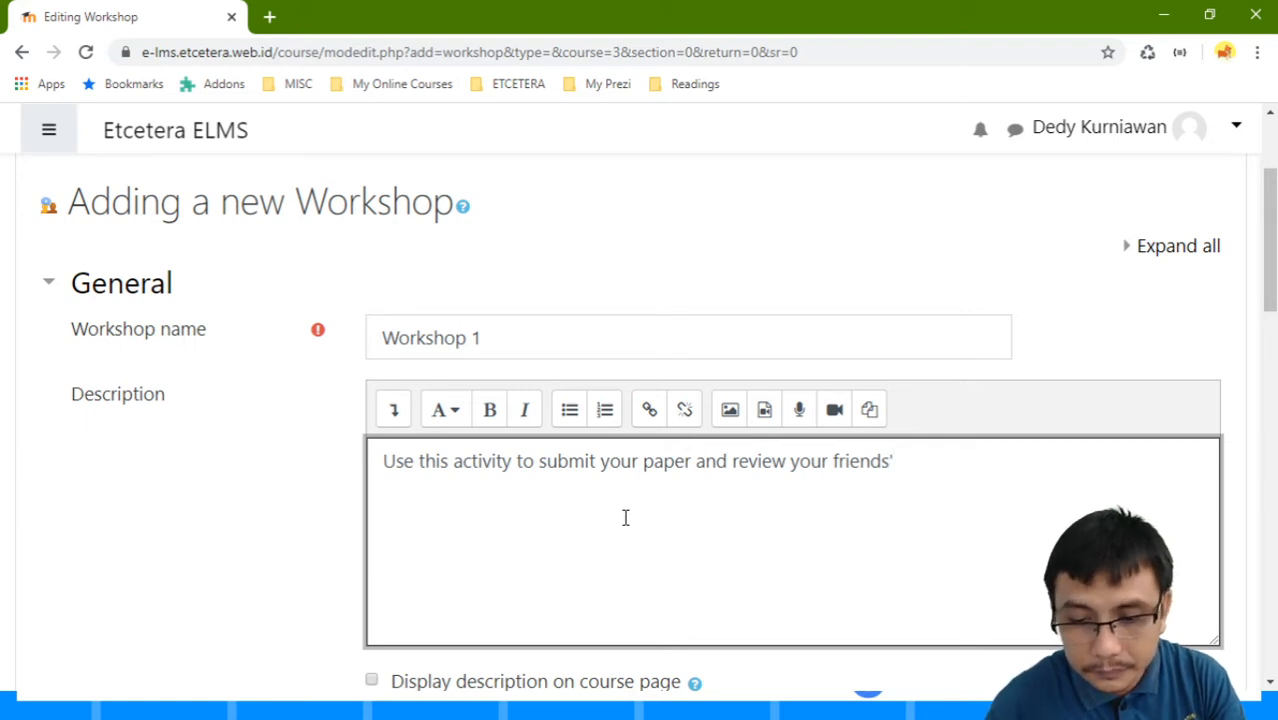
scroll(610, 420, down, 2)
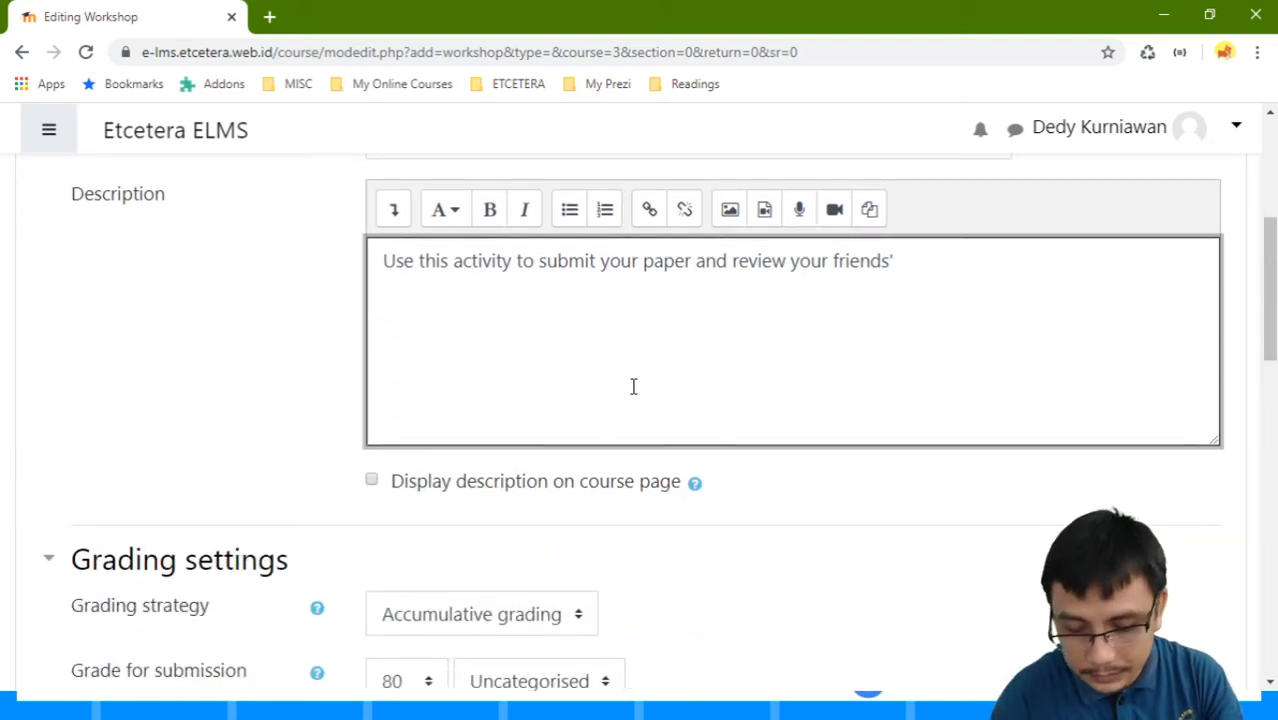
text(papers)
Step: Set the workshop's grade for submission to 10 in the grading settings
scroll(625, 402, down, 3)
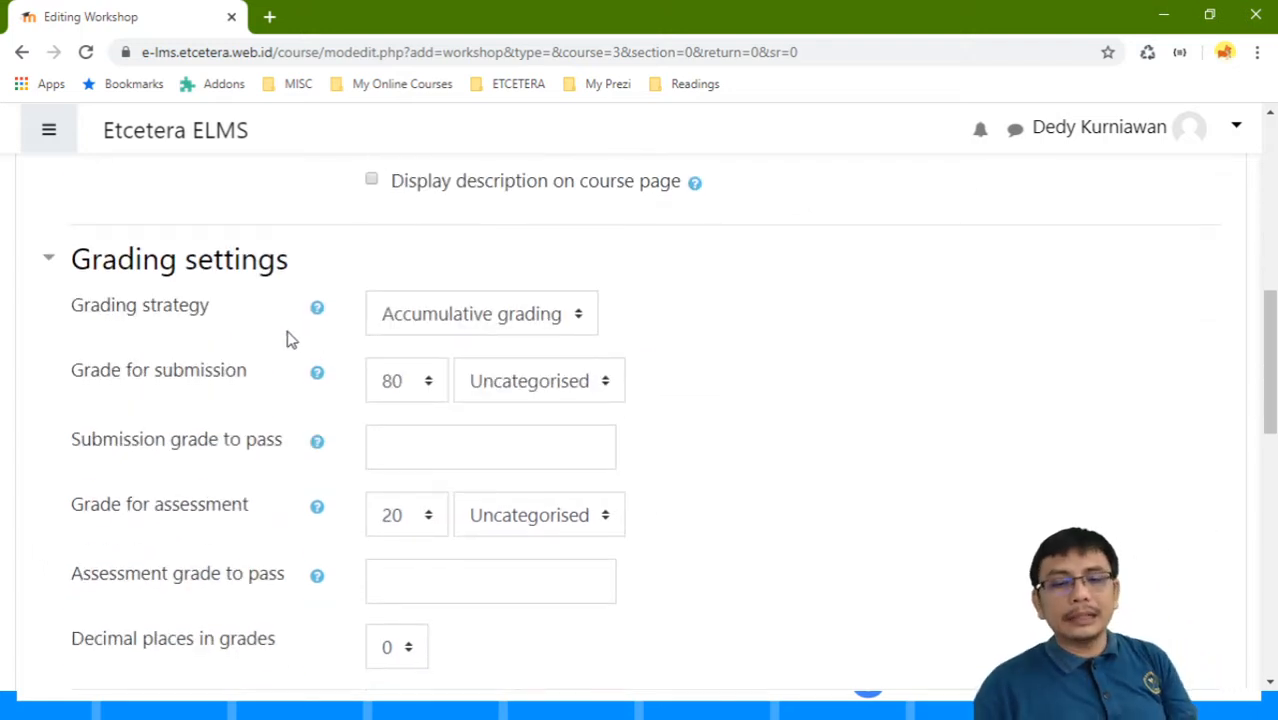
scroll(388, 345, down, 1)
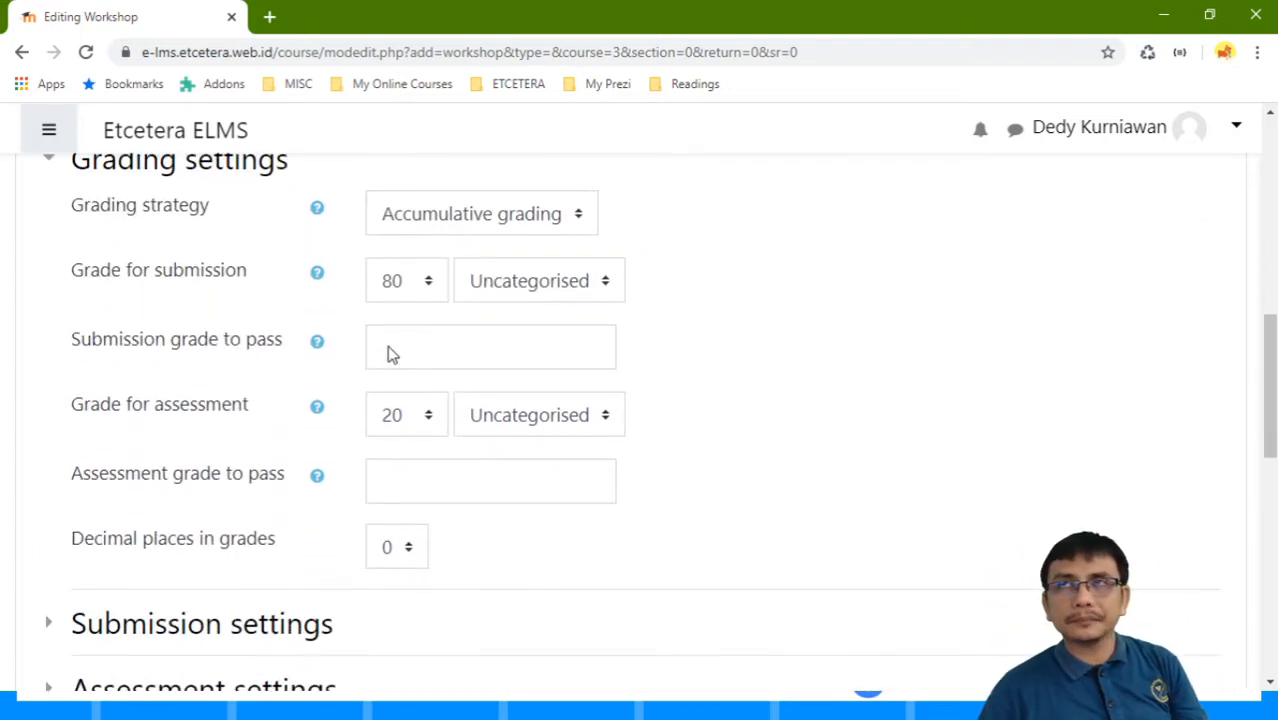
scroll(388, 345, up, 1)
scroll(388, 354, up, 1)
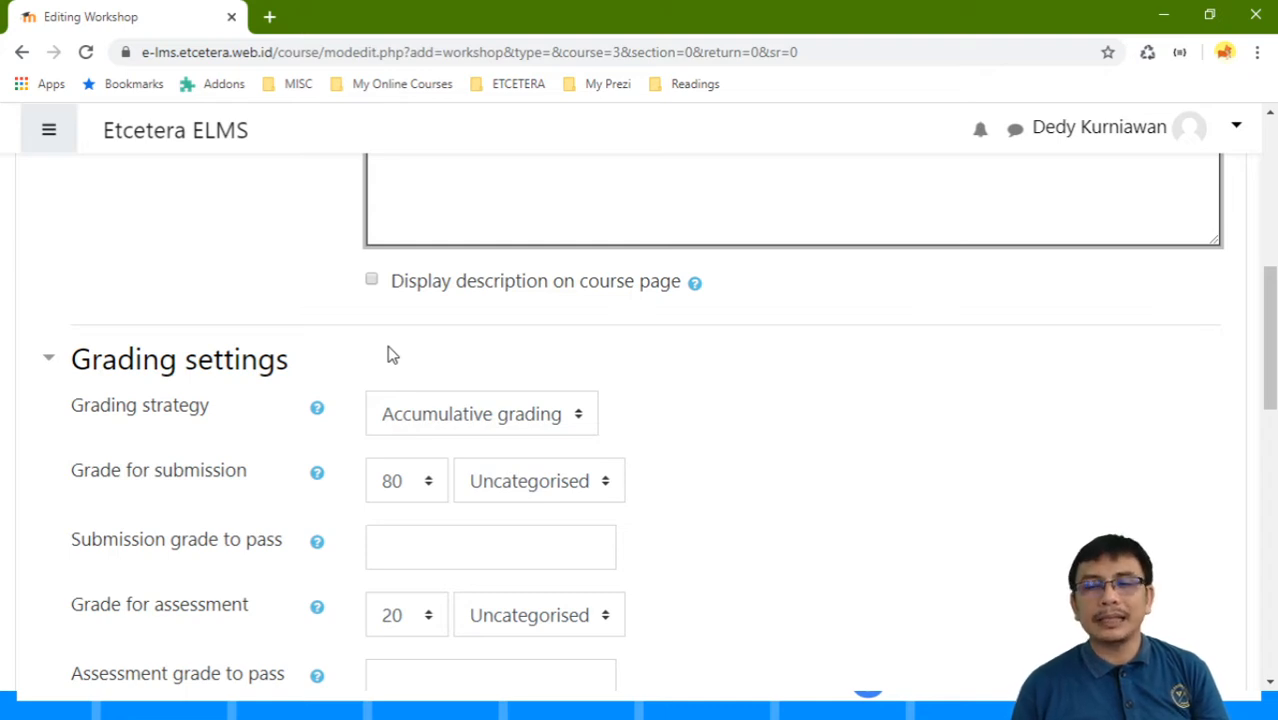
scroll(960, 354, down, 1)
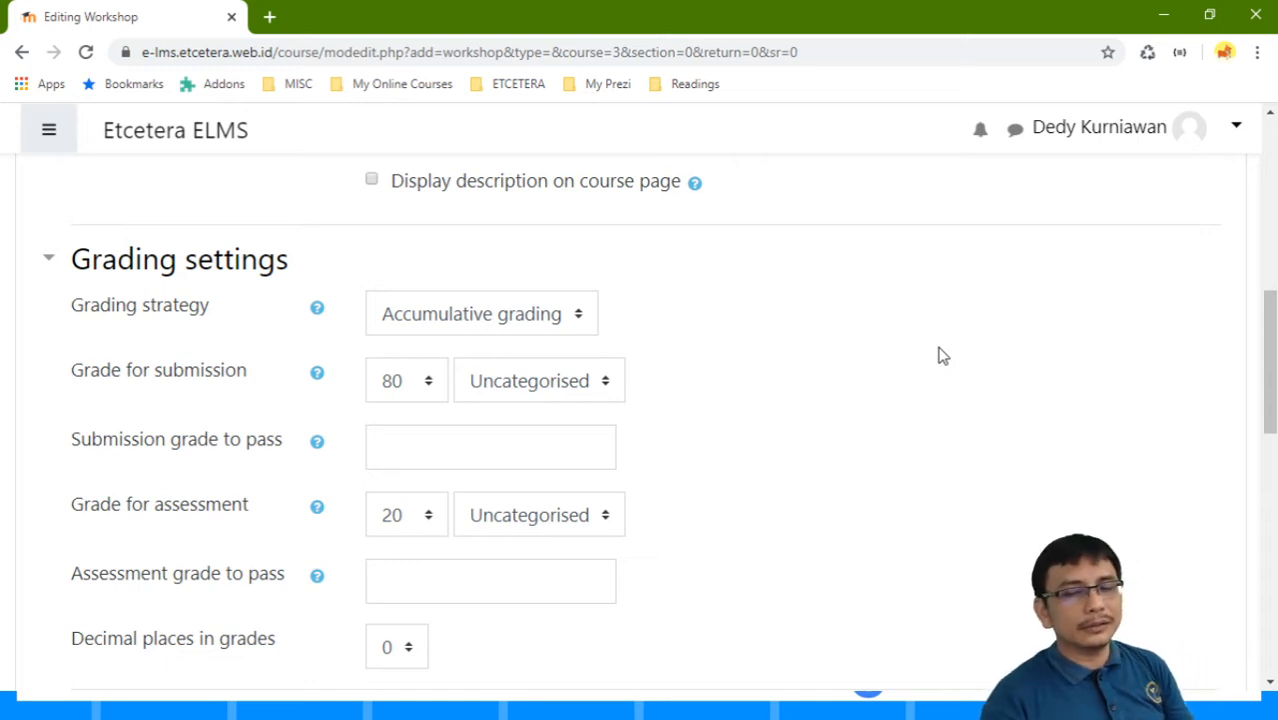
click(398, 381)
click(765, 317)
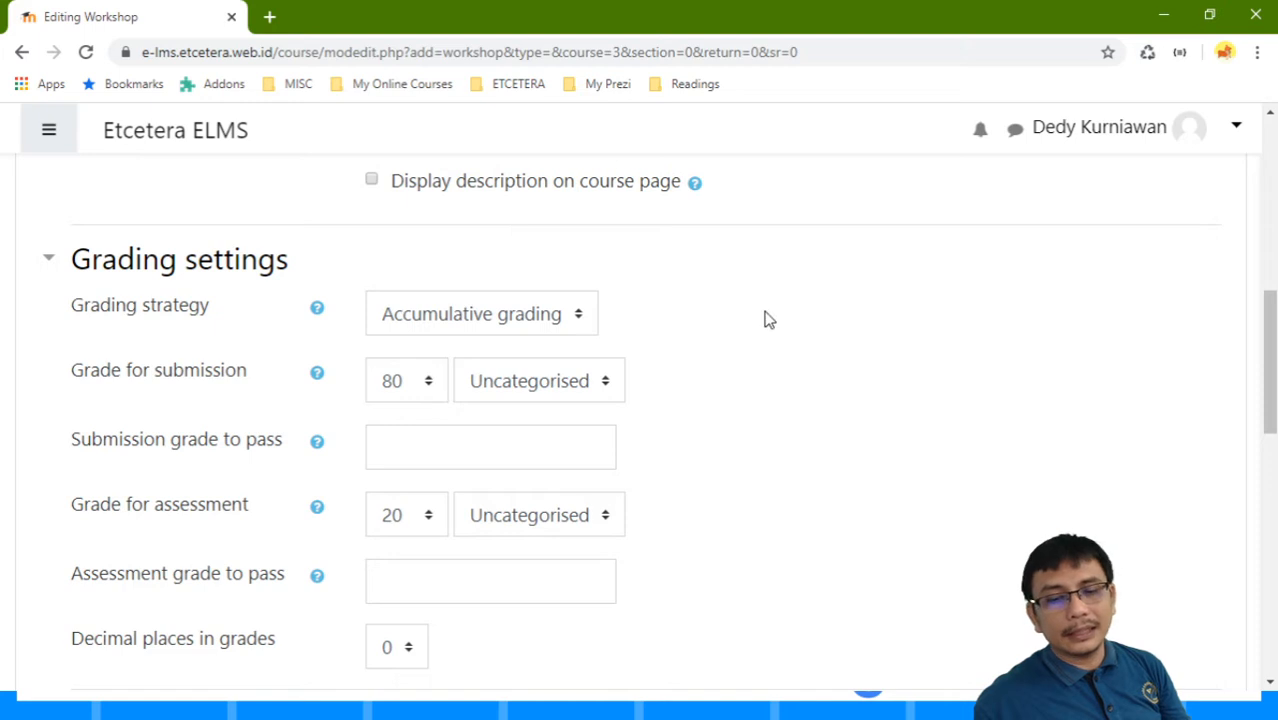
click(405, 382)
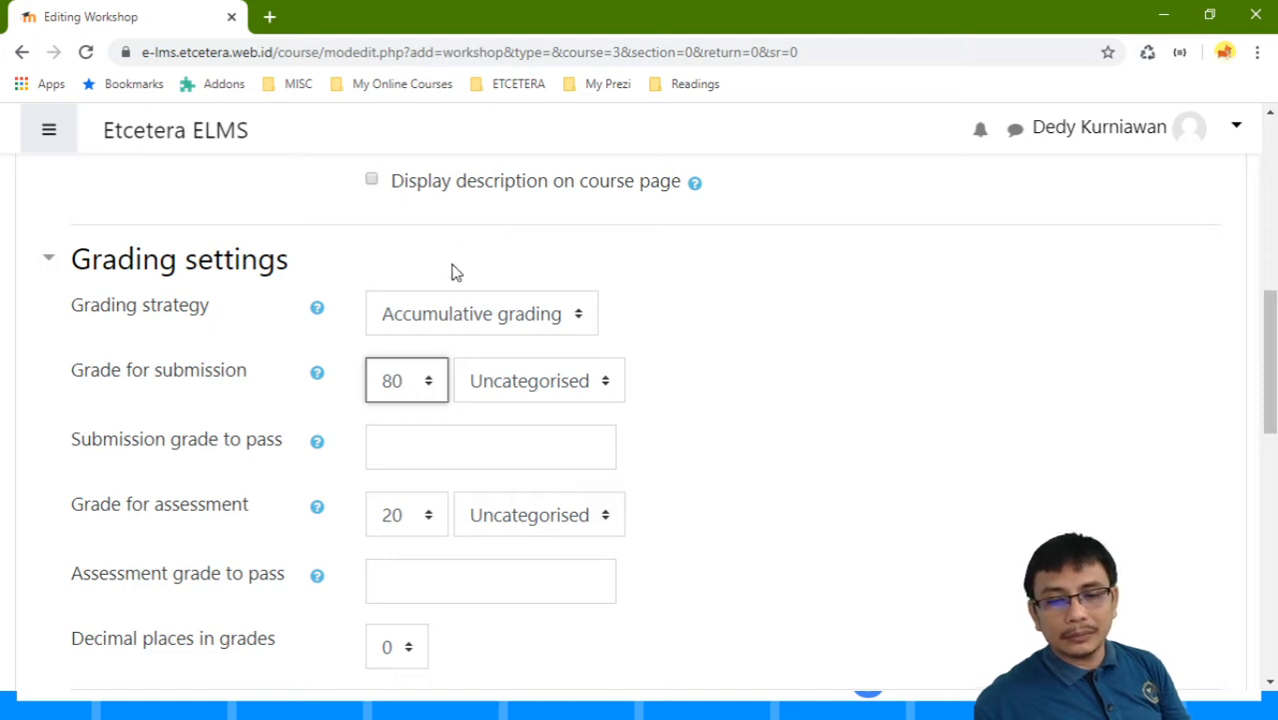
text(10)
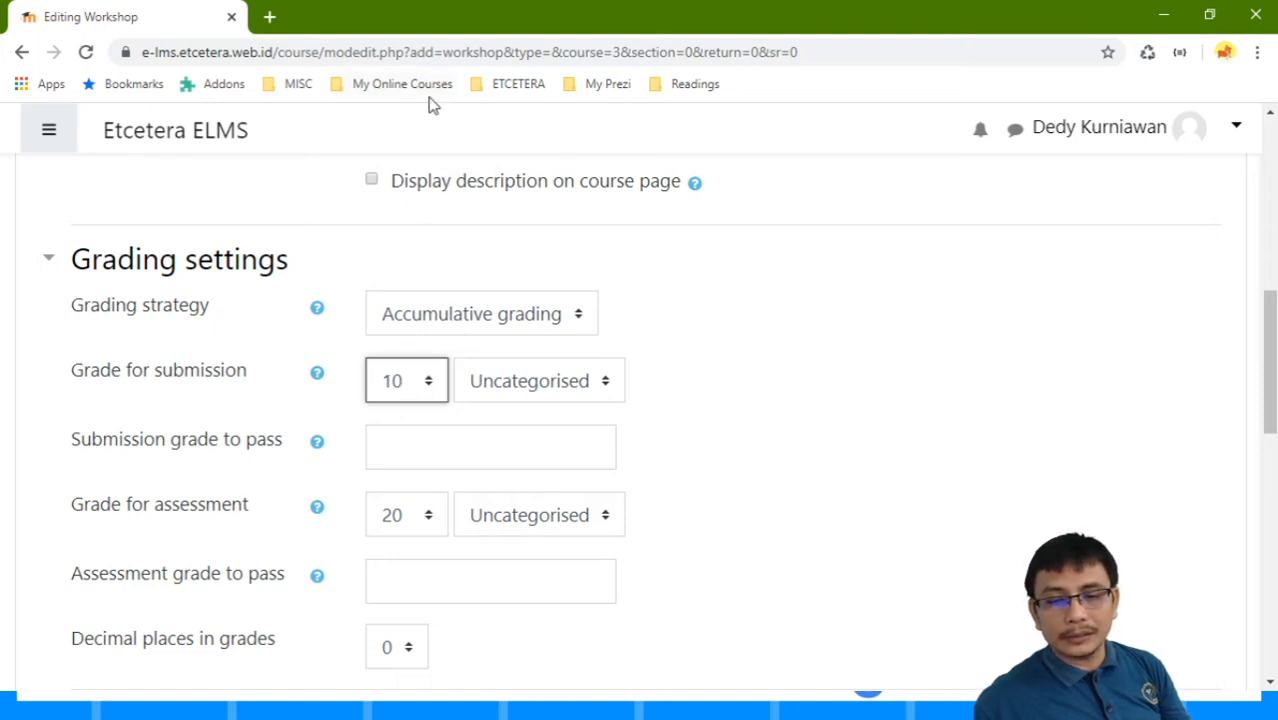
click(808, 322)
Step: Set the workshop's grade for assessment to 2
scroll(600, 400, down, 2)
click(428, 322)
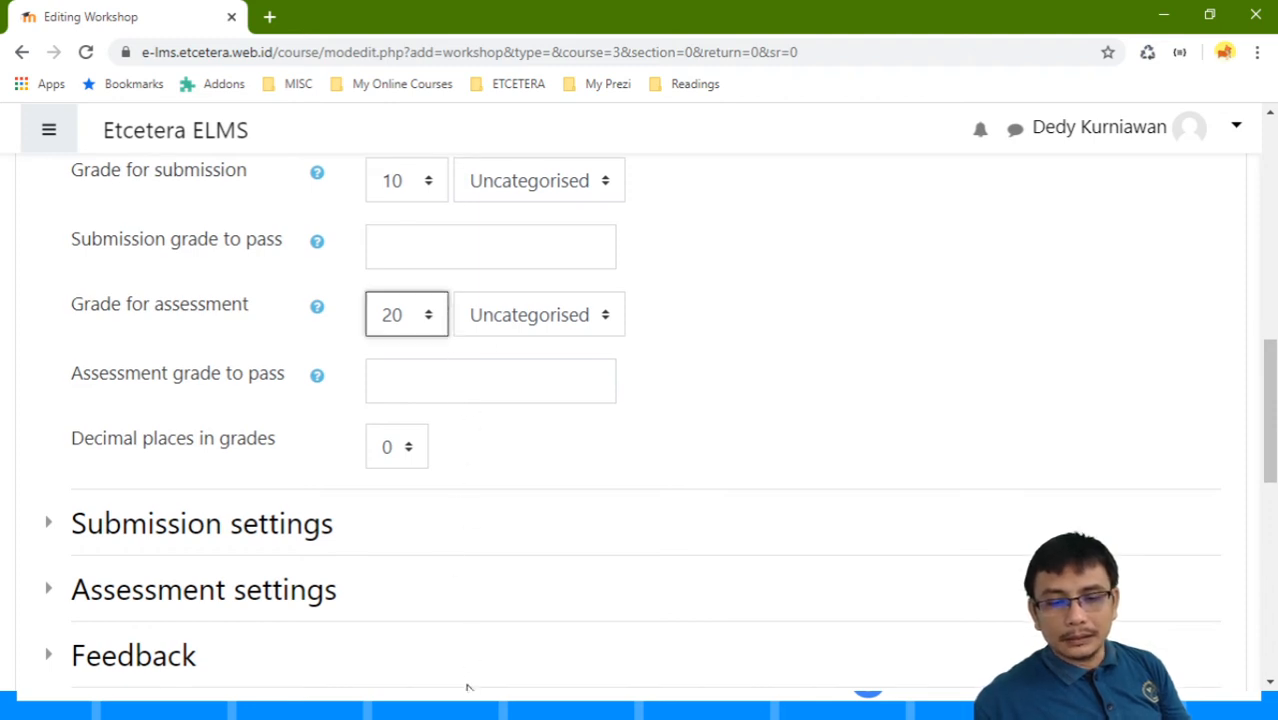
text(2)
click(767, 394)
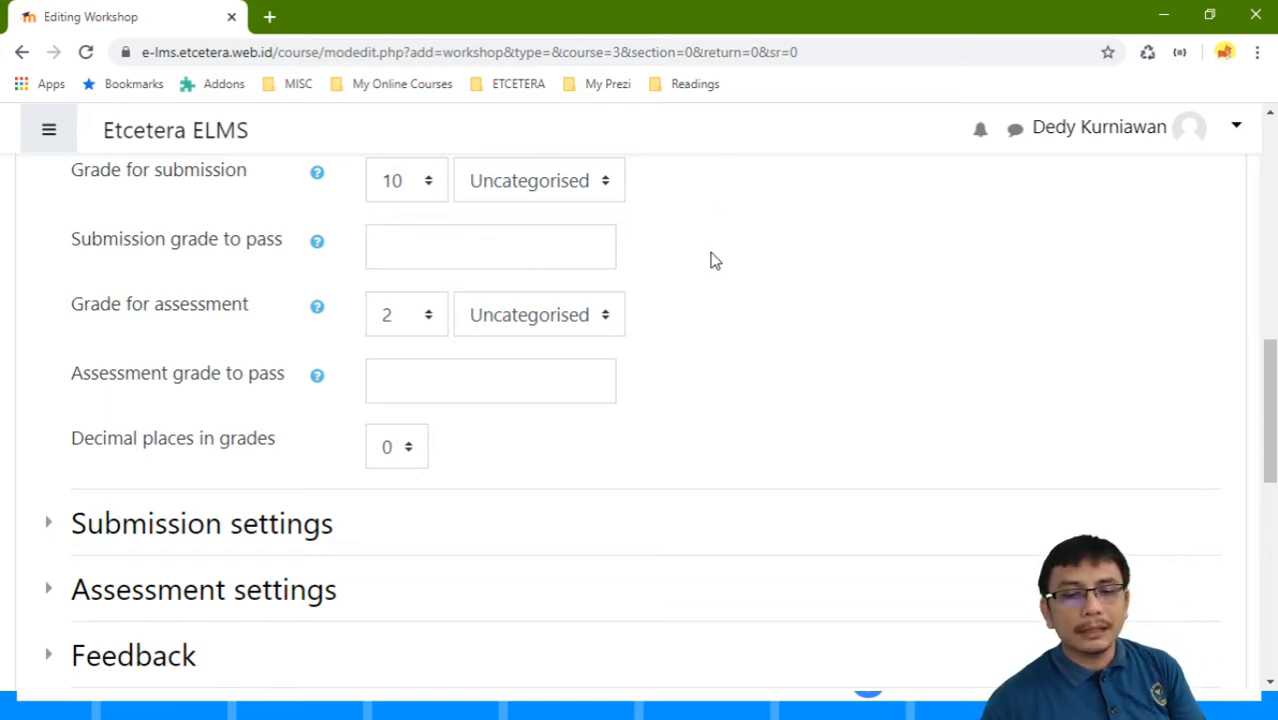
Step: Enter the submission instructions "Write a paper of 5-7 page long and submit it here" in the submission settings
scroll(699, 268, down, 1)
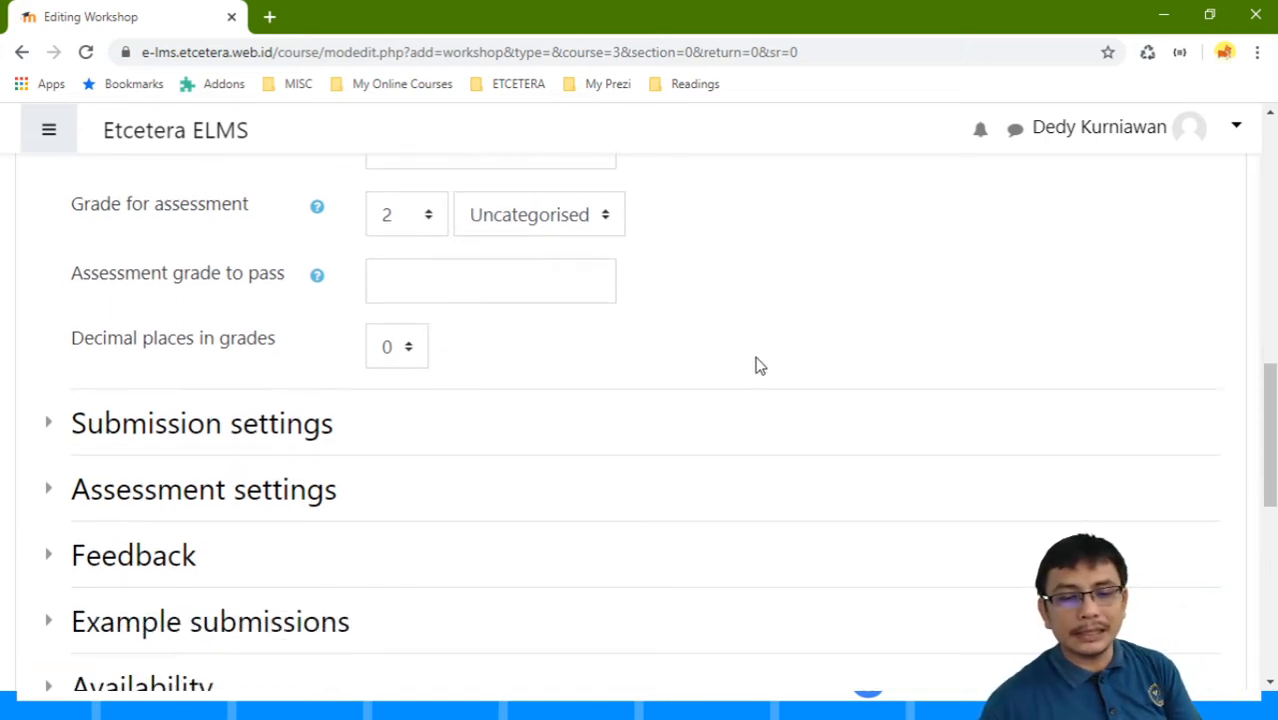
click(318, 430)
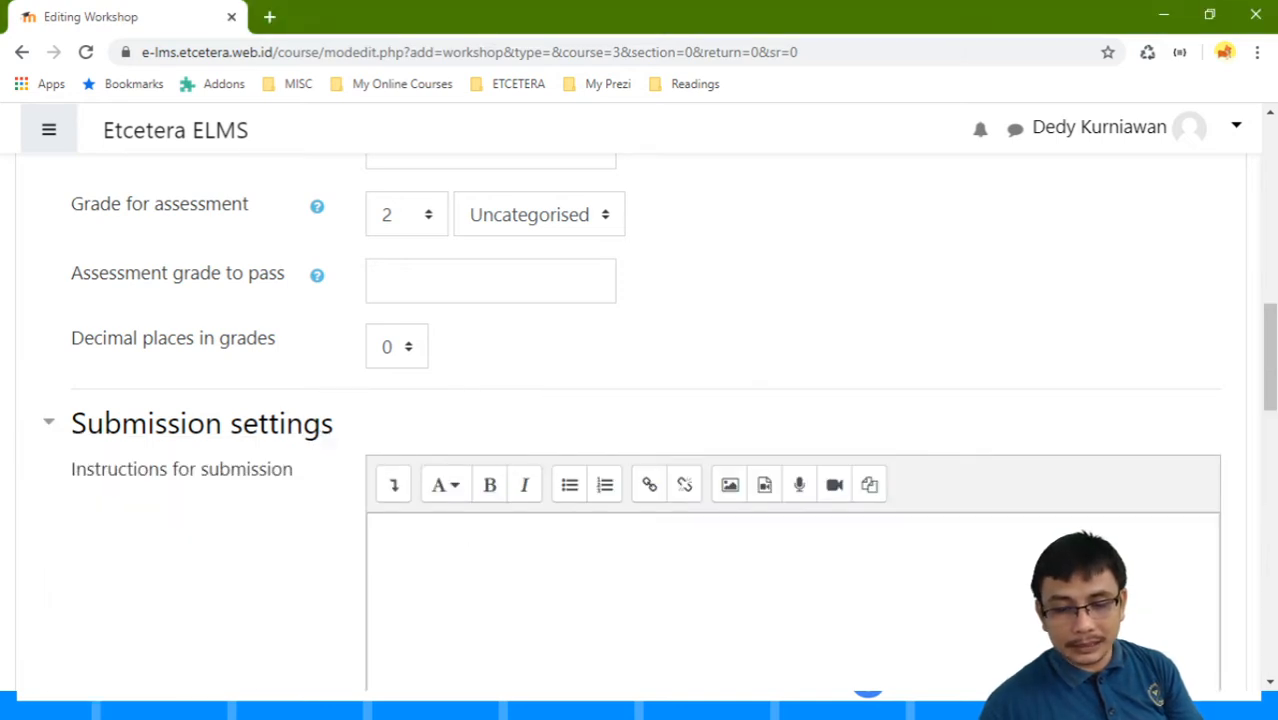
scroll(508, 508, down, 2)
click(527, 452)
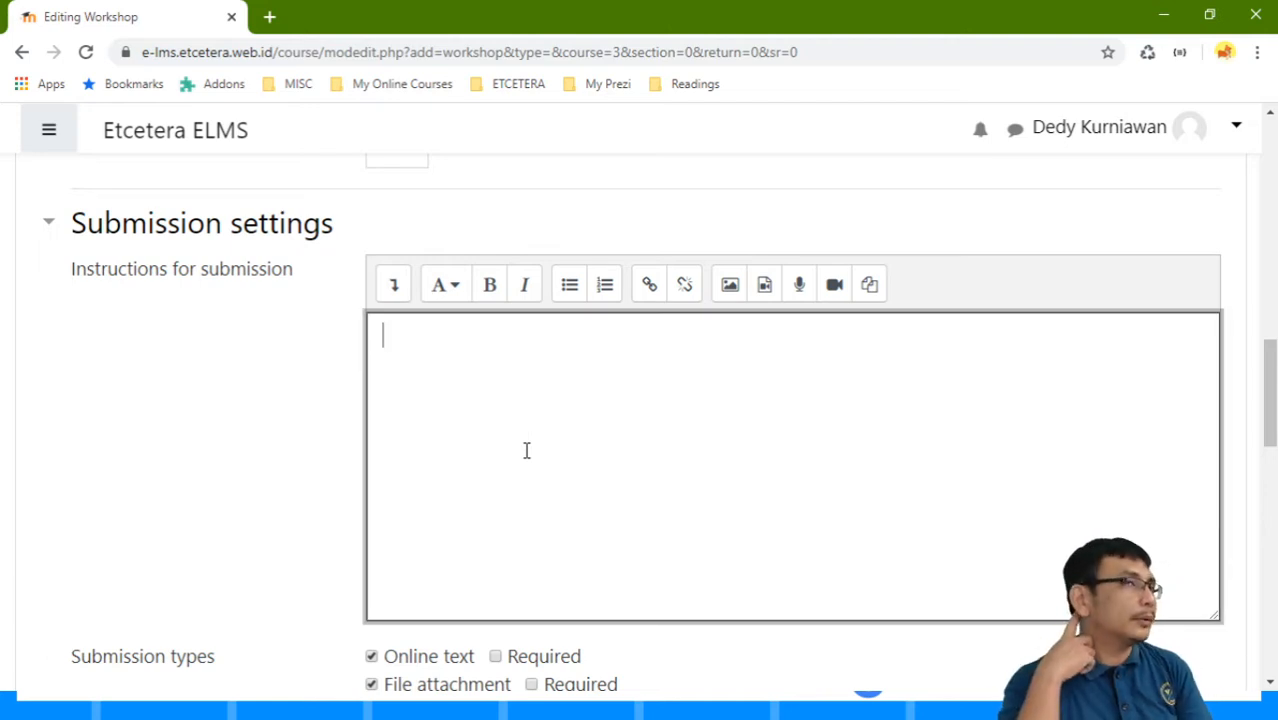
text(S)
key(BackSpace)
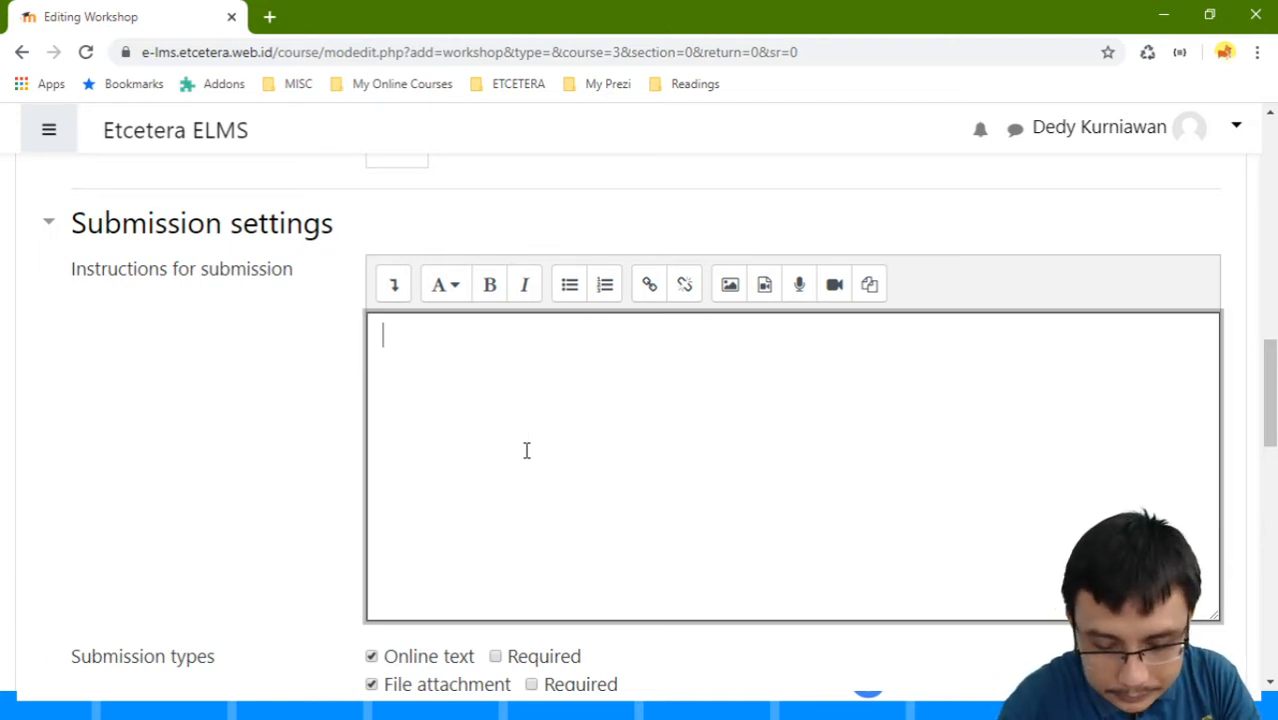
text(Write a pape)
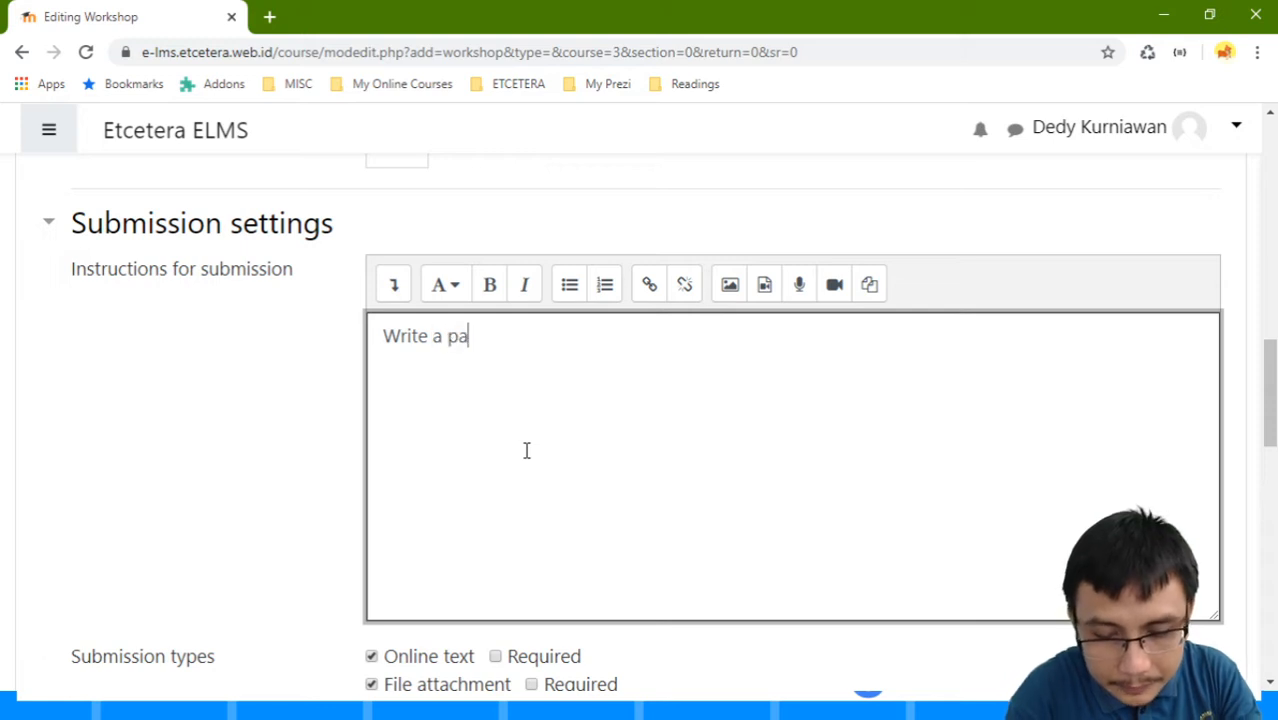
key(BackSpace)
text(per)
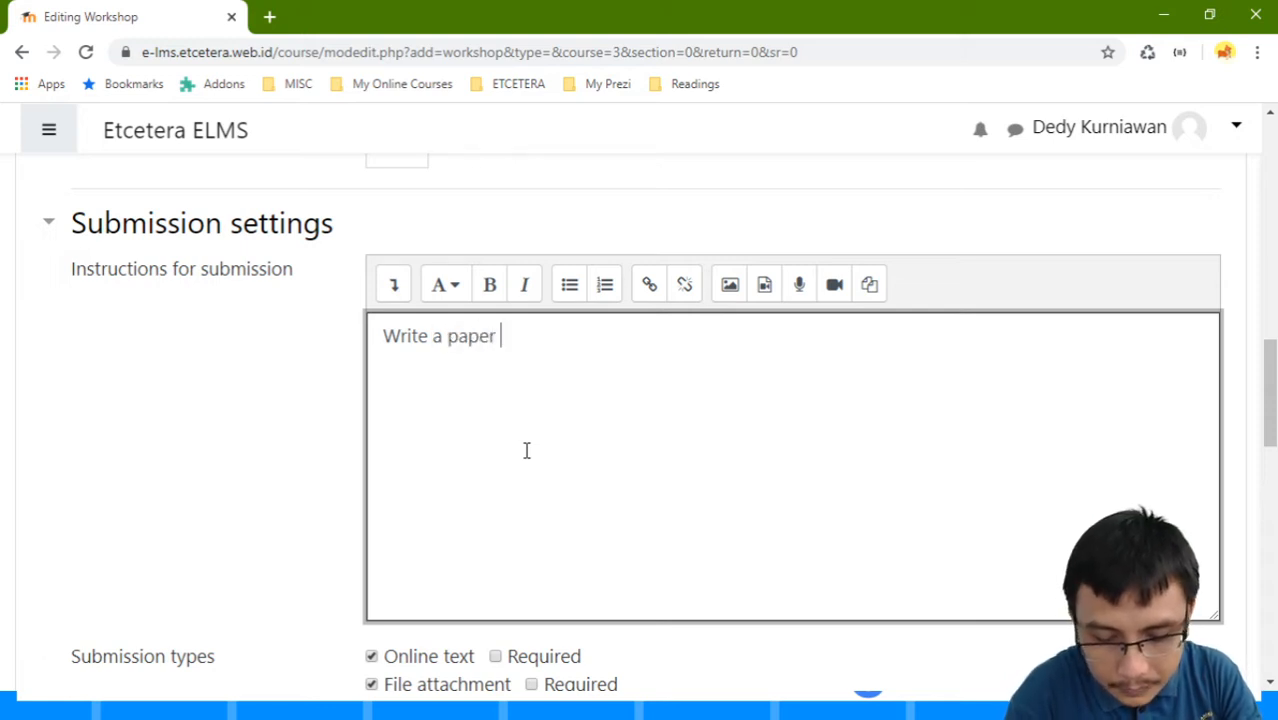
text( of 5)
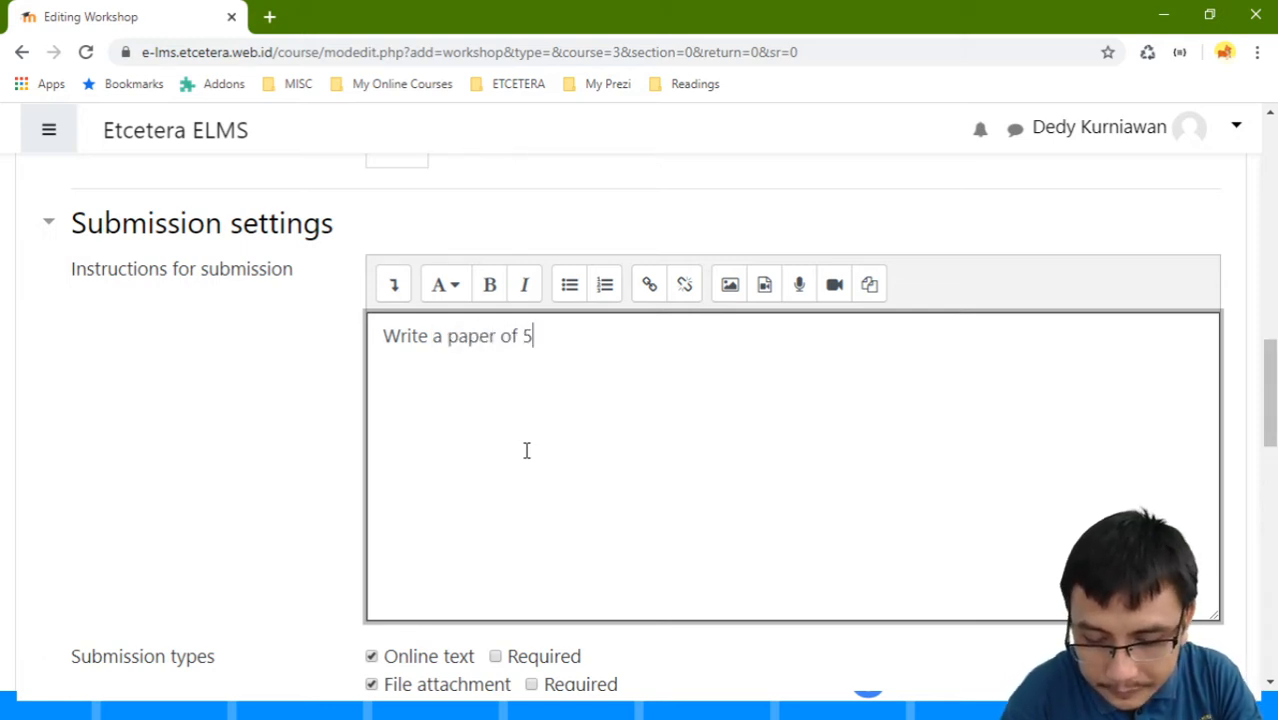
text(-7 page lo)
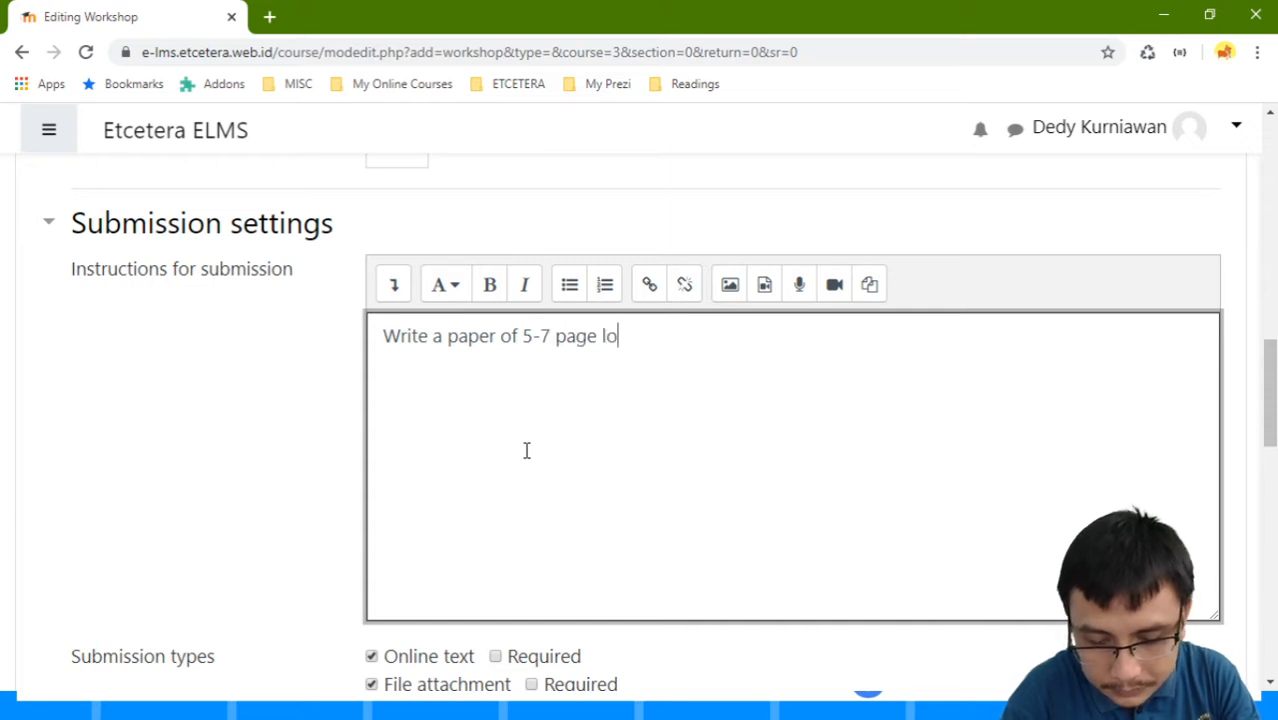
text(ng and submi)
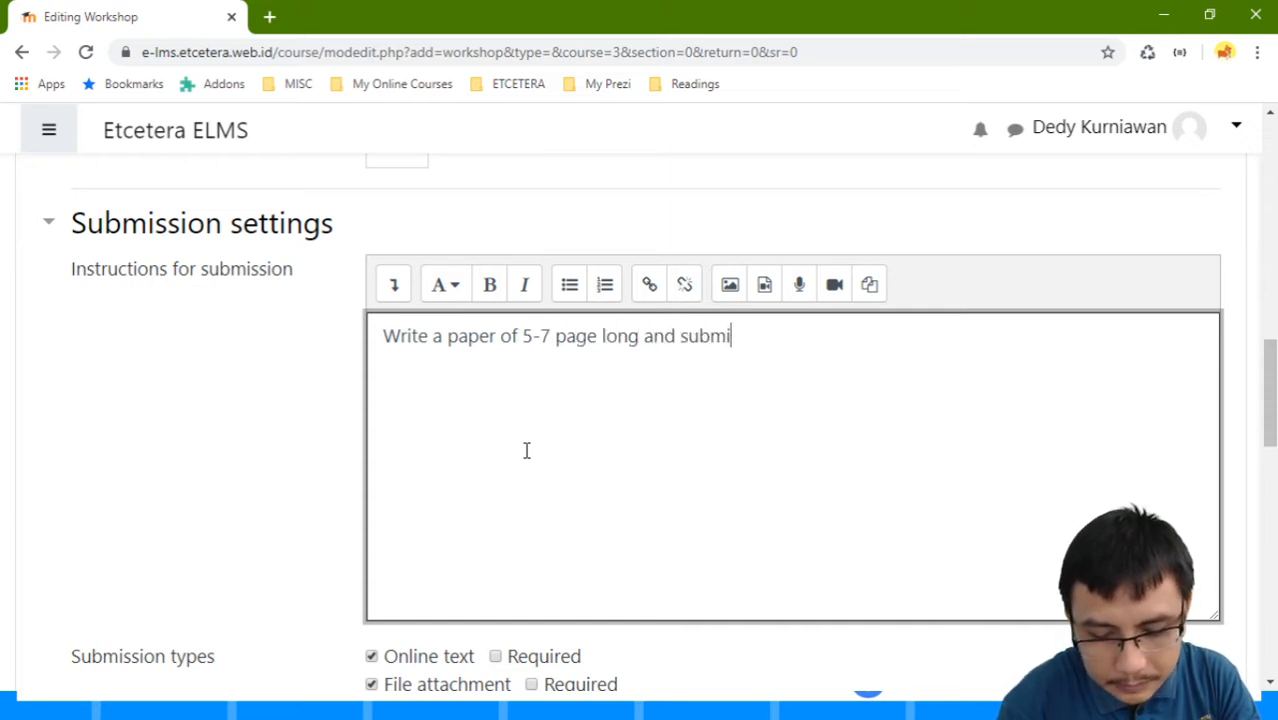
text(t it here)
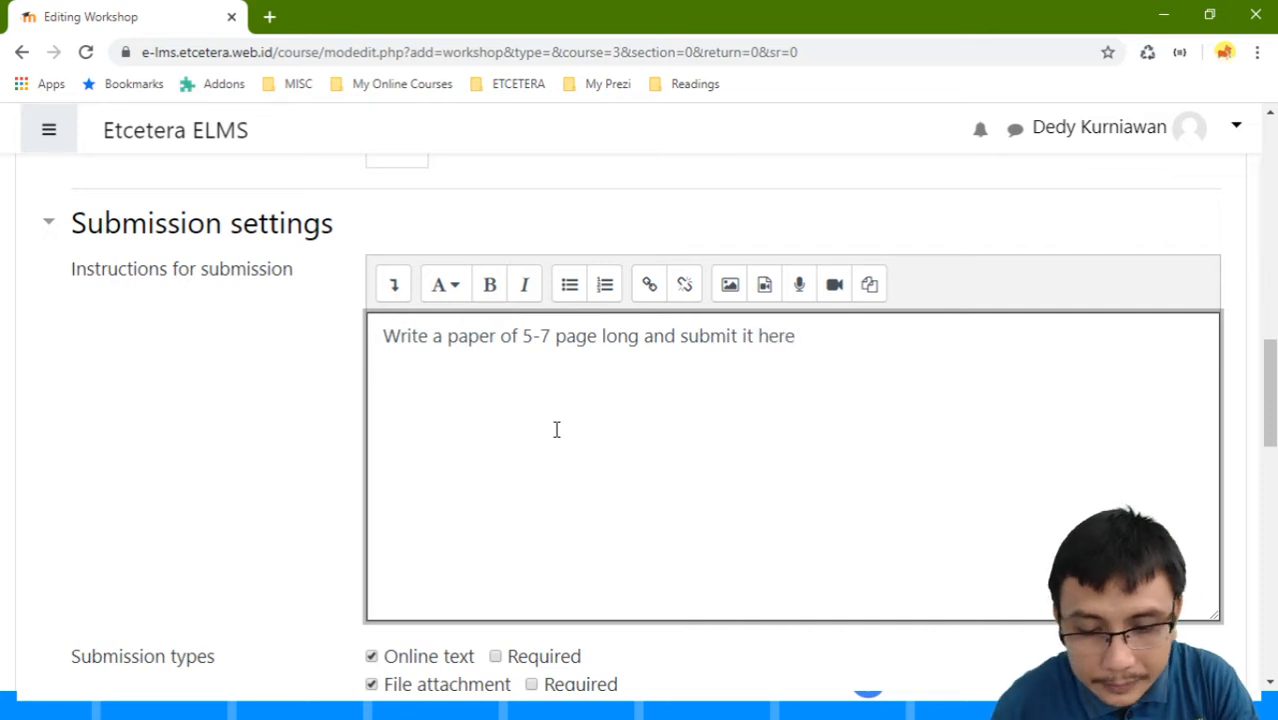
scroll(612, 347, down, 3)
scroll(615, 352, up, 2)
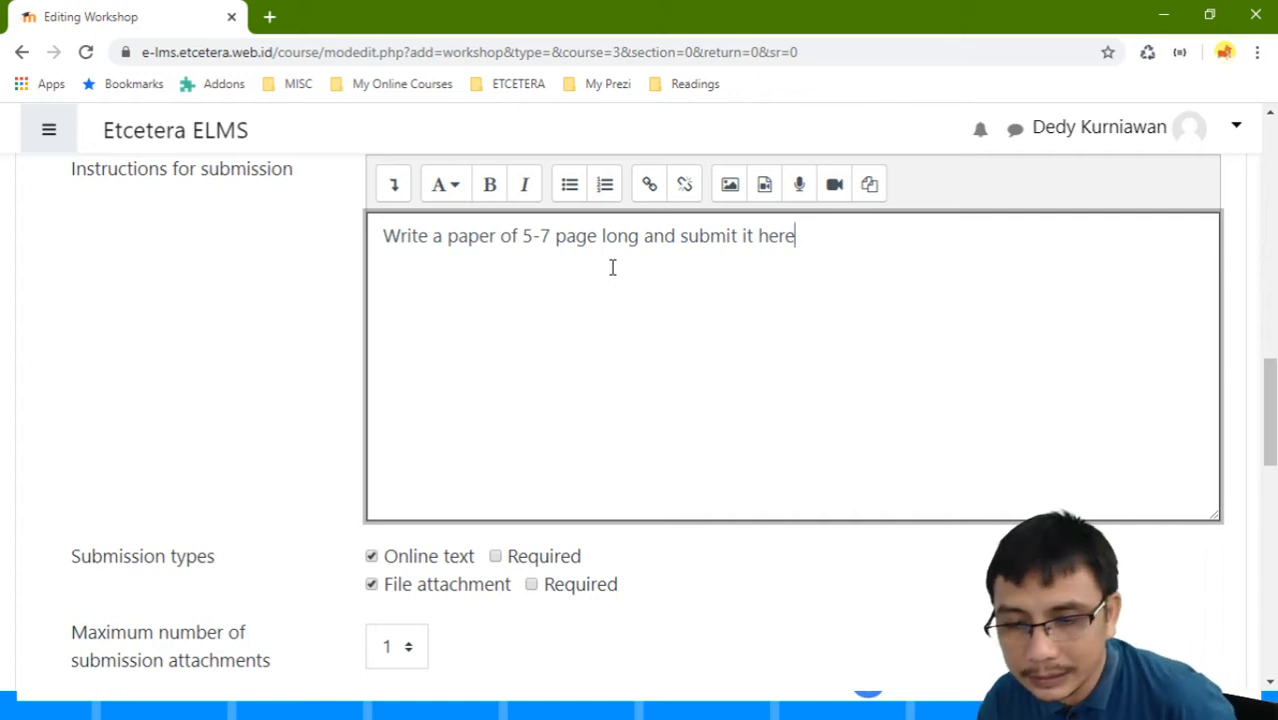
scroll(610, 280, down, 2)
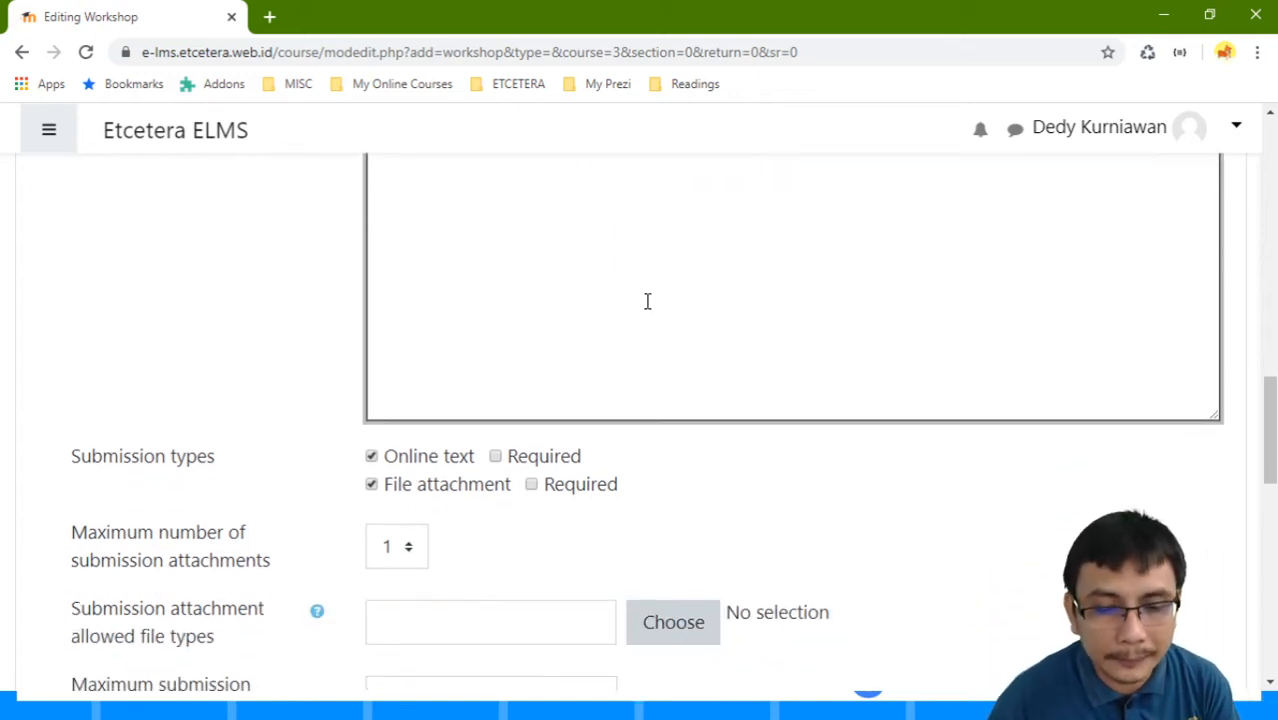
scroll(630, 310, down, 2)
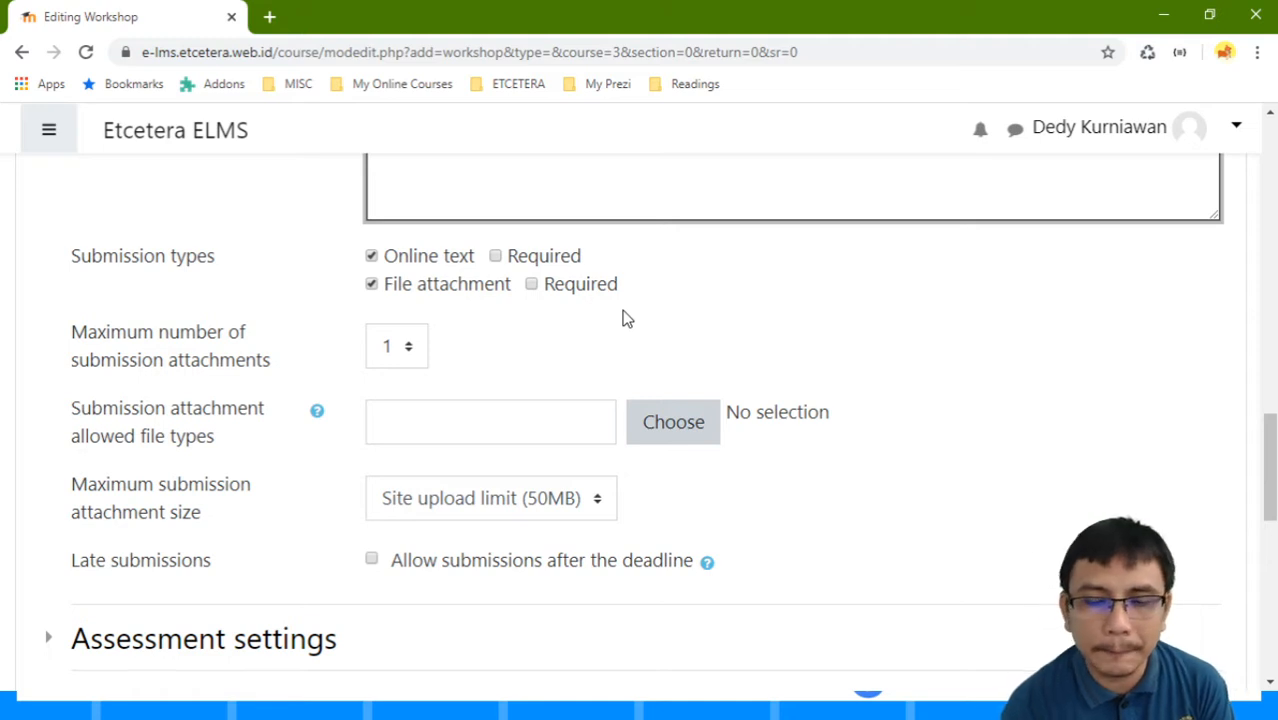
click(503, 259)
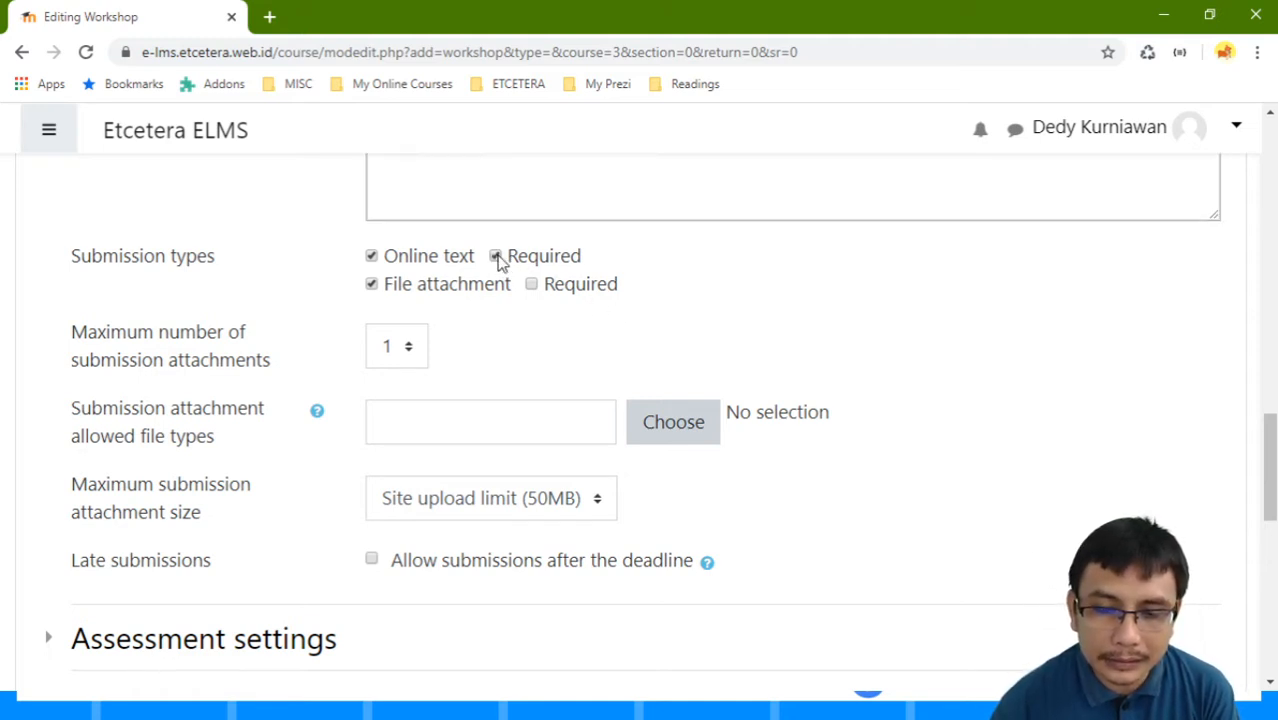
click(531, 285)
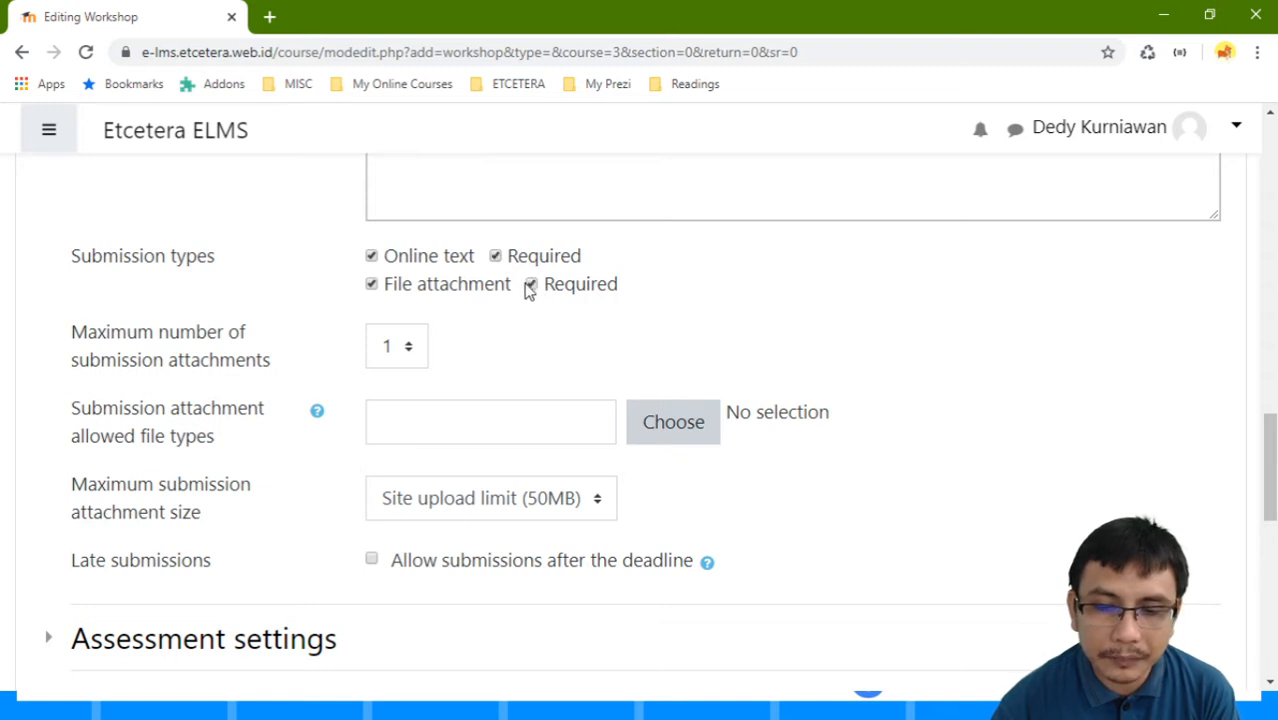
click(531, 285)
click(495, 257)
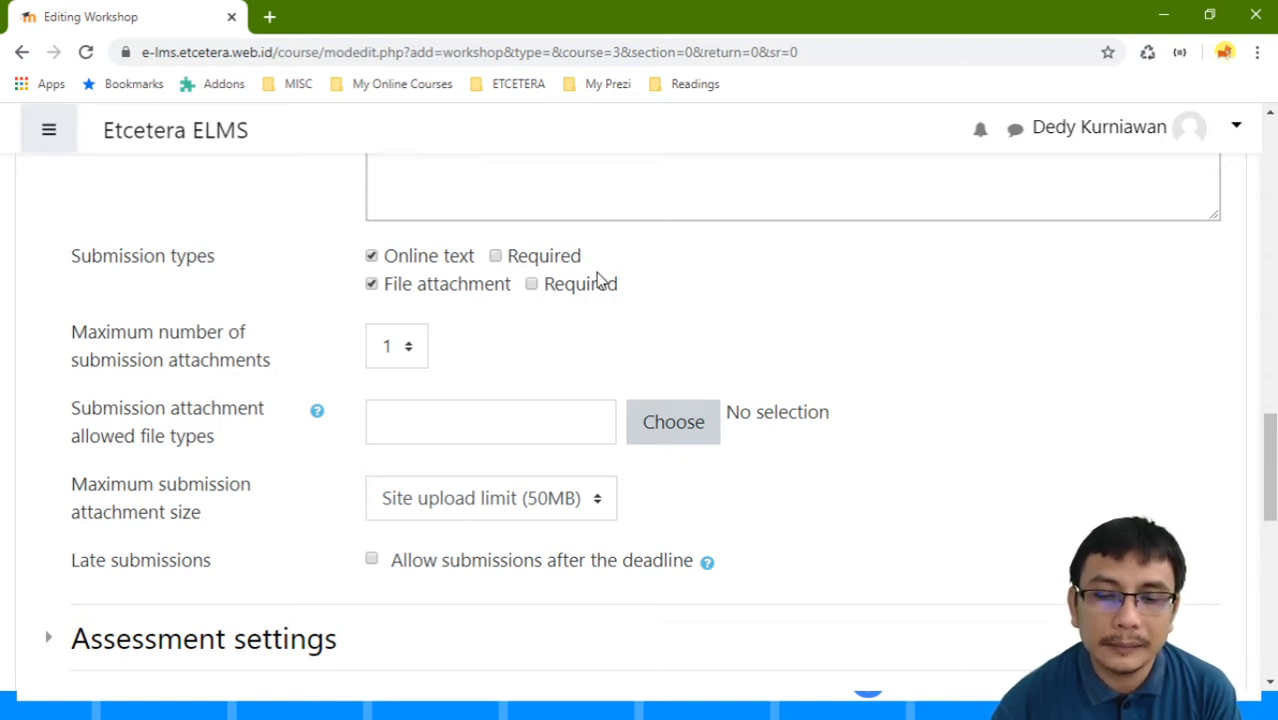
click(496, 257)
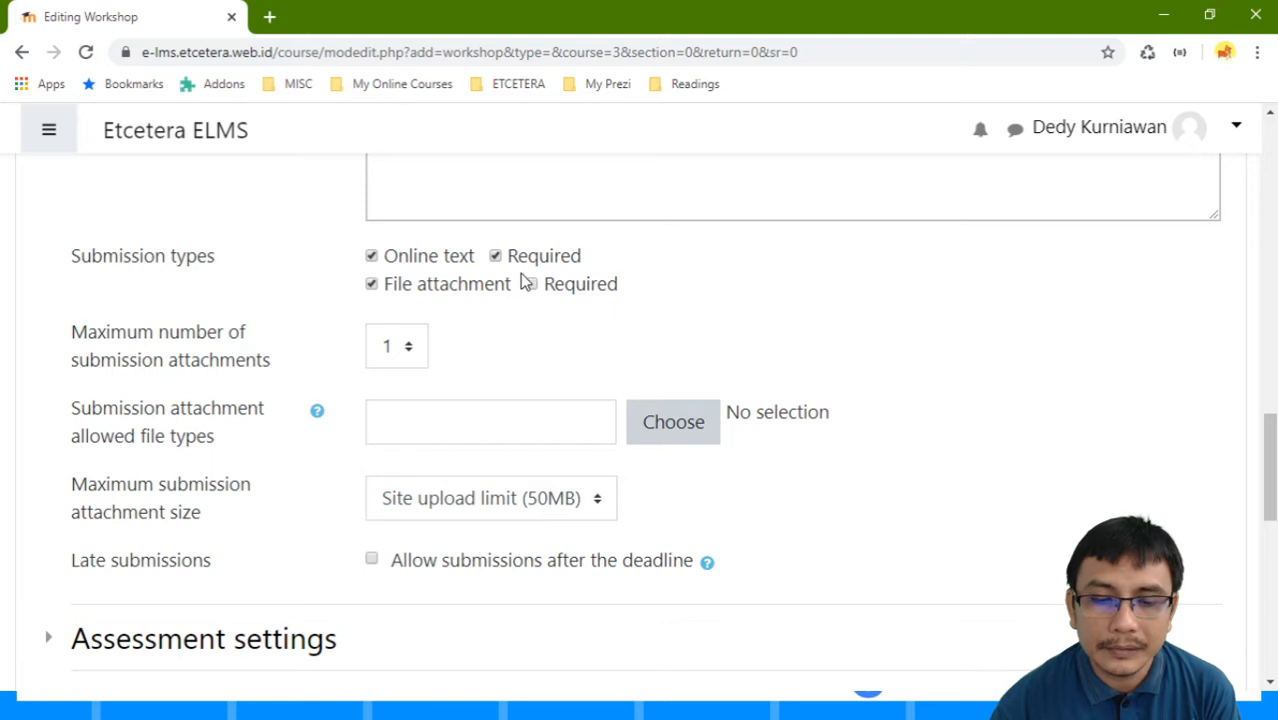
click(497, 258)
click(530, 285)
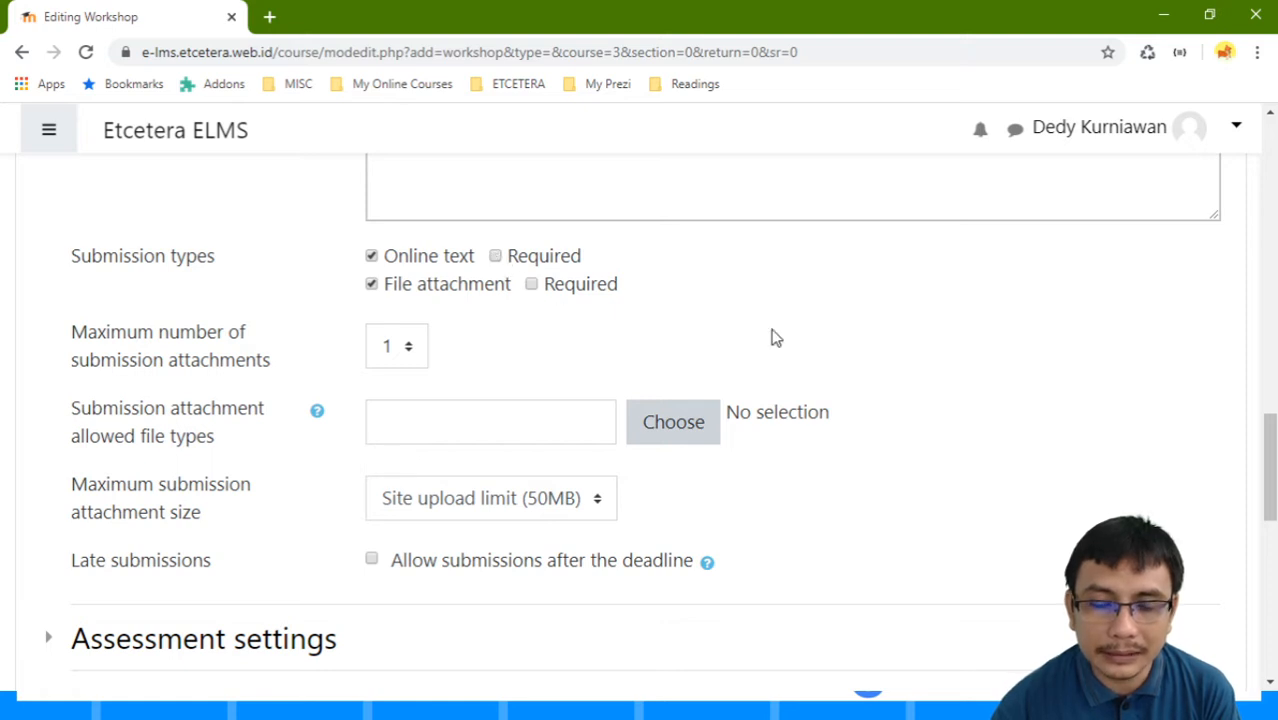
click(496, 257)
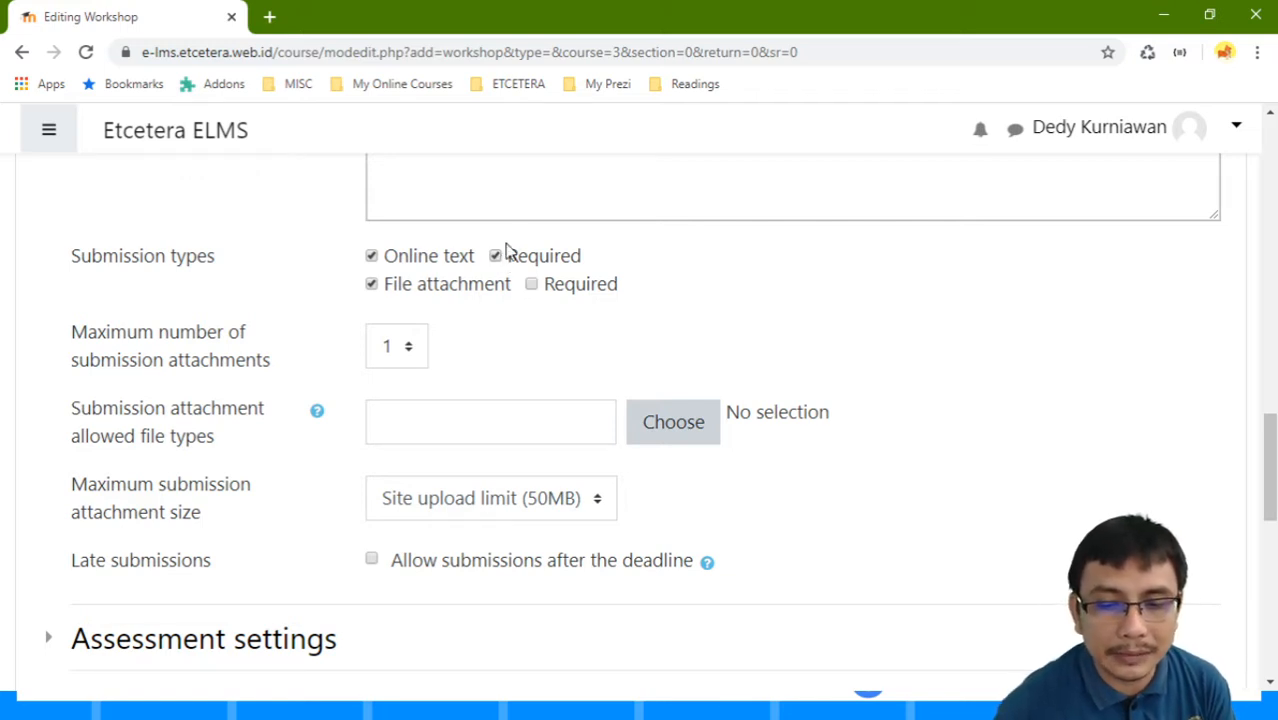
click(495, 256)
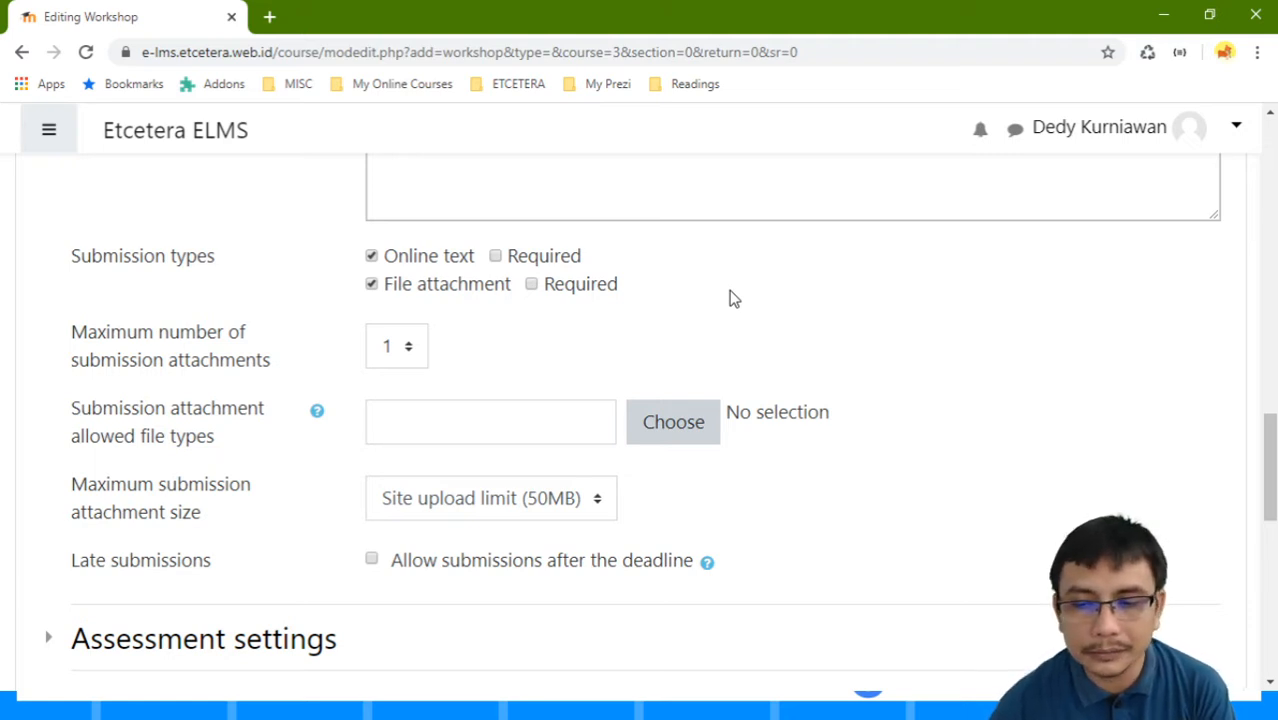
Step: Set the maximum submission attachment size to 1MB
scroll(308, 240, down, 1)
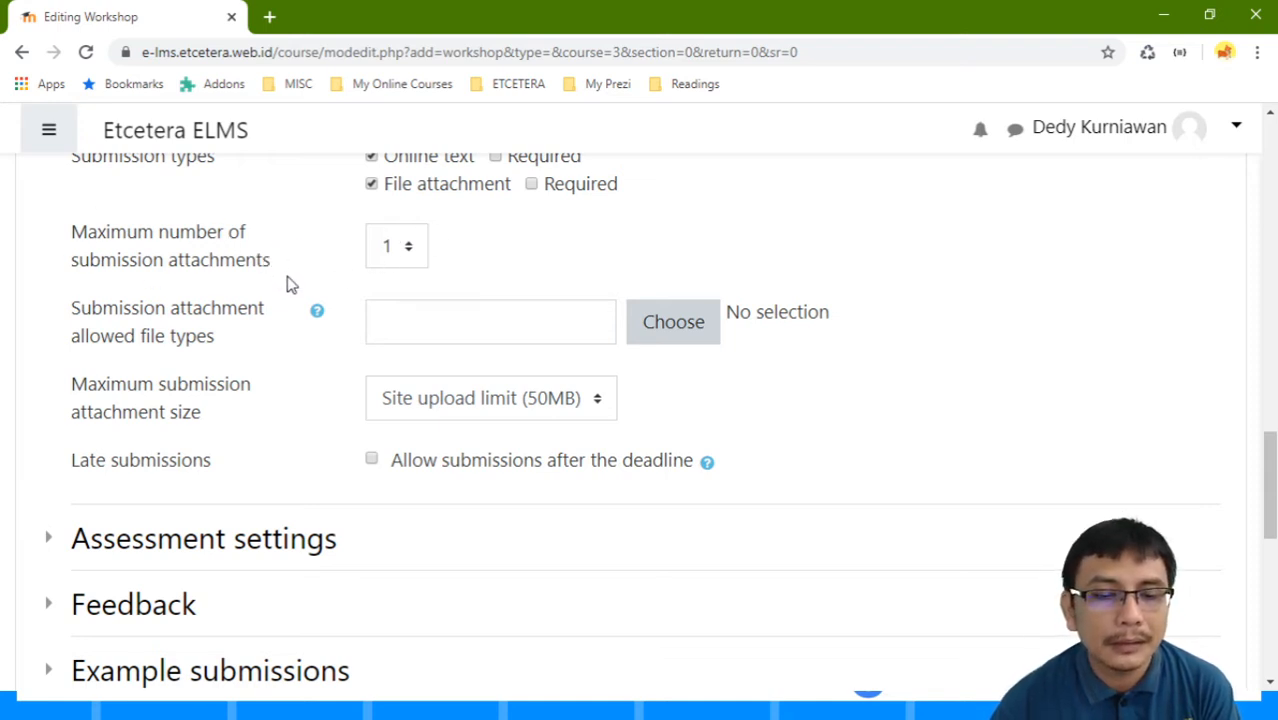
scroll(265, 237, down, 1)
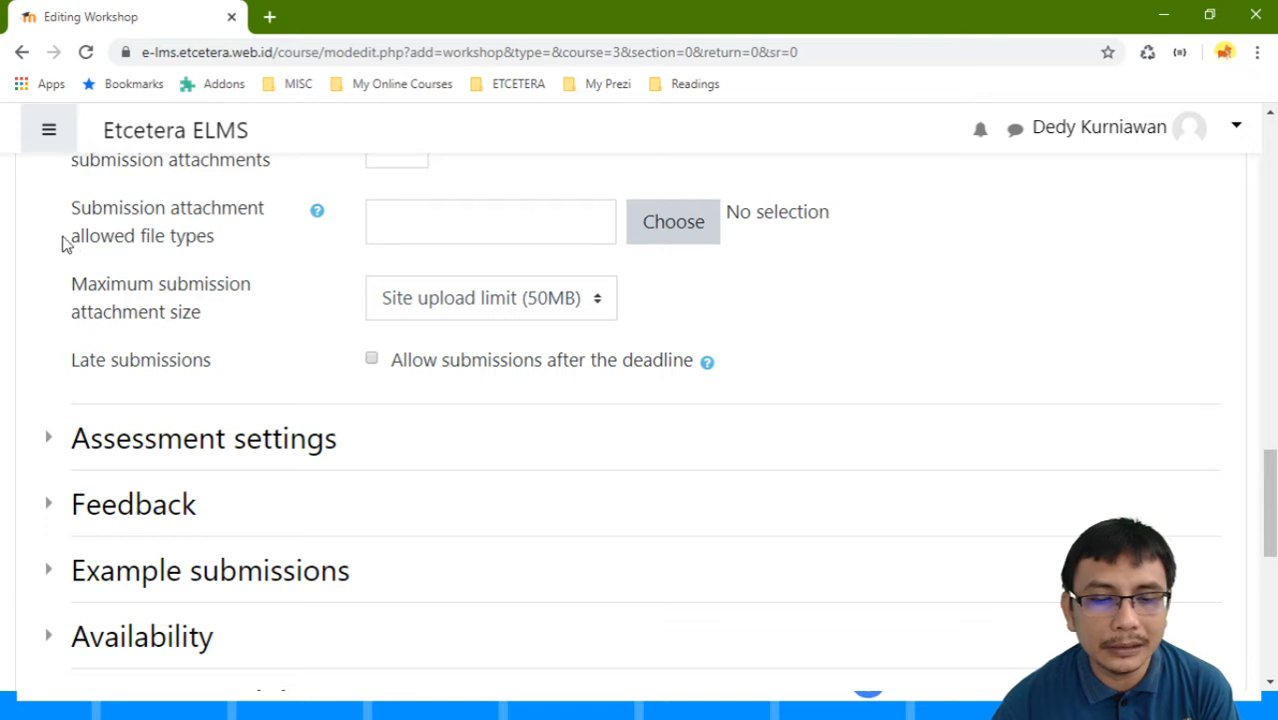
click(419, 221)
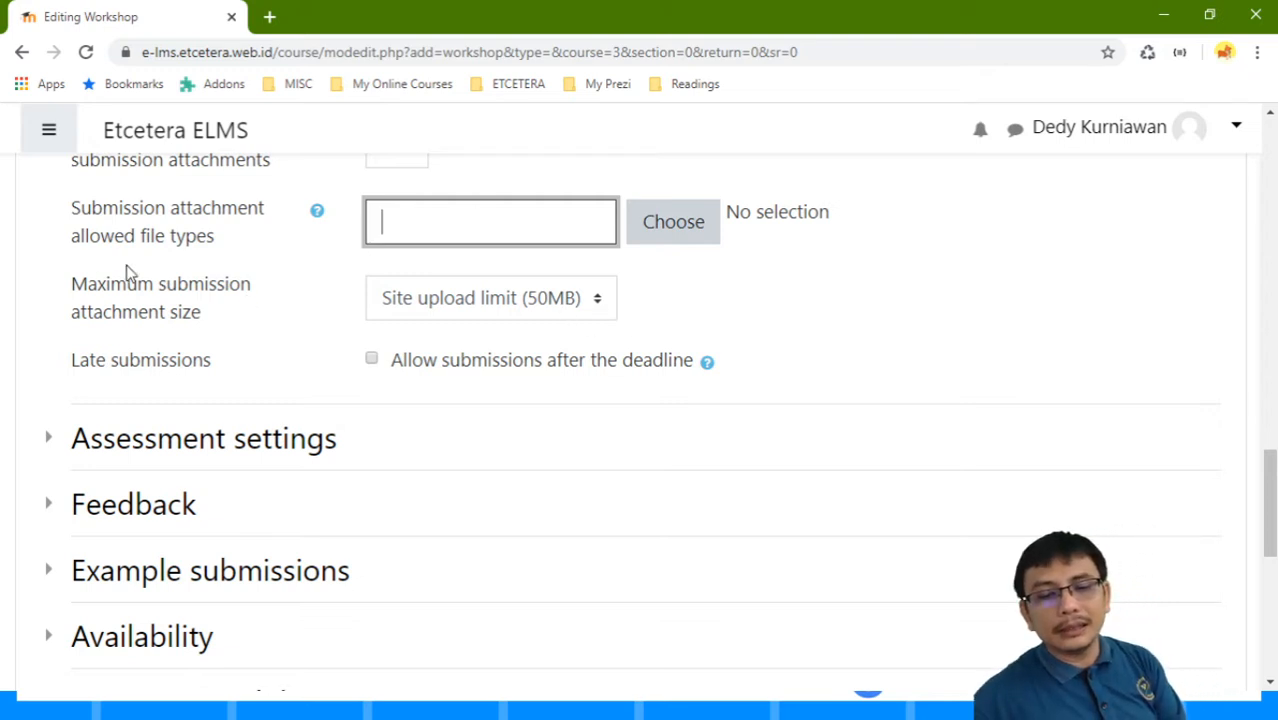
drag(207, 314, 62, 317)
click(521, 315)
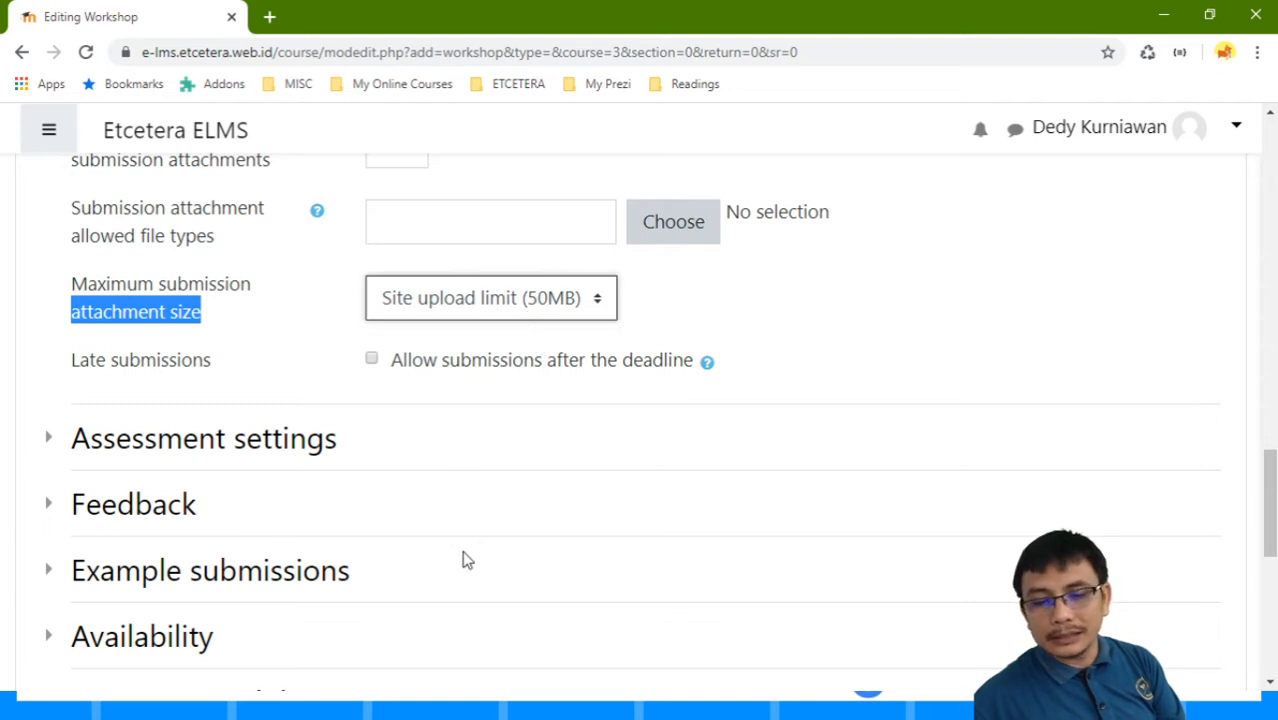
click(440, 506)
click(926, 460)
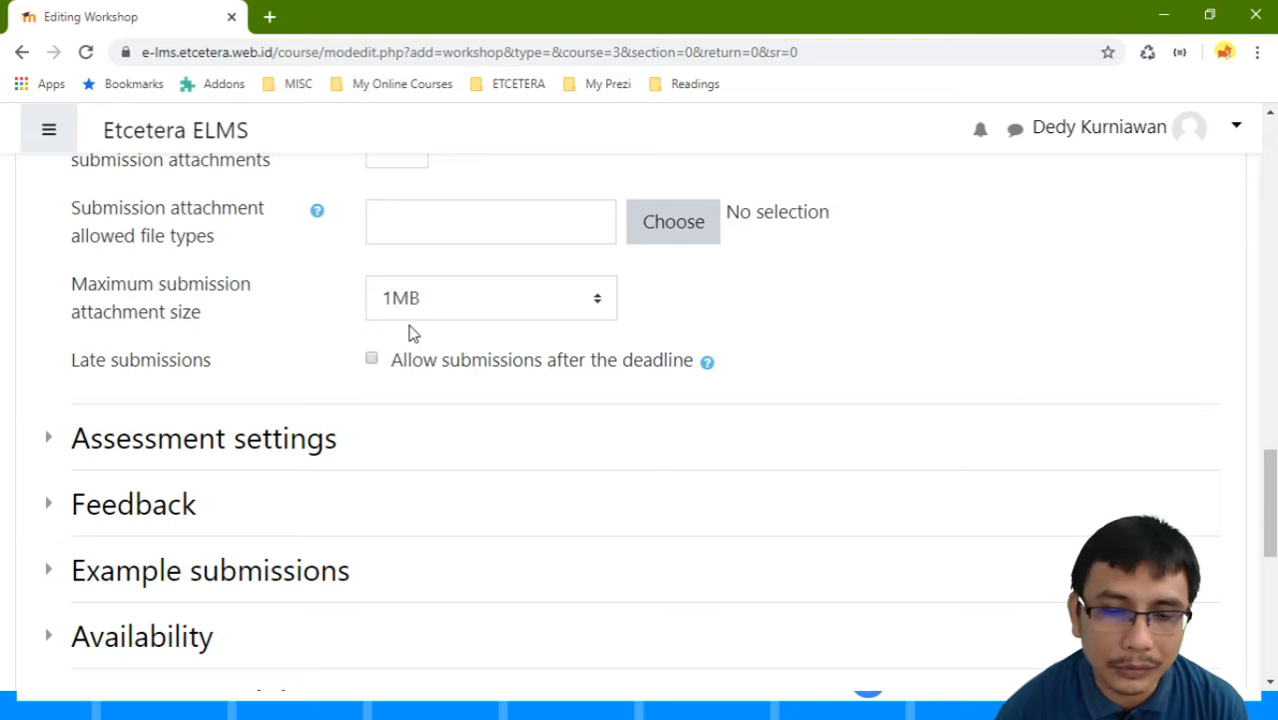
Step: Enter the assessment instructions "Asses your friends' papers" in the assessment settings
scroll(400, 360, down, 1)
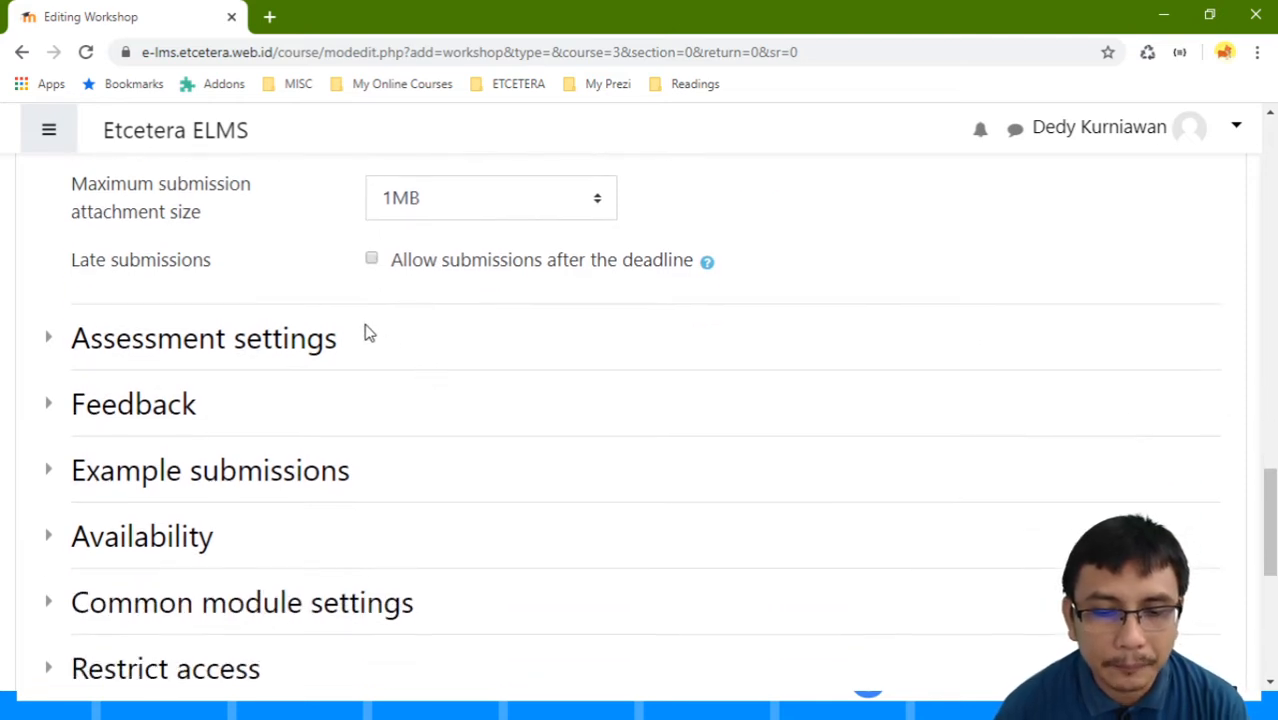
click(255, 340)
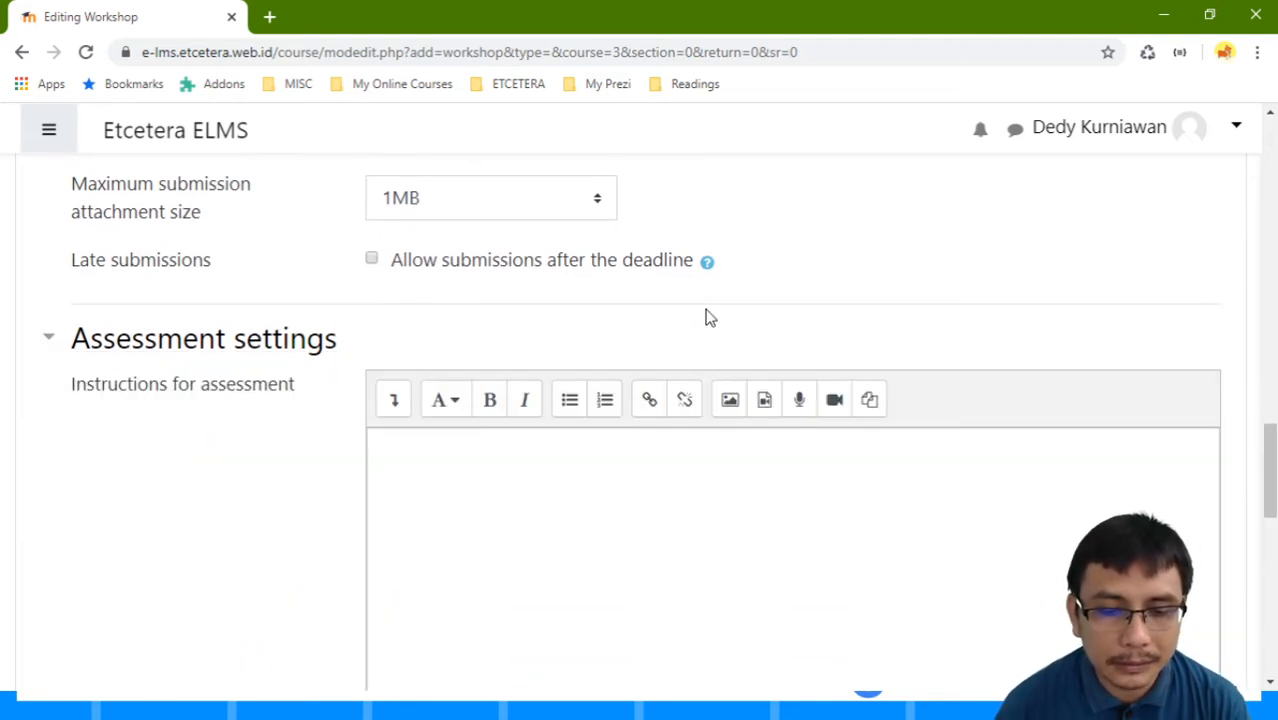
scroll(705, 312, down, 2)
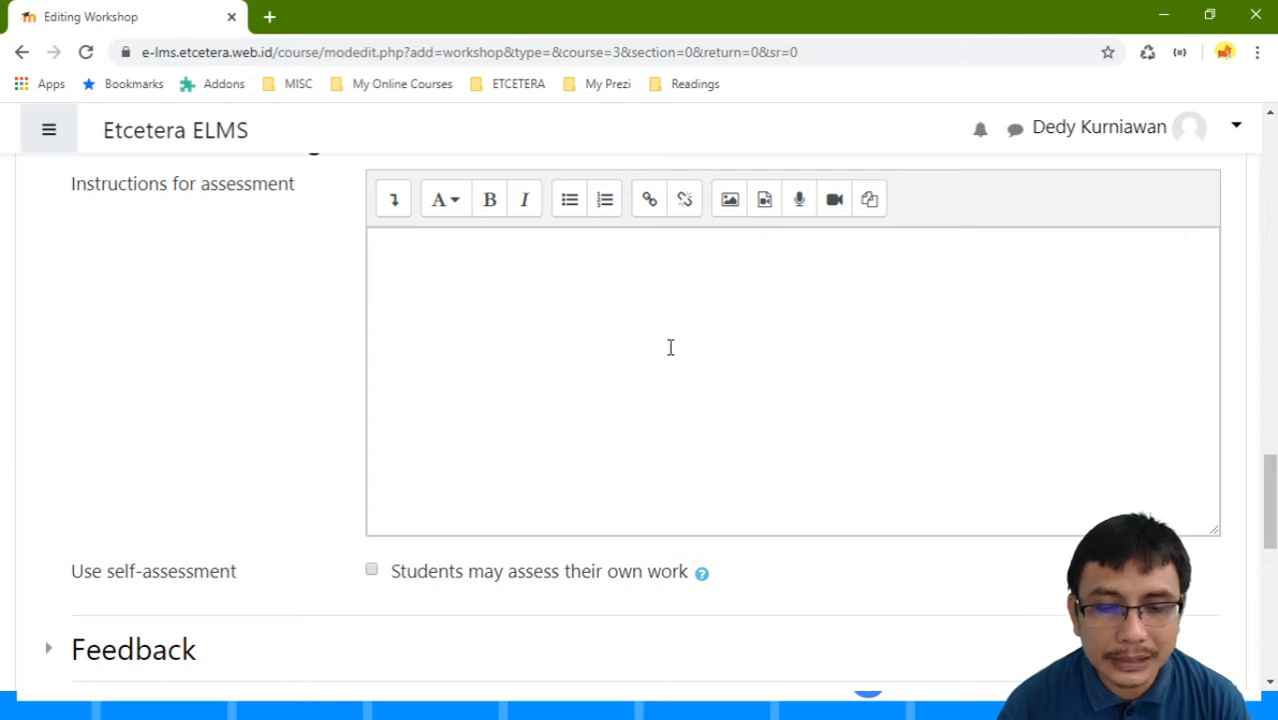
click(670, 347)
text(Ass)
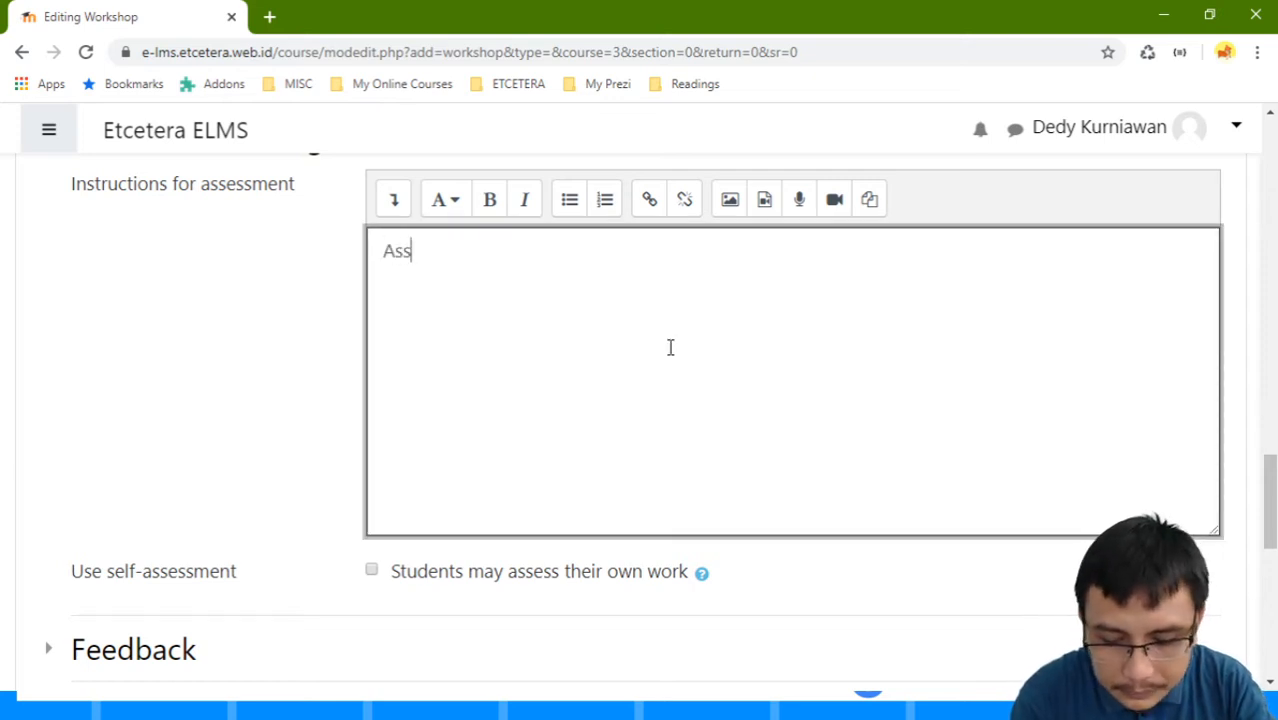
text(es your )
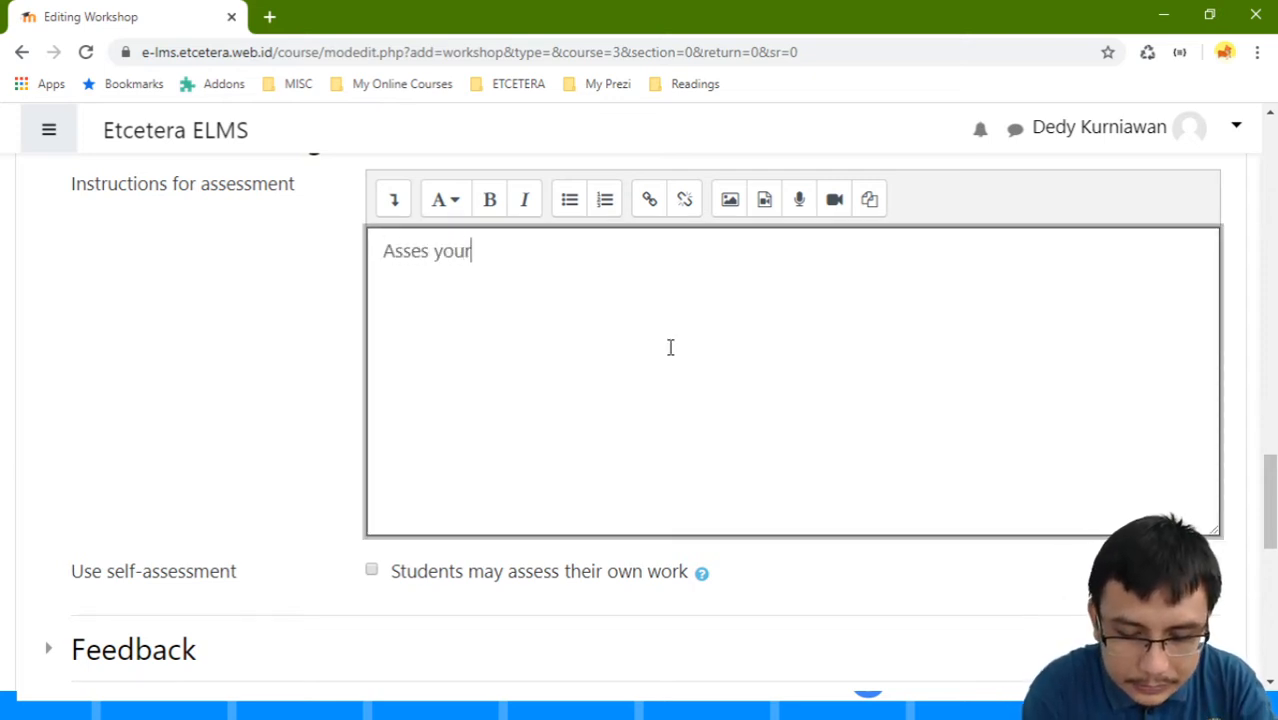
text(frien)
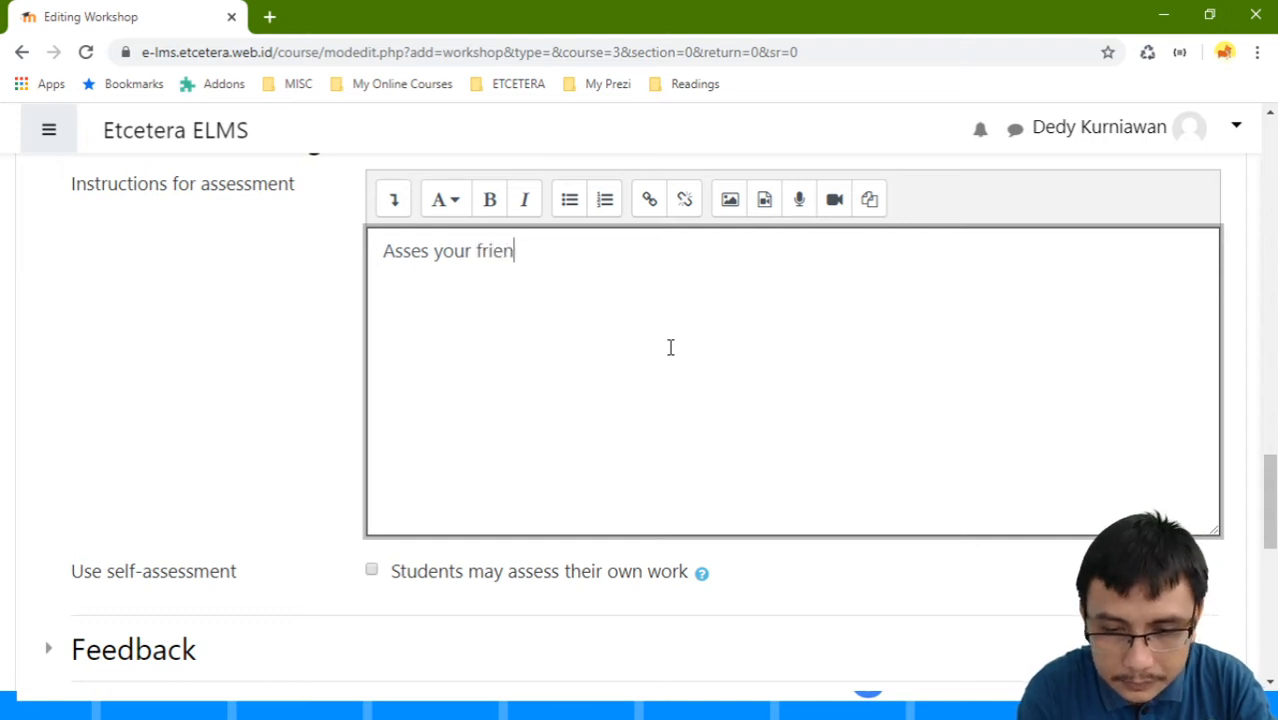
text(ds' papers)
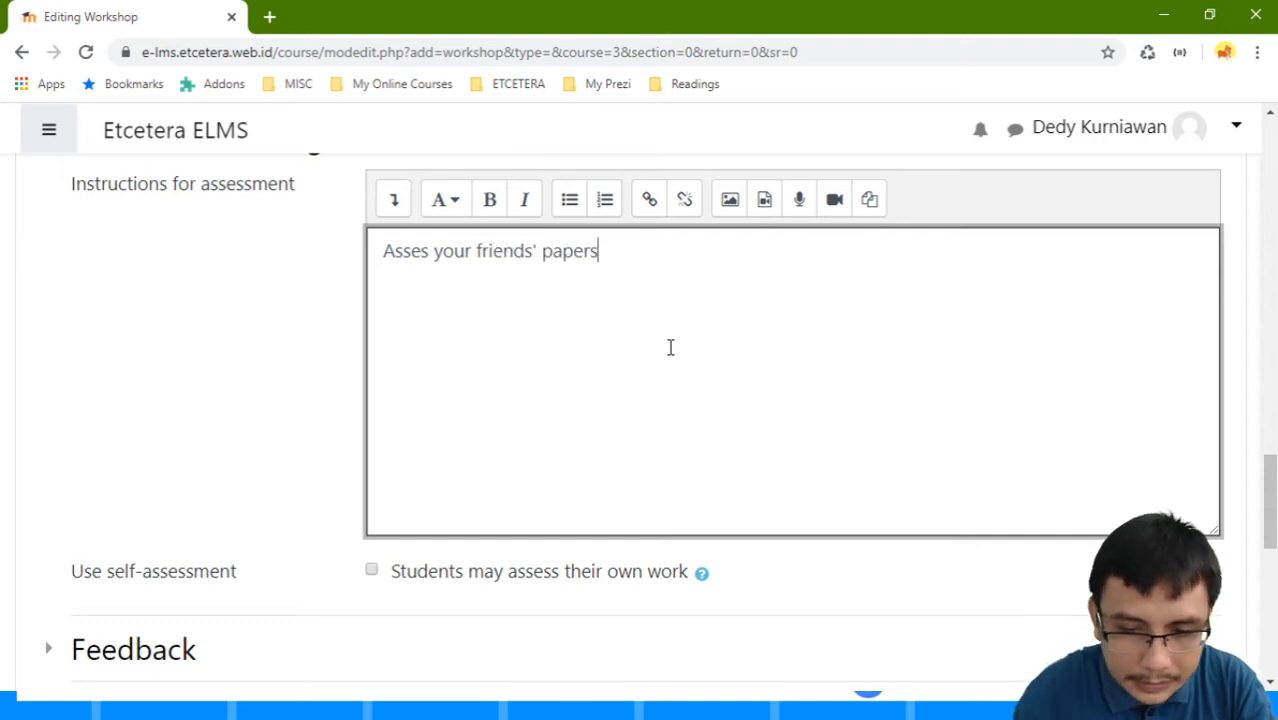
scroll(708, 323, down, 3)
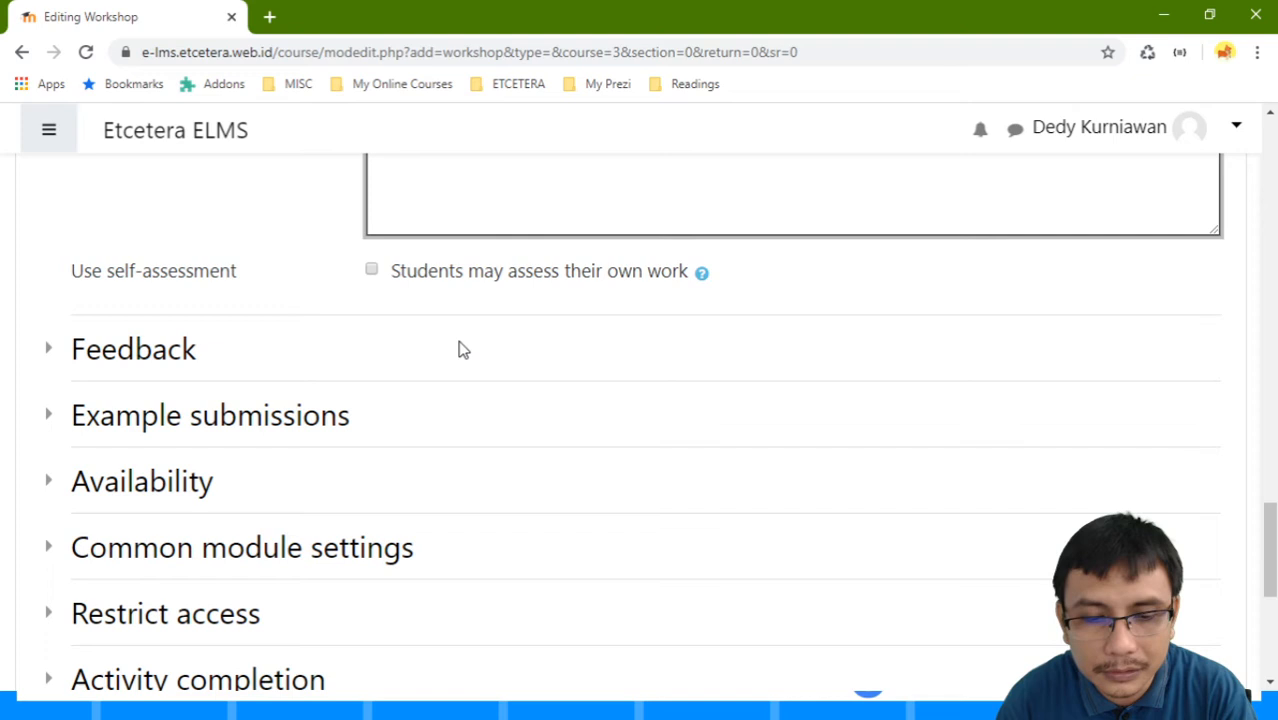
click(373, 272)
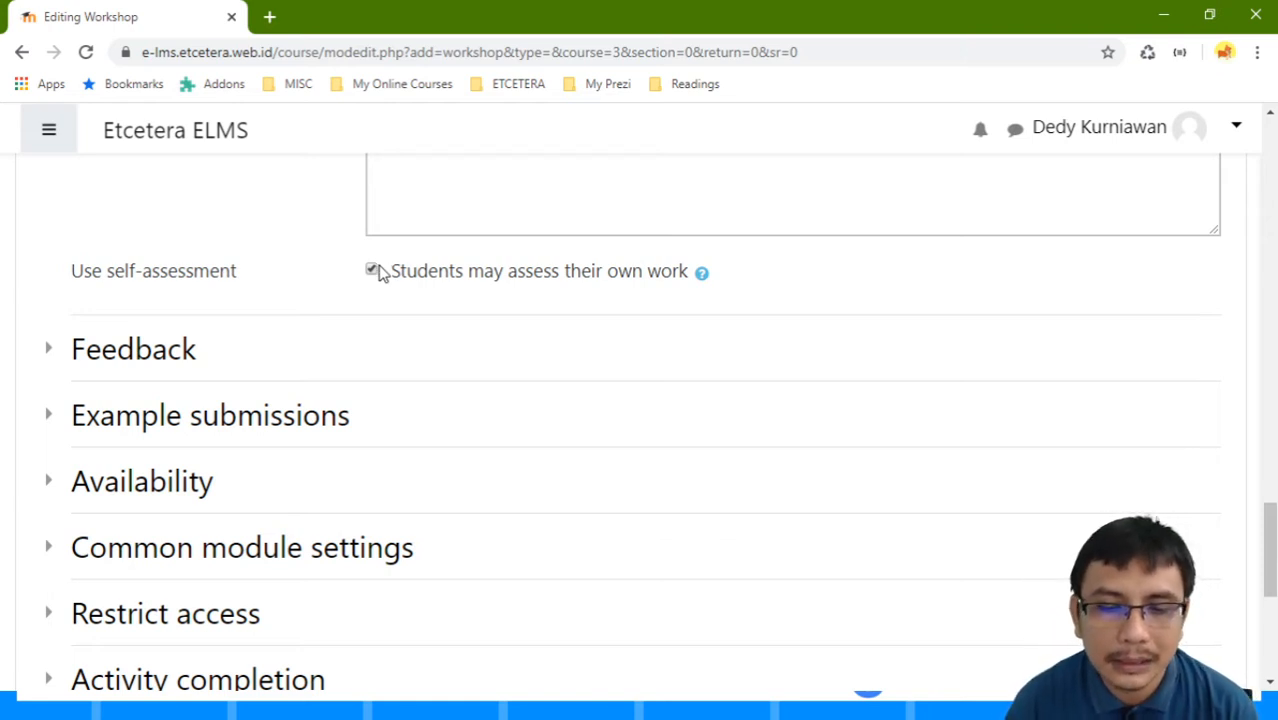
click(373, 272)
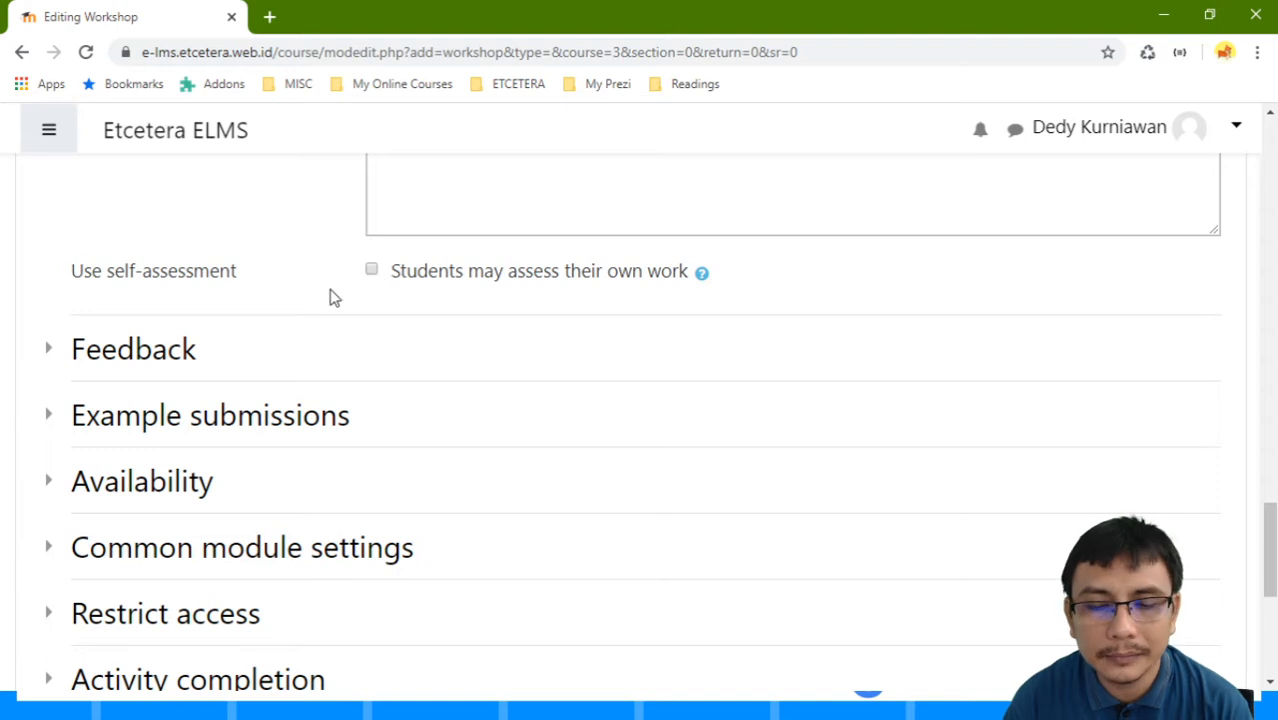
Step: Expand the workshop's Feedback settings and review the overall feedback and conclusion options
scroll(300, 280, down, 1)
click(161, 271)
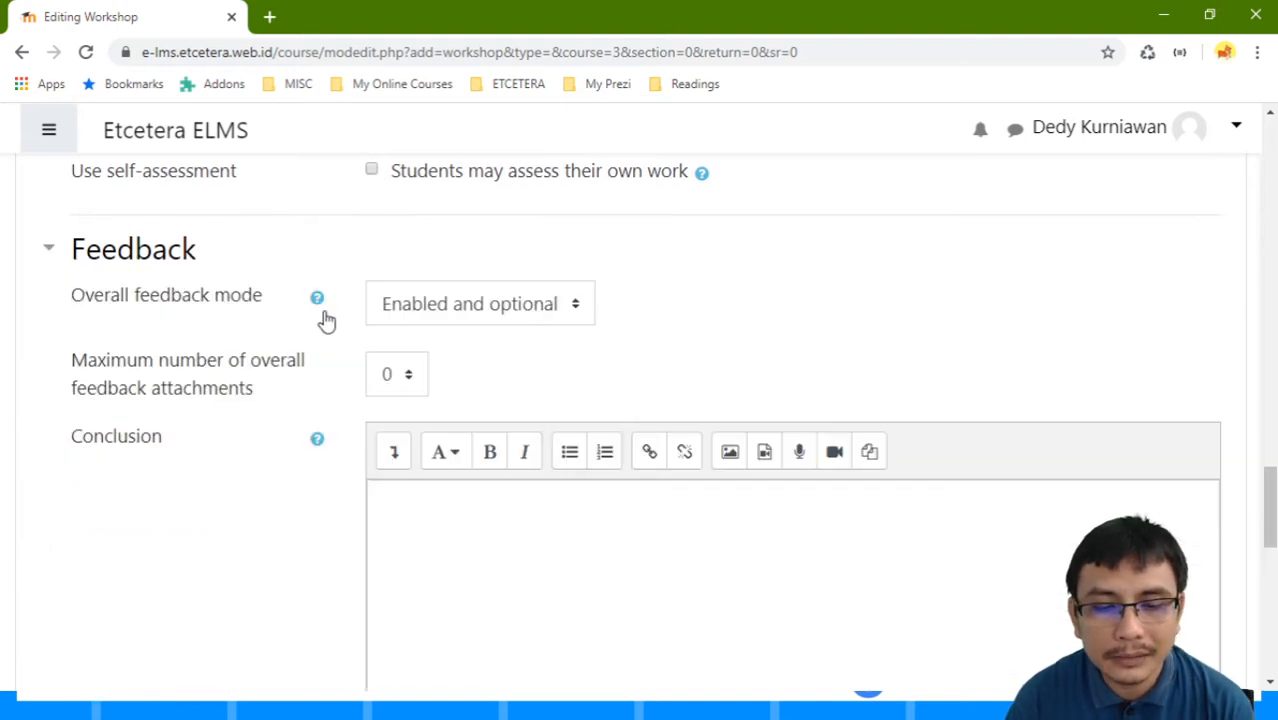
scroll(322, 320, down, 3)
scroll(322, 320, up, 3)
scroll(490, 413, down, 1)
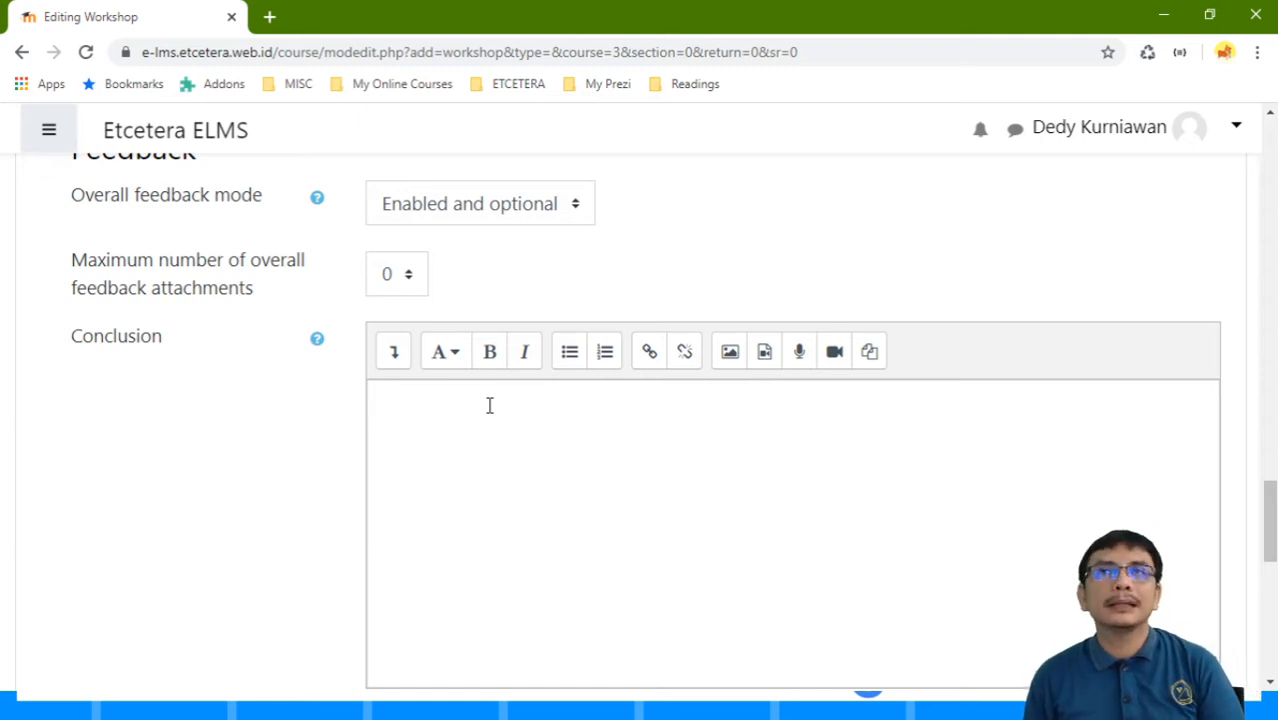
Step: Try Enabled and required as the overall feedback mode, and restore it to Enabled and optional
click(522, 214)
key(Down)
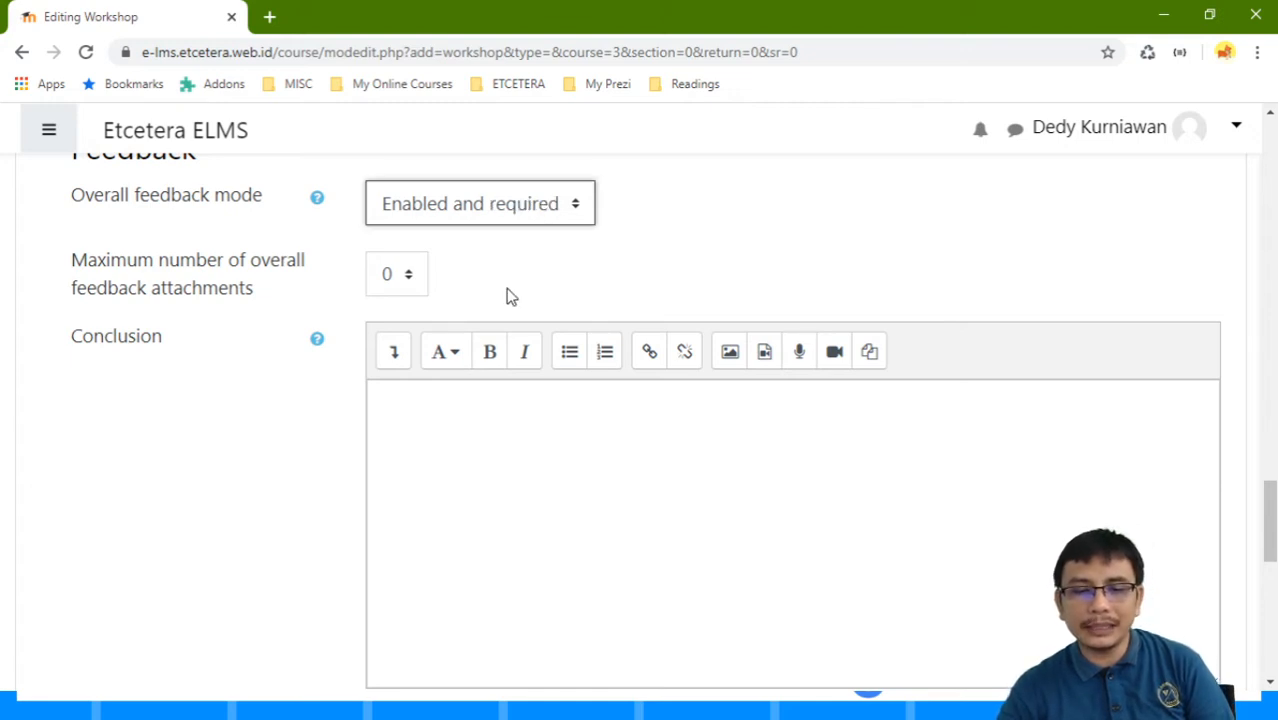
scroll(599, 302, up, 1)
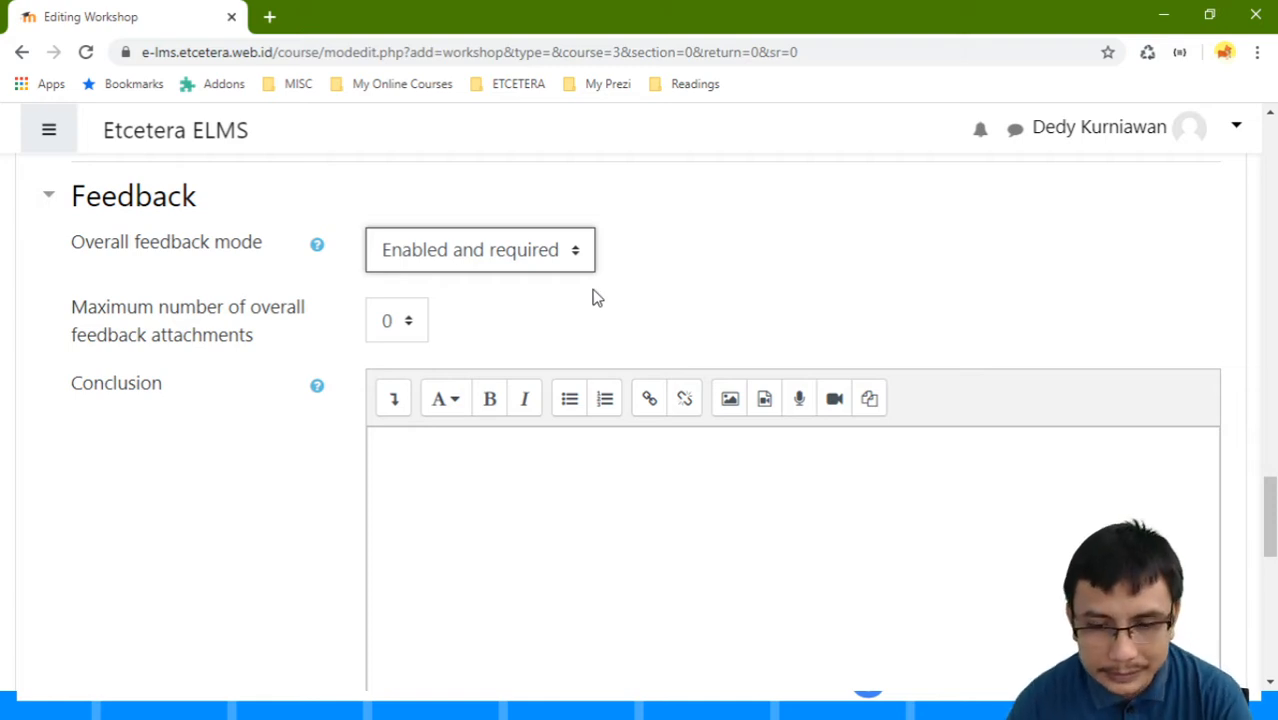
click(568, 263)
click(568, 312)
click(681, 305)
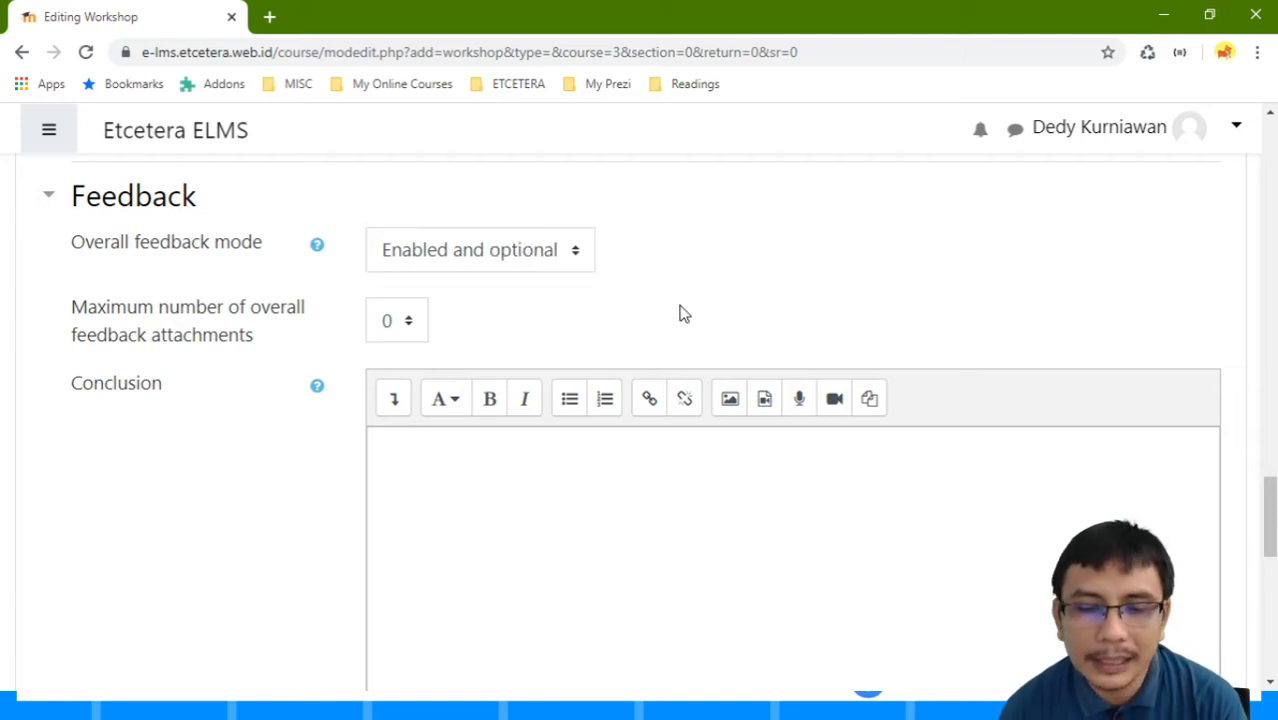
Step: Enter the conclusion "That's the end of the project. Thanks!" in the feedback settings
scroll(681, 303, down, 1)
scroll(680, 310, down, 2)
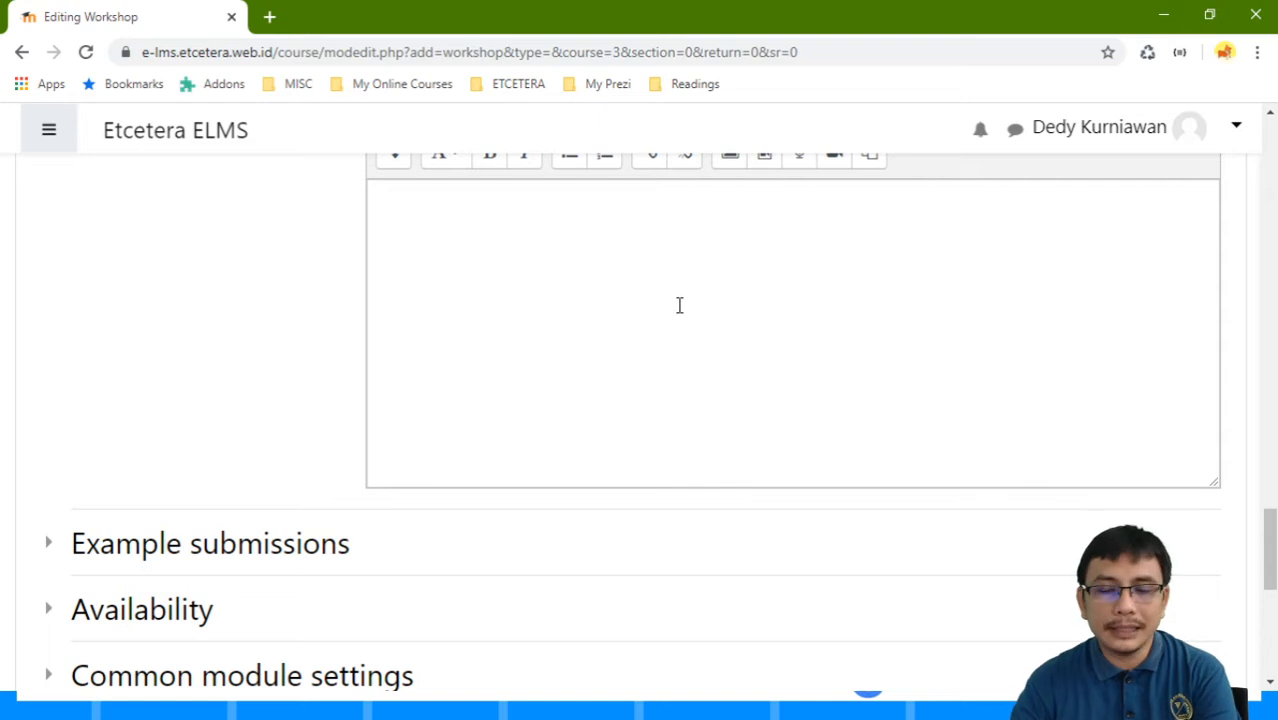
click(666, 333)
scroll(668, 338, up, 3)
scroll(667, 335, down, 1)
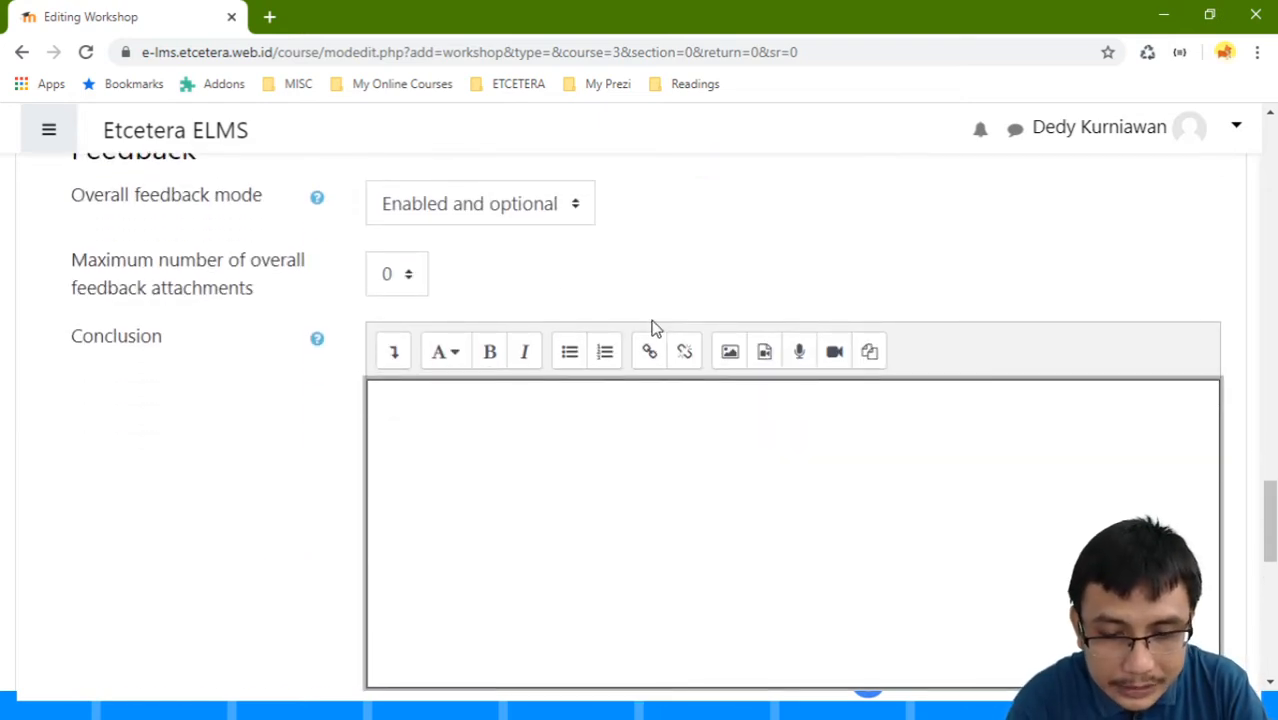
text(That)
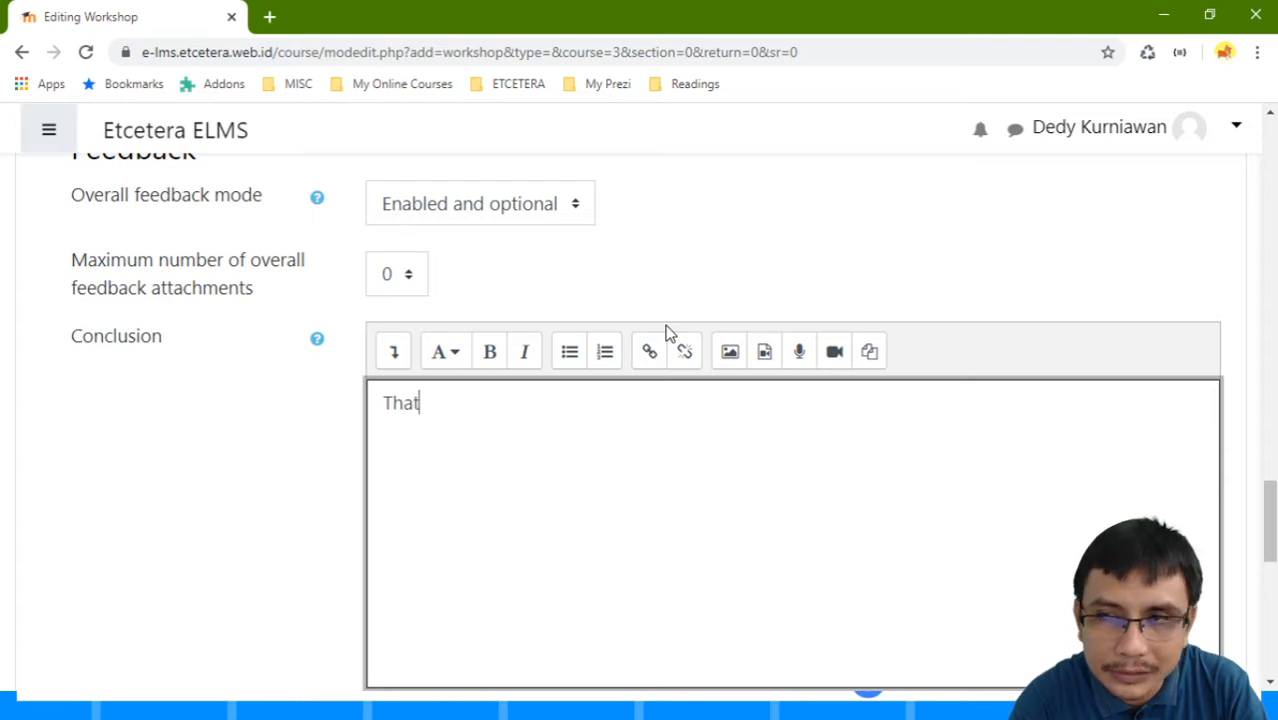
text('s te )
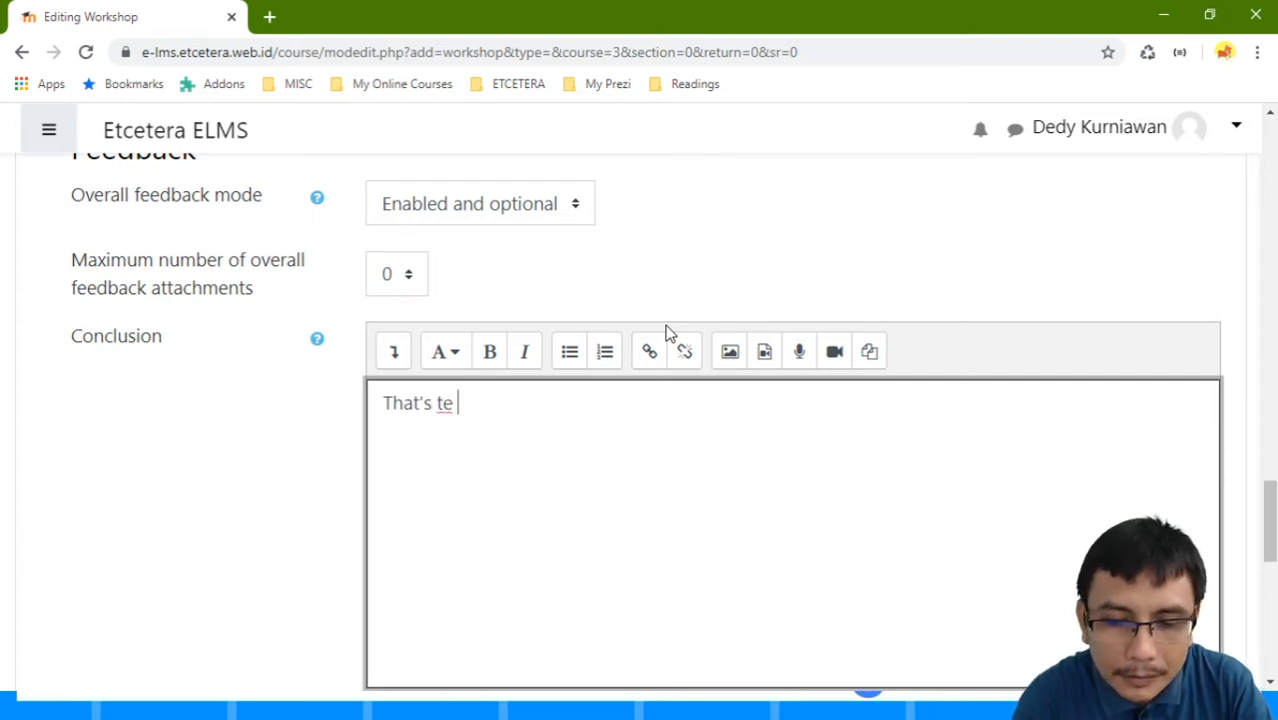
text(ed)
key(BackSpace)
key(BackSpace)
key(BackSpace)
key(BackSpace)
text(he )
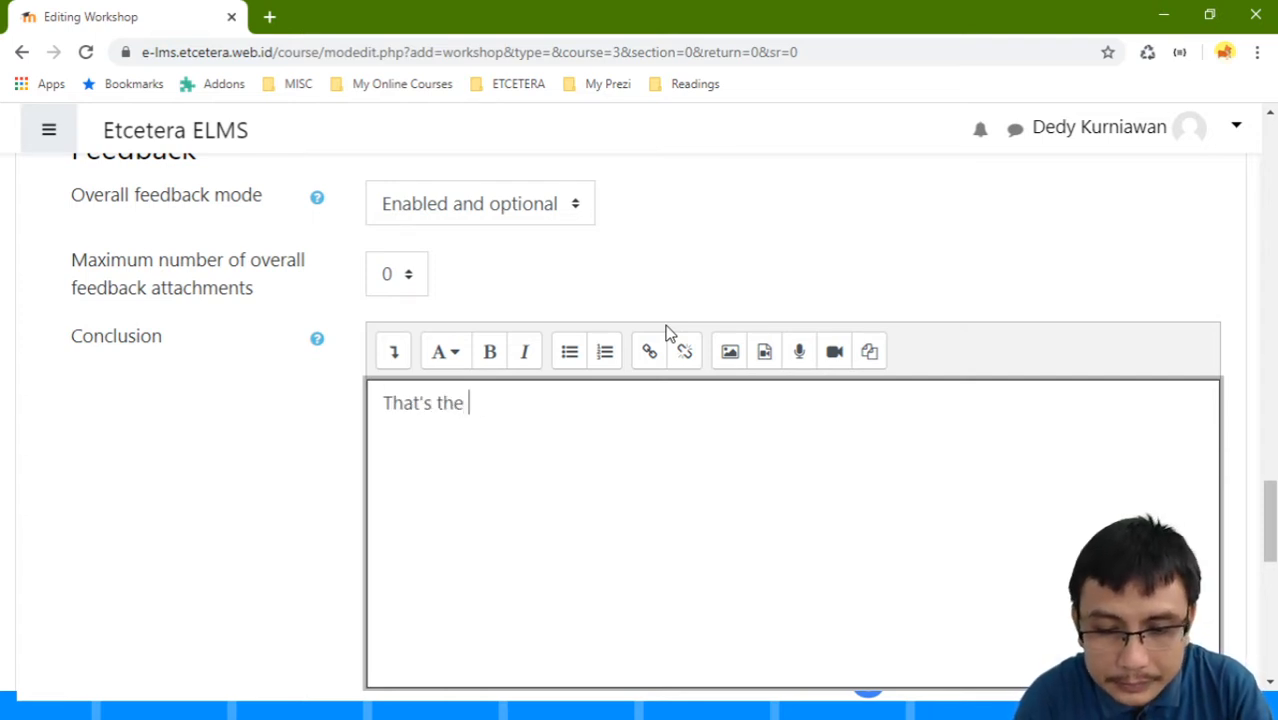
text(end of th)
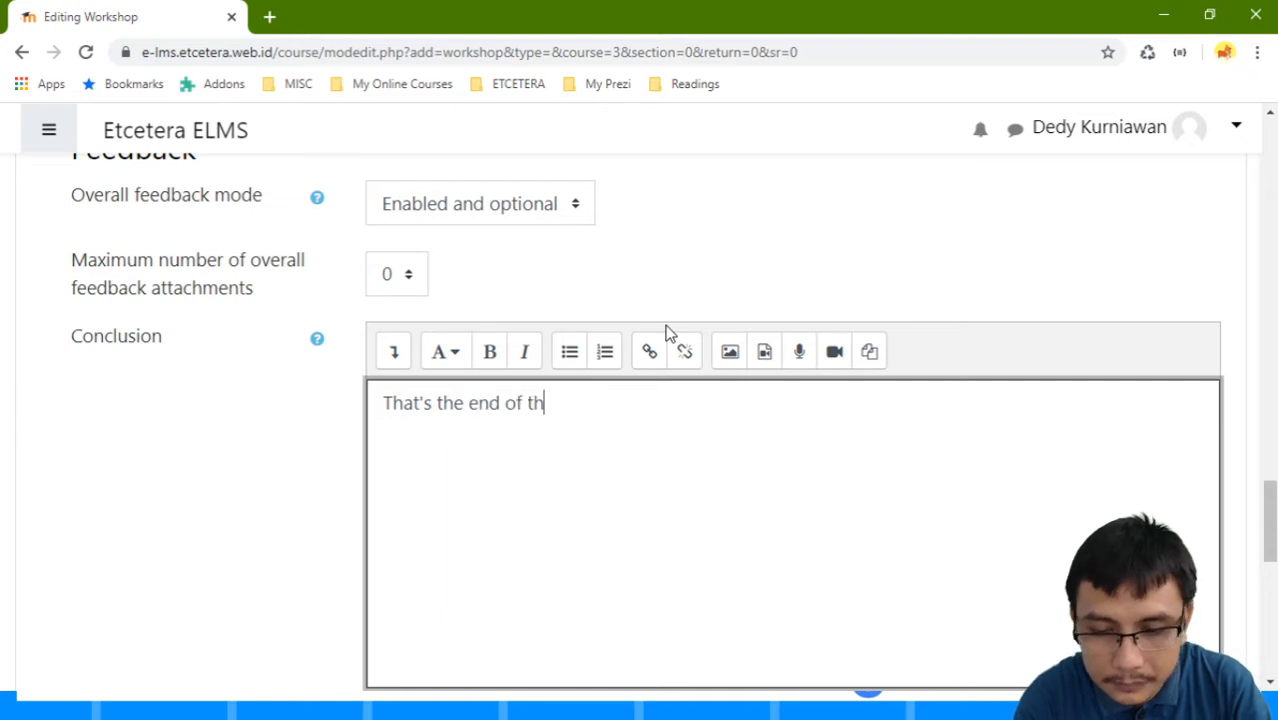
text(e project)
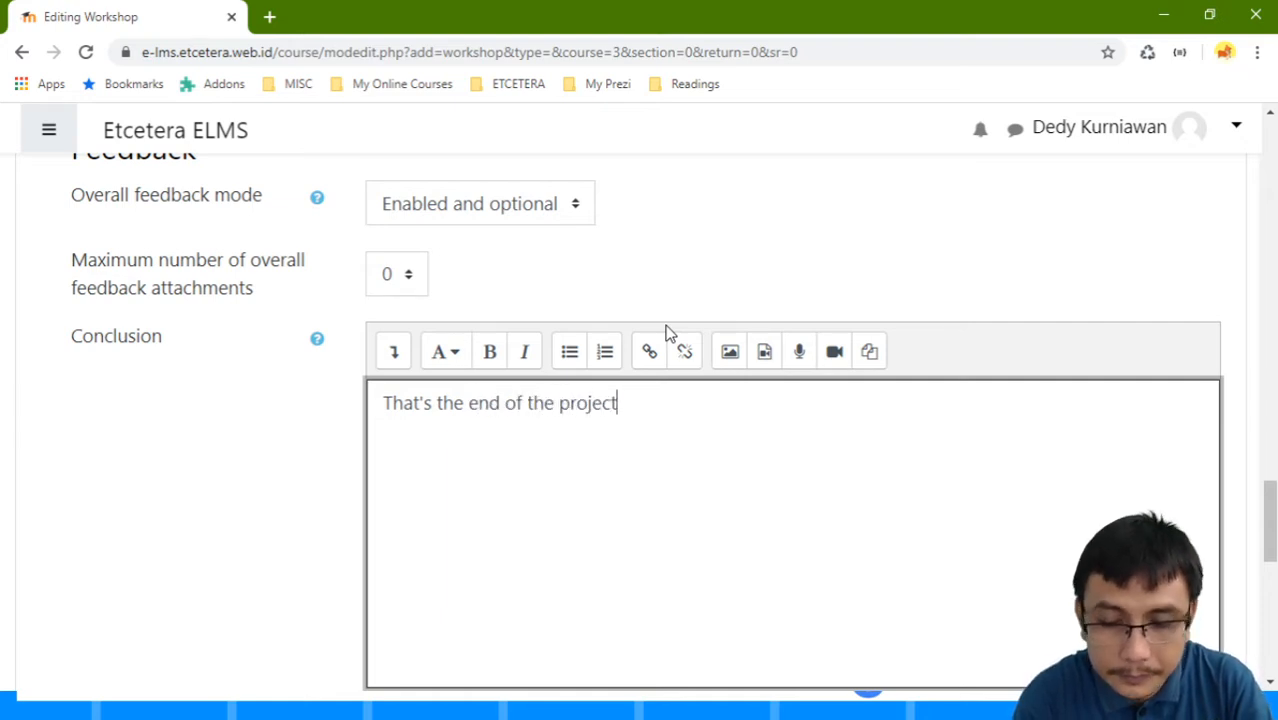
scroll(570, 225, down, 2)
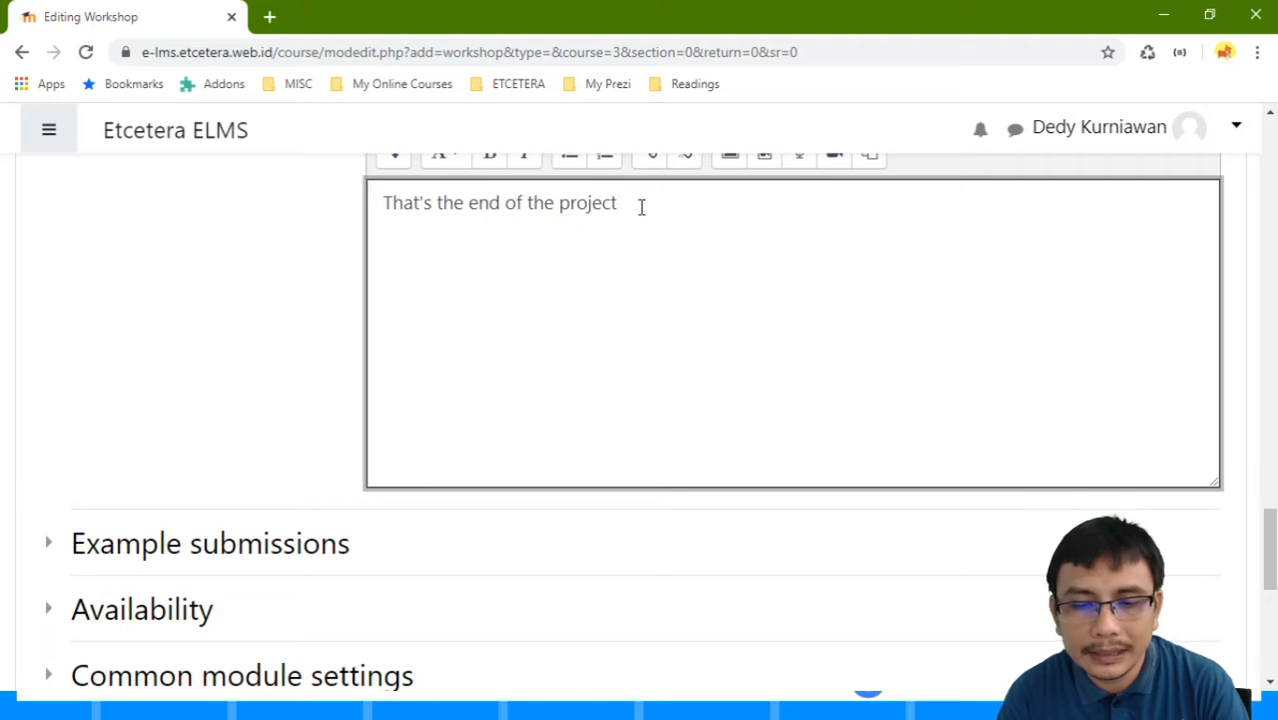
text(. Than)
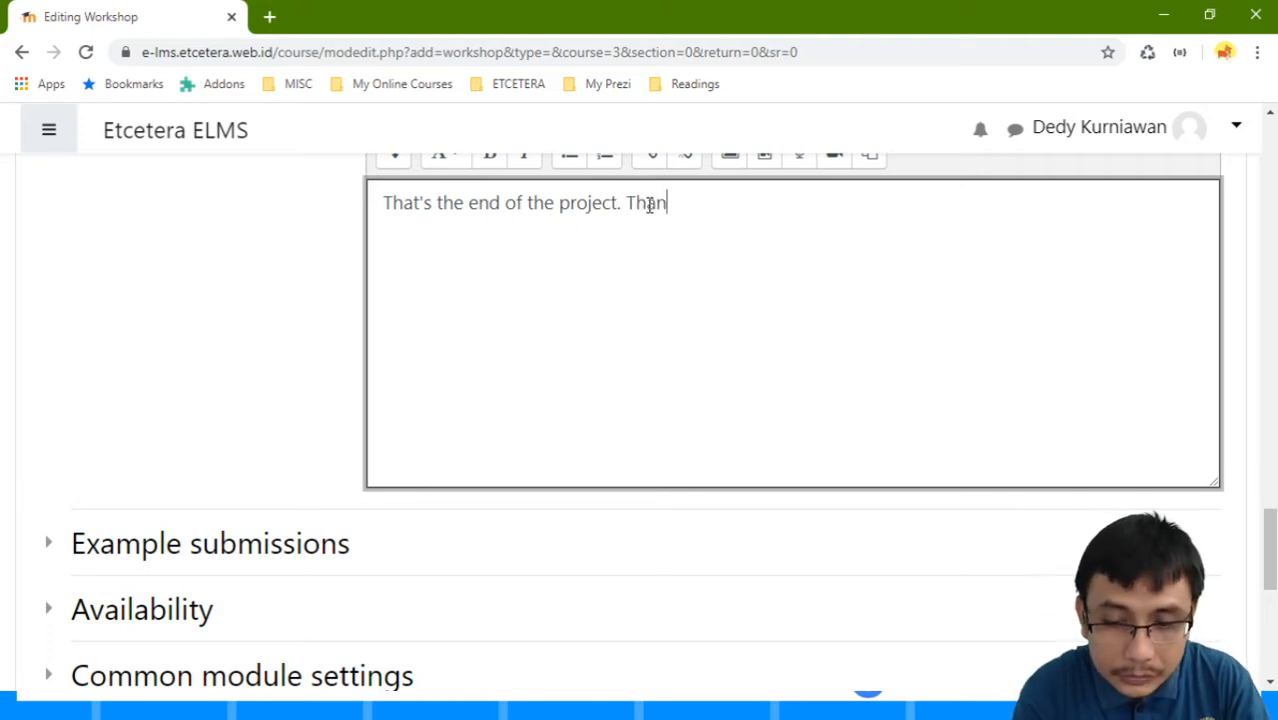
text(ks!)
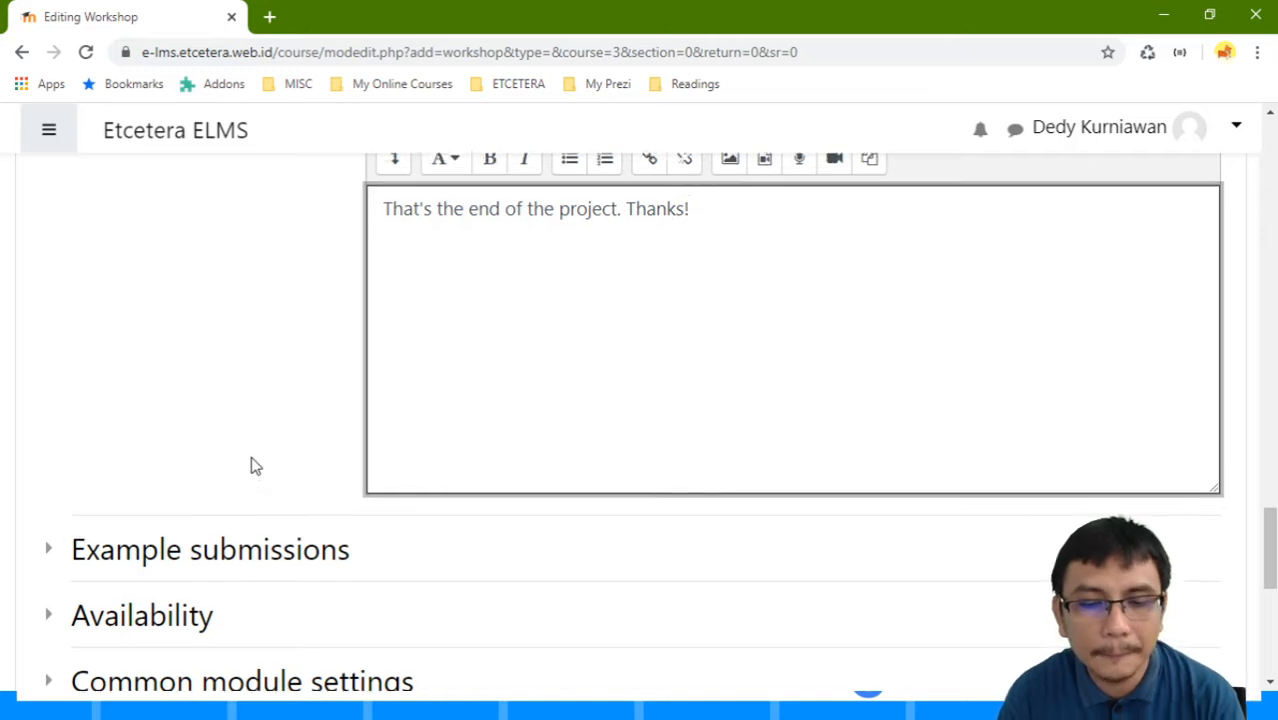
Step: Expand the Example submissions settings and try the option that provides example submissions for practice in assessing
scroll(248, 500, down, 2)
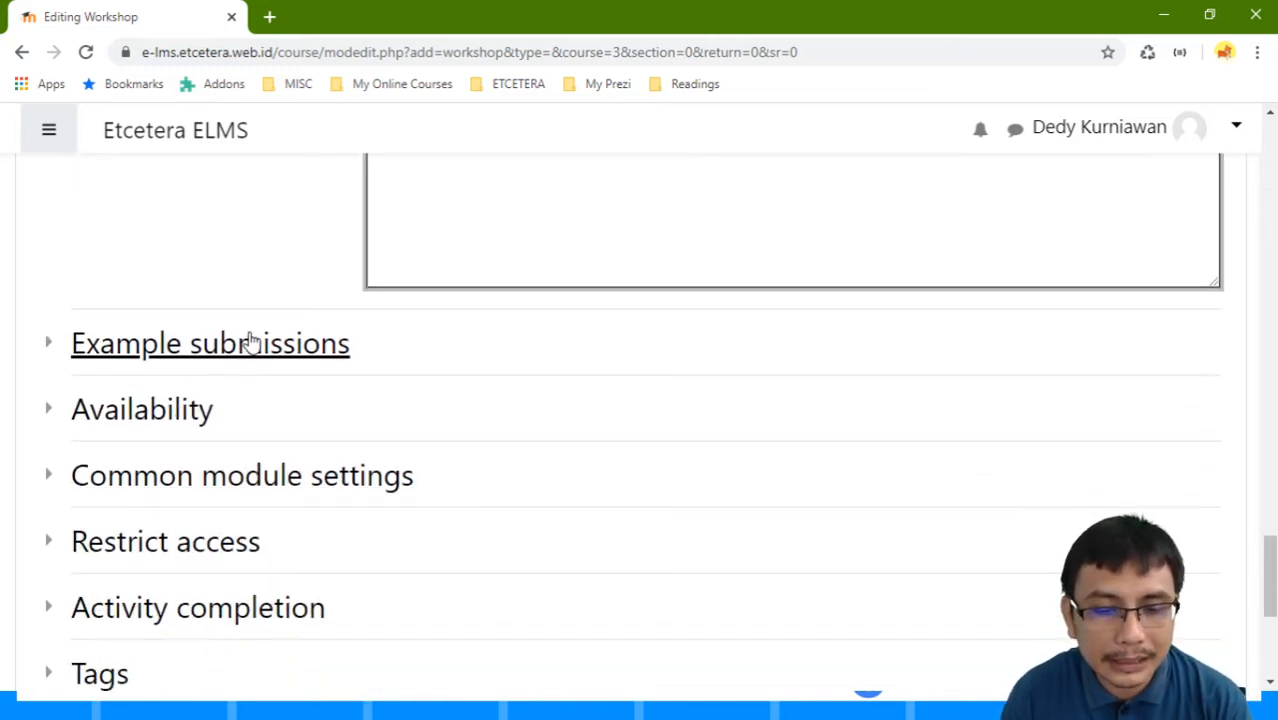
click(251, 343)
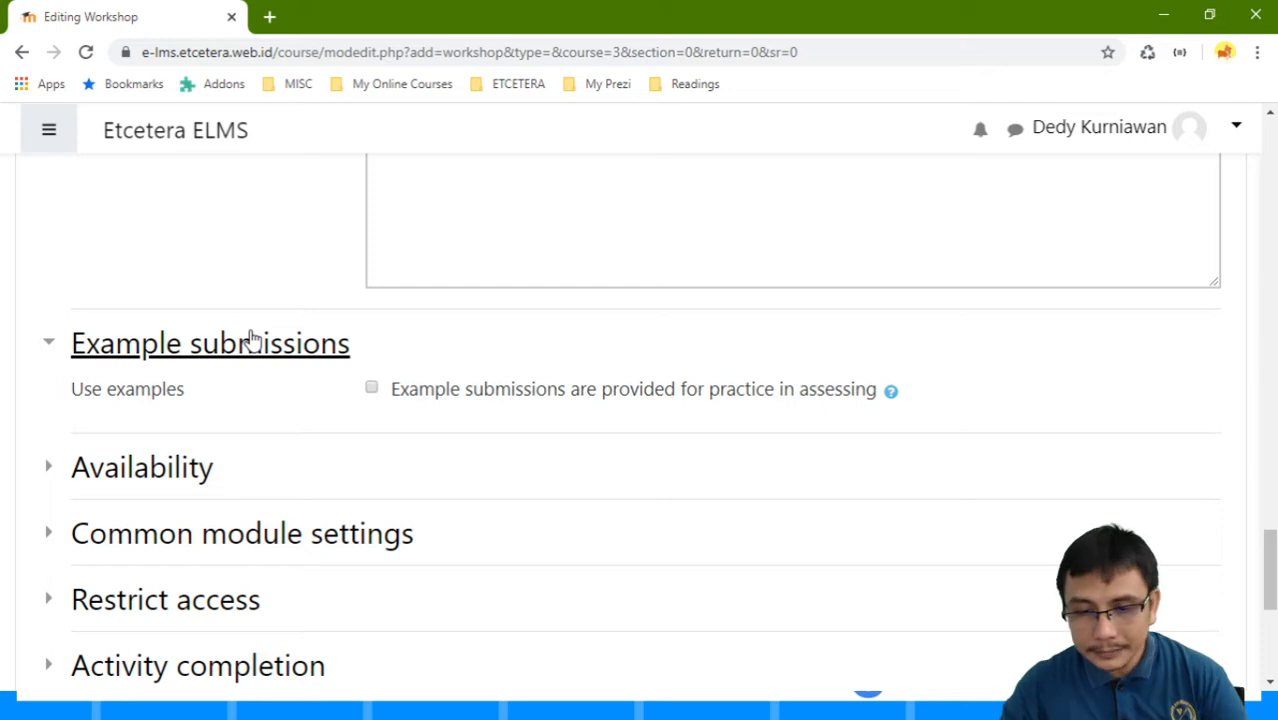
click(371, 390)
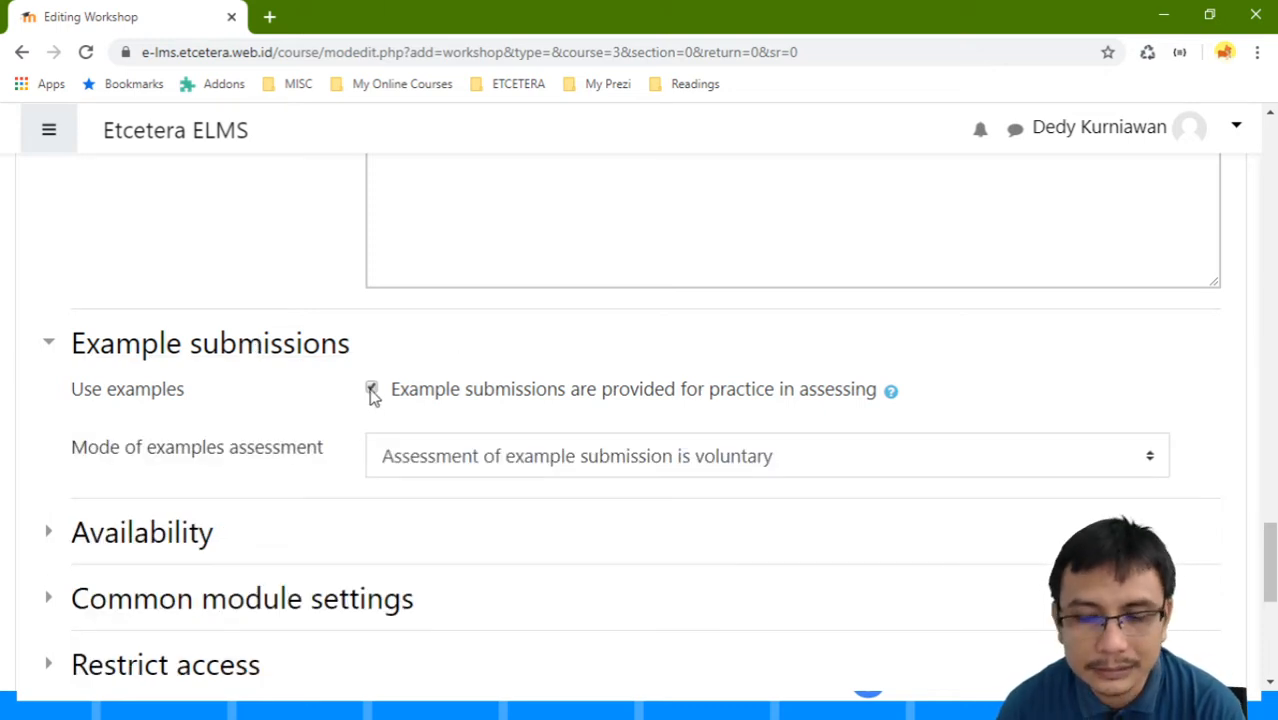
click(371, 390)
Step: Enable the opening date for submissions in the availability settings and set its time to 08:00
click(157, 470)
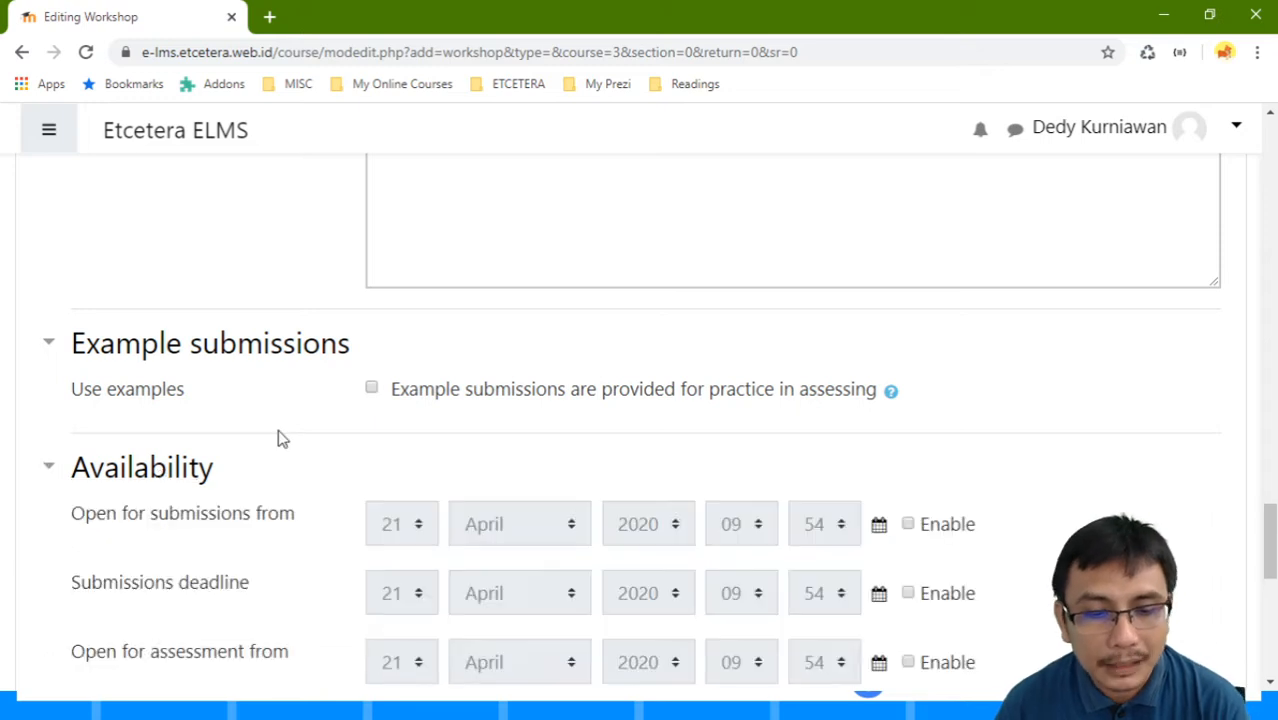
scroll(278, 438, down, 2)
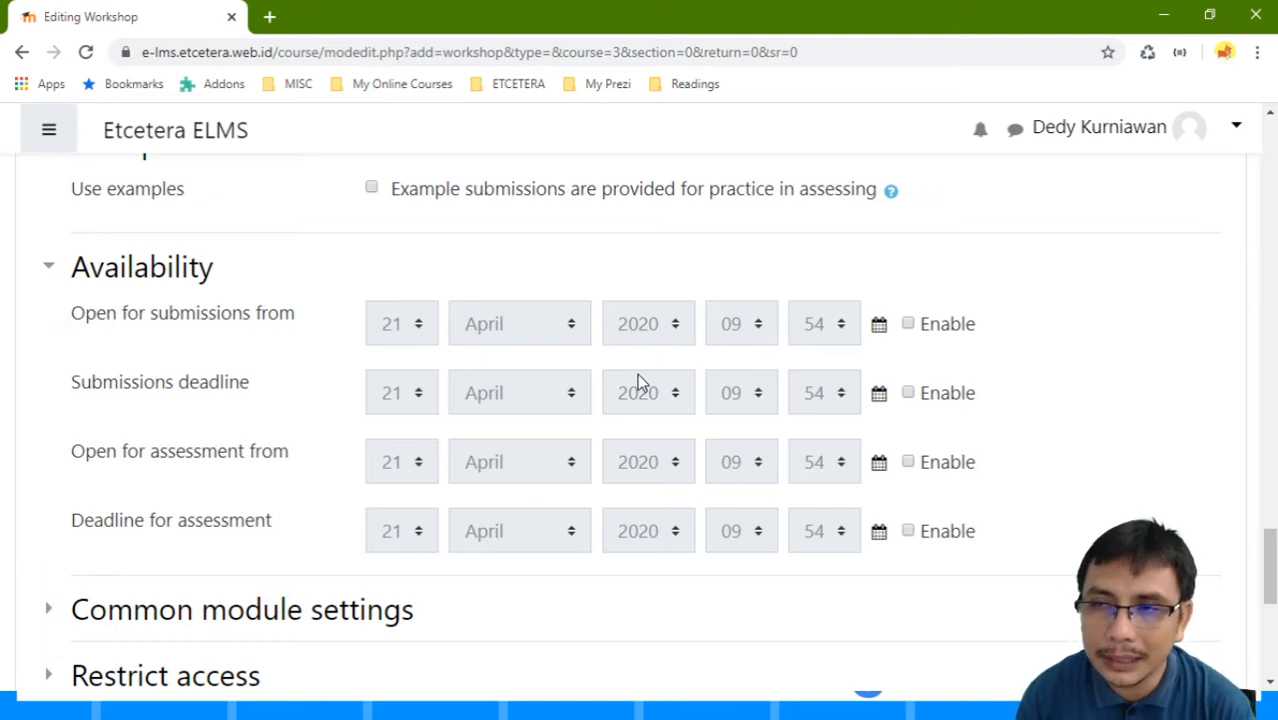
click(906, 327)
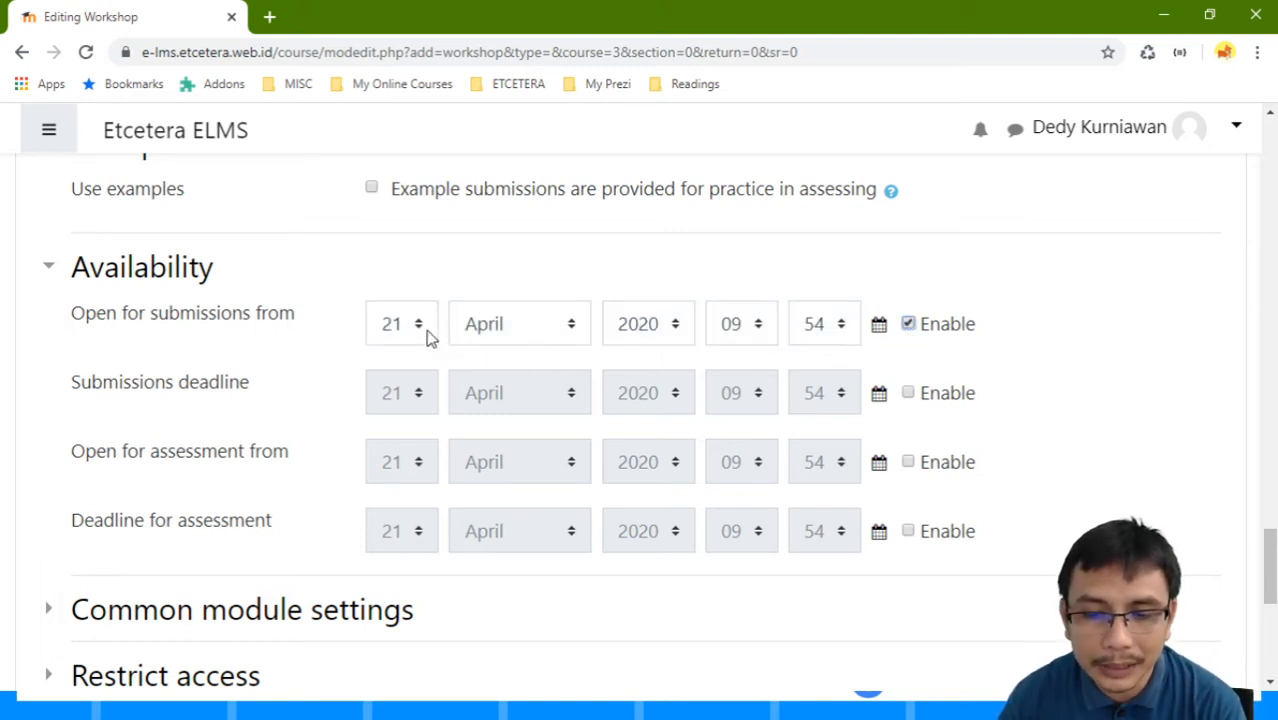
click(750, 330)
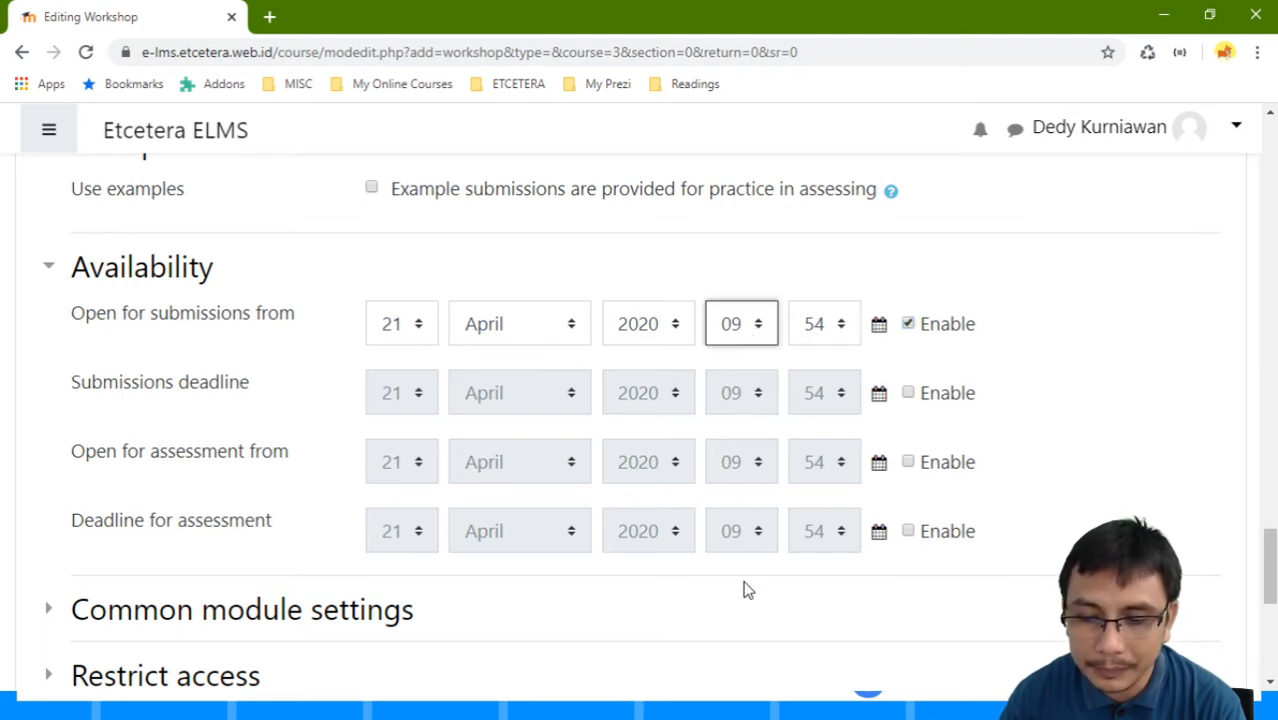
key(Up)
key(Tab)
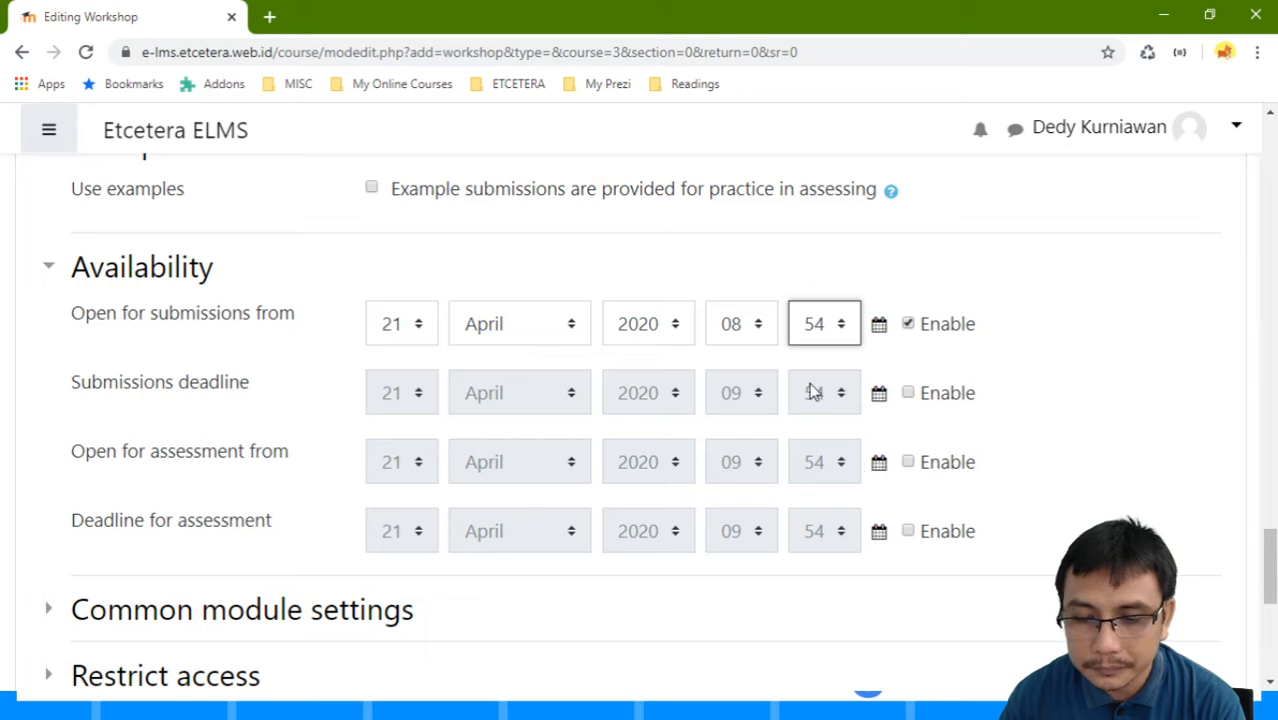
key(0)
Step: Enable the submissions deadline and set it to 24 April 2020 at 08:00
click(910, 393)
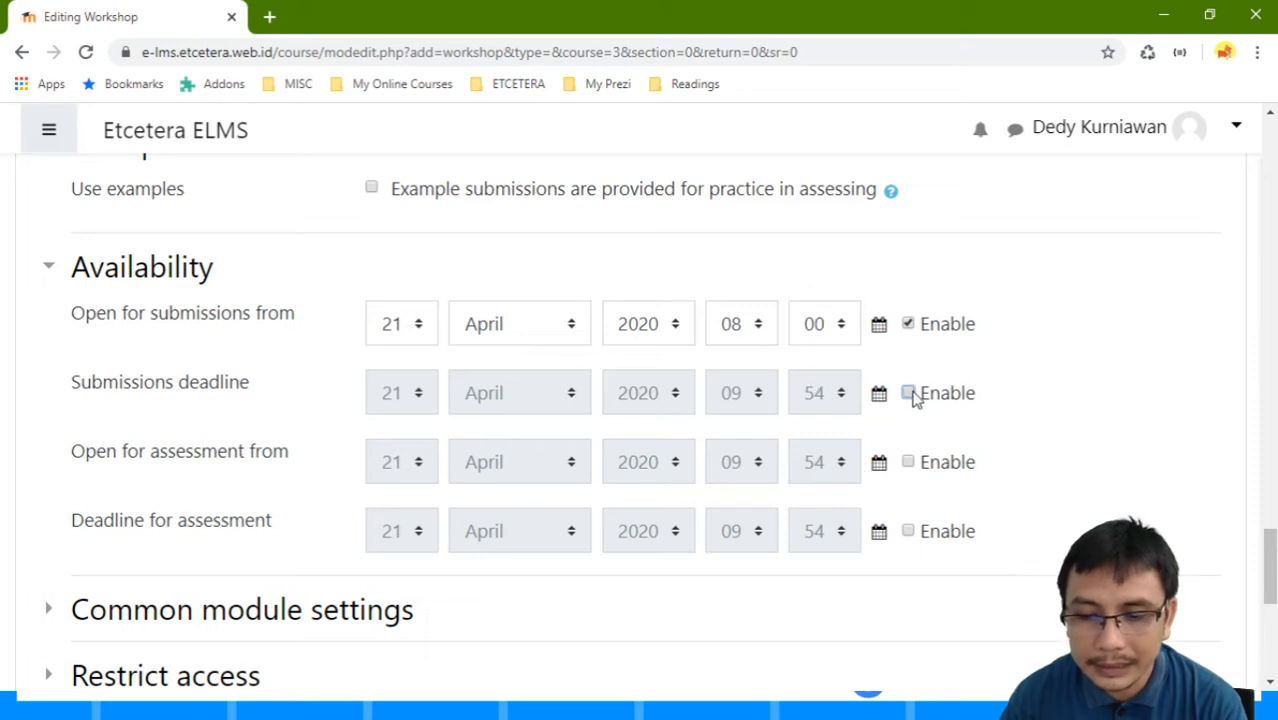
click(416, 392)
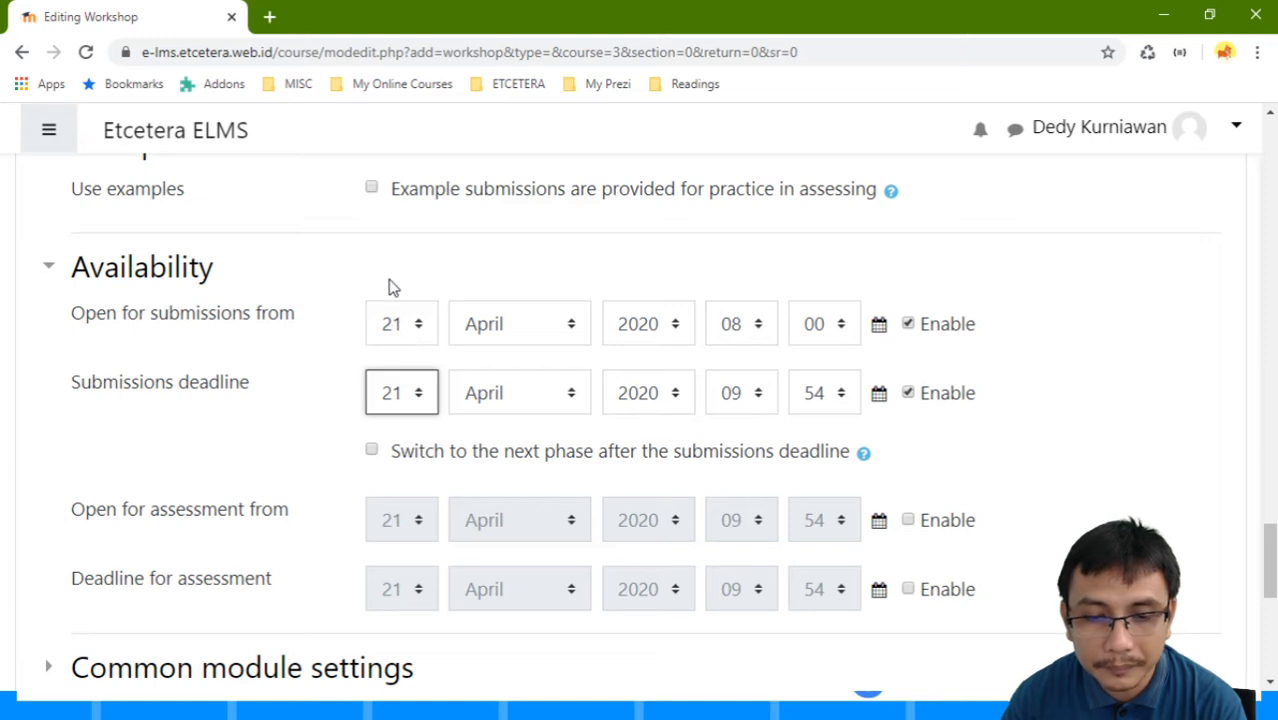
key(2)
key(4)
click(745, 400)
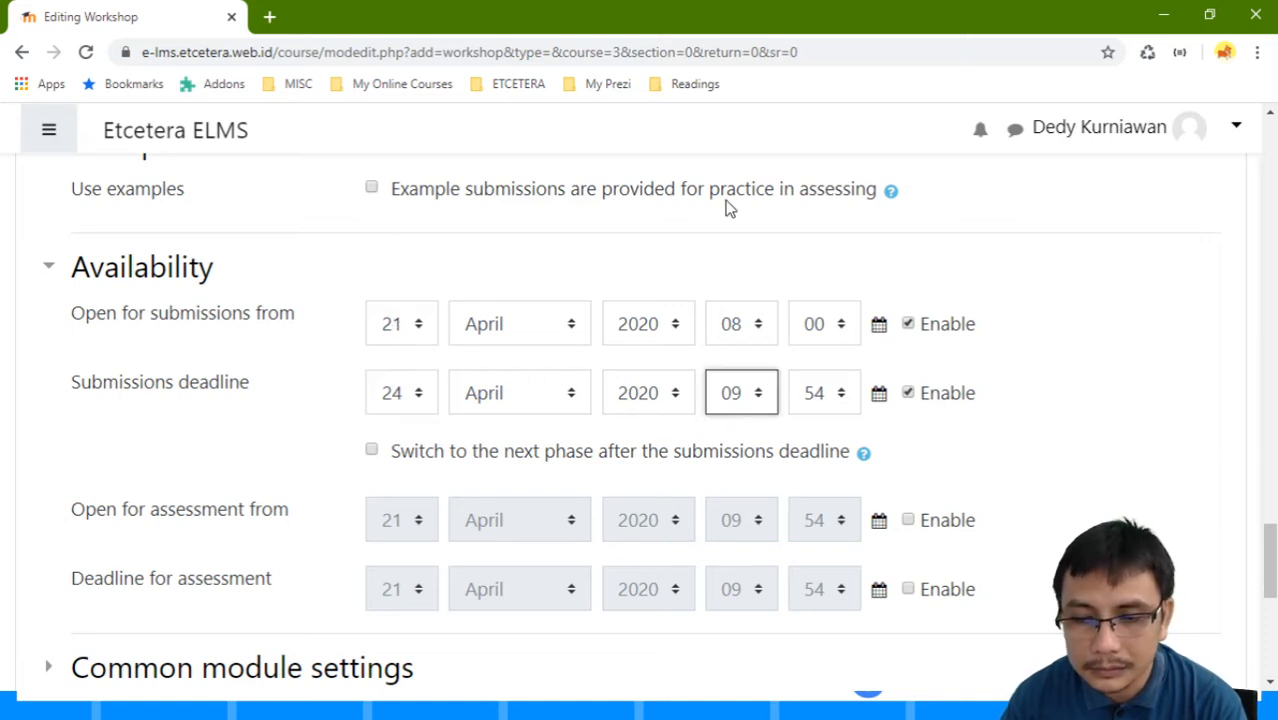
key(0)
key(8)
click(826, 405)
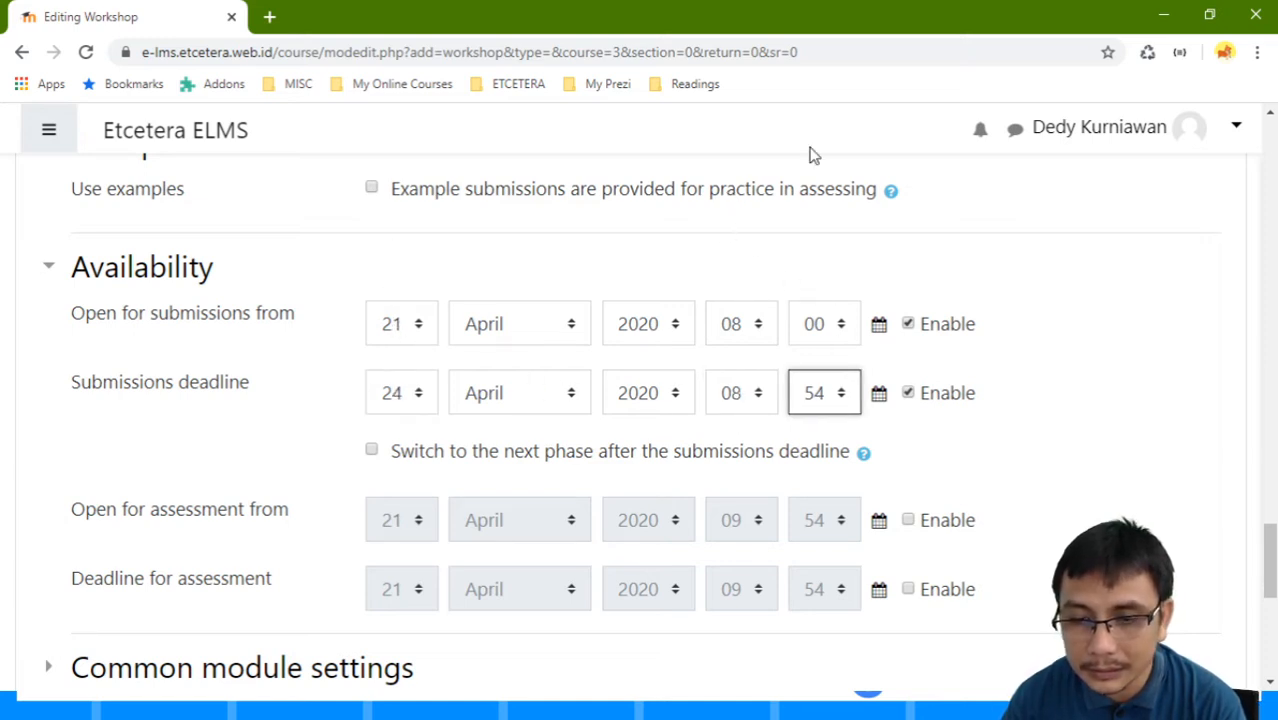
key(0)
key(0)
Step: Enable the opening date for assessment and set it to 24 April 2020 at 08:05
scroll(562, 308, down, 1)
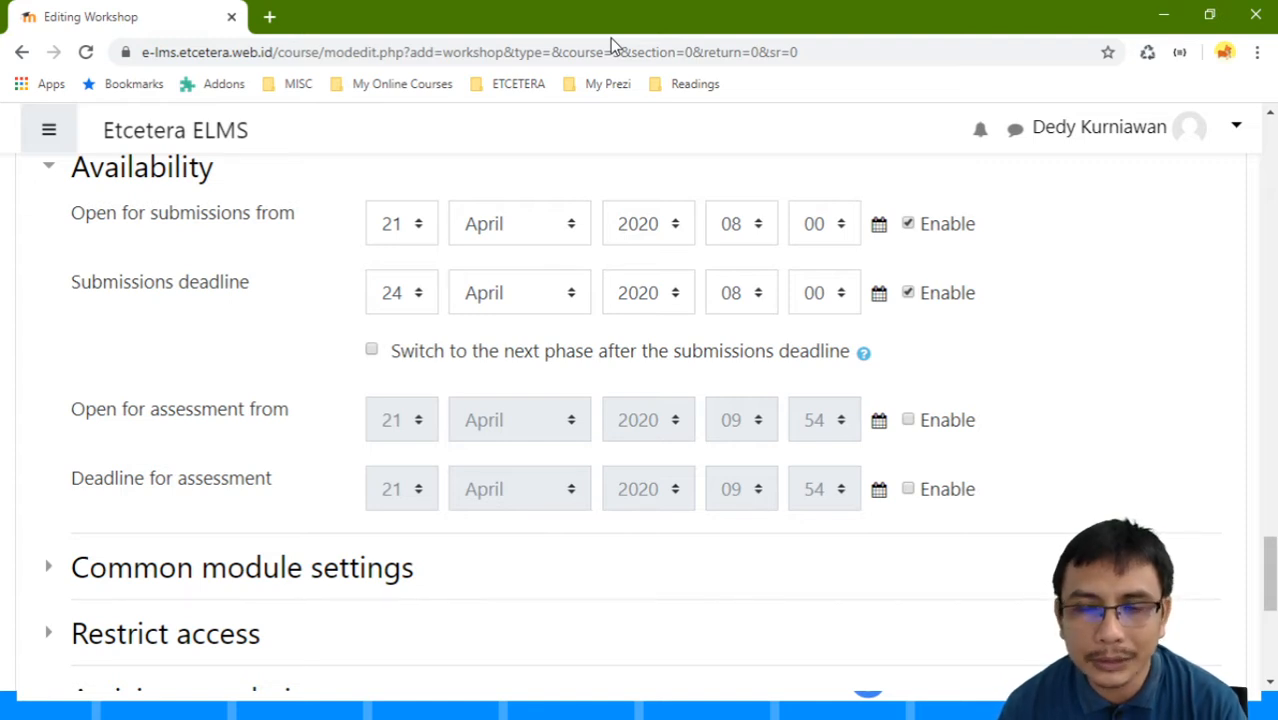
click(908, 421)
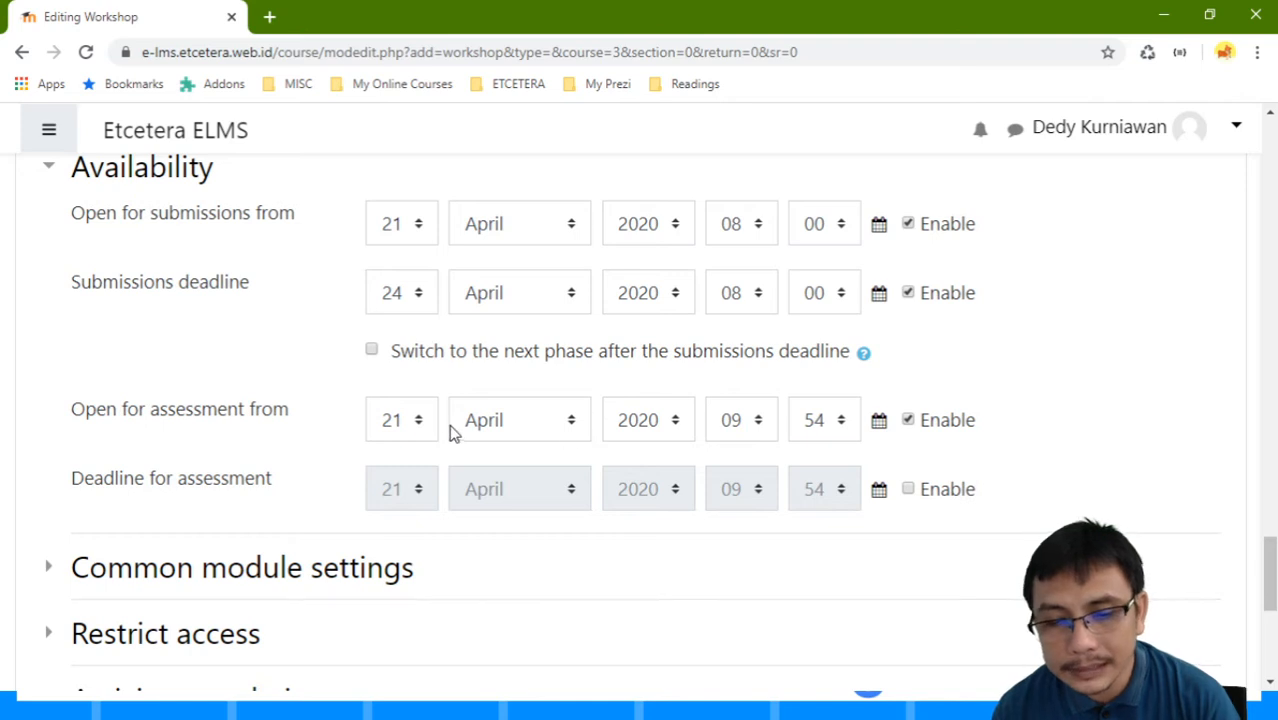
click(416, 420)
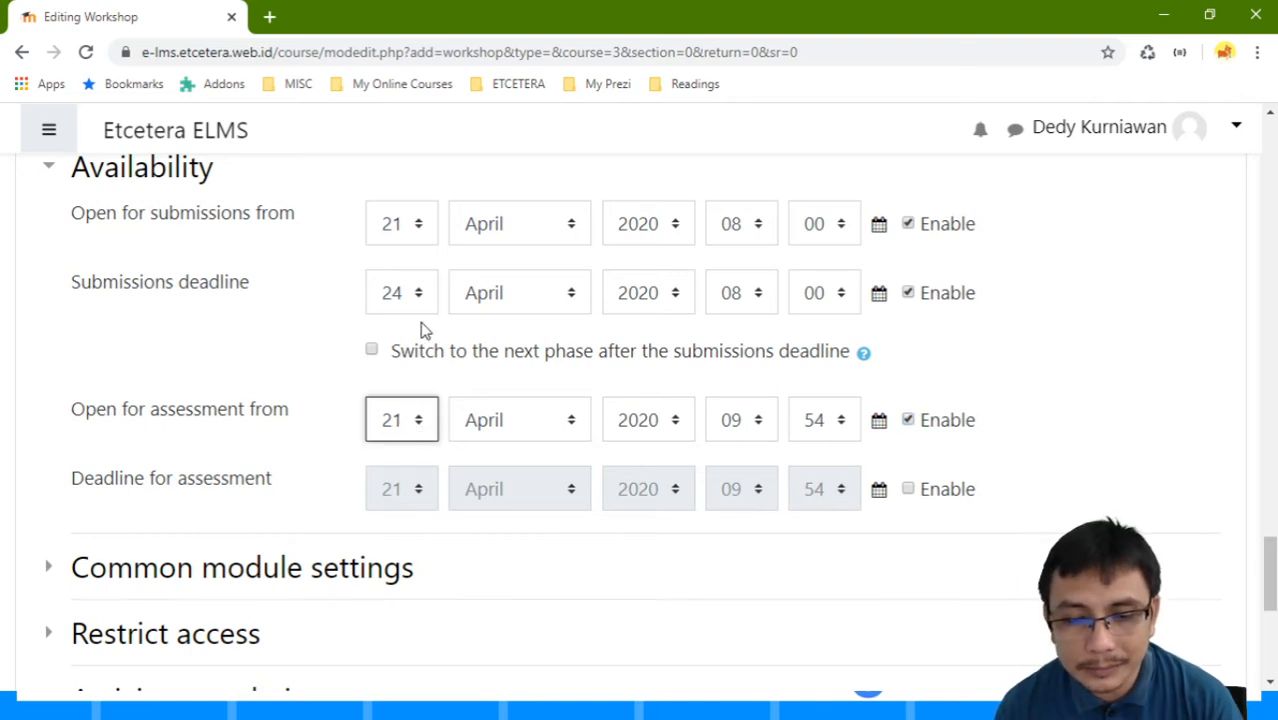
key(Down)
key(Down)
key(Down)
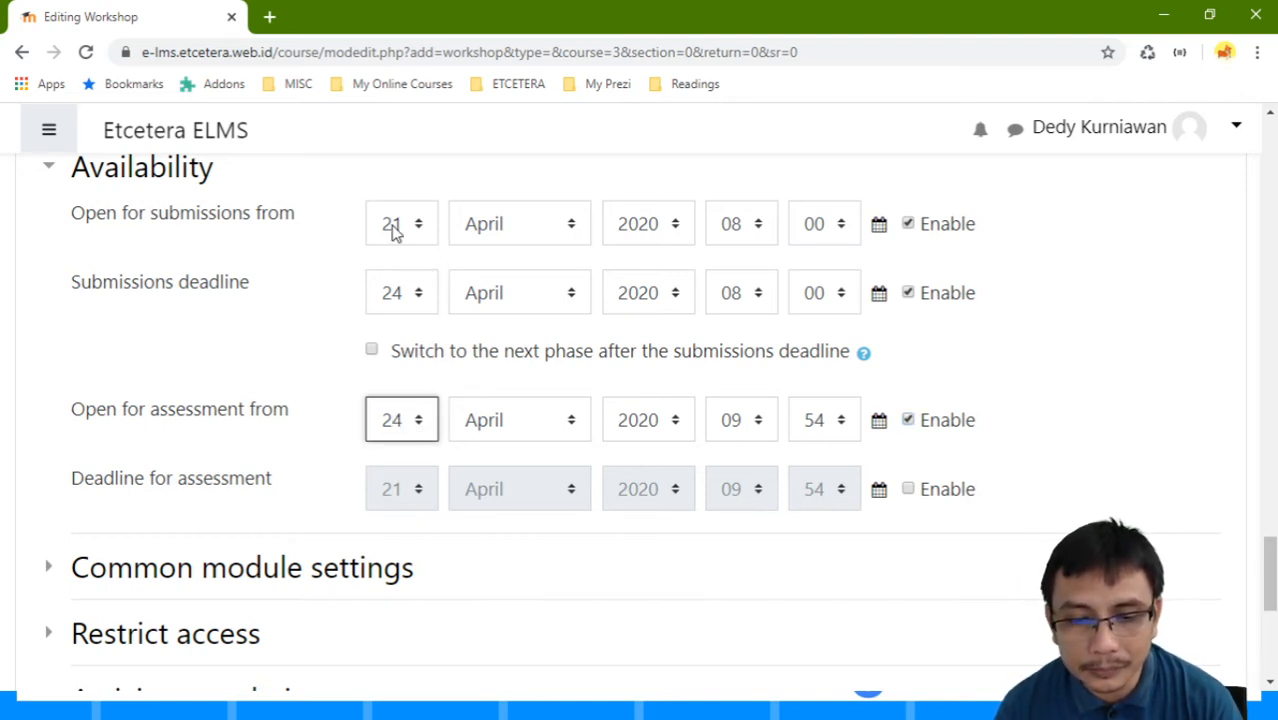
click(757, 432)
key(Up)
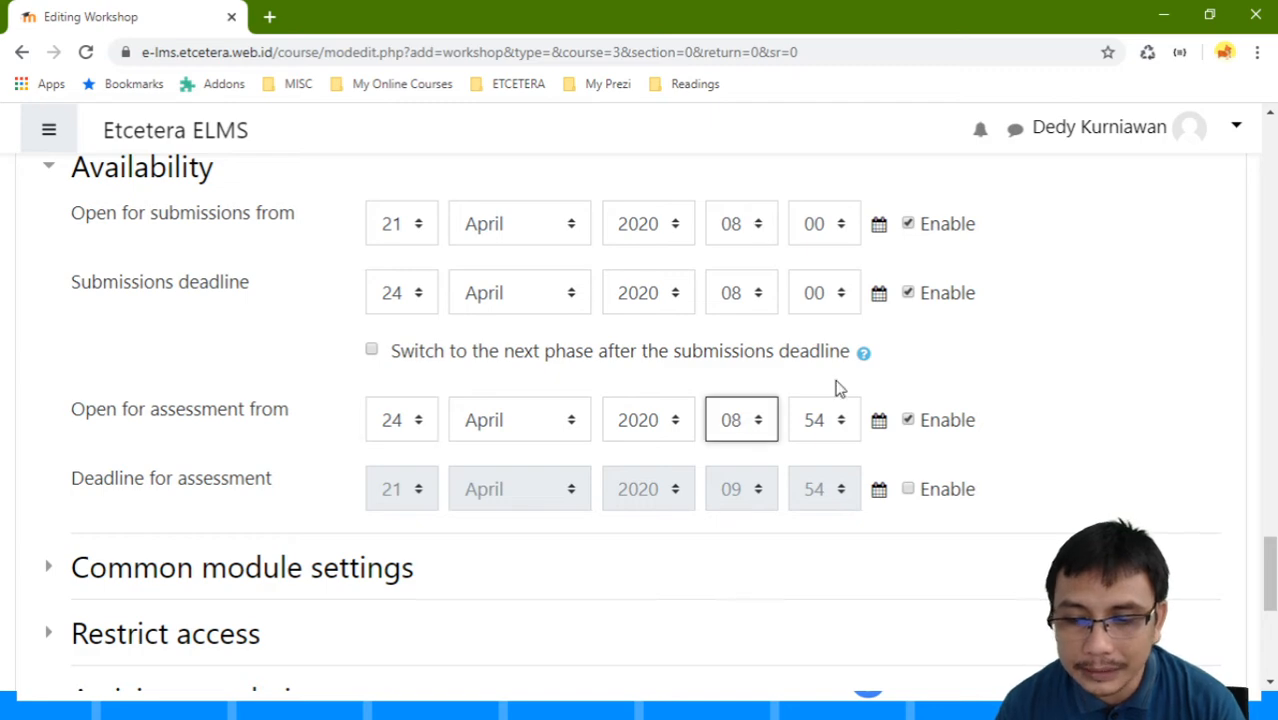
key(Tab)
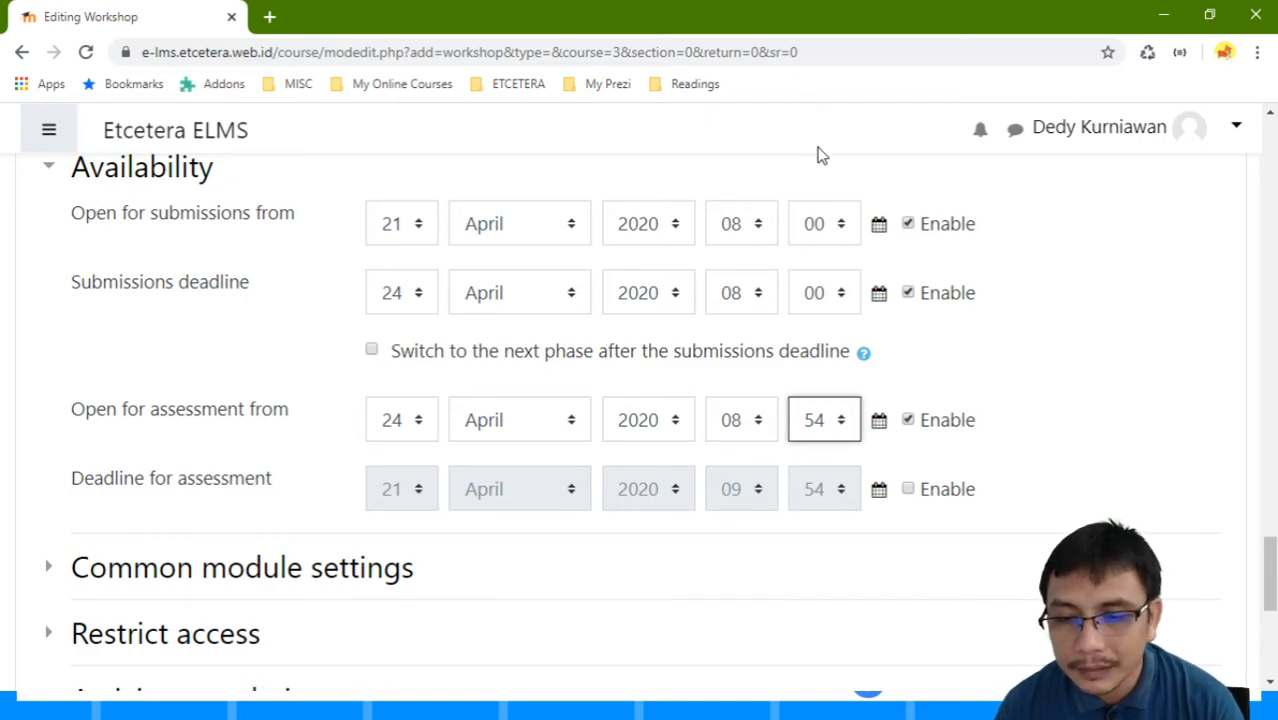
scroll(1100, 252, up, 5)
scroll(938, 422, down, 2)
scroll(945, 410, up, 1)
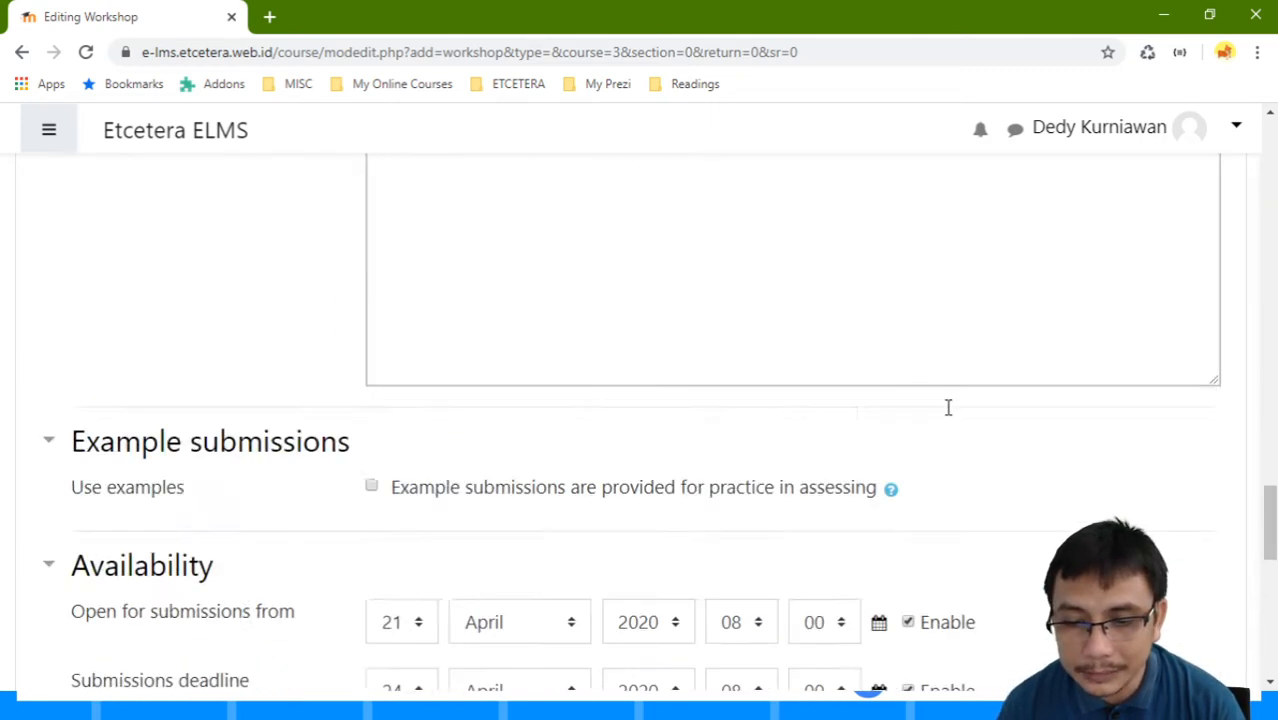
scroll(947, 405, down, 5)
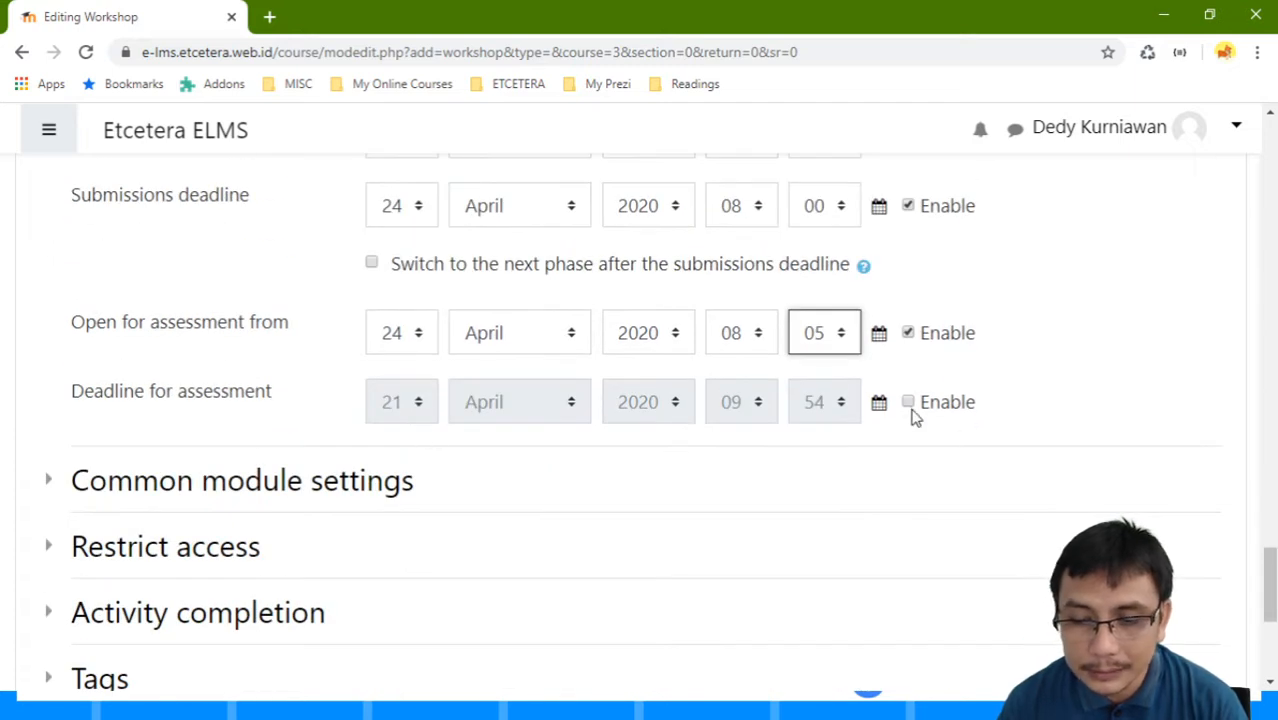
Step: Enable the deadline for assessment and set it to 25 April 2020 at 08:00
click(910, 404)
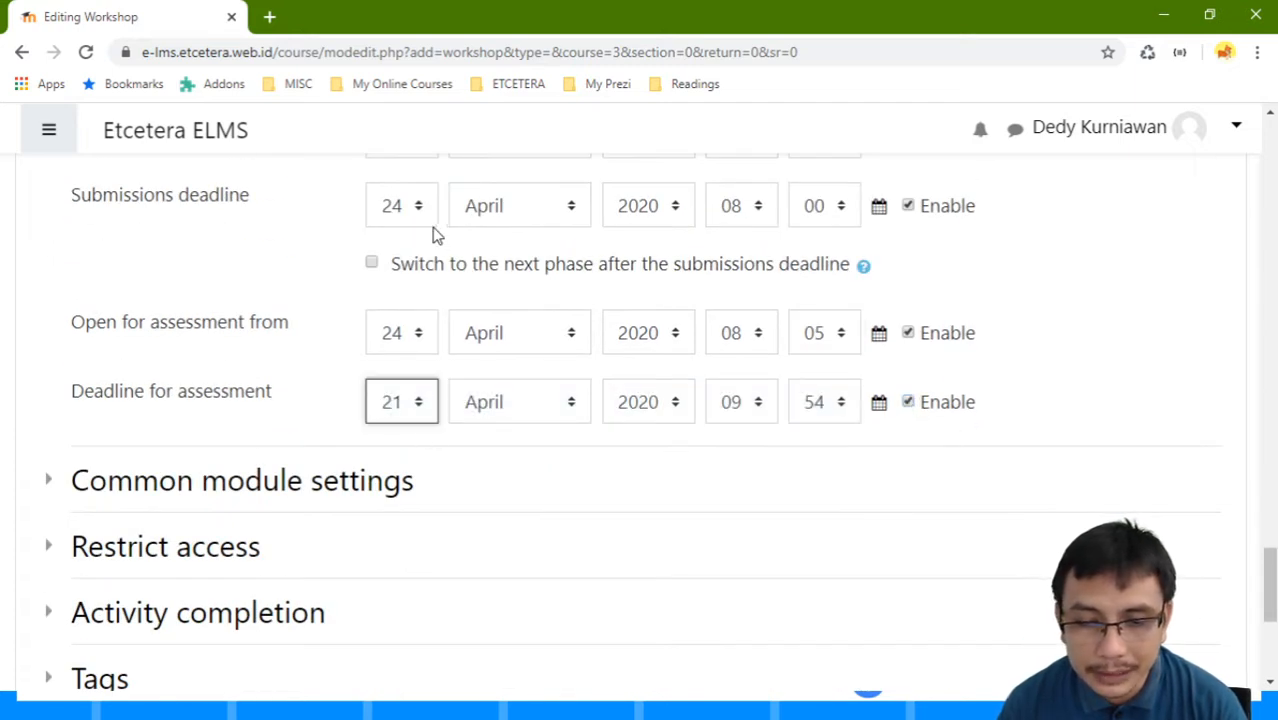
click(400, 205)
click(516, 409)
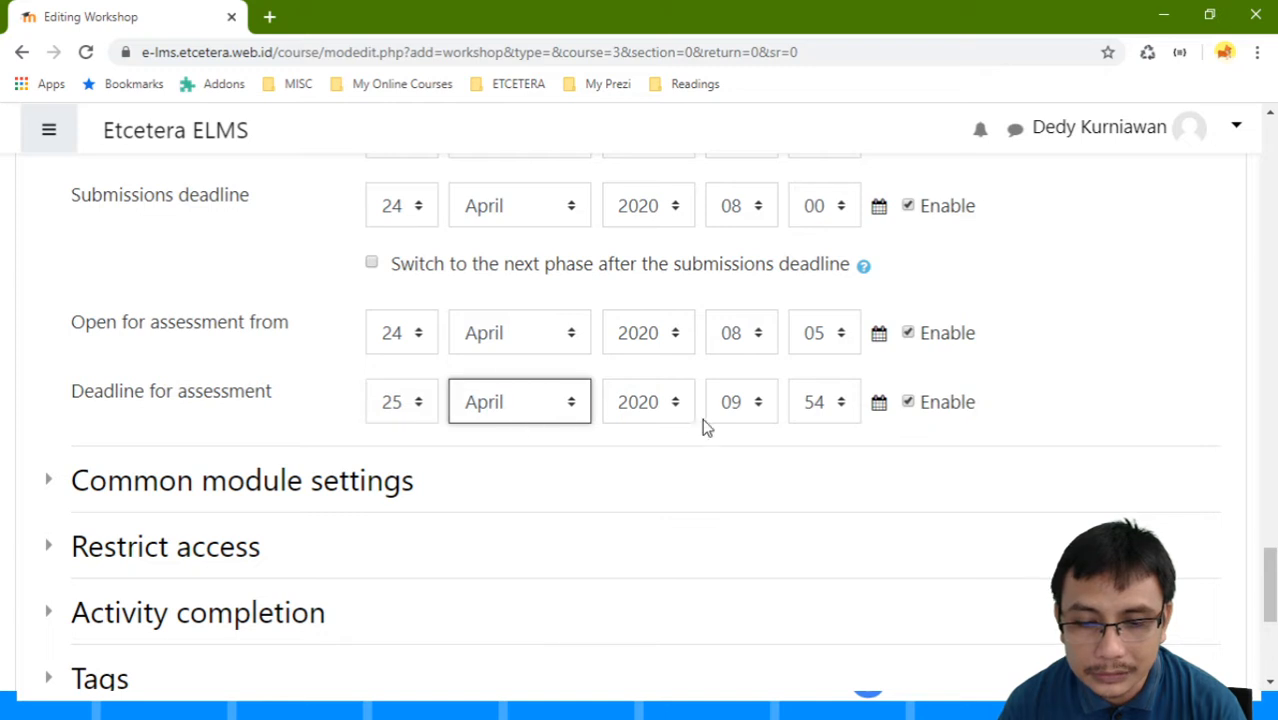
click(748, 466)
click(772, 406)
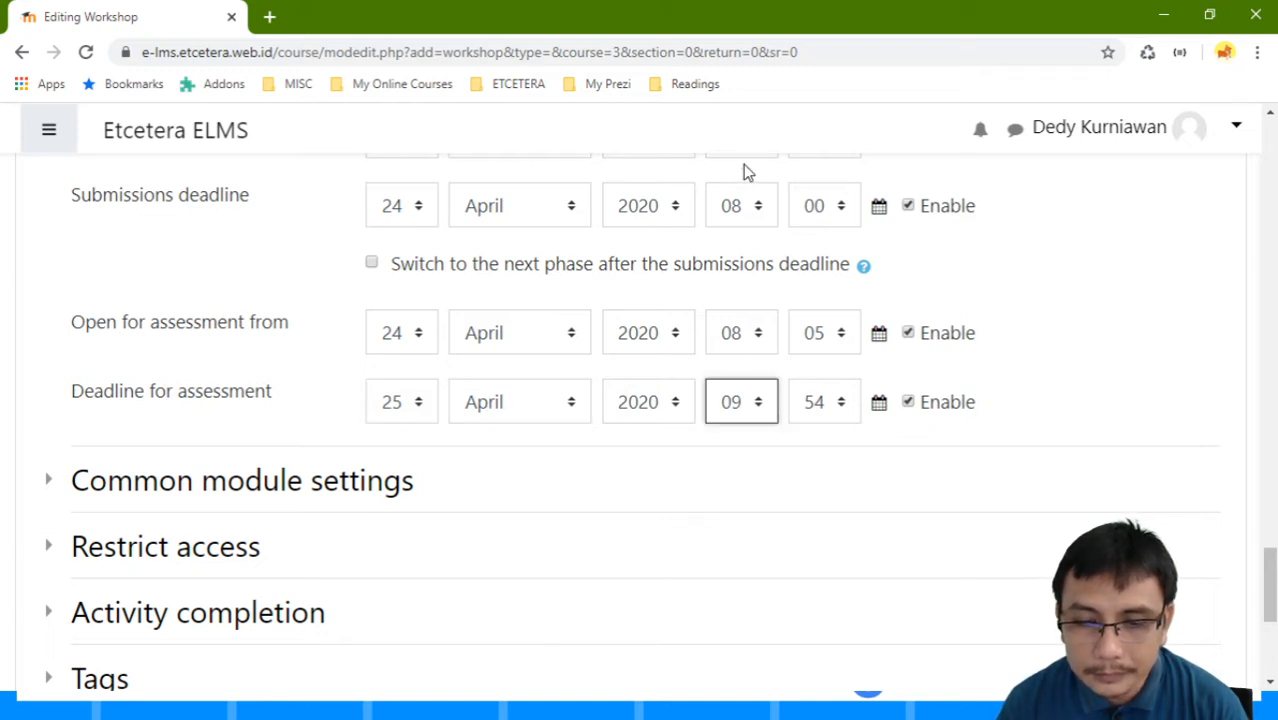
key(Up)
key(Tab)
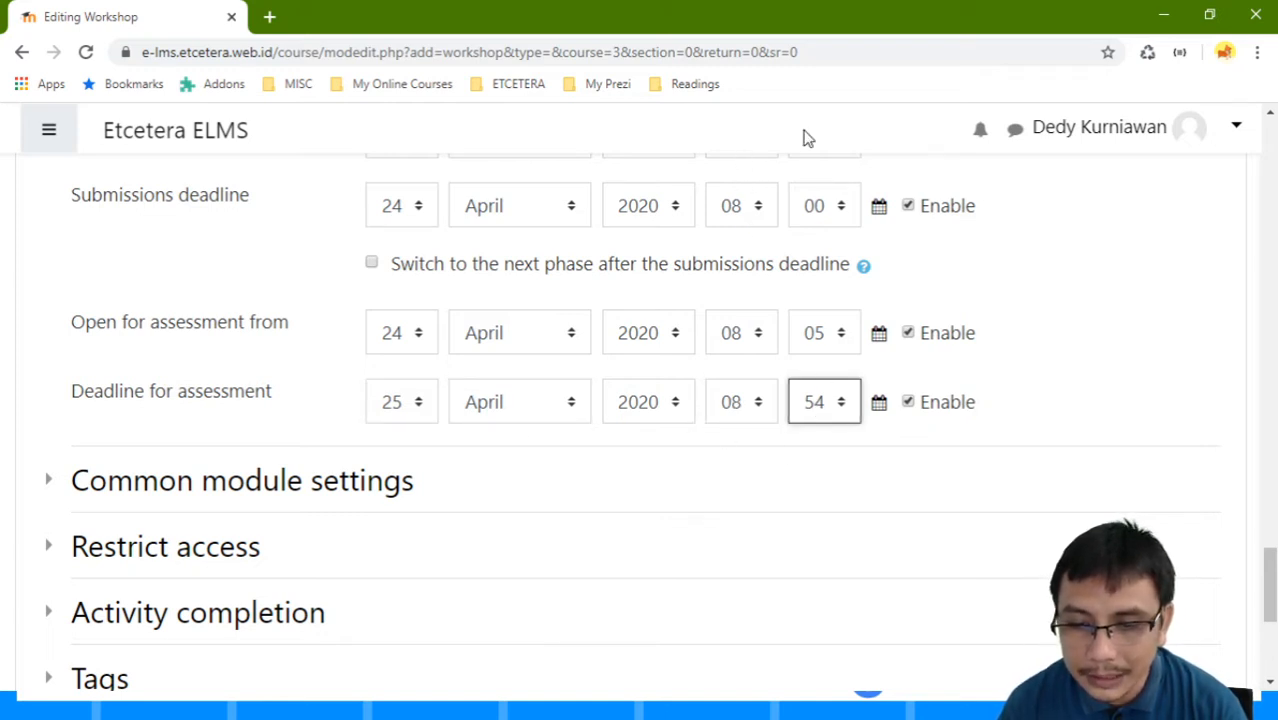
key(0)
click(1109, 387)
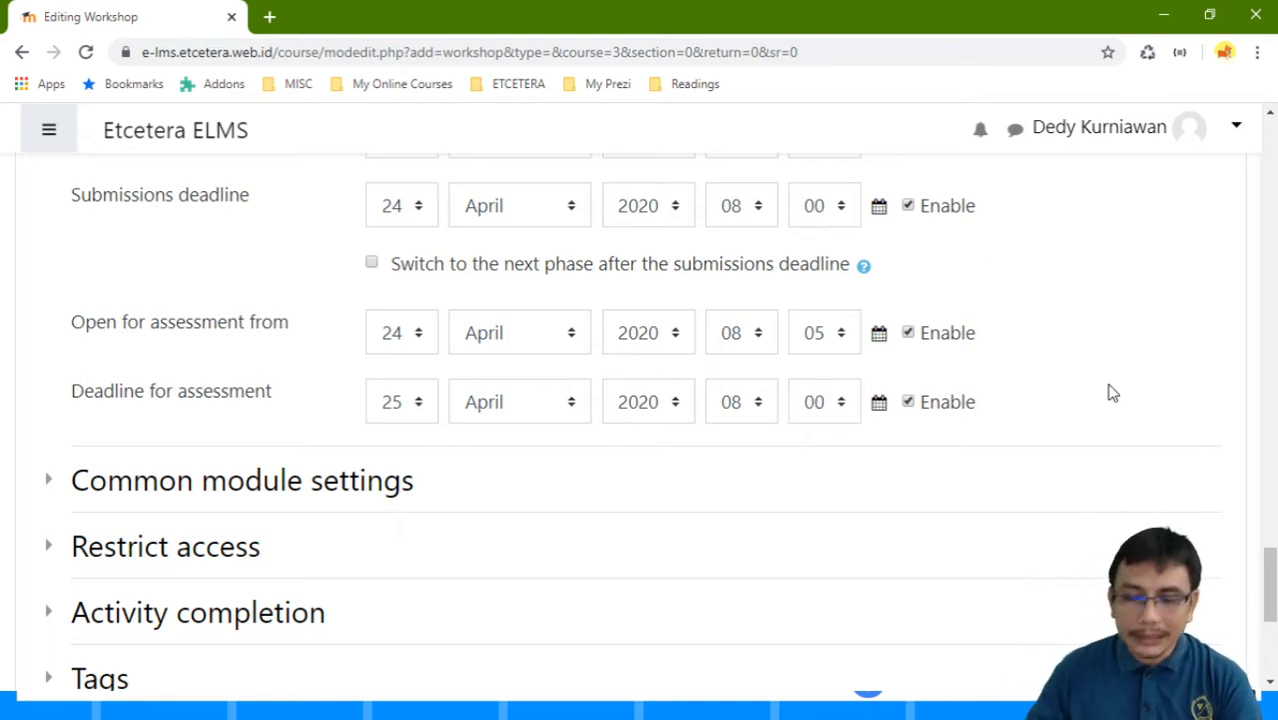
Step: Turn on automatic switching to the next phase after the submissions deadline and review the availability dates
click(372, 264)
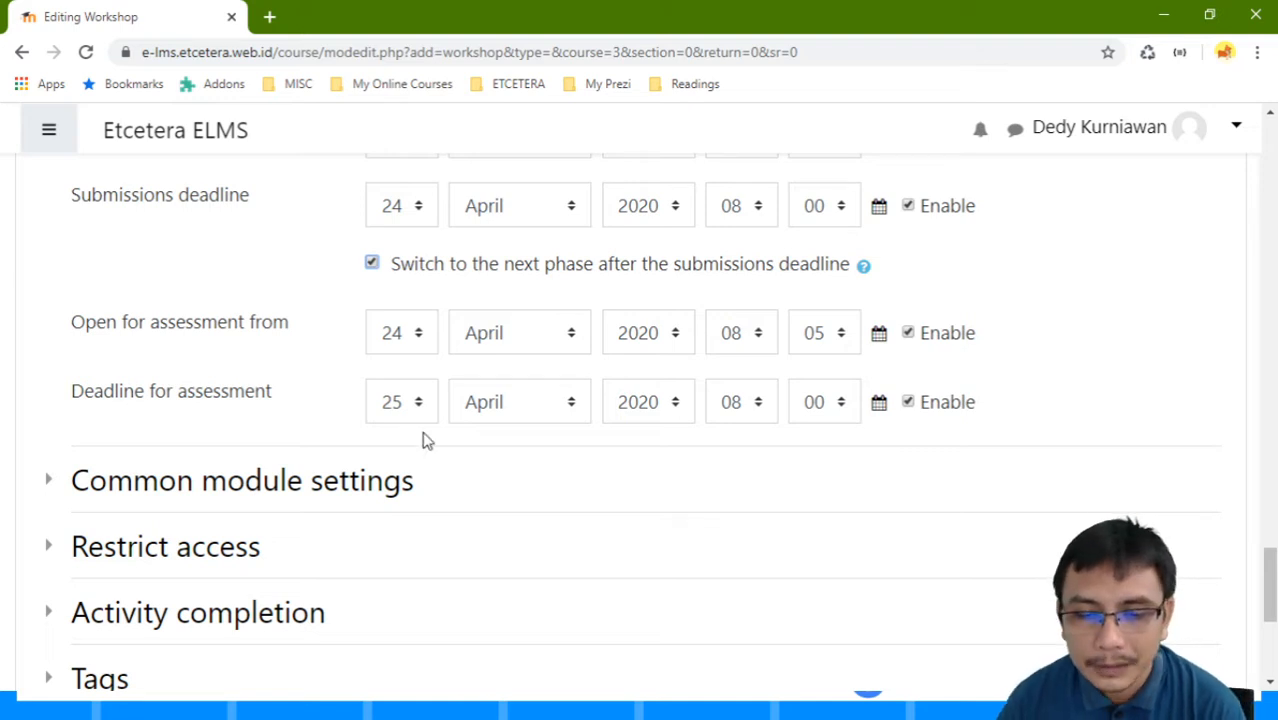
scroll(440, 433, up, 2)
scroll(451, 433, down, 1)
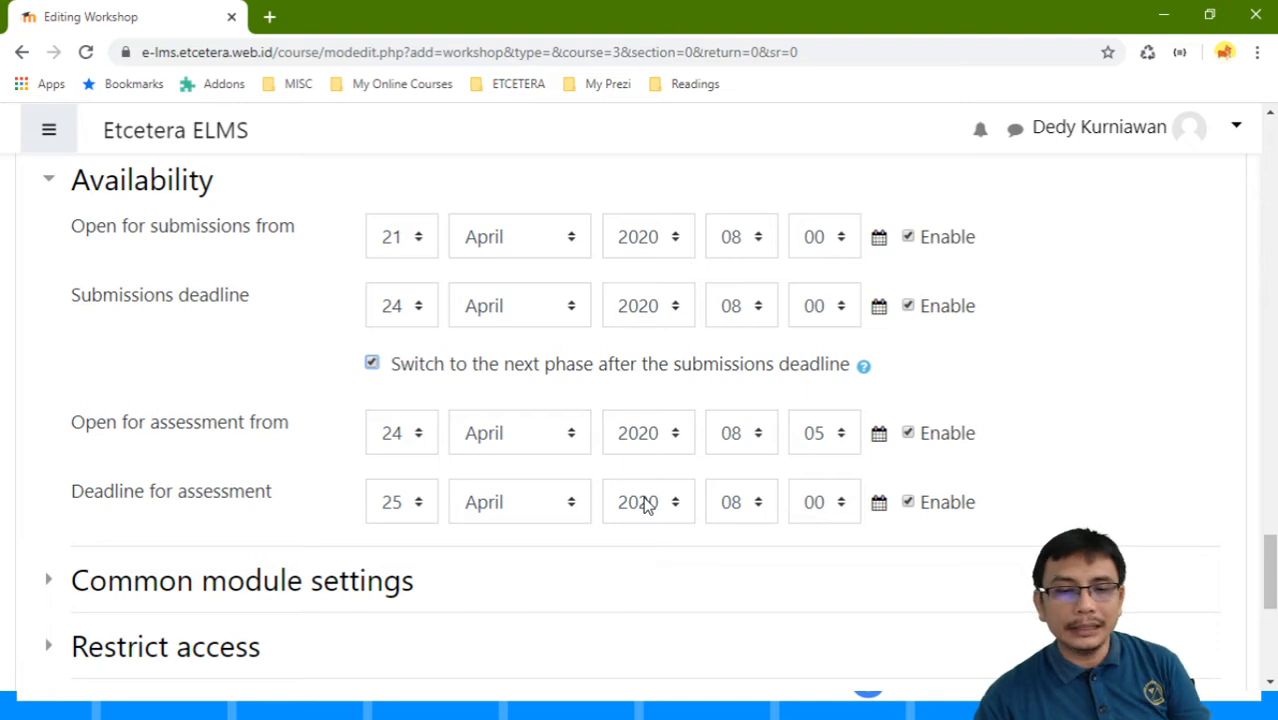
scroll(645, 502, up, 1)
scroll(655, 485, down, 1)
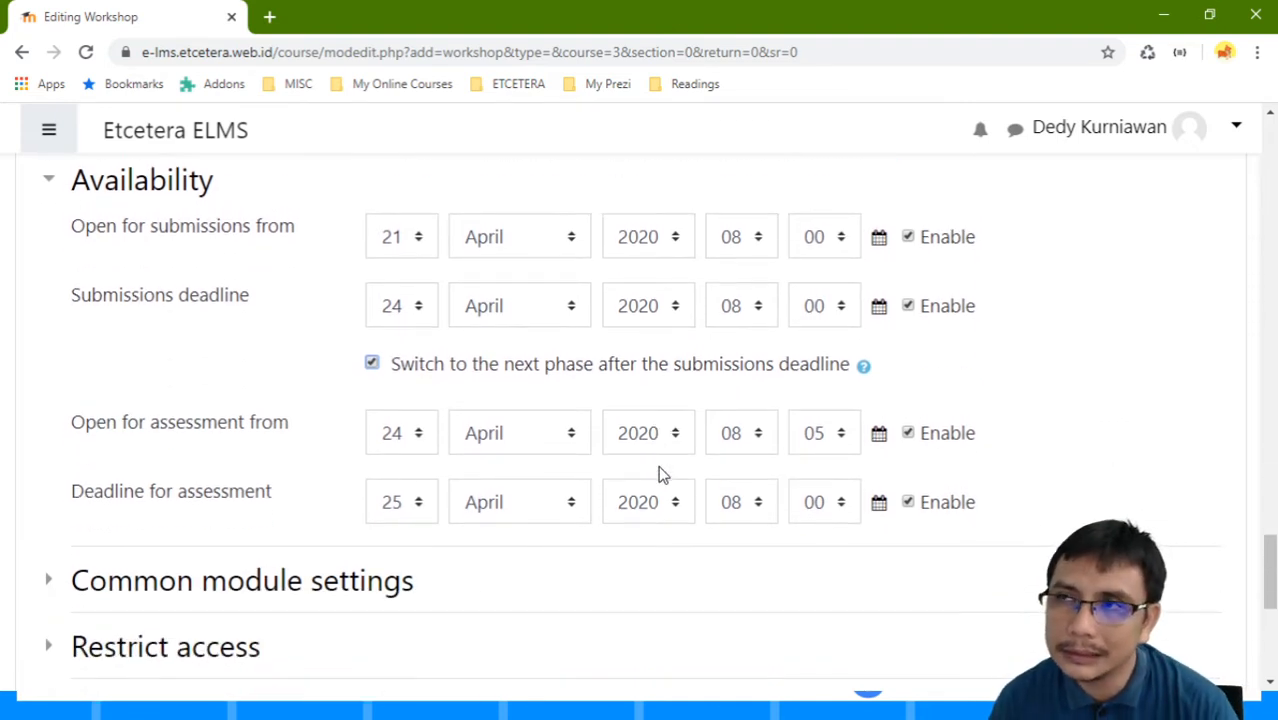
Step: Look over the remaining collapsed settings sections, save the workshop and return to the course
scroll(659, 467, down, 3)
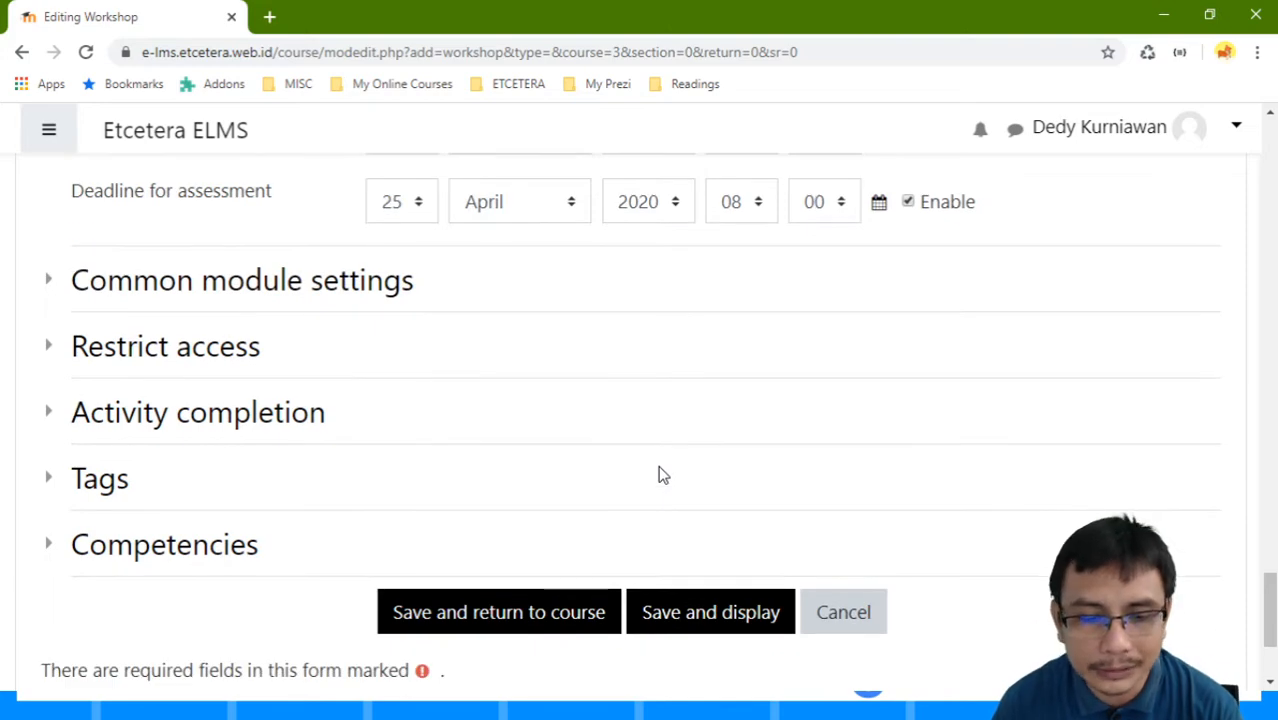
scroll(658, 468, up, 1)
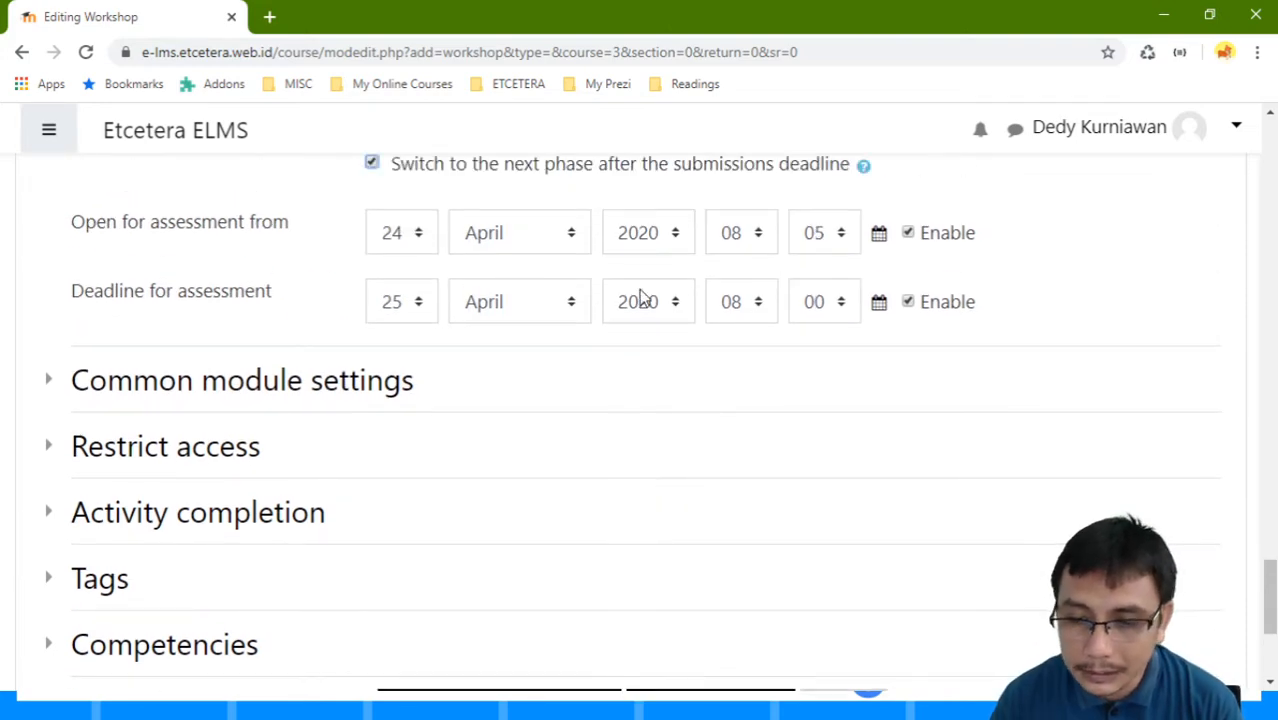
scroll(685, 311, down, 3)
scroll(582, 274, up, 3)
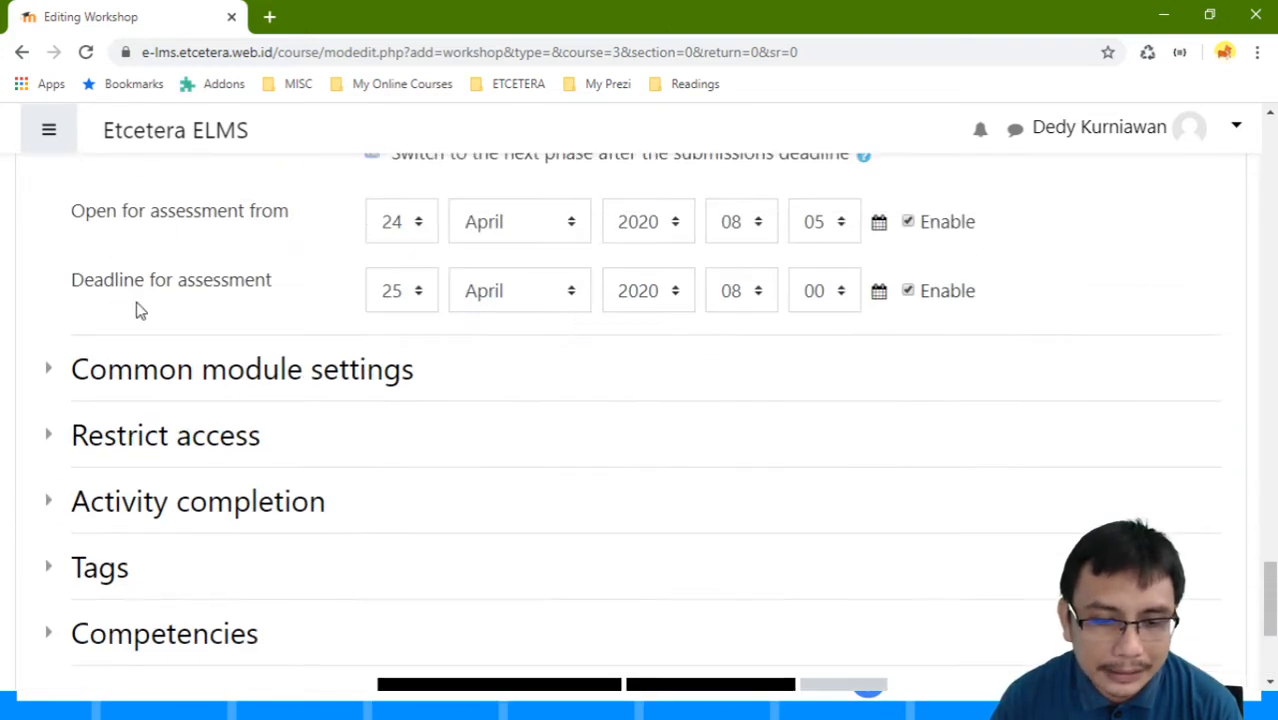
scroll(420, 400, down, 3)
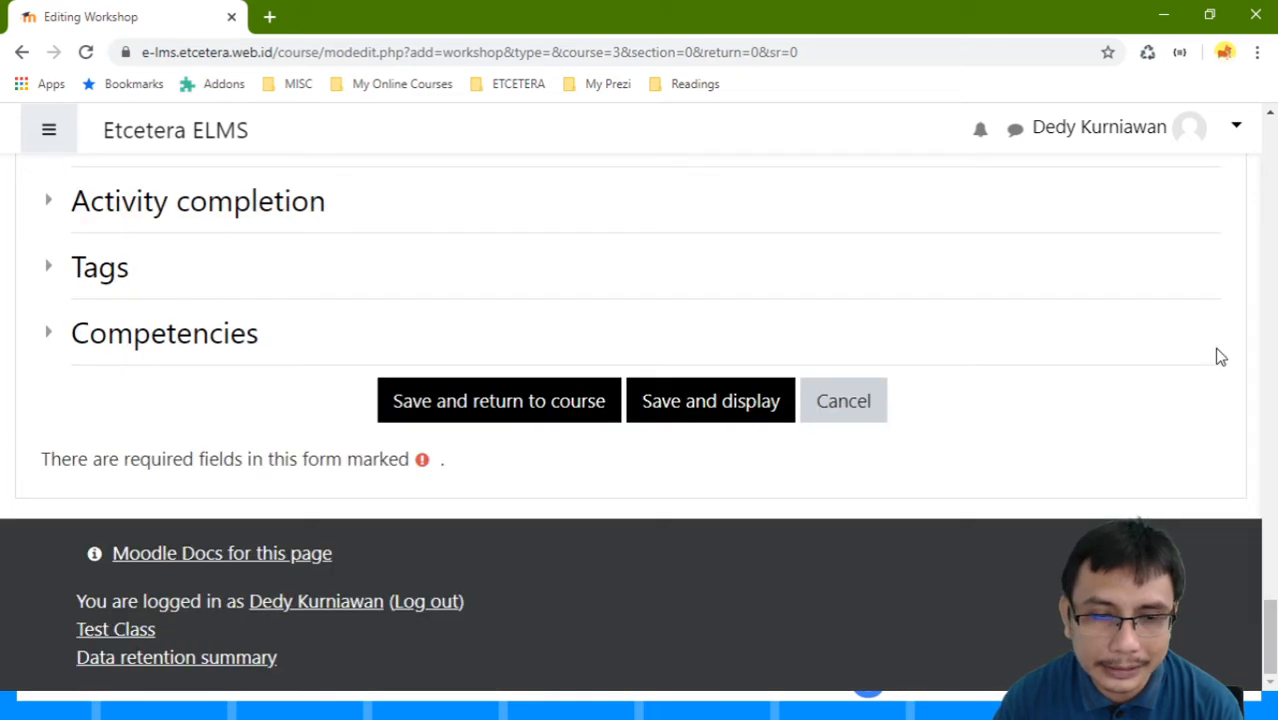
scroll(713, 411, up, 2)
scroll(773, 411, down, 2)
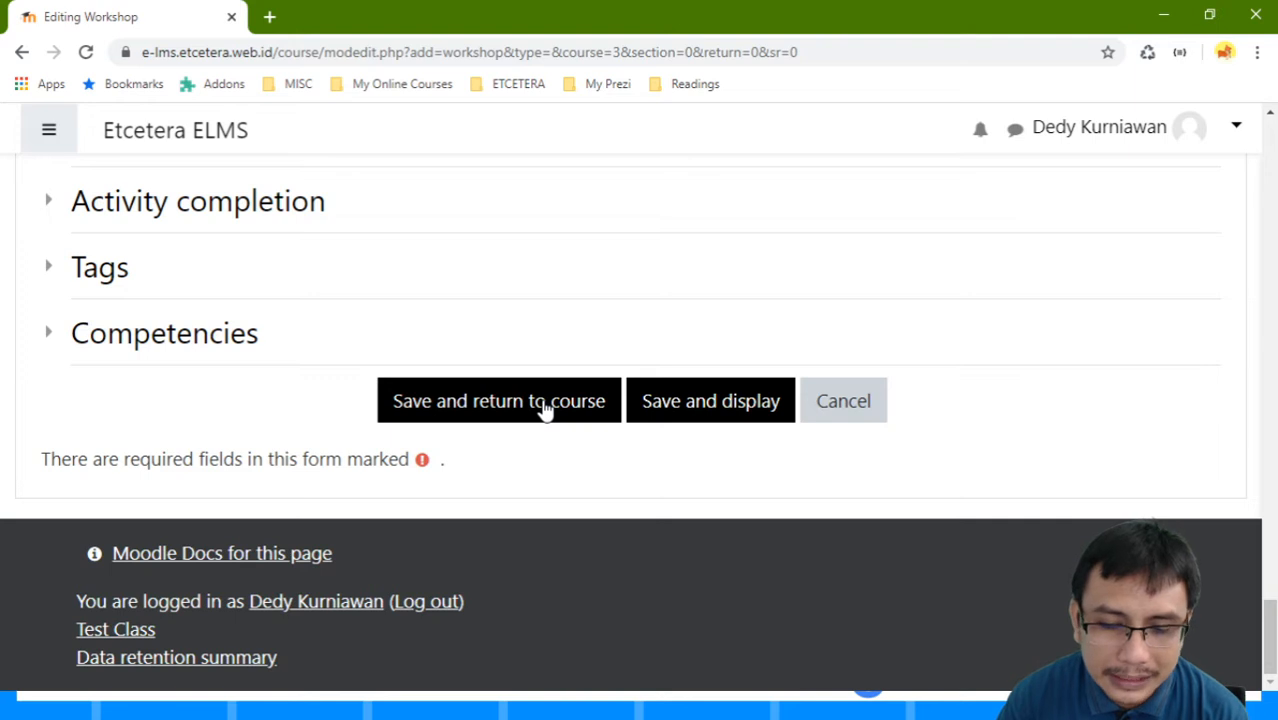
click(545, 410)
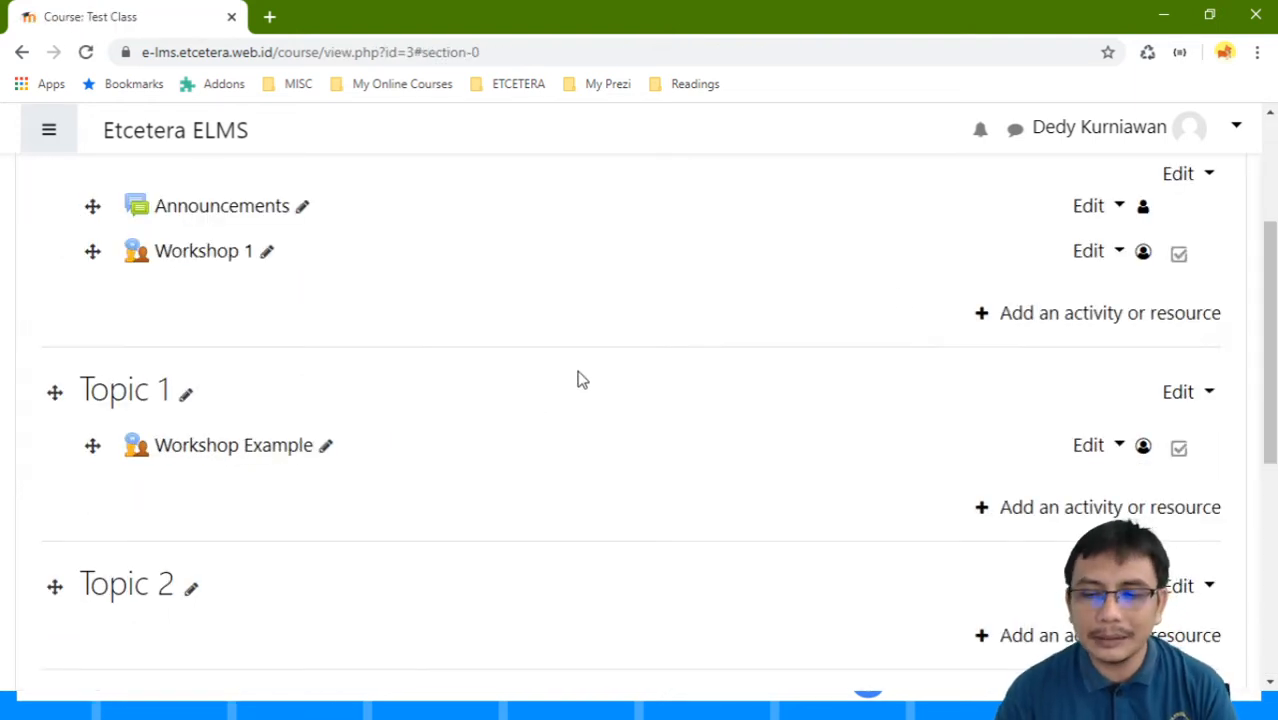
Step: Turn editing off for the Test Class course
click(1089, 262)
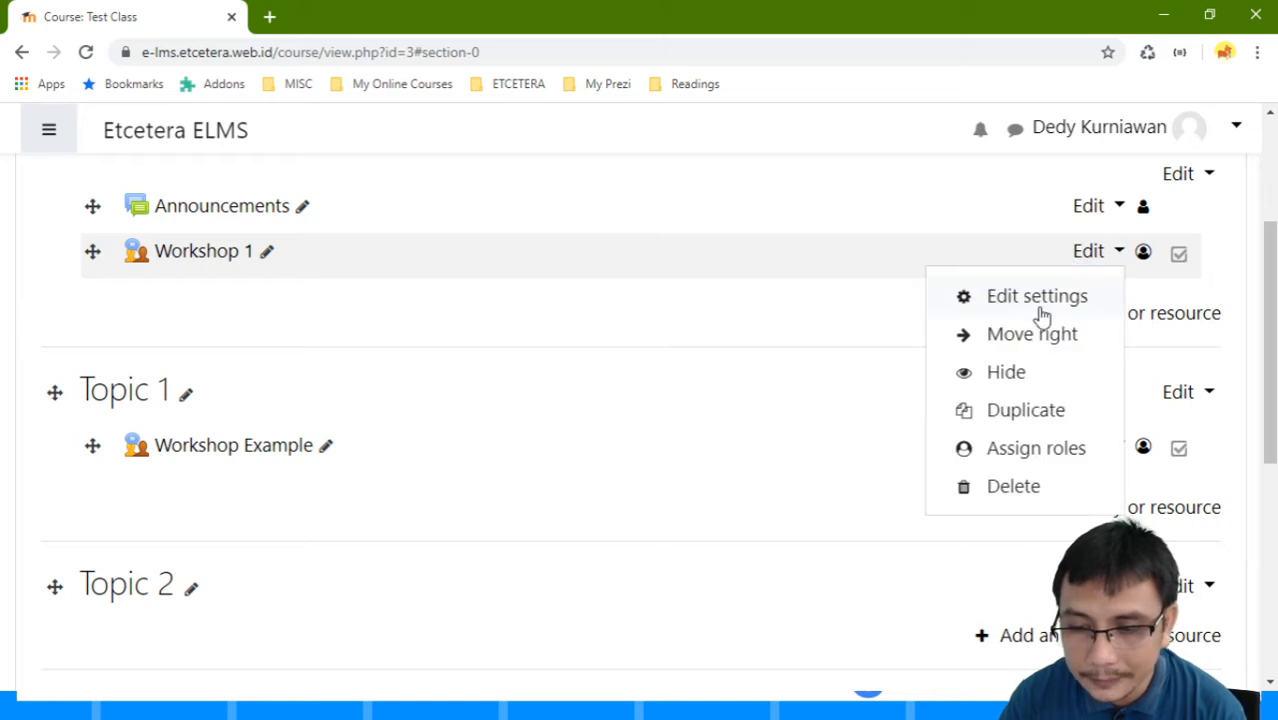
key(Escape)
scroll(648, 308, up, 1)
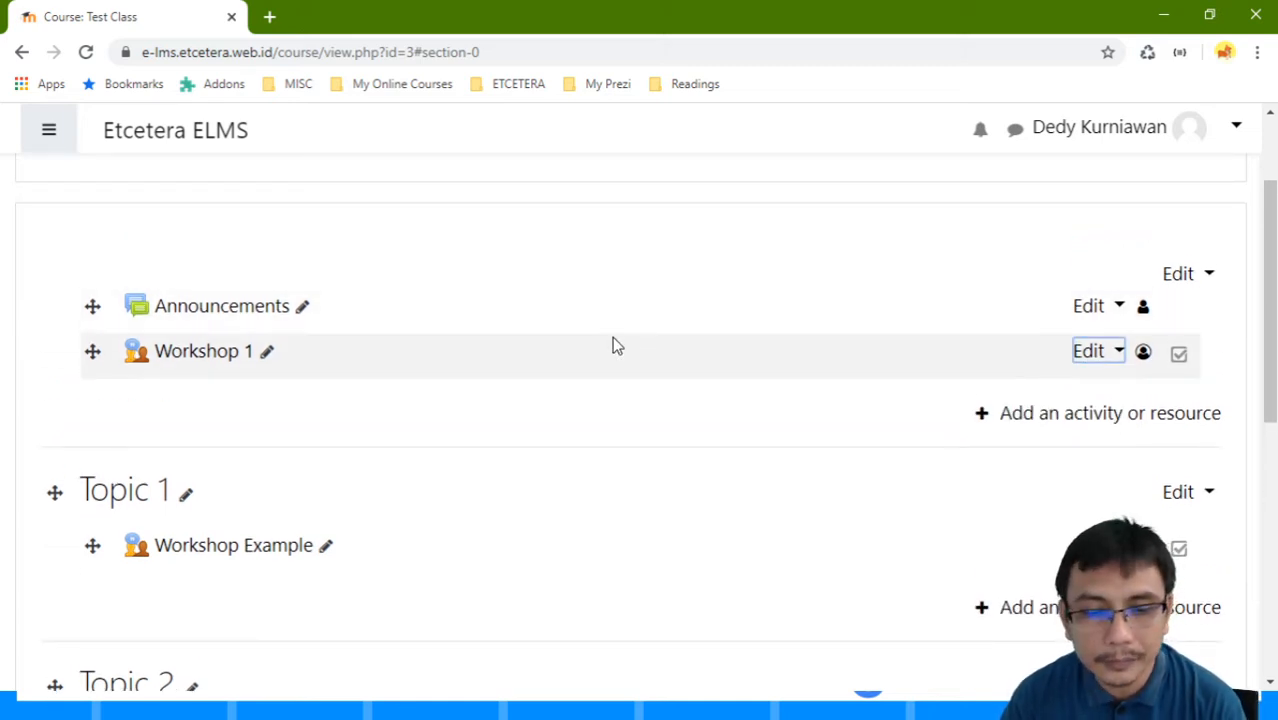
scroll(611, 345, up, 2)
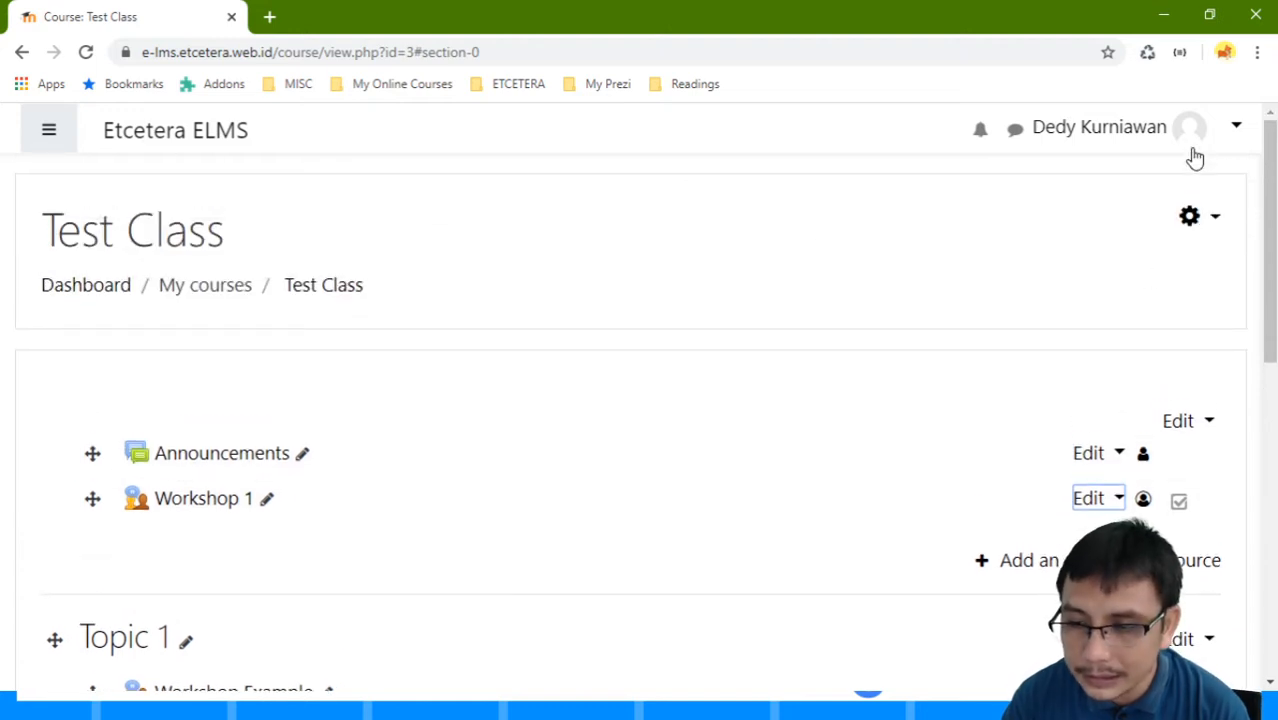
click(1189, 216)
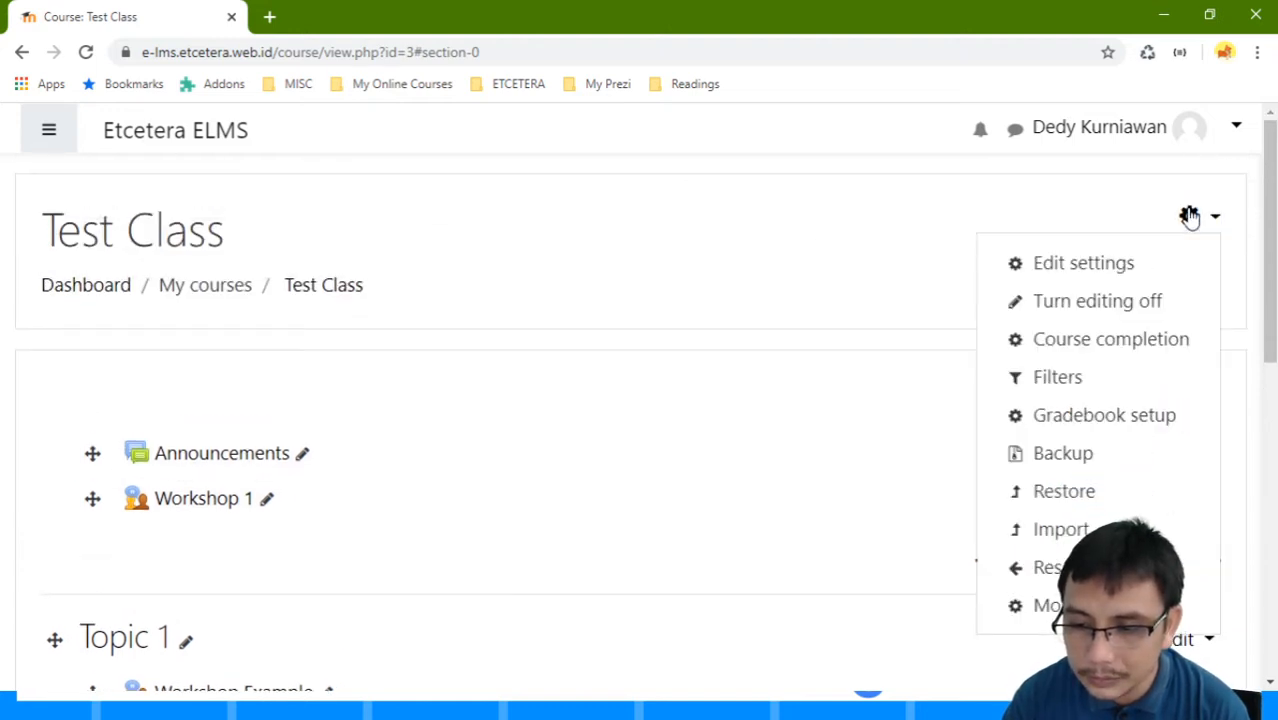
click(1117, 313)
scroll(995, 310, down, 1)
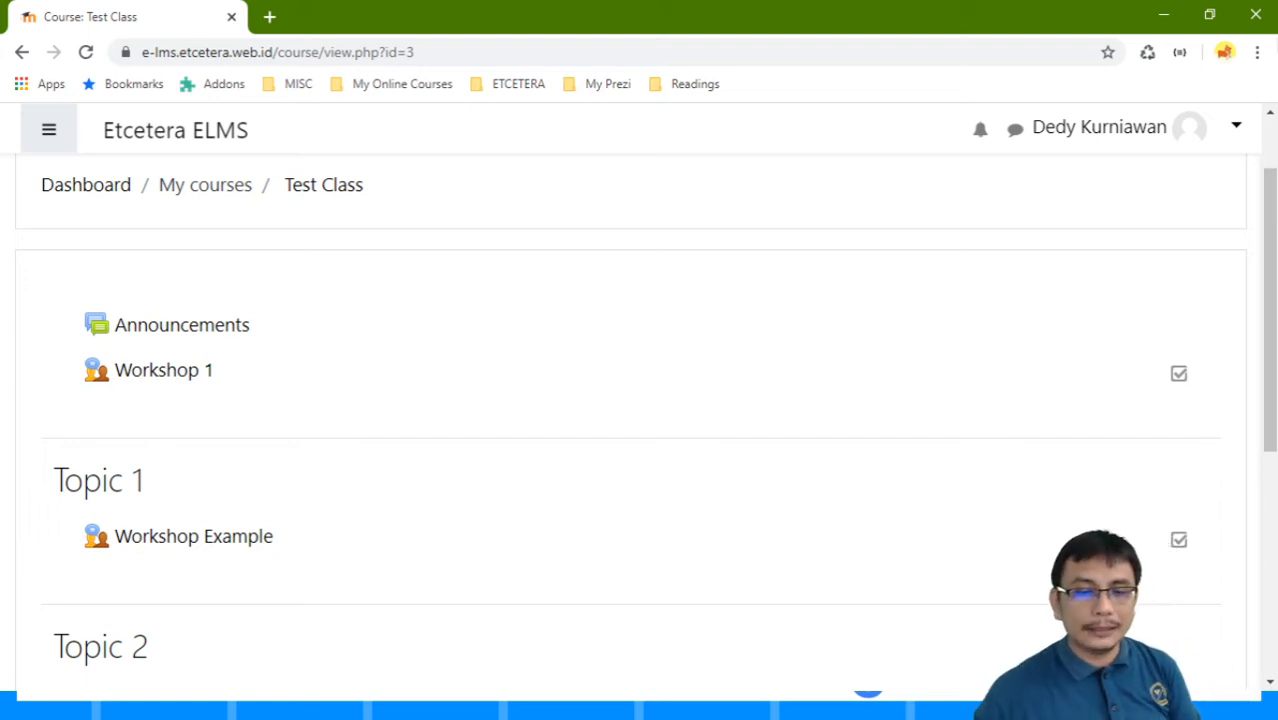
Step: Open Workshop 1 and review the tasks and dates in its phase overview
click(193, 375)
scroll(320, 348, down, 3)
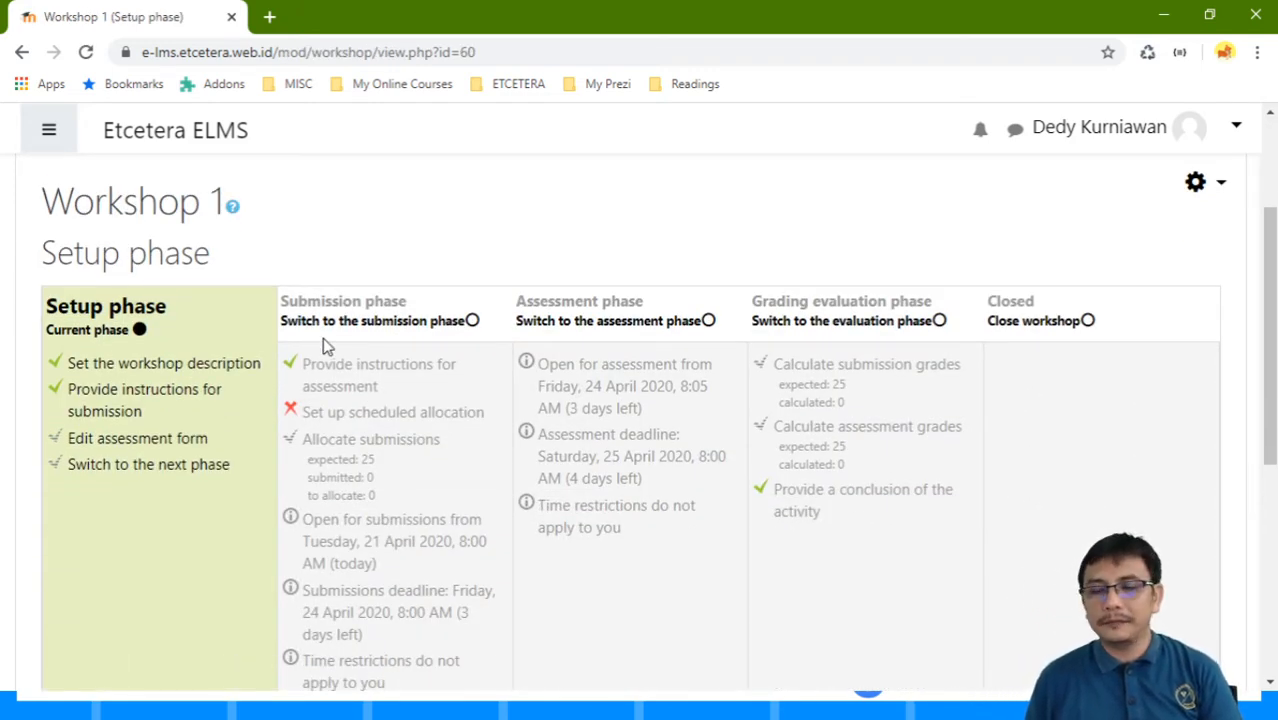
scroll(168, 365, up, 1)
scroll(148, 365, down, 1)
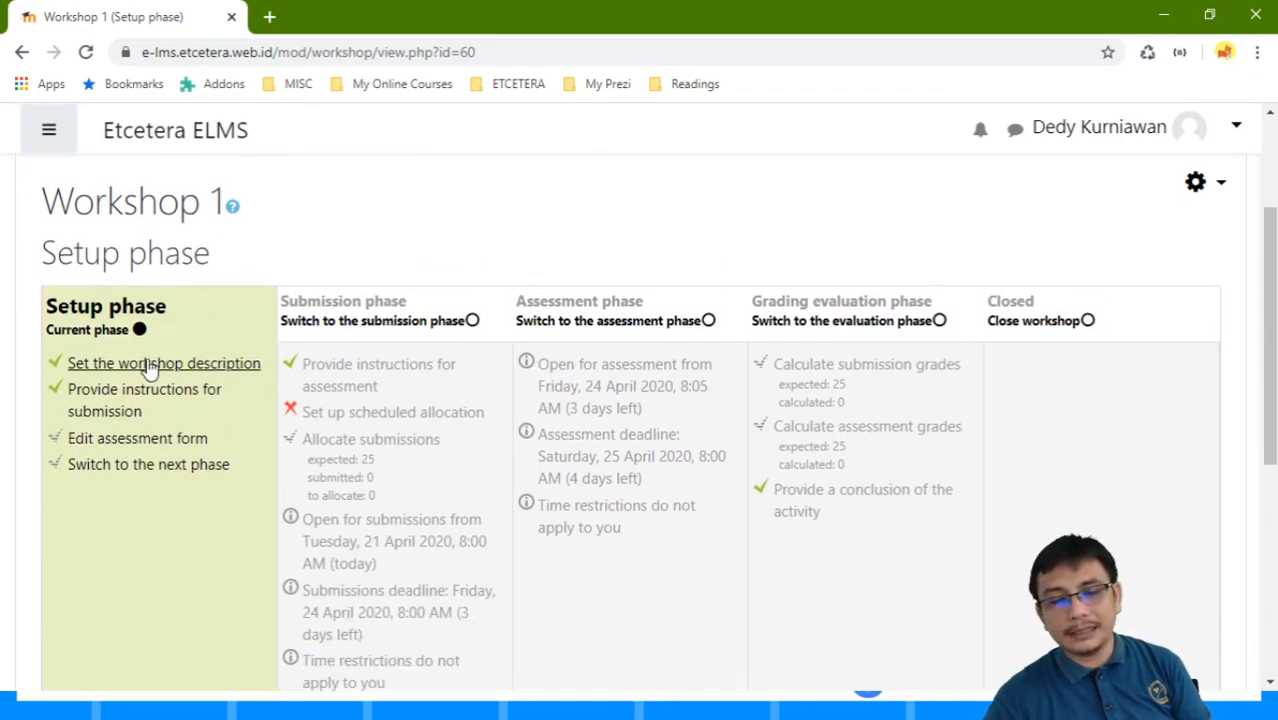
scroll(288, 326, down, 2)
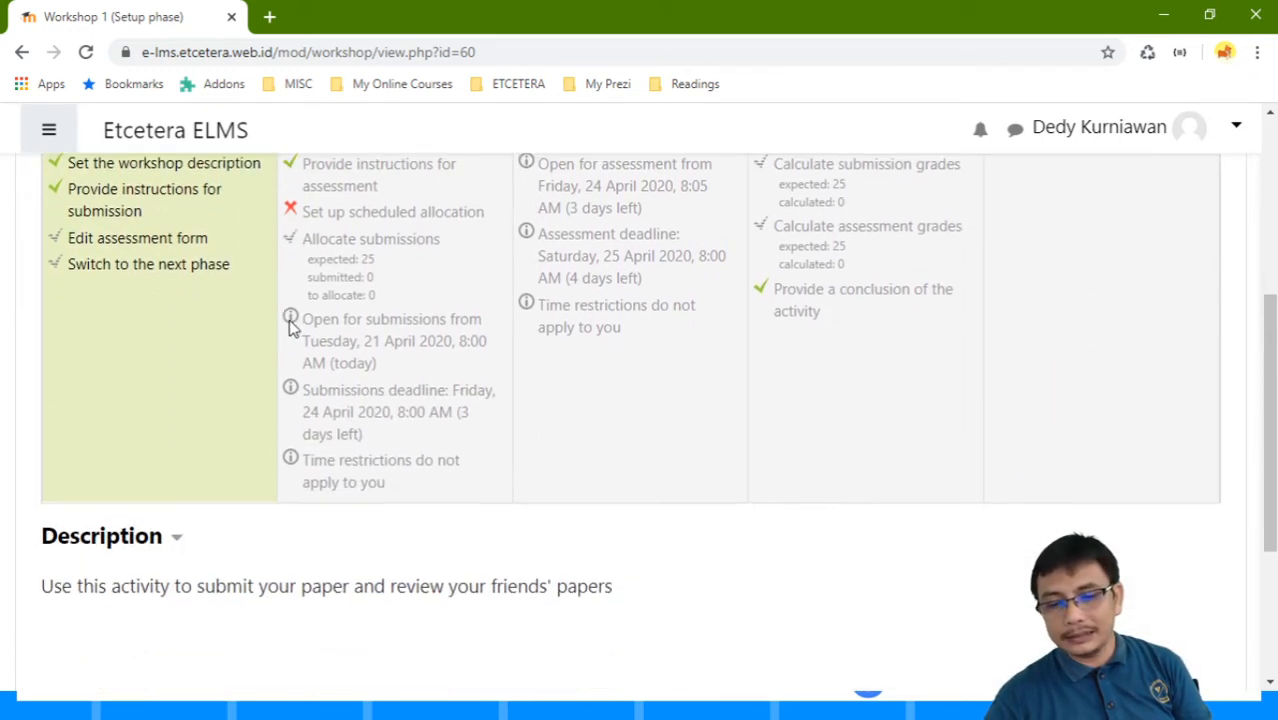
scroll(258, 278, up, 2)
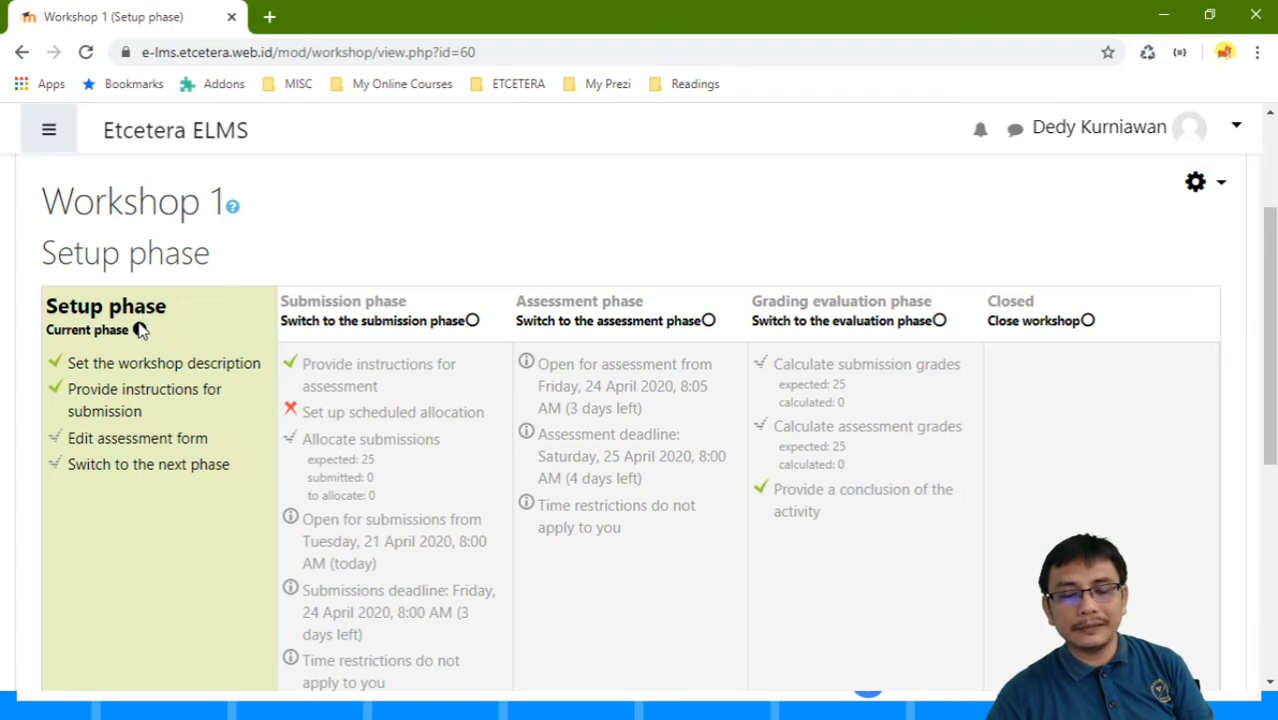
Step: Switch Workshop 1 to the submission phase and confirm the change
click(340, 321)
scroll(334, 322, down, 5)
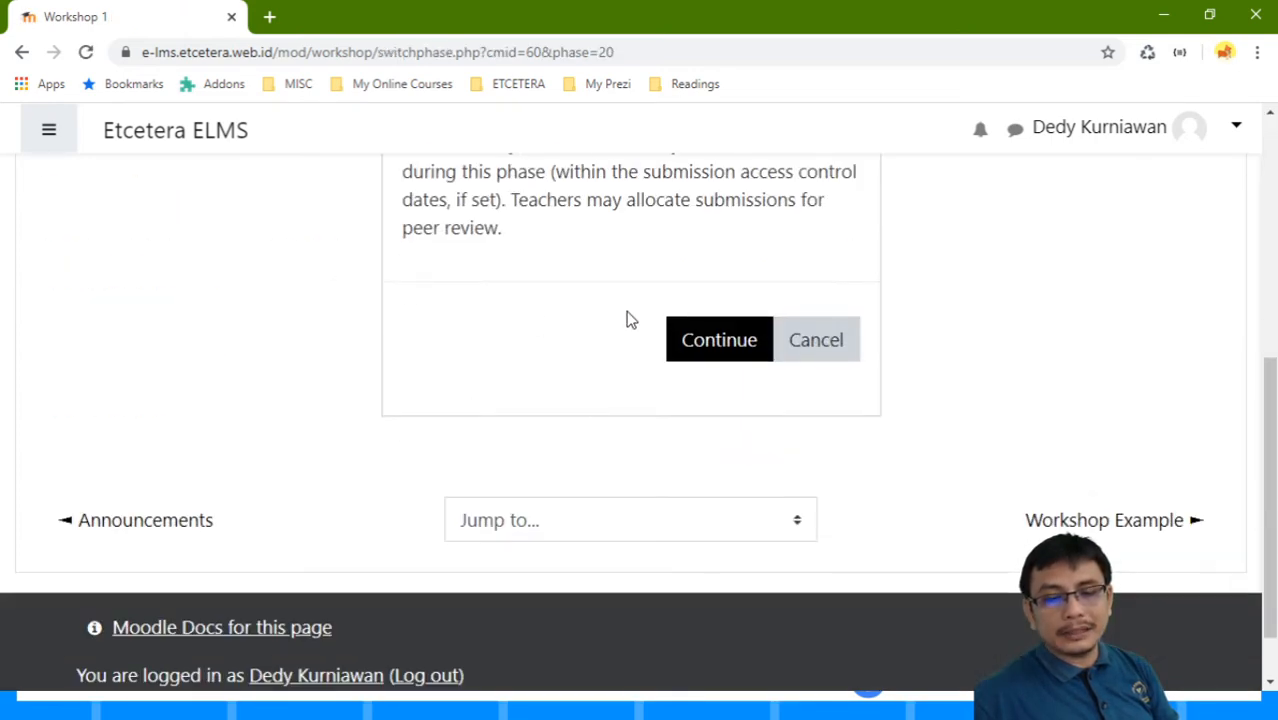
click(719, 343)
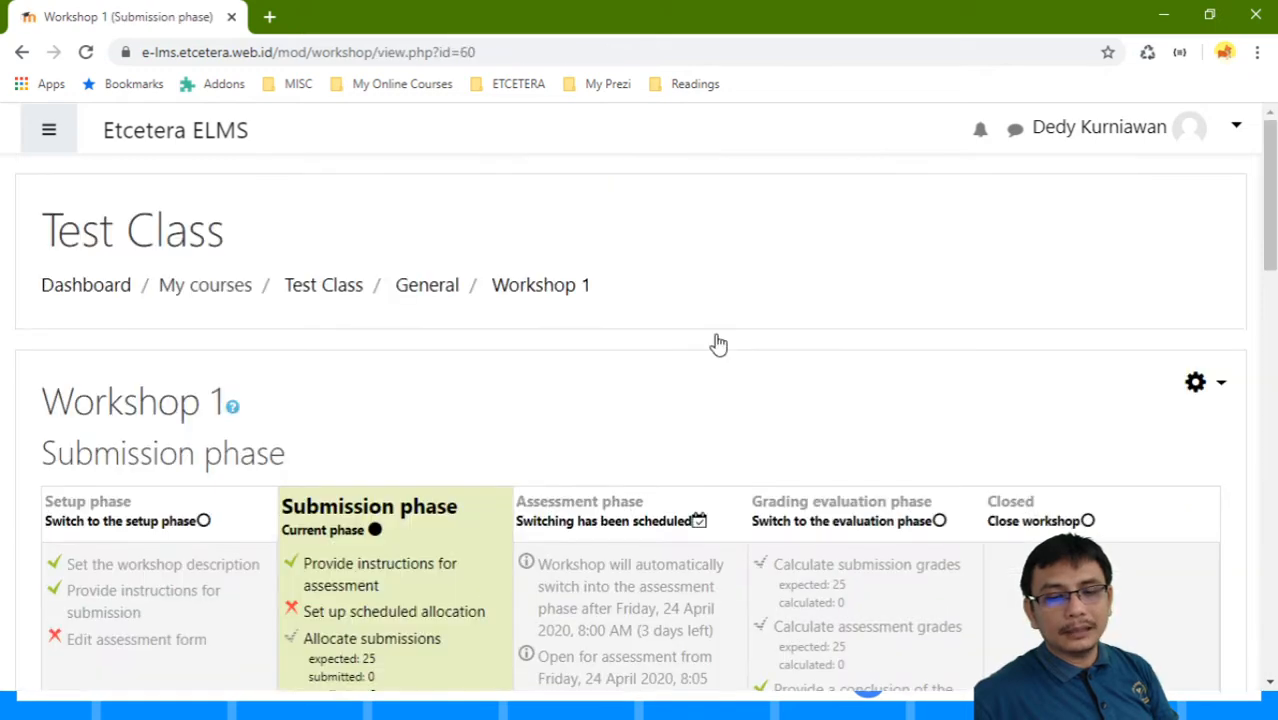
Step: Review the submission phase tasks and open the workshop's assessment form for editing
scroll(367, 311, down, 3)
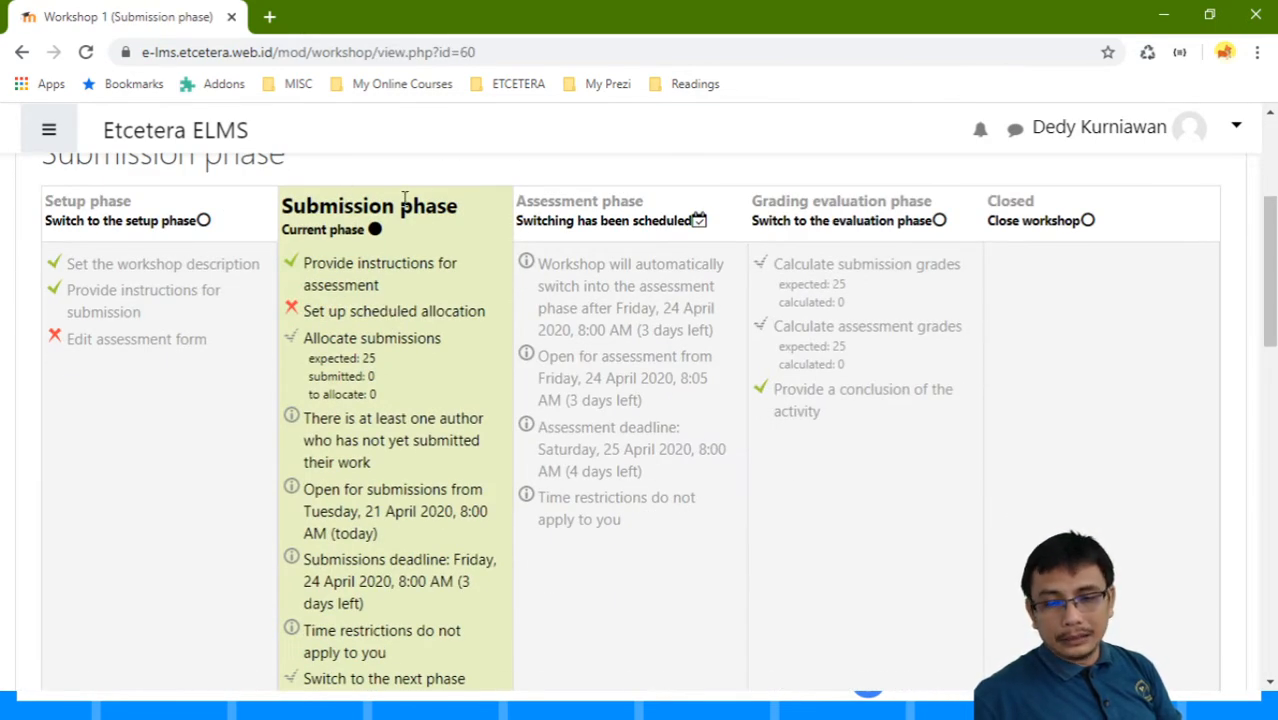
scroll(481, 294, down, 2)
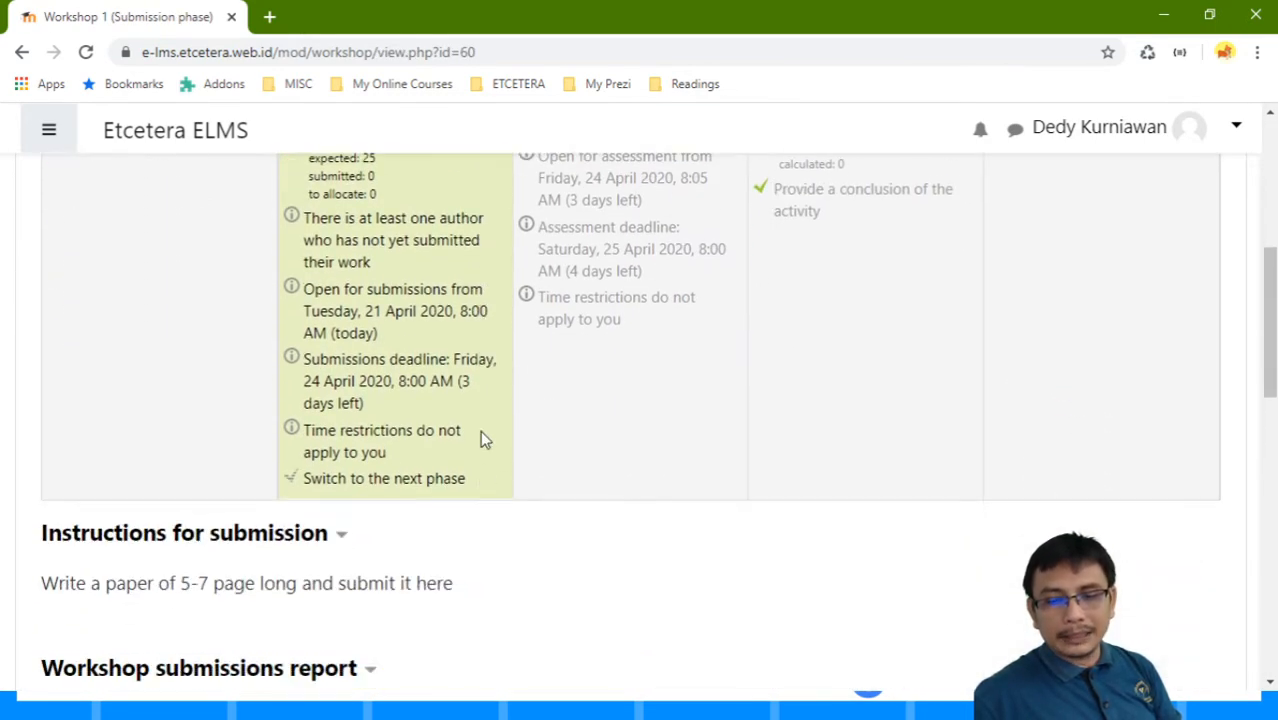
scroll(371, 456, up, 2)
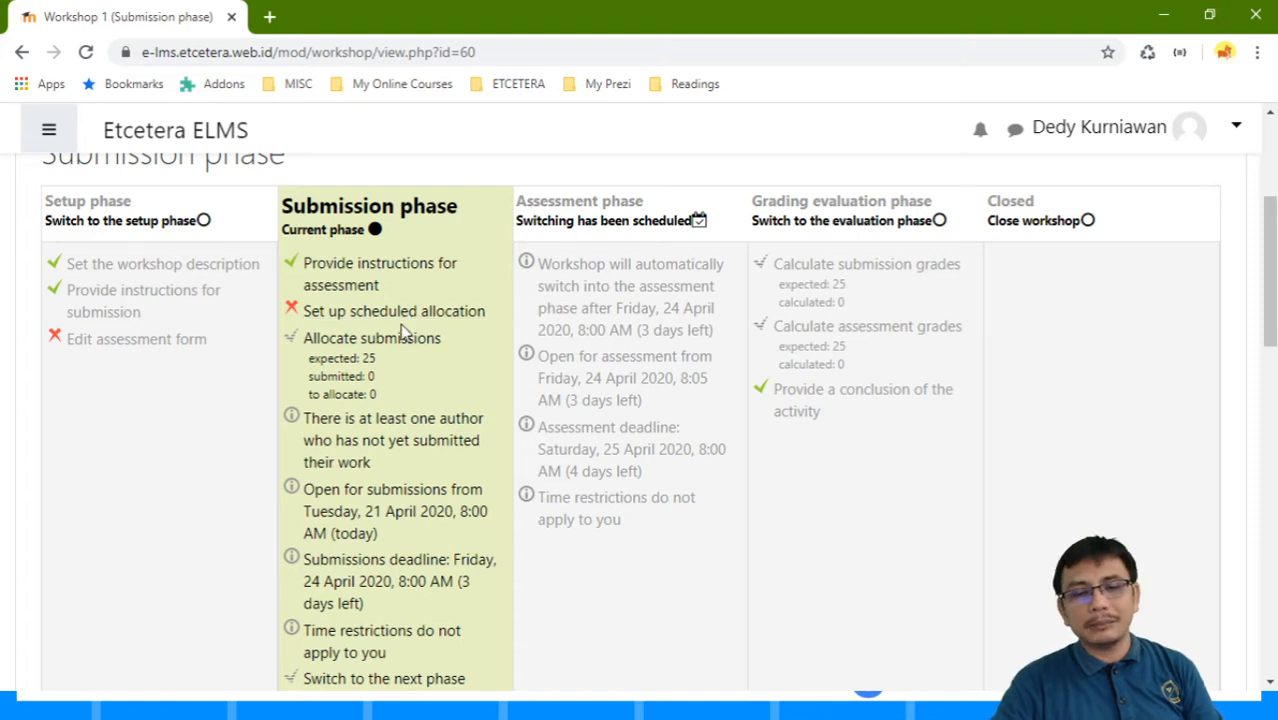
scroll(199, 377, up, 1)
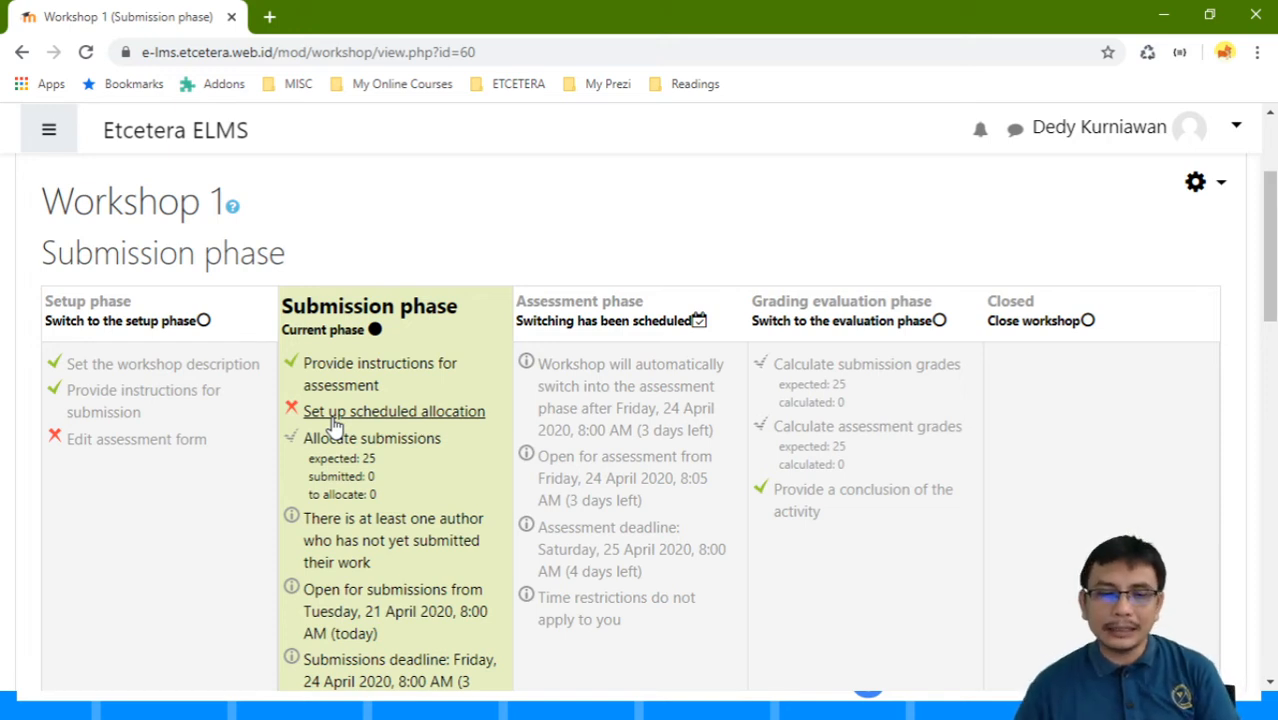
click(124, 444)
scroll(201, 418, down, 4)
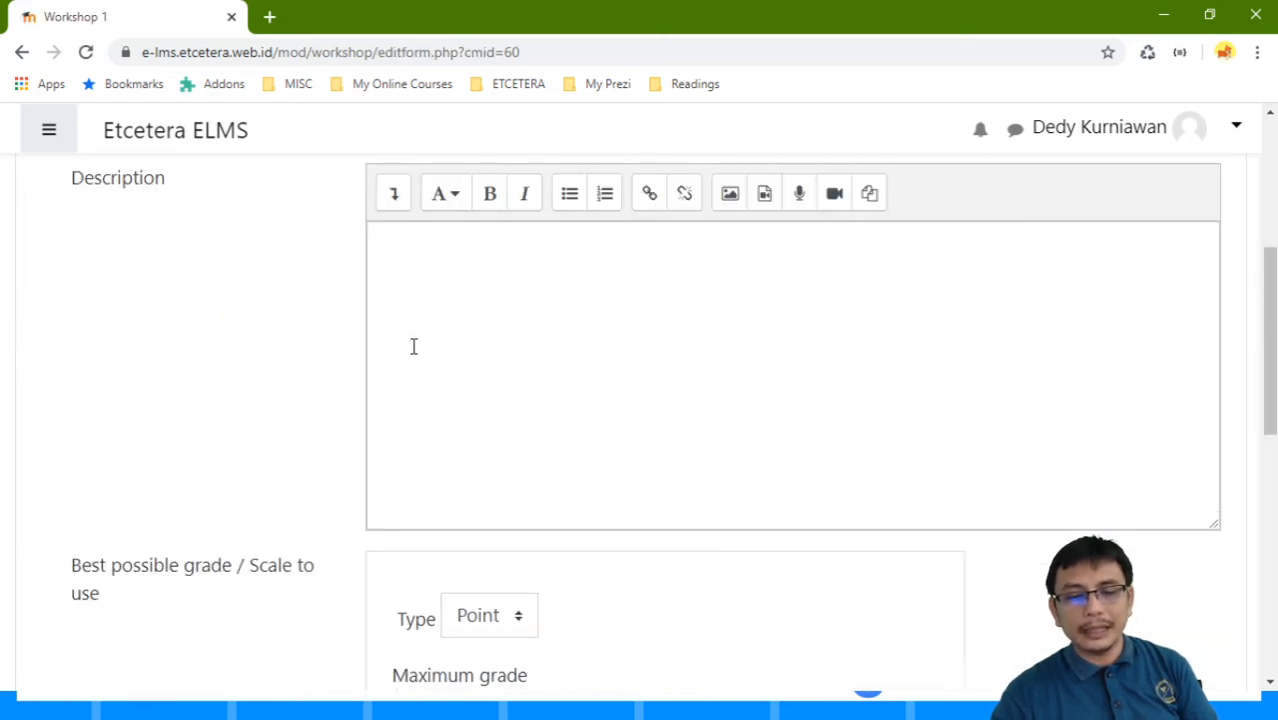
Step: Enter "Language" as the description of Aspect 1 in the accumulative grading form
scroll(416, 400, up, 3)
scroll(409, 418, down, 1)
click(454, 462)
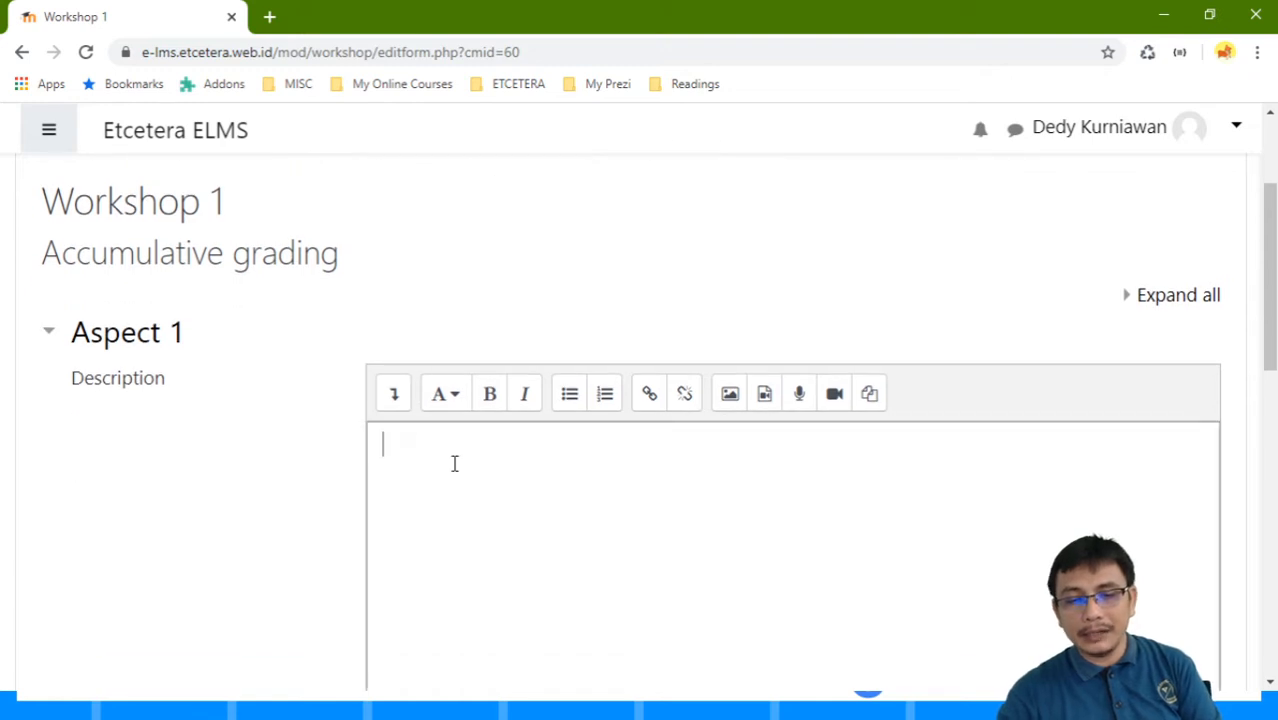
scroll(456, 464, down, 1)
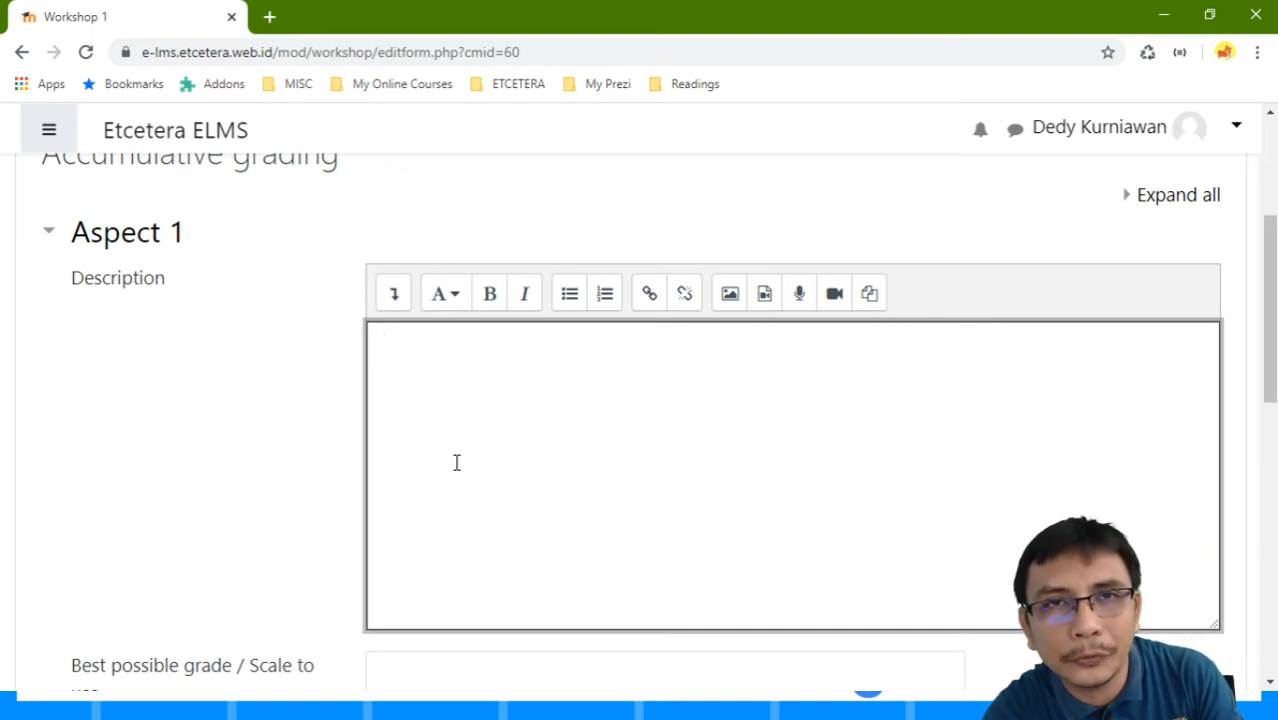
text(Language)
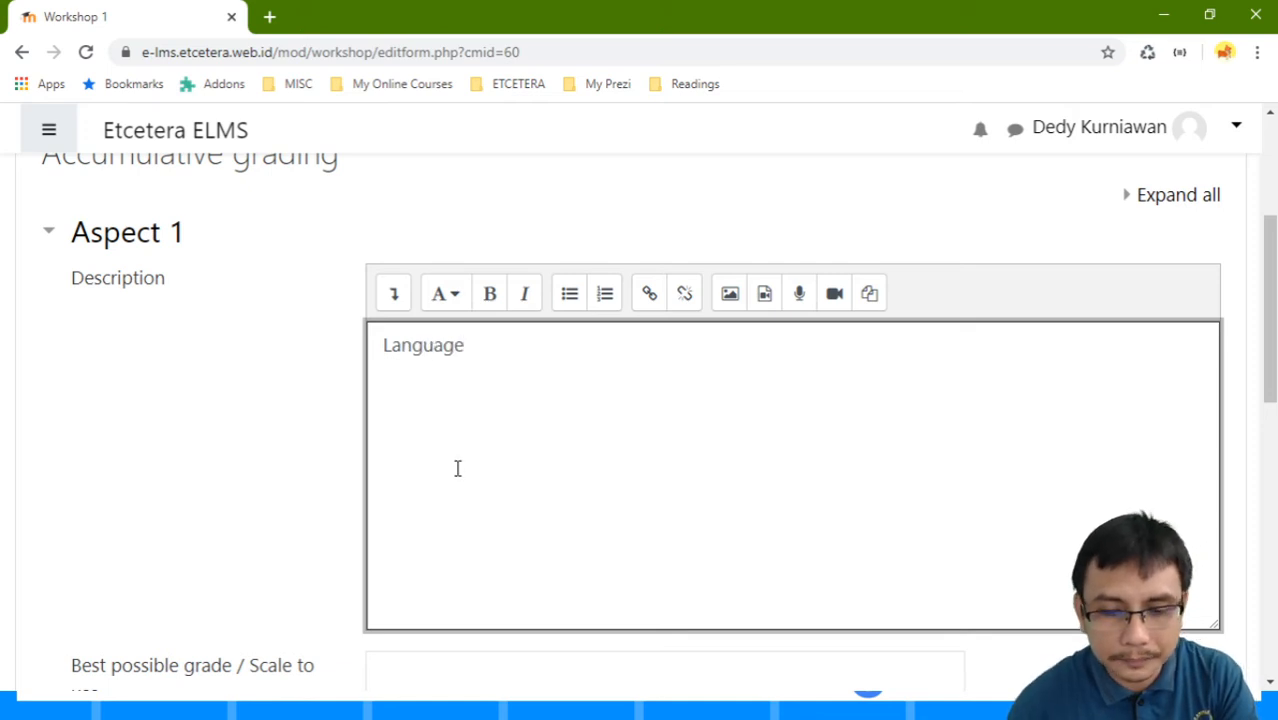
Step: Check the available grade types in the best possible grade settings of Aspect 1
scroll(456, 463, down, 4)
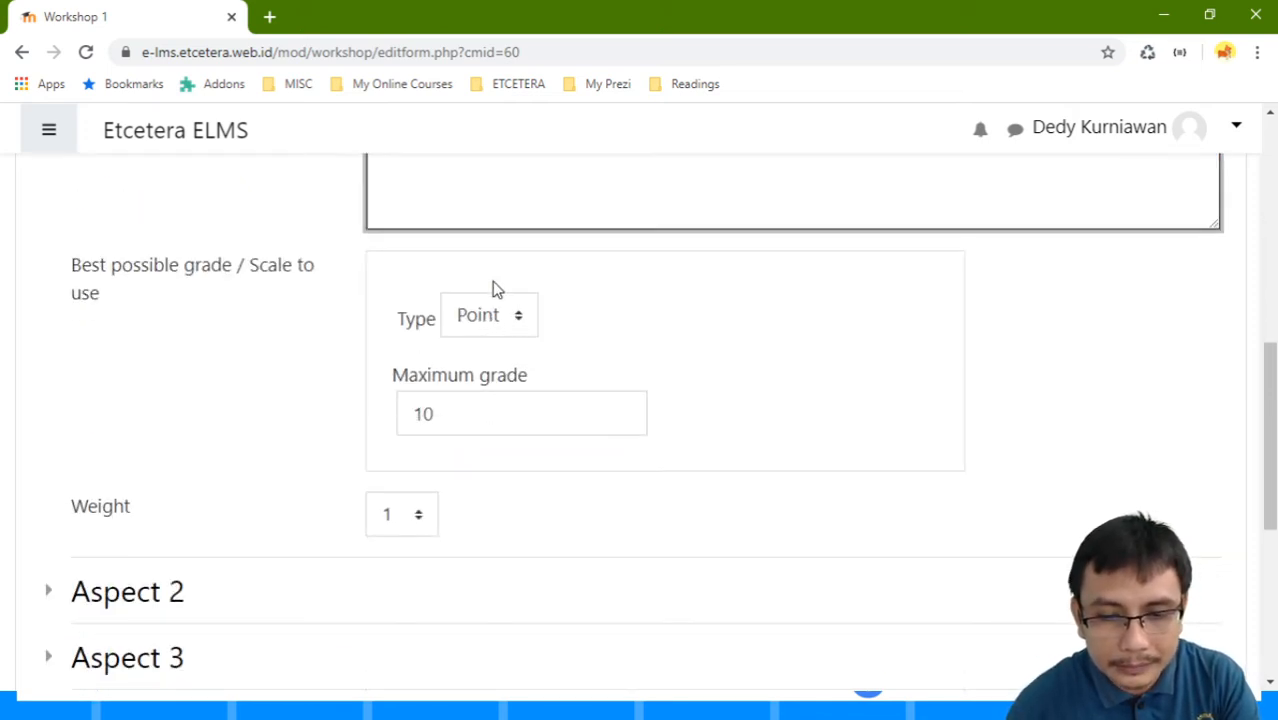
scroll(285, 368, up, 2)
scroll(284, 390, down, 1)
click(456, 414)
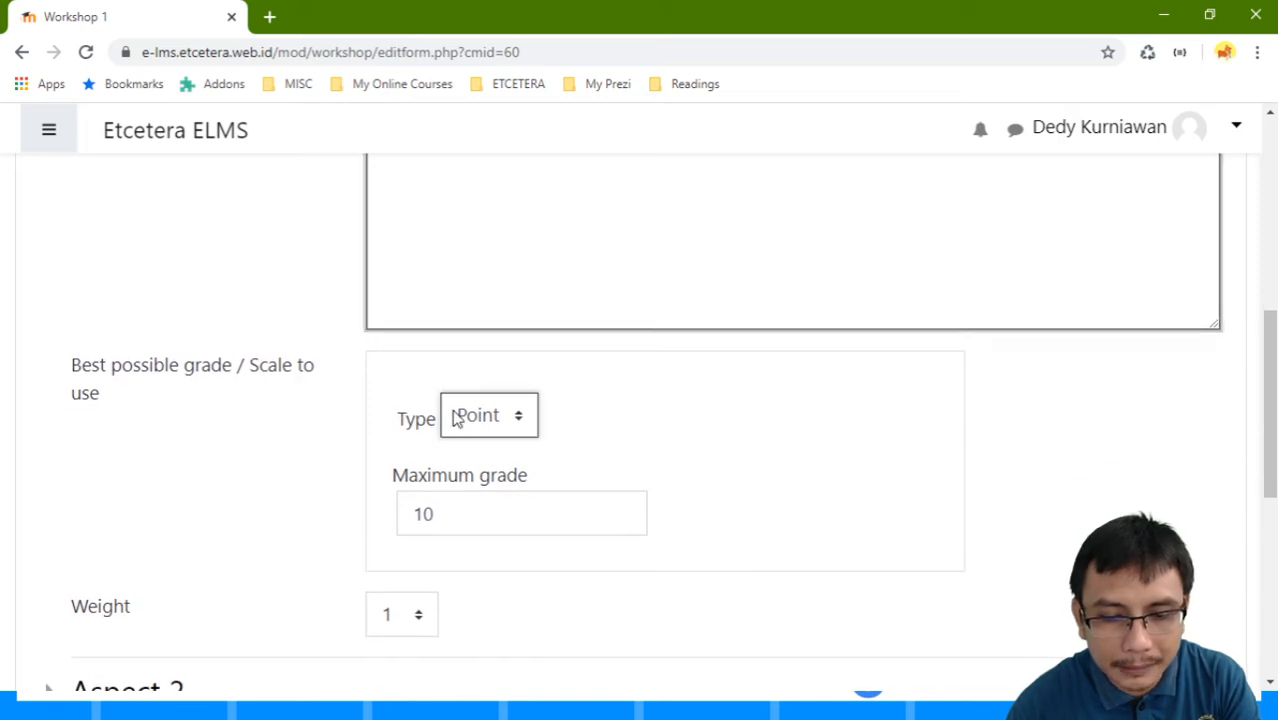
click(659, 415)
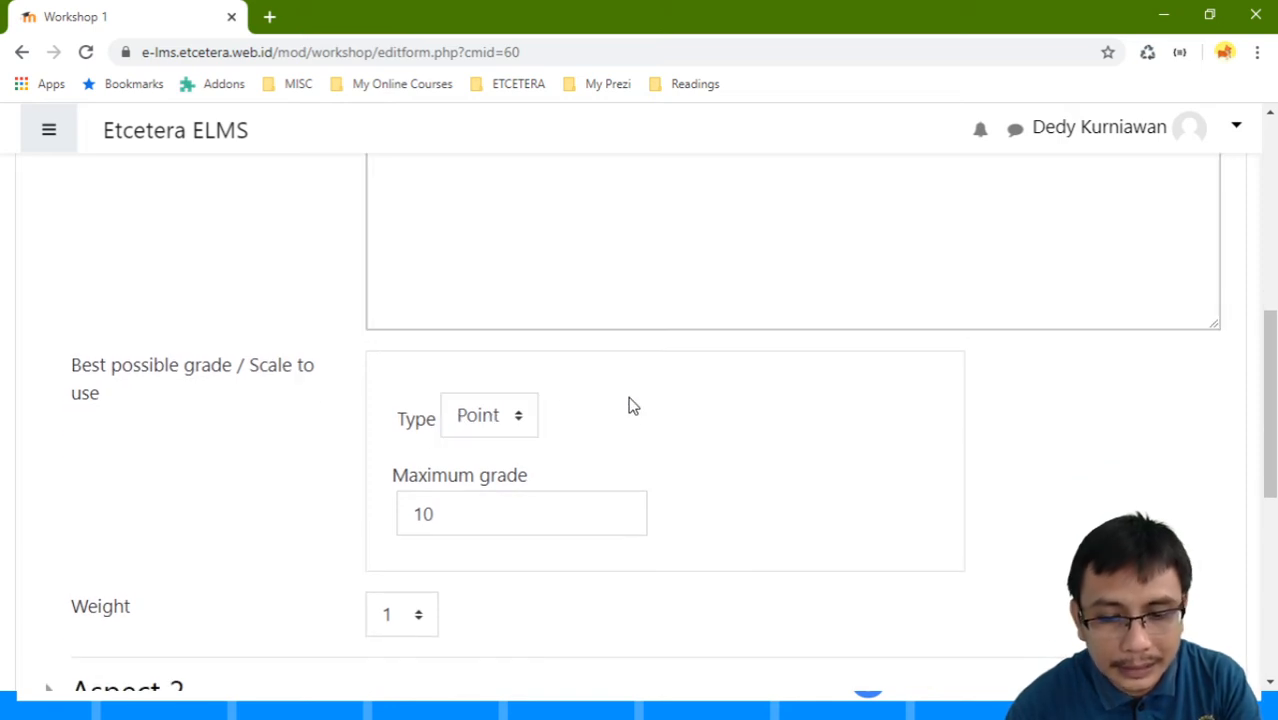
click(520, 420)
click(648, 413)
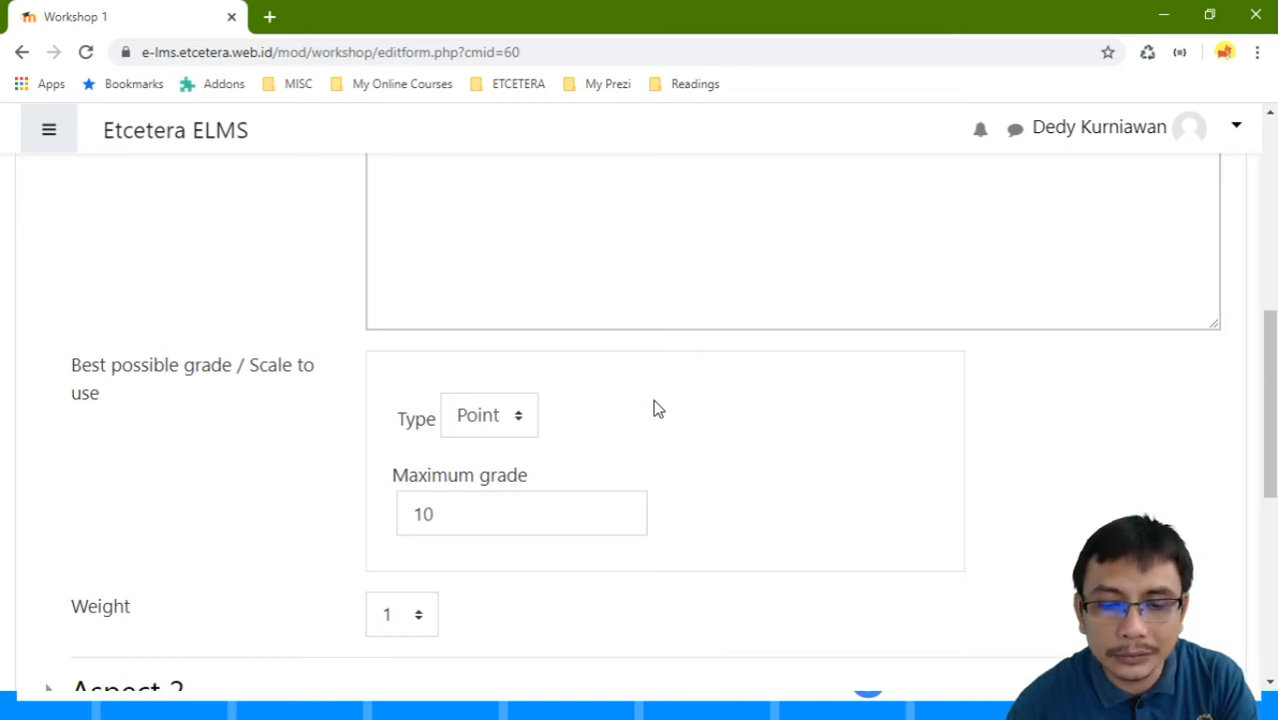
Step: Set the maximum grade of Aspect 1 to 5 and check its weight options
scroll(646, 404, down, 1)
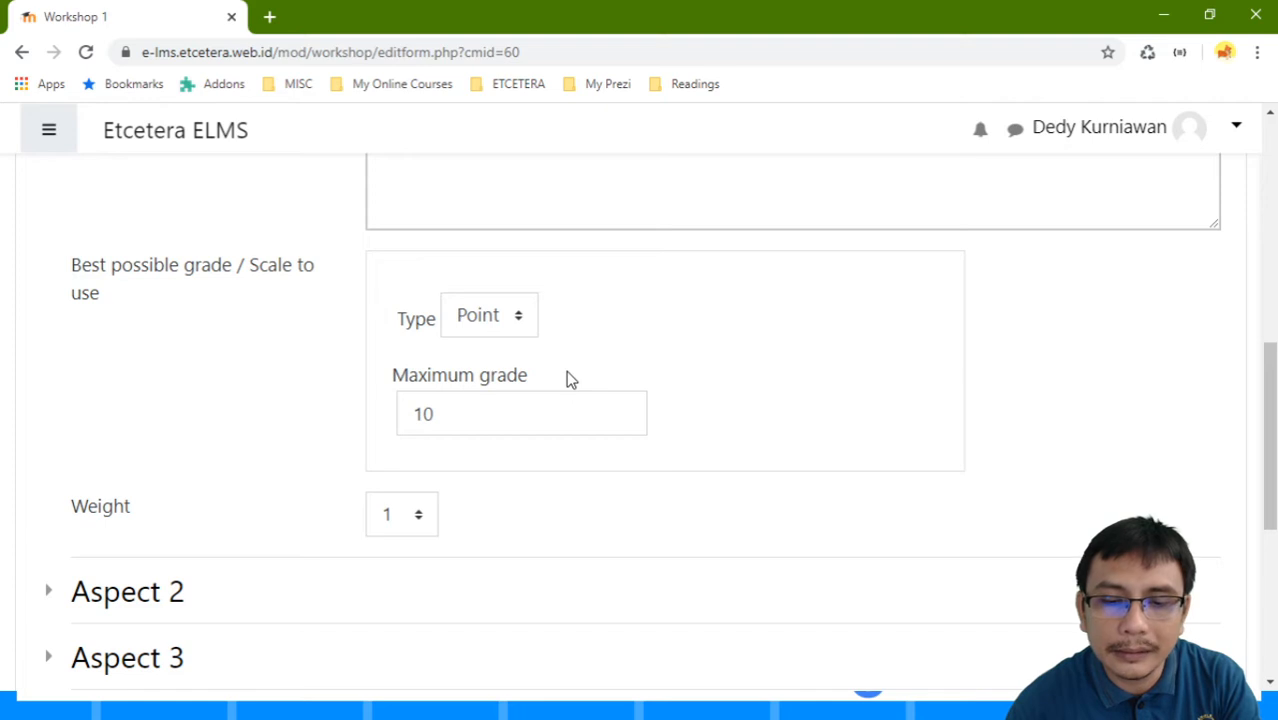
double_click(494, 408)
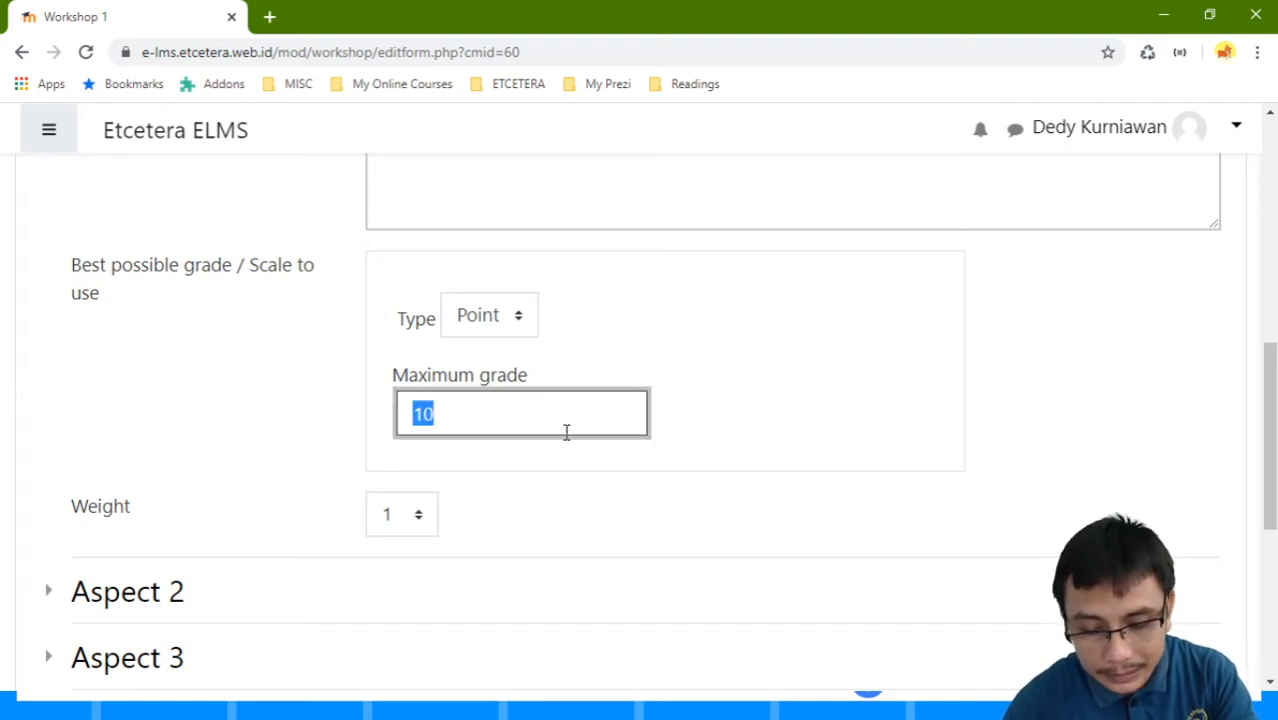
text(5)
click(735, 457)
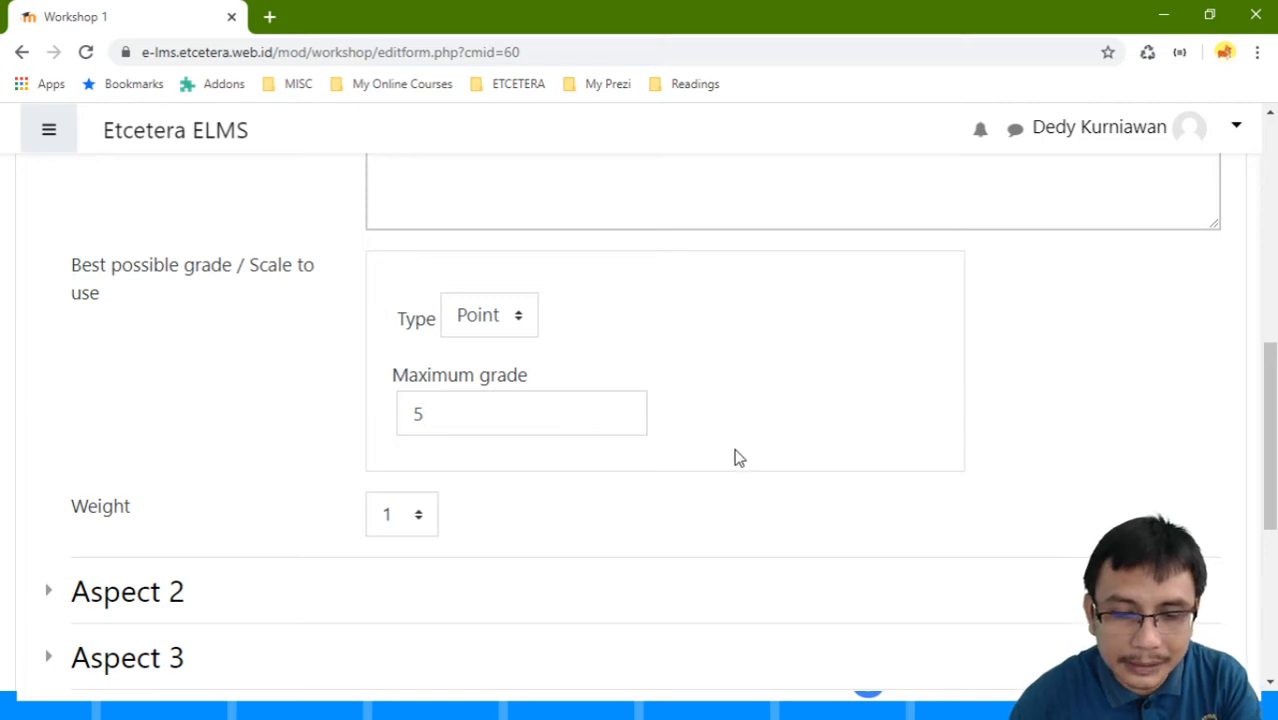
scroll(436, 400, down, 1)
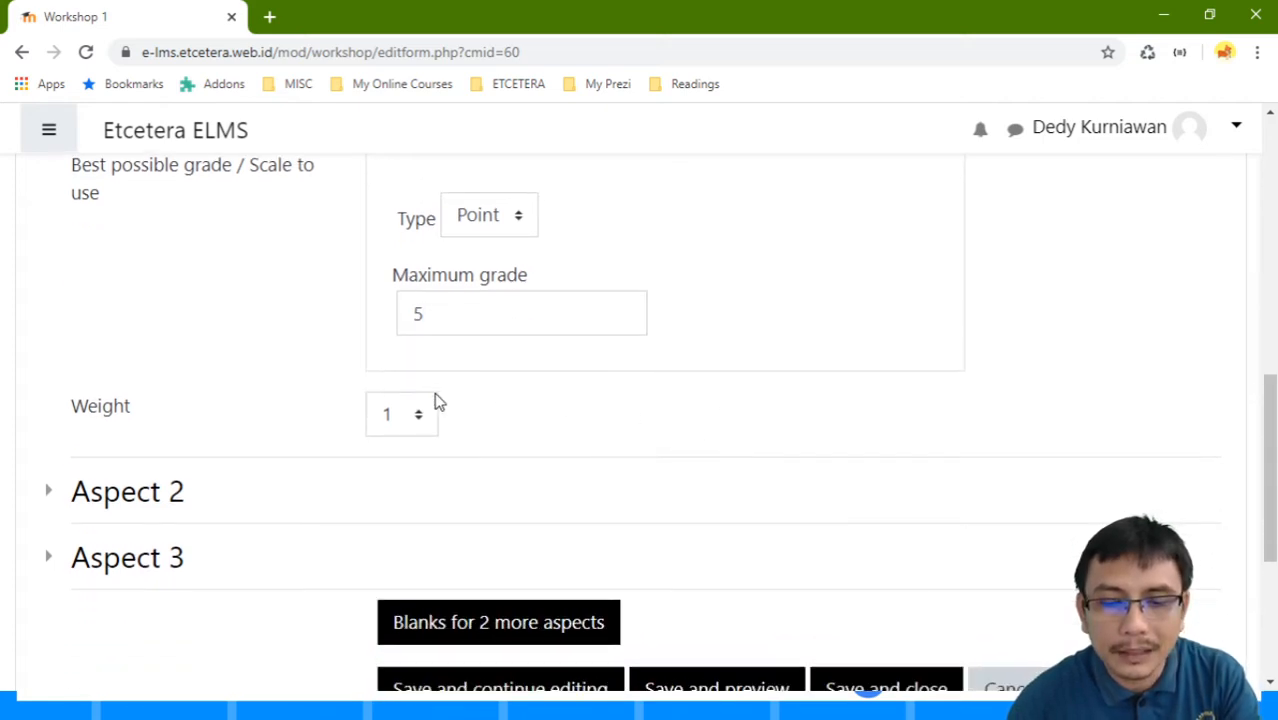
click(419, 418)
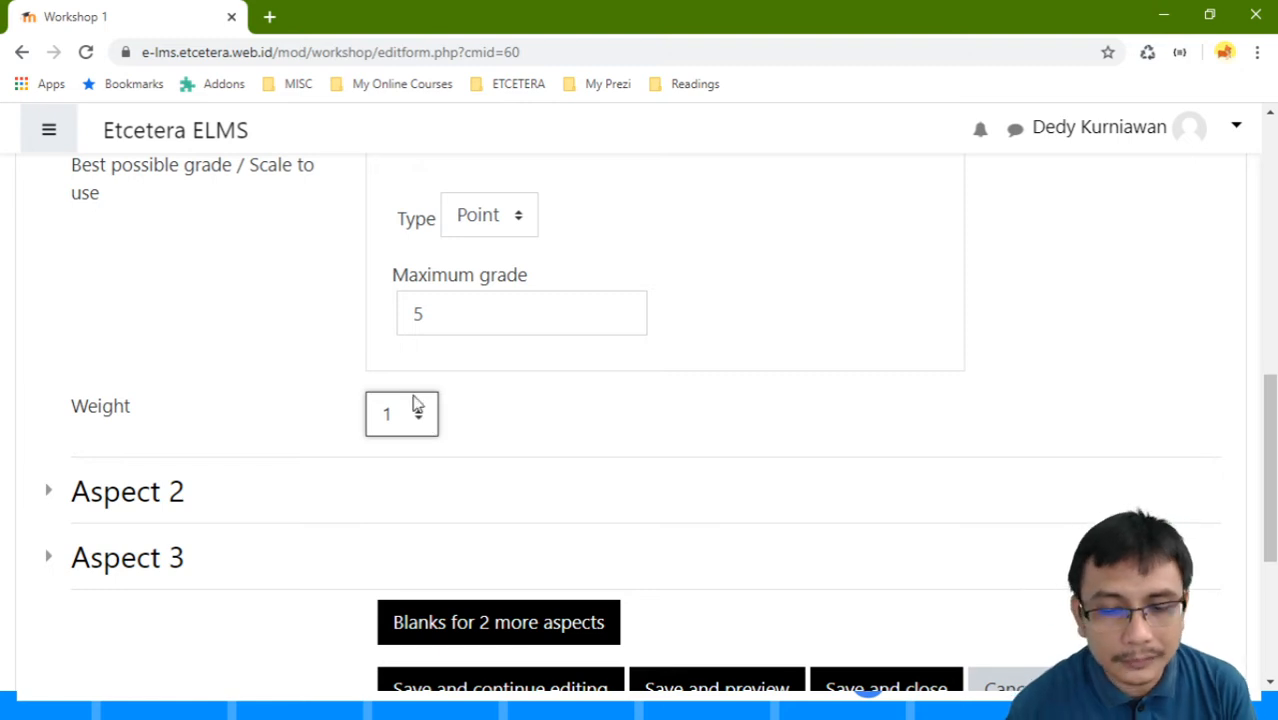
scroll(513, 388, up, 2)
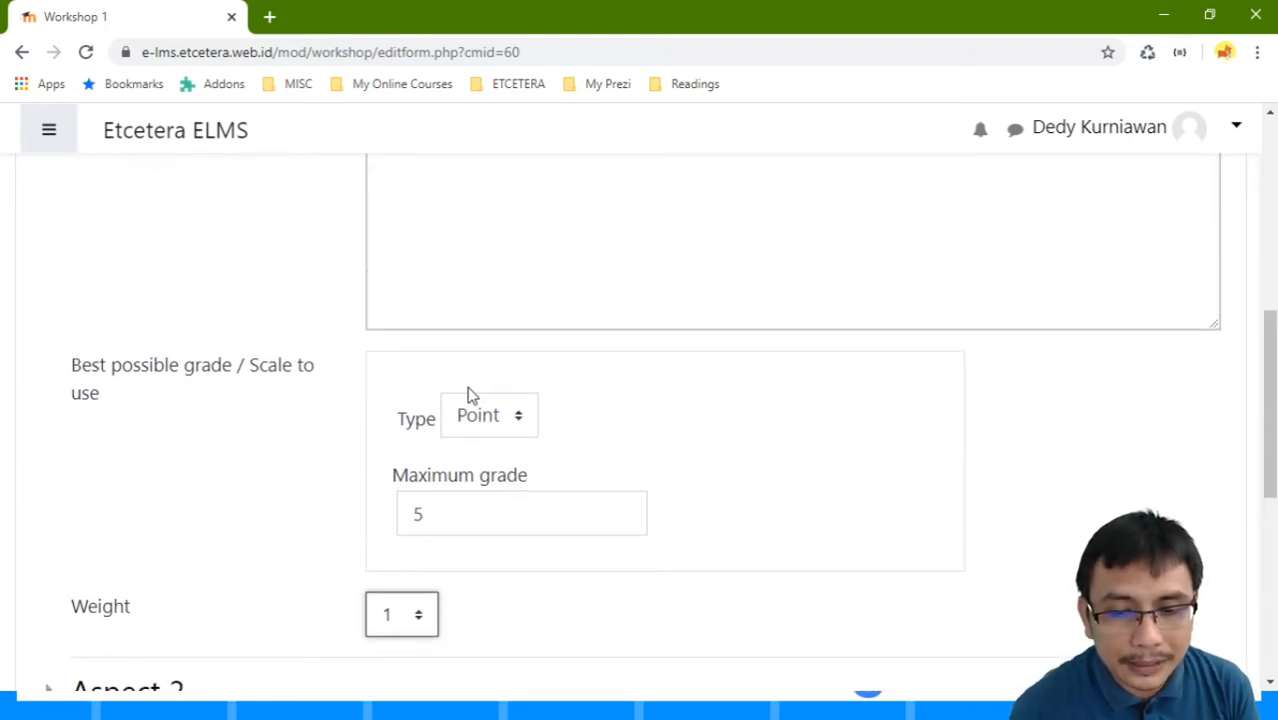
Step: Enter "Content" as the description of Aspect 2 and set its maximum grade to 5
scroll(470, 395, down, 3)
click(171, 400)
scroll(469, 456, down, 2)
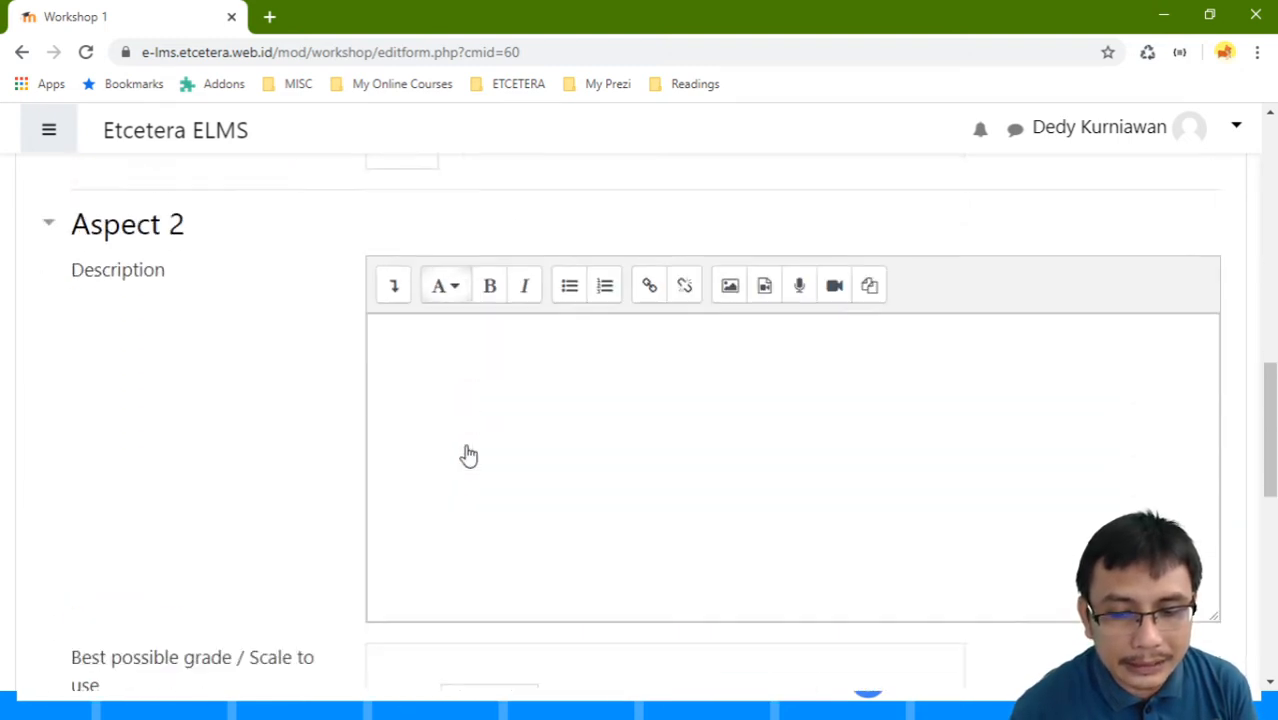
click(467, 368)
text(C)
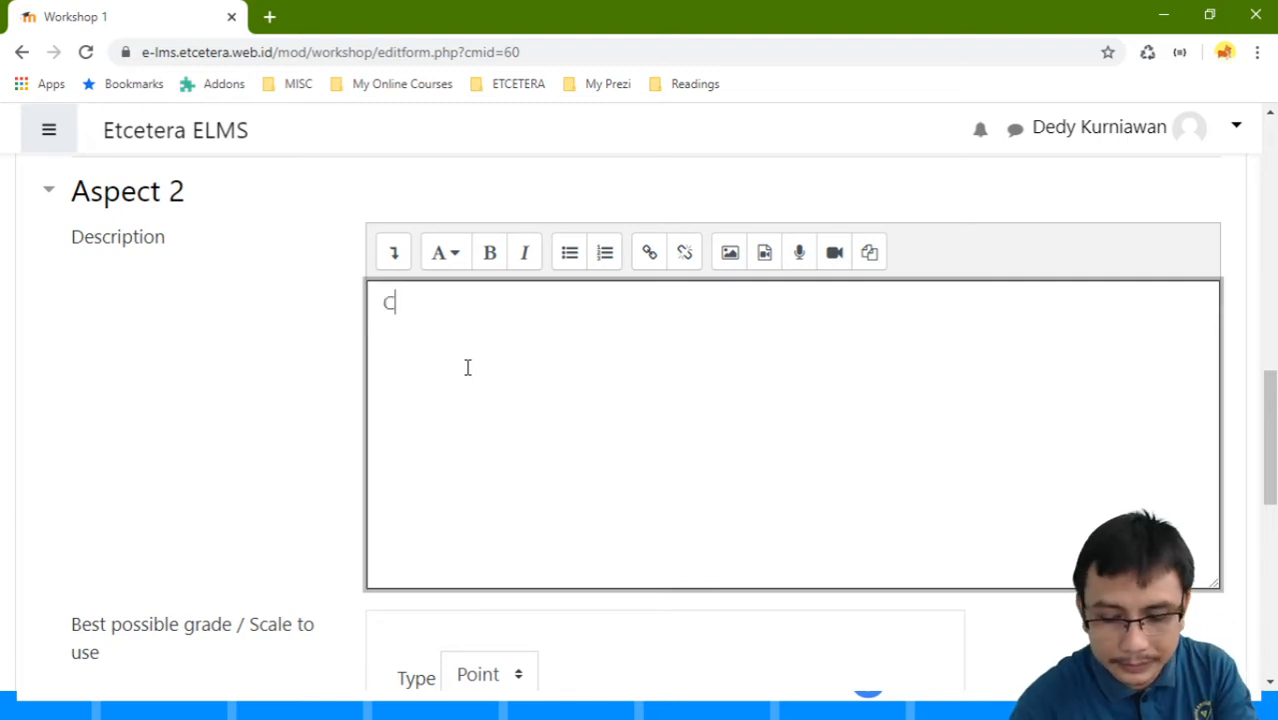
text(ontent)
scroll(467, 368, down, 2)
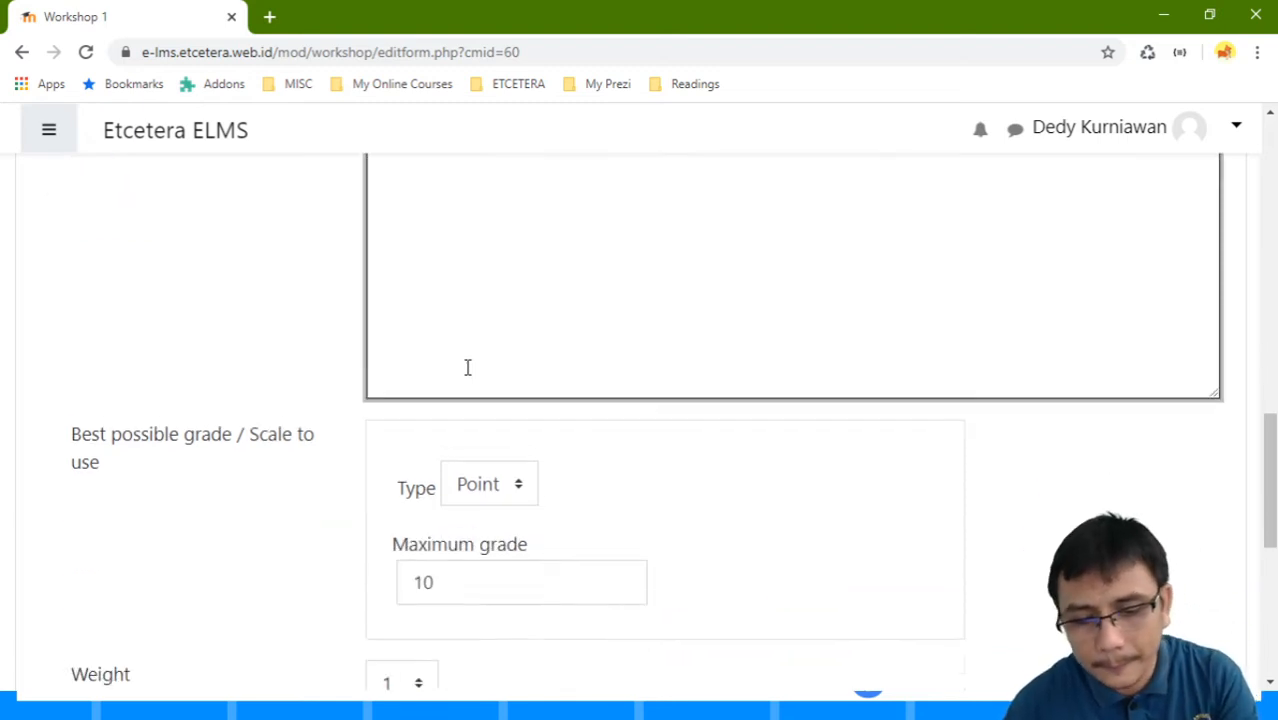
double_click(479, 565)
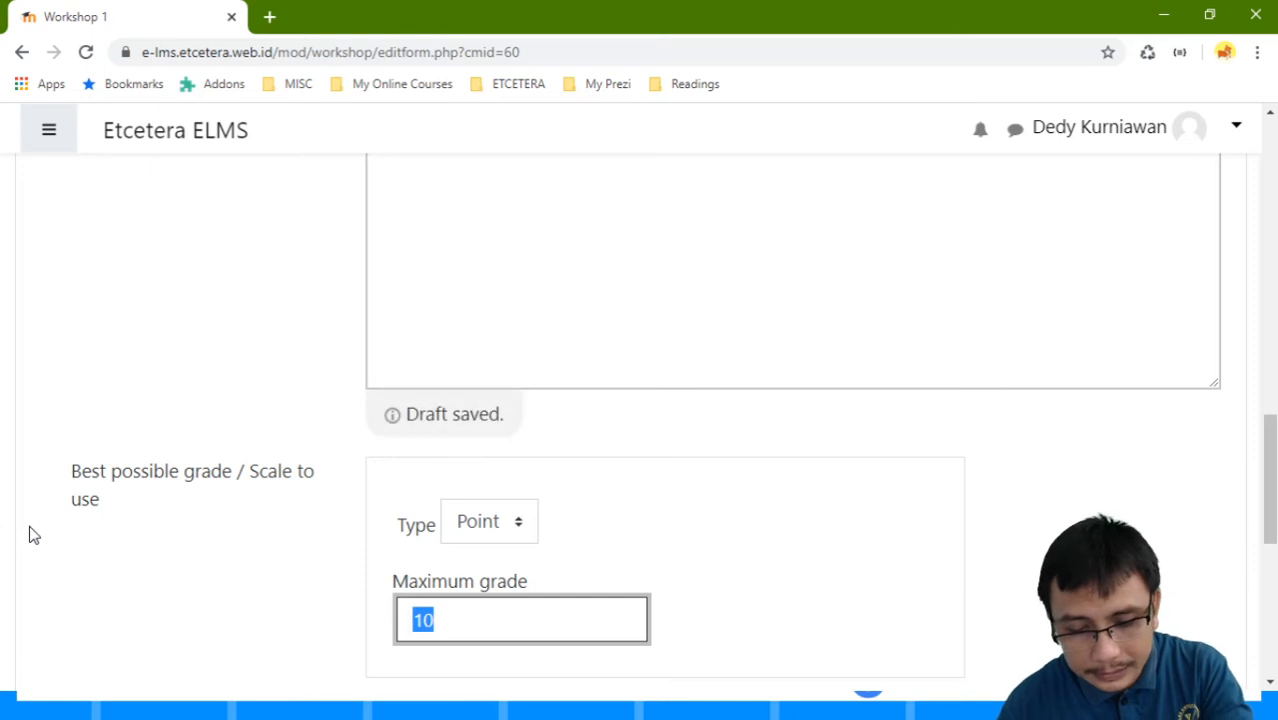
text(5)
Step: Enter "Technology" as the description of Aspect 3 and set its maximum grade to 5
scroll(747, 525, down, 4)
click(151, 410)
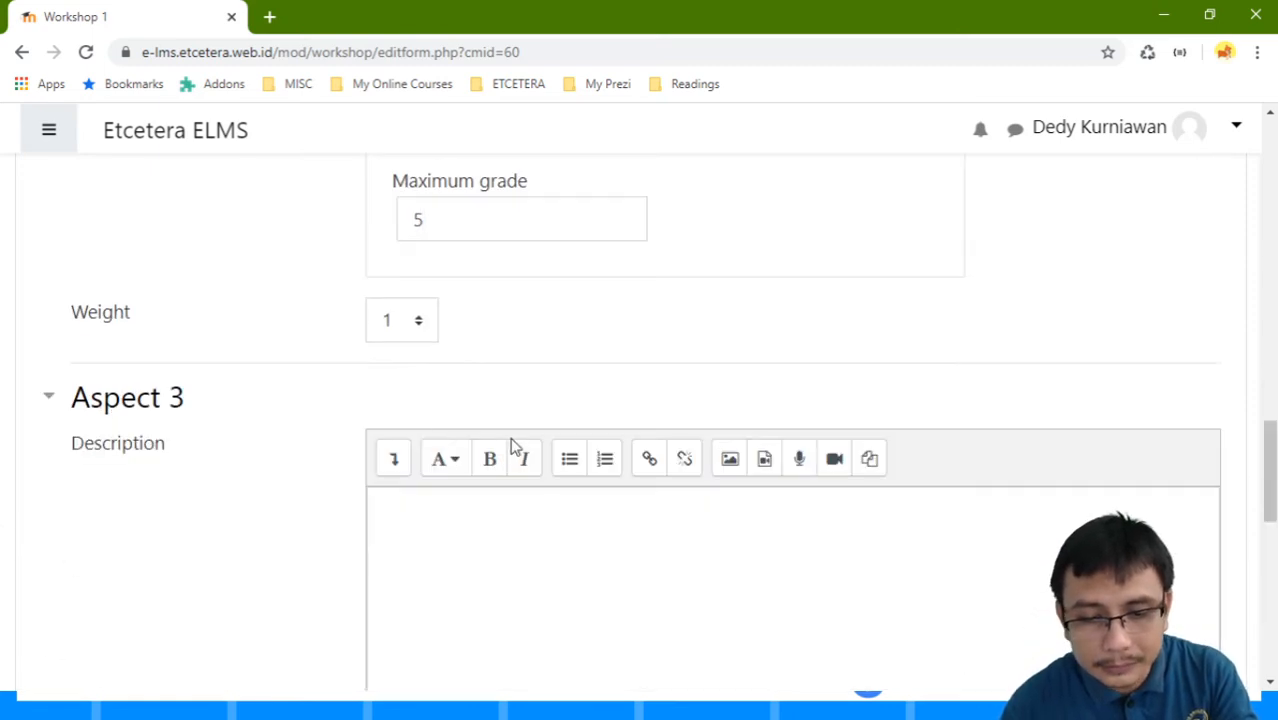
click(527, 546)
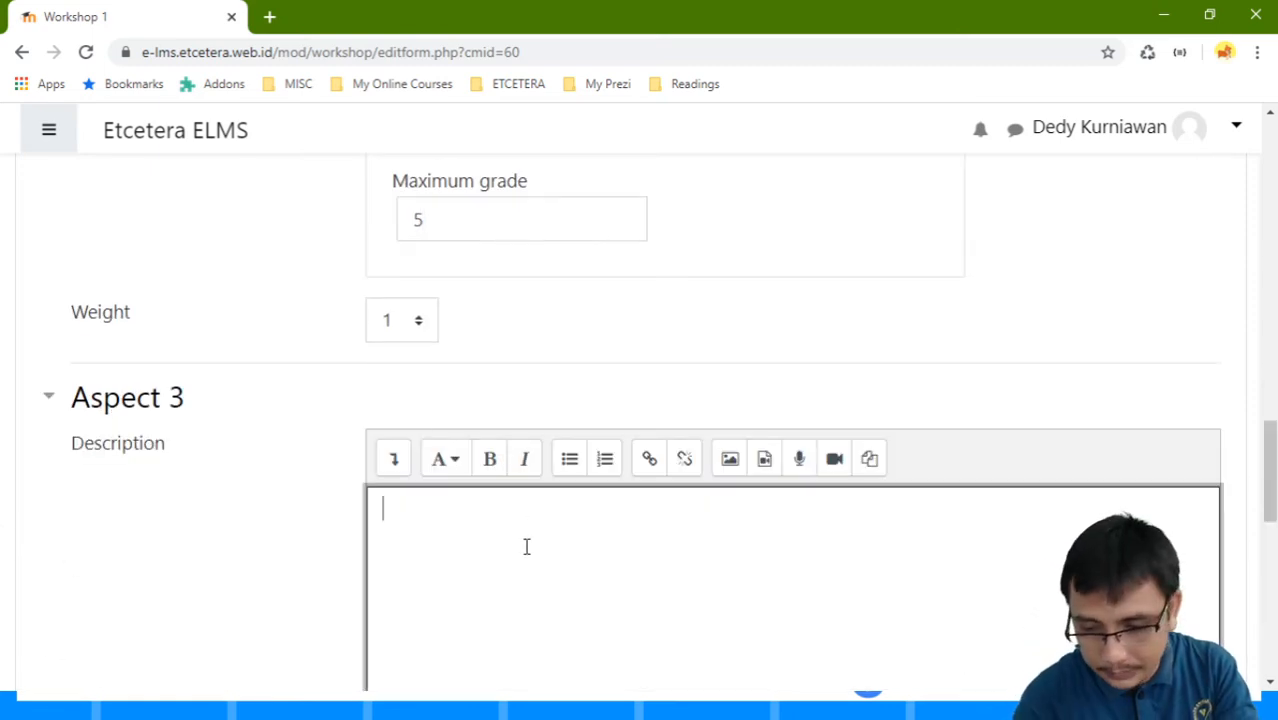
text(Technol)
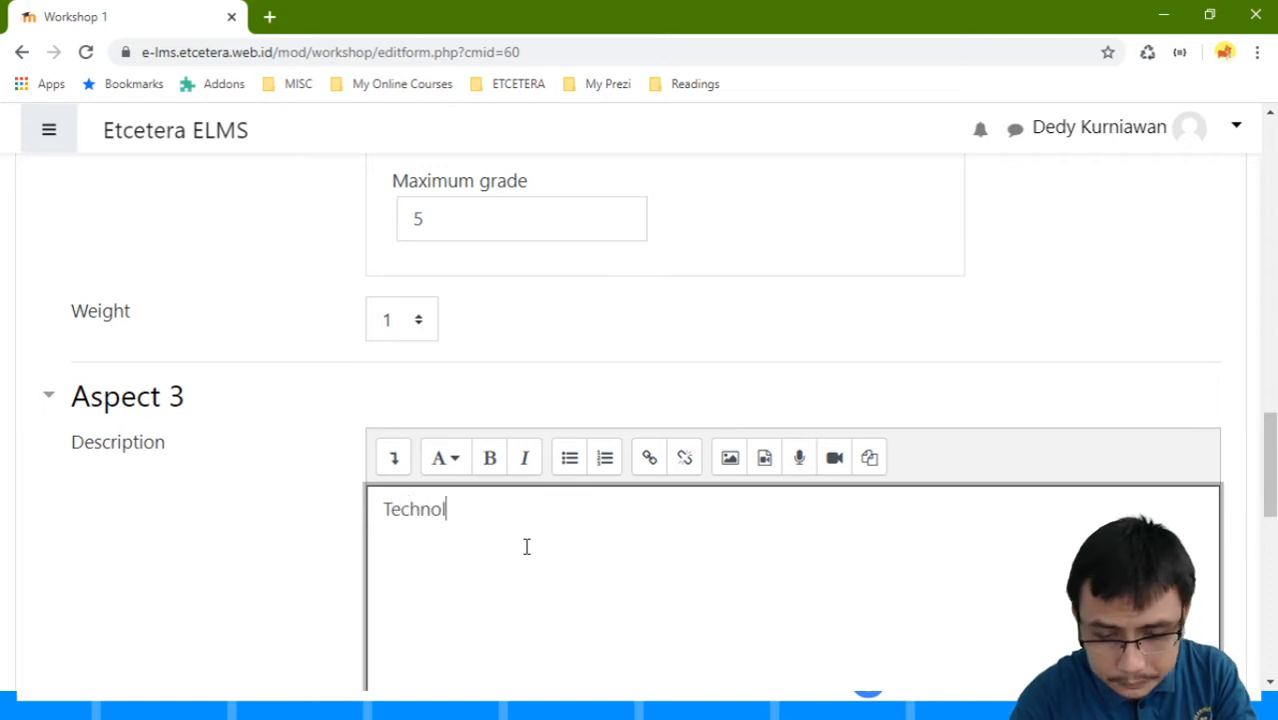
text(ogy)
scroll(527, 546, down, 4)
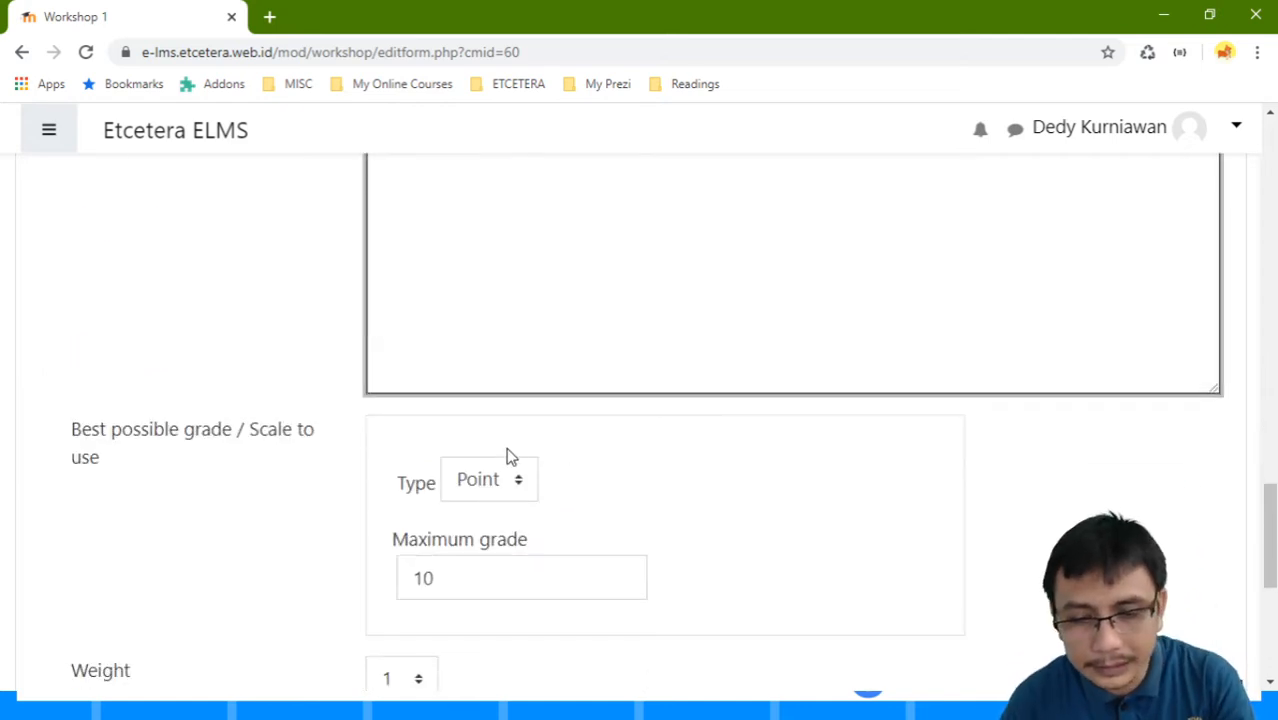
double_click(462, 579)
text(5)
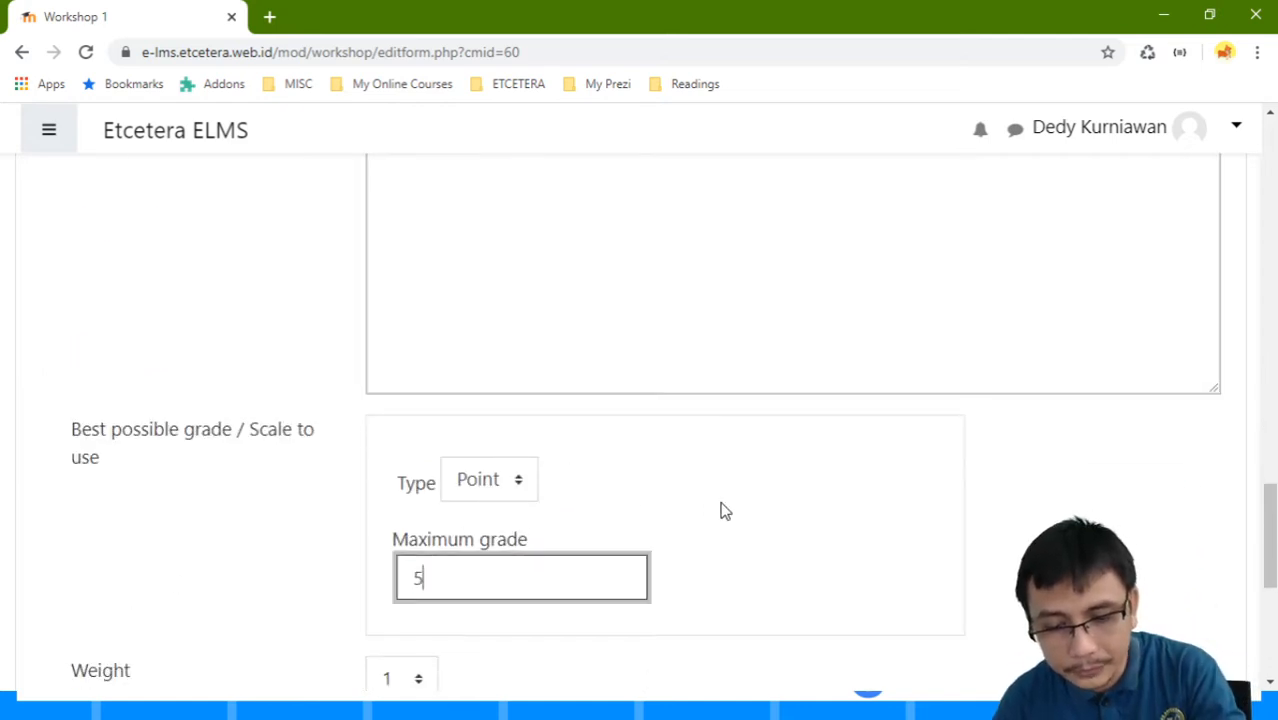
Step: Review the completed aspects, save the assessment form and close it to return to the workshop overview
scroll(725, 511, down, 4)
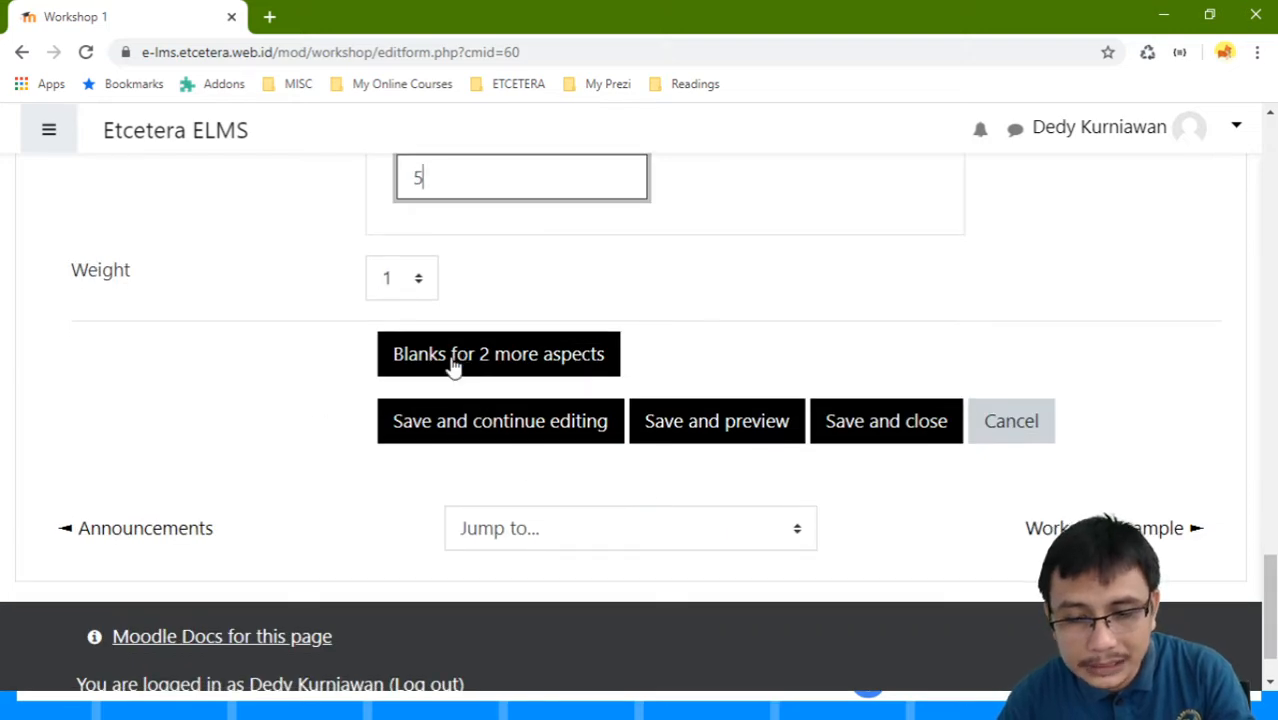
scroll(502, 240, up, 3)
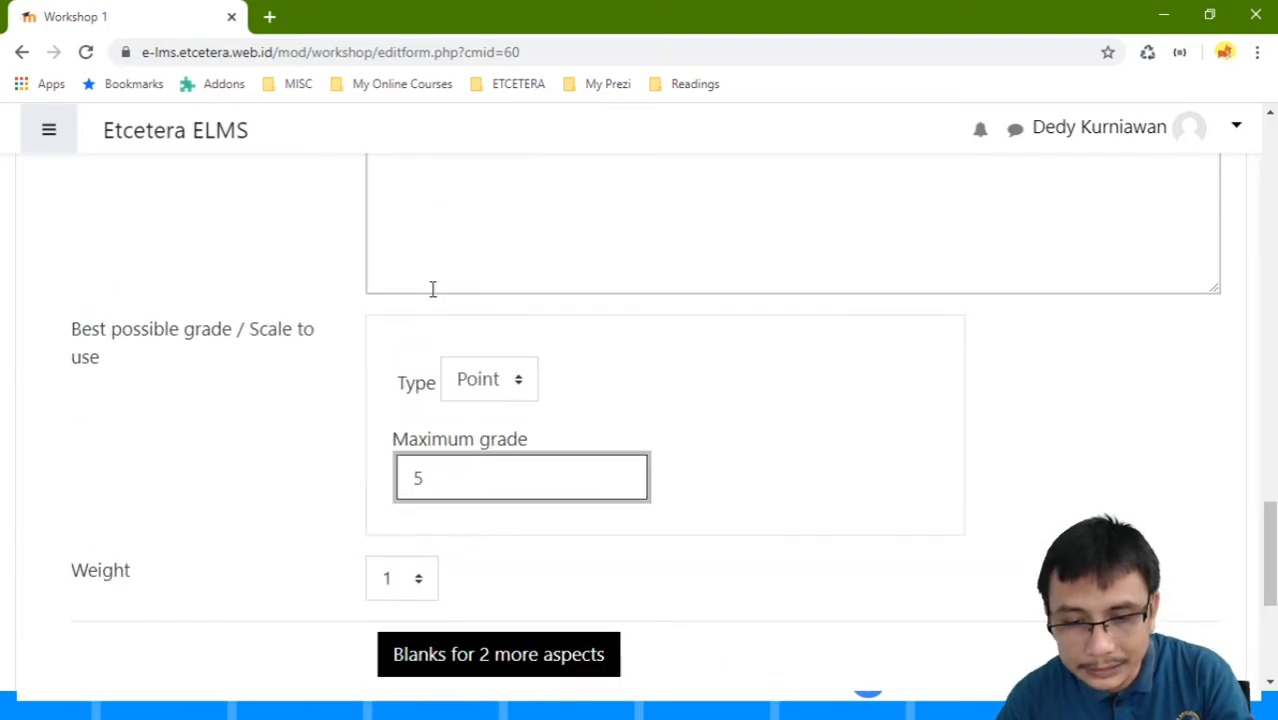
scroll(503, 406, up, 5)
scroll(491, 530, down, 5)
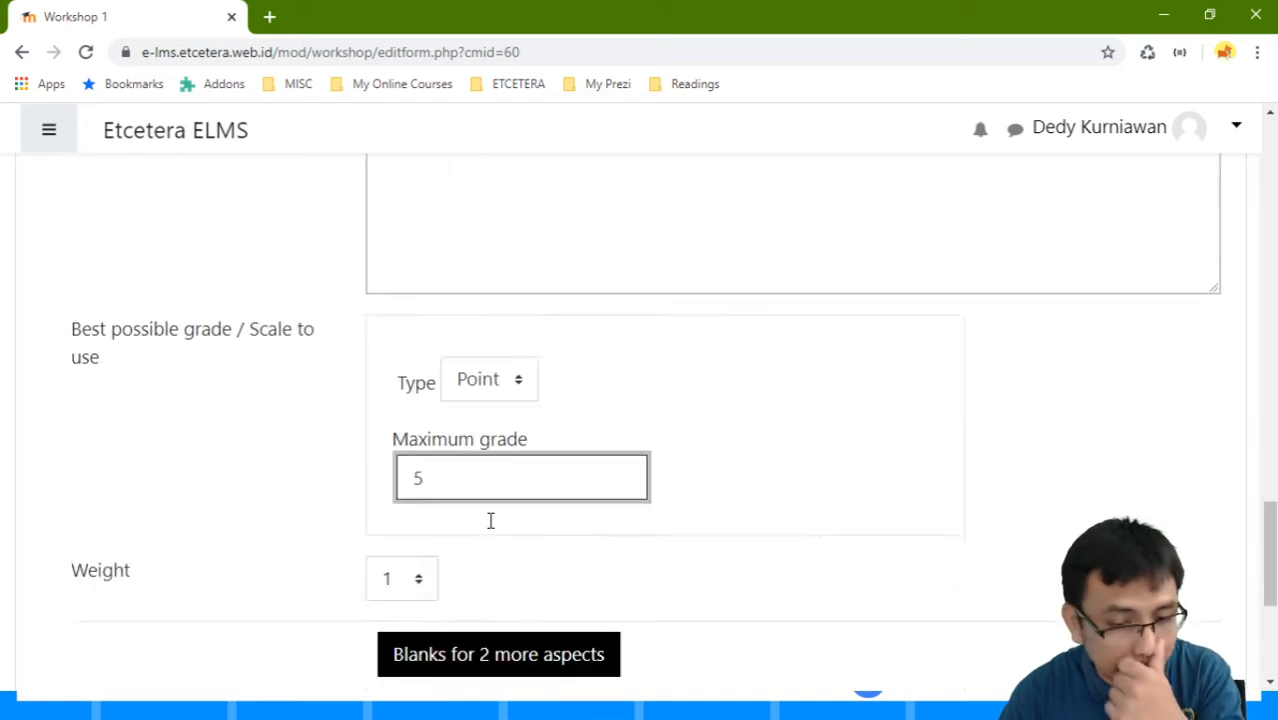
scroll(490, 520, down, 2)
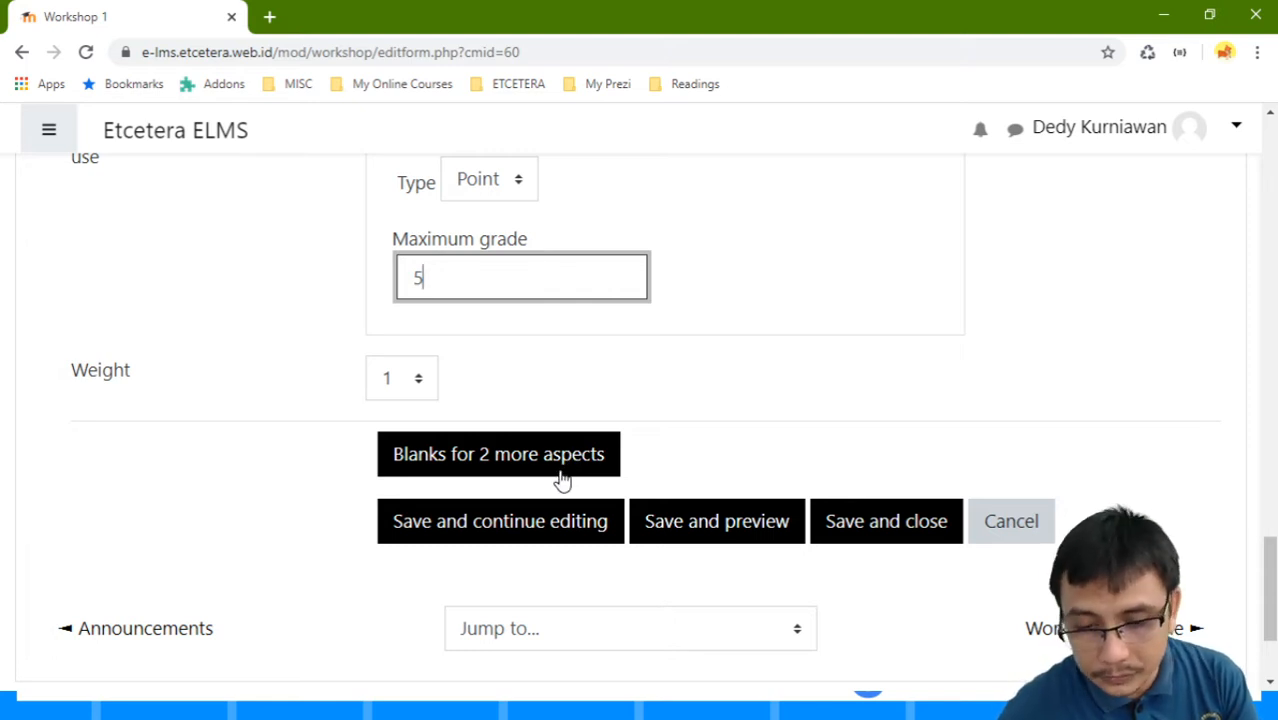
click(593, 516)
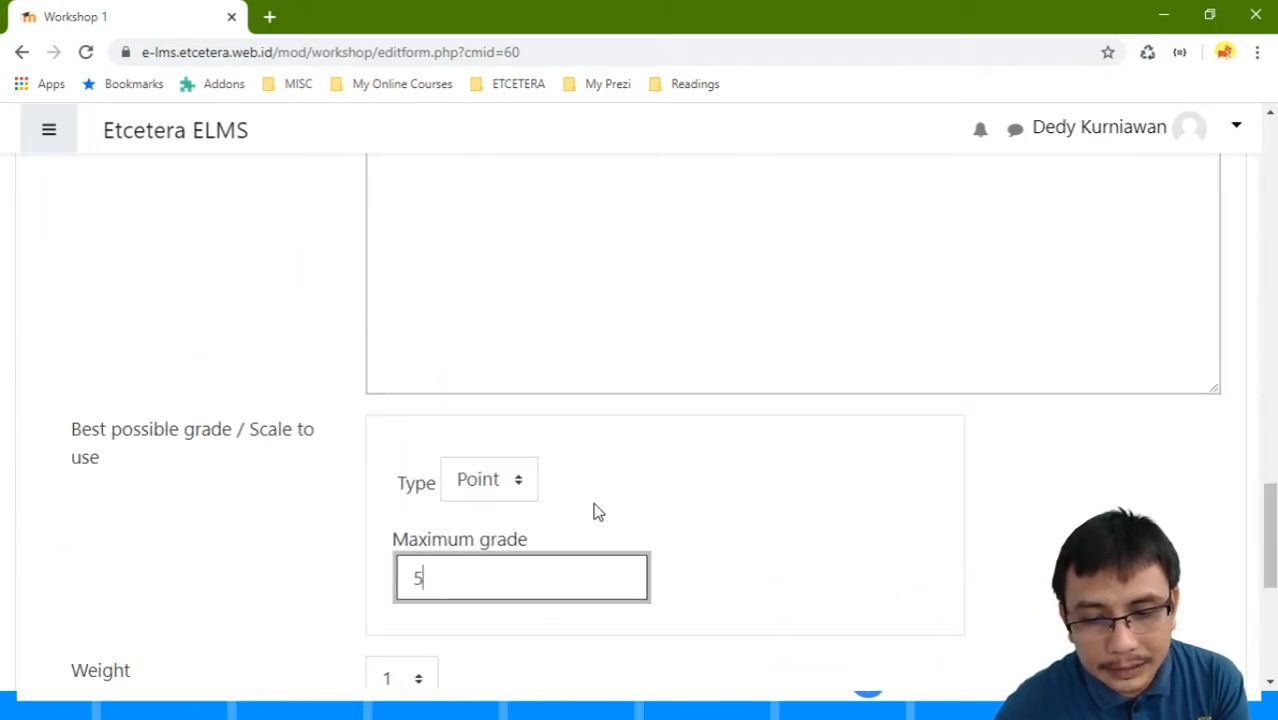
scroll(593, 512, down, 5)
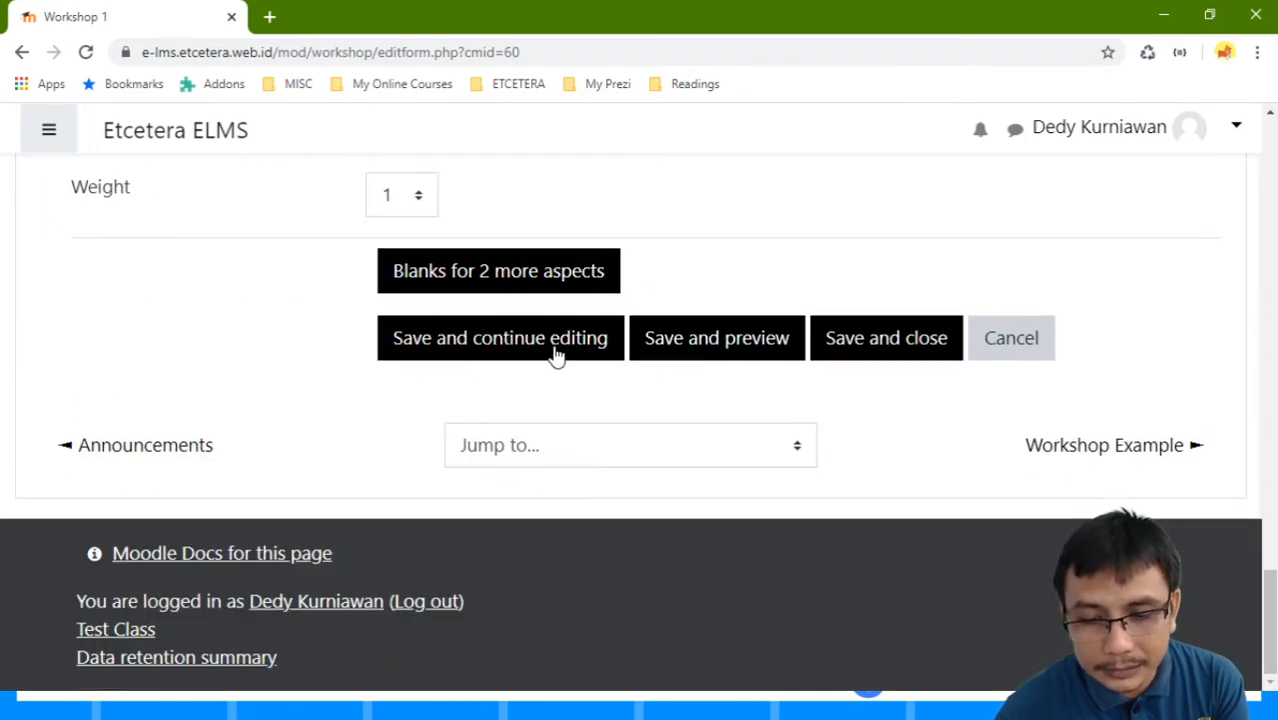
click(848, 340)
Step: Examine Workshop 1's phase overview, including the setup checklist and the submission phase's allocation tasks and deadlines
scroll(850, 350, down, 4)
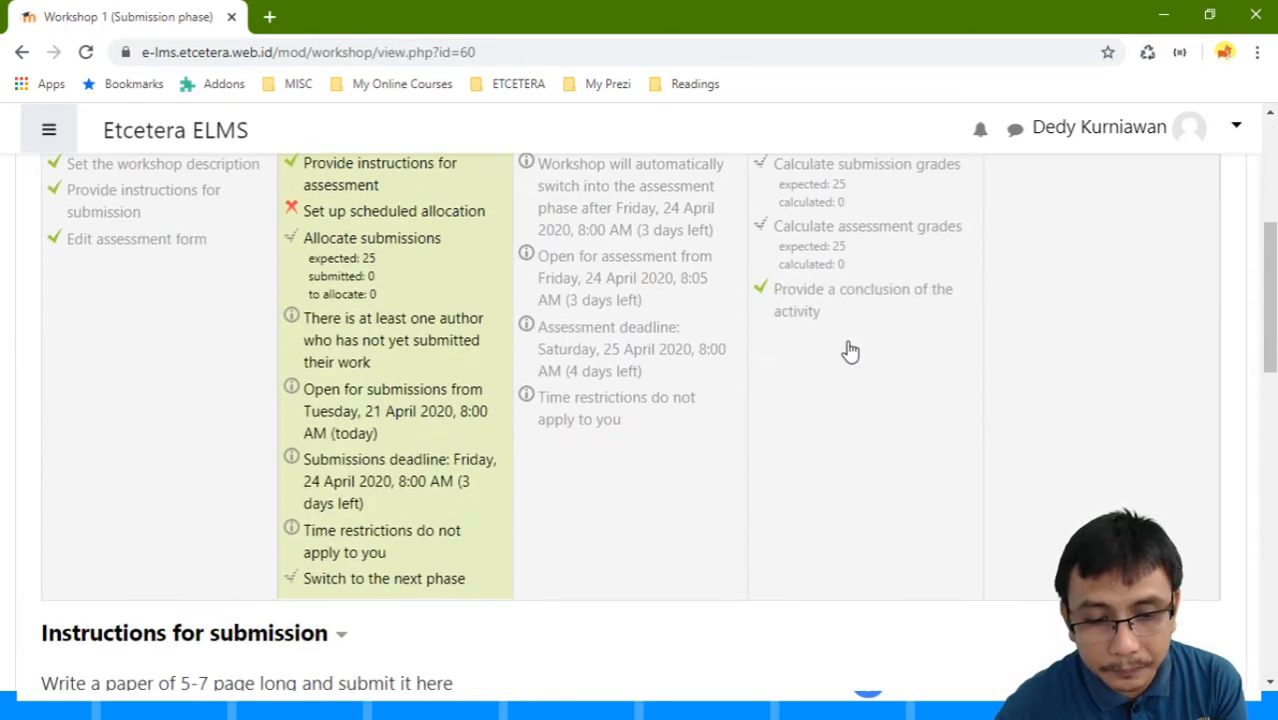
scroll(118, 250, up, 2)
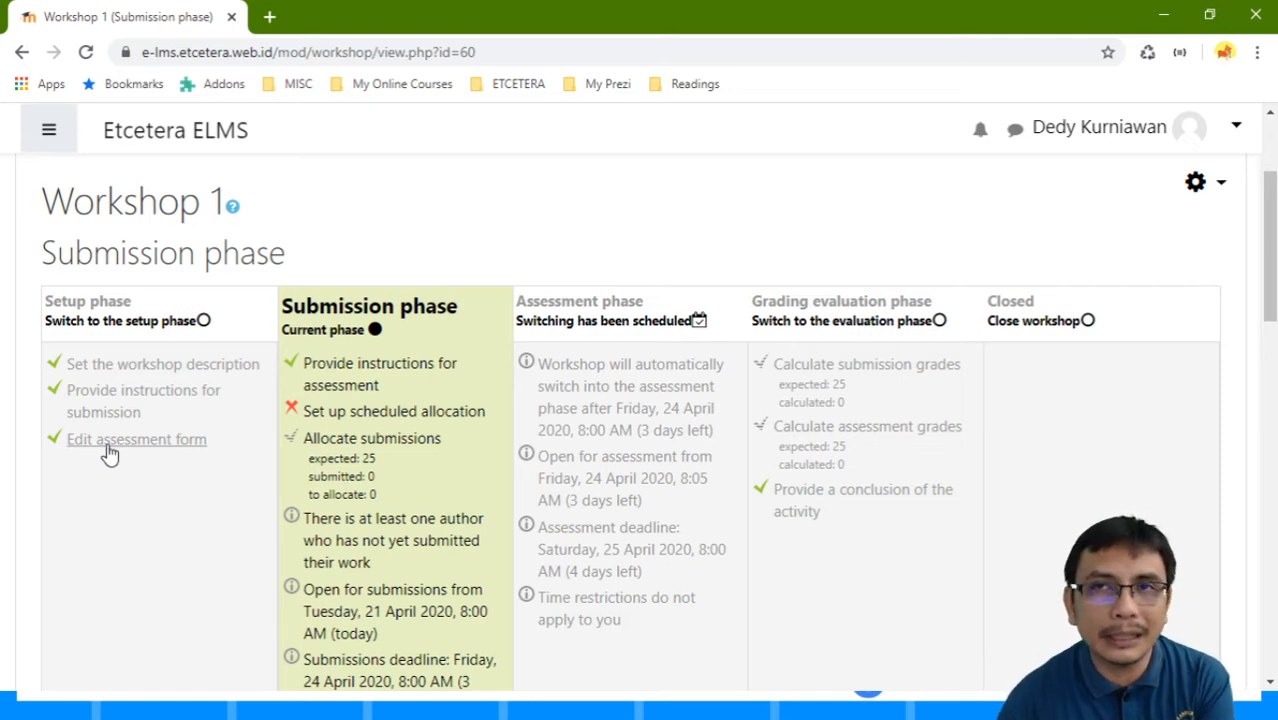
scroll(165, 442, down, 1)
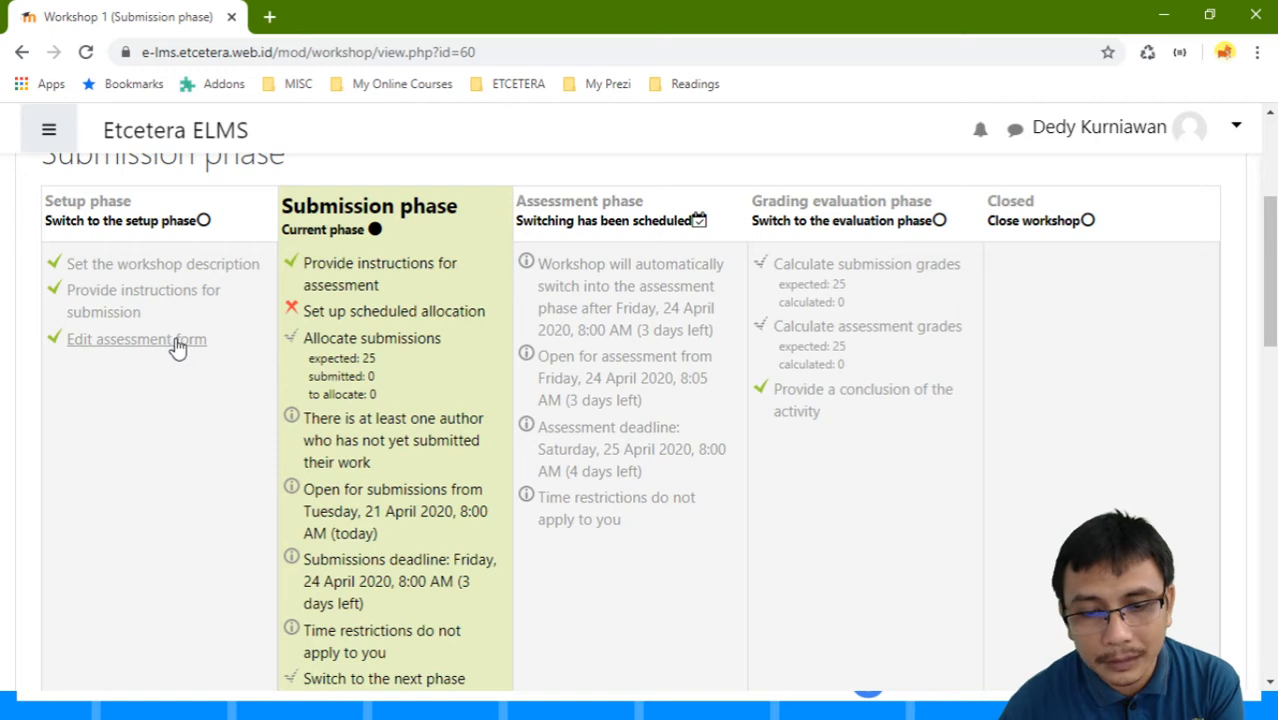
scroll(466, 325, down, 4)
scroll(440, 360, up, 5)
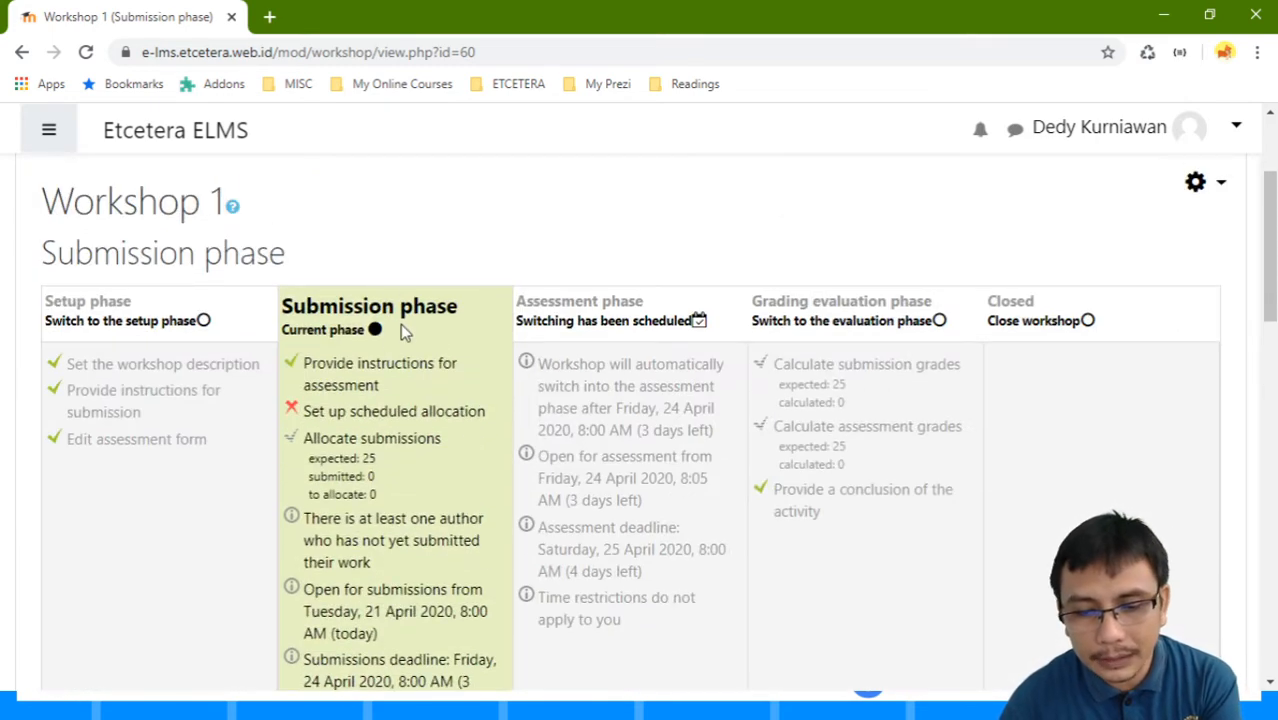
scroll(400, 323, down, 4)
scroll(127, 342, up, 3)
scroll(127, 342, up, 1)
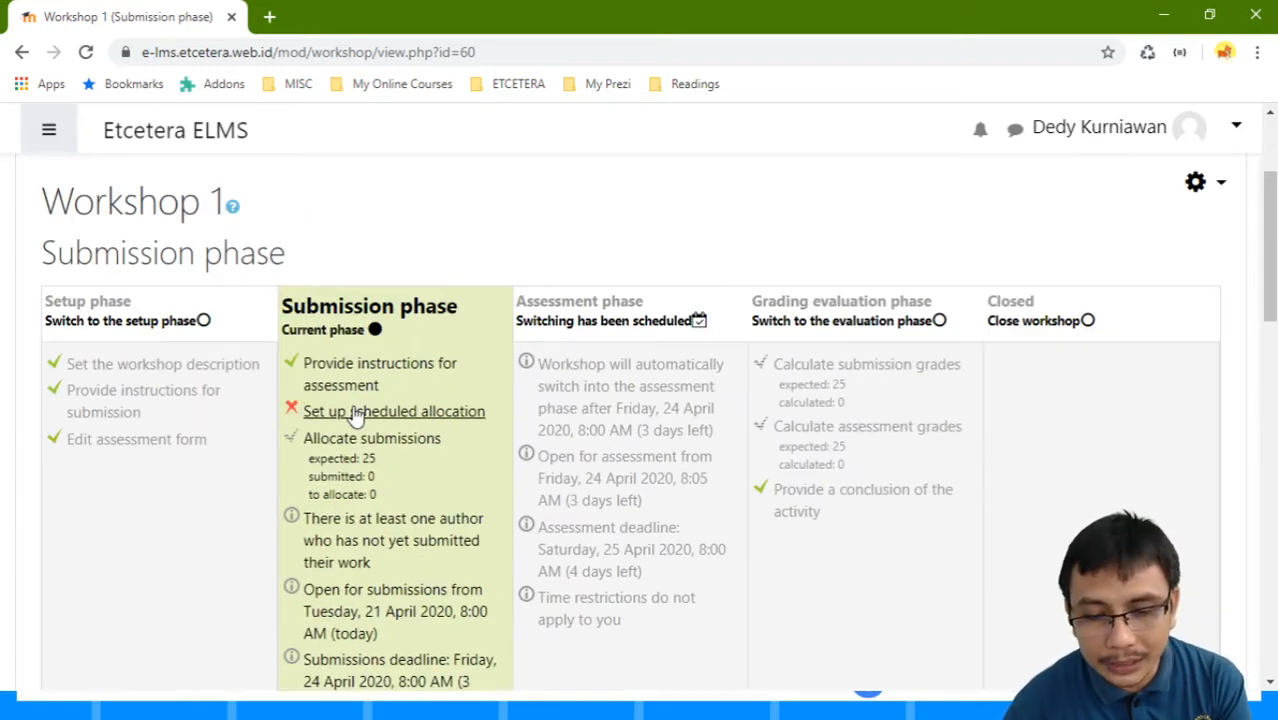
scroll(357, 414, down, 2)
scroll(424, 467, up, 1)
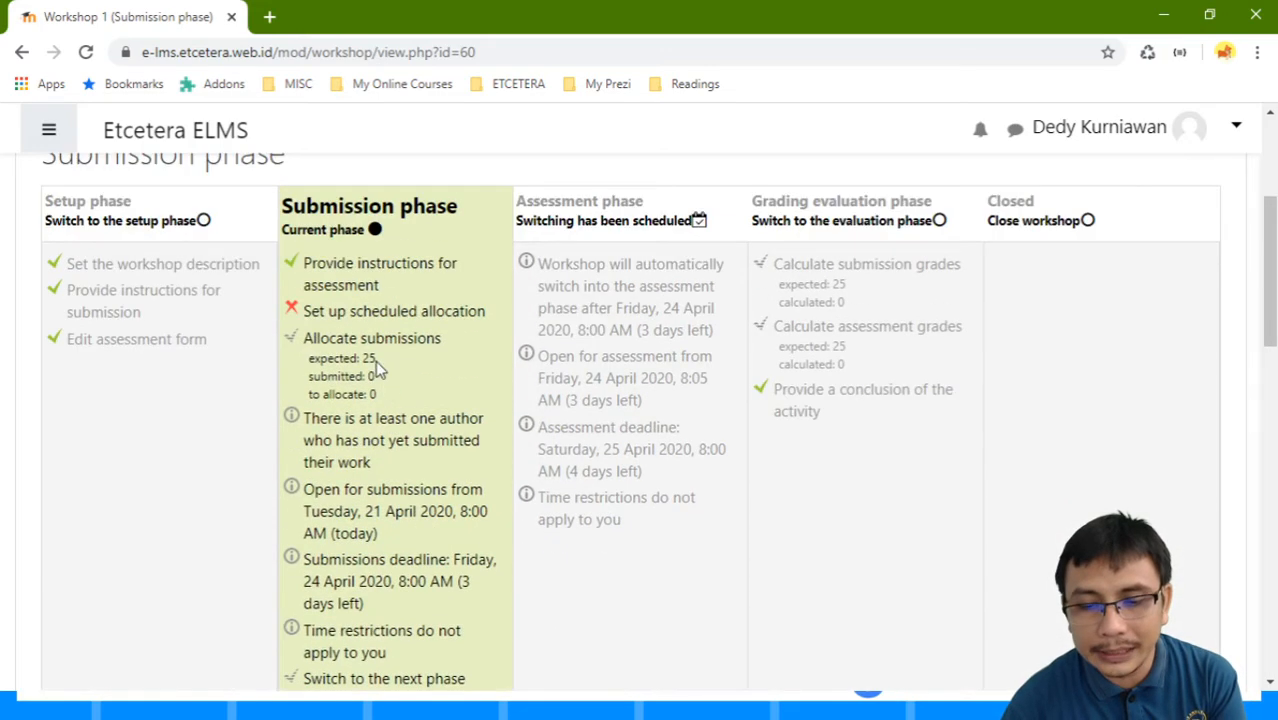
Step: Open the scheduled allocation setup for Workshop 1 and review its options, including the expanded allocation settings
click(447, 313)
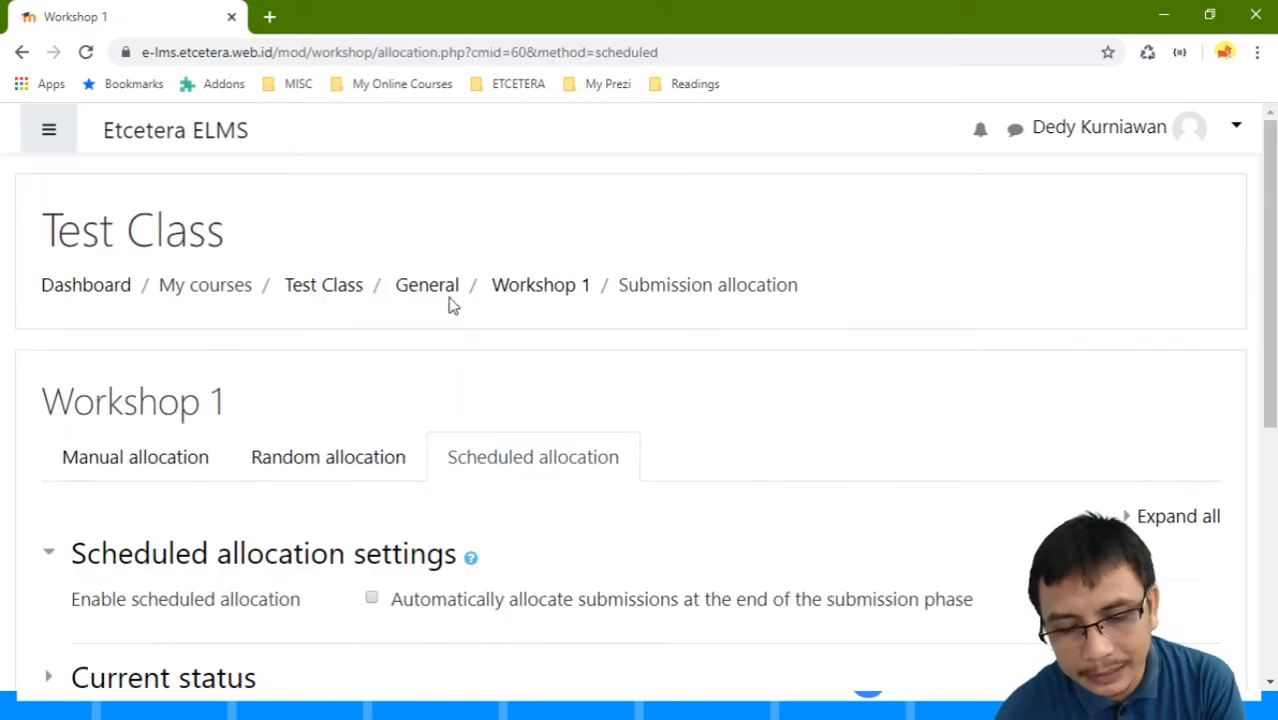
scroll(448, 302, down, 5)
scroll(448, 304, up, 4)
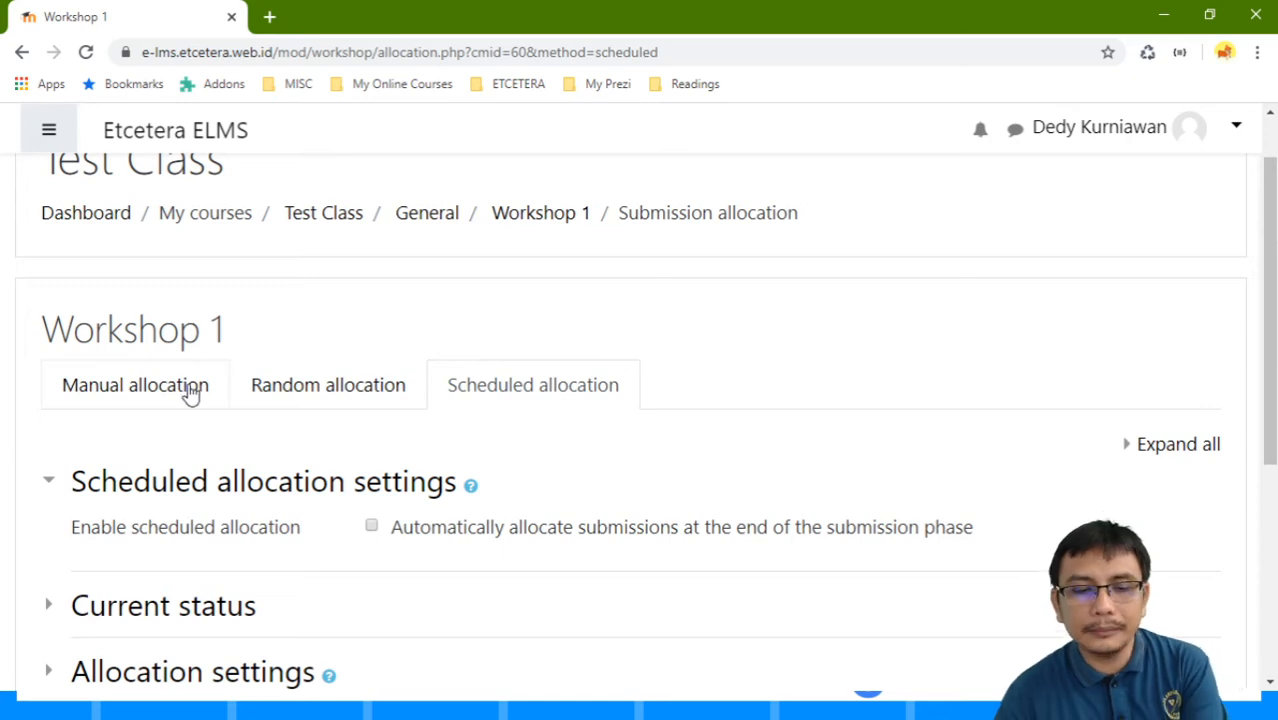
scroll(248, 446, down, 4)
scroll(248, 446, up, 3)
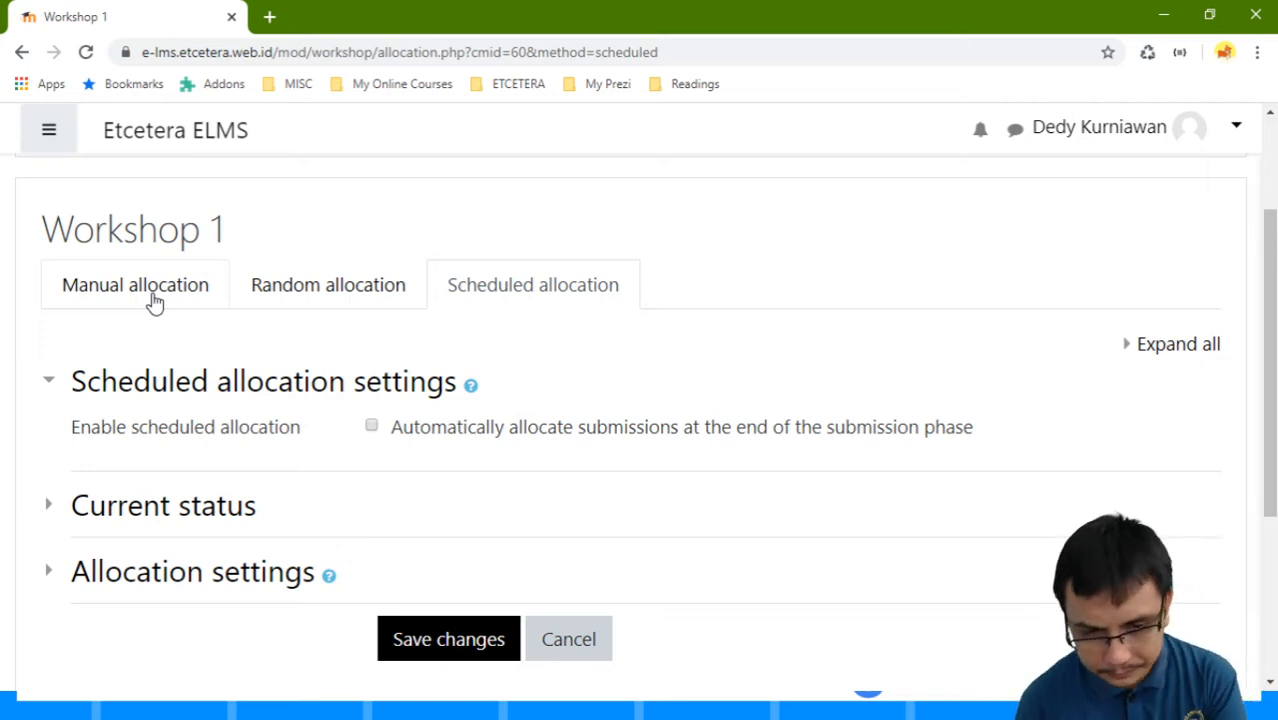
click(62, 570)
scroll(80, 543, down, 4)
scroll(80, 546, up, 6)
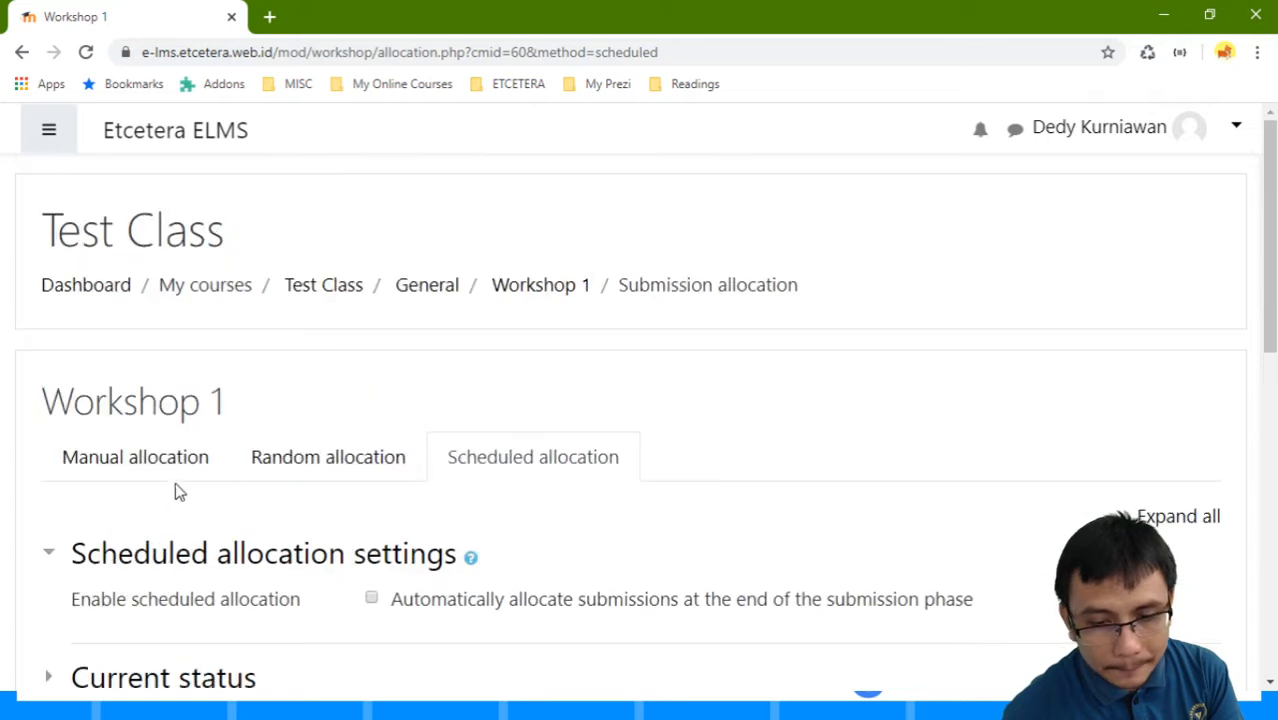
Step: Look over the scheduled allocation settings and examine the participant and reviewer list under Workshop 1's manual allocation
scroll(258, 440, down, 2)
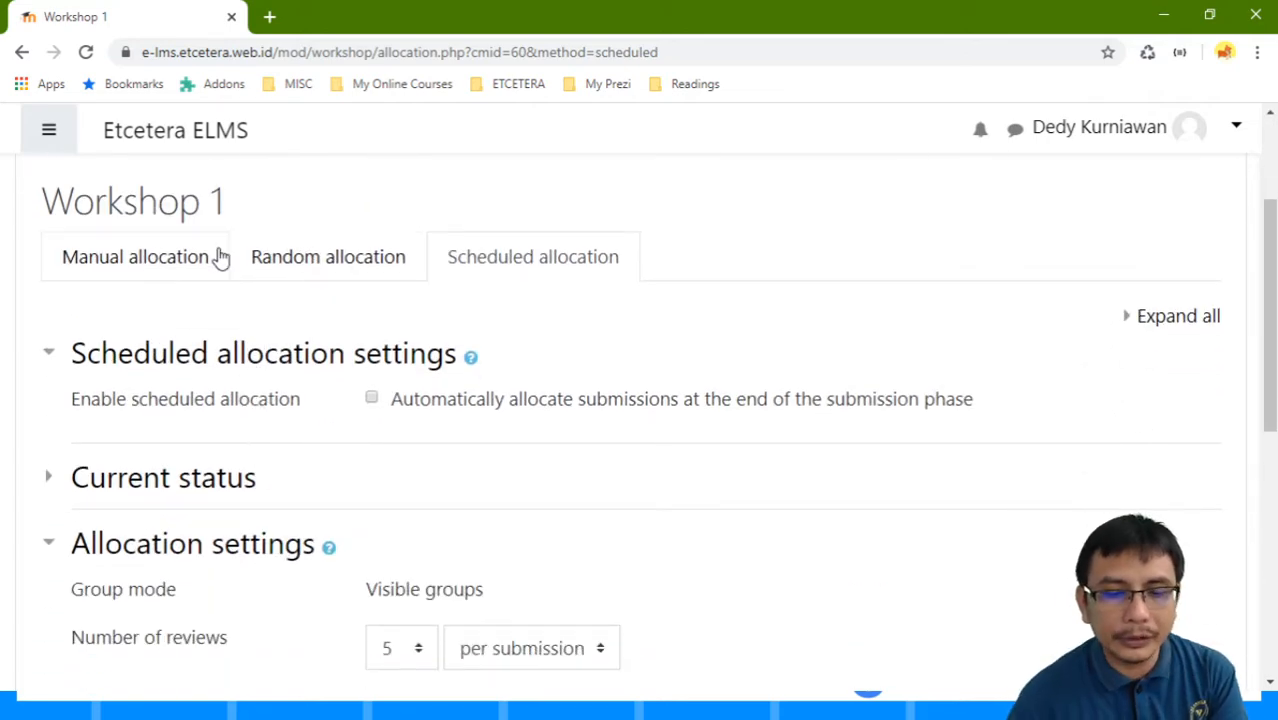
scroll(220, 257, down, 3)
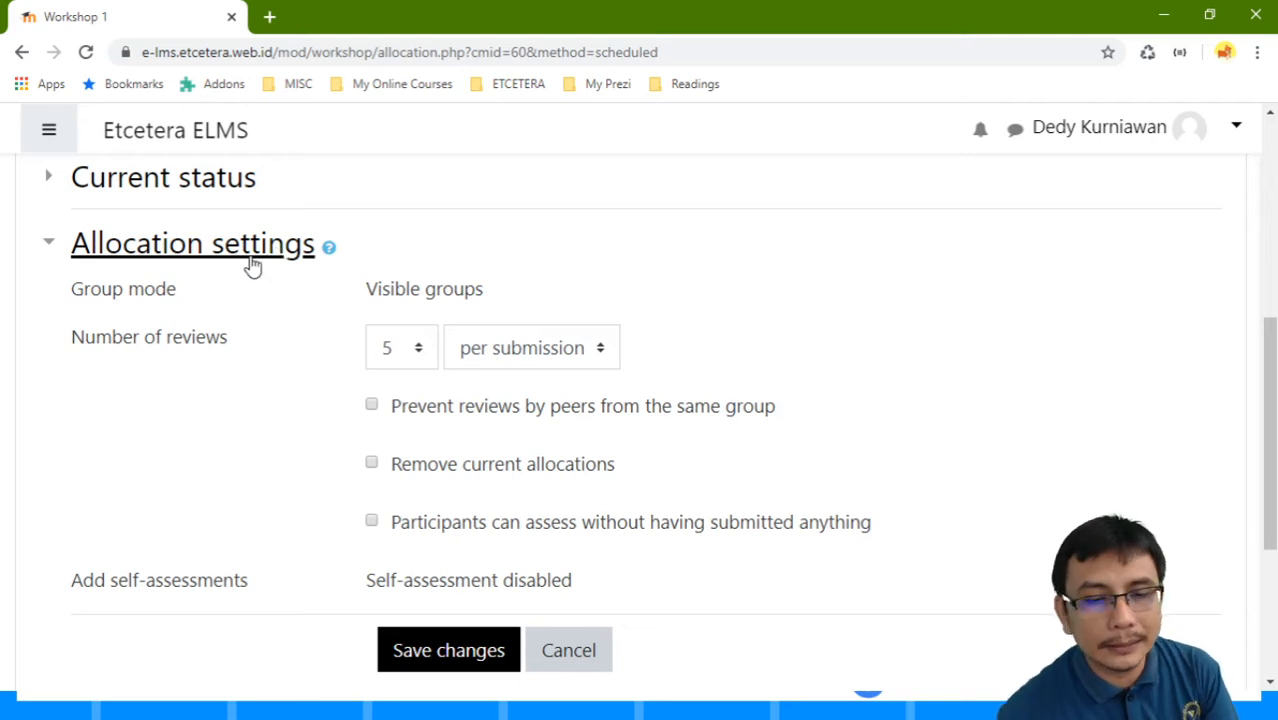
scroll(251, 265, up, 4)
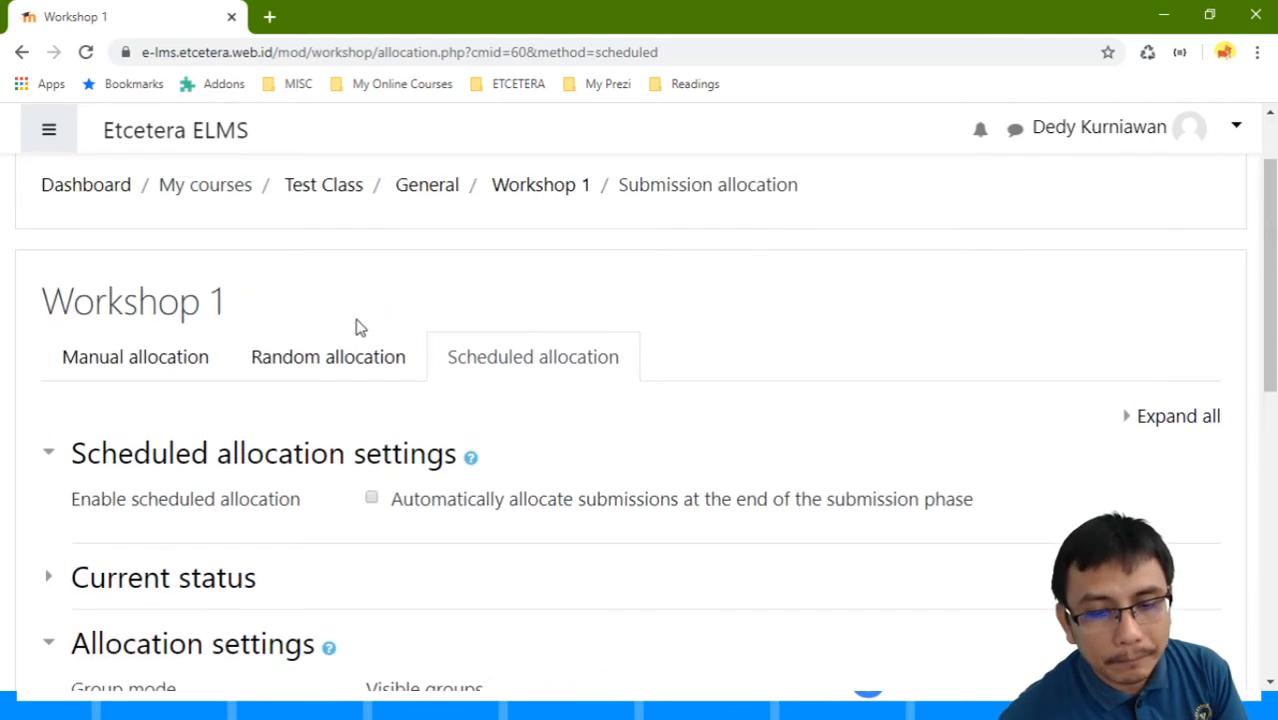
click(157, 366)
scroll(303, 378, down, 2)
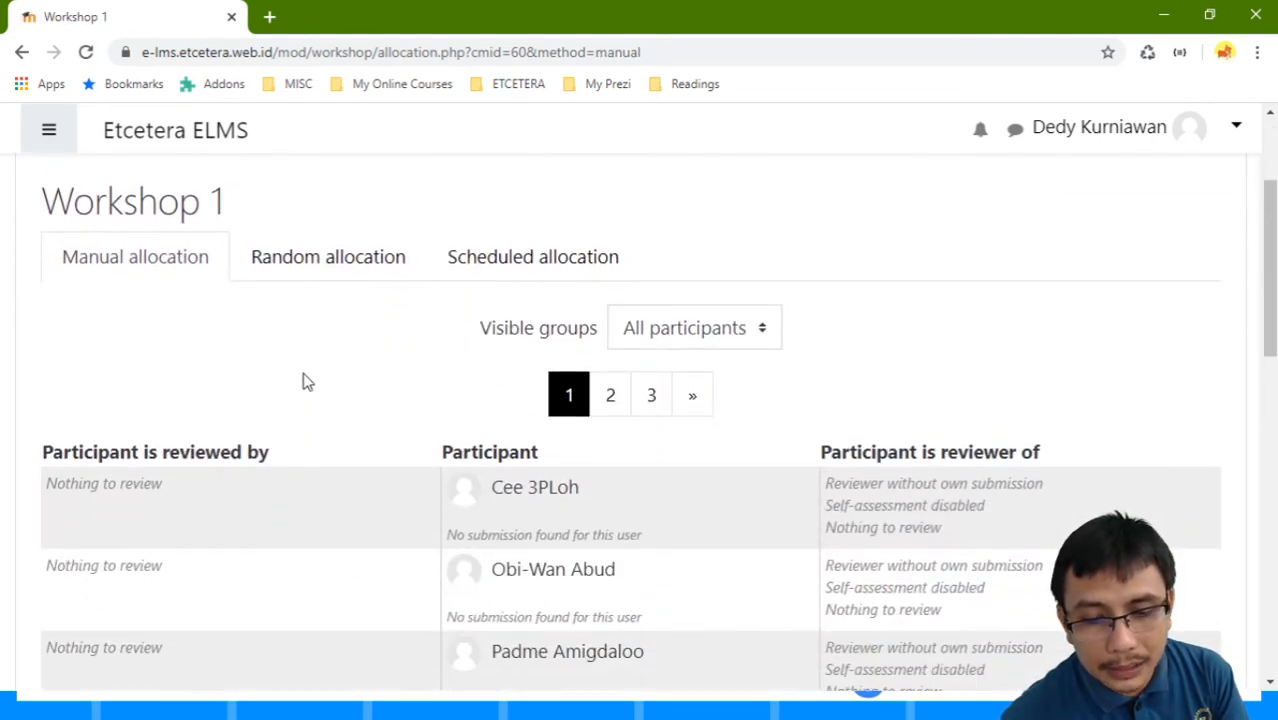
scroll(320, 330, down, 4)
scroll(312, 342, down, 6)
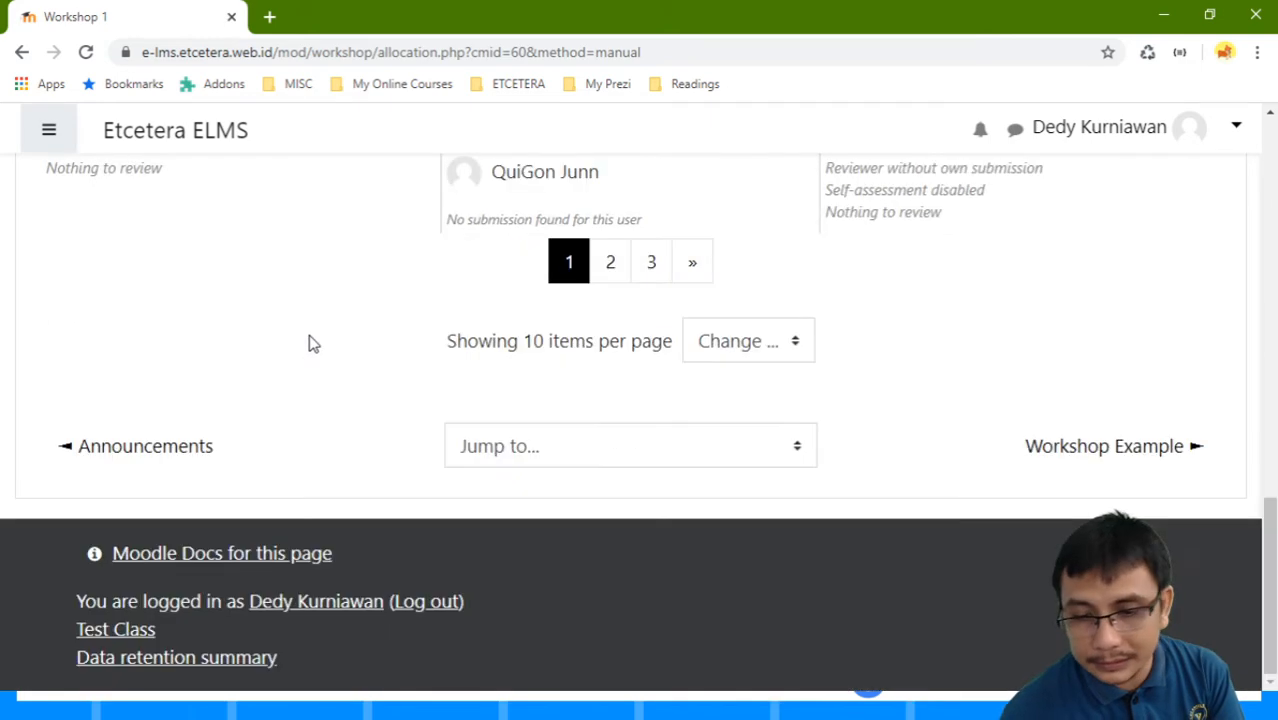
scroll(568, 393, up, 4)
scroll(568, 391, down, 2)
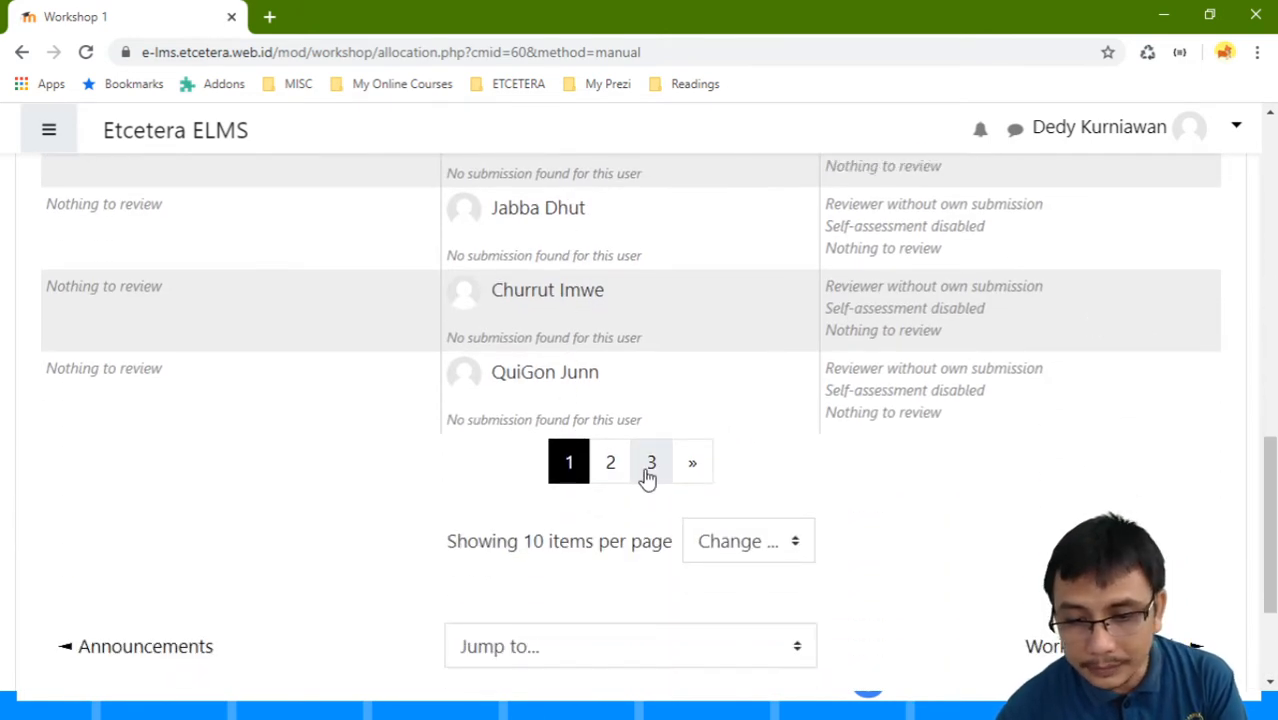
scroll(645, 478, up, 7)
scroll(643, 482, up, 3)
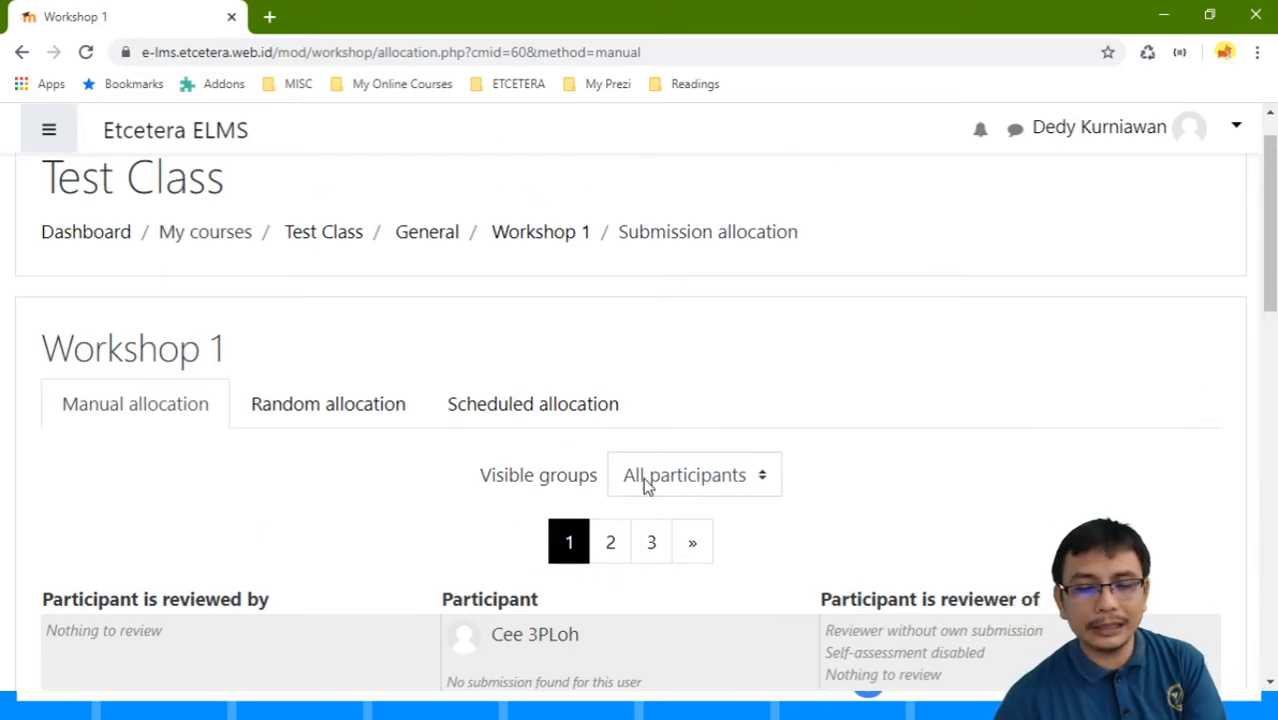
scroll(642, 481, down, 4)
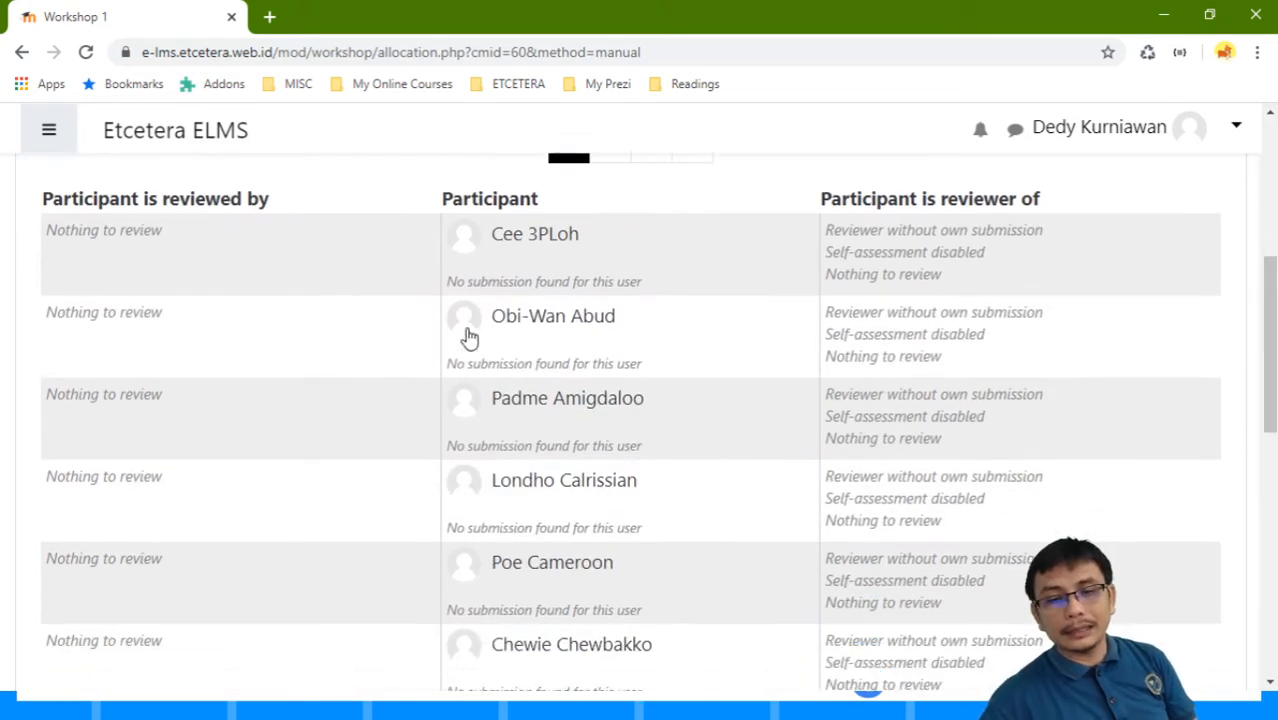
scroll(420, 259, up, 2)
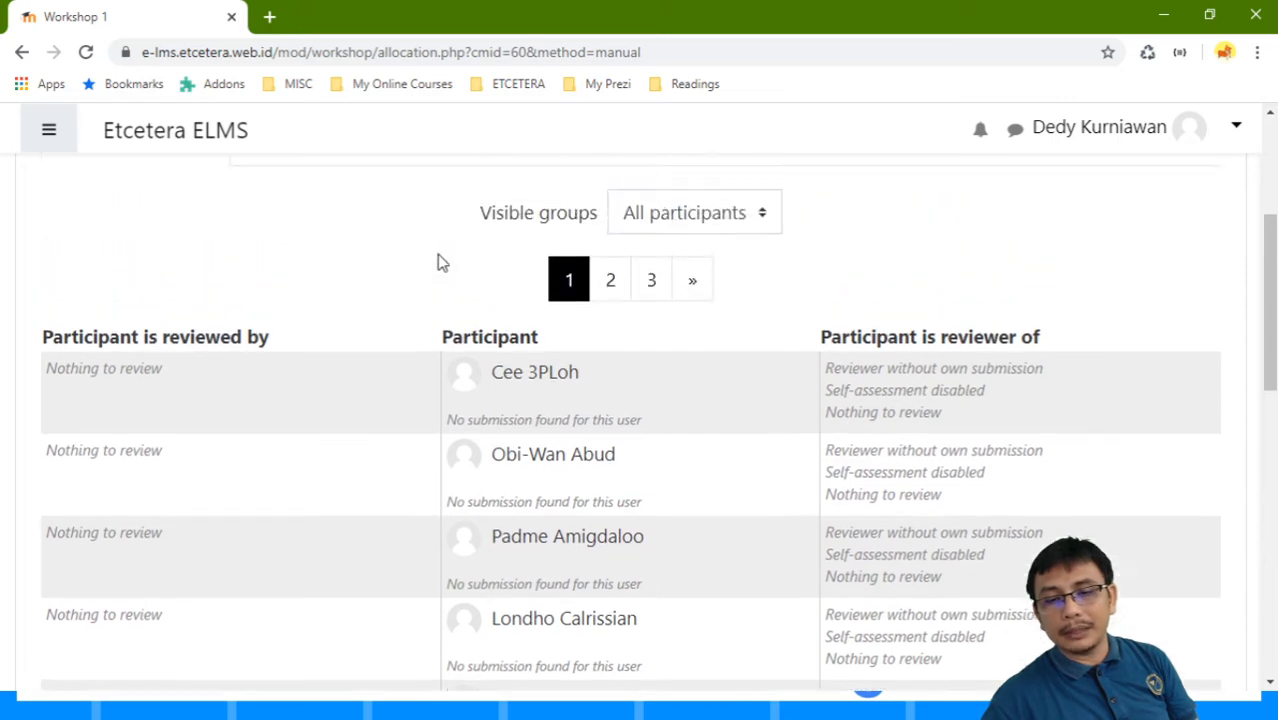
scroll(700, 425, down, 5)
scroll(678, 427, down, 4)
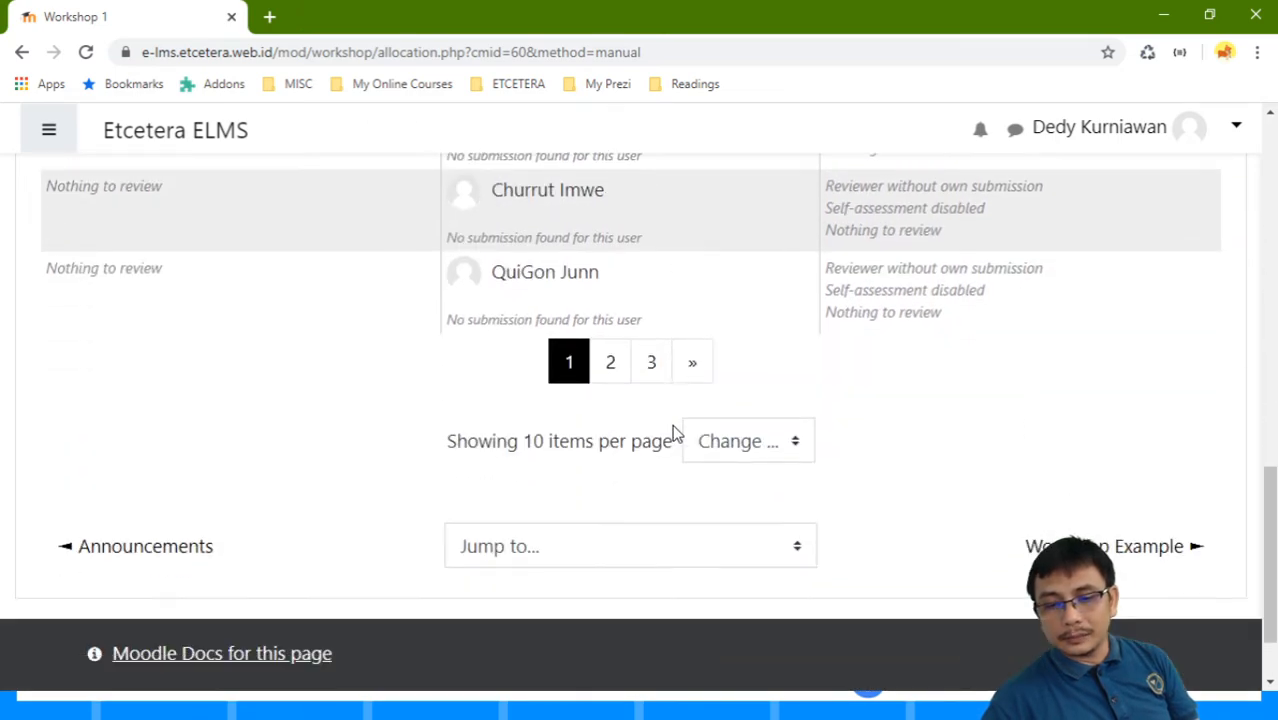
scroll(673, 428, up, 10)
Step: Open Workshop 1's random allocation settings and set the number of reviews to 2 per reviewer
click(398, 458)
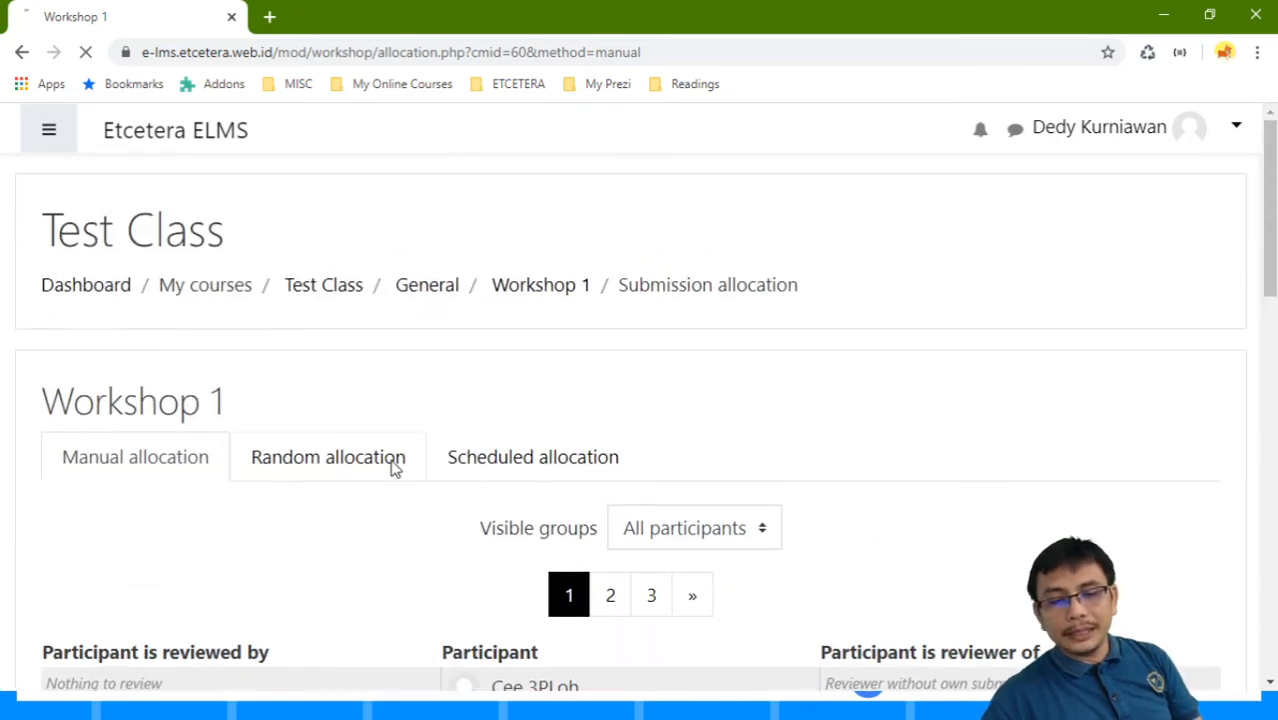
scroll(393, 470, down, 4)
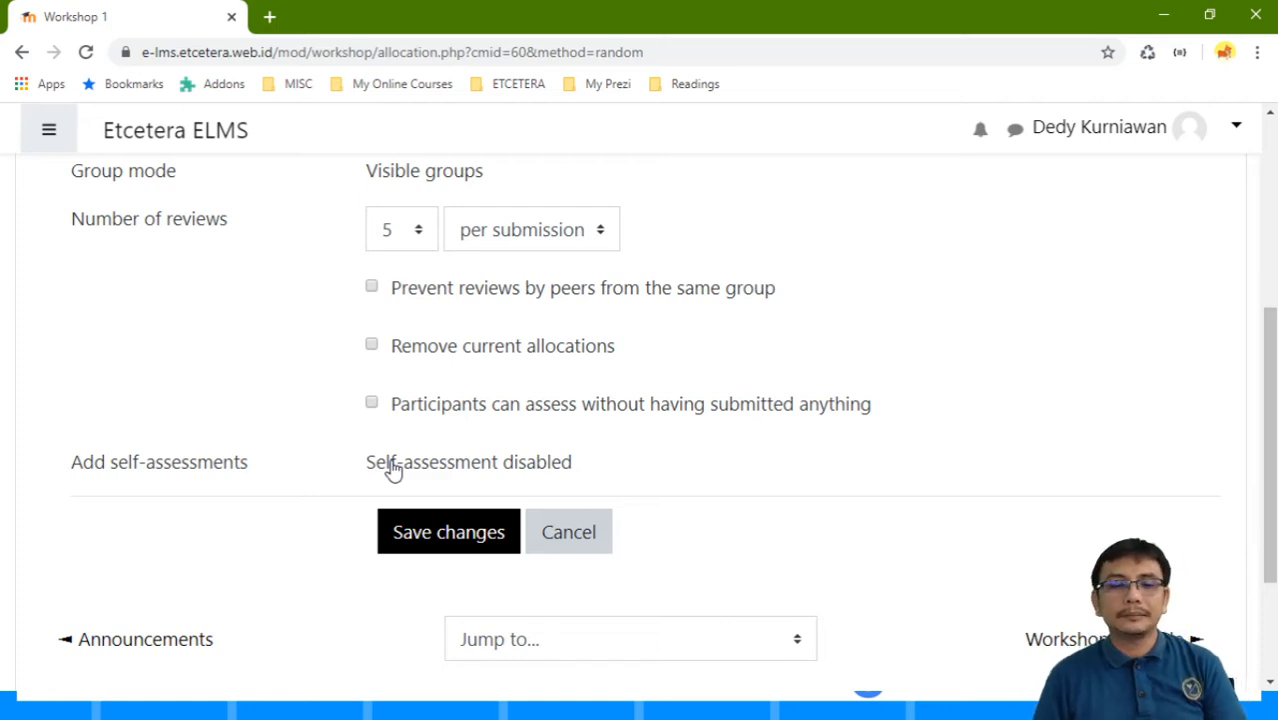
scroll(382, 379, up, 3)
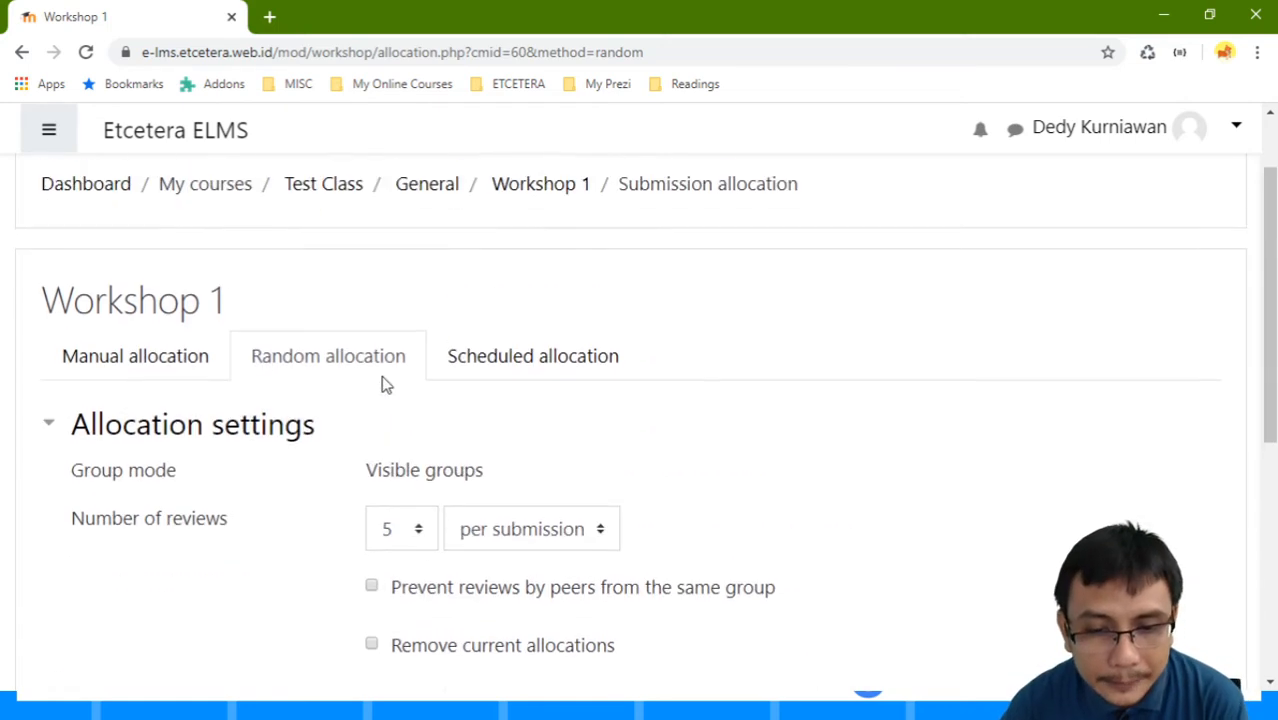
scroll(420, 440, down, 1)
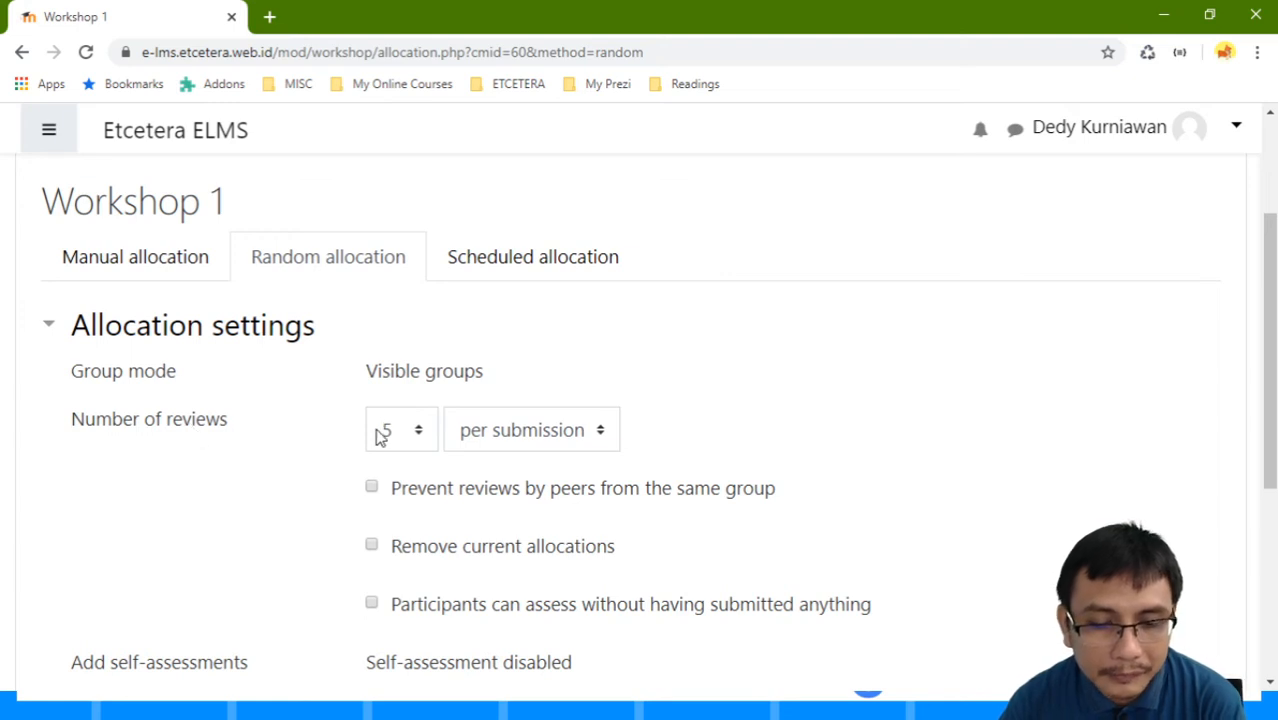
click(388, 436)
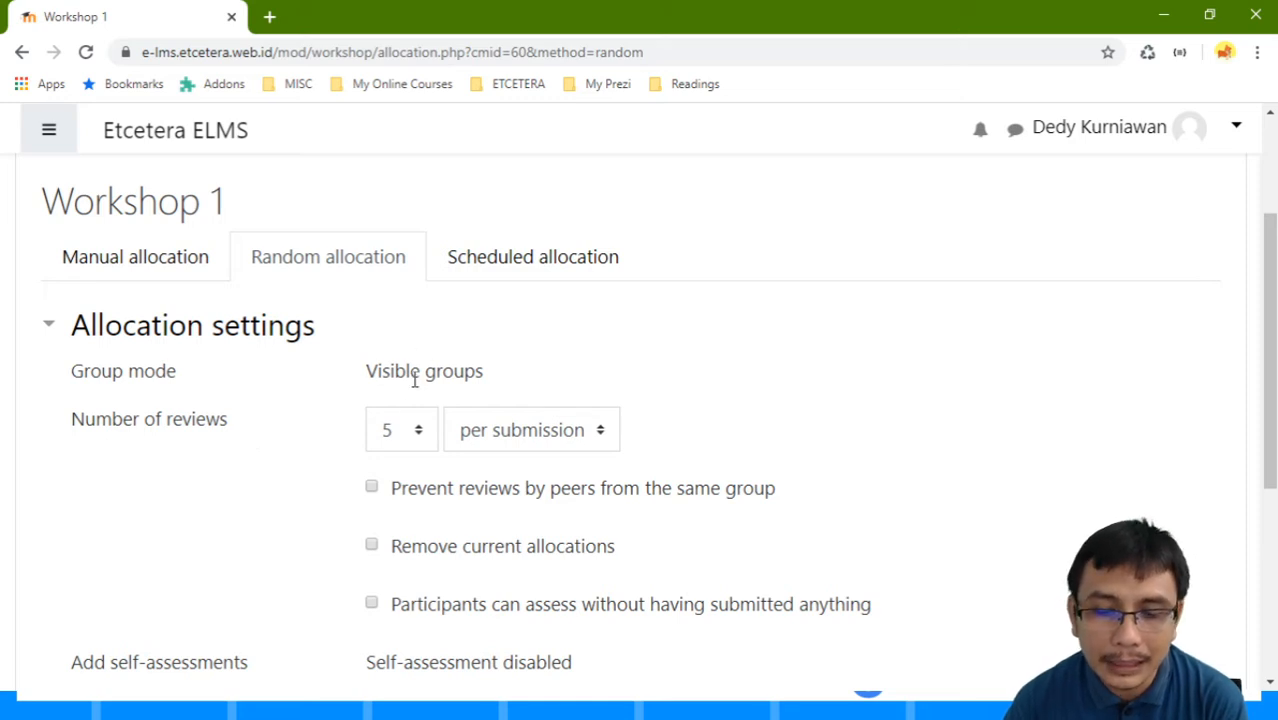
click(519, 437)
click(528, 499)
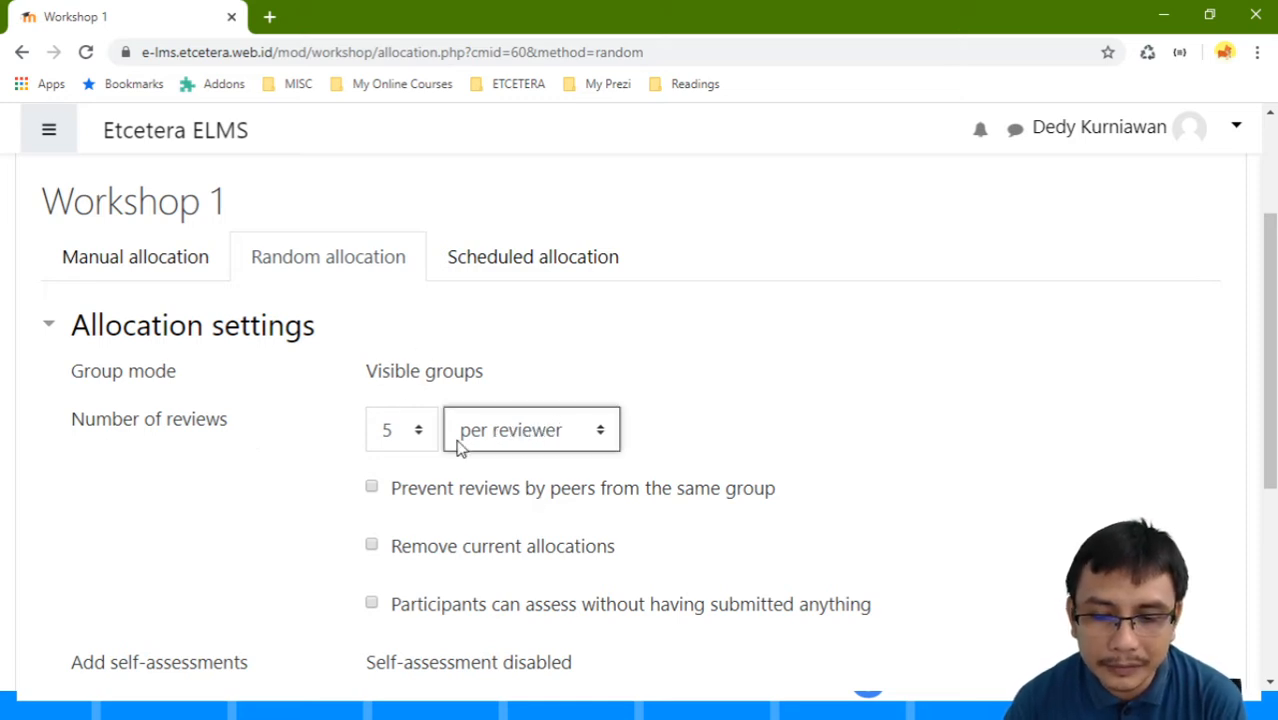
click(412, 436)
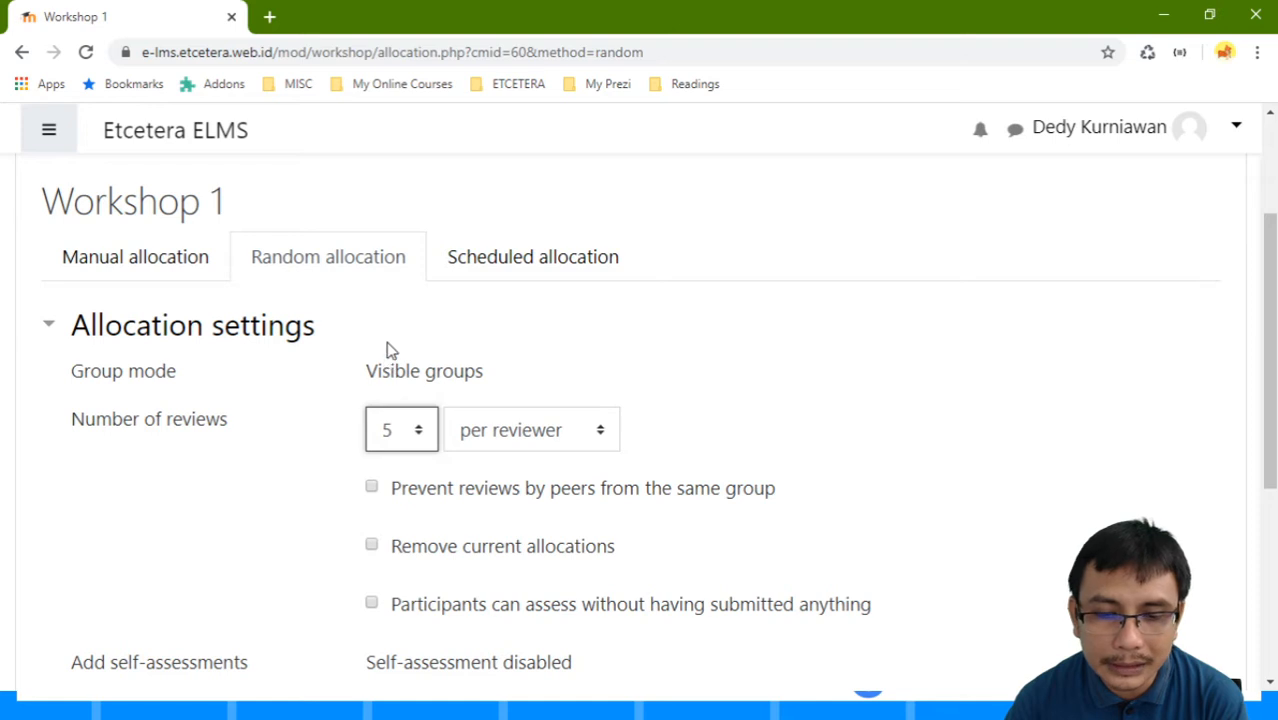
key(2)
click(279, 397)
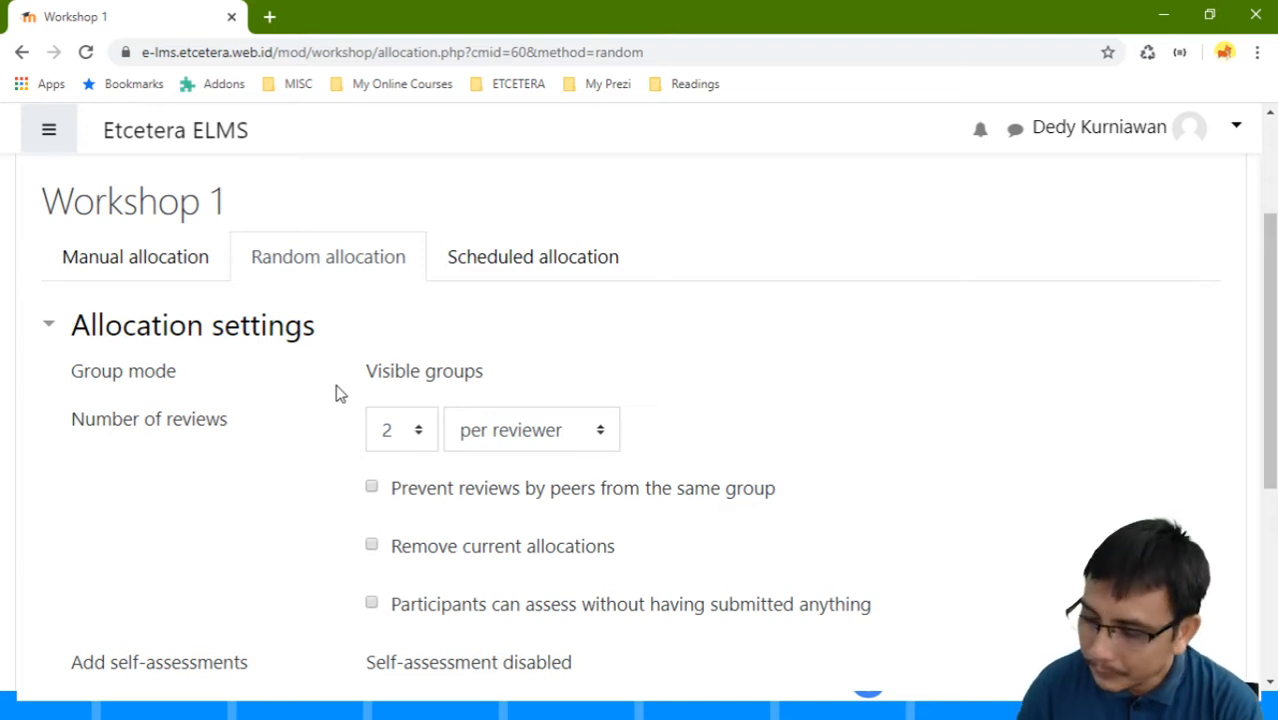
Step: Set the number of reviews per reviewer to 3 in the random allocation settings
scroll(1195, 365, down, 1)
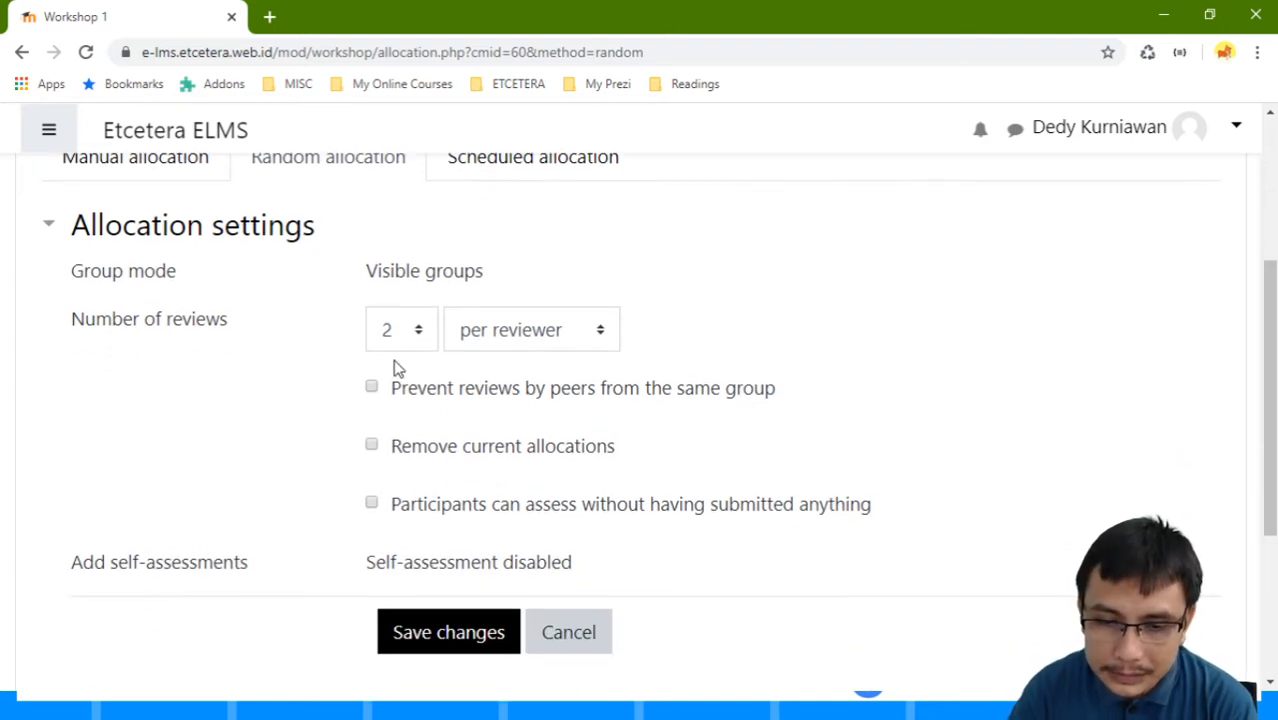
click(411, 332)
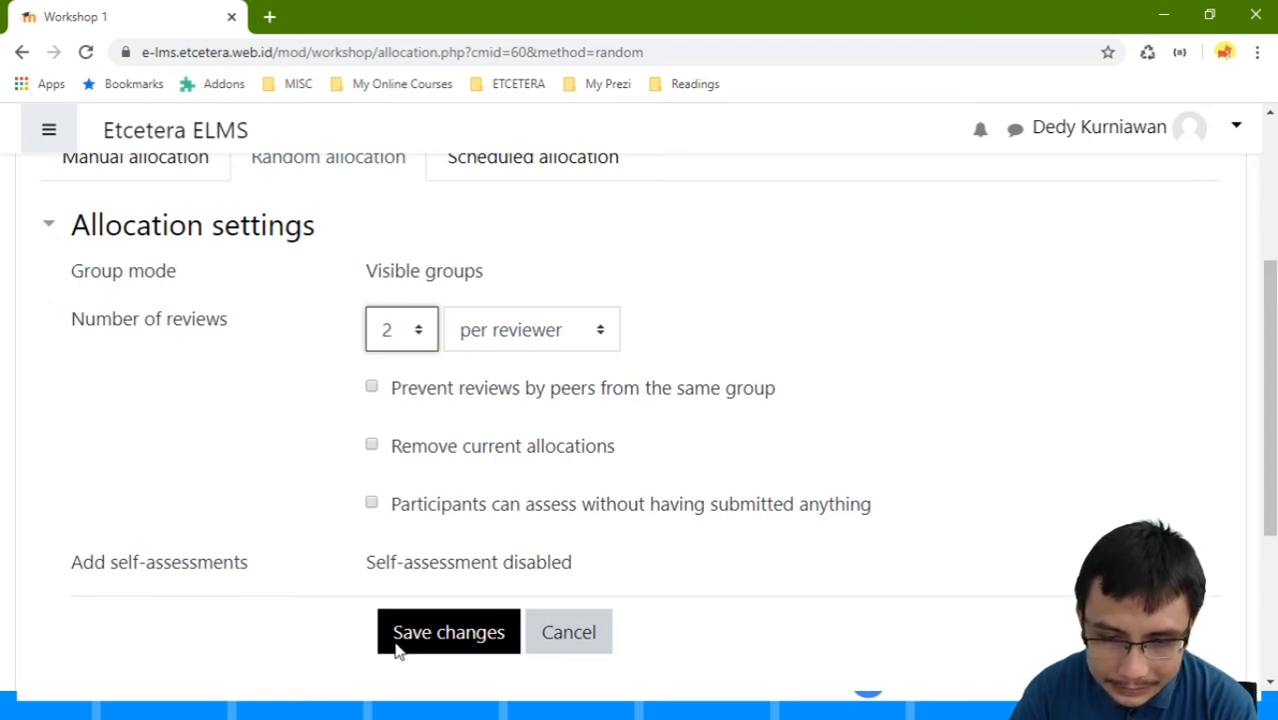
key(Down)
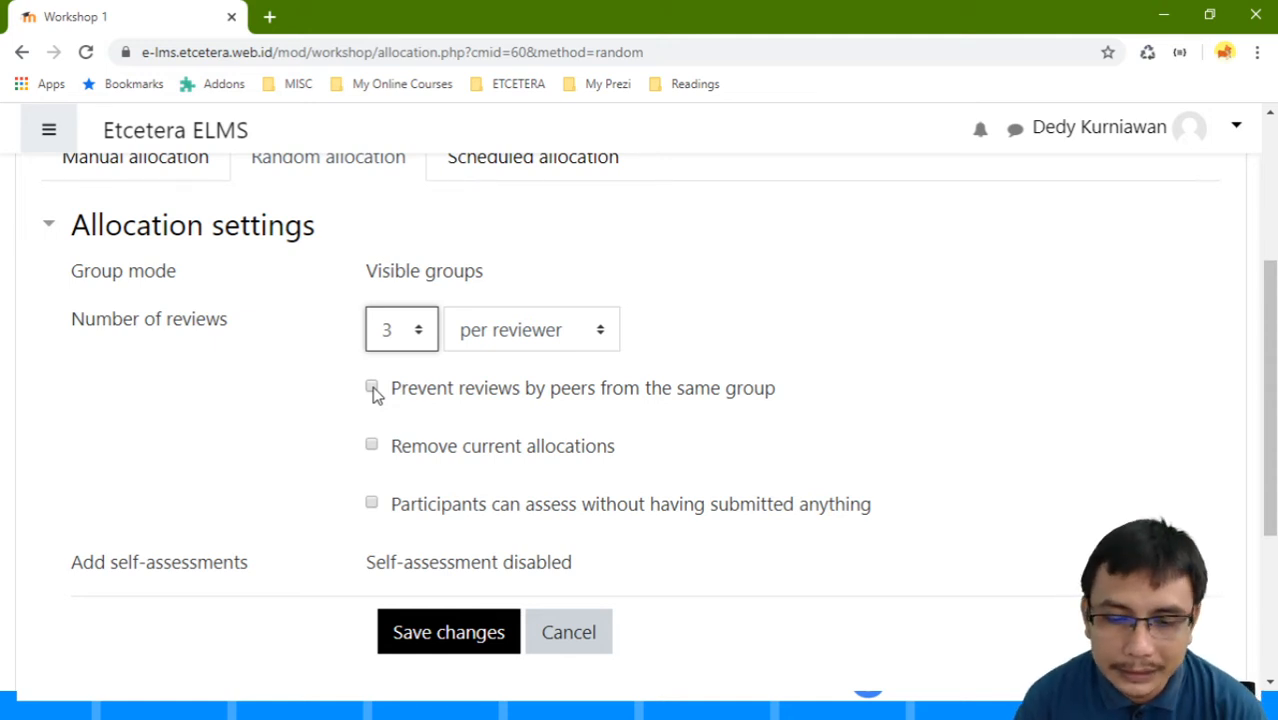
Step: Try the options for preventing reviews by peers from the same group and removing current allocations, turning each back off
scroll(372, 392, up, 2)
scroll(372, 392, down, 3)
click(371, 288)
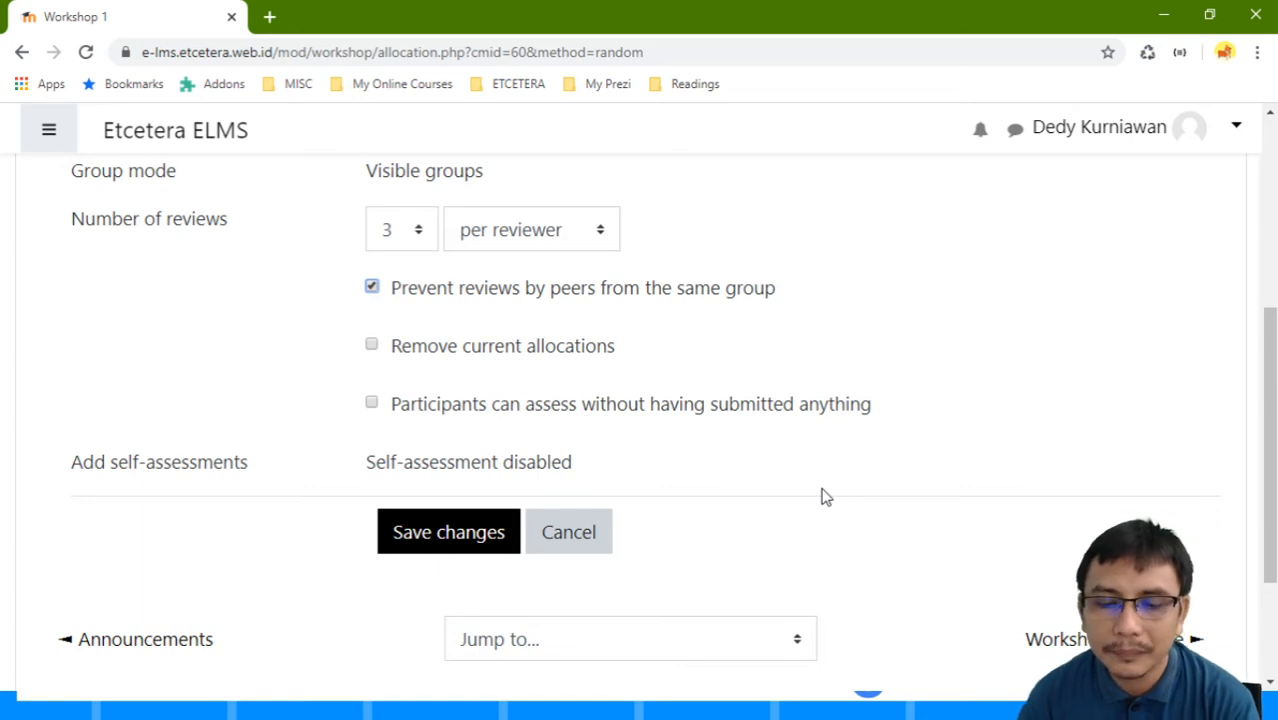
click(372, 288)
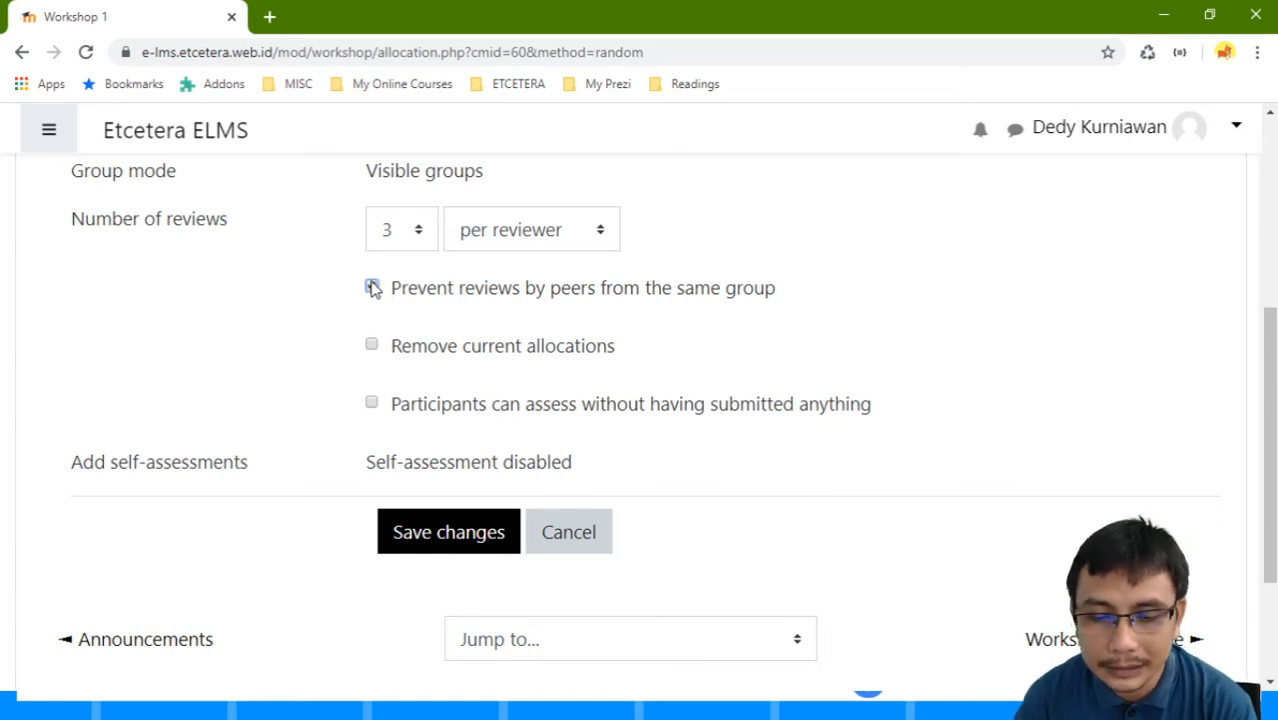
click(371, 347)
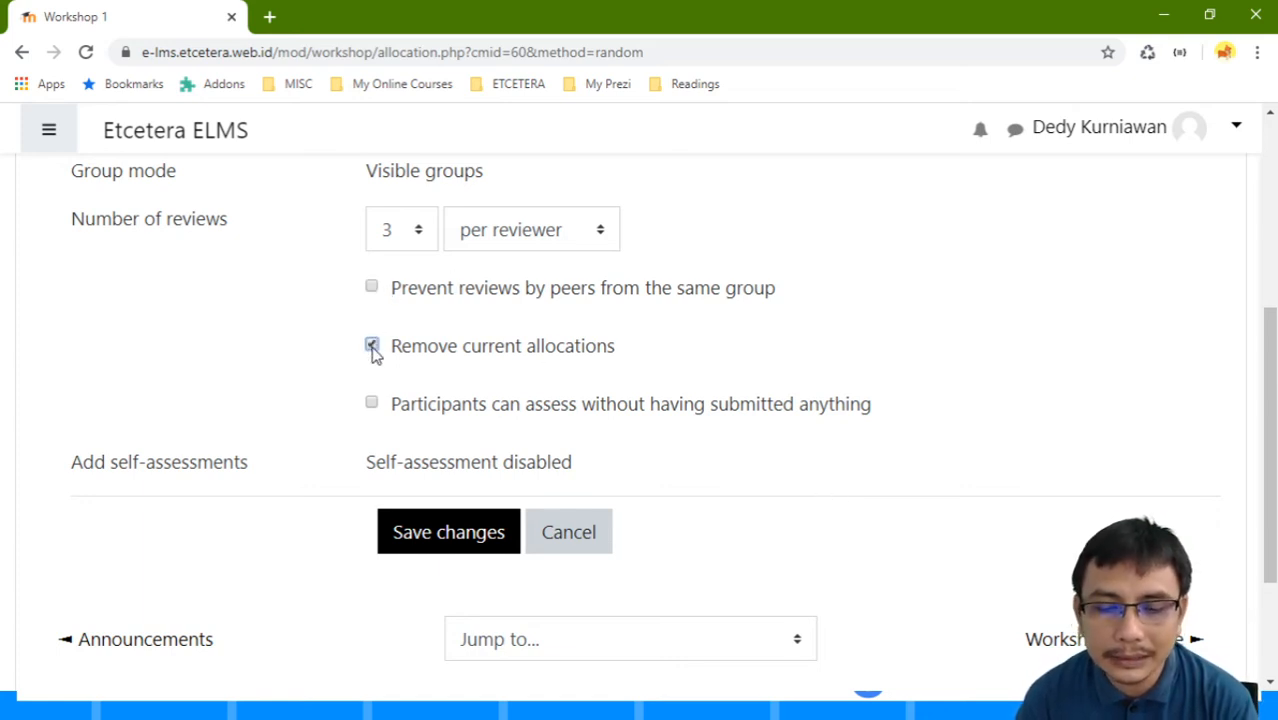
click(371, 347)
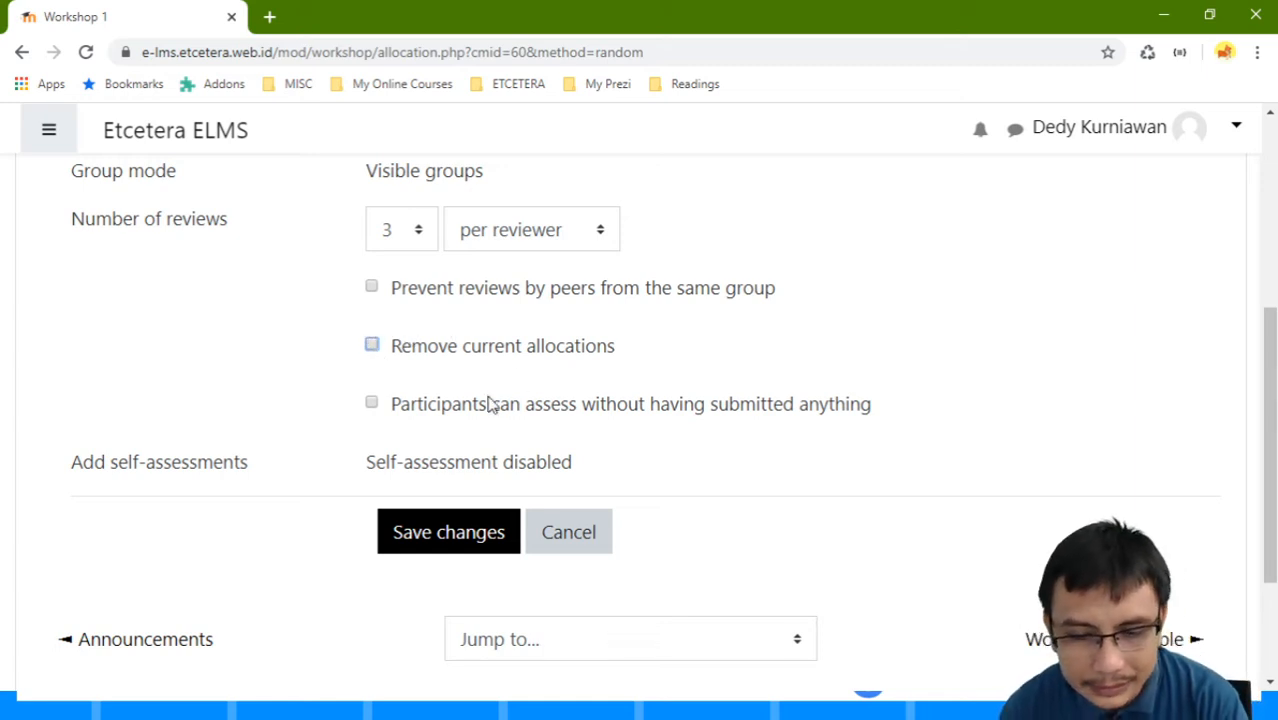
Step: Allow participants to assess without having submitted anything
click(372, 406)
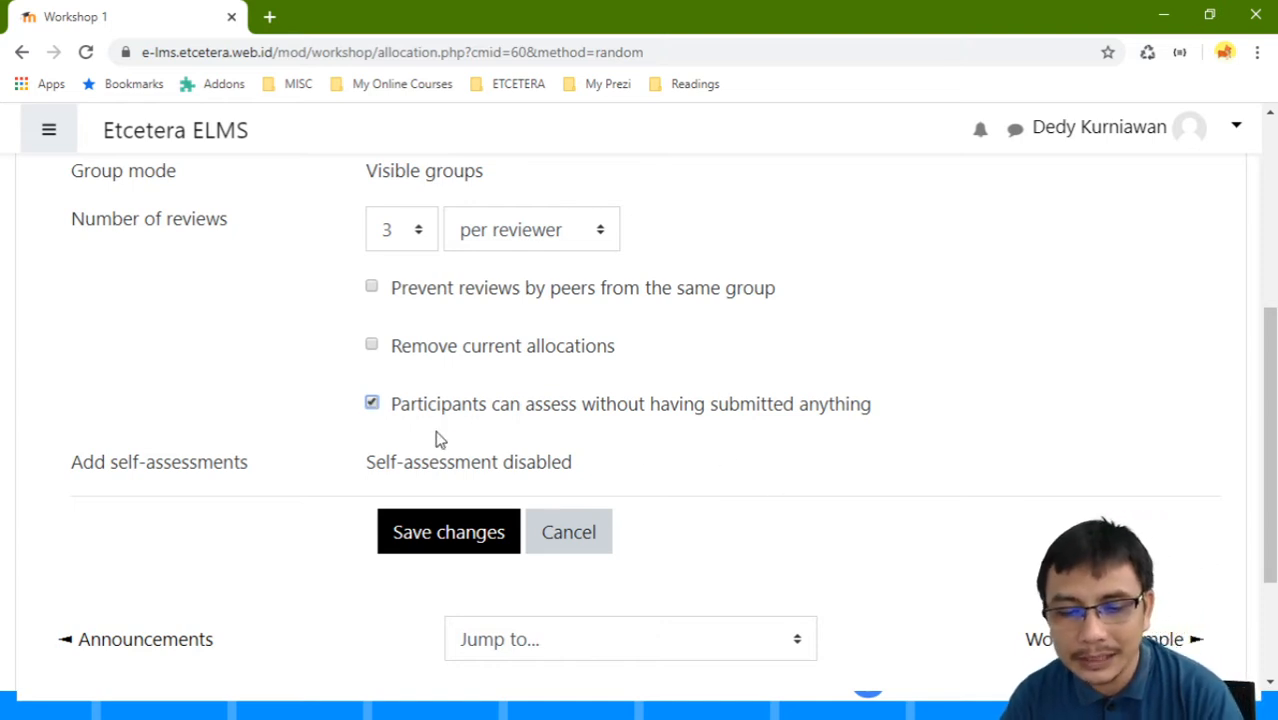
click(372, 404)
click(372, 404)
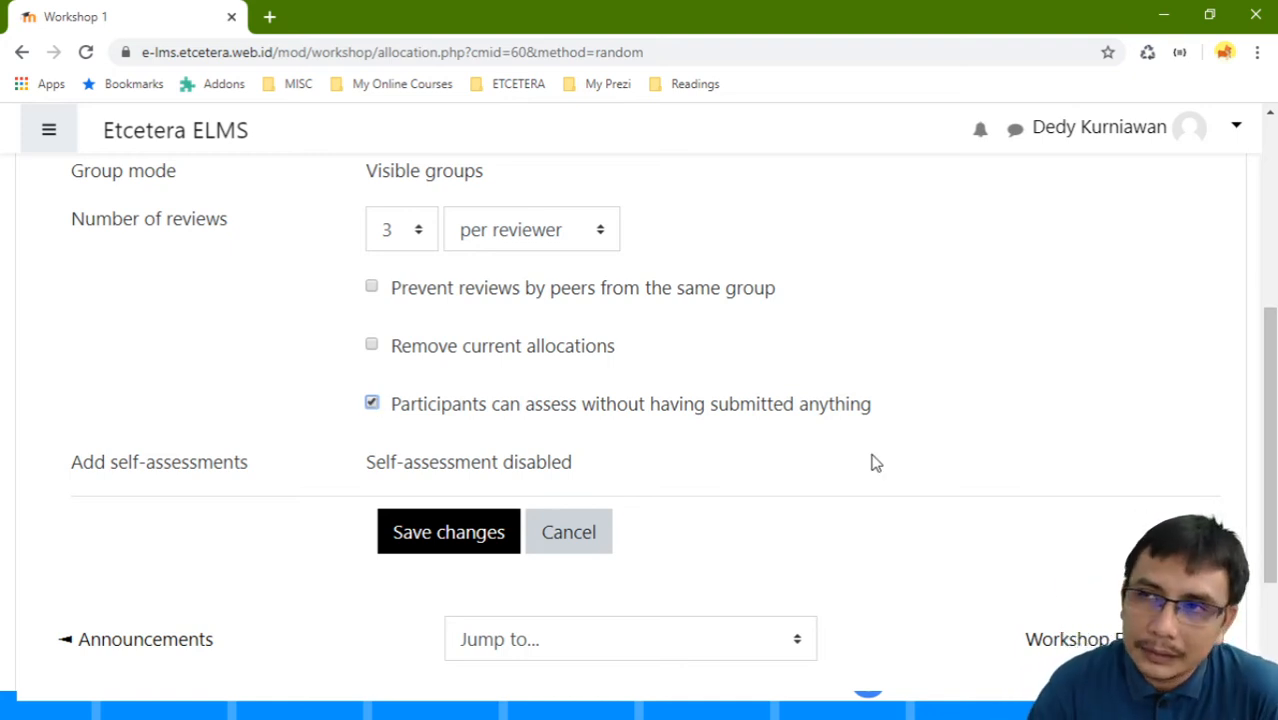
Step: Recheck the random allocation settings, including self-assessment, save them to run the allocation and continue past the result page
scroll(1045, 445, up, 3)
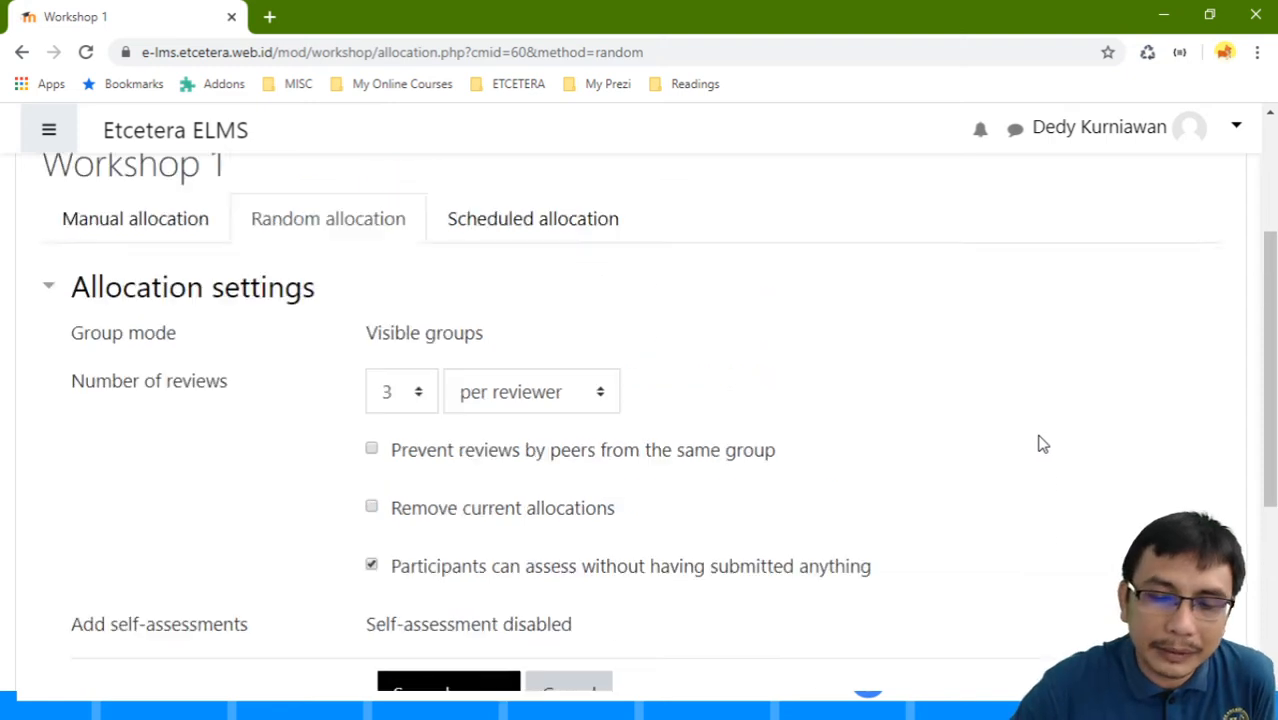
scroll(1045, 442, down, 2)
scroll(1050, 438, down, 1)
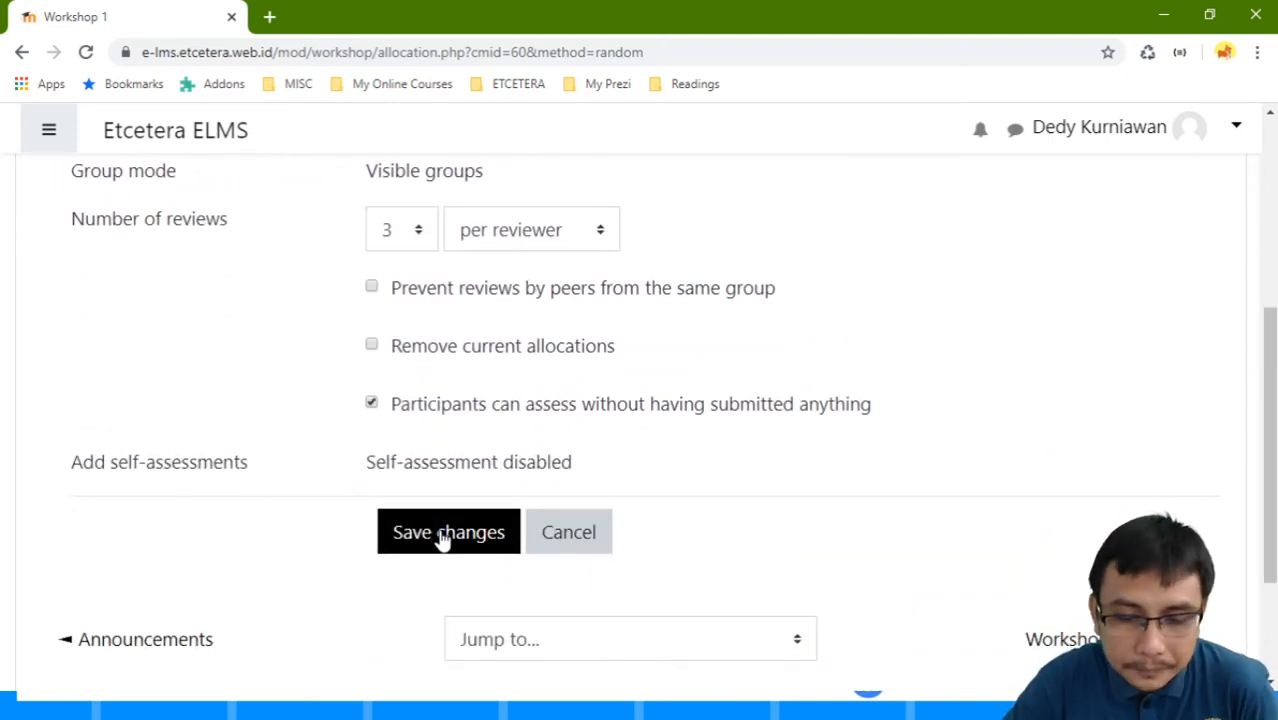
drag(596, 463, 362, 465)
click(588, 476)
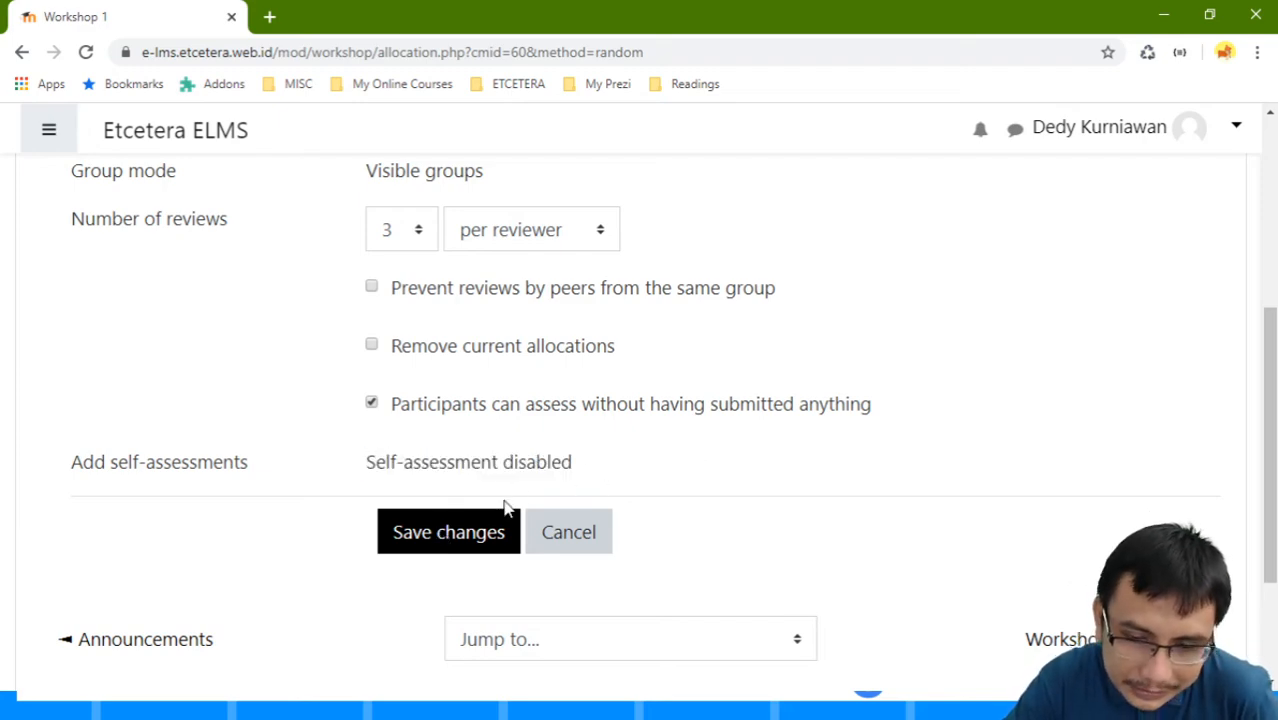
scroll(569, 470, up, 3)
scroll(569, 470, down, 3)
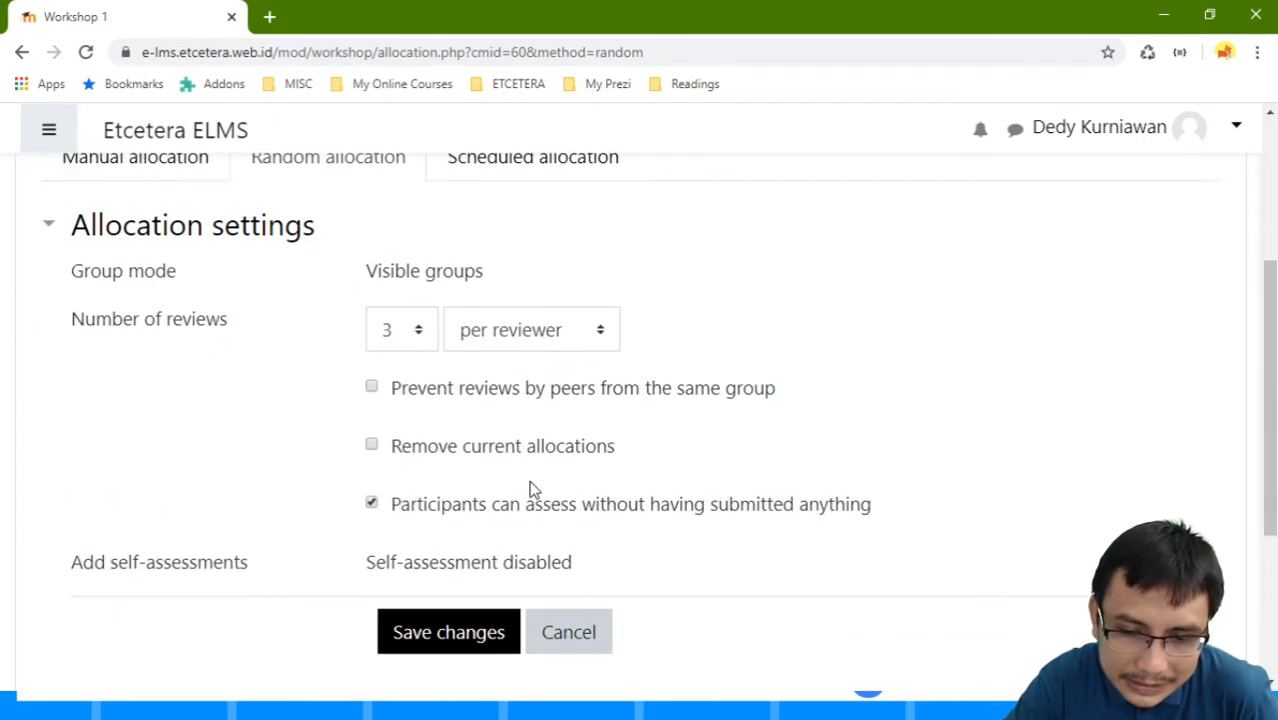
click(476, 638)
scroll(593, 508, down, 3)
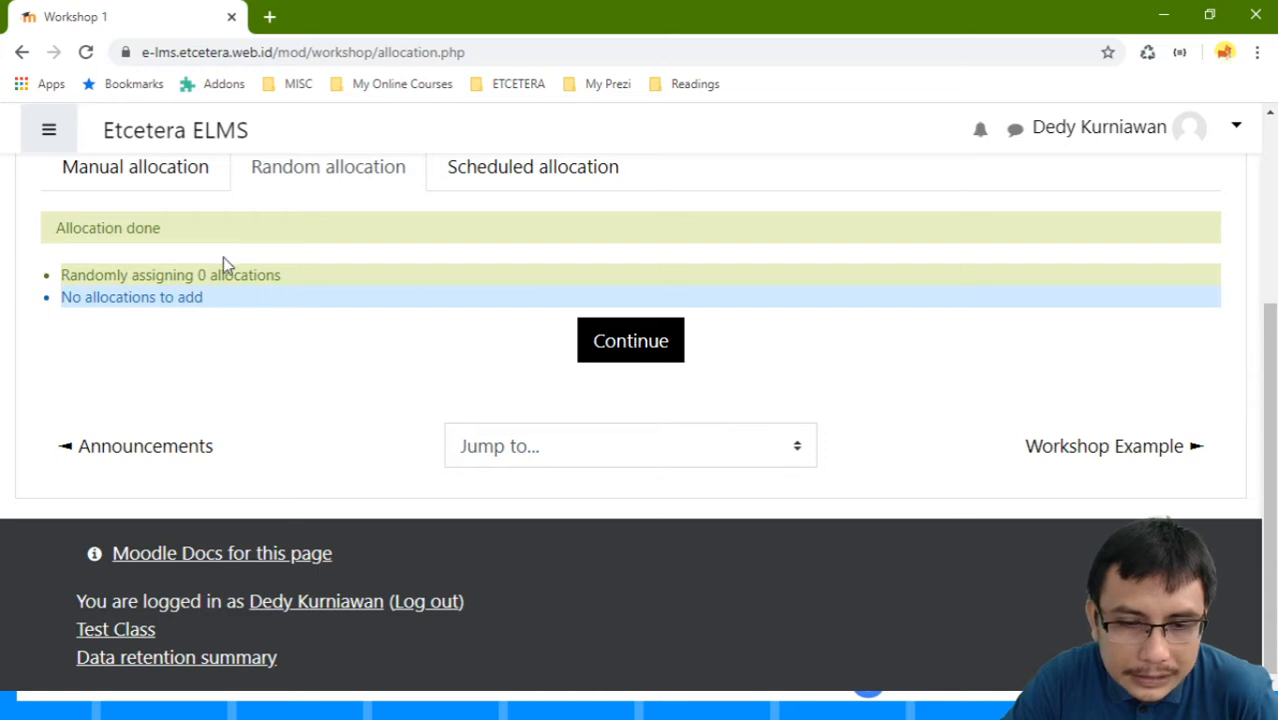
click(659, 343)
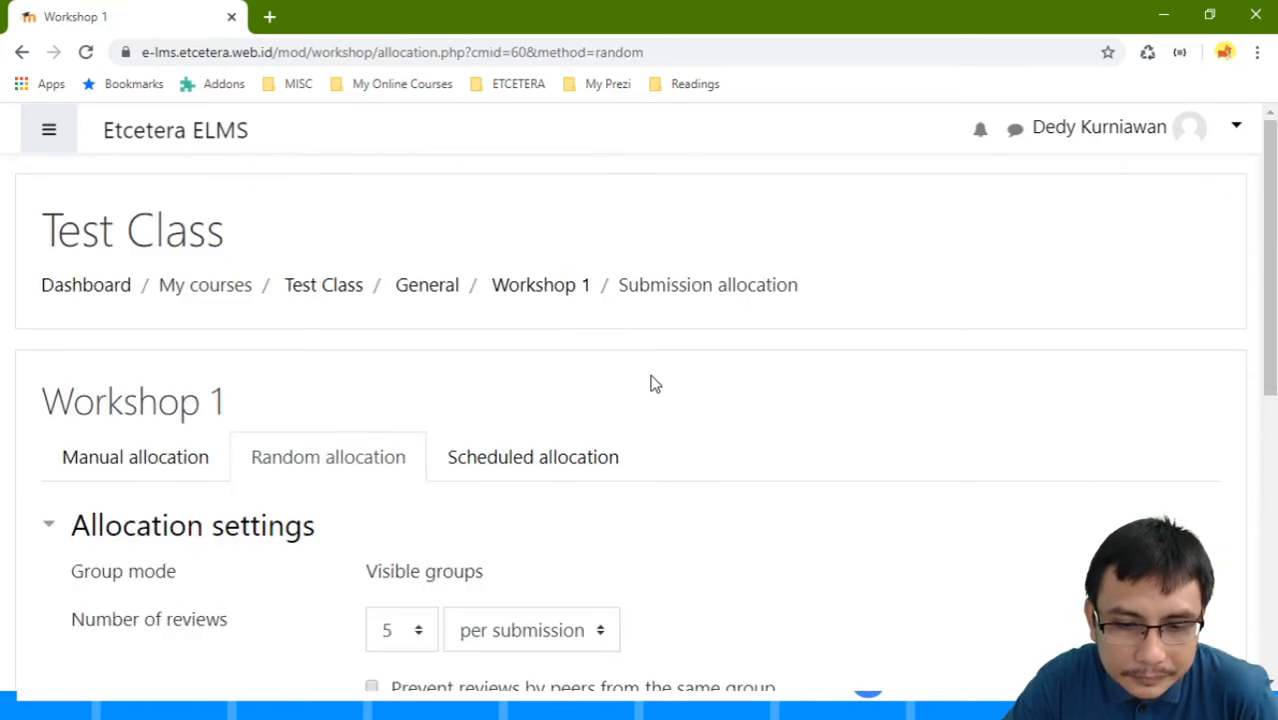
Step: Look over the random allocation settings again and check the participants' reviewer assignments under manual allocation
scroll(650, 379, down, 5)
scroll(645, 370, up, 1)
scroll(643, 367, up, 3)
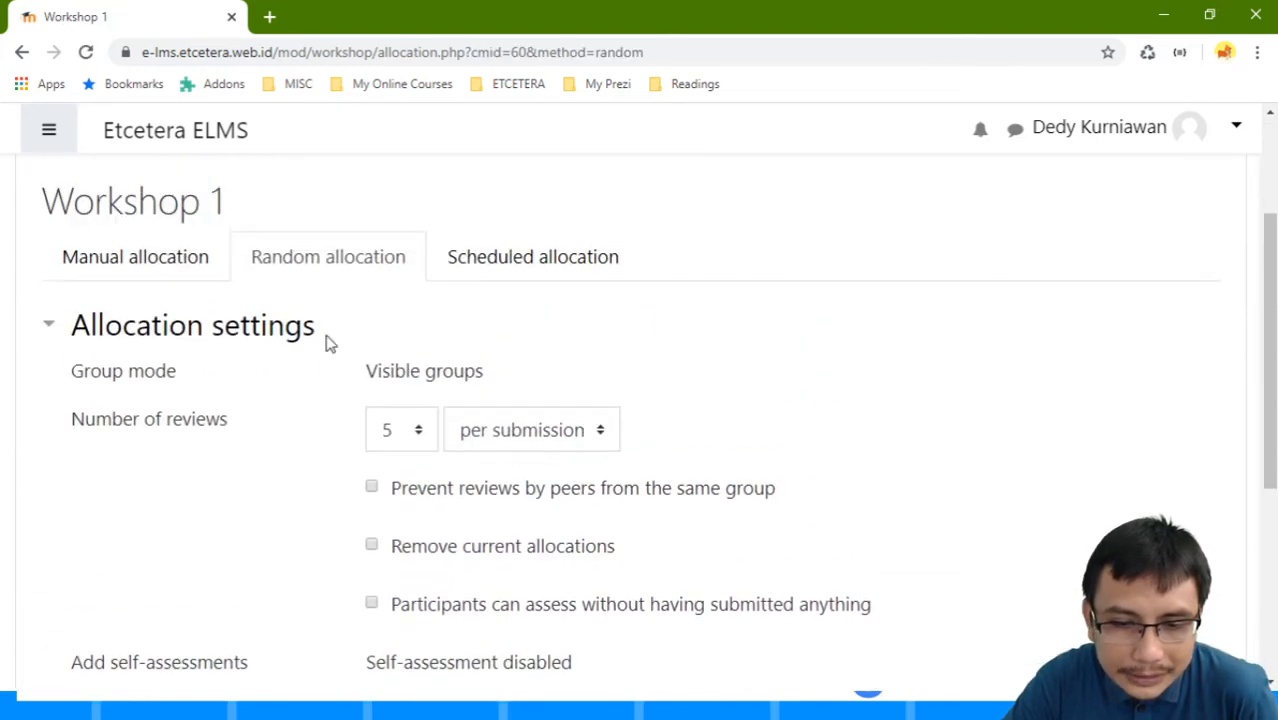
click(165, 259)
scroll(777, 345, down, 6)
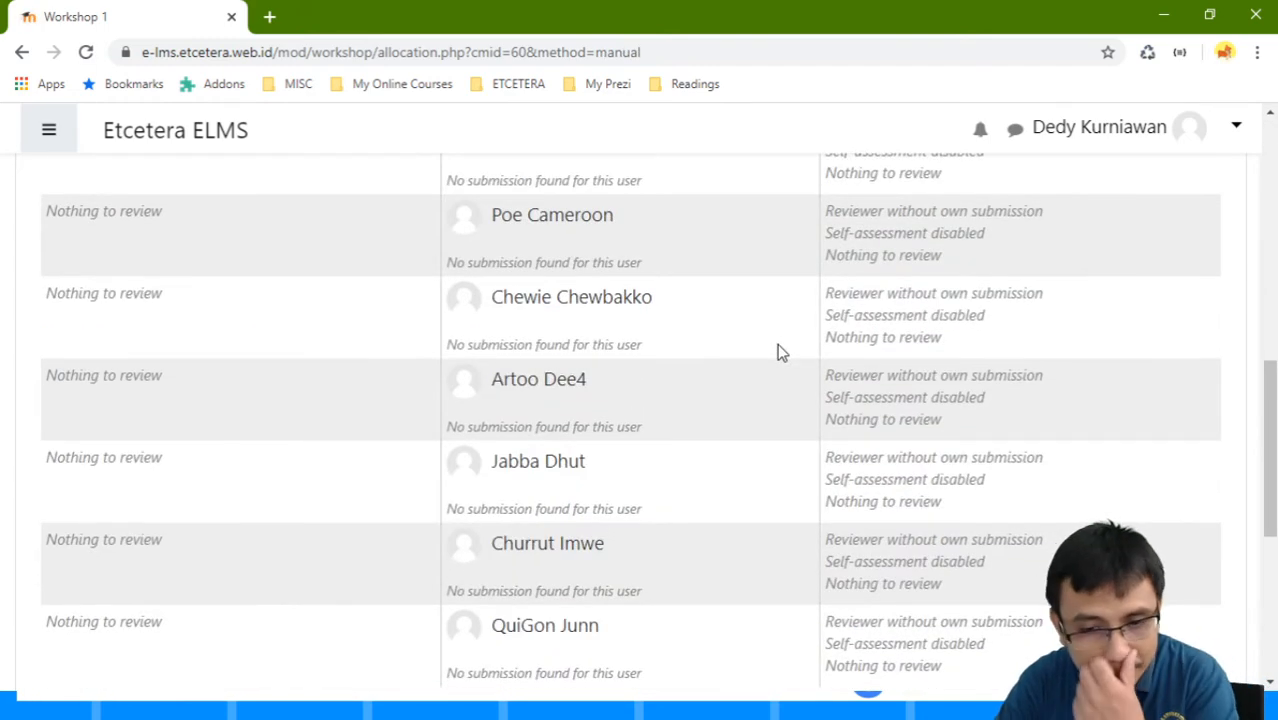
Step: Go back to the random allocation settings and look over the number of reviews, the review options and self-assessment
scroll(777, 343, up, 5)
scroll(470, 320, up, 3)
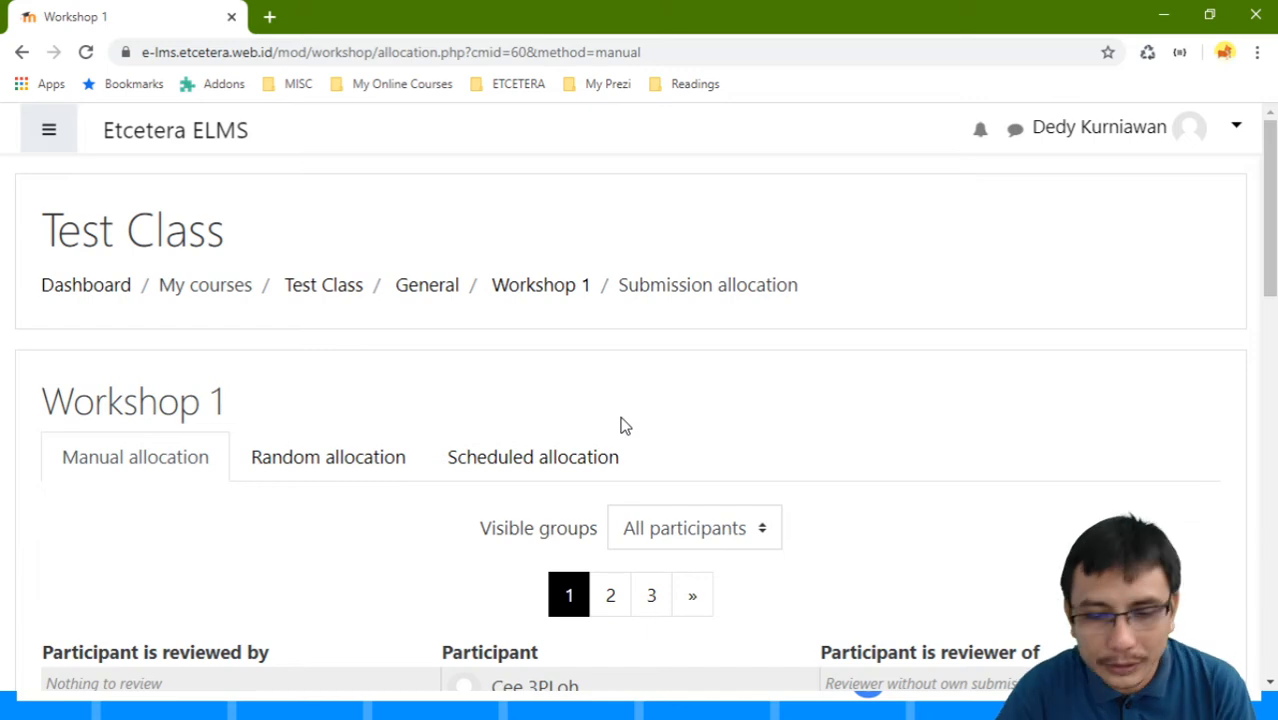
click(344, 463)
scroll(508, 462, down, 5)
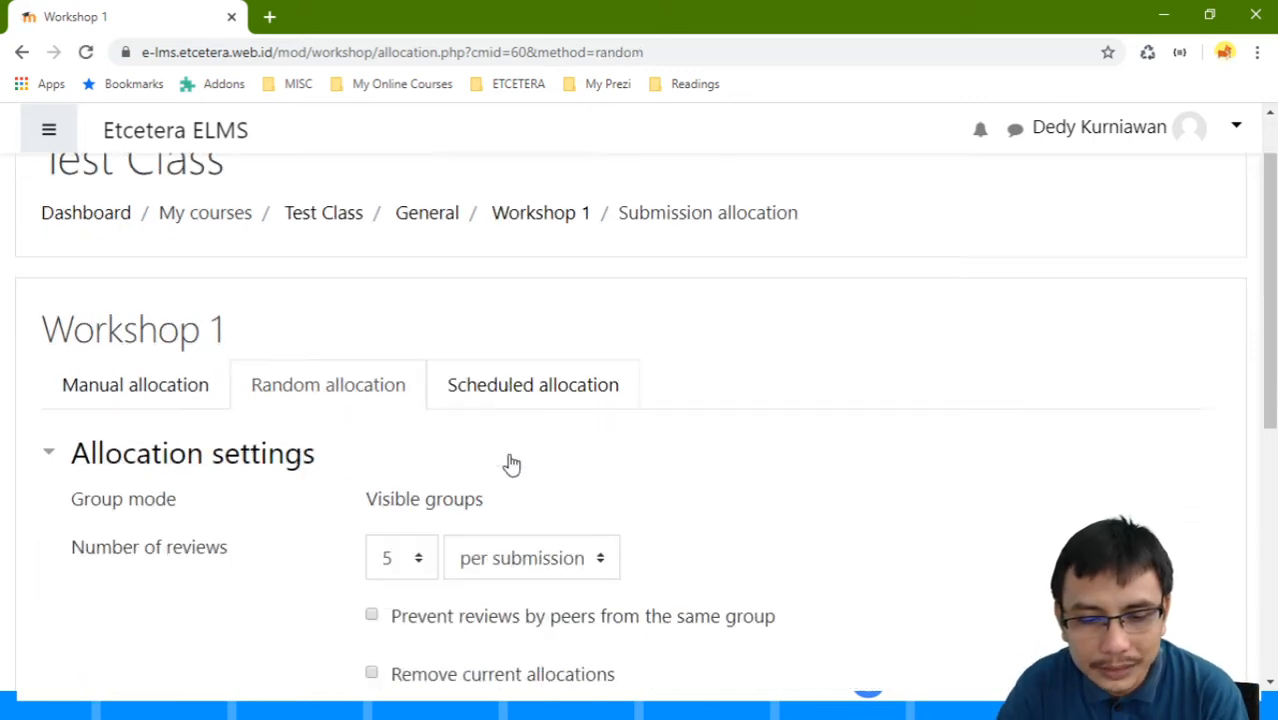
scroll(505, 460, up, 4)
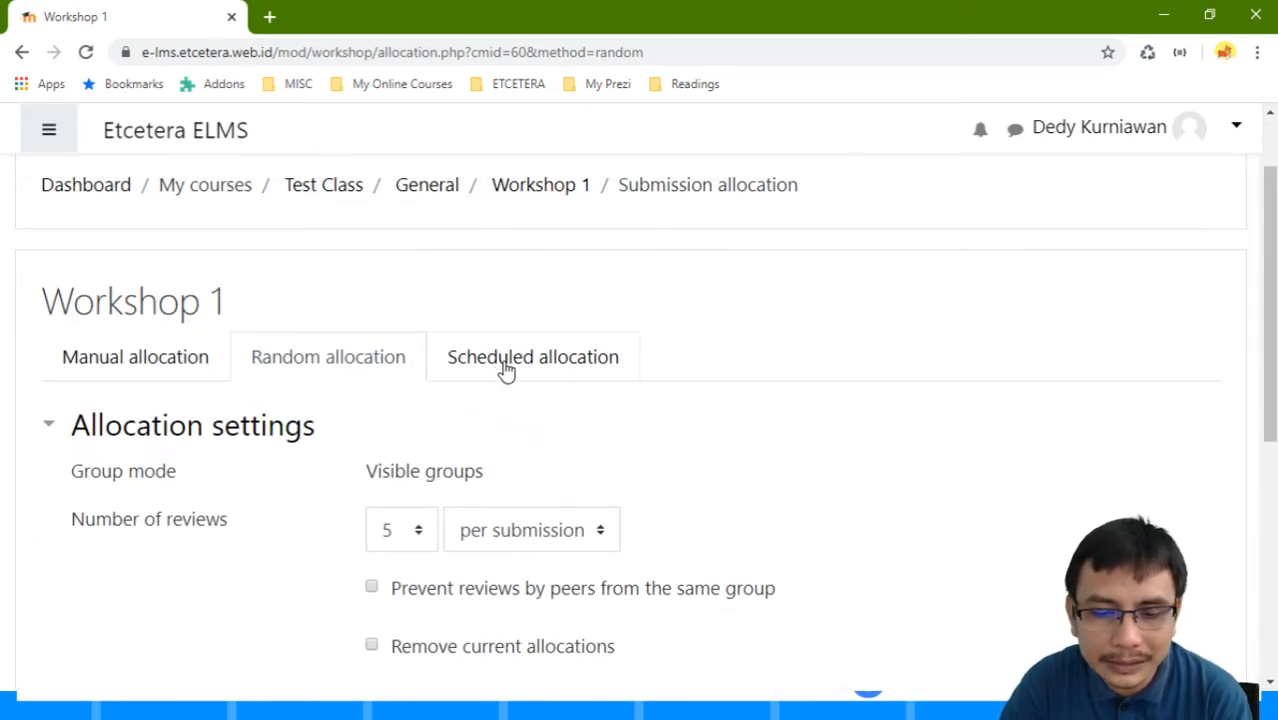
scroll(505, 365, down, 2)
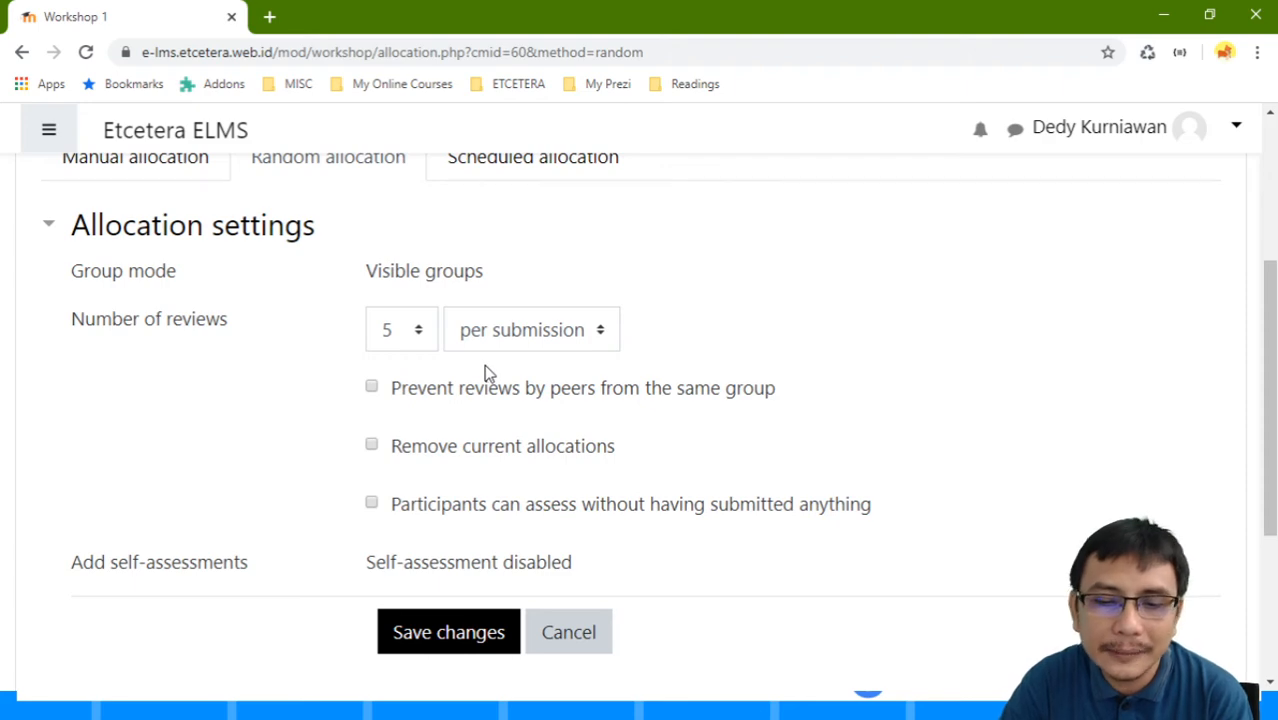
scroll(485, 371, up, 2)
scroll(550, 383, down, 3)
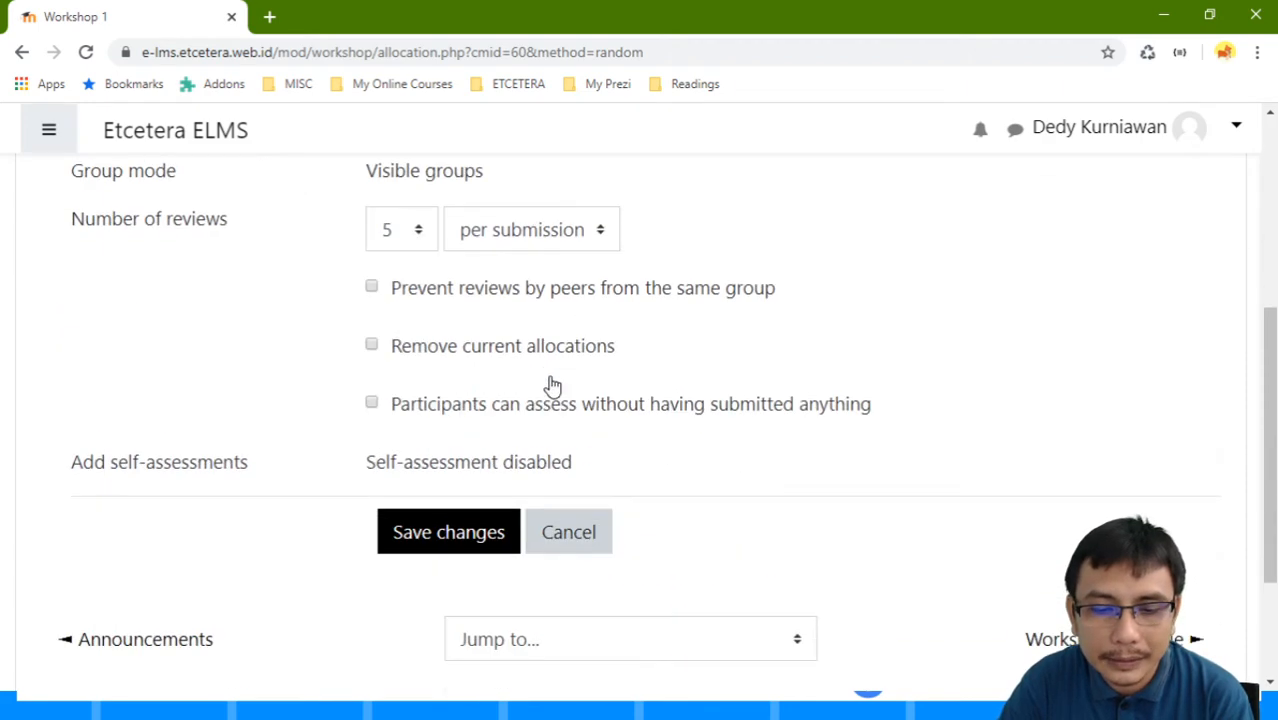
scroll(405, 300, up, 3)
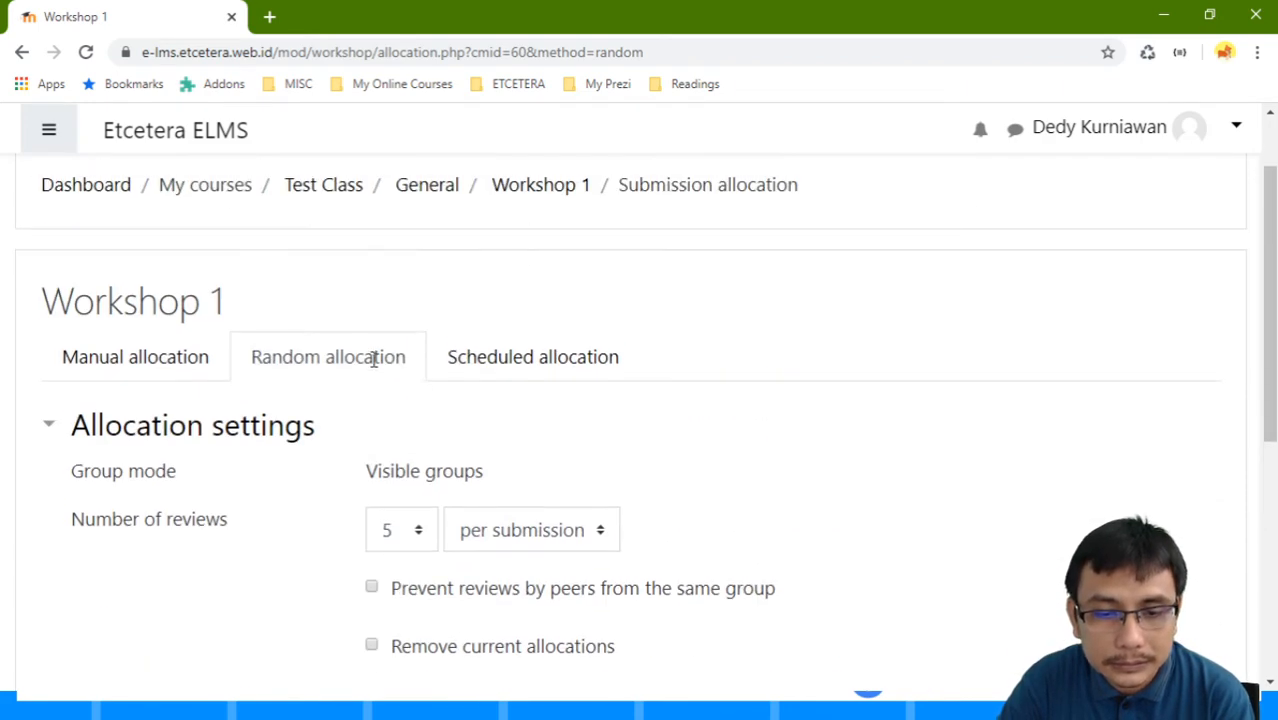
scroll(420, 380, down, 3)
scroll(489, 331, up, 3)
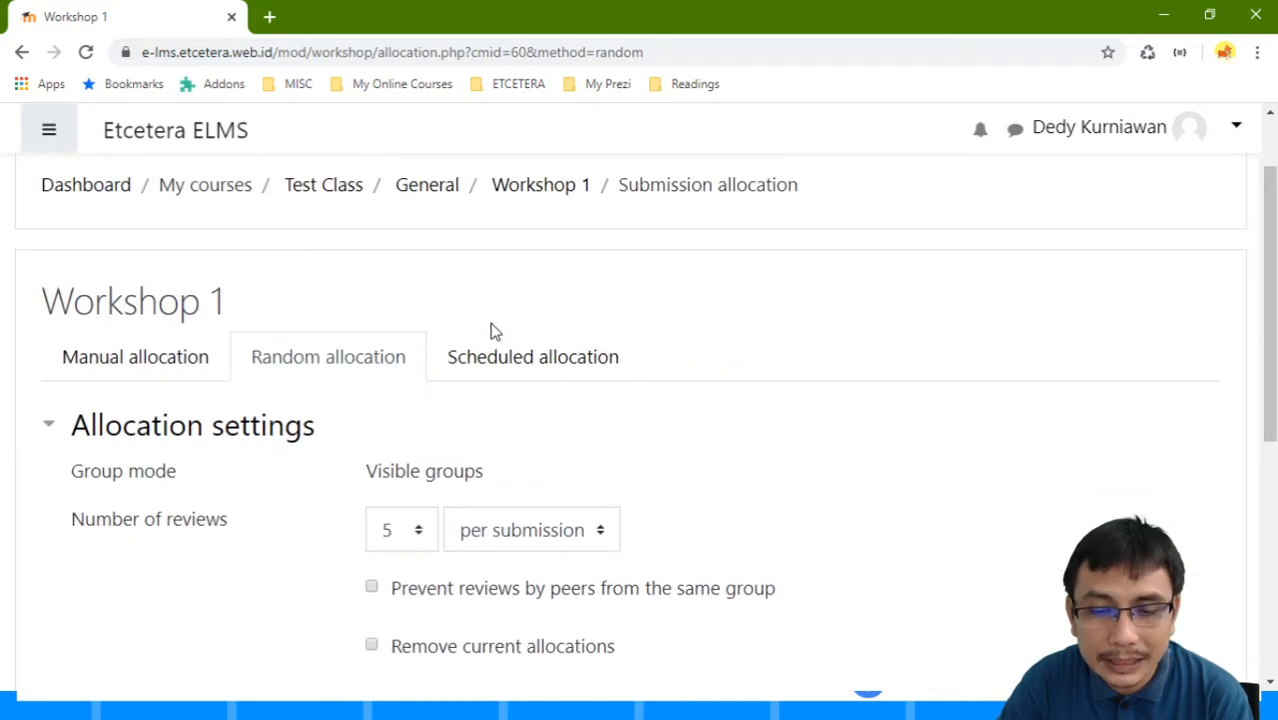
Step: Open the scheduled allocation method and examine its automatic allocation option, current status and allocation settings
click(535, 362)
scroll(538, 376, down, 5)
scroll(545, 383, up, 2)
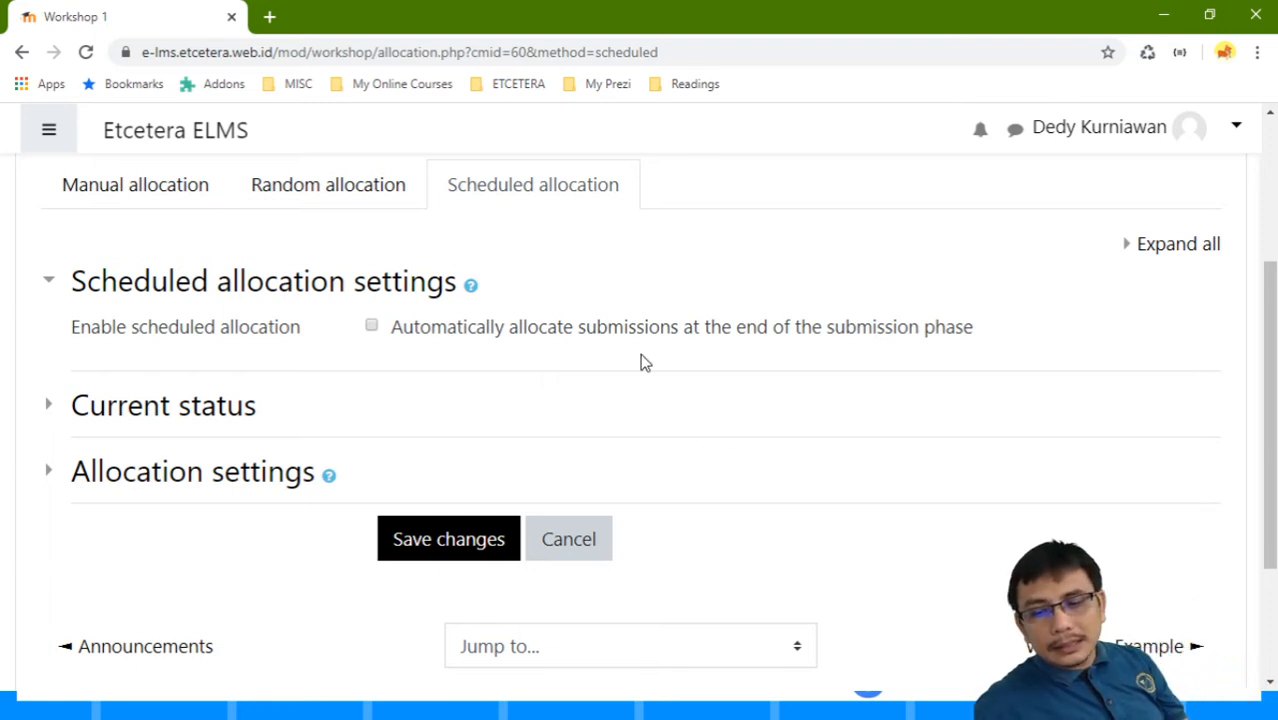
click(210, 412)
click(210, 410)
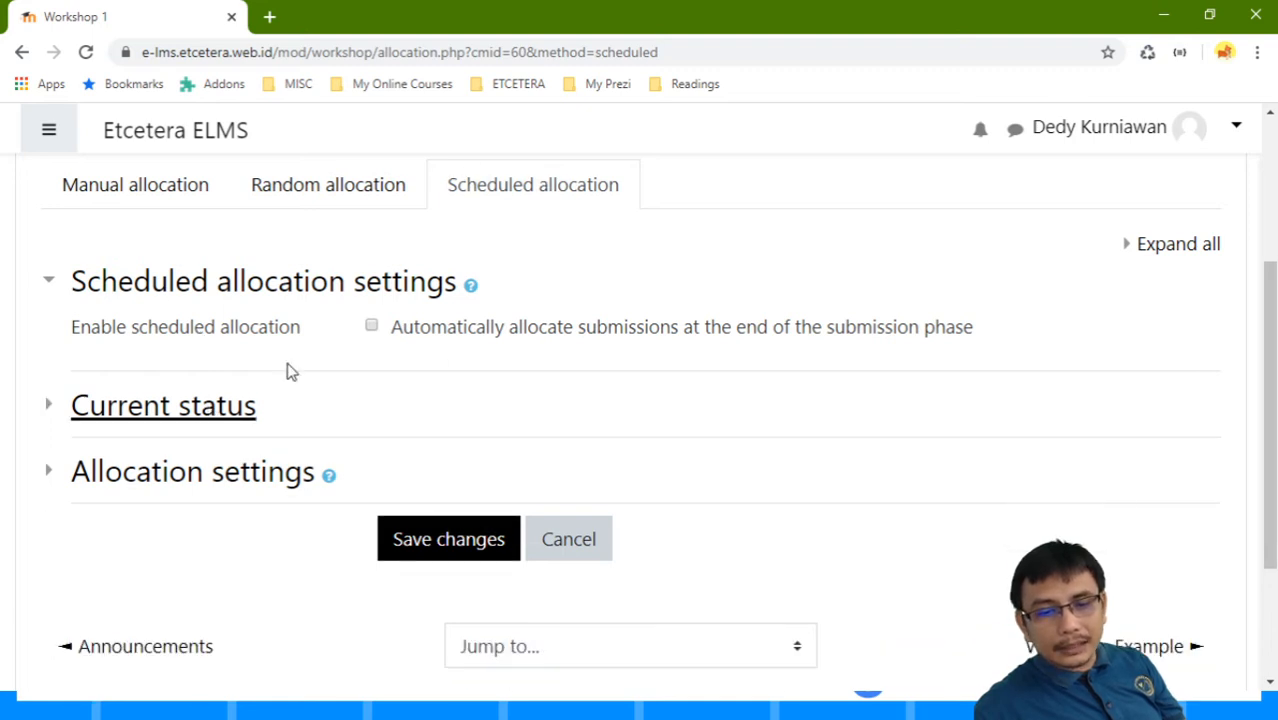
click(203, 472)
scroll(200, 471, down, 3)
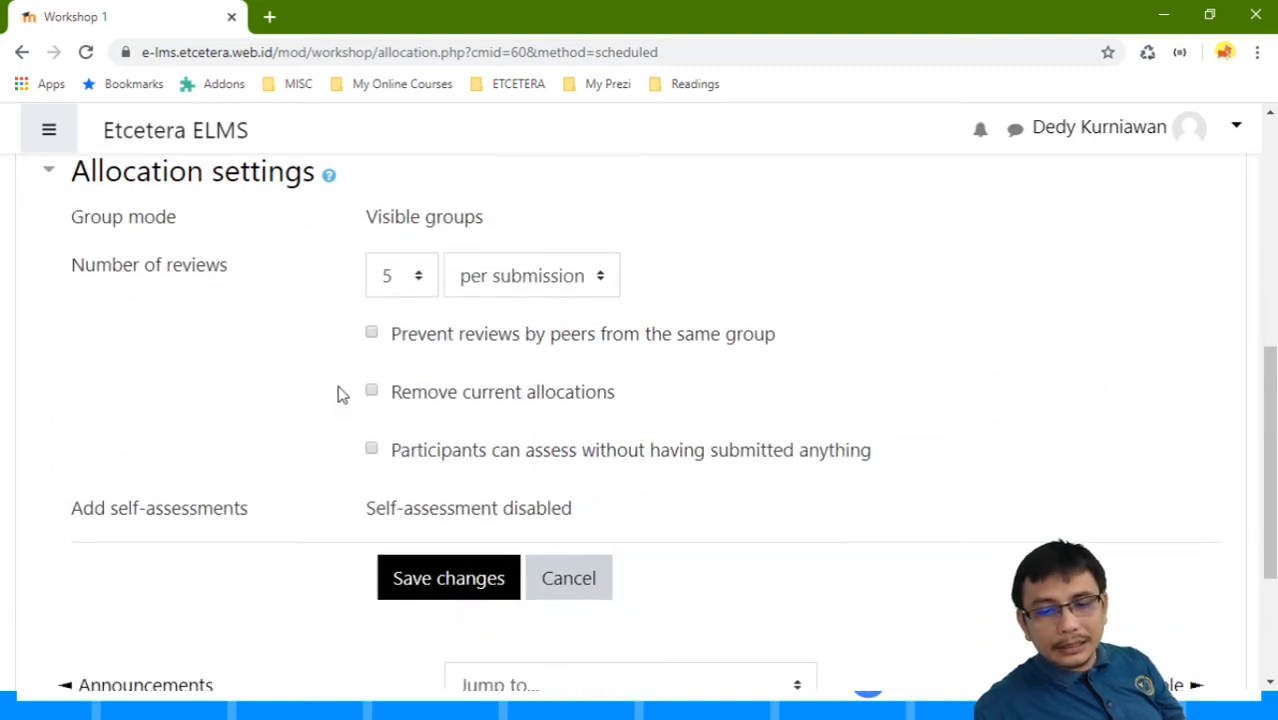
scroll(336, 397, up, 3)
scroll(336, 397, up, 1)
scroll(334, 397, down, 2)
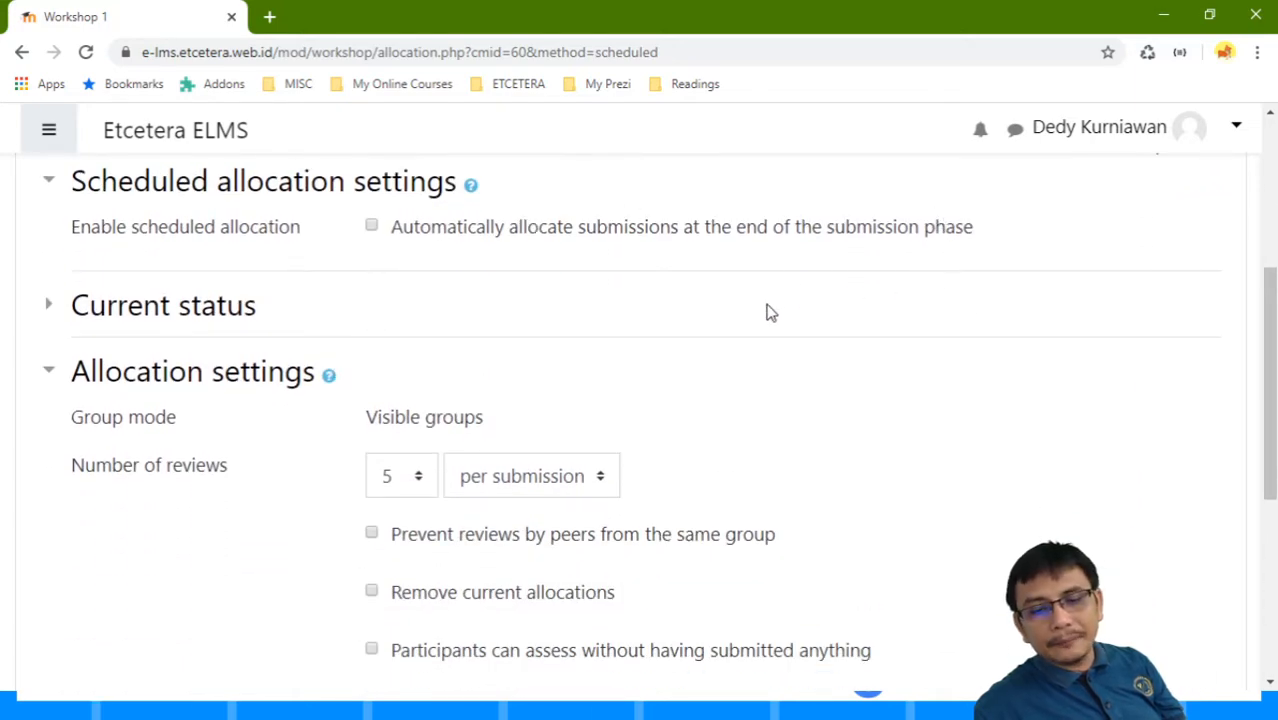
scroll(768, 310, down, 1)
scroll(766, 320, up, 3)
scroll(499, 396, down, 3)
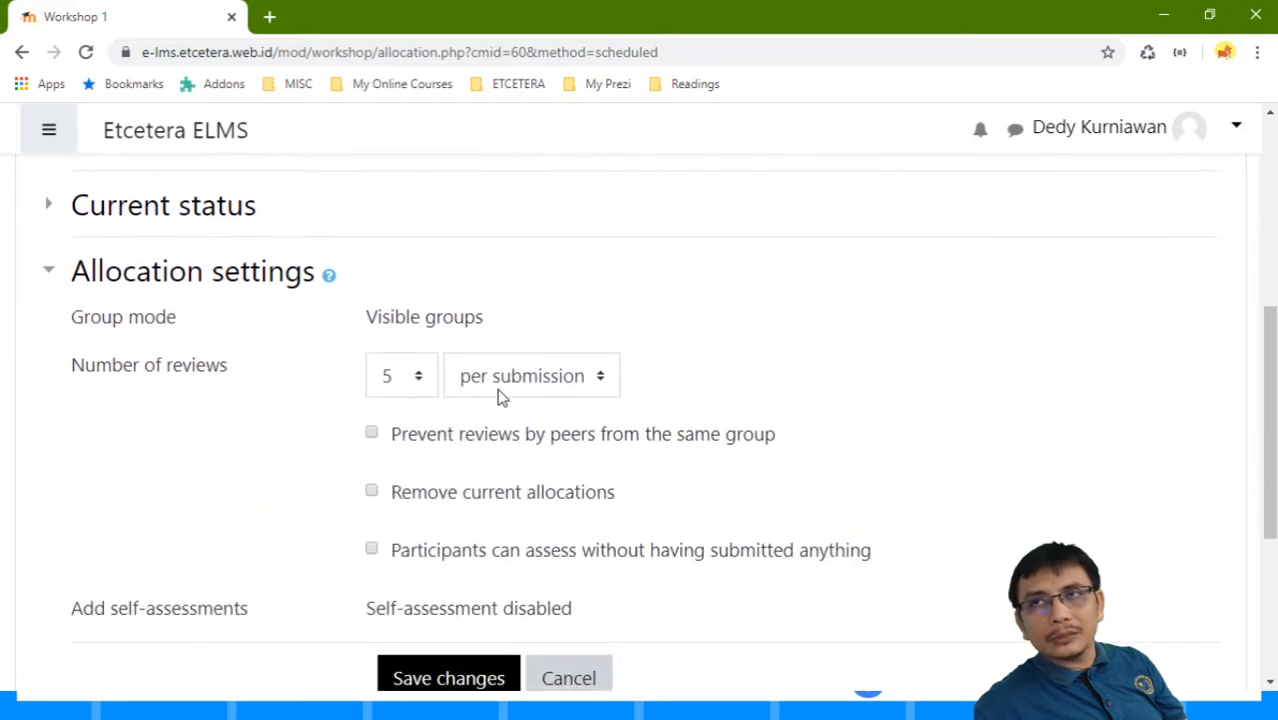
scroll(497, 400, up, 2)
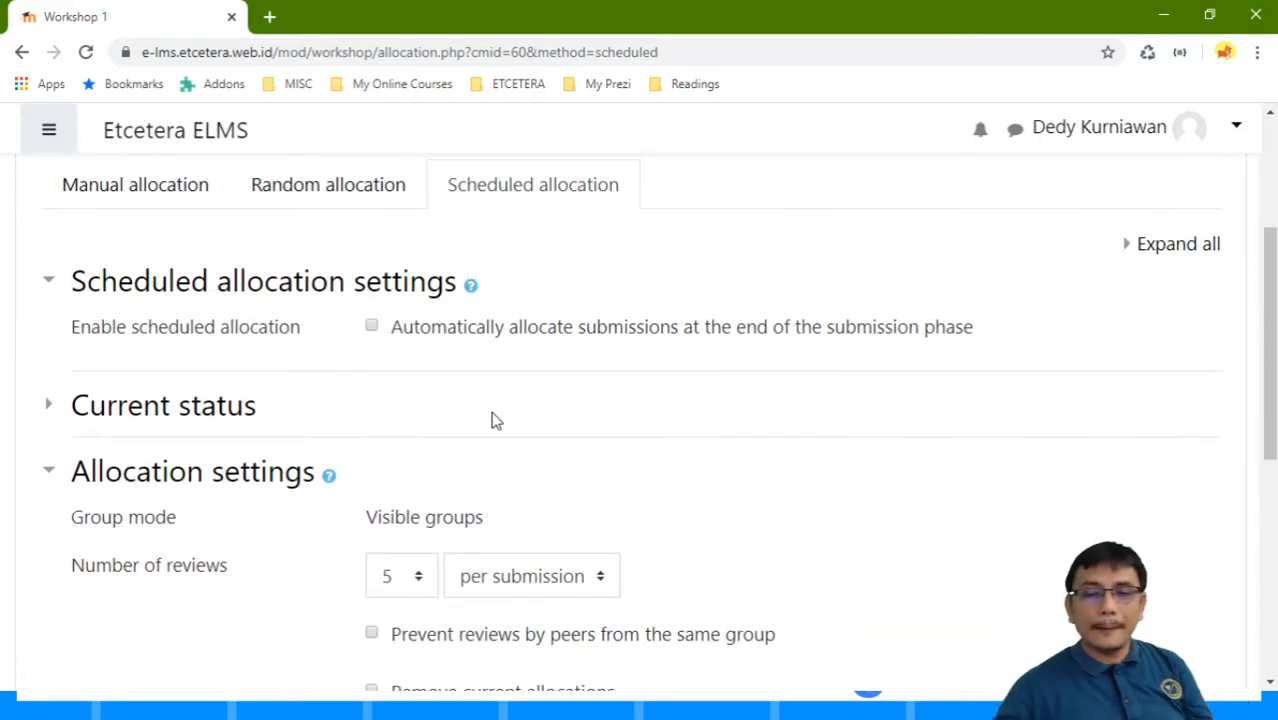
Step: Compare the scheduled allocation page with the random allocation settings
click(291, 198)
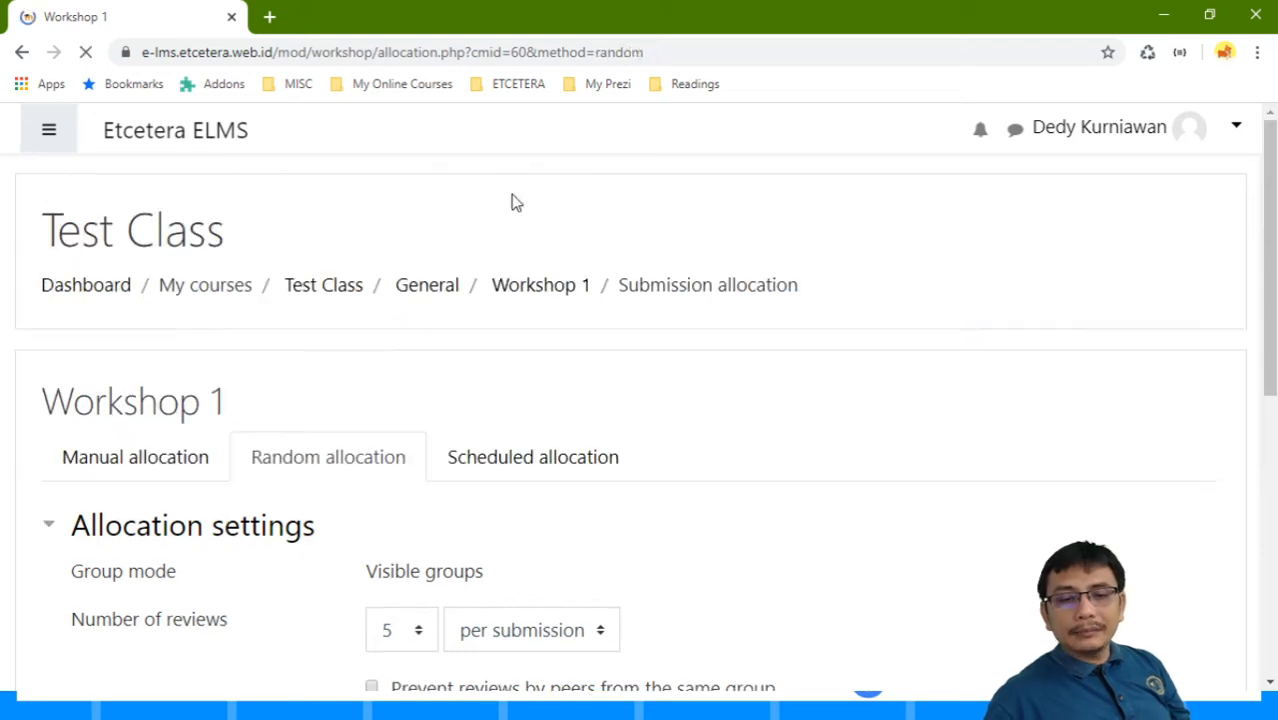
scroll(427, 350, down, 5)
scroll(436, 336, up, 4)
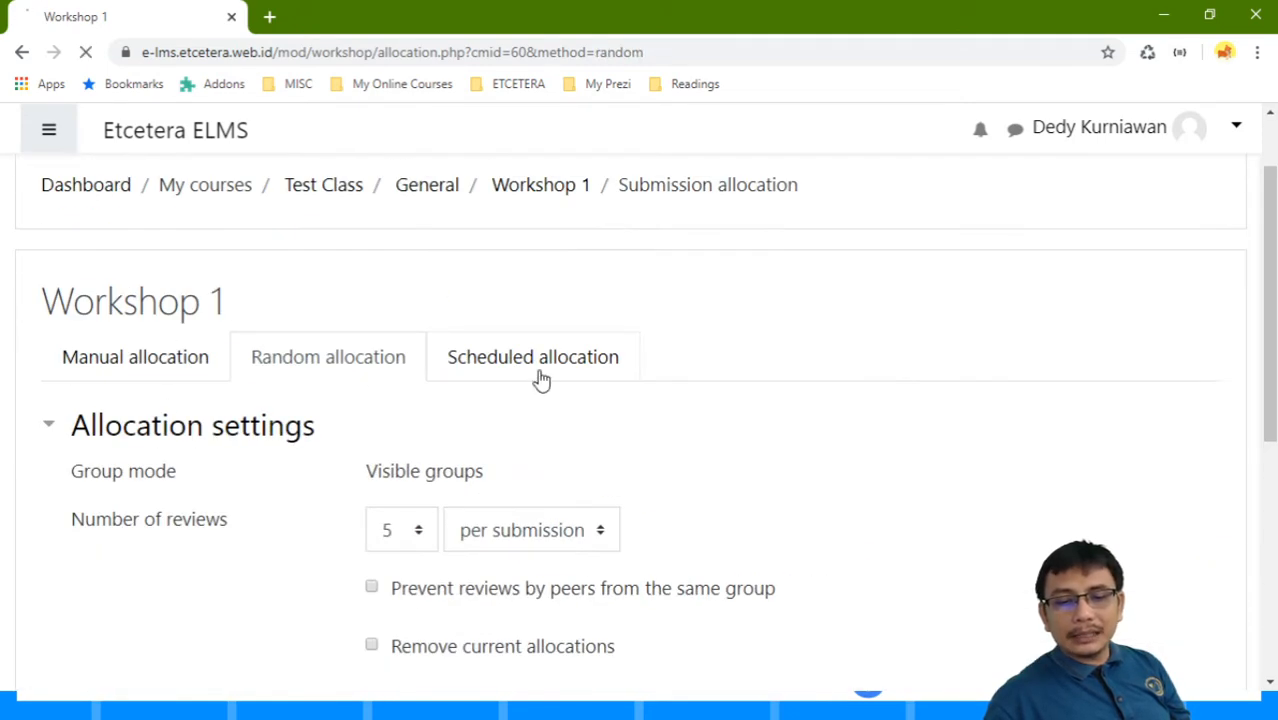
click(540, 378)
click(334, 465)
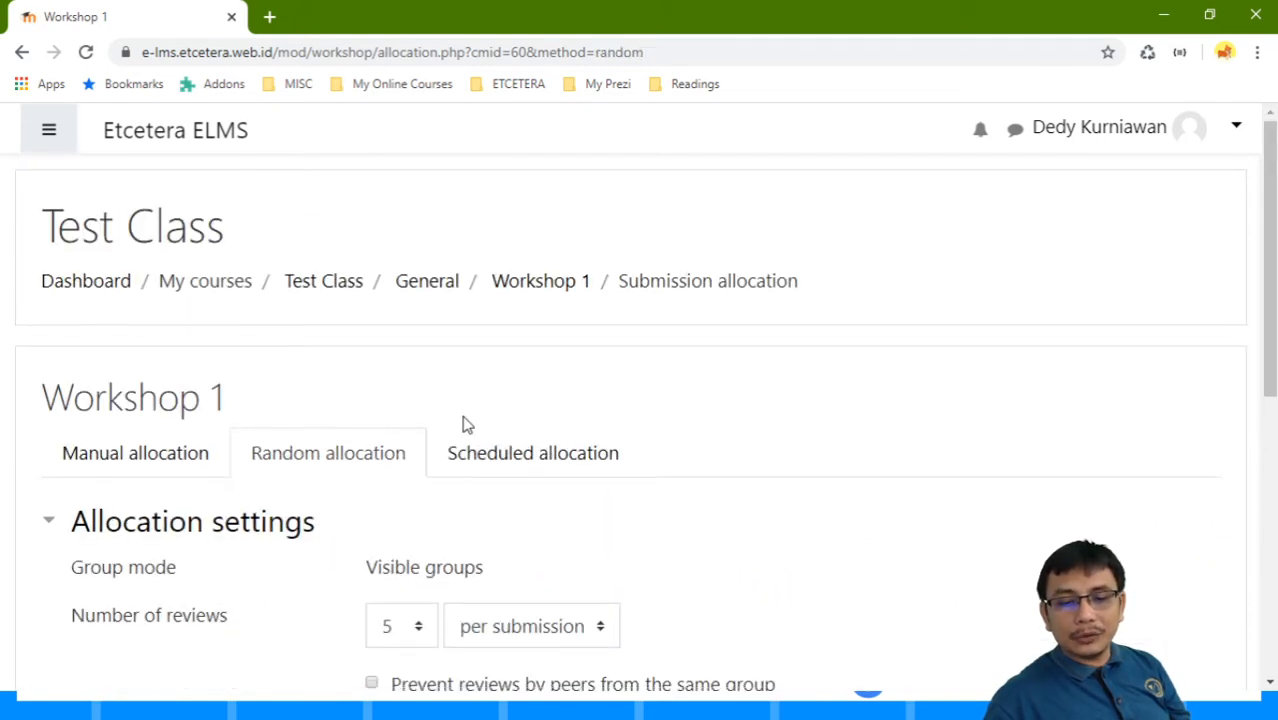
scroll(466, 430, down, 4)
scroll(530, 380, up, 3)
Step: Enable automatic allocation of submissions at the end of the submission phase under scheduled allocation, and check the current status
click(532, 376)
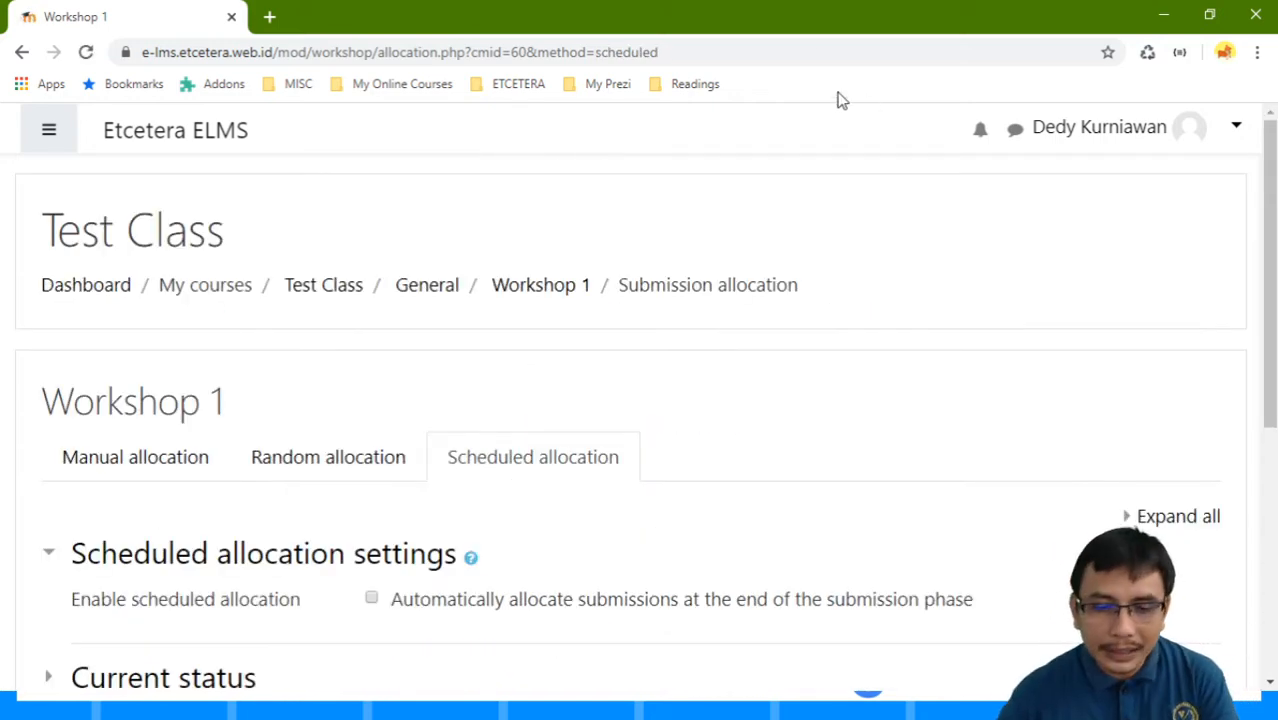
scroll(602, 380, down, 3)
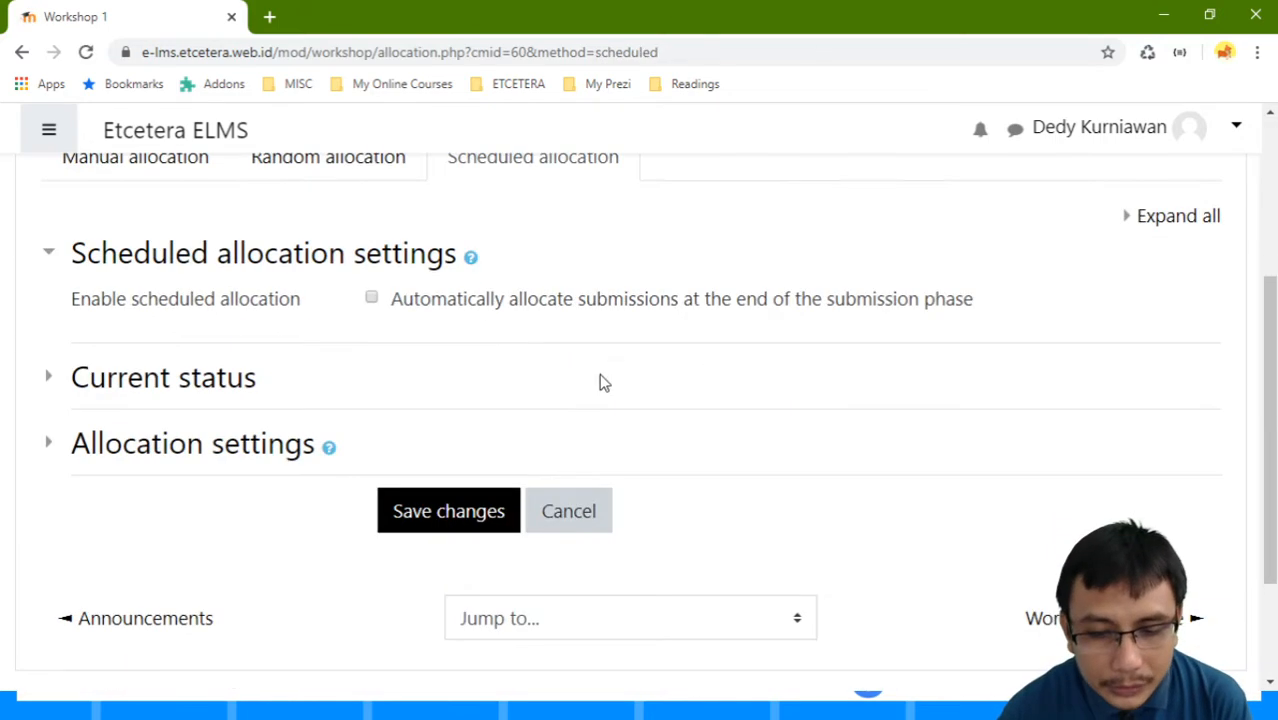
click(372, 299)
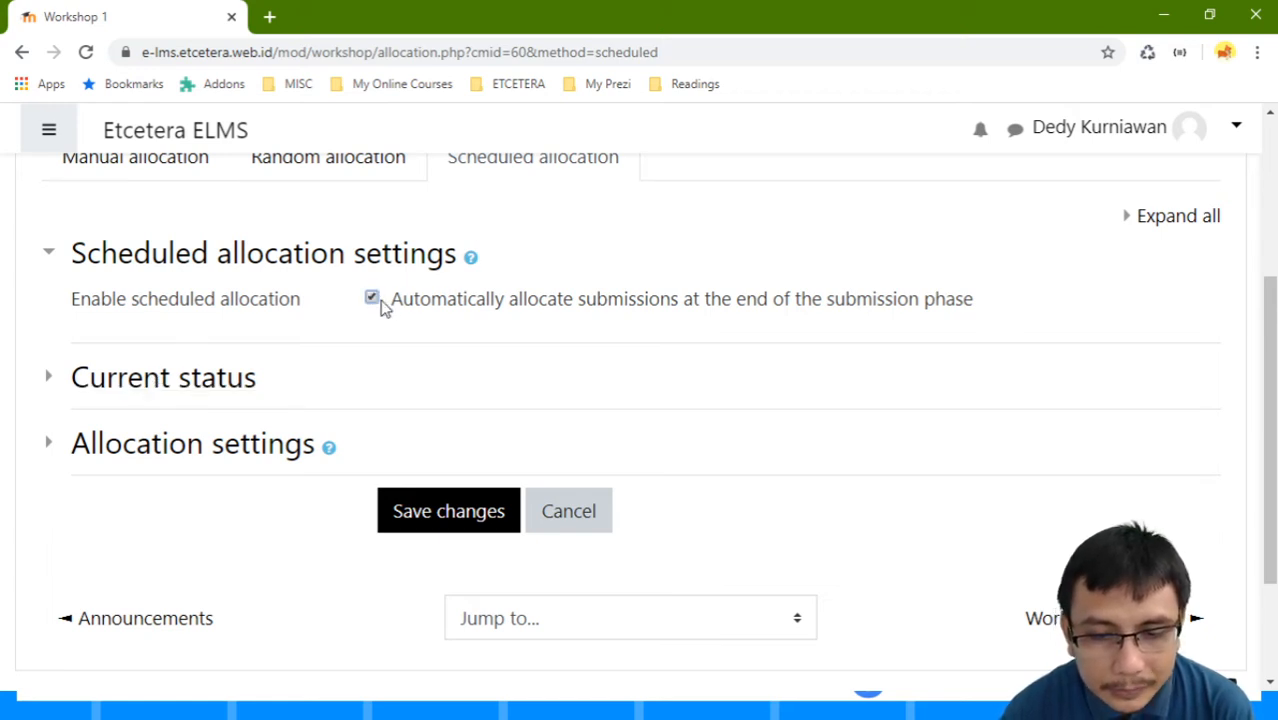
click(57, 385)
scroll(398, 328, down, 2)
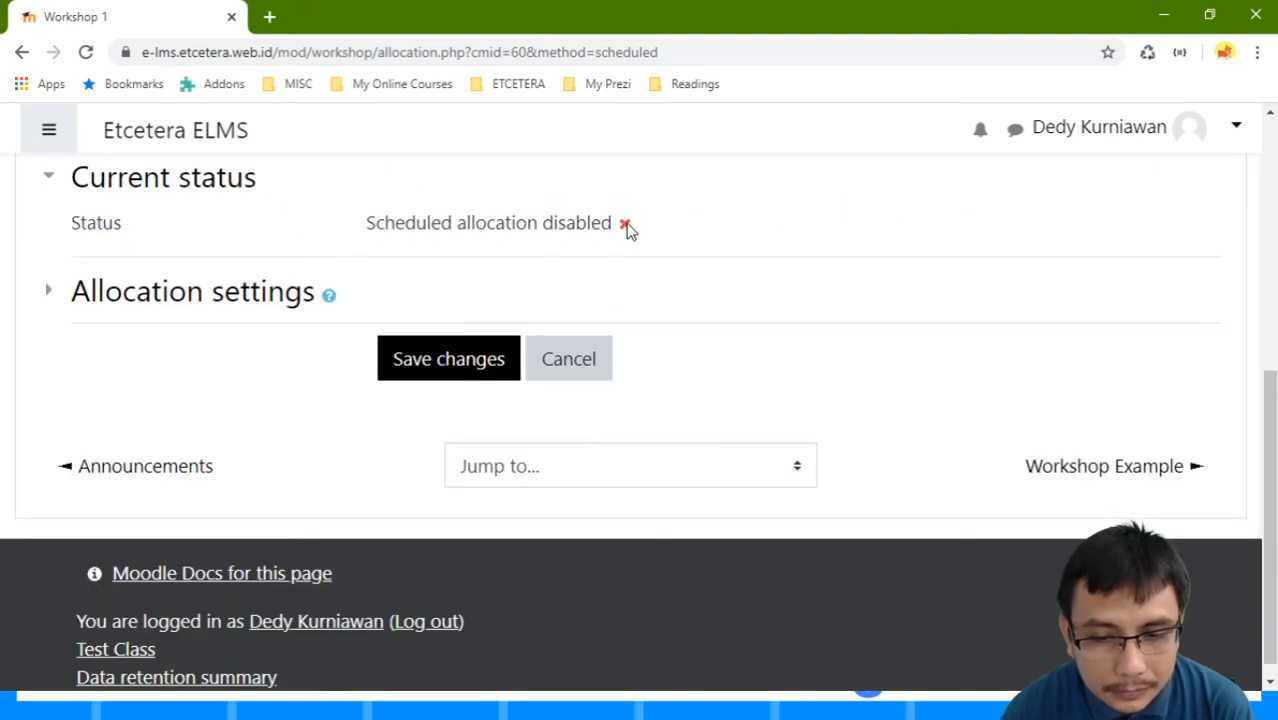
scroll(303, 350, up, 2)
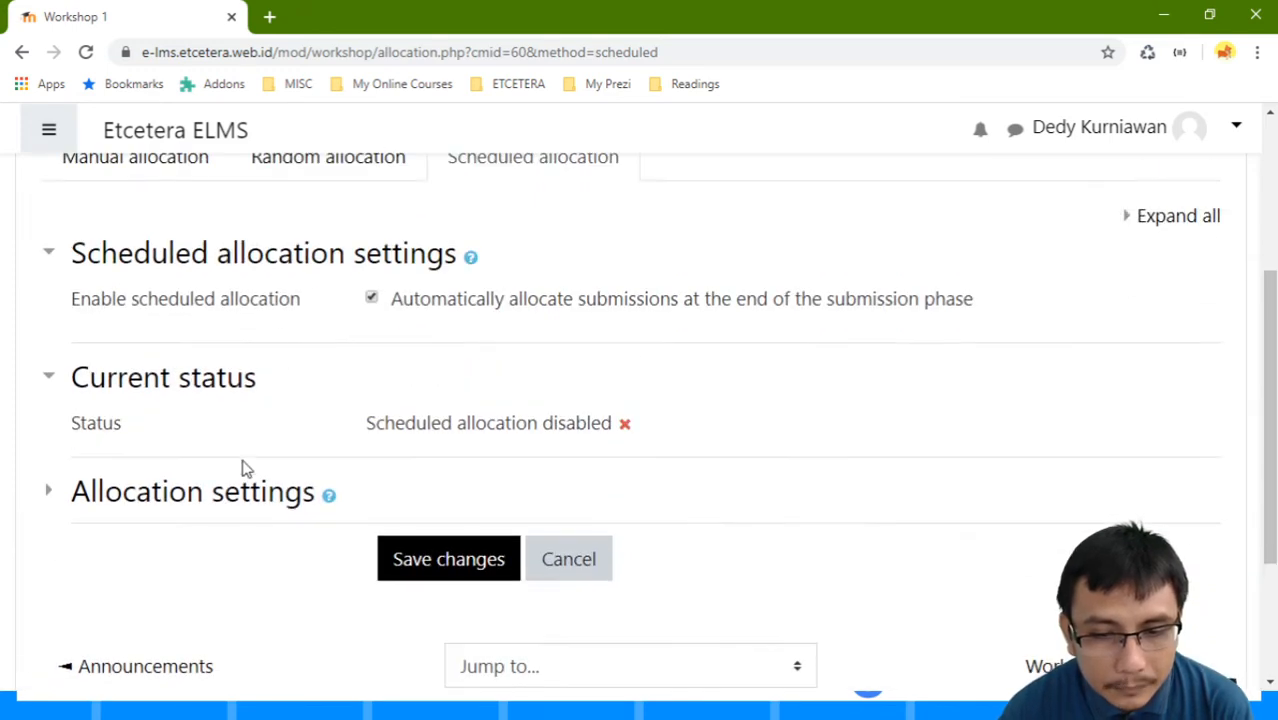
Step: Set the number of reviews to 3 per submission in the scheduled allocation settings
click(225, 493)
scroll(251, 457, down, 2)
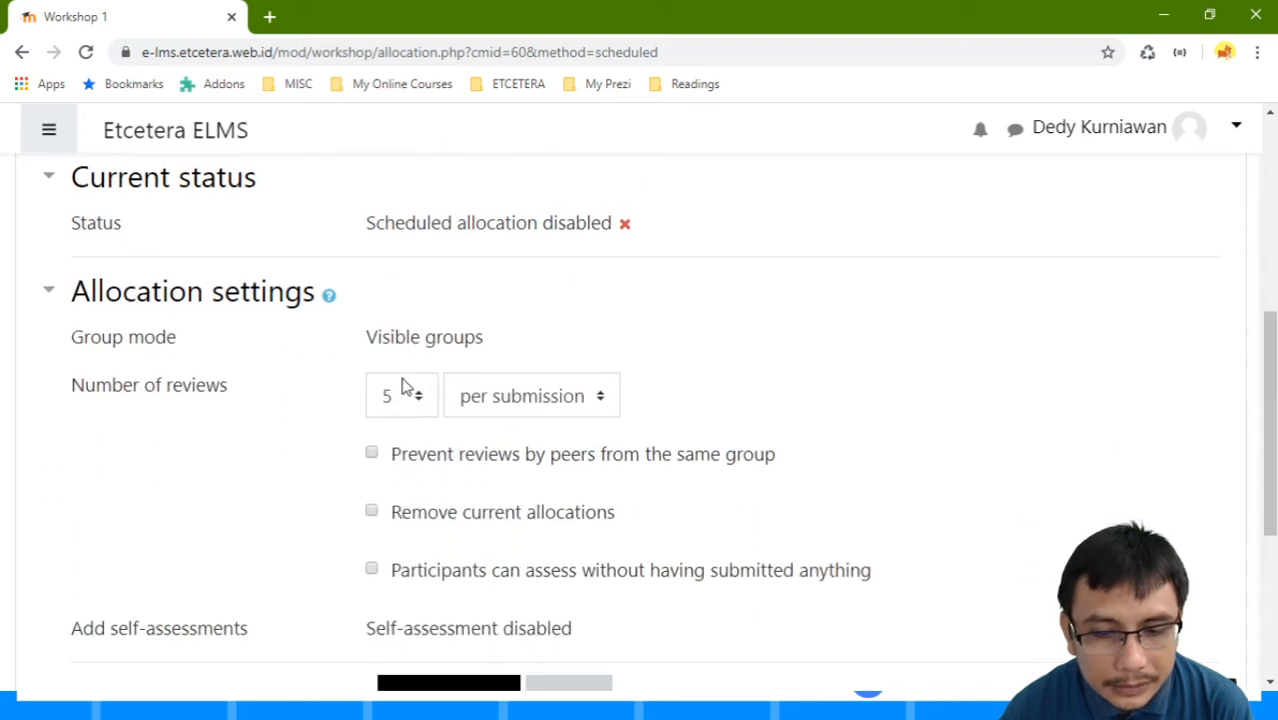
click(392, 281)
click(558, 394)
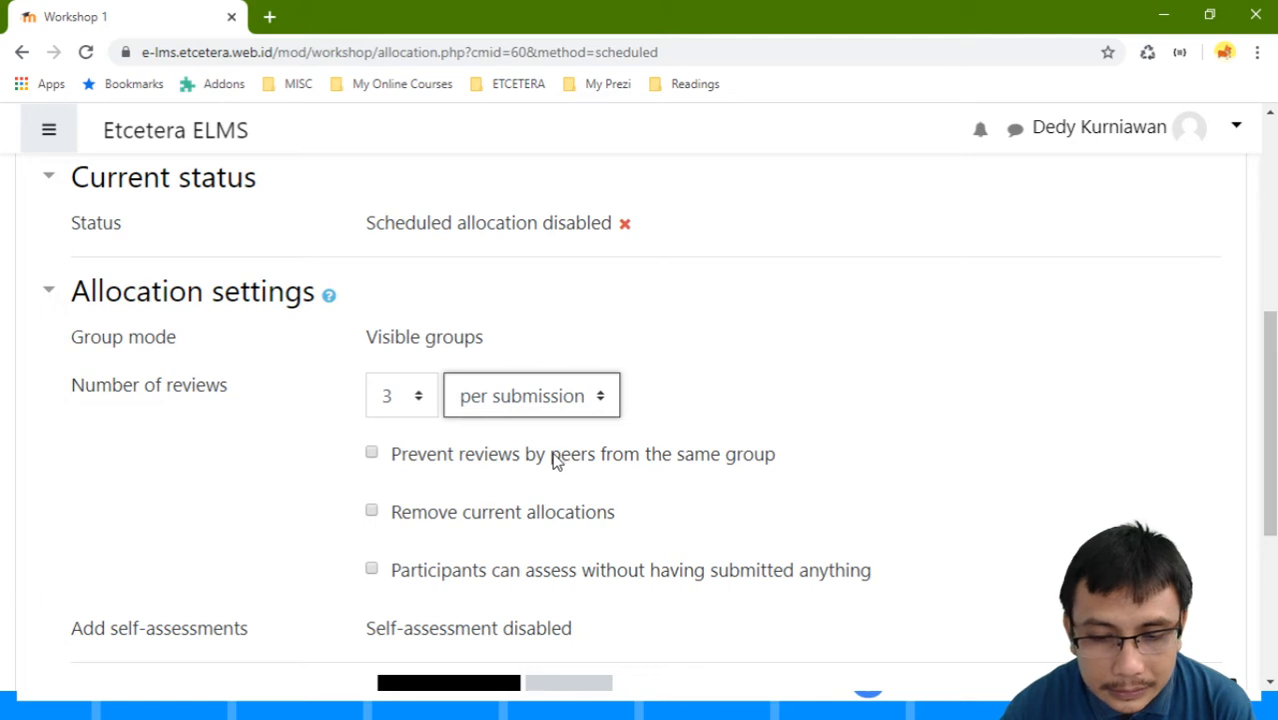
Step: Turn on removing current allocations and letting participants assess without having submitted anything
scroll(824, 370, down, 2)
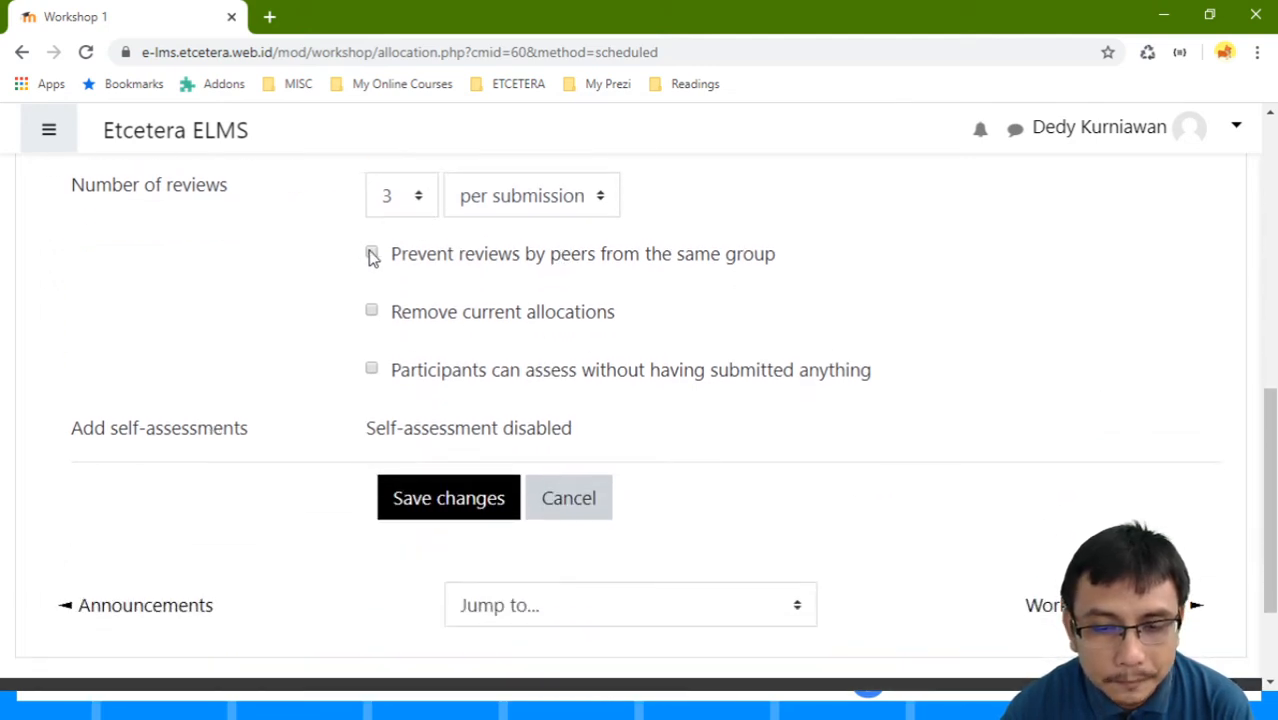
click(374, 313)
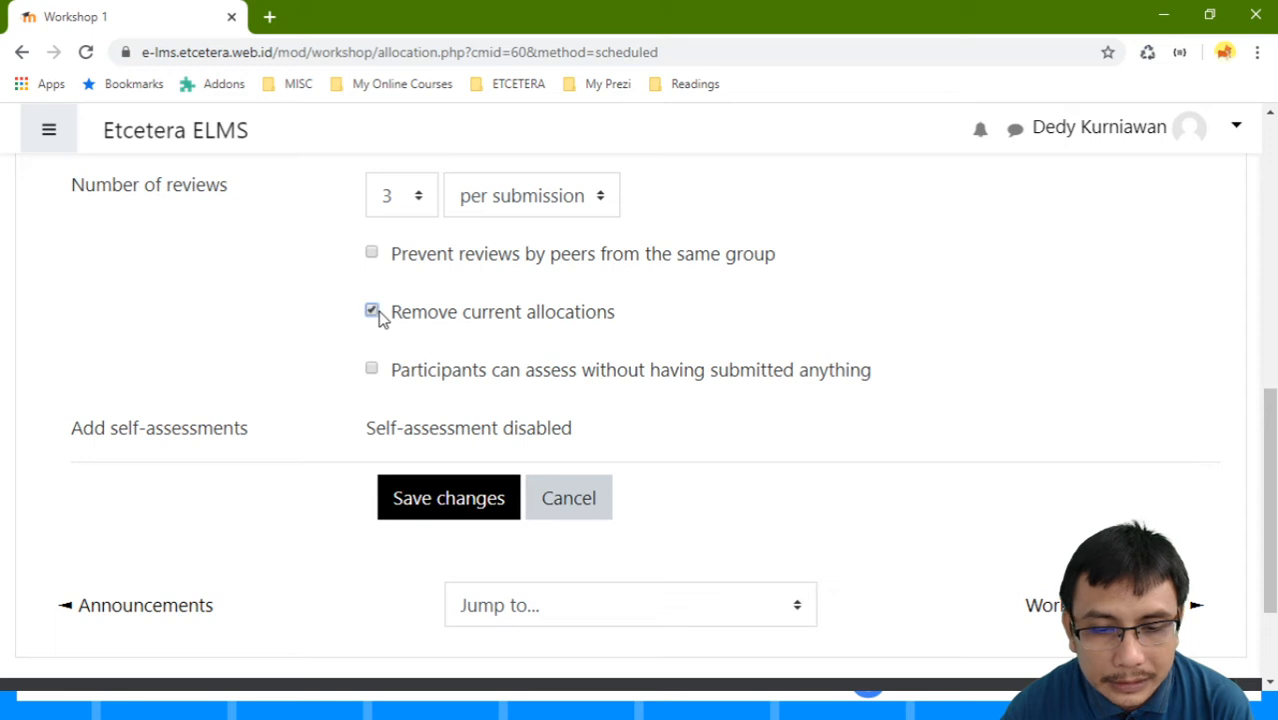
click(373, 370)
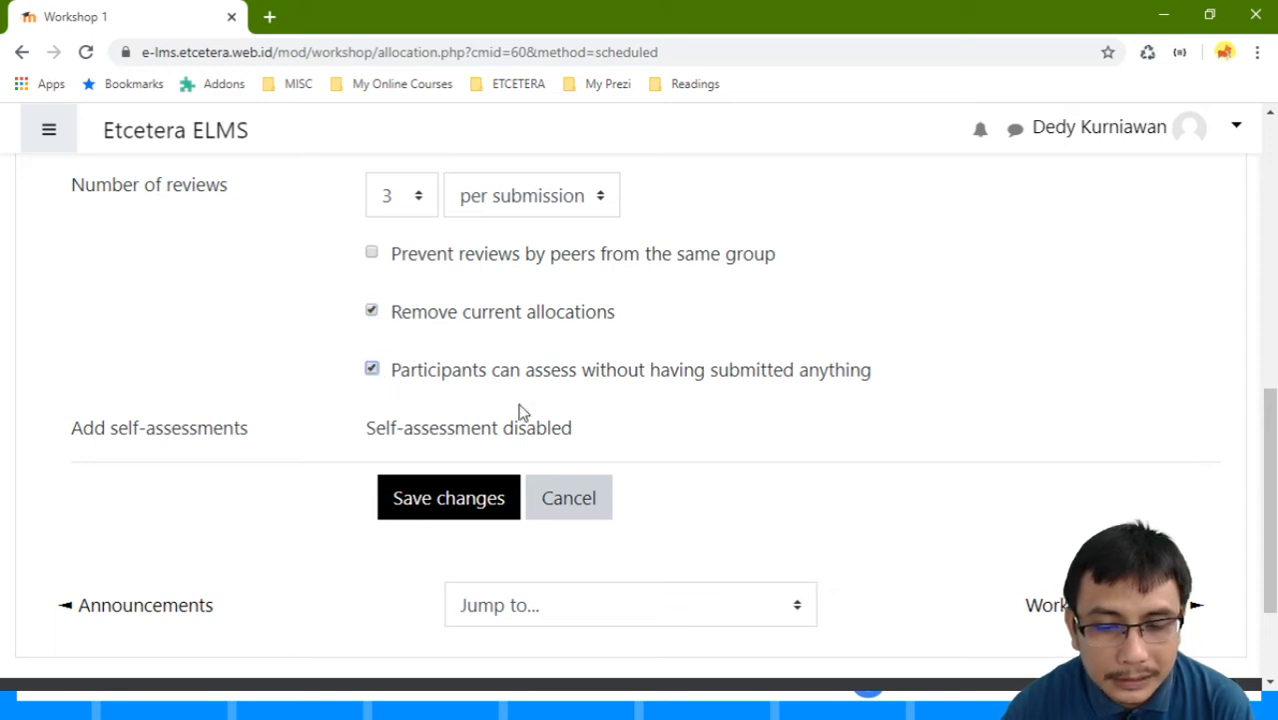
scroll(505, 488, up, 2)
scroll(505, 485, down, 2)
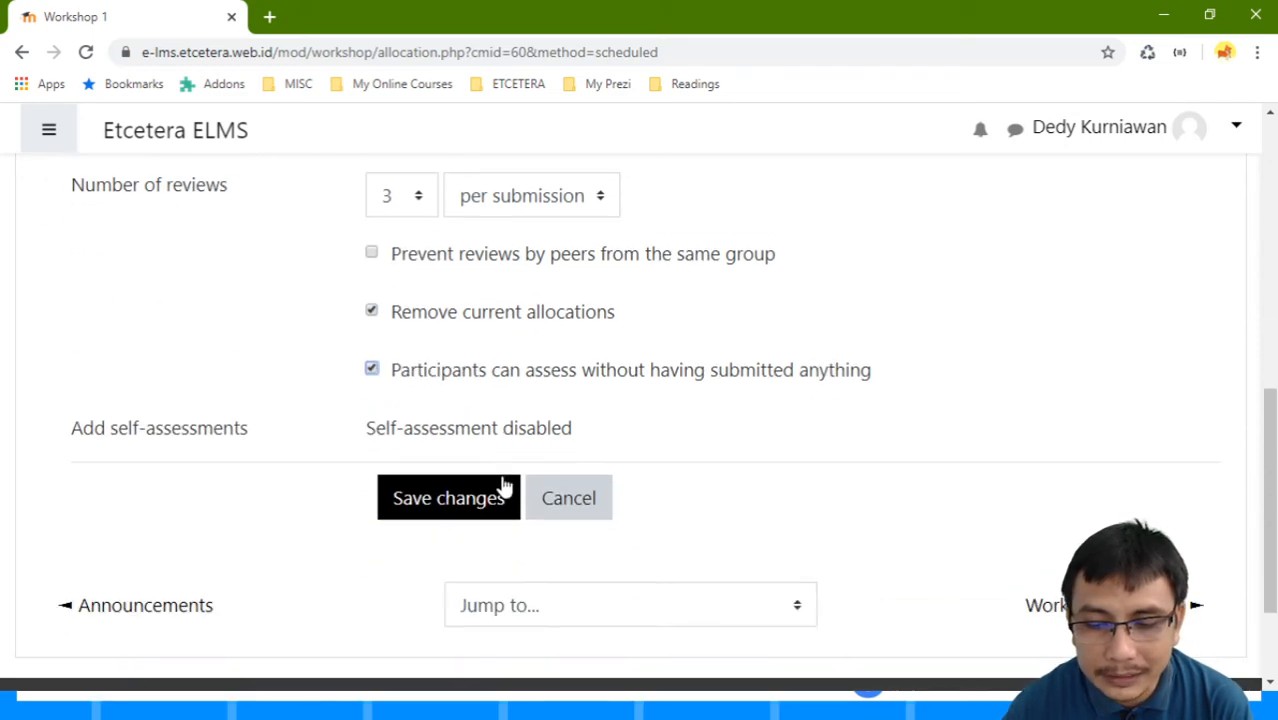
Step: Save the scheduled allocation settings and continue past the result page
click(484, 497)
scroll(585, 390, down, 2)
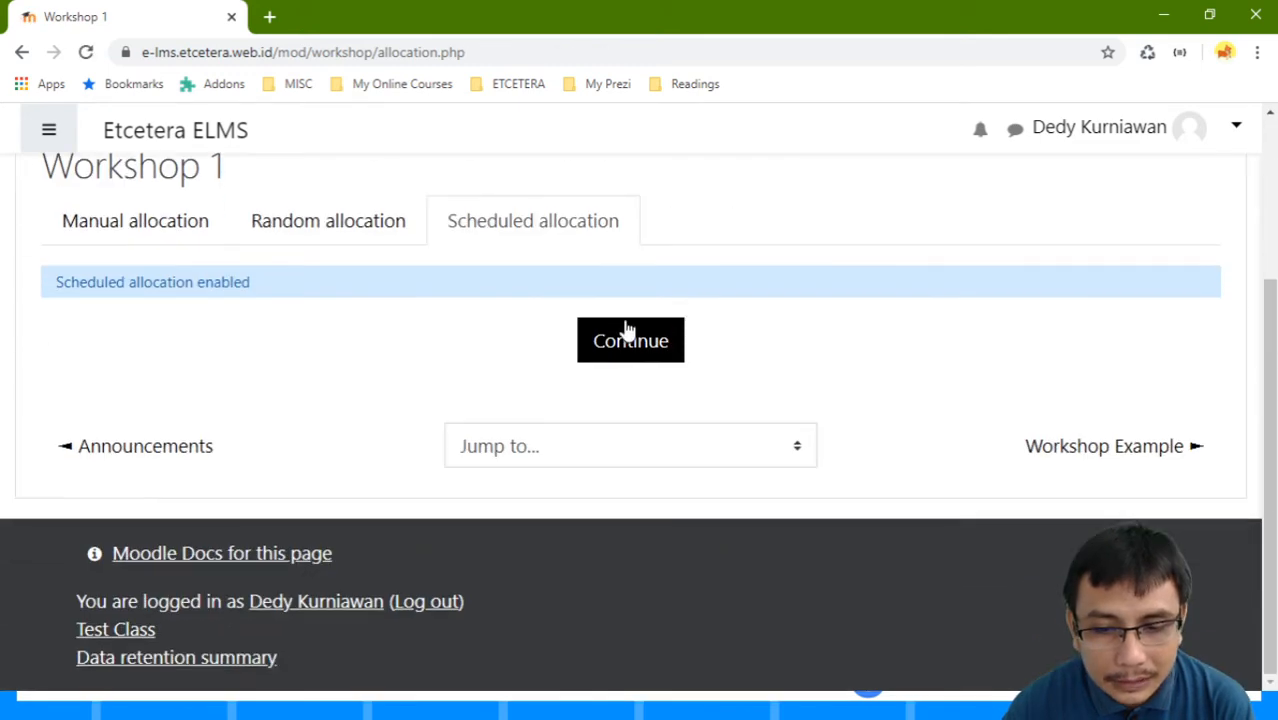
click(624, 338)
scroll(610, 335, up, 4)
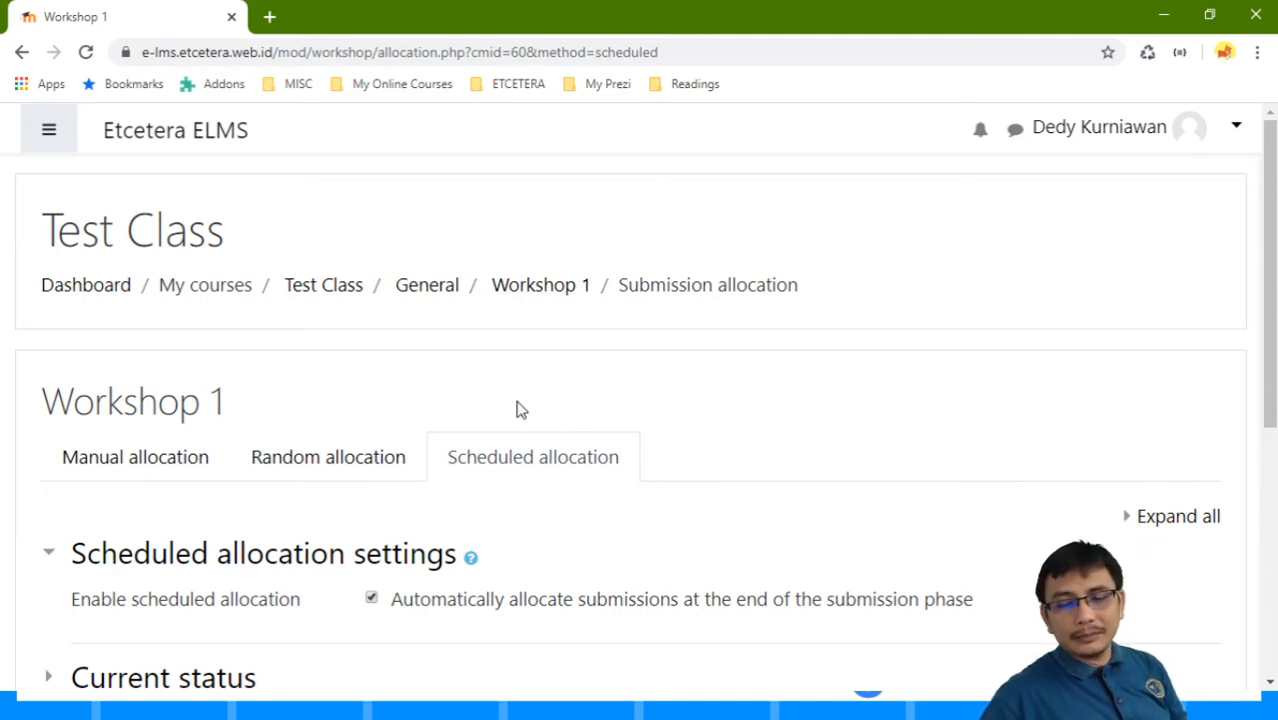
Step: Return to the Workshop 1 overview and examine the submission phase tasks, allocation counts, deadlines and phase switching
scroll(516, 408, down, 4)
scroll(593, 285, up, 3)
click(546, 200)
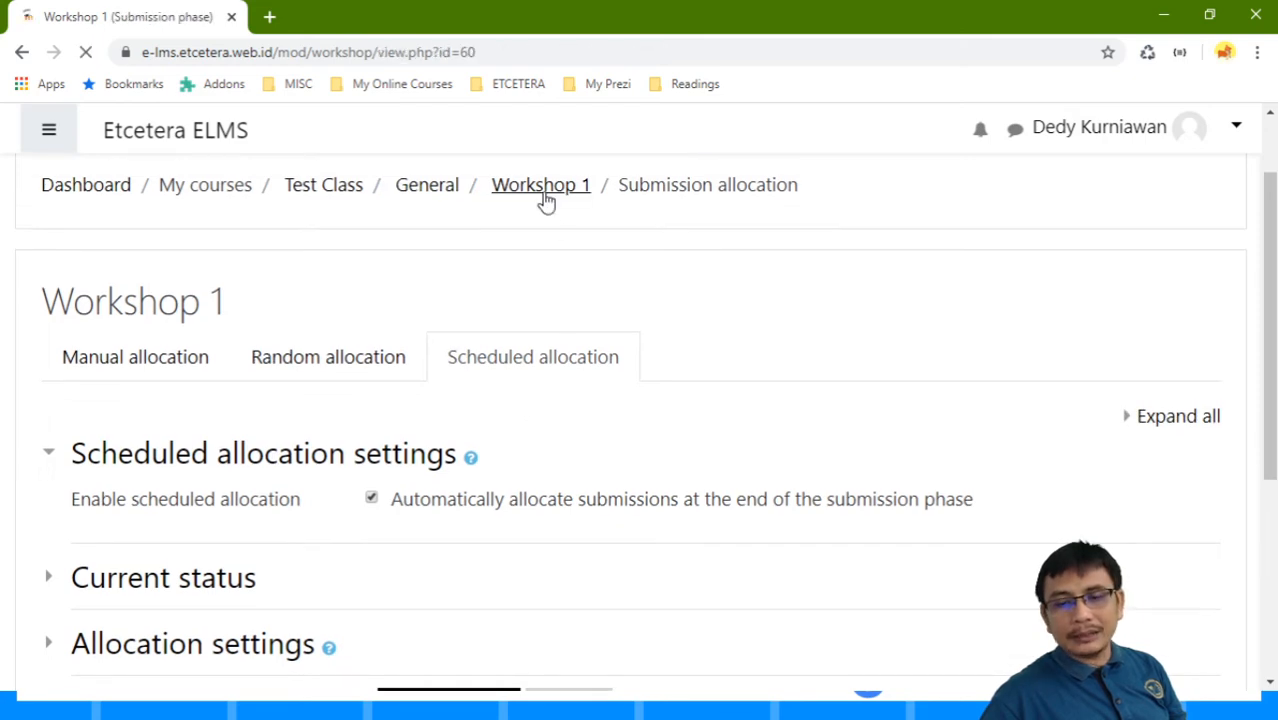
scroll(590, 244, down, 3)
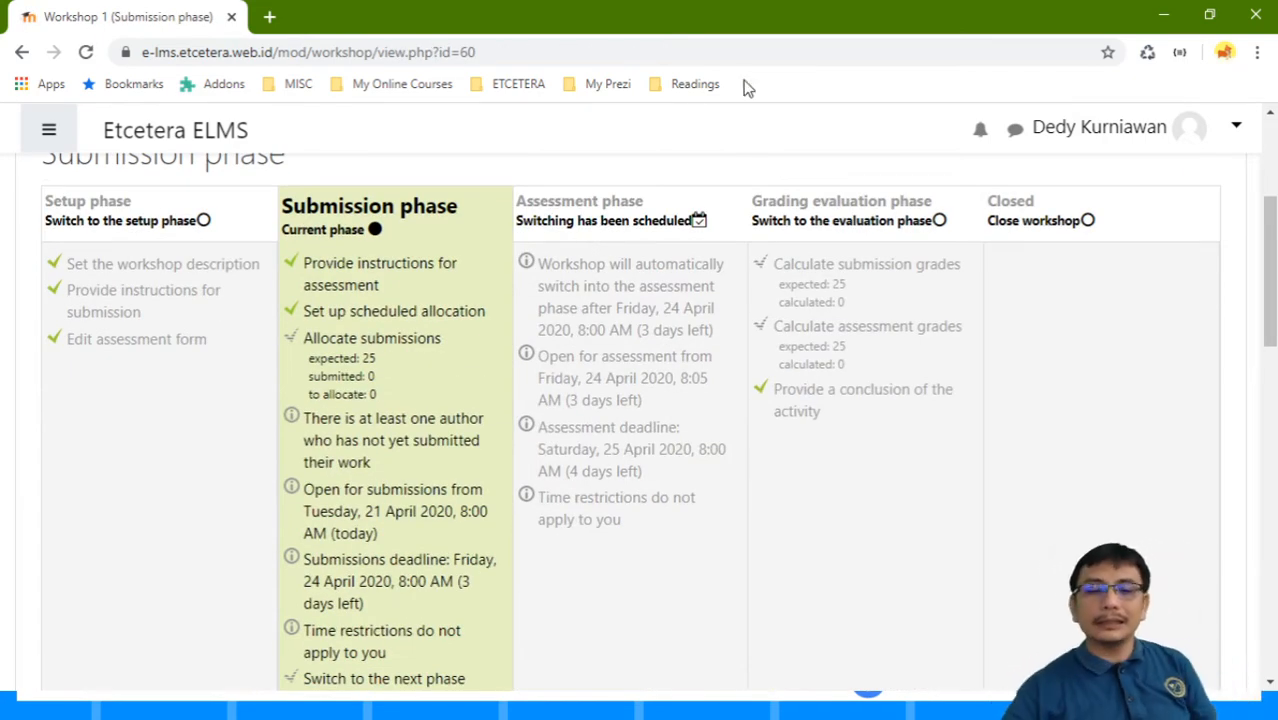
scroll(747, 319, up, 3)
scroll(747, 330, down, 3)
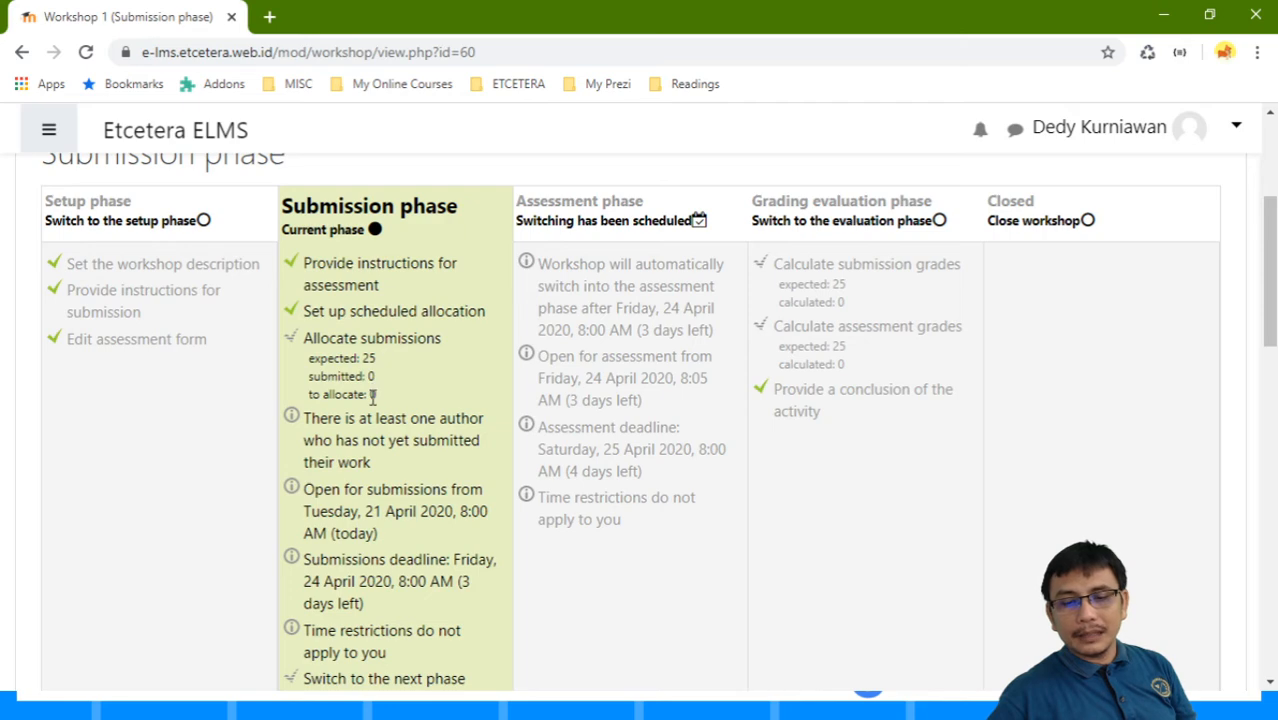
scroll(380, 360, down, 1)
drag(377, 277, 350, 278)
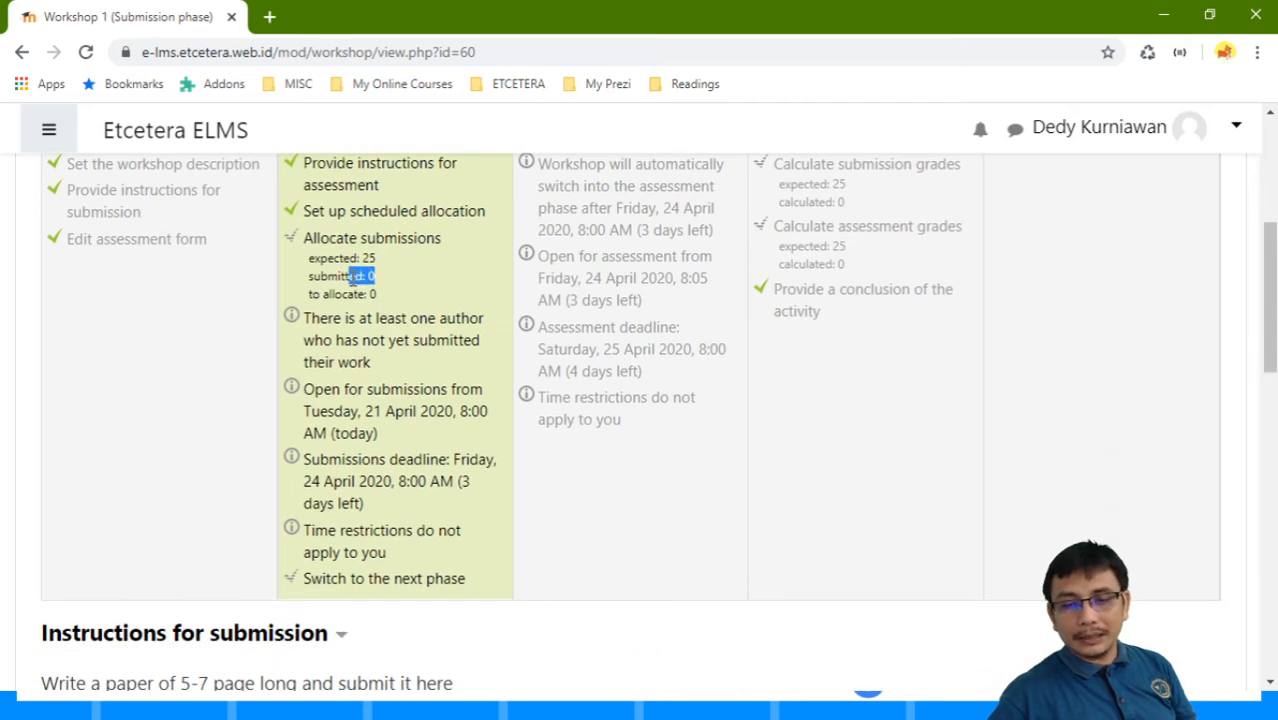
click(449, 449)
scroll(452, 447, up, 4)
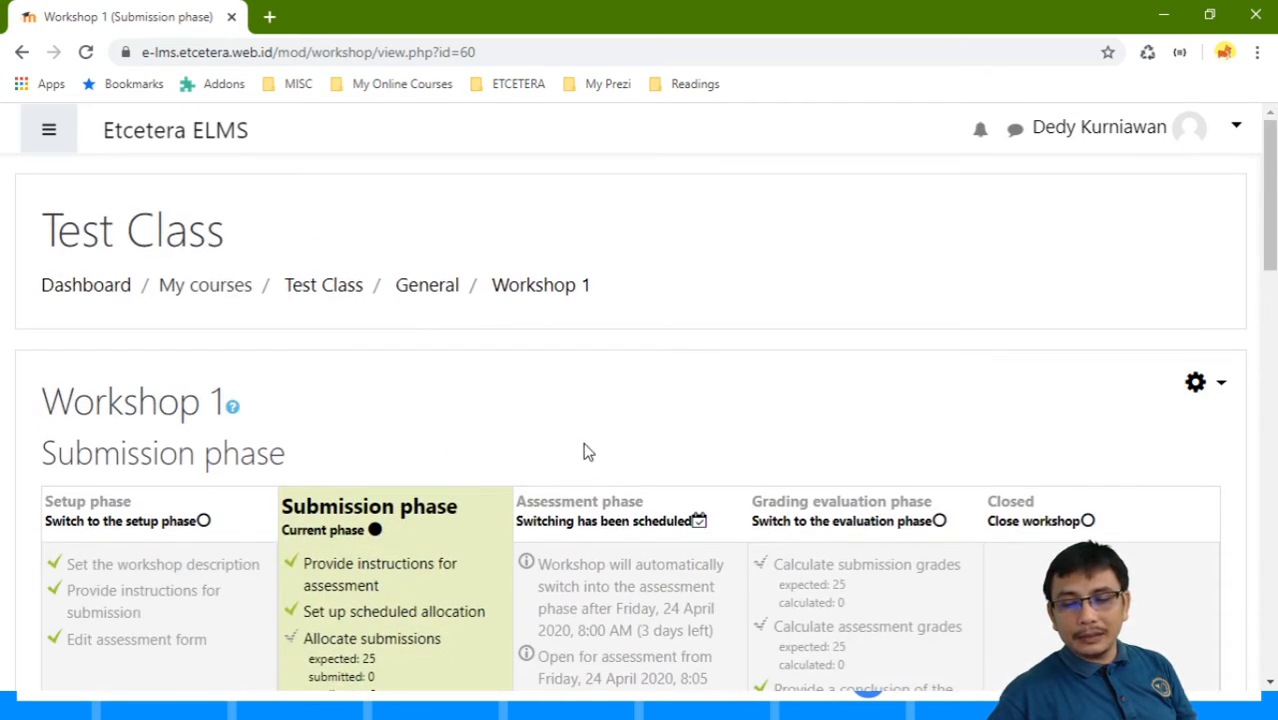
scroll(605, 500, down, 5)
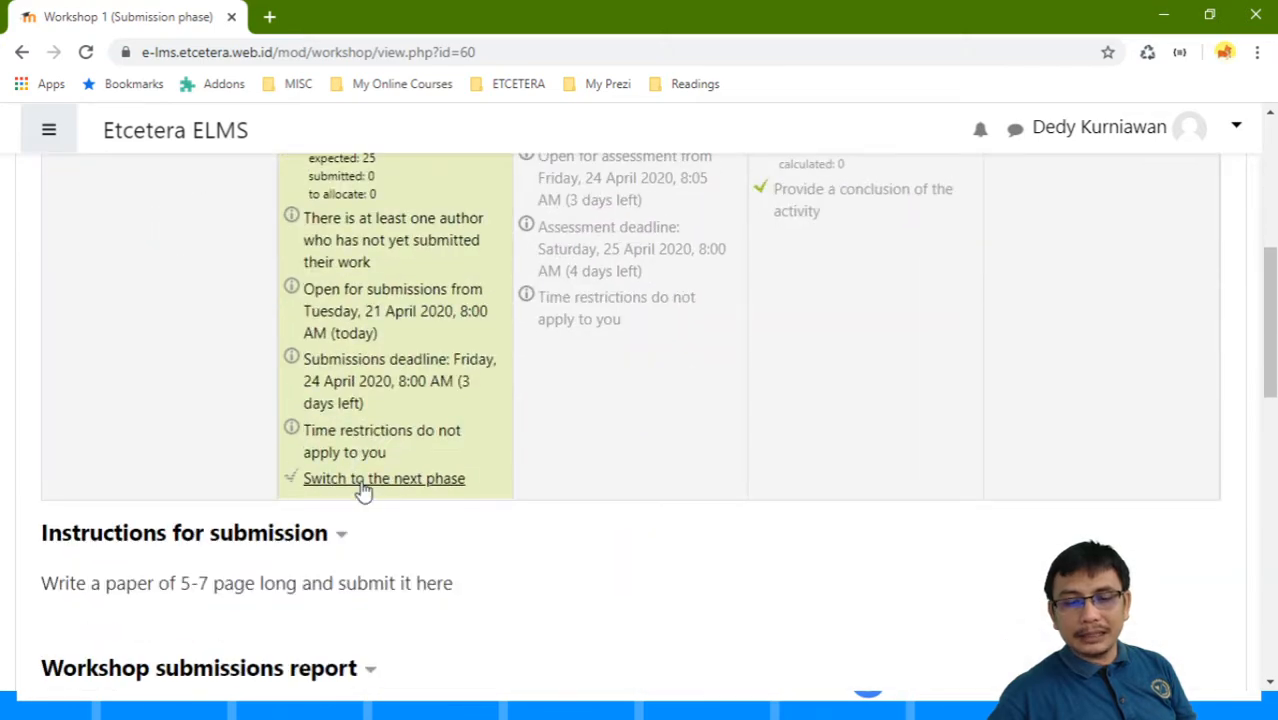
Step: Switch Workshop 1 from the submission phase to the assessment phase and confirm the change
scroll(362, 491, up, 5)
scroll(590, 400, down, 3)
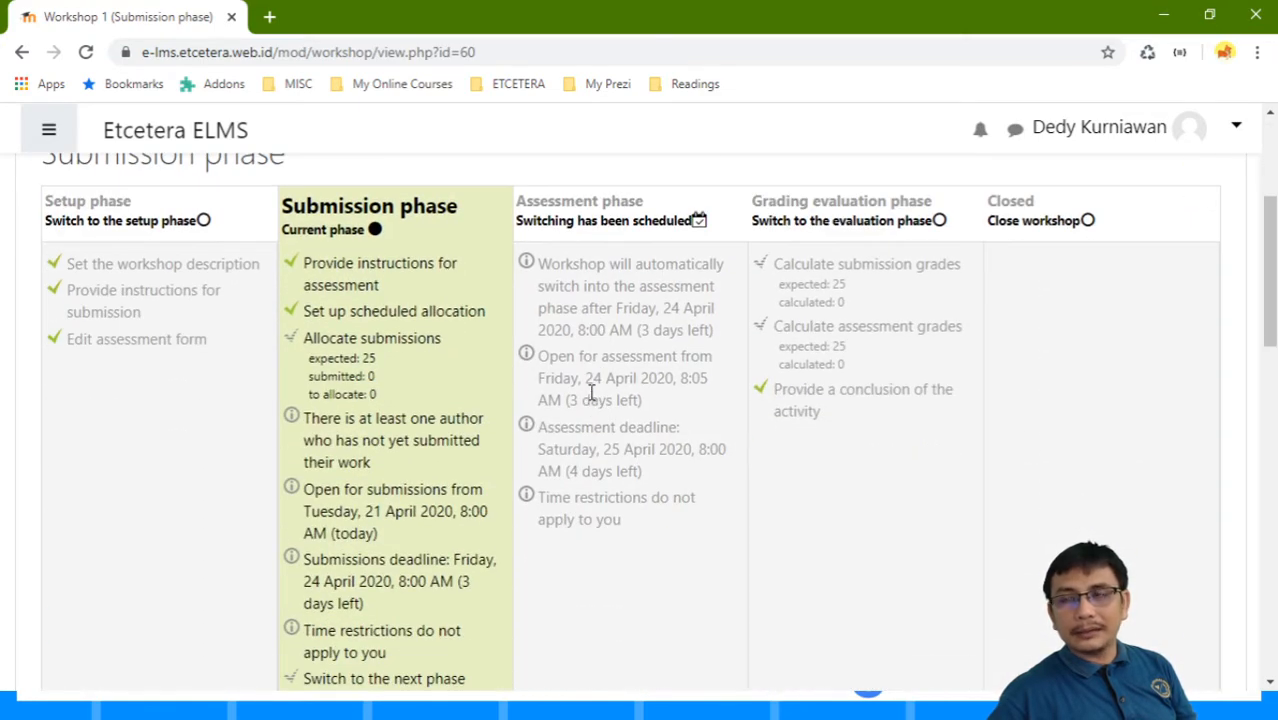
scroll(570, 380, down, 3)
scroll(480, 375, up, 6)
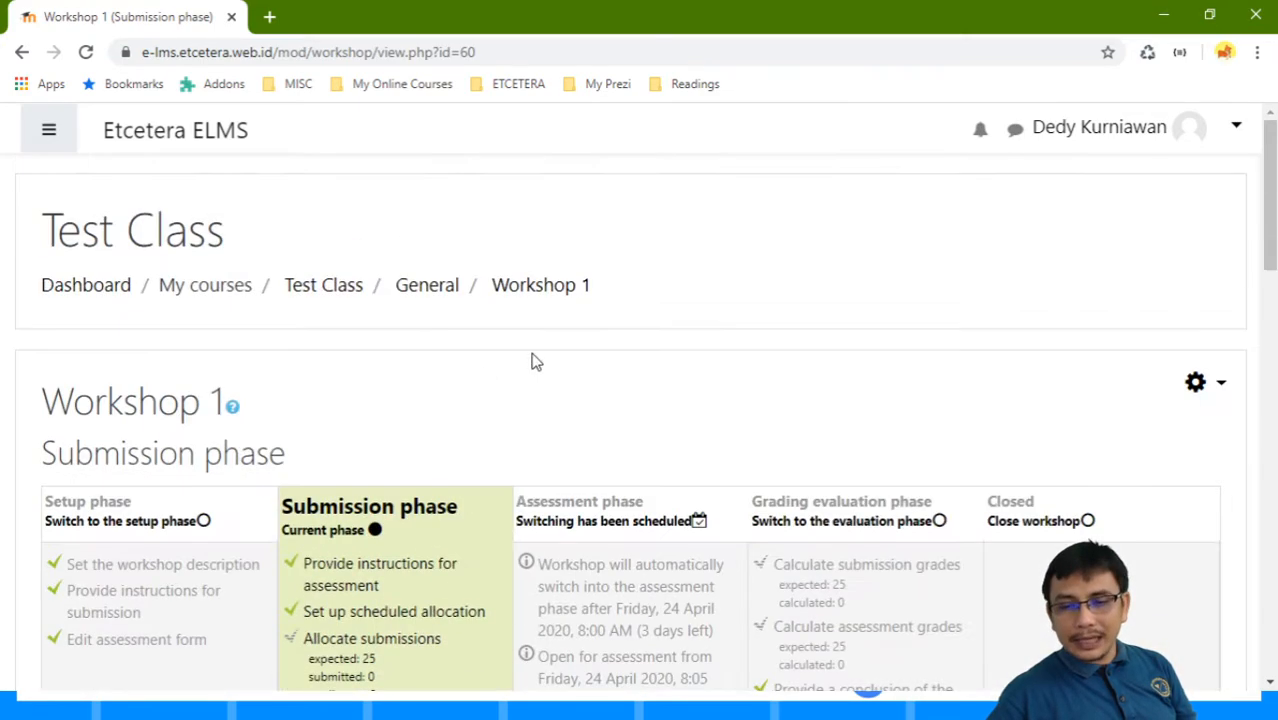
scroll(510, 390, down, 5)
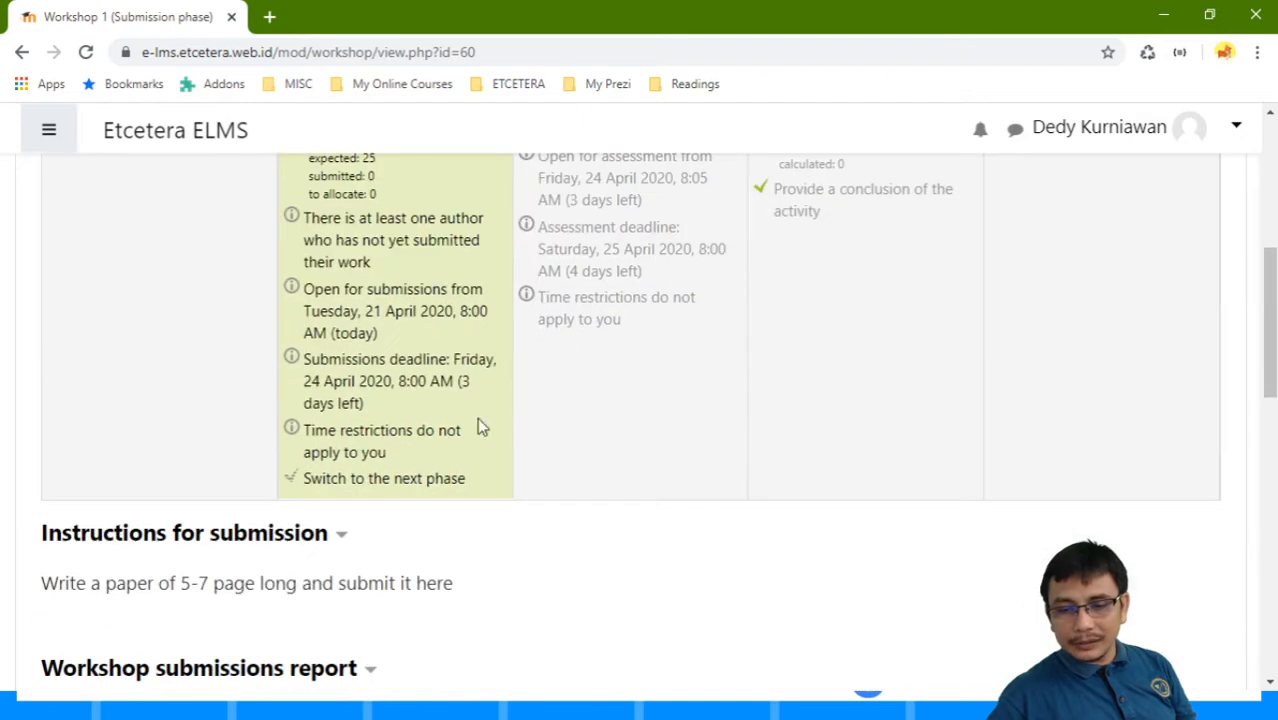
click(382, 480)
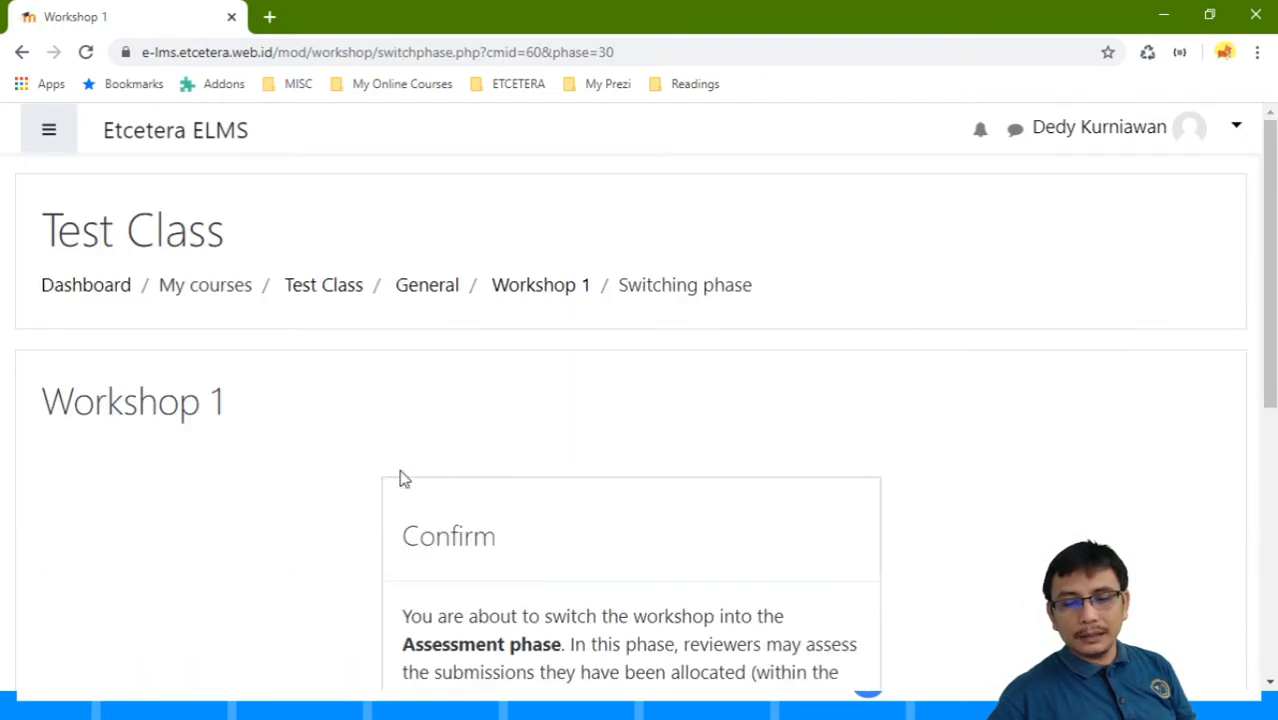
scroll(716, 355, down, 5)
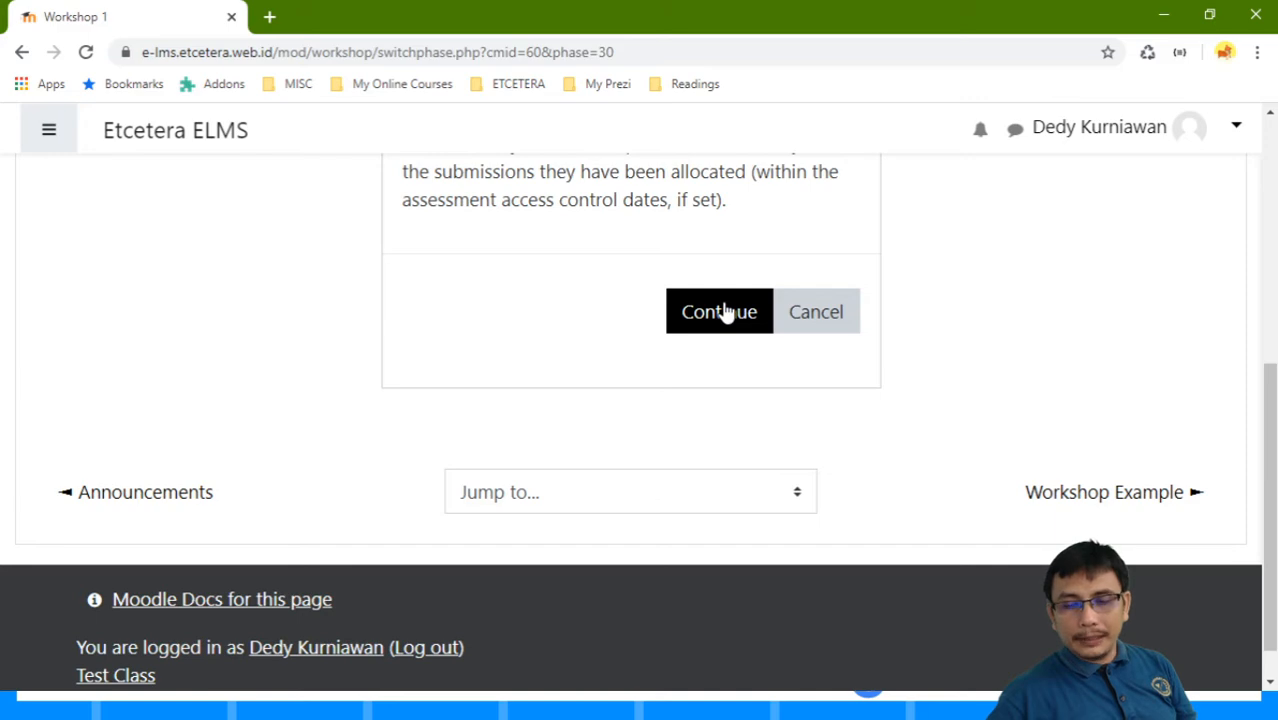
click(726, 313)
scroll(726, 313, down, 3)
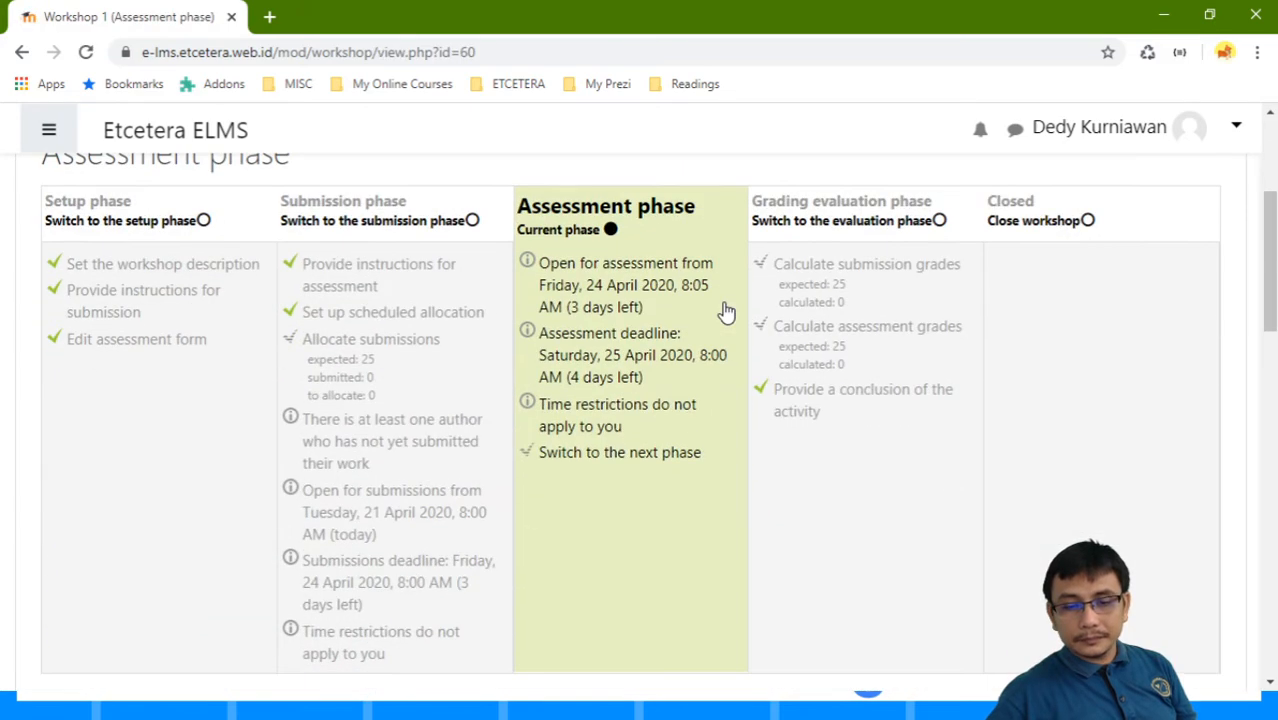
Step: Examine the assessment phase deadlines and the participants' submission entries in the Workshop grades report
scroll(650, 310, down, 3)
scroll(494, 317, up, 3)
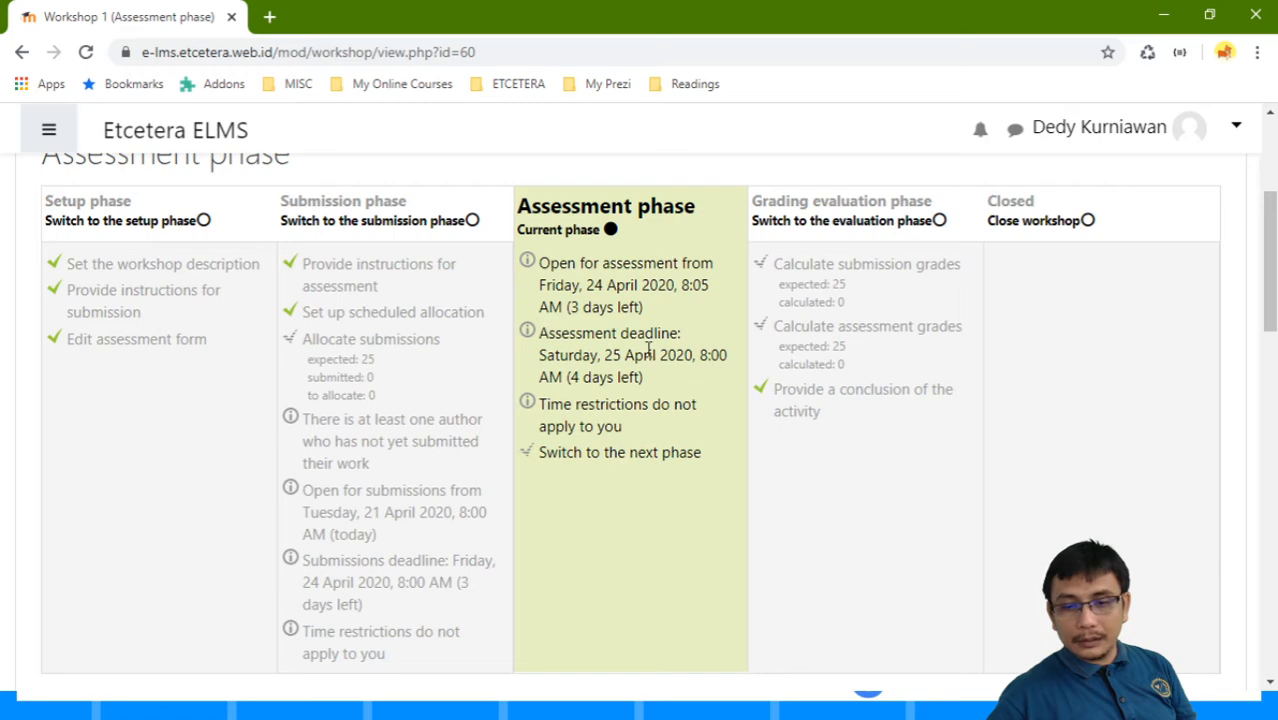
scroll(648, 348, down, 3)
scroll(436, 323, up, 2)
scroll(620, 335, down, 4)
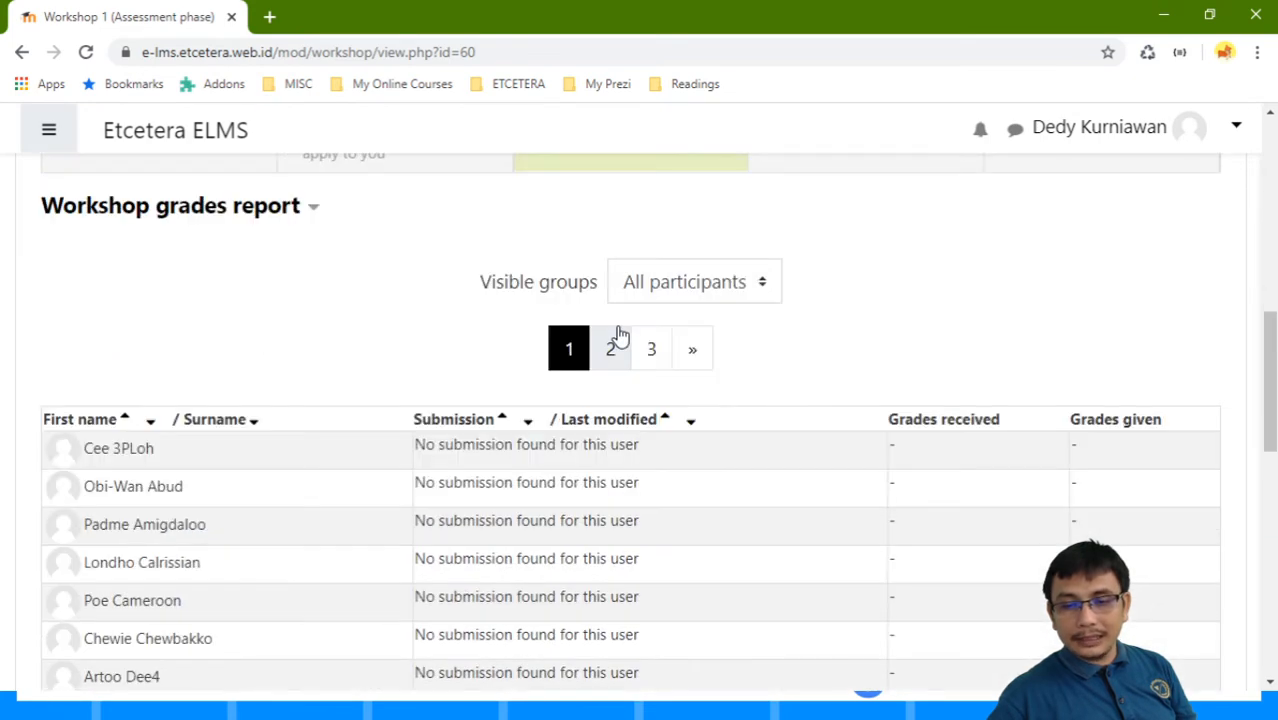
scroll(618, 335, down, 5)
scroll(616, 330, up, 4)
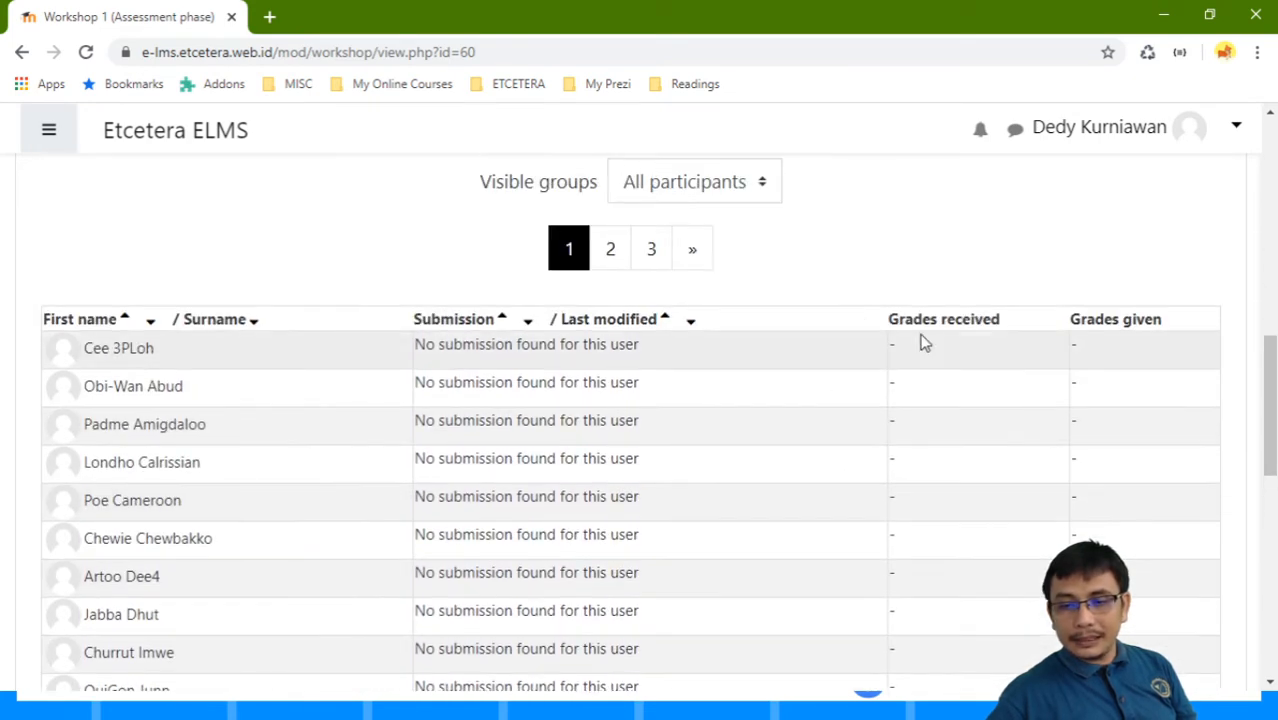
scroll(602, 325, up, 2)
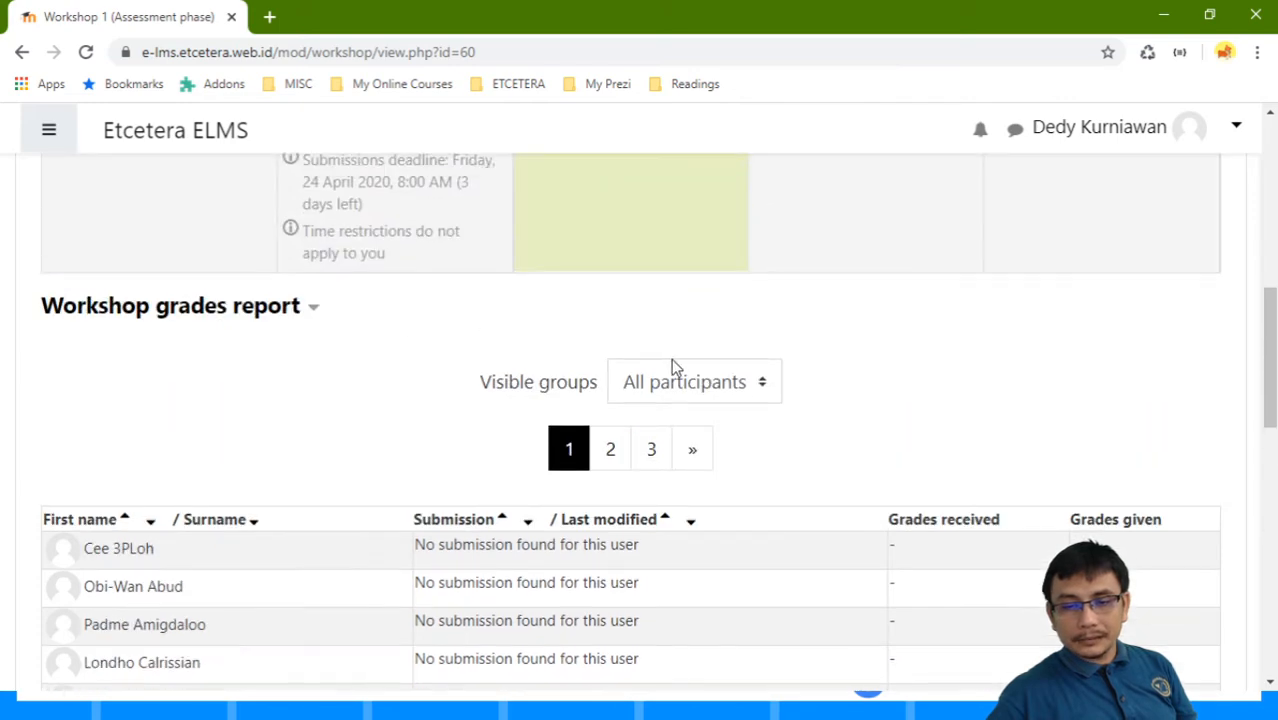
scroll(668, 360, down, 5)
scroll(179, 355, up, 2)
scroll(210, 410, down, 2)
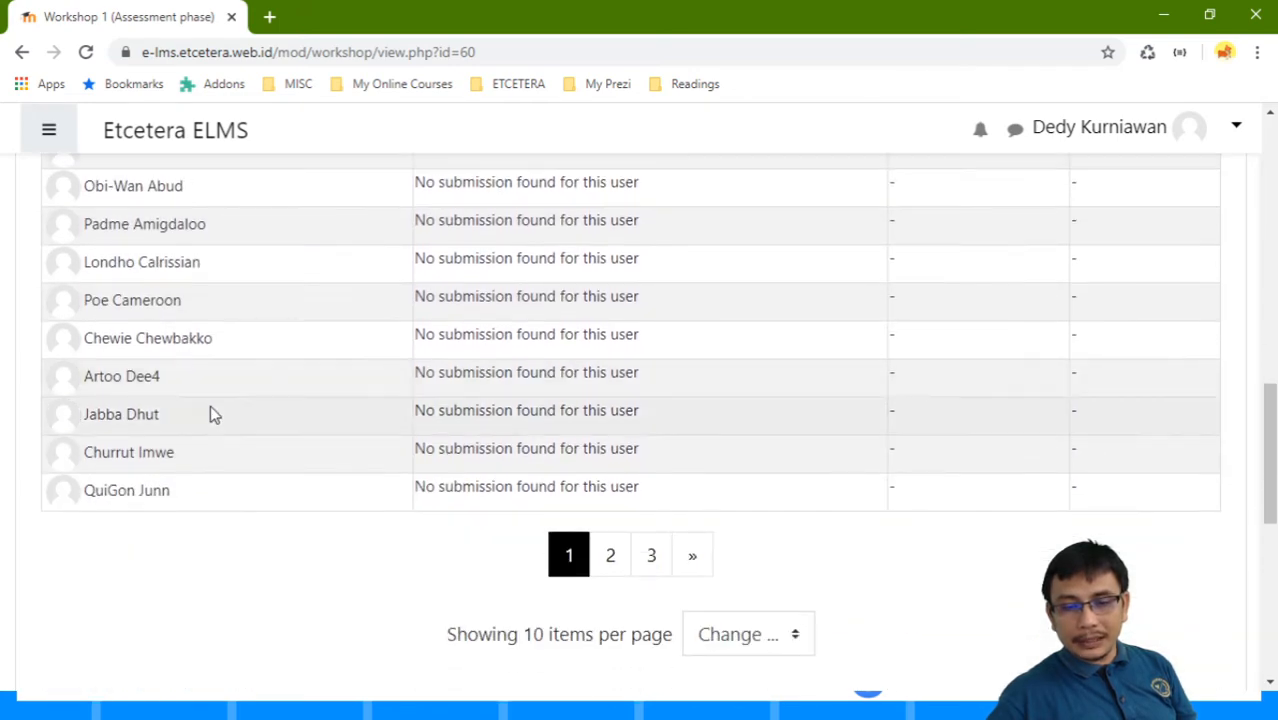
scroll(459, 365, up, 3)
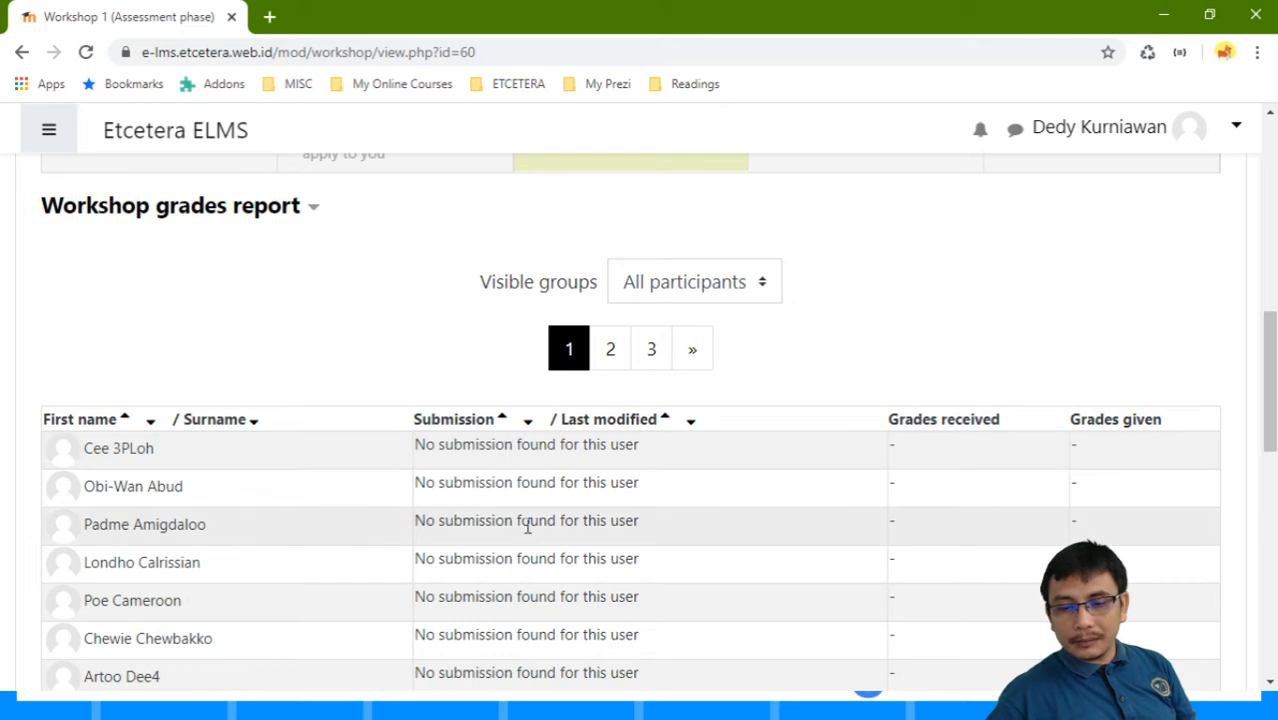
scroll(500, 430, down, 2)
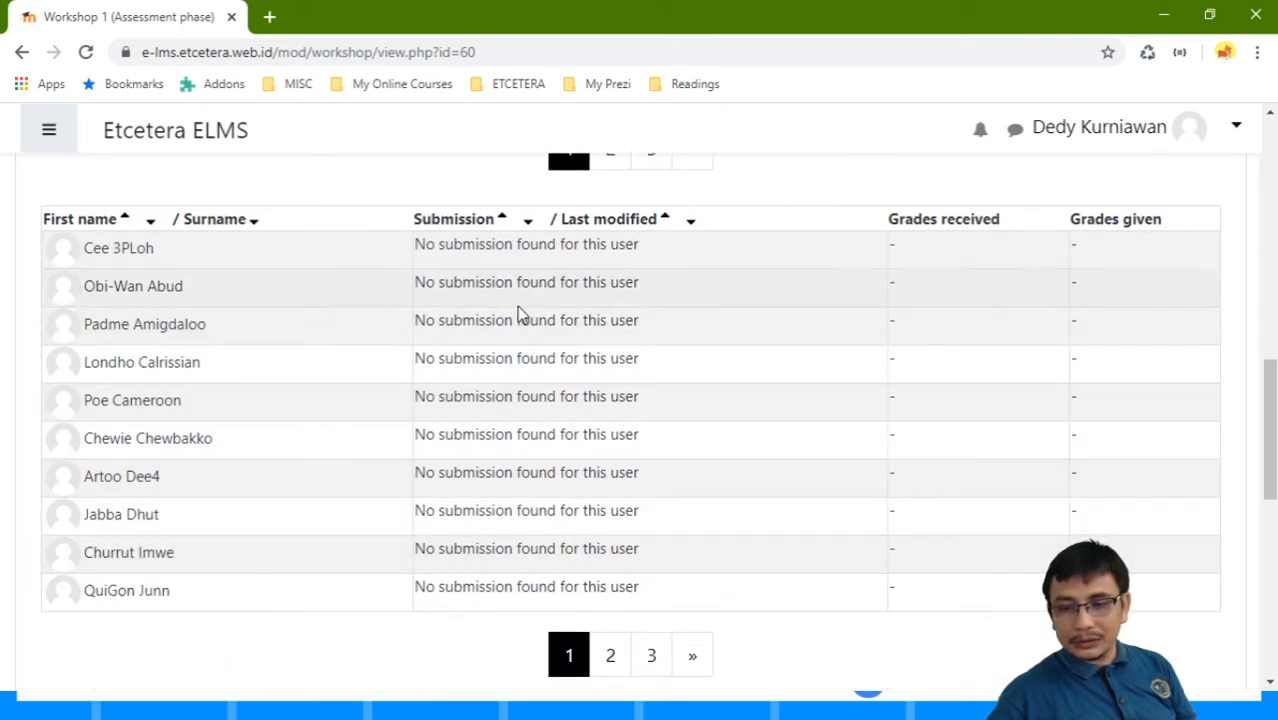
scroll(650, 350, up, 3)
scroll(870, 400, down, 2)
scroll(960, 412, down, 1)
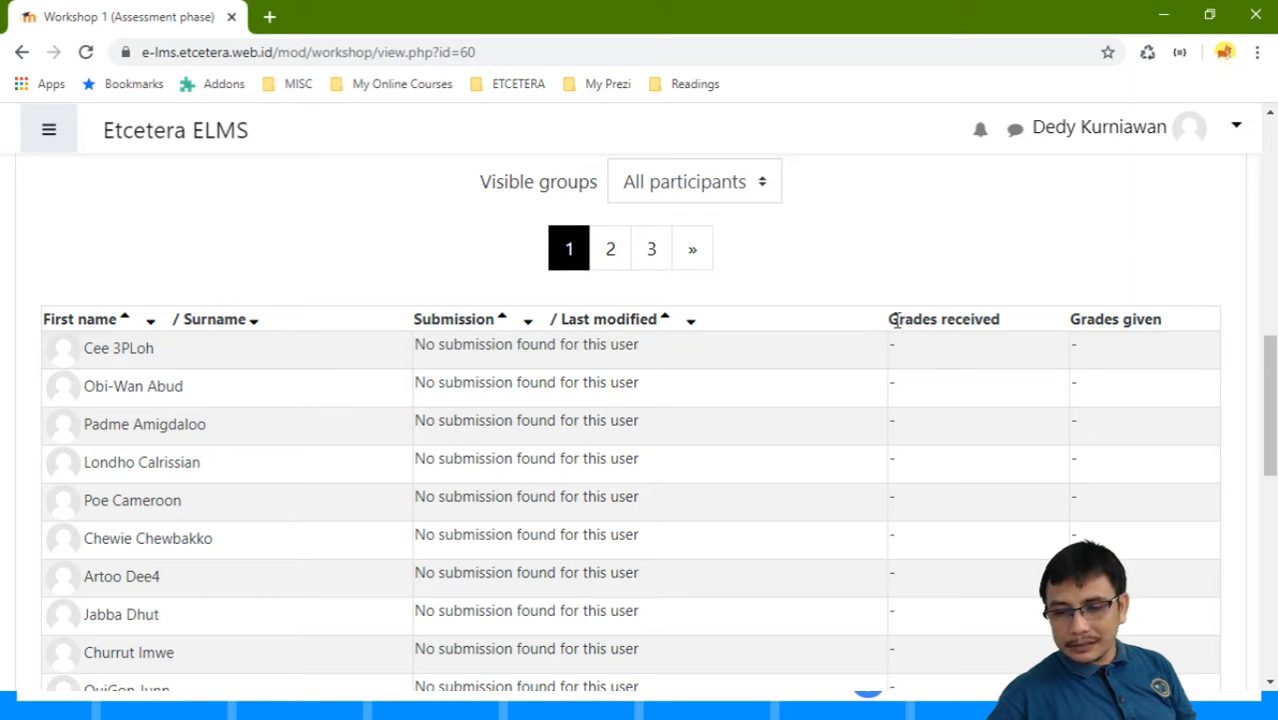
Step: Examine the Grades received and Grades given columns of the grades report and the option for switching to the evaluation phase
drag(889, 321, 1012, 326)
scroll(925, 325, down, 4)
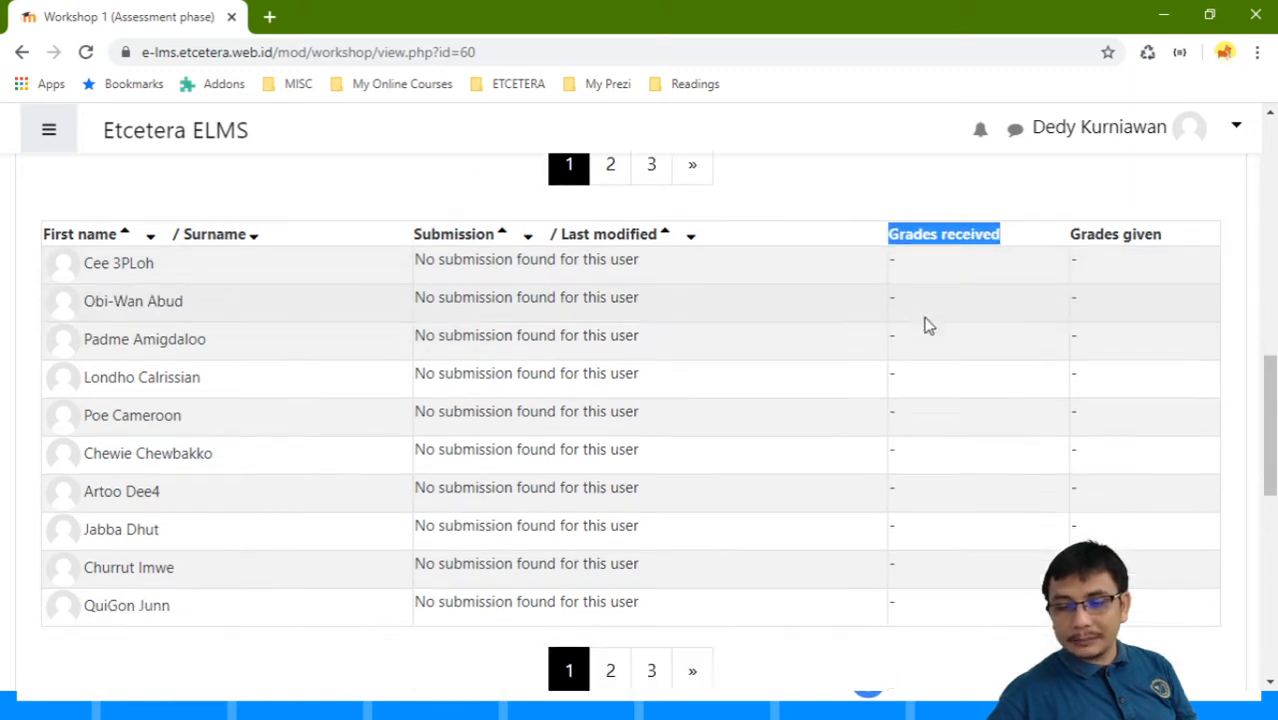
scroll(1000, 400, up, 6)
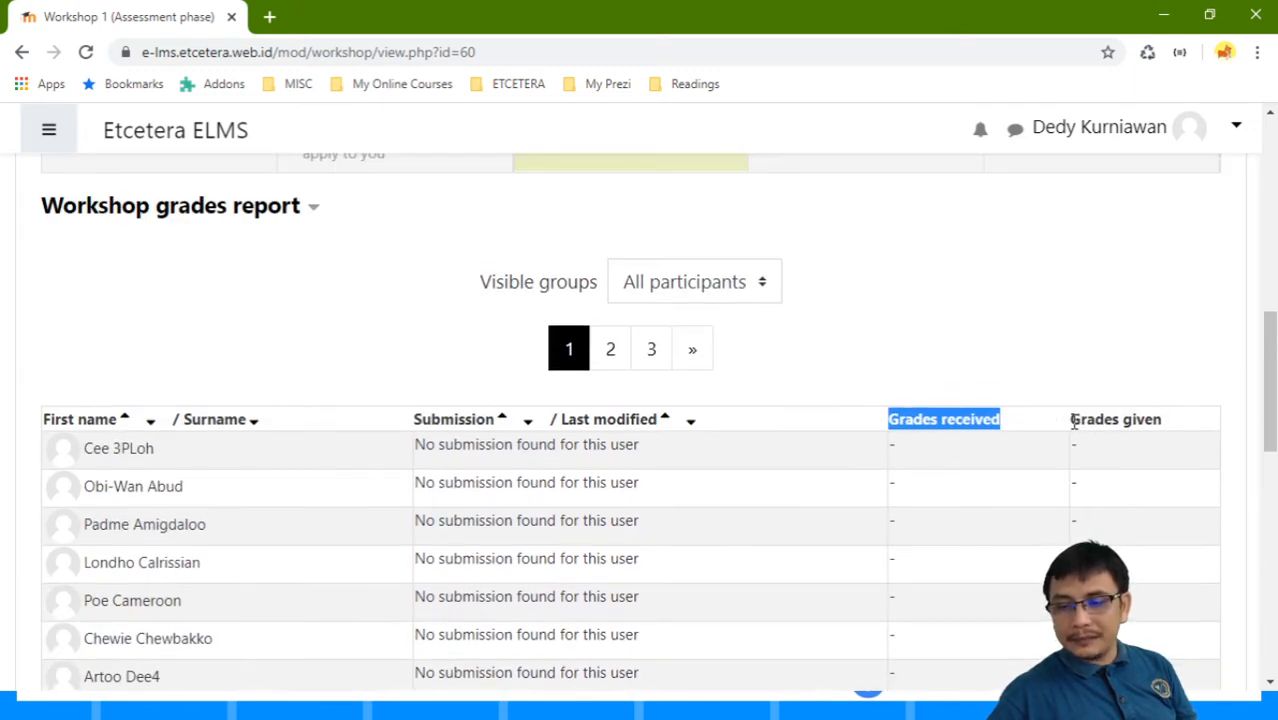
drag(1072, 419, 1167, 419)
scroll(1148, 580, down, 3)
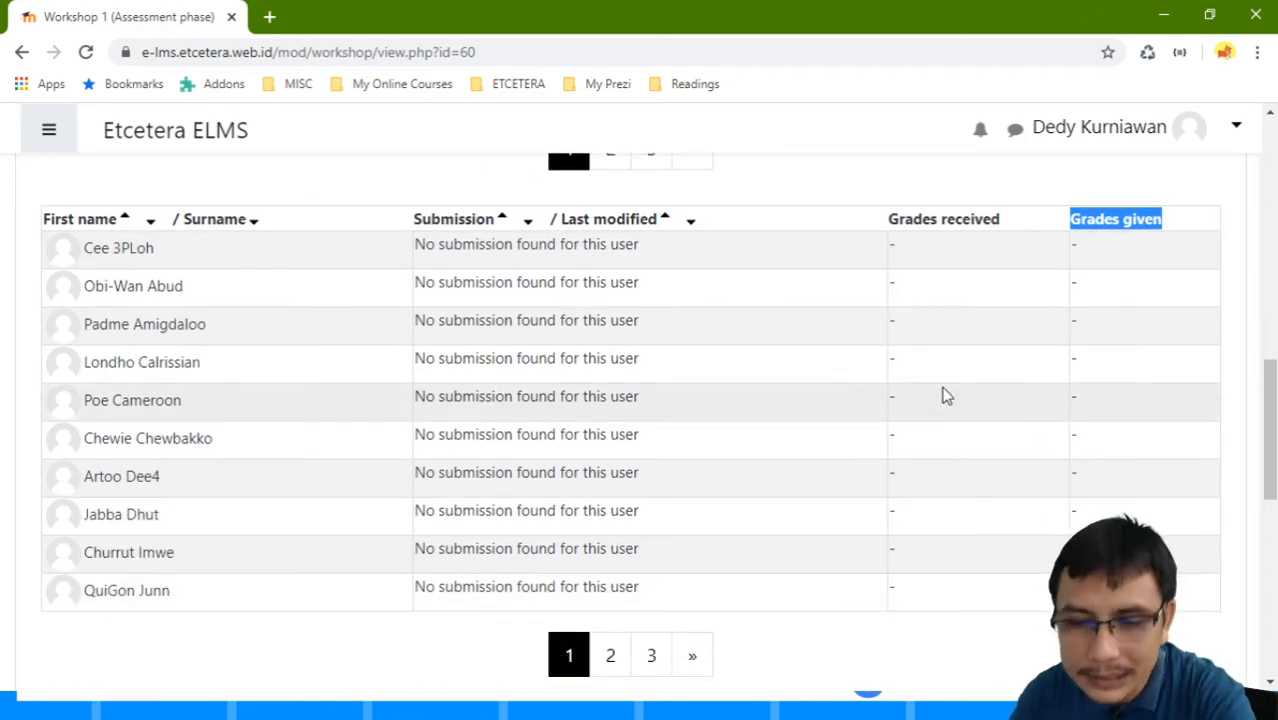
scroll(930, 350, up, 5)
scroll(800, 340, up, 2)
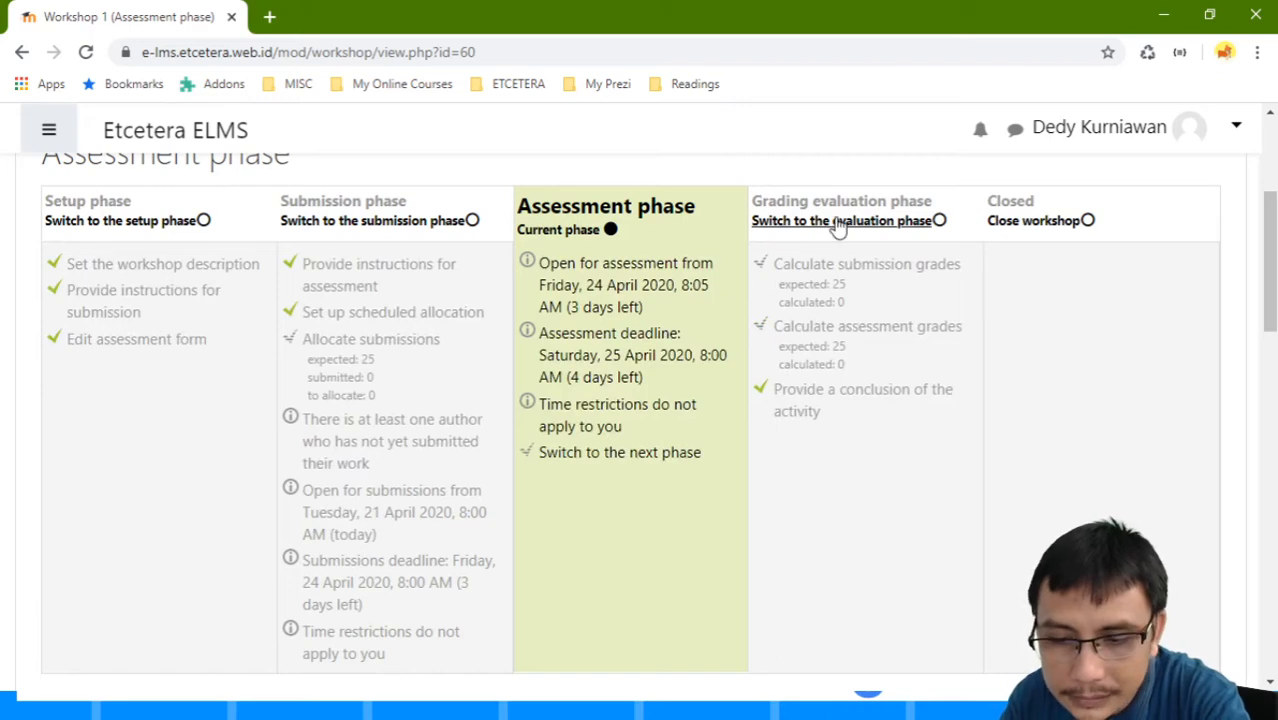
scroll(825, 295, down, 6)
scroll(810, 288, up, 7)
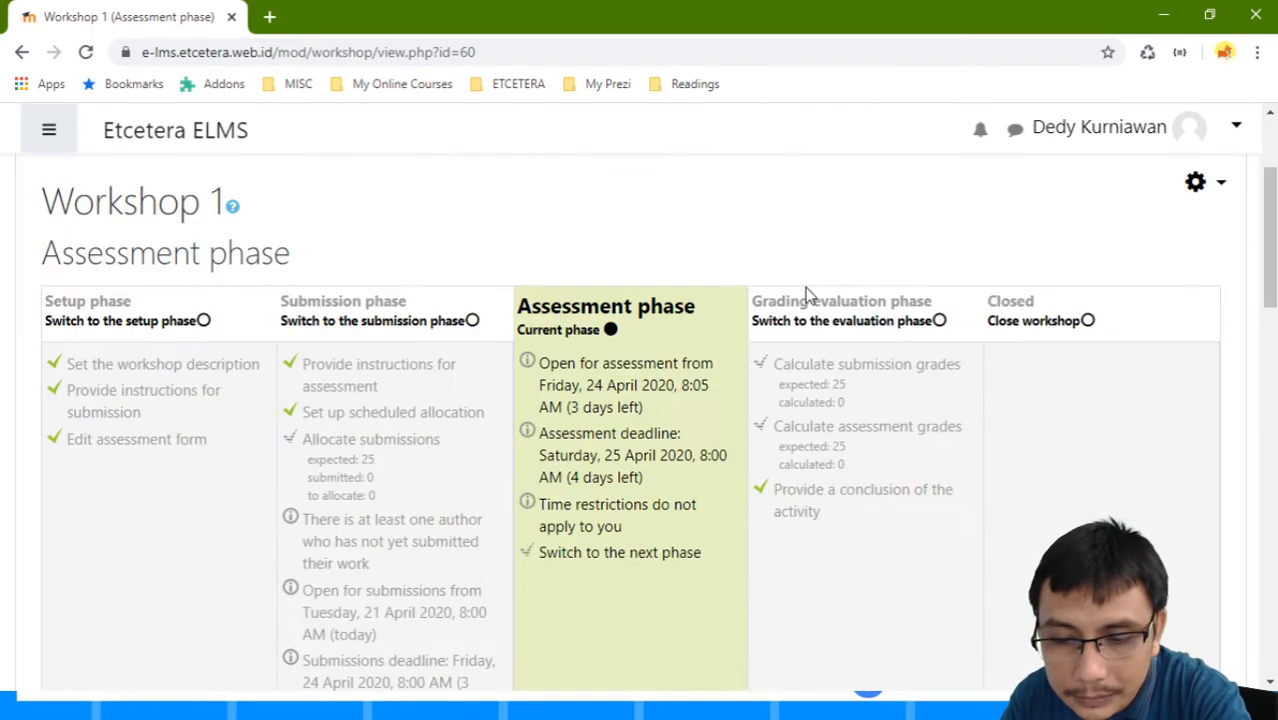
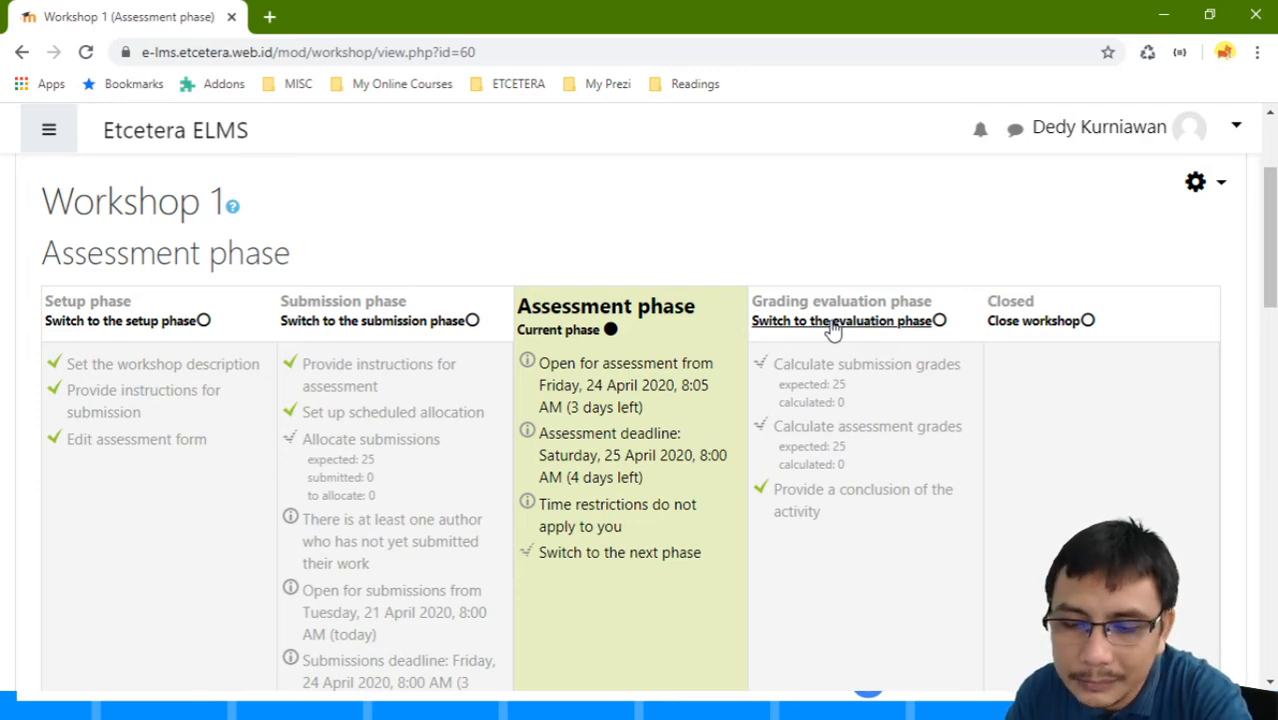
scroll(832, 330, down, 7)
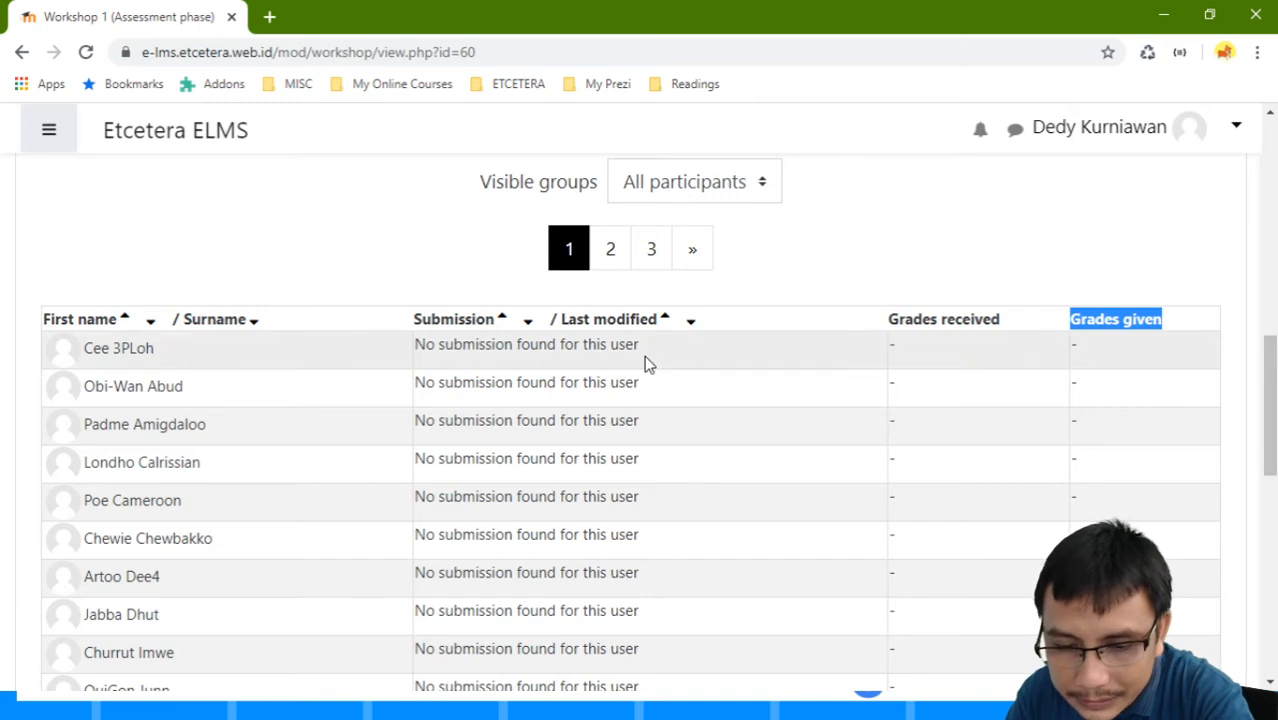
scroll(644, 355, up, 7)
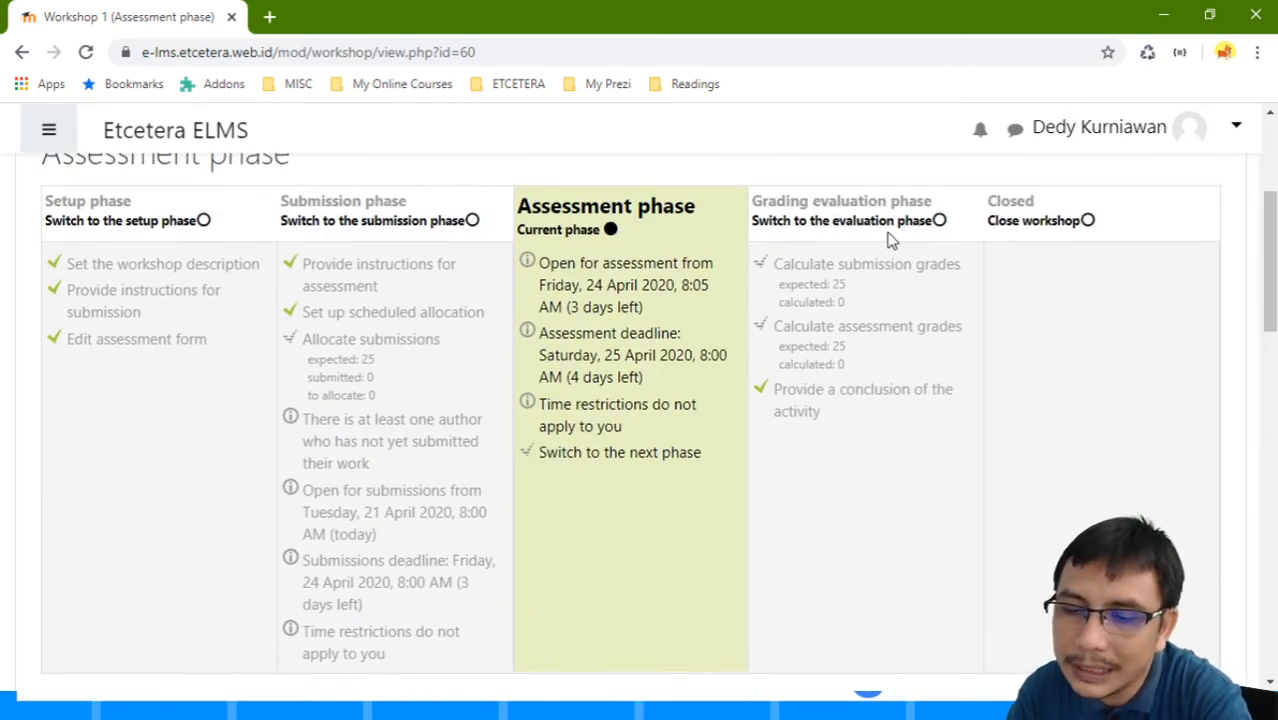
Step: Switch Workshop 1 to the grading evaluation phase, confirm the change and check that phase's tasks
click(893, 224)
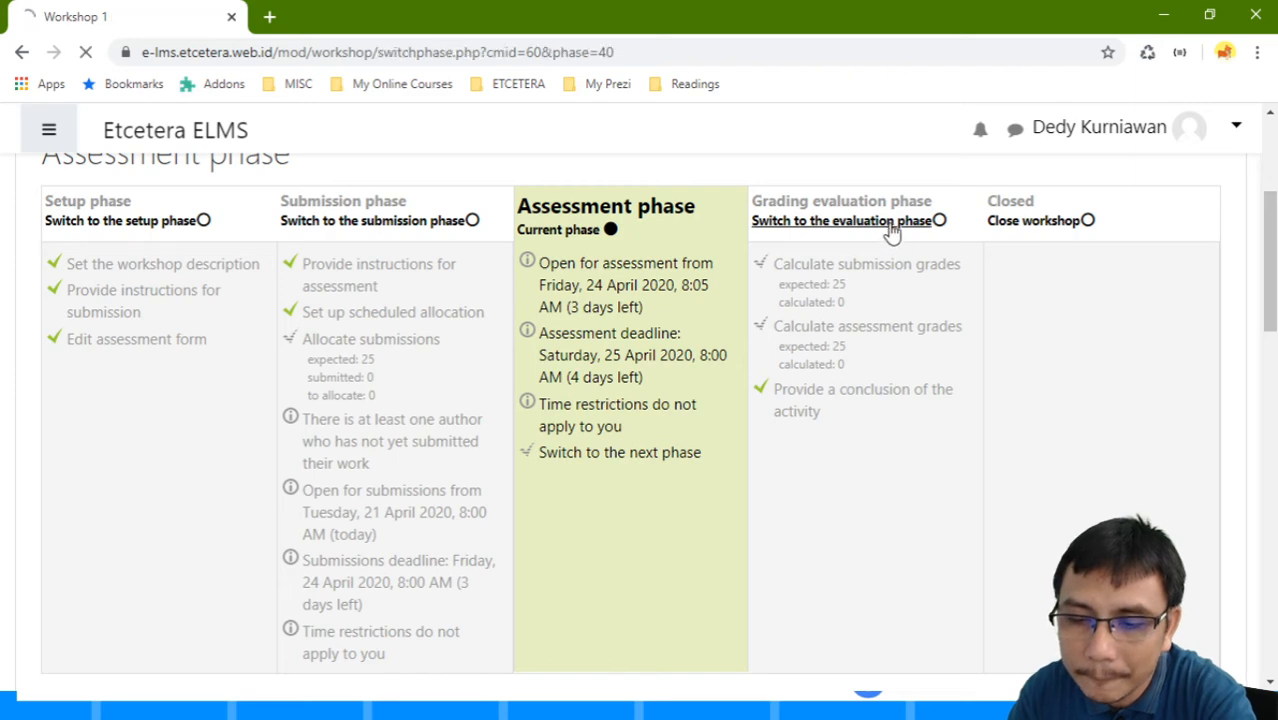
scroll(717, 315, down, 5)
click(720, 339)
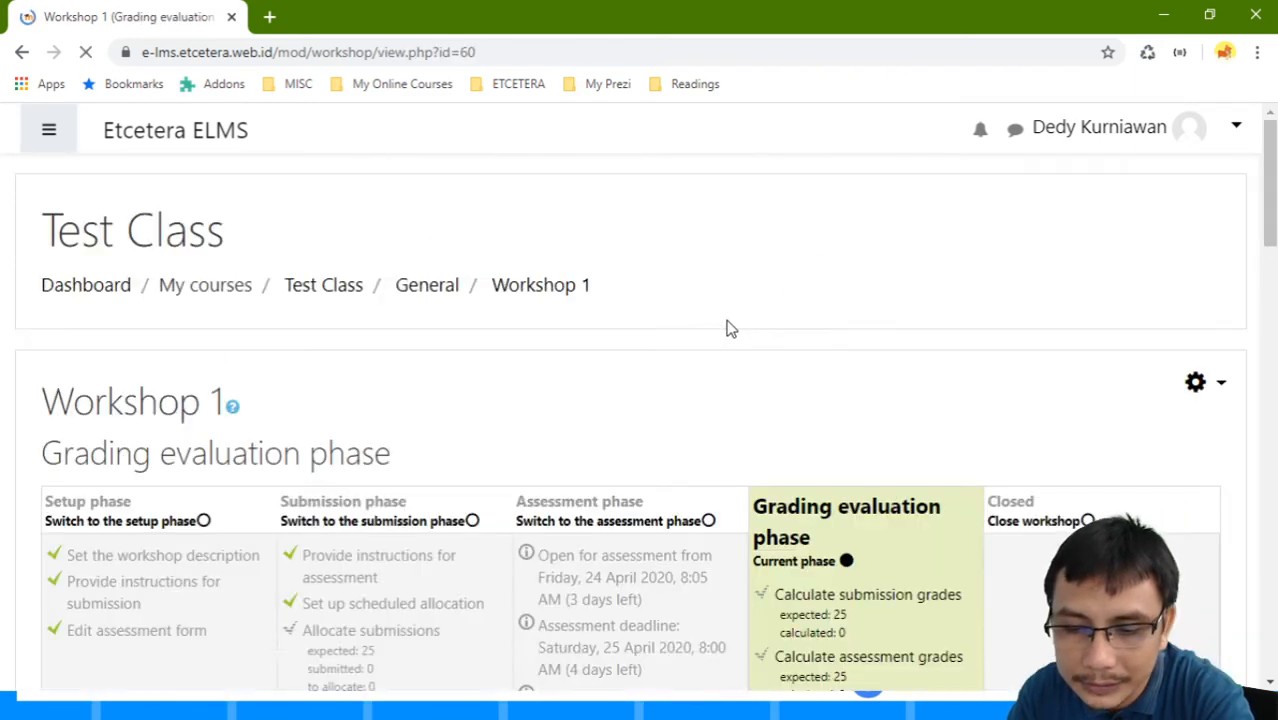
scroll(724, 328, down, 3)
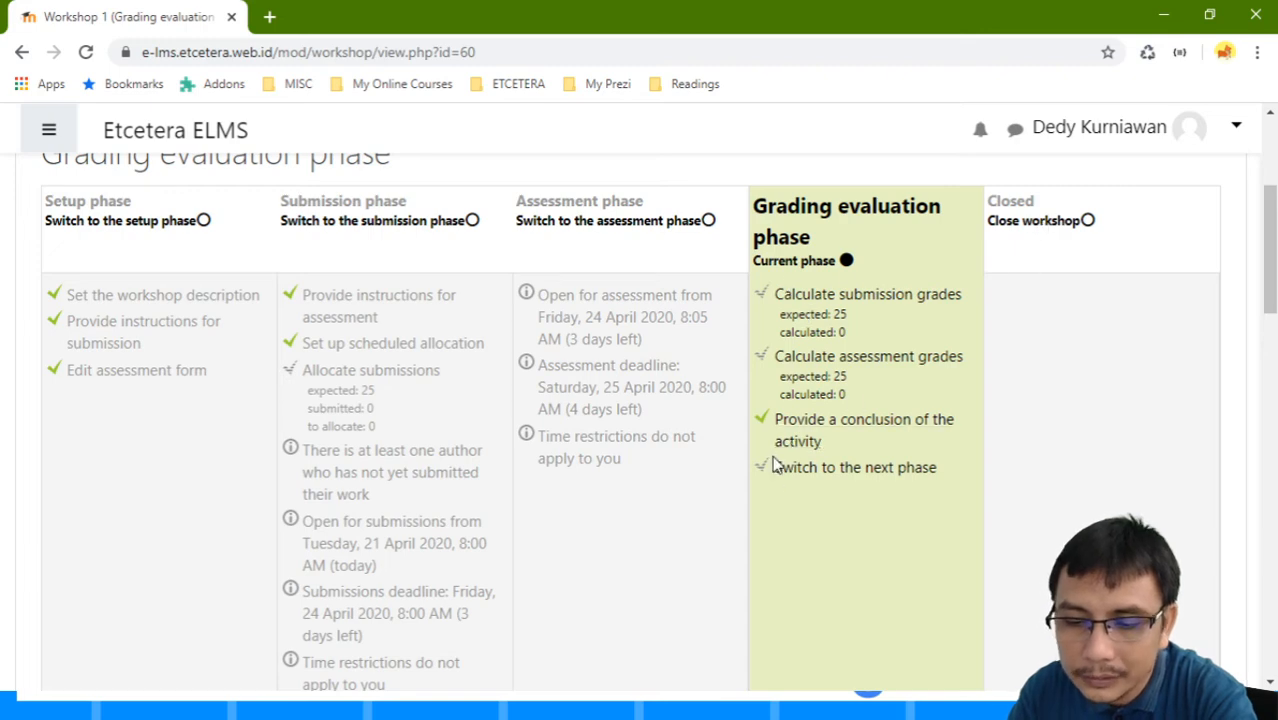
Step: Close Workshop 1, confirm the closure and review the conclusion and phase overview
click(1030, 222)
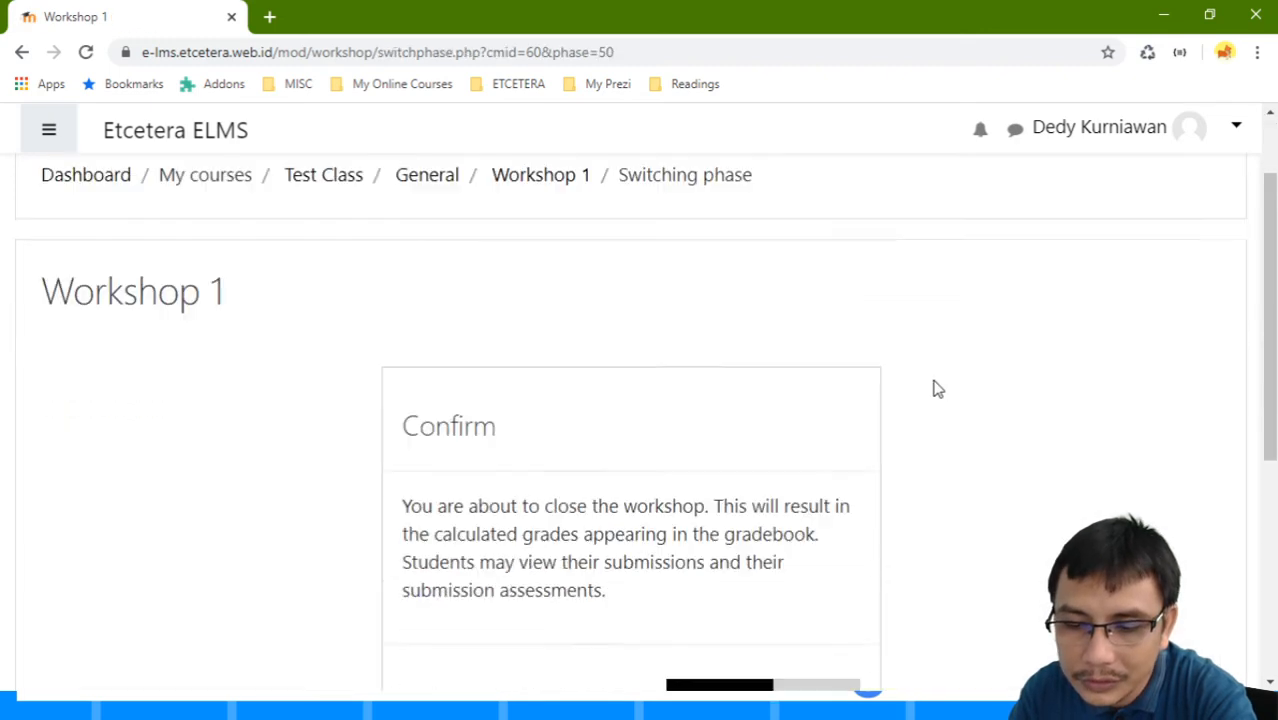
scroll(933, 386, down, 4)
click(770, 418)
scroll(768, 420, down, 5)
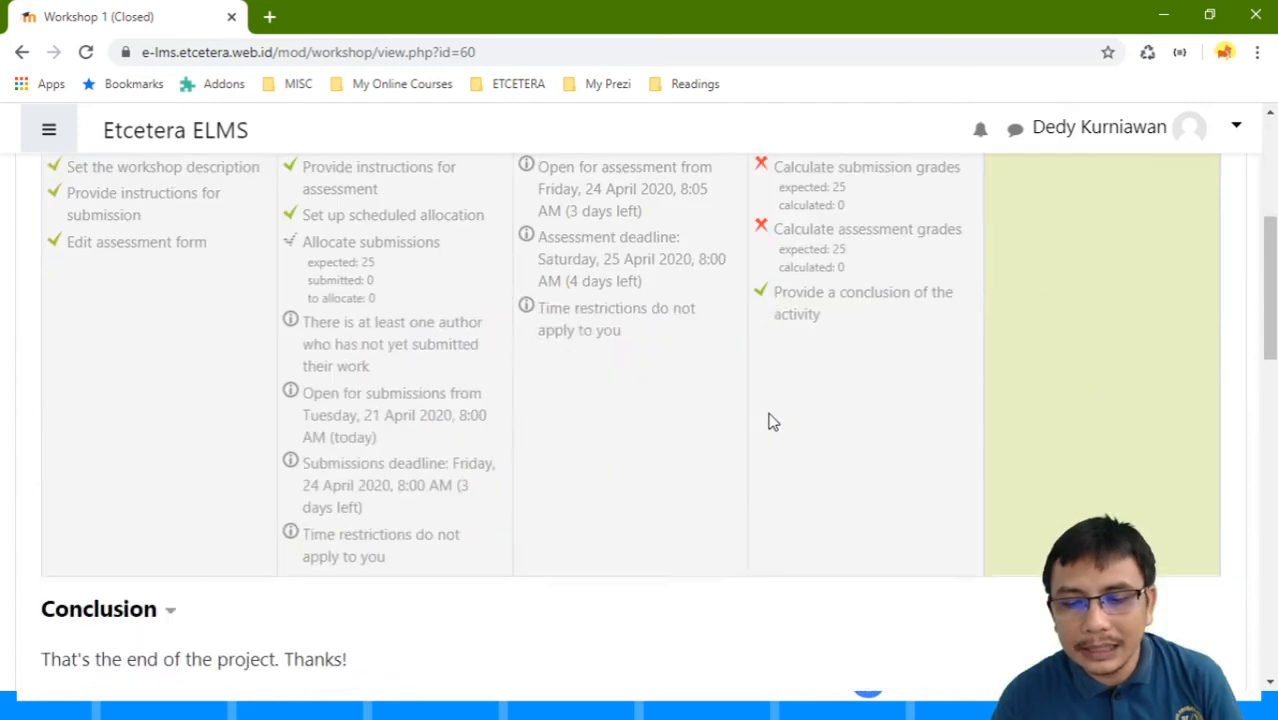
scroll(770, 421, up, 4)
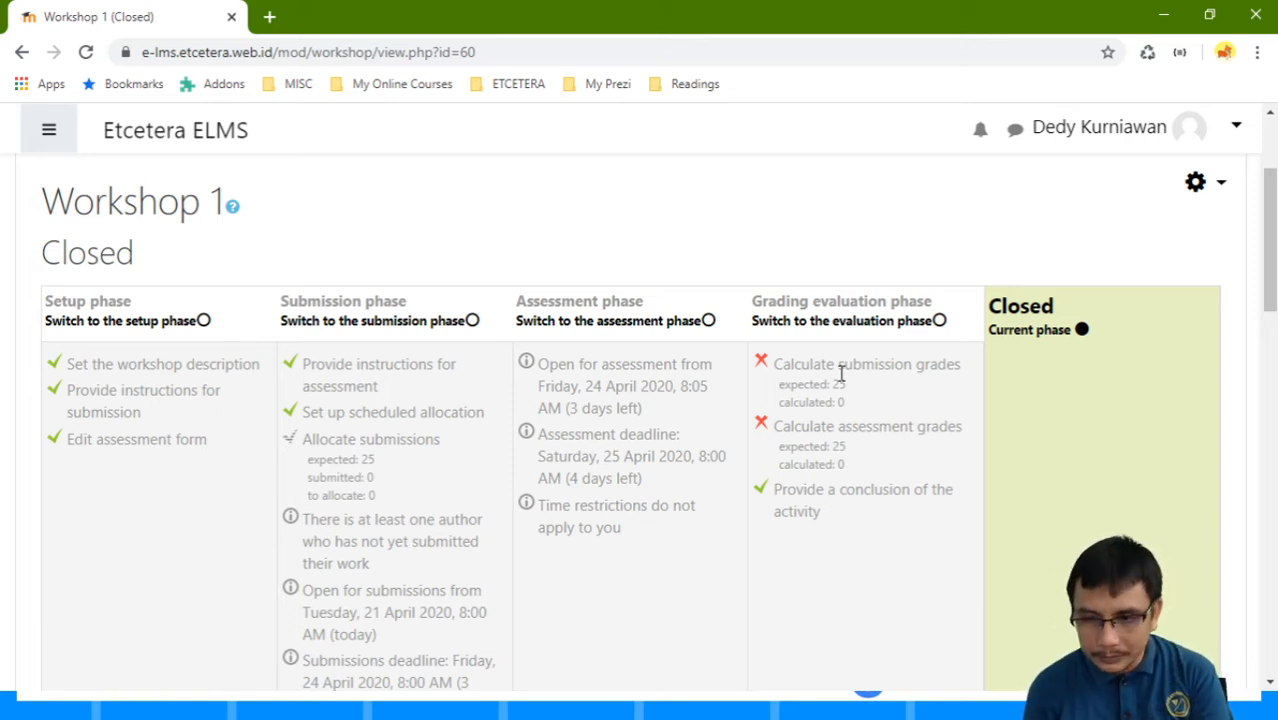
Step: Return from Workshop 1 to the Test Class course page and open Workshop Example under Topic 1
scroll(888, 350, up, 2)
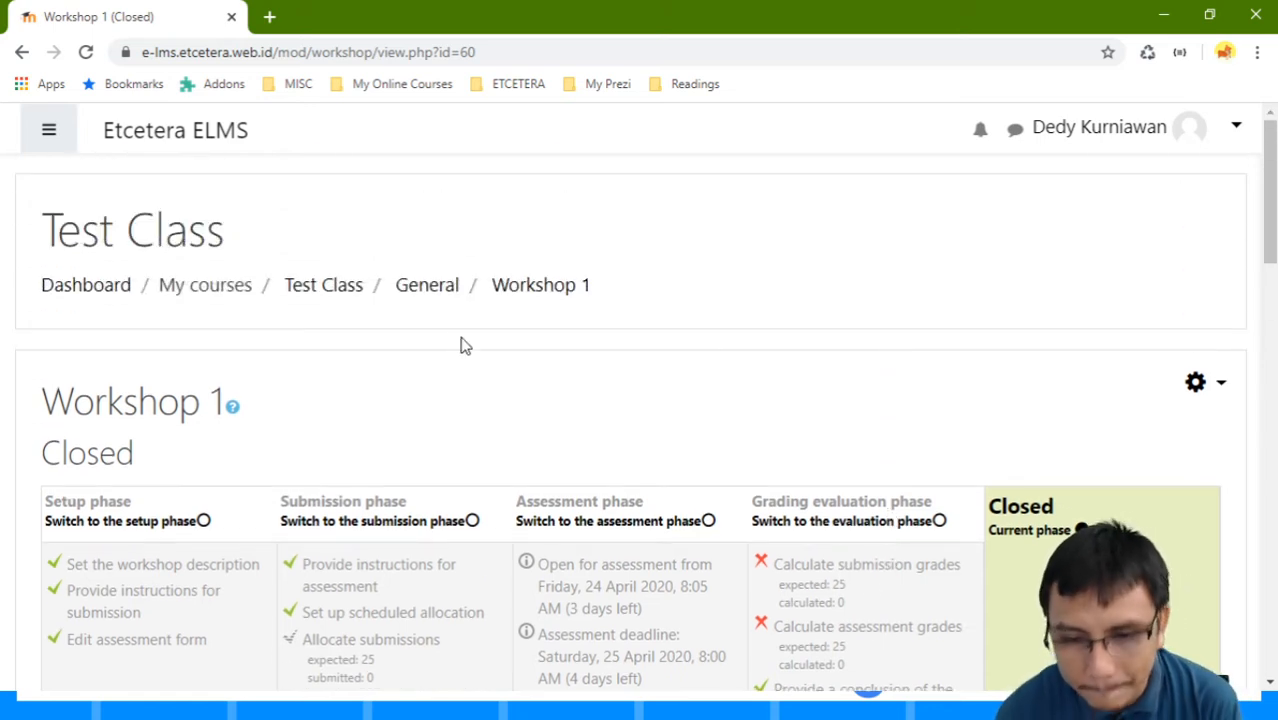
click(427, 287)
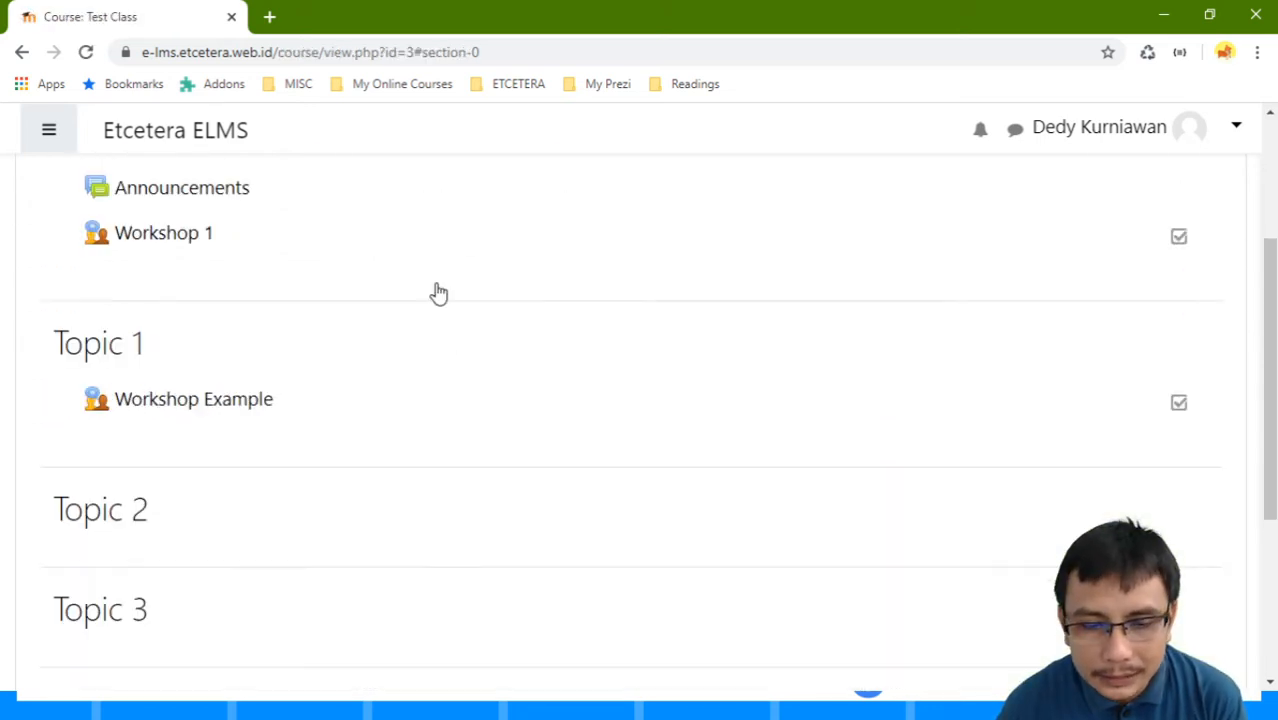
scroll(438, 292, up, 2)
scroll(862, 371, up, 1)
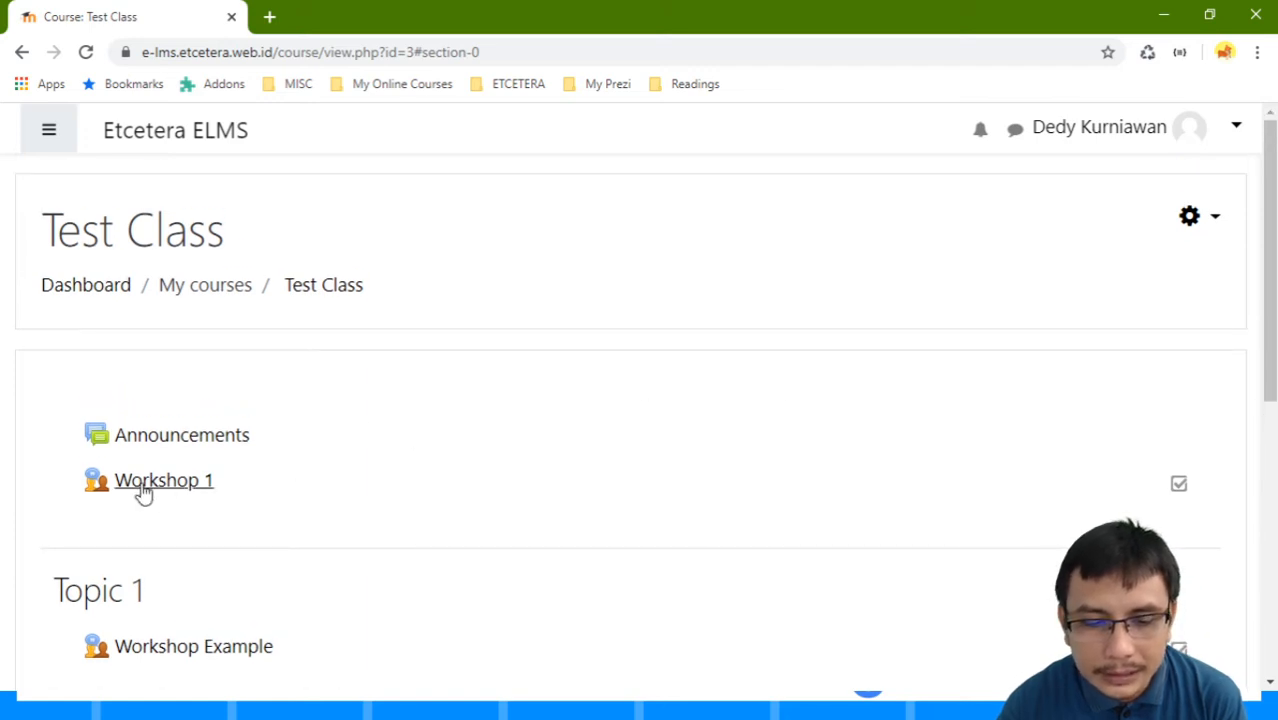
scroll(219, 378, down, 3)
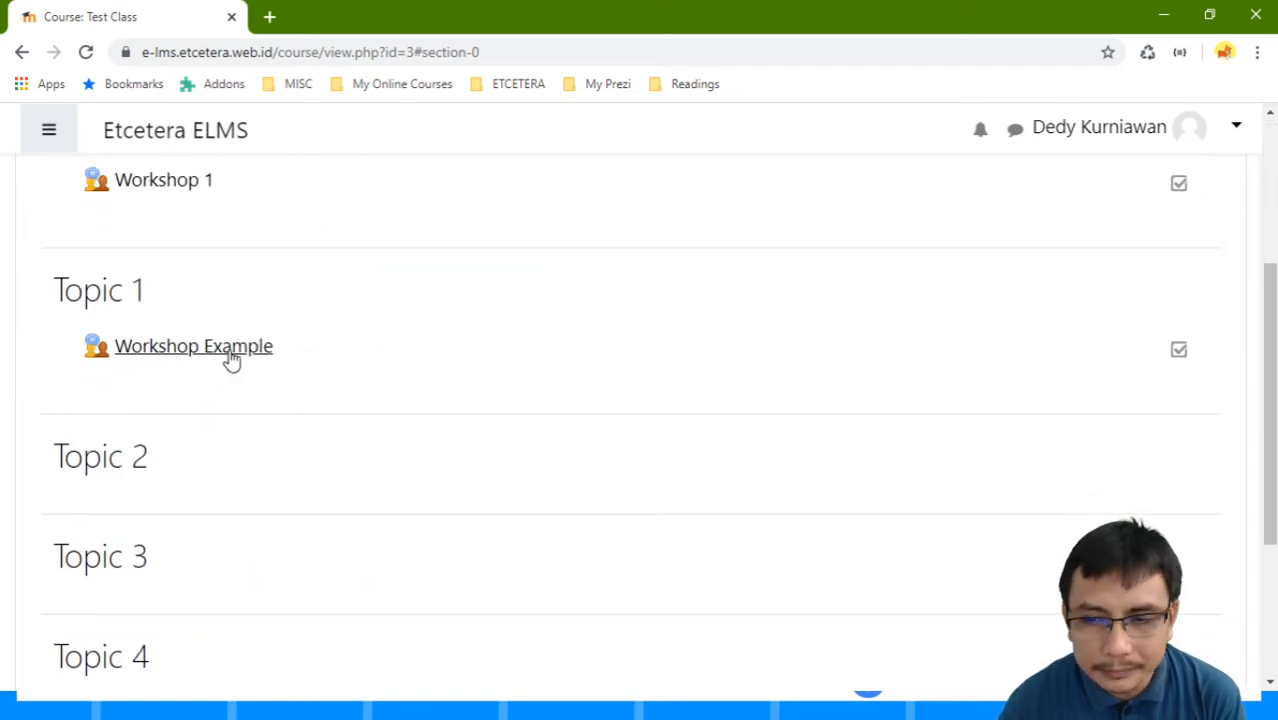
scroll(200, 396, up, 1)
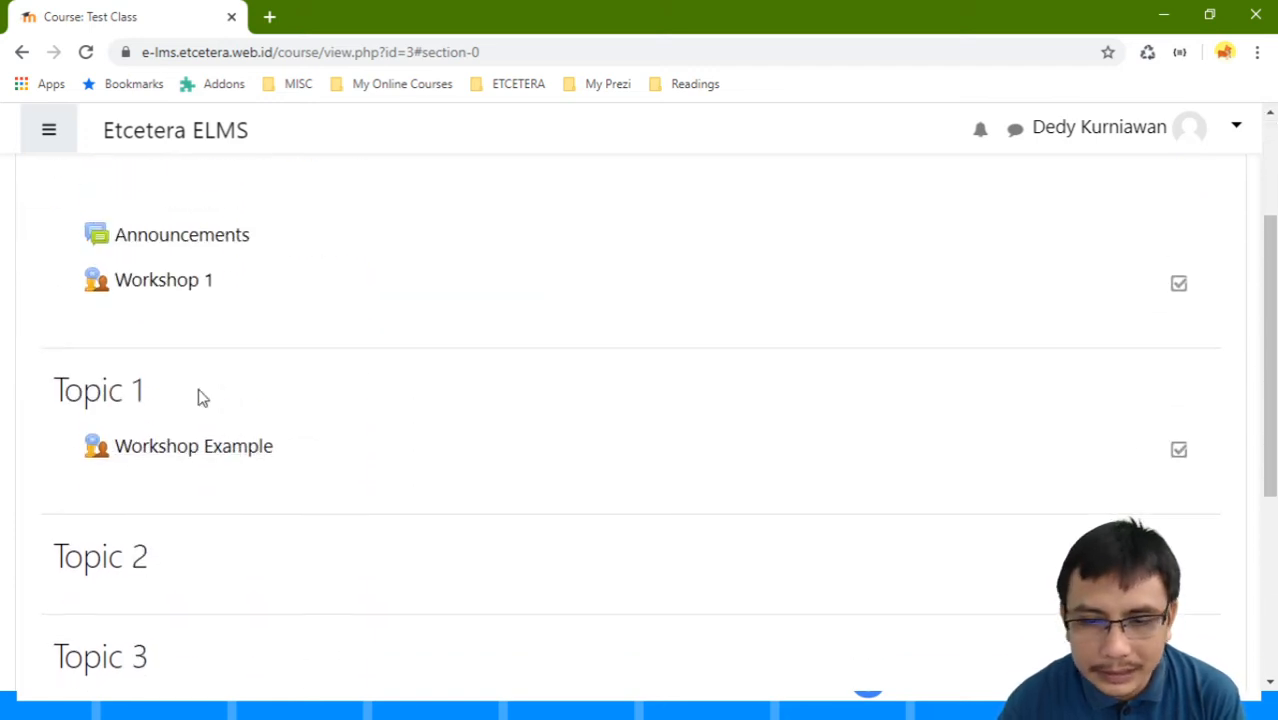
click(167, 452)
Step: Examine Workshop Example's phase overview, submission instructions and workshop submissions report
scroll(165, 455, down, 5)
scroll(274, 462, up, 2)
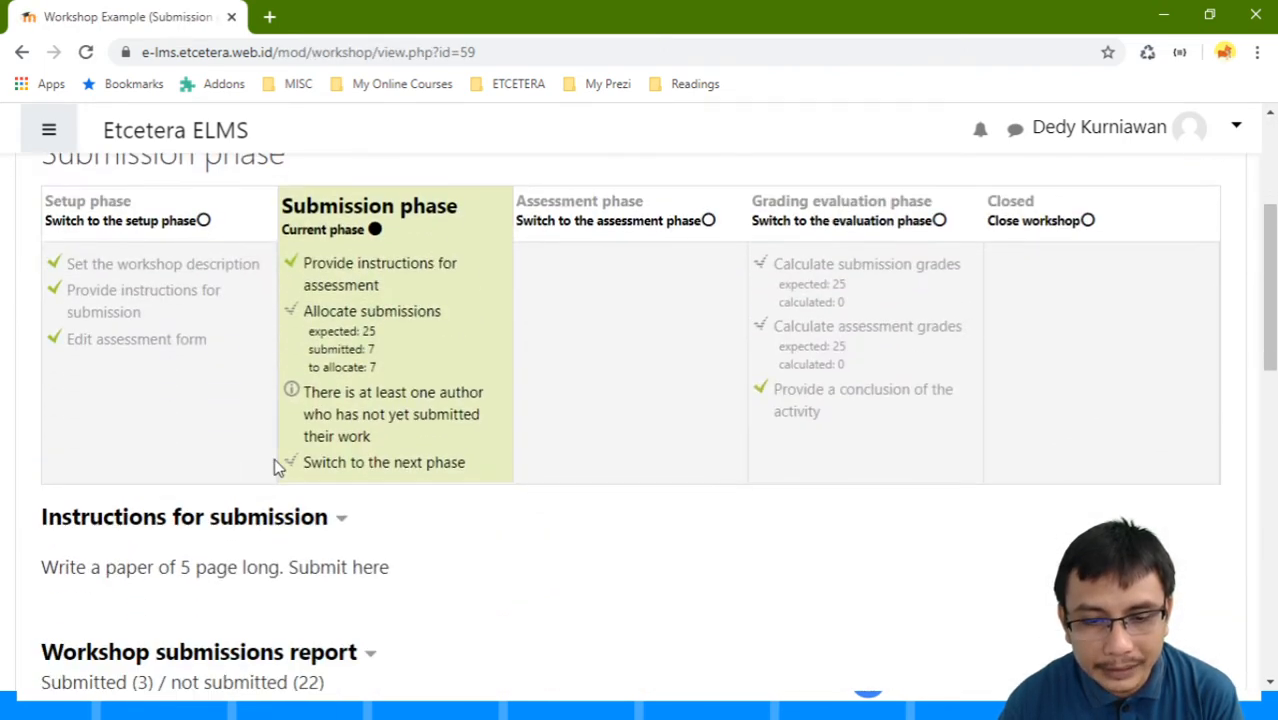
scroll(274, 458, down, 5)
scroll(271, 470, up, 8)
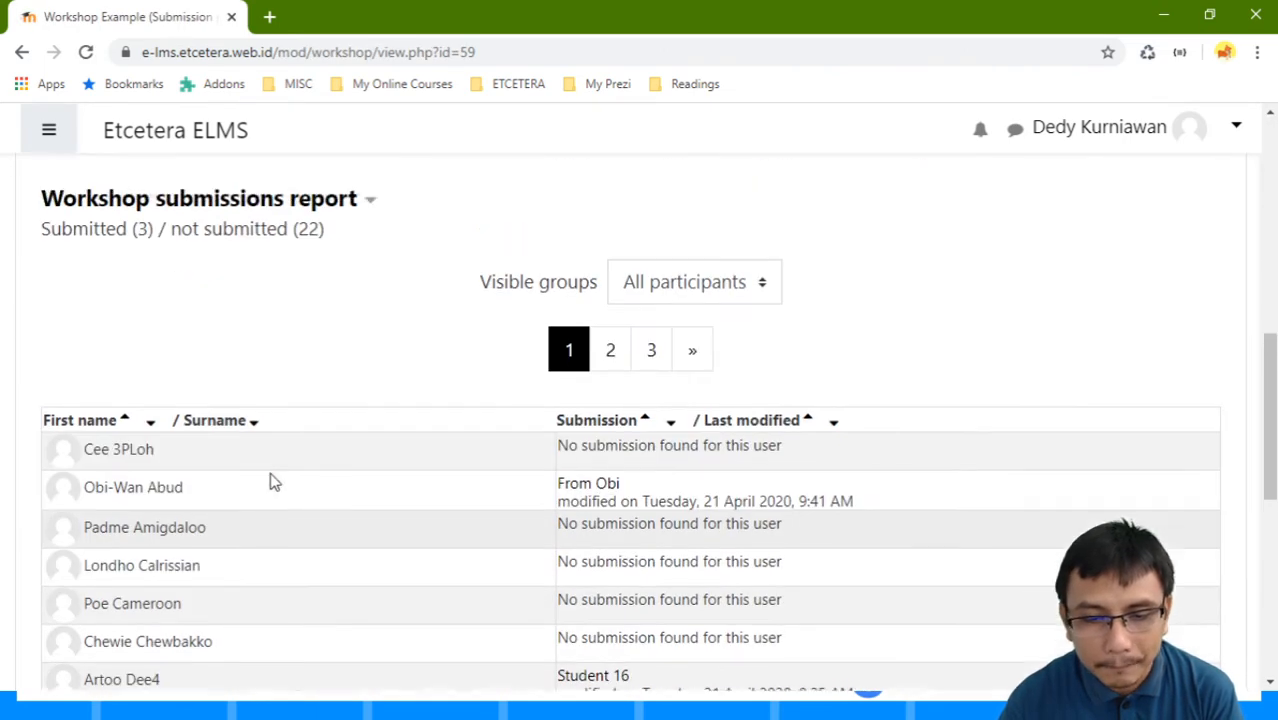
scroll(270, 481, down, 2)
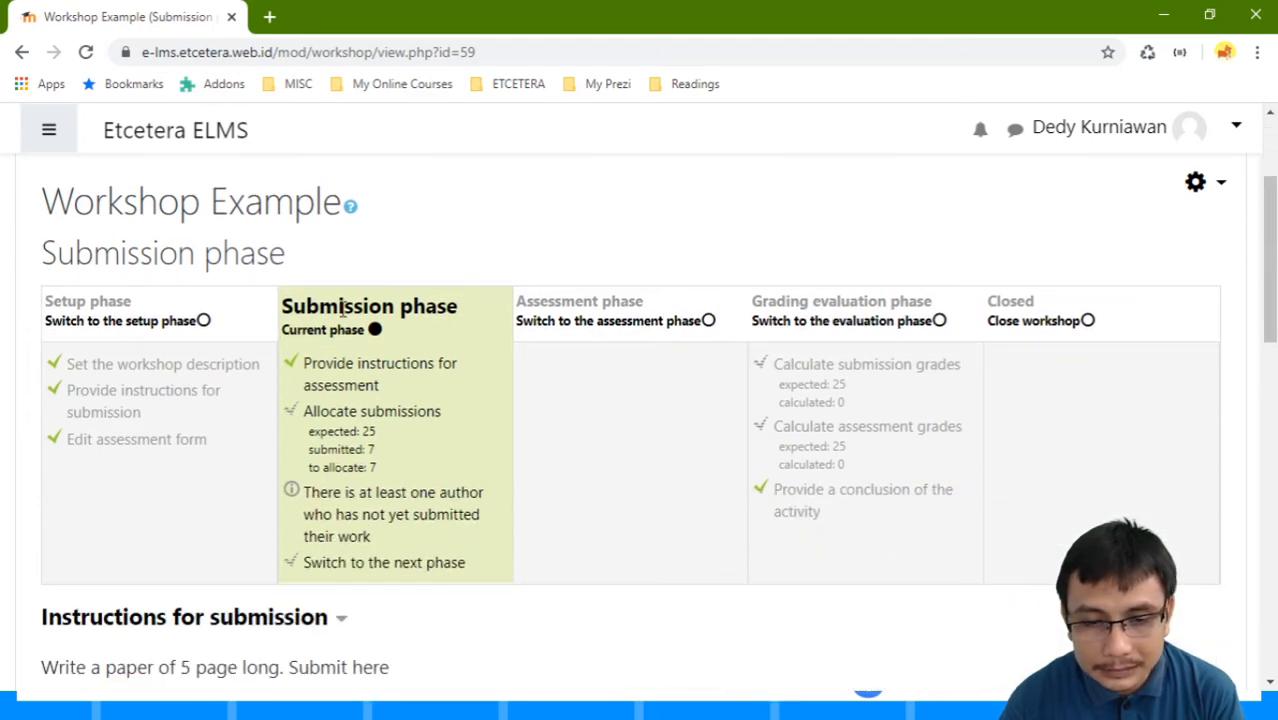
scroll(342, 306, up, 1)
scroll(271, 374, down, 3)
scroll(347, 302, up, 2)
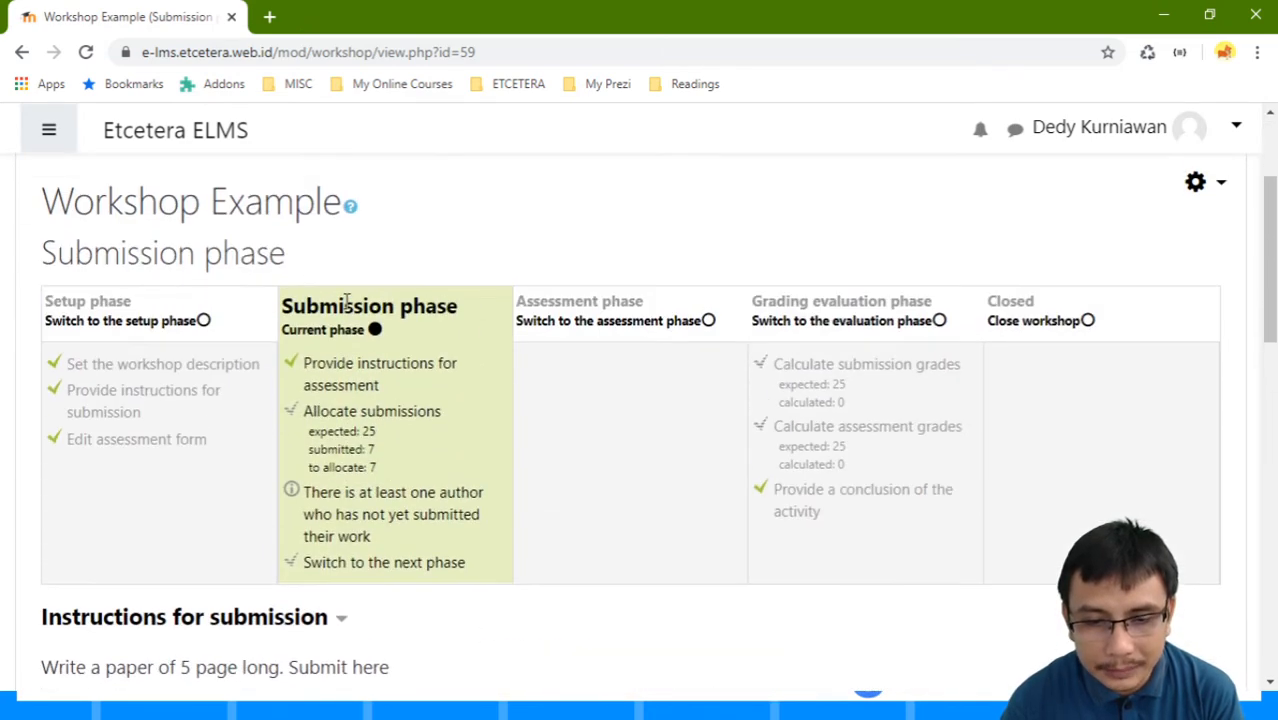
scroll(347, 302, up, 2)
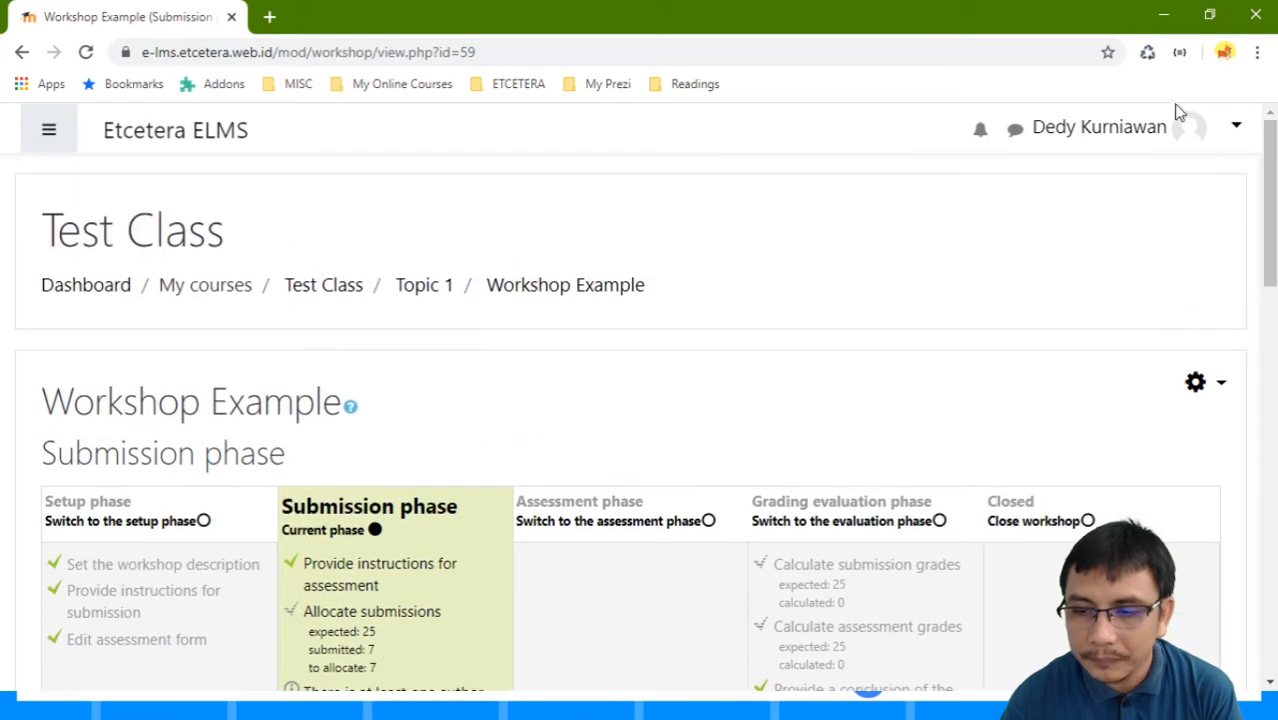
Step: Log out of the lecturer's account
click(1186, 130)
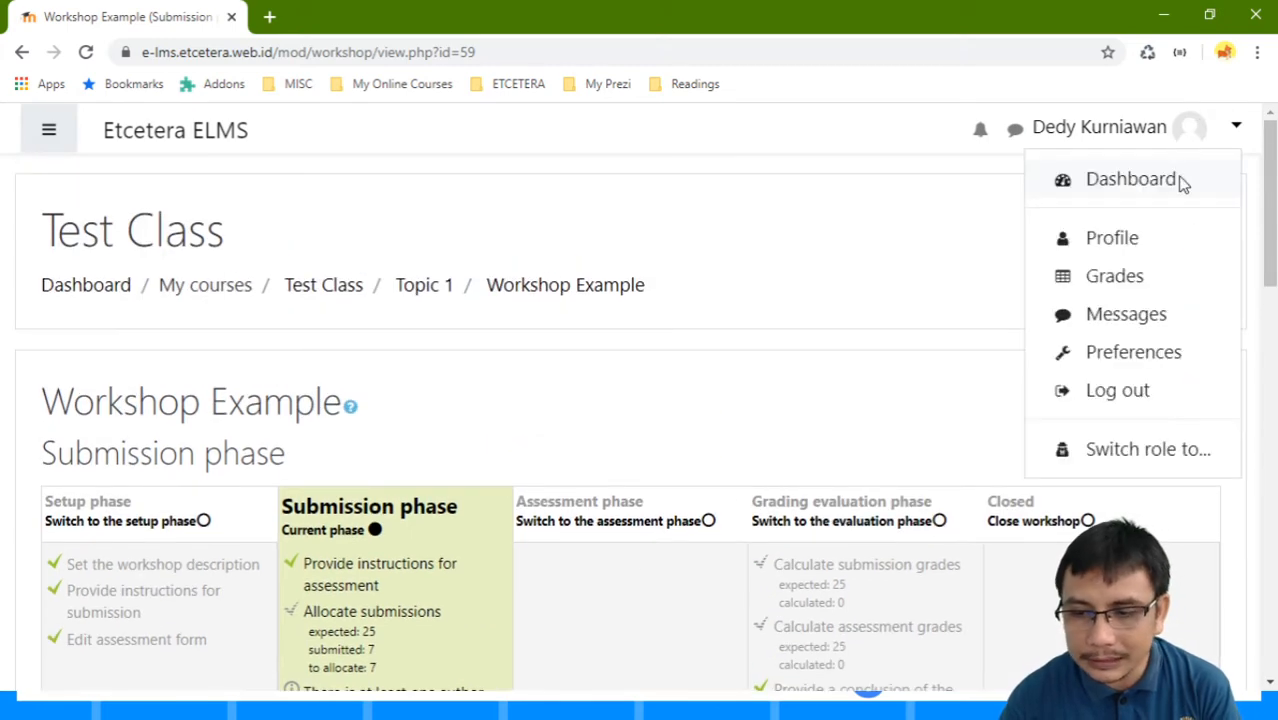
click(1130, 387)
scroll(630, 381, down, 1)
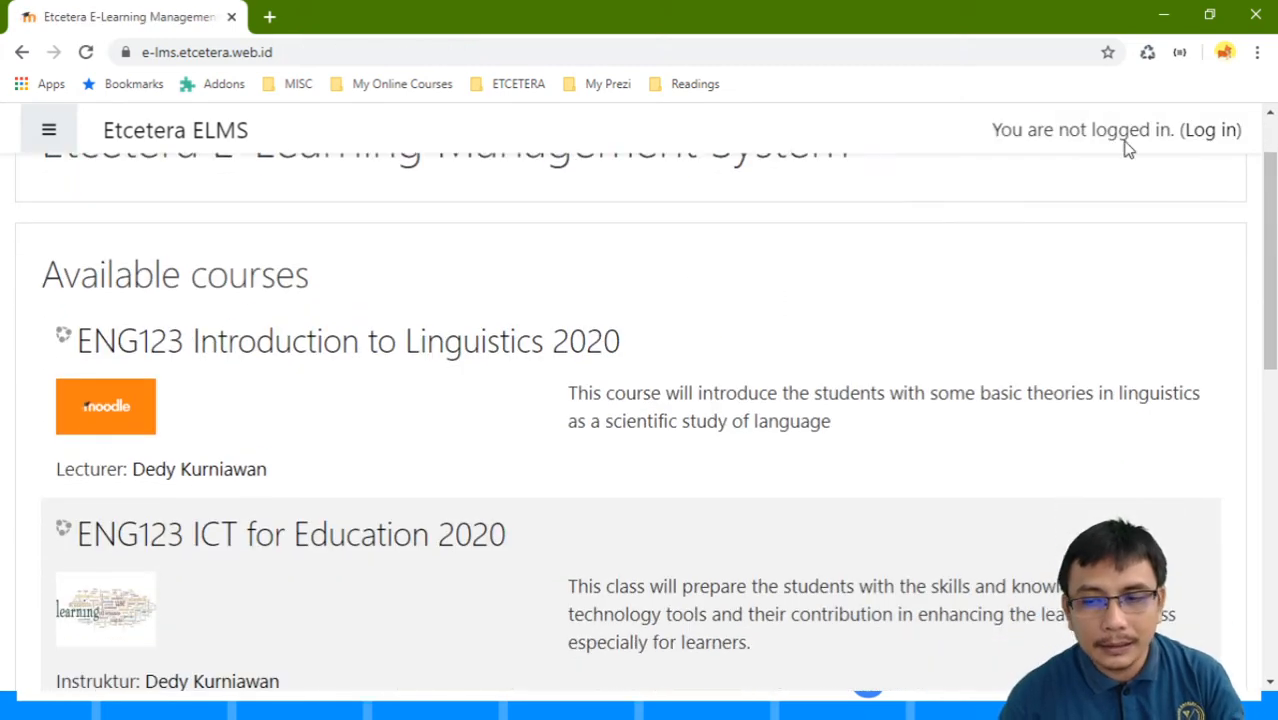
Step: Log in with the student's username and account password, and end the dashboard tour
click(1218, 131)
click(530, 372)
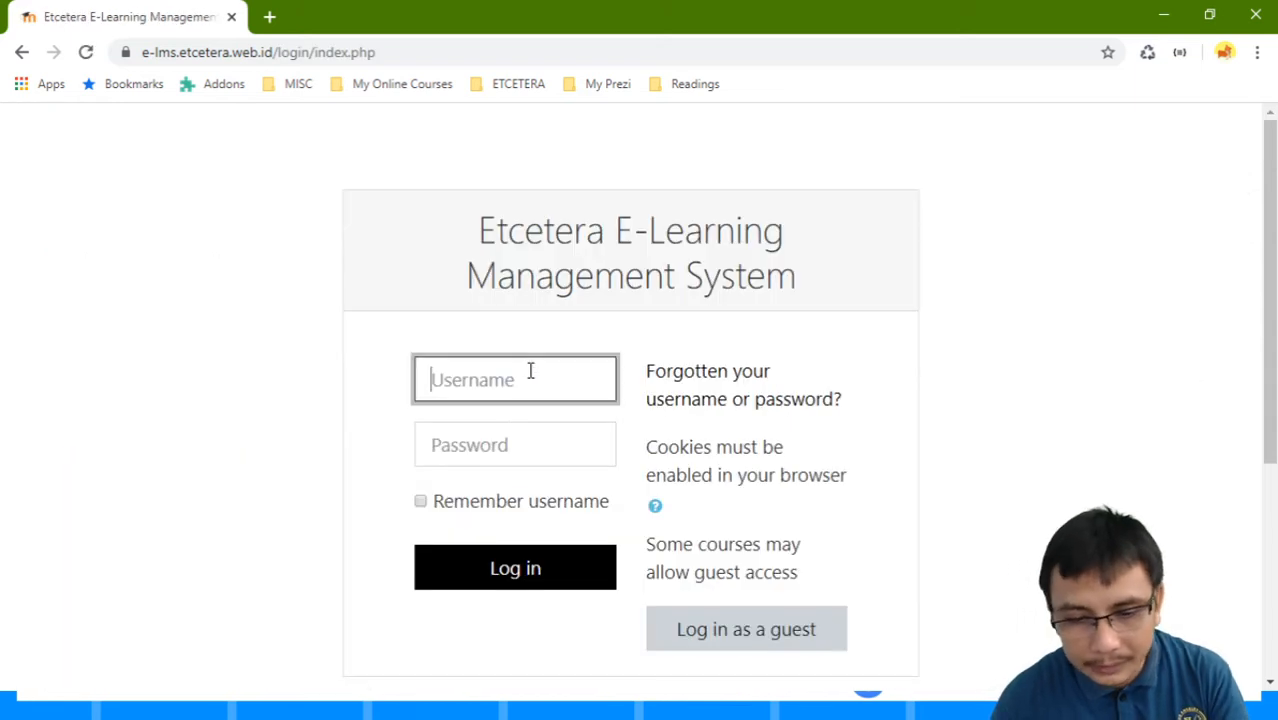
text(user0)
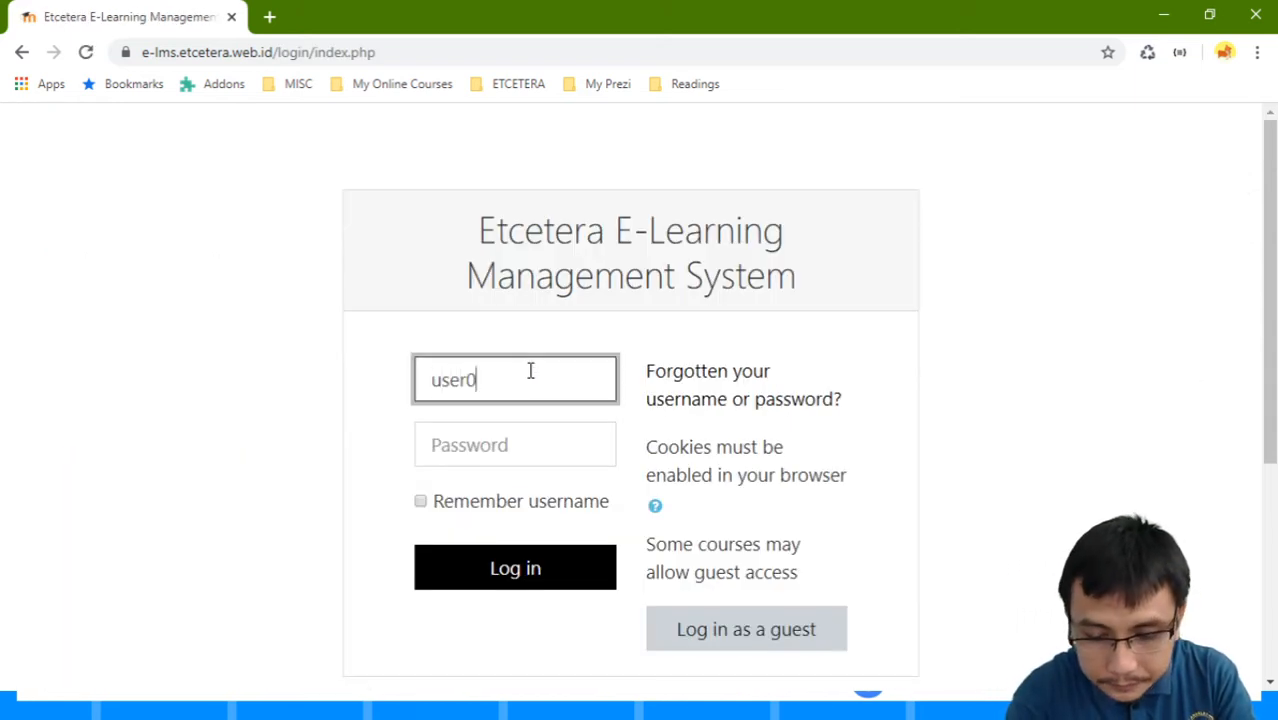
text(08)
key(Tab)
text(*********)
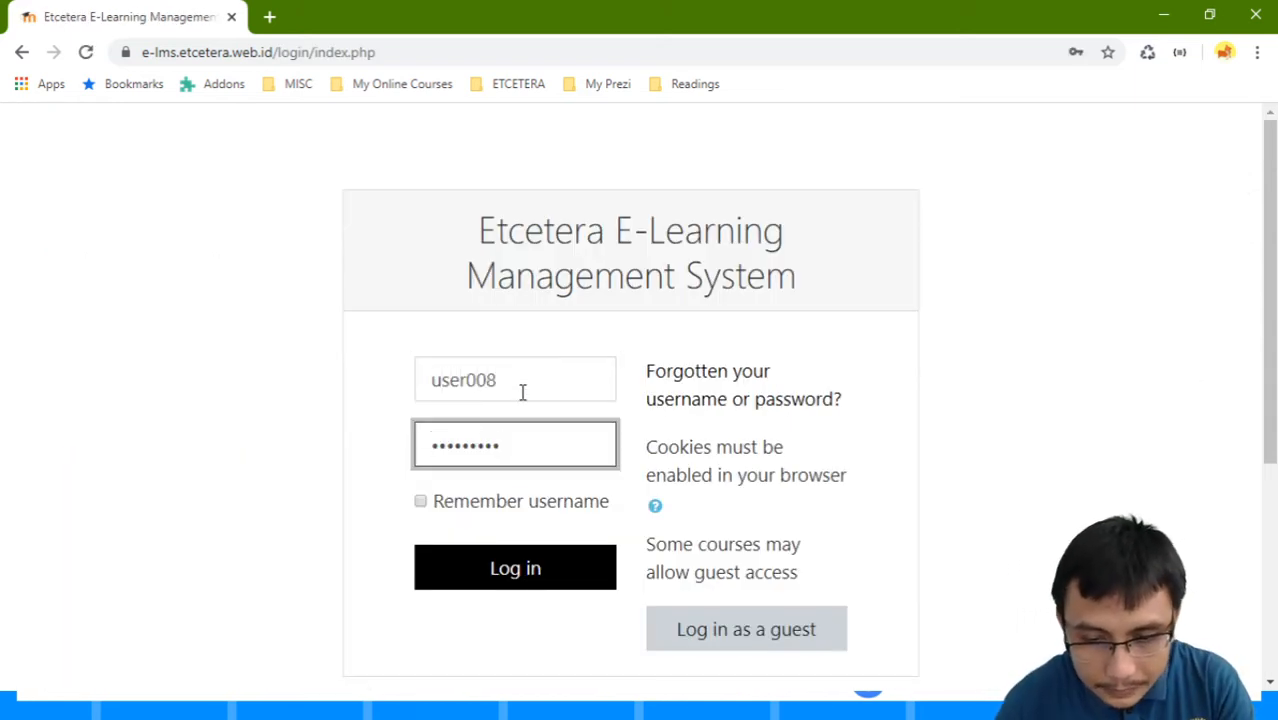
click(462, 592)
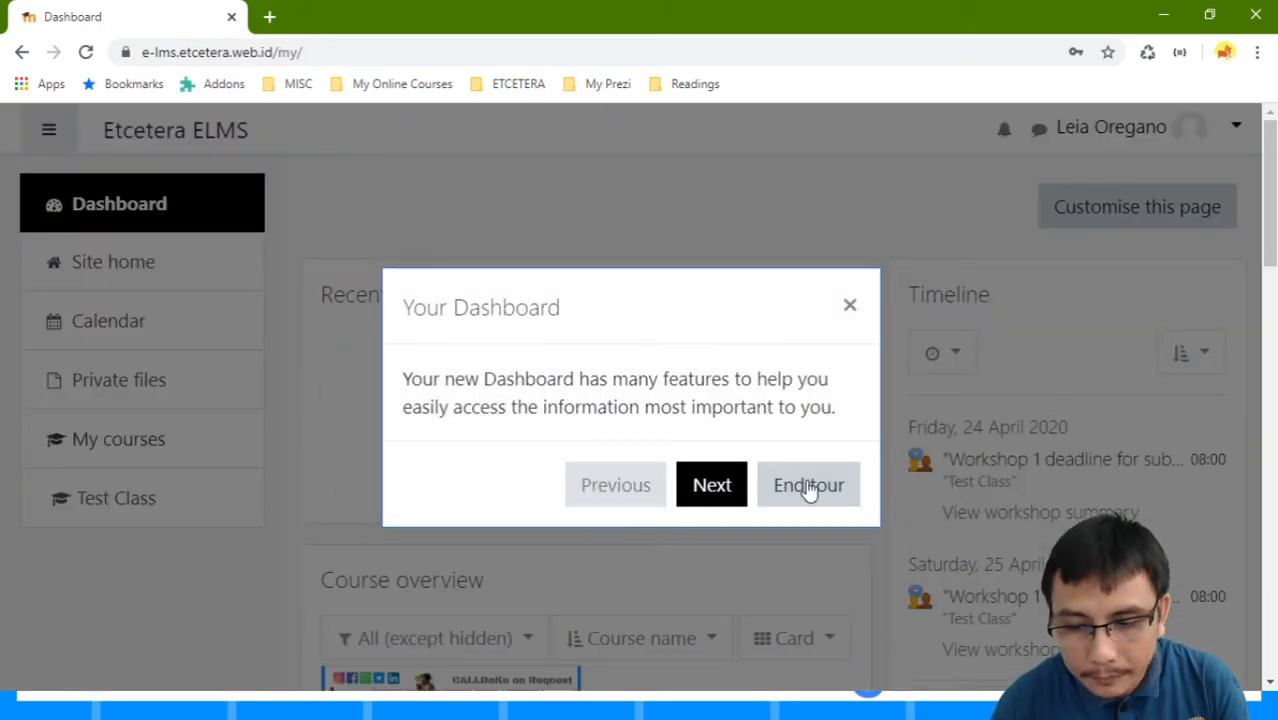
click(809, 486)
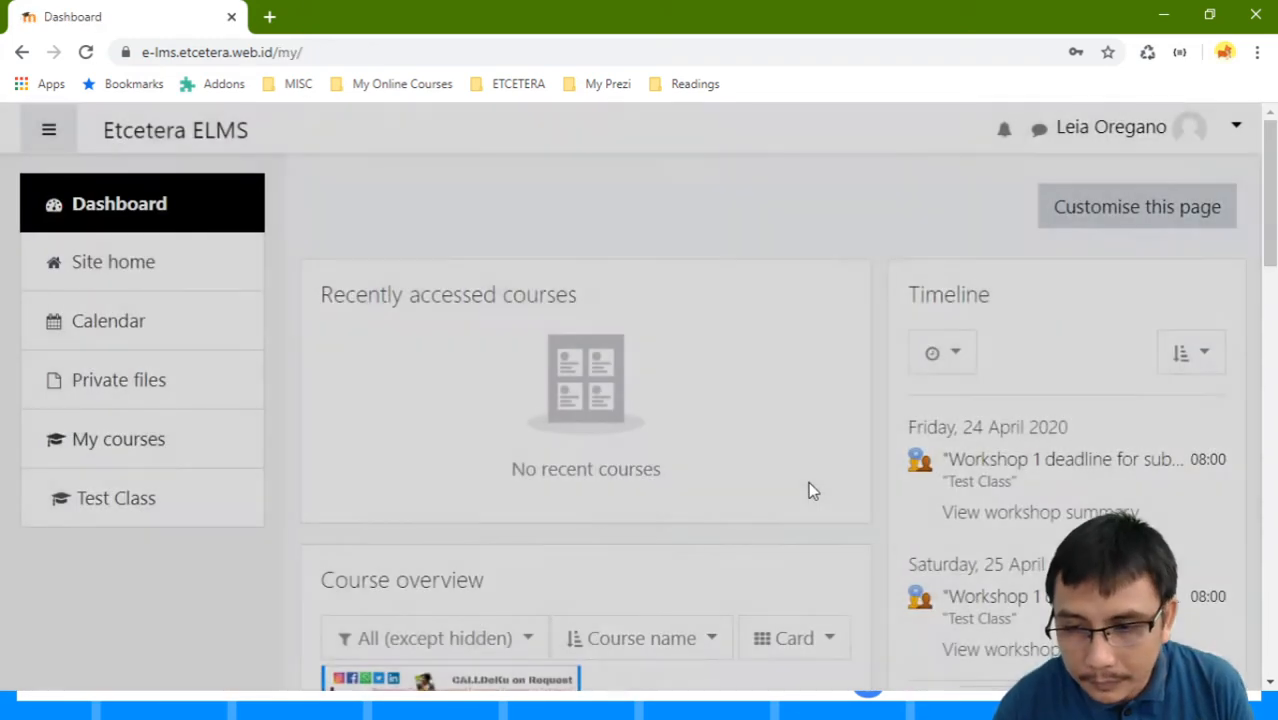
Step: Open the Test Class course from the course overview, end the messaging tour, and open Workshop Example
scroll(463, 330, down, 2)
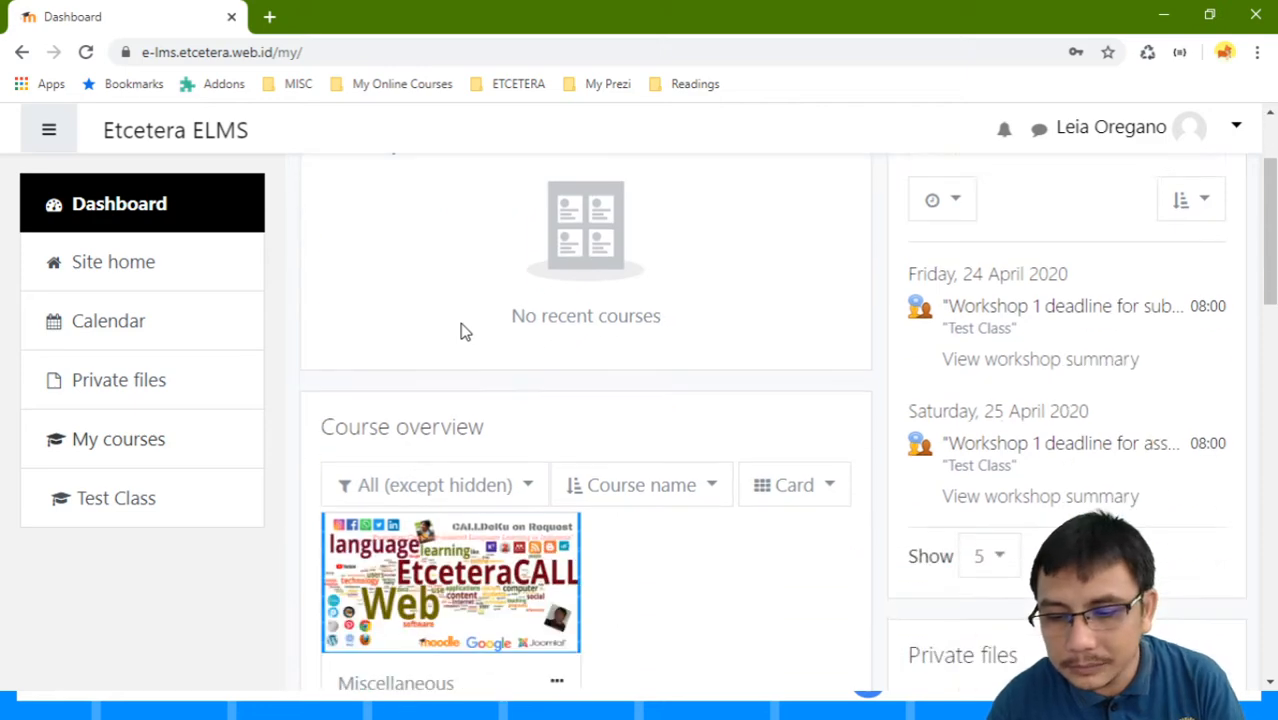
scroll(456, 330, down, 3)
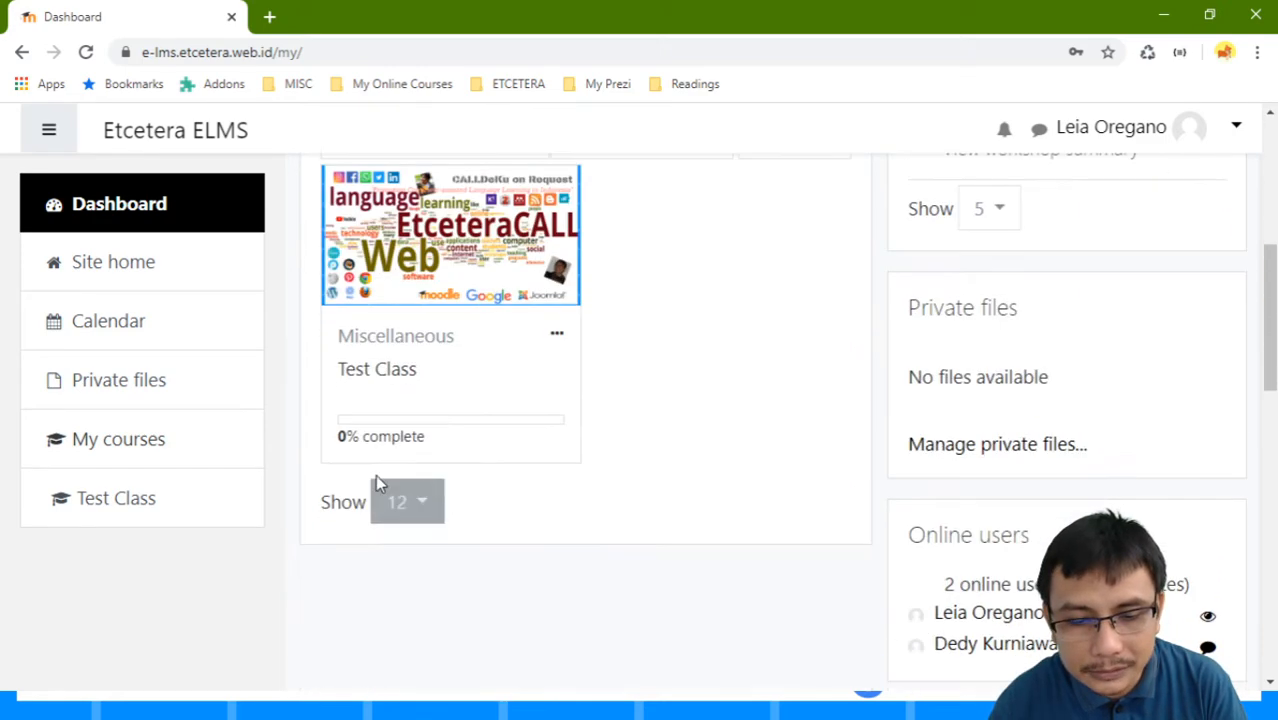
click(388, 368)
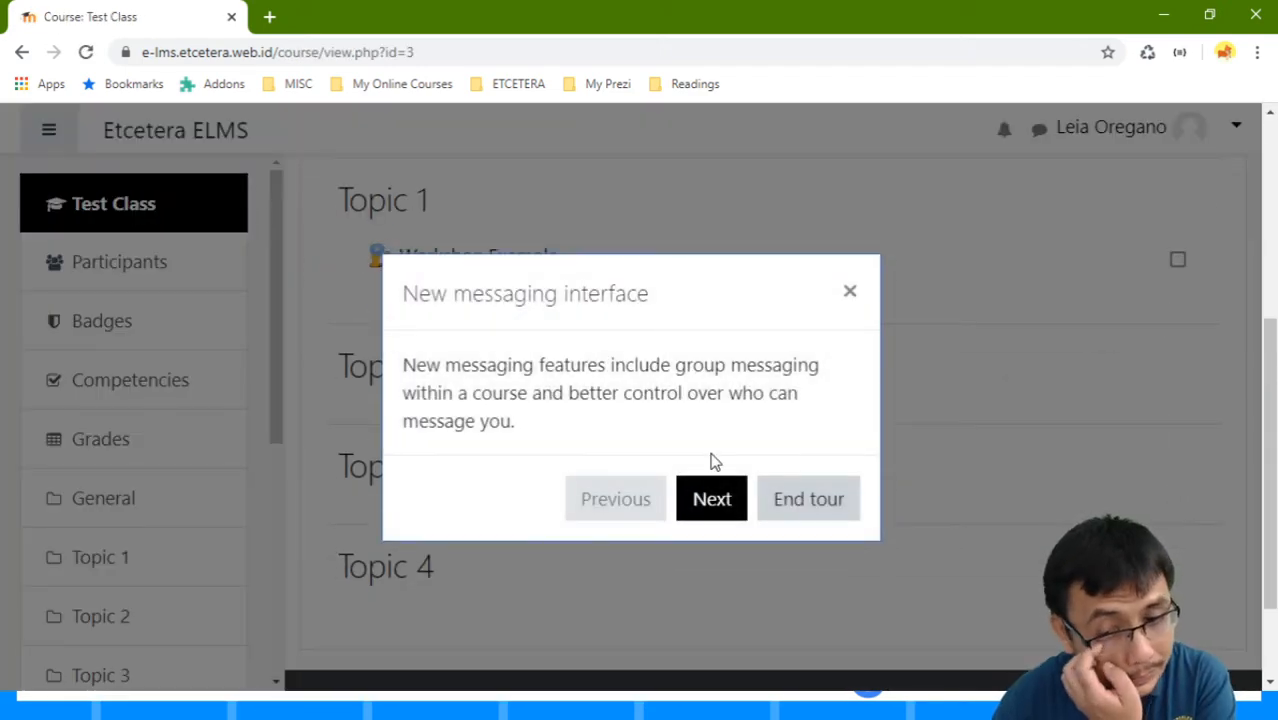
click(777, 499)
scroll(779, 486, up, 3)
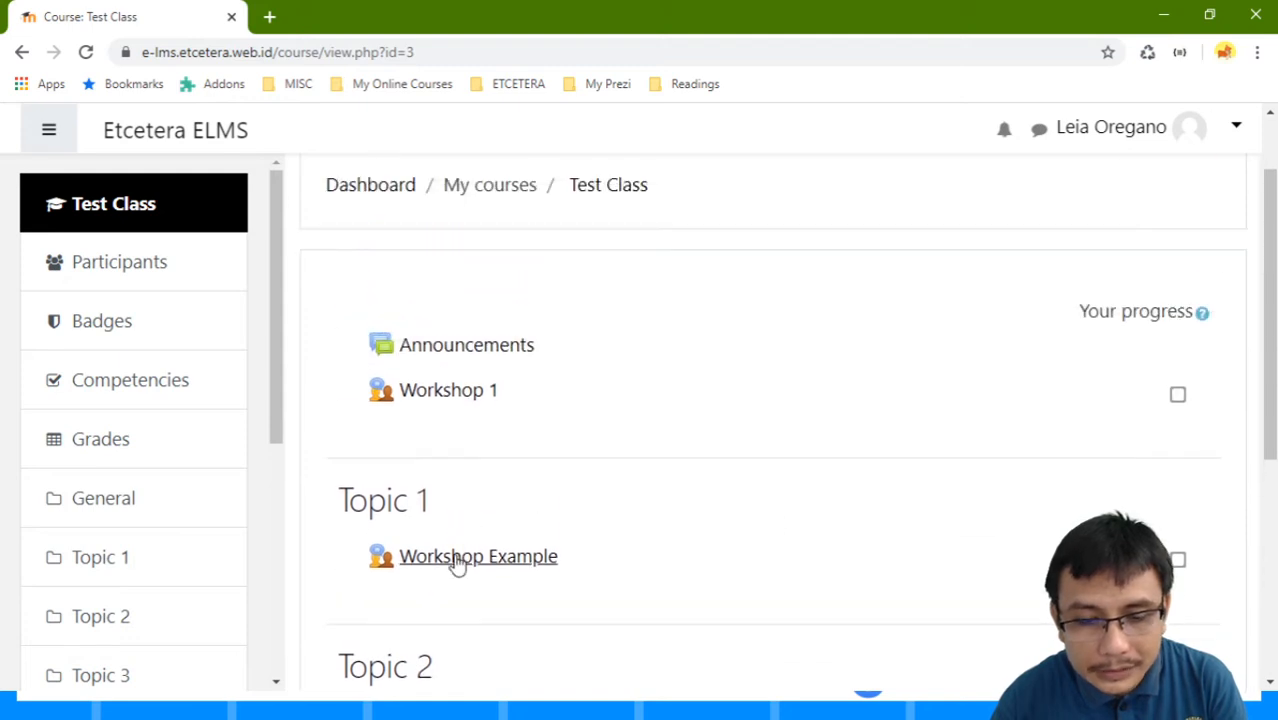
click(457, 557)
Step: Examine the student's view of Workshop Example, including the current phase, submission instructions and own submission status
scroll(455, 563, down, 4)
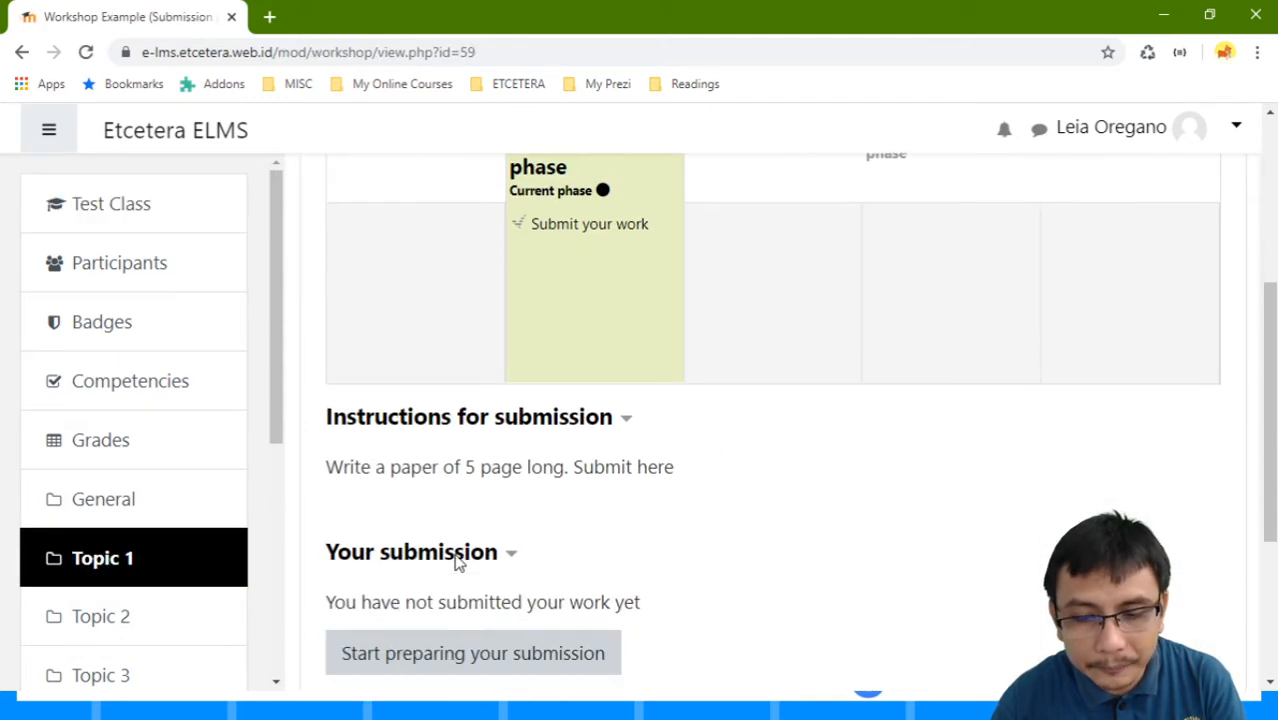
scroll(457, 563, up, 3)
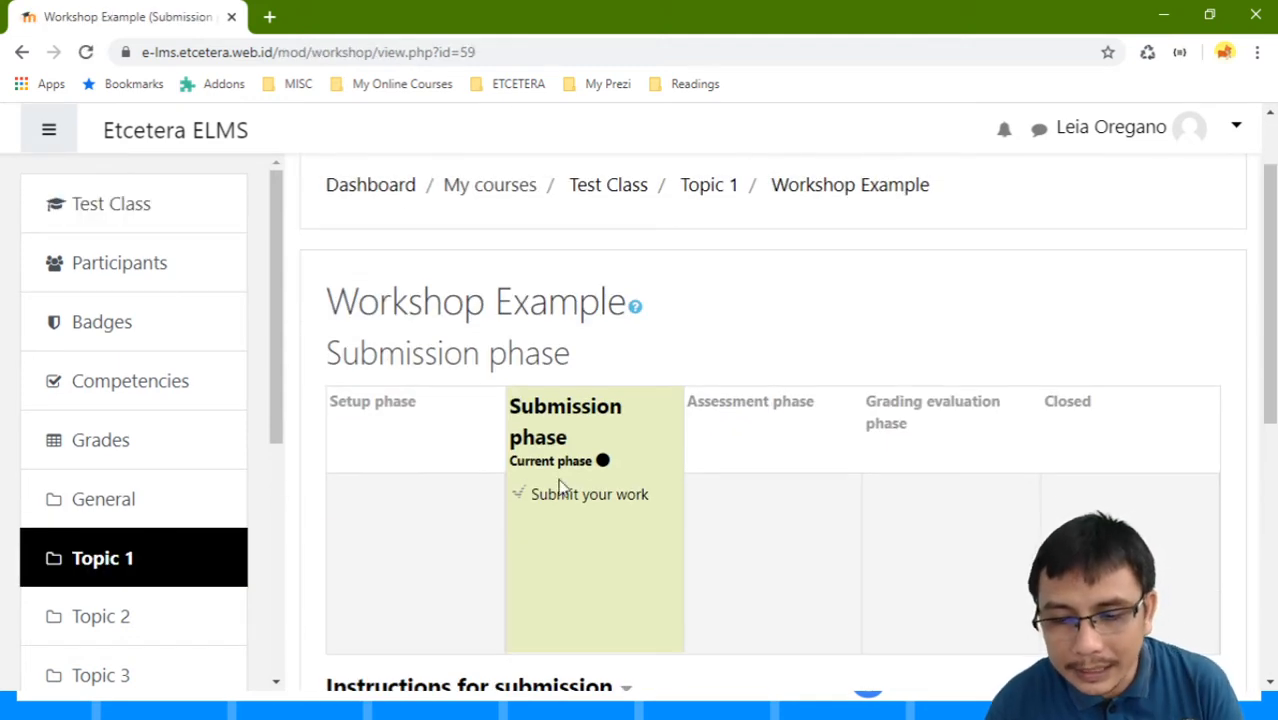
scroll(560, 487, down, 5)
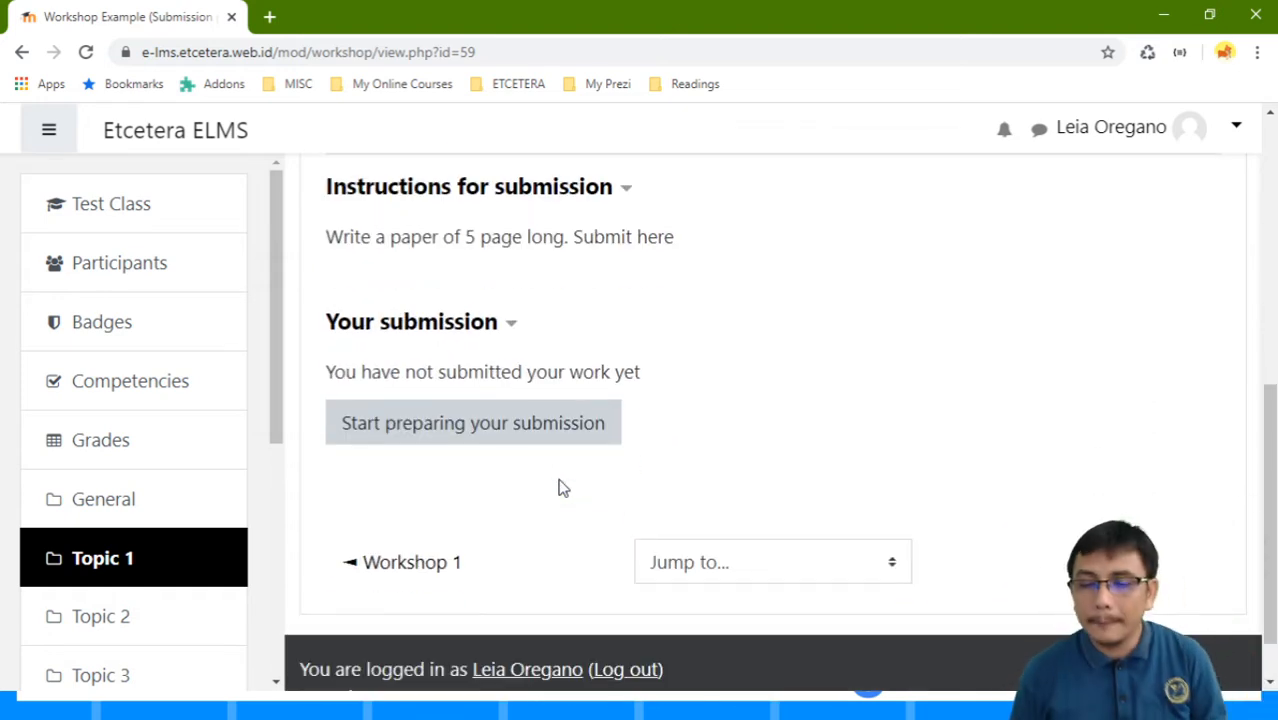
scroll(627, 411, up, 4)
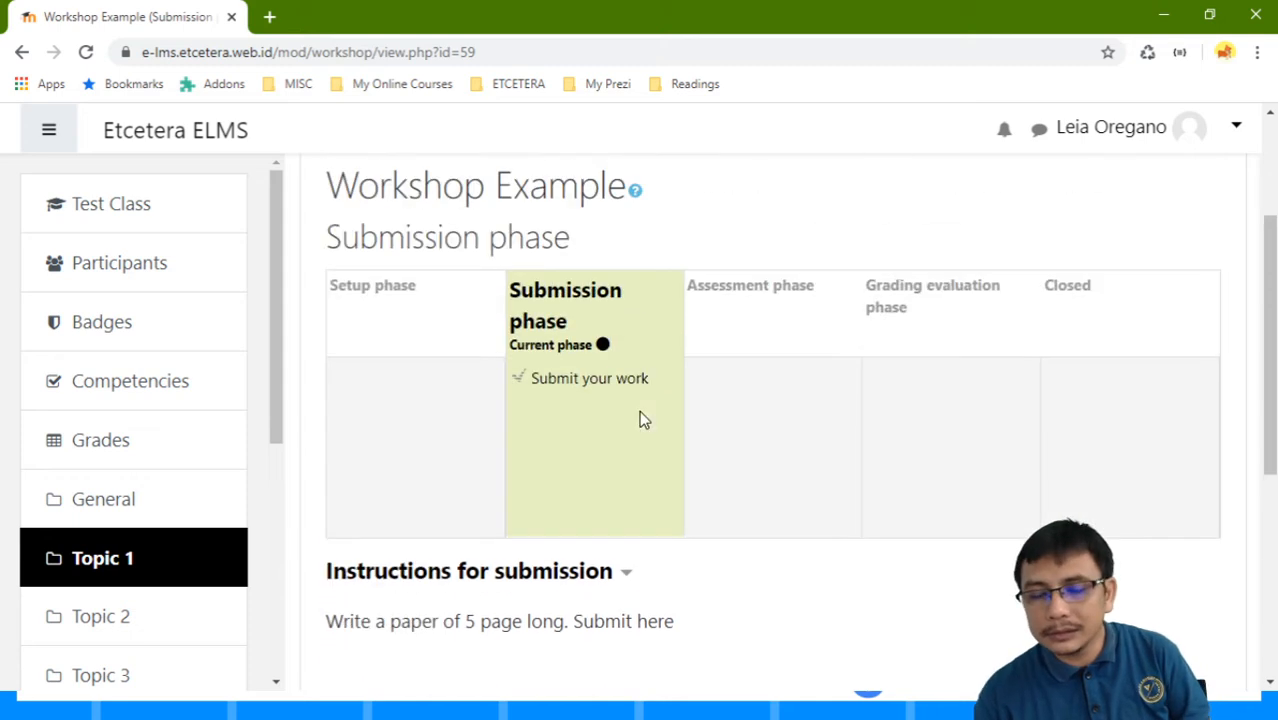
scroll(635, 326, down, 5)
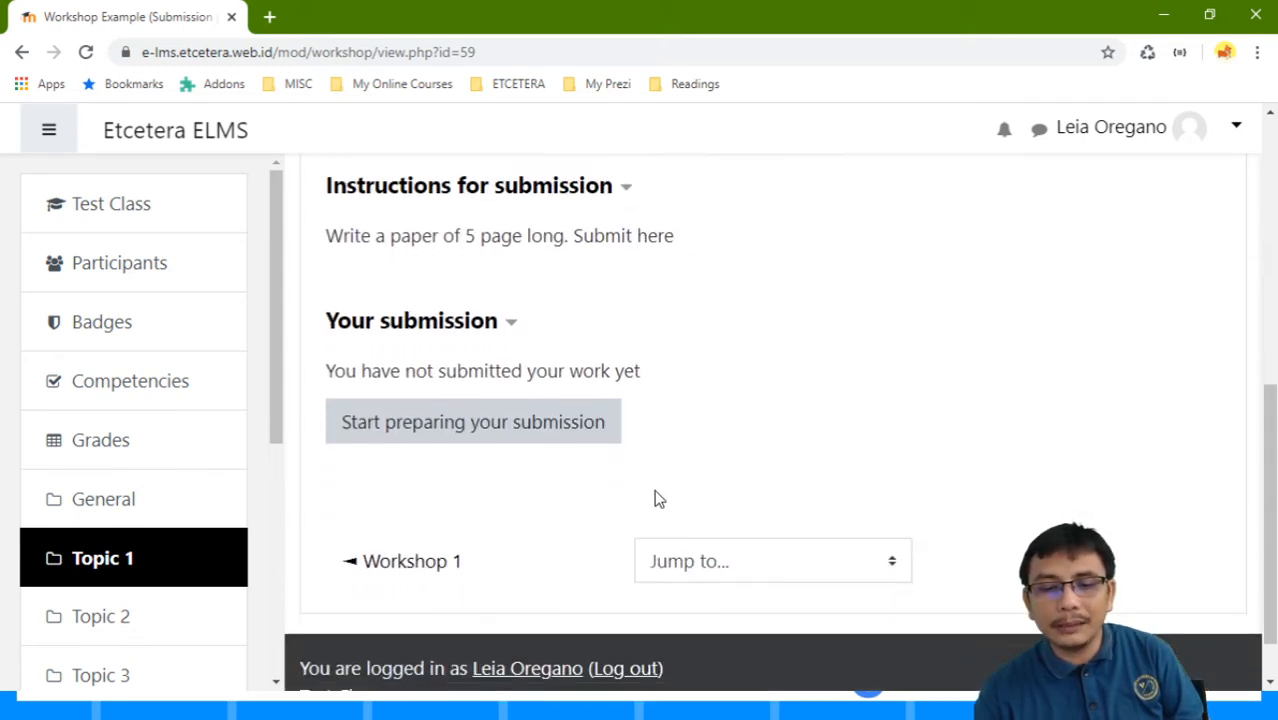
scroll(785, 322, up, 3)
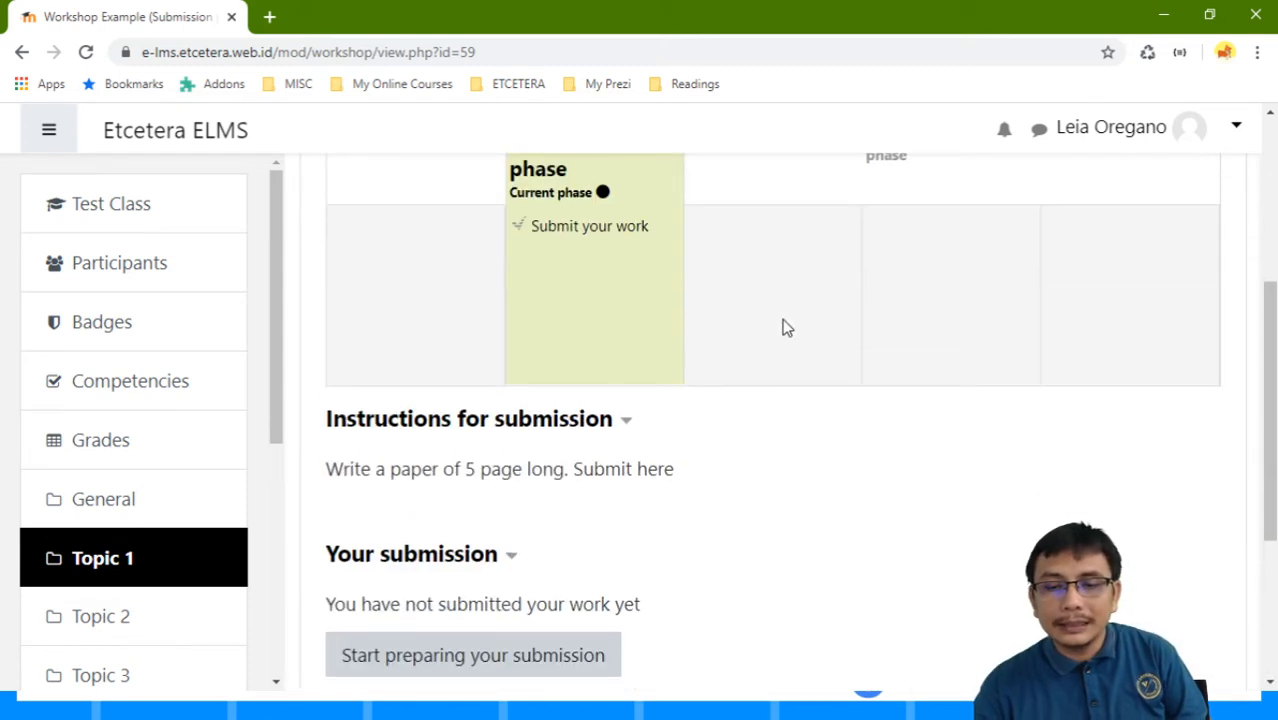
scroll(782, 319, down, 1)
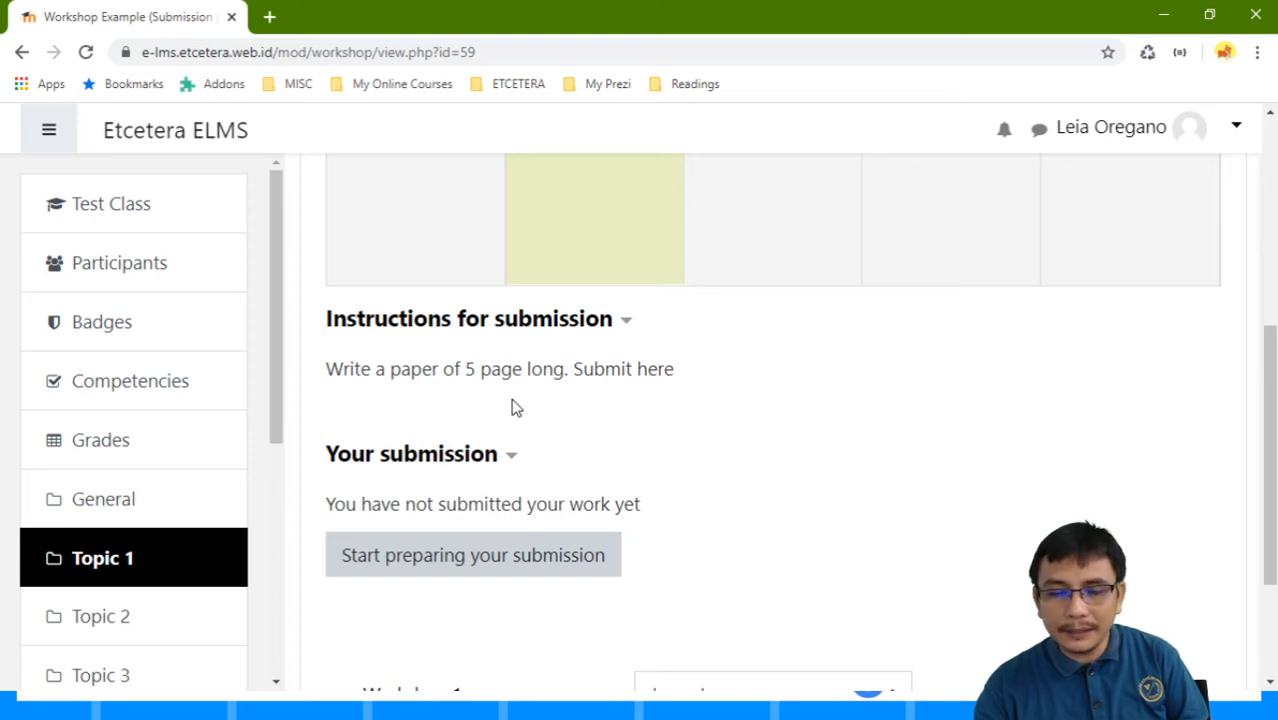
Step: Start preparing the submission for Workshop Example and title it with the student's first name in the form "[name]'s Submission"
scroll(511, 398, down, 2)
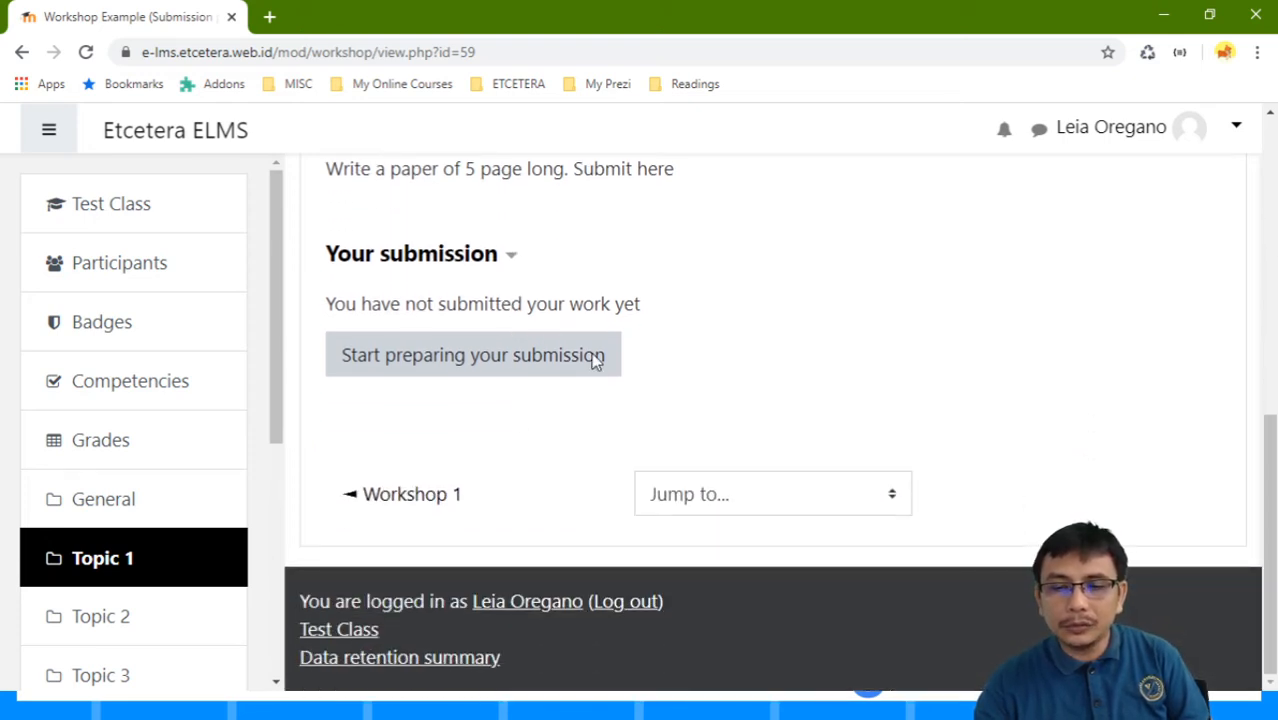
click(418, 368)
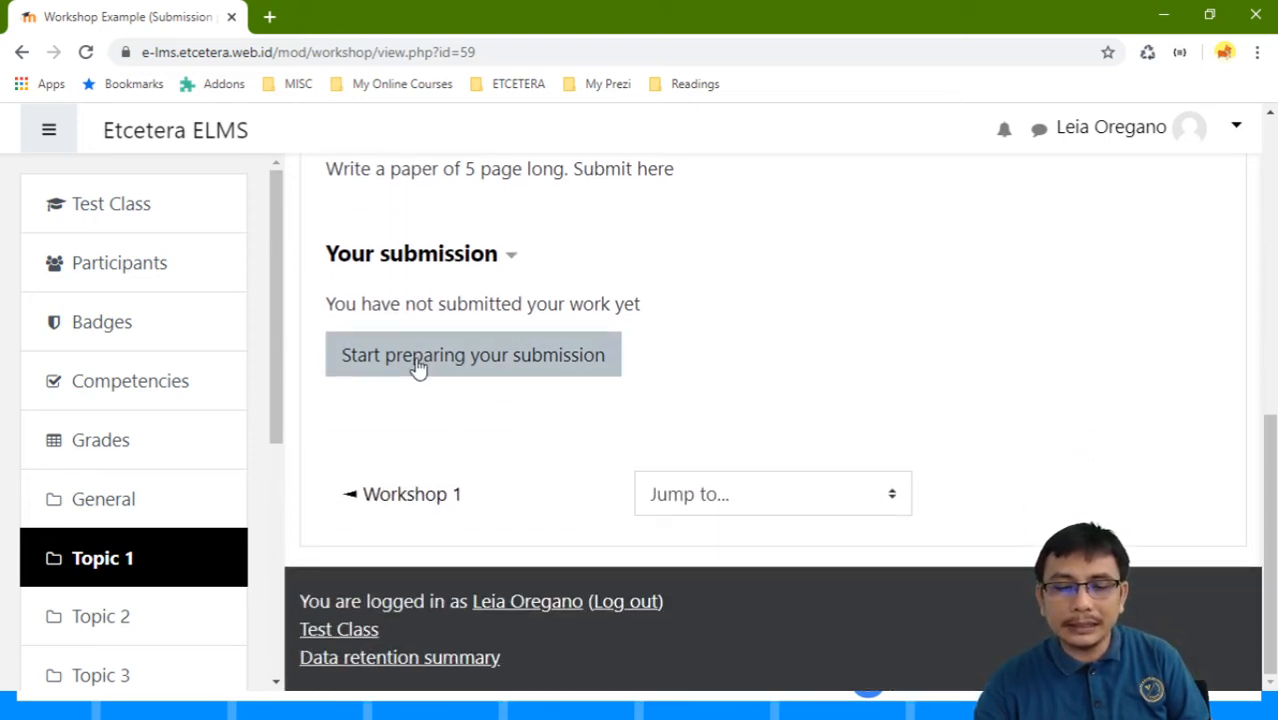
scroll(425, 355, down, 4)
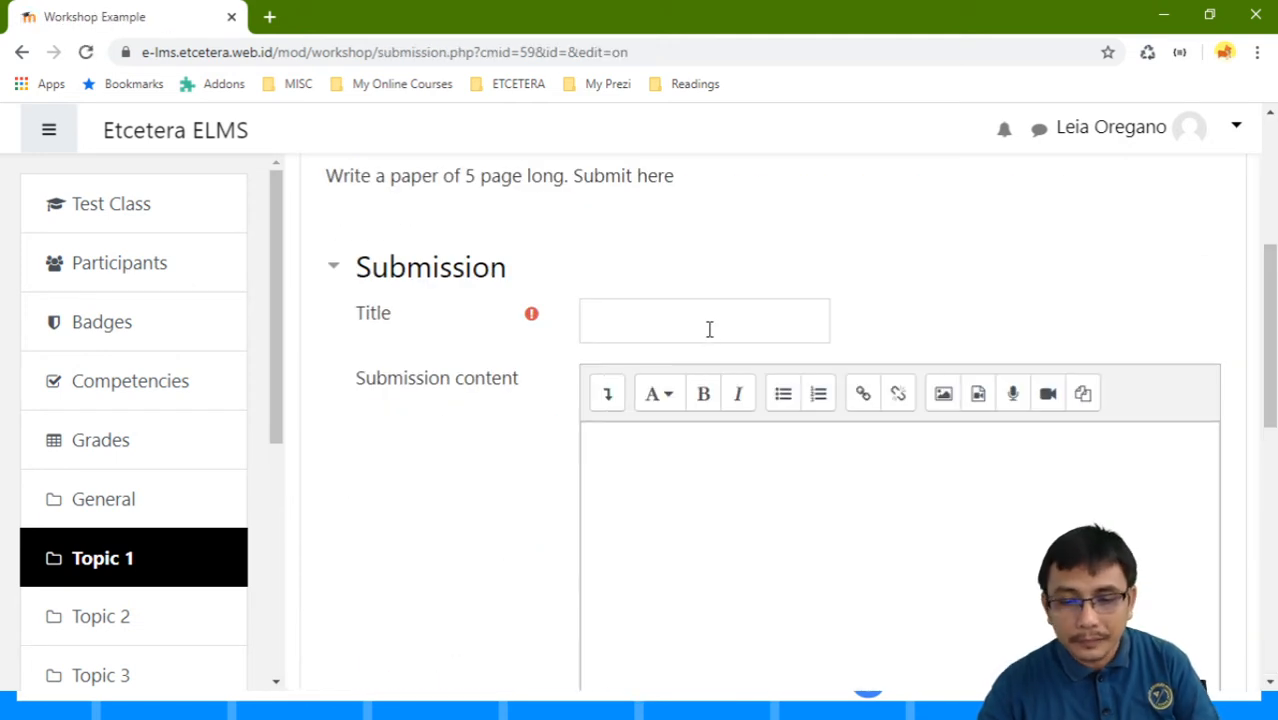
click(710, 322)
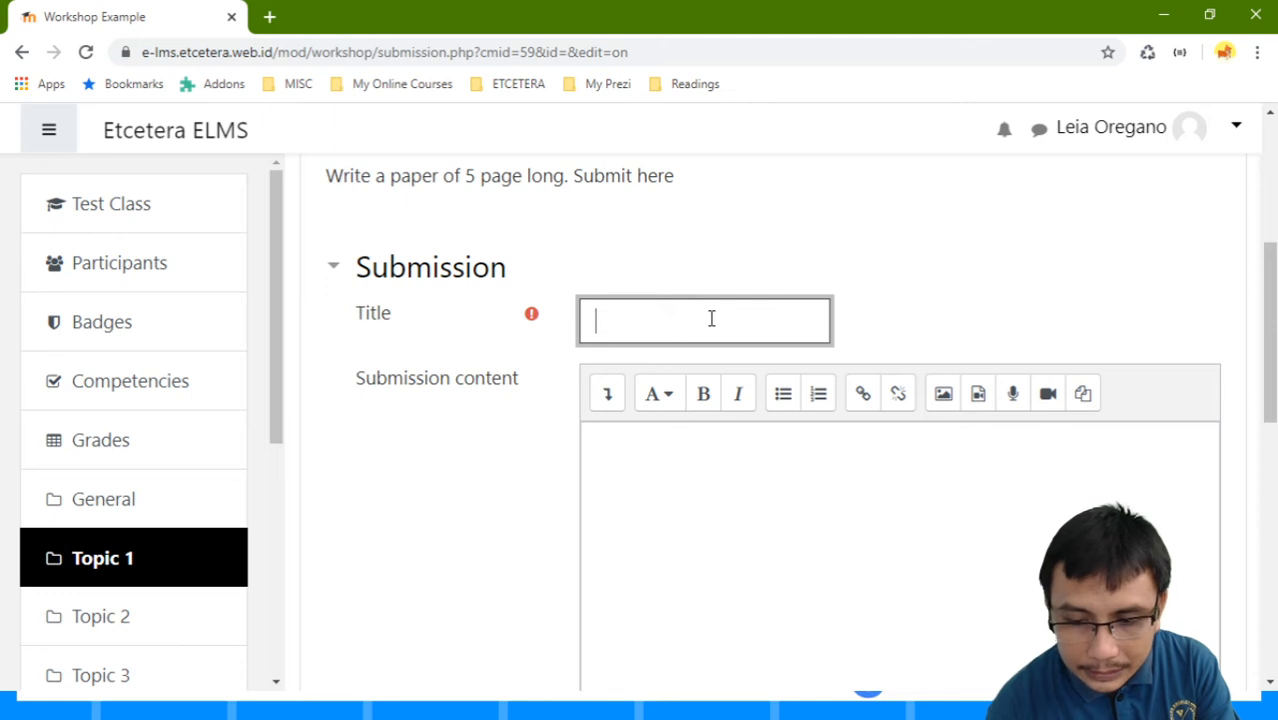
text(Leia)
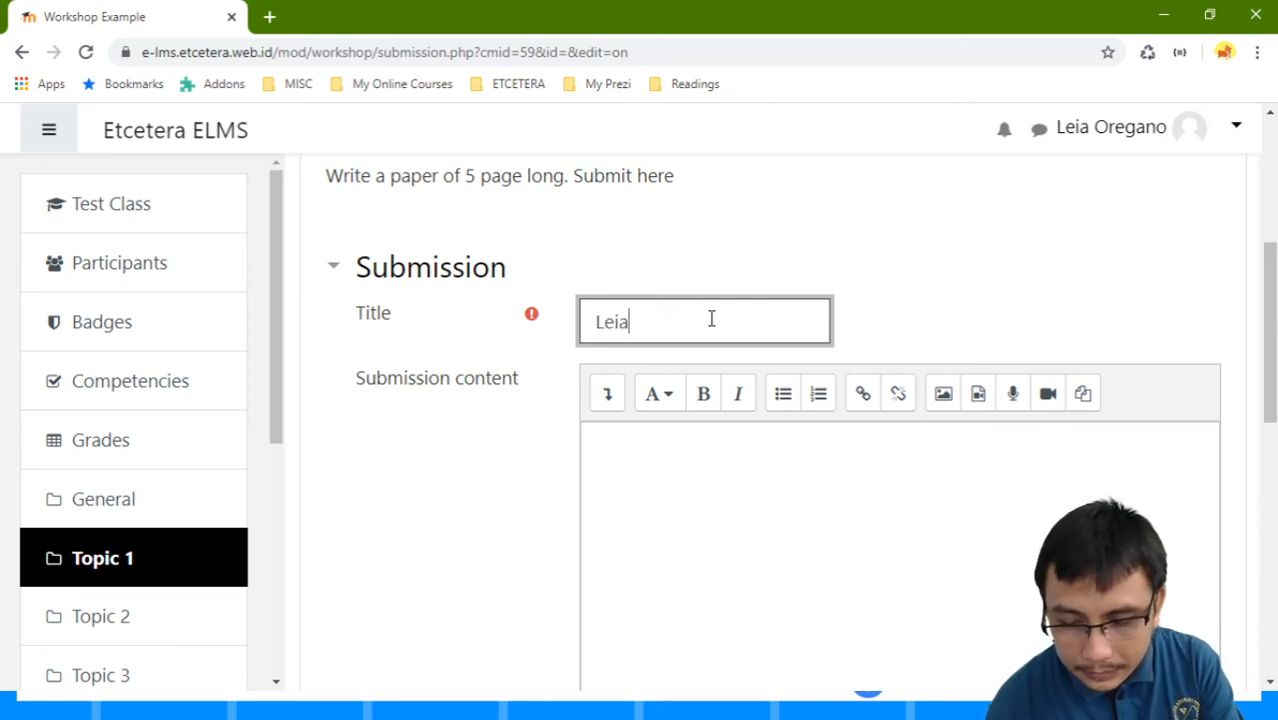
text('s Submission)
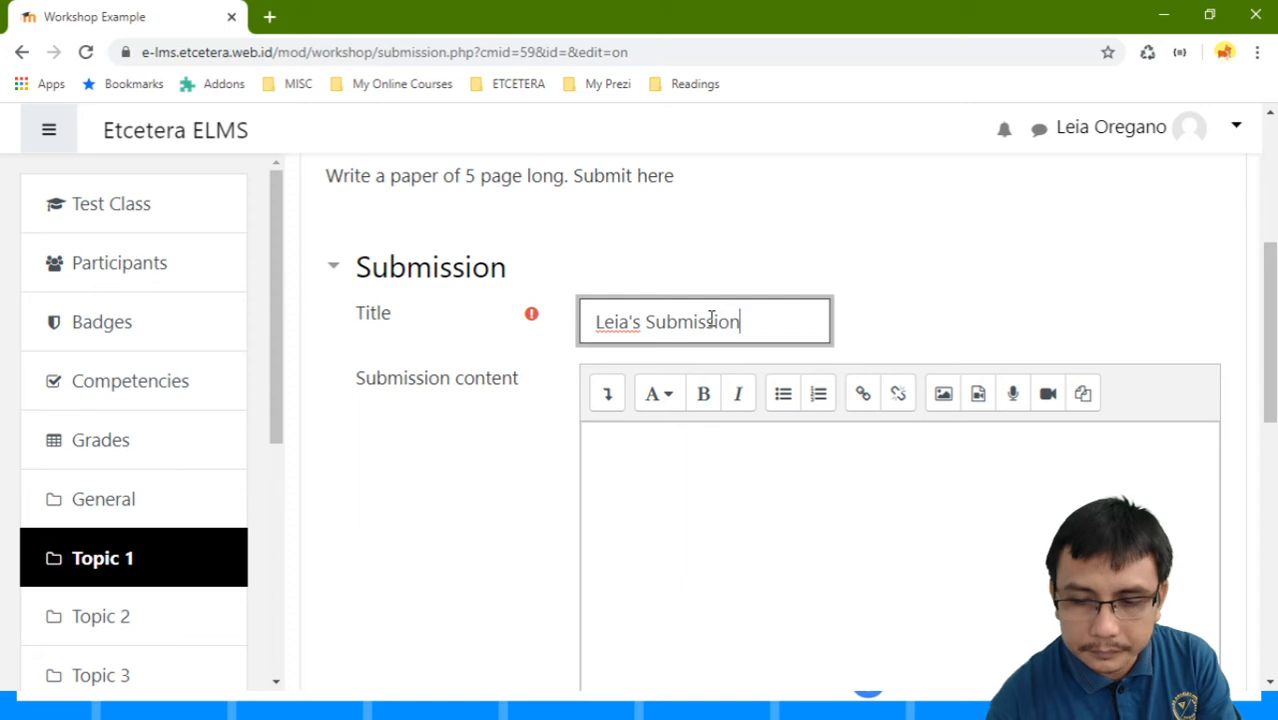
Step: Write the submission content as "Hello, my name is [first name]. This is my assignment. Thank you"
click(817, 462)
scroll(817, 463, down, 3)
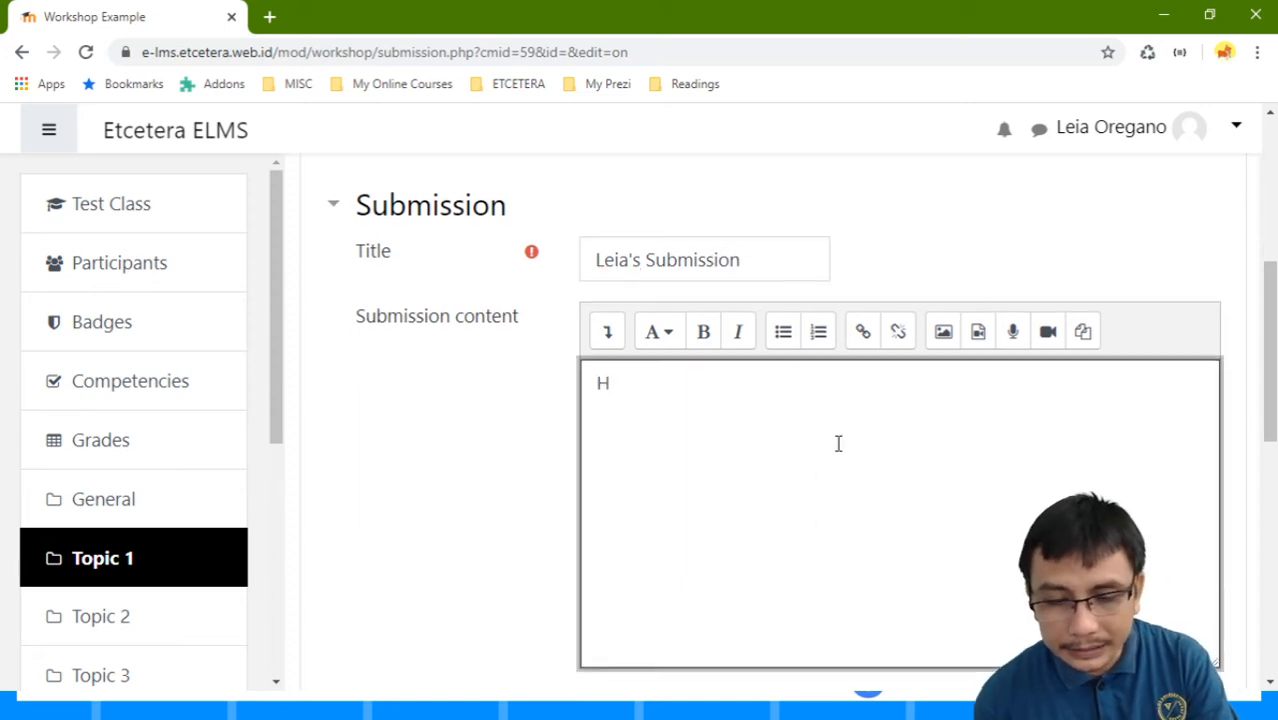
scroll(827, 459, up, 2)
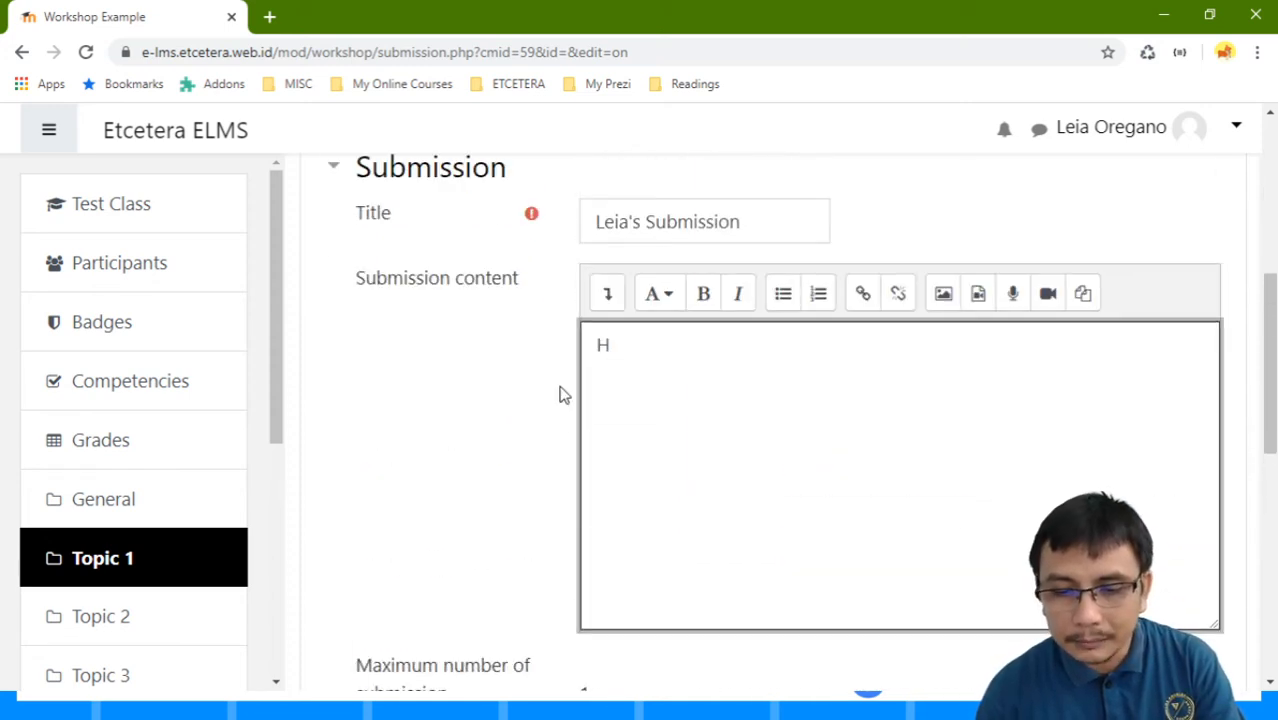
scroll(672, 396, down, 3)
scroll(676, 378, up, 2)
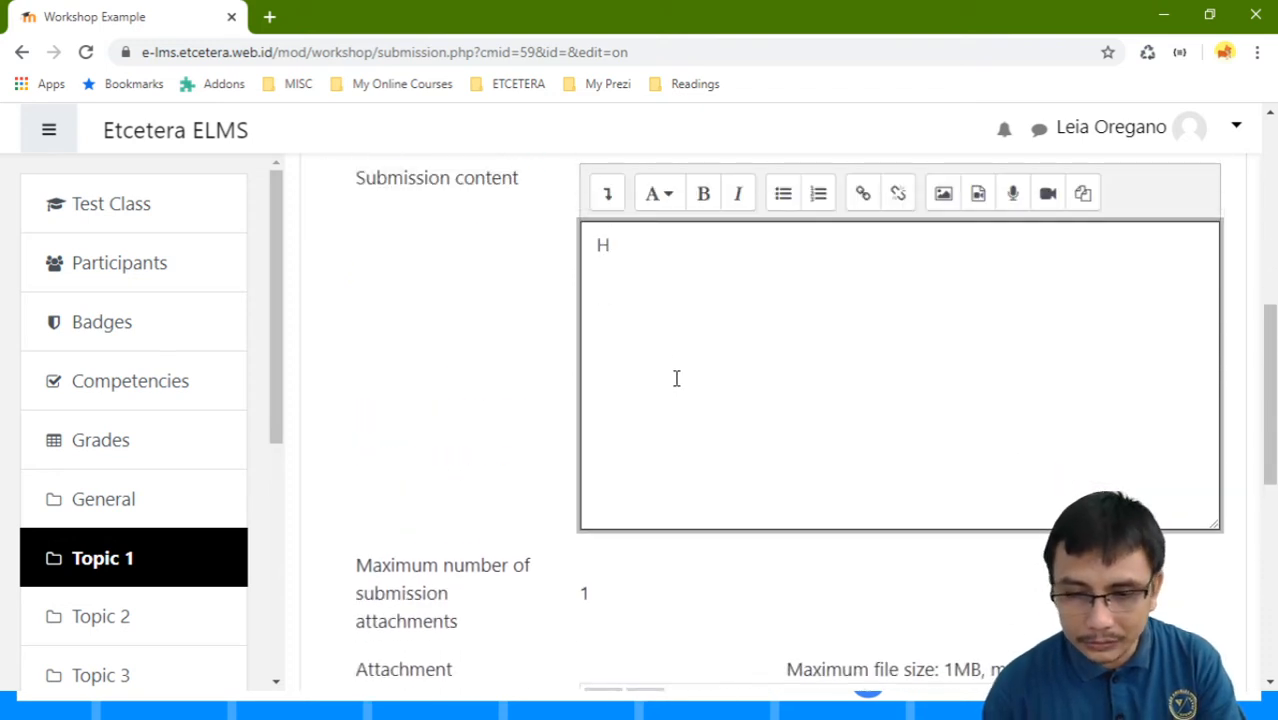
text(Hello)
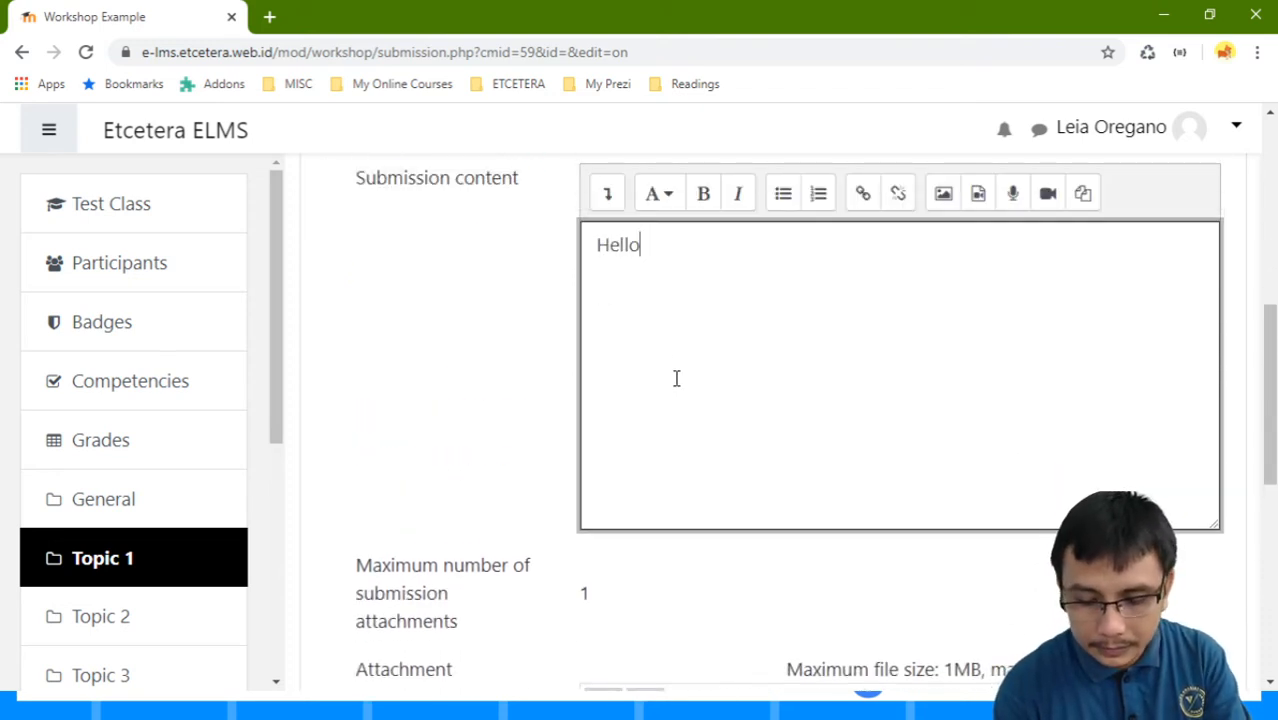
text(, my name is )
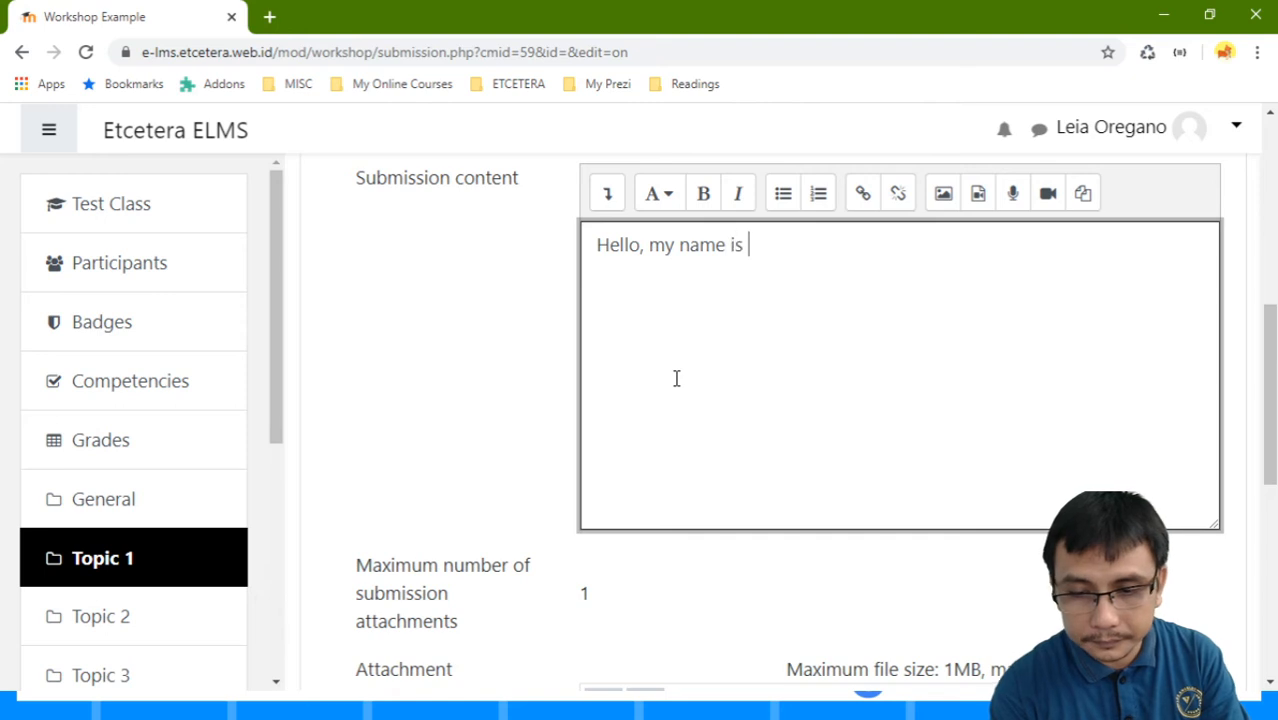
text(Lea)
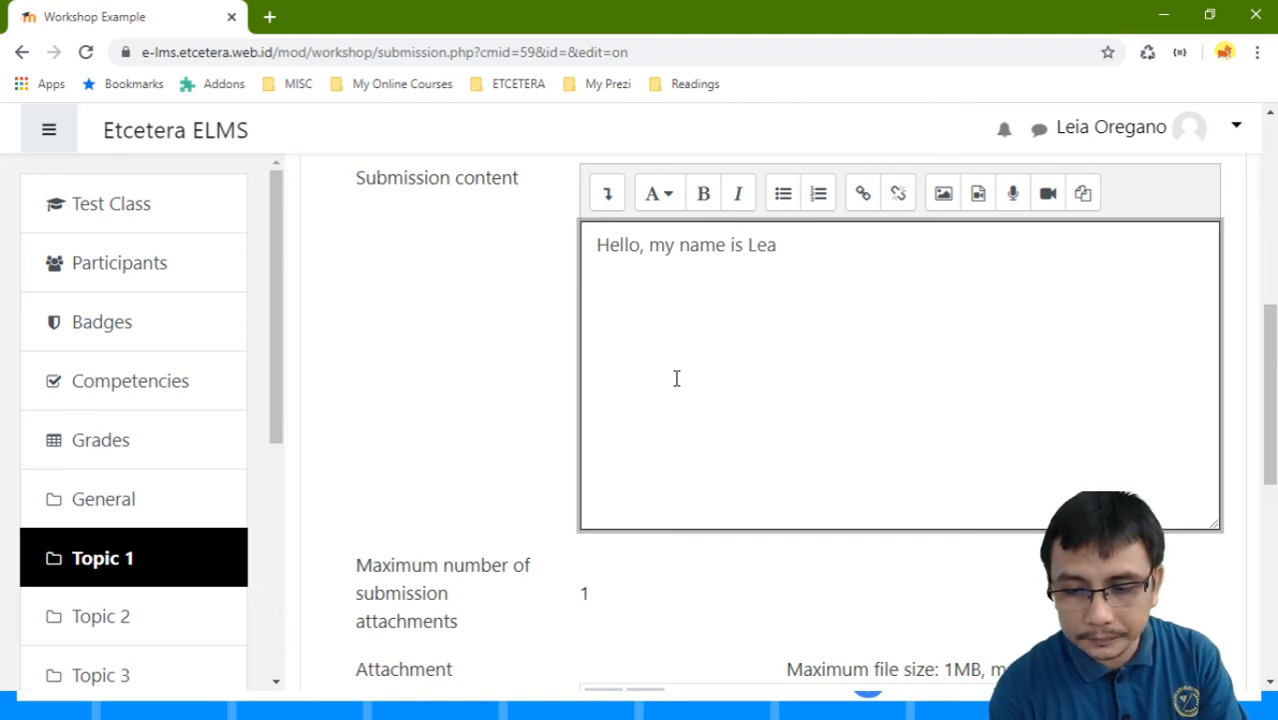
text(iia )
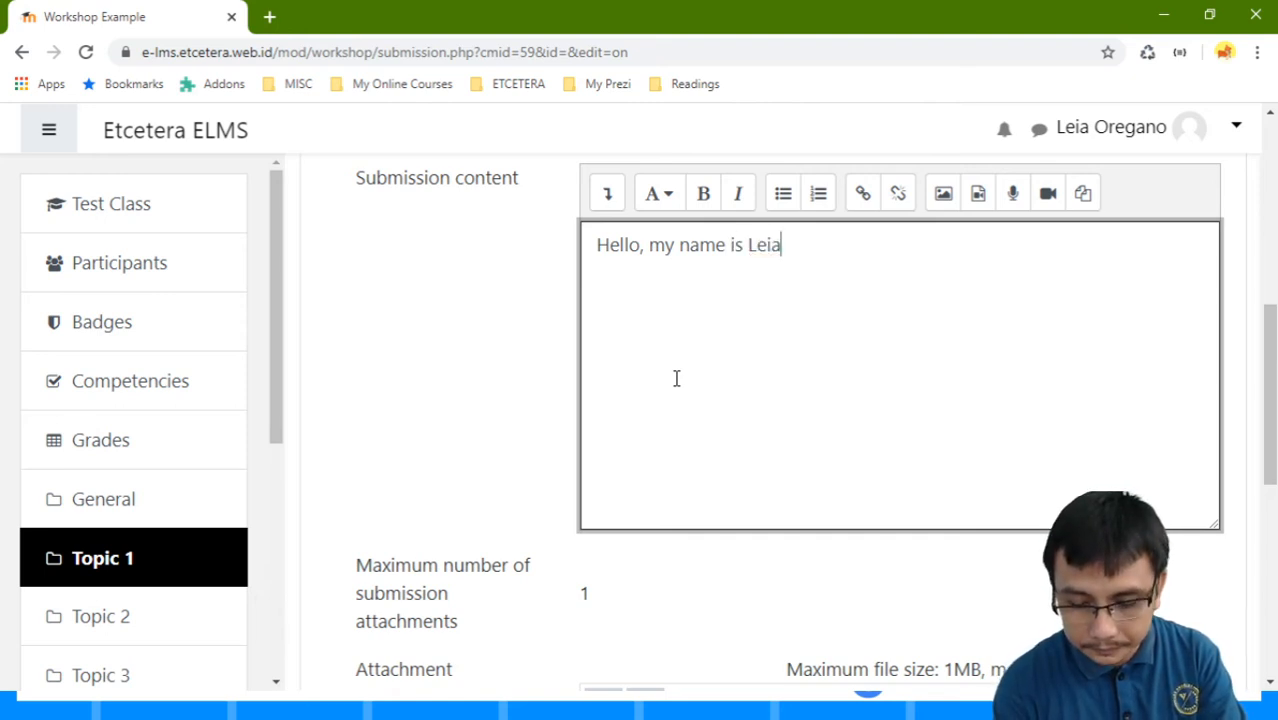
text(. This is)
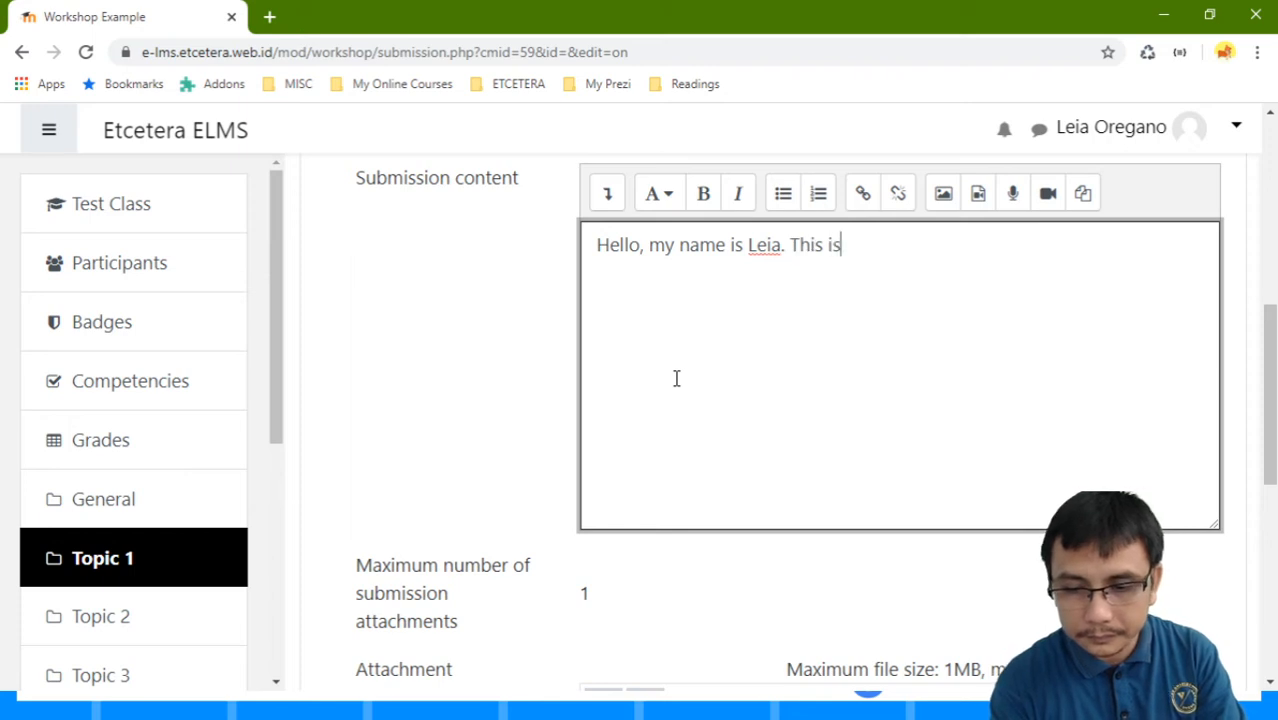
text( my assignment.)
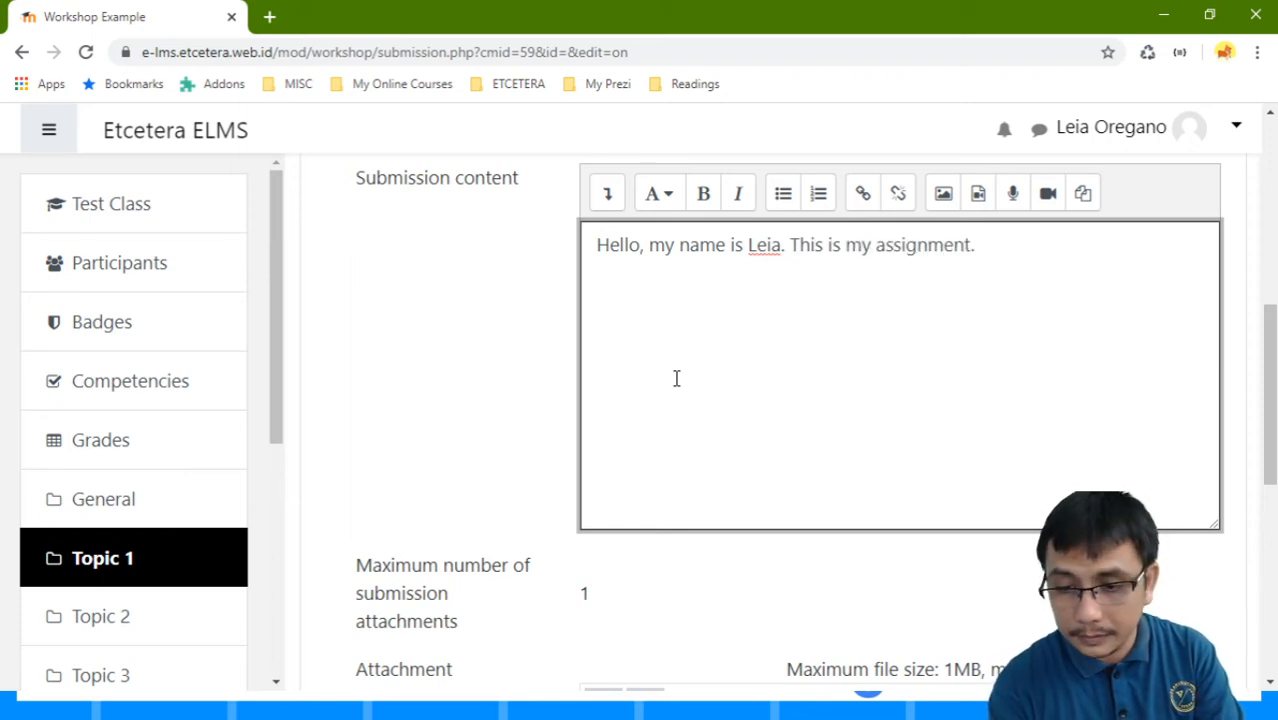
text( Thank you)
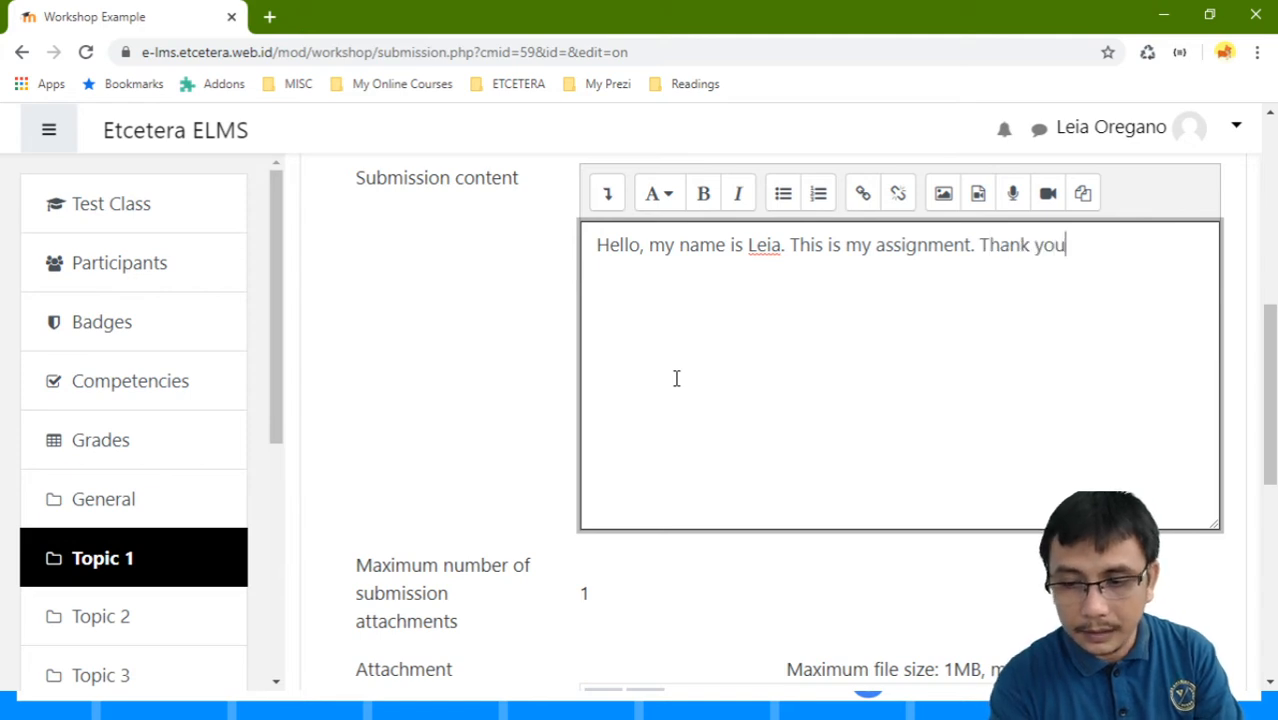
Step: Save the submission without adding an attachment and review the saved entry
scroll(664, 390, down, 4)
scroll(692, 378, down, 2)
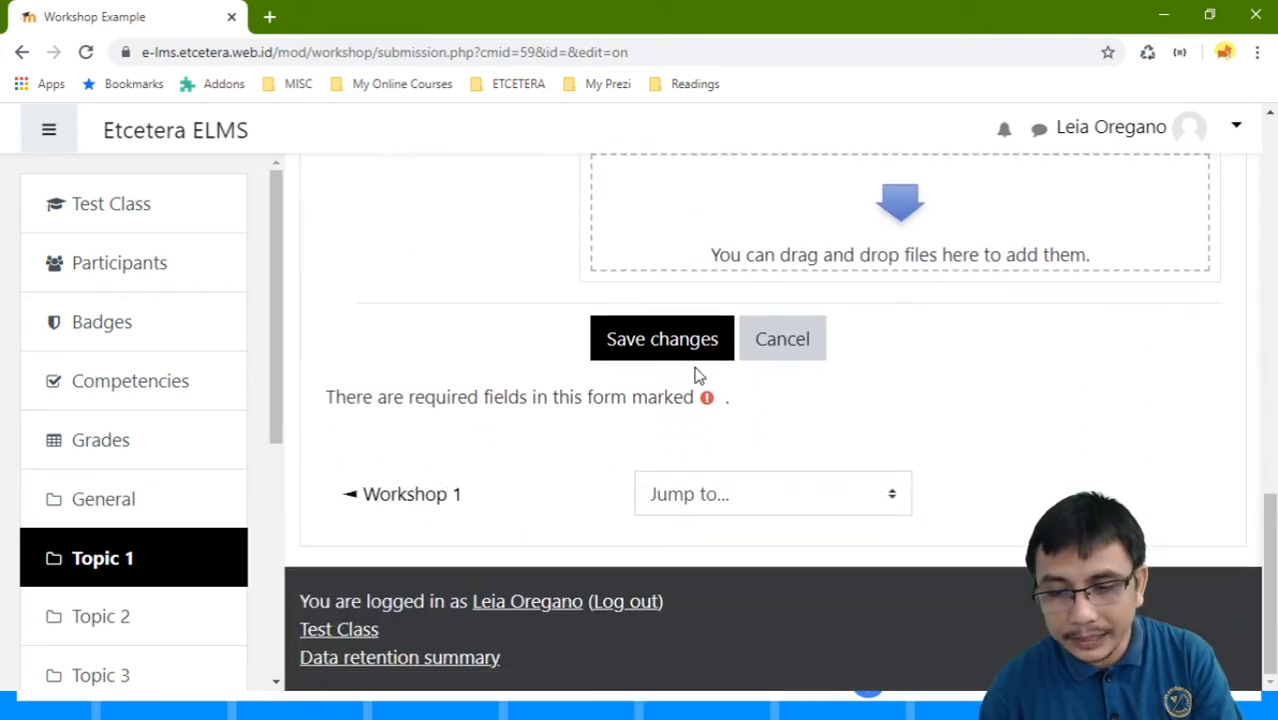
scroll(696, 374, up, 1)
scroll(590, 323, up, 1)
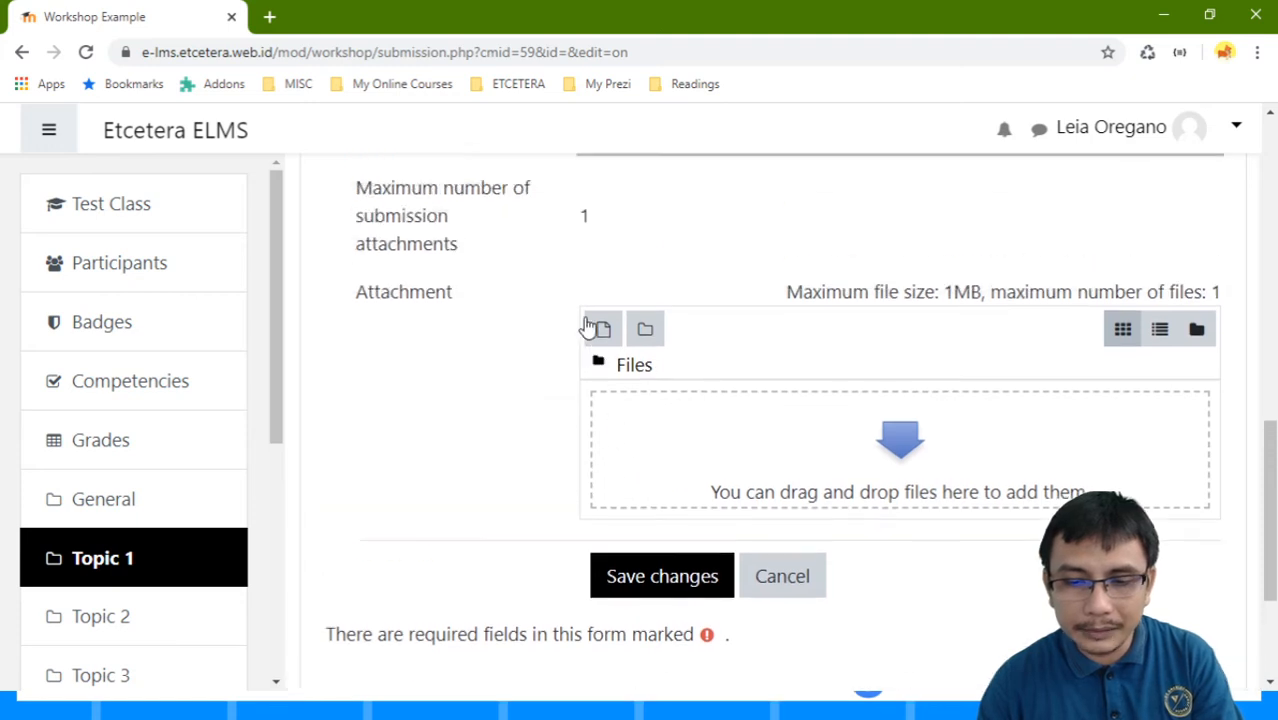
scroll(500, 330, down, 1)
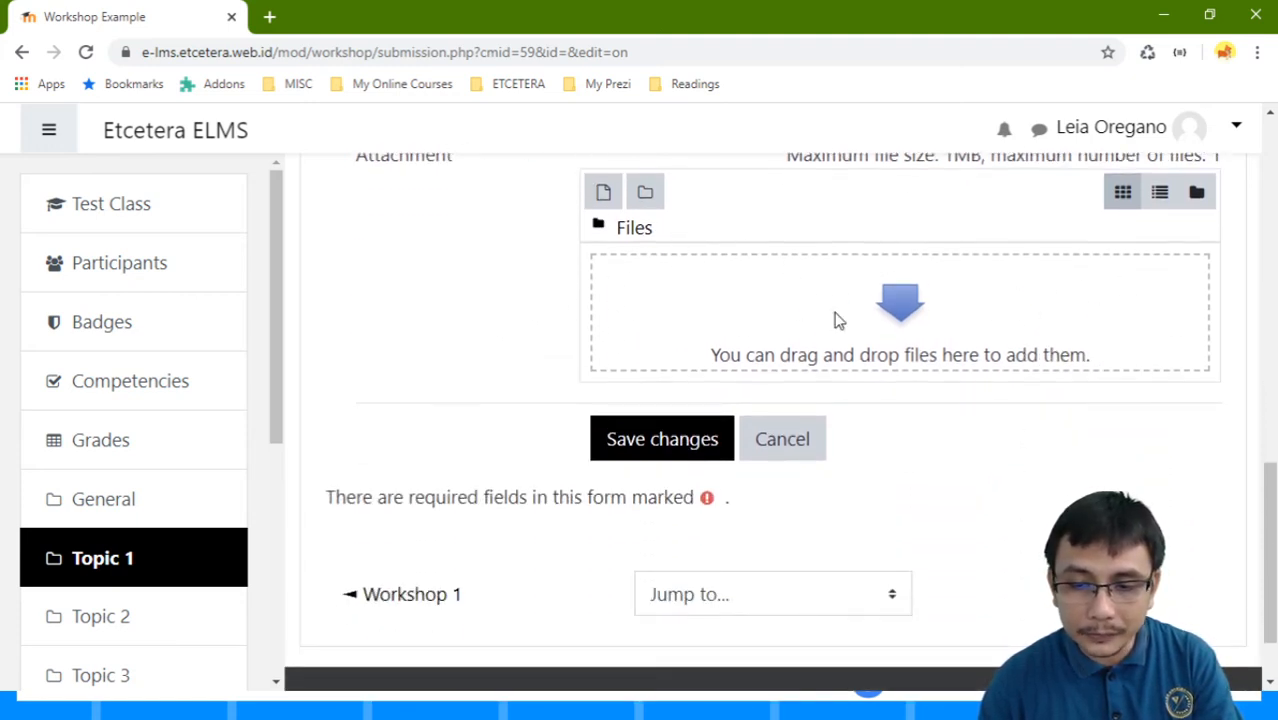
click(662, 449)
scroll(662, 458, down, 3)
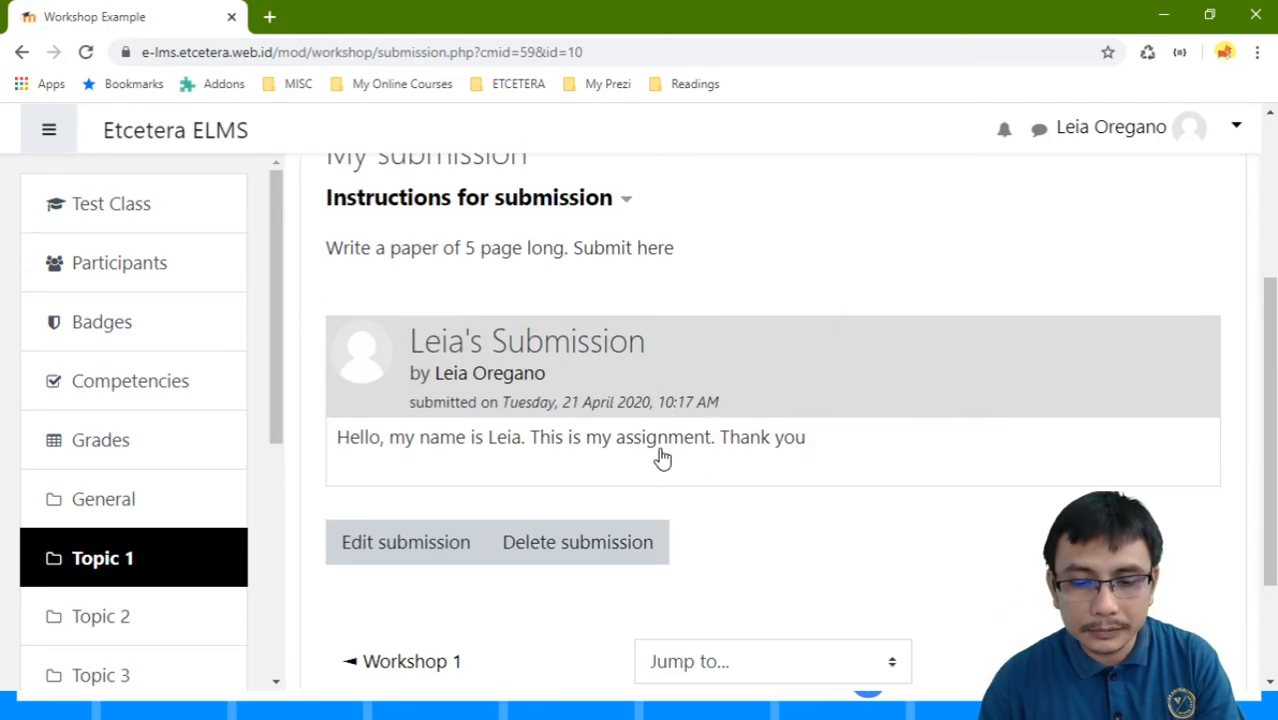
scroll(655, 452, down, 2)
scroll(508, 400, up, 5)
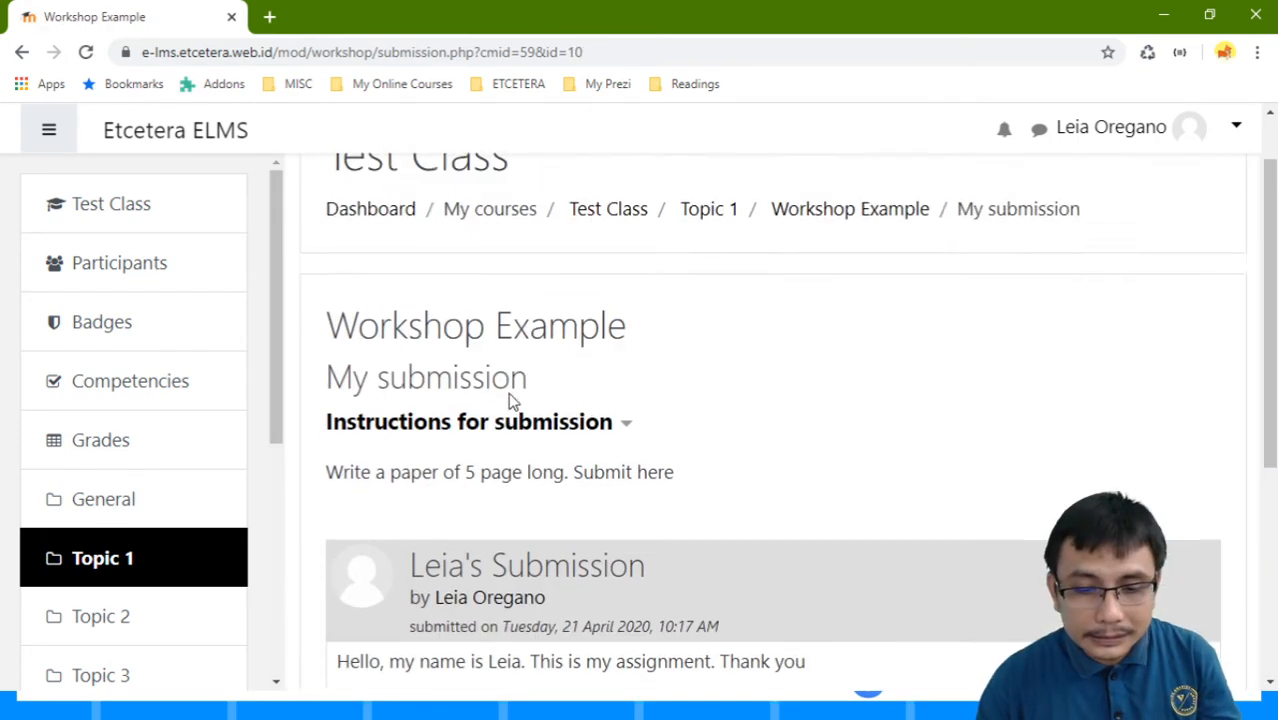
Step: Log out of the student account and log in with the teacher's username and account password
click(1236, 135)
click(1136, 416)
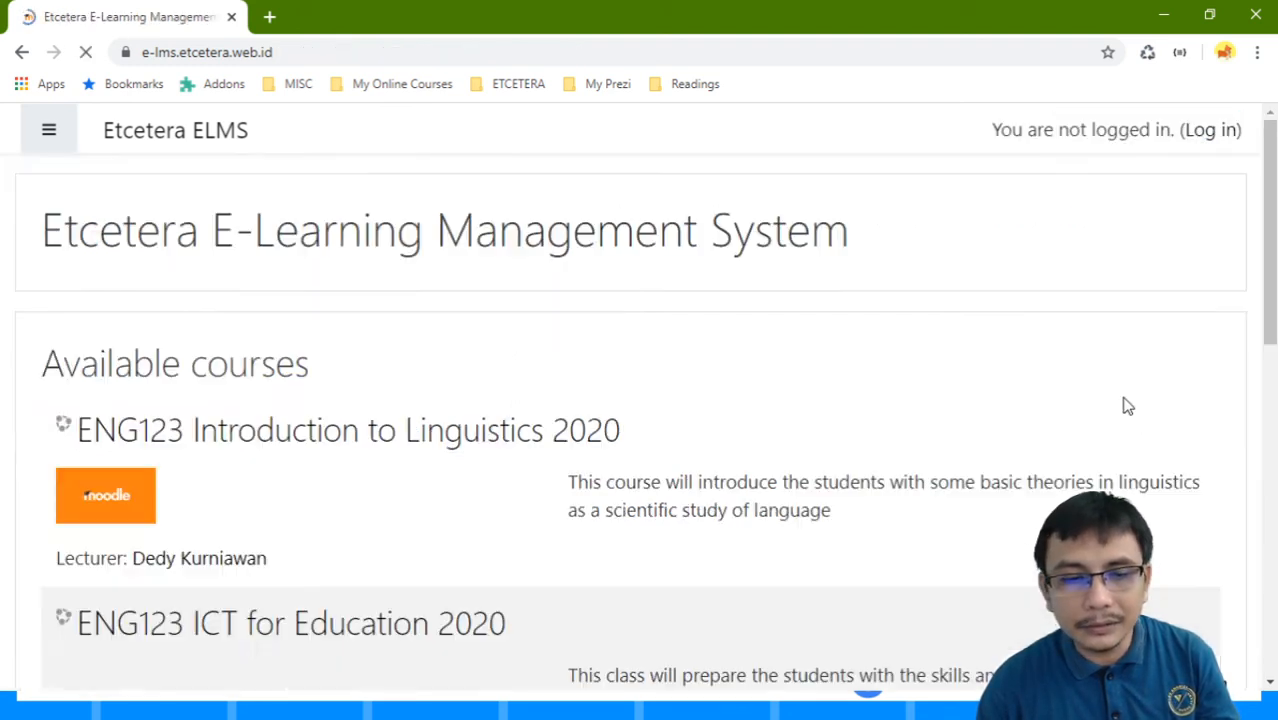
click(1214, 138)
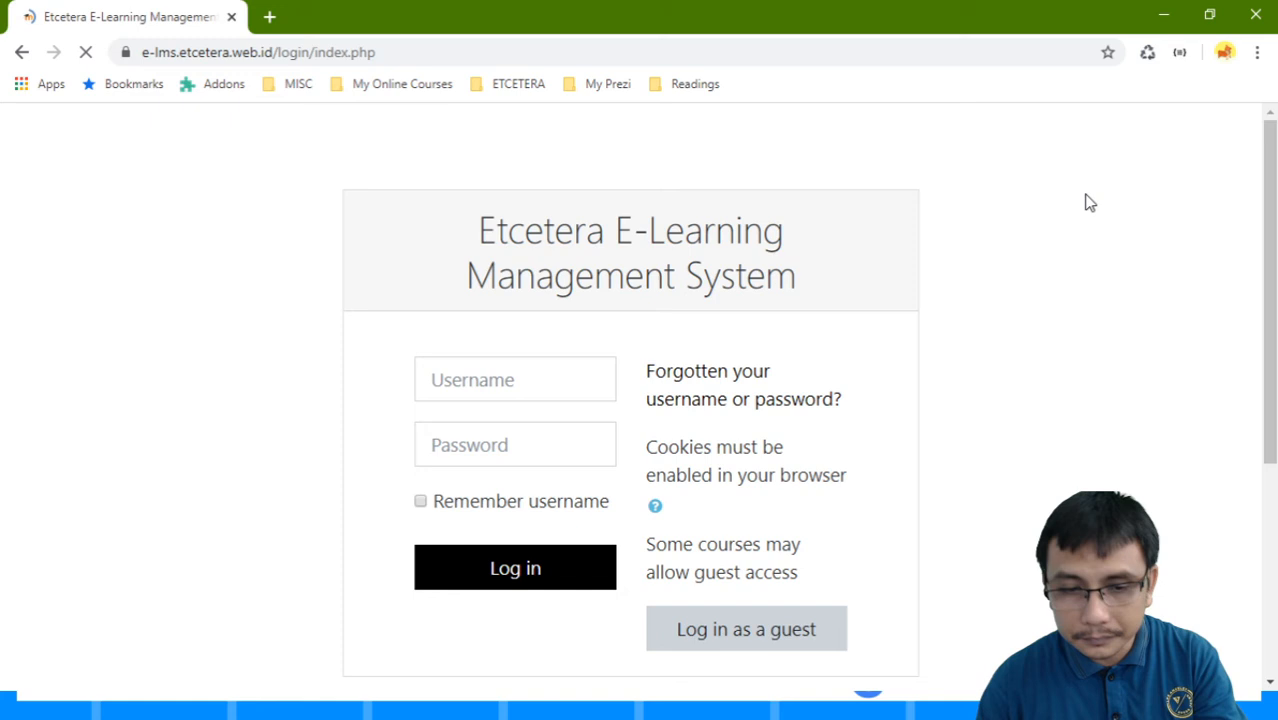
click(545, 390)
text(deku)
key(Tab)
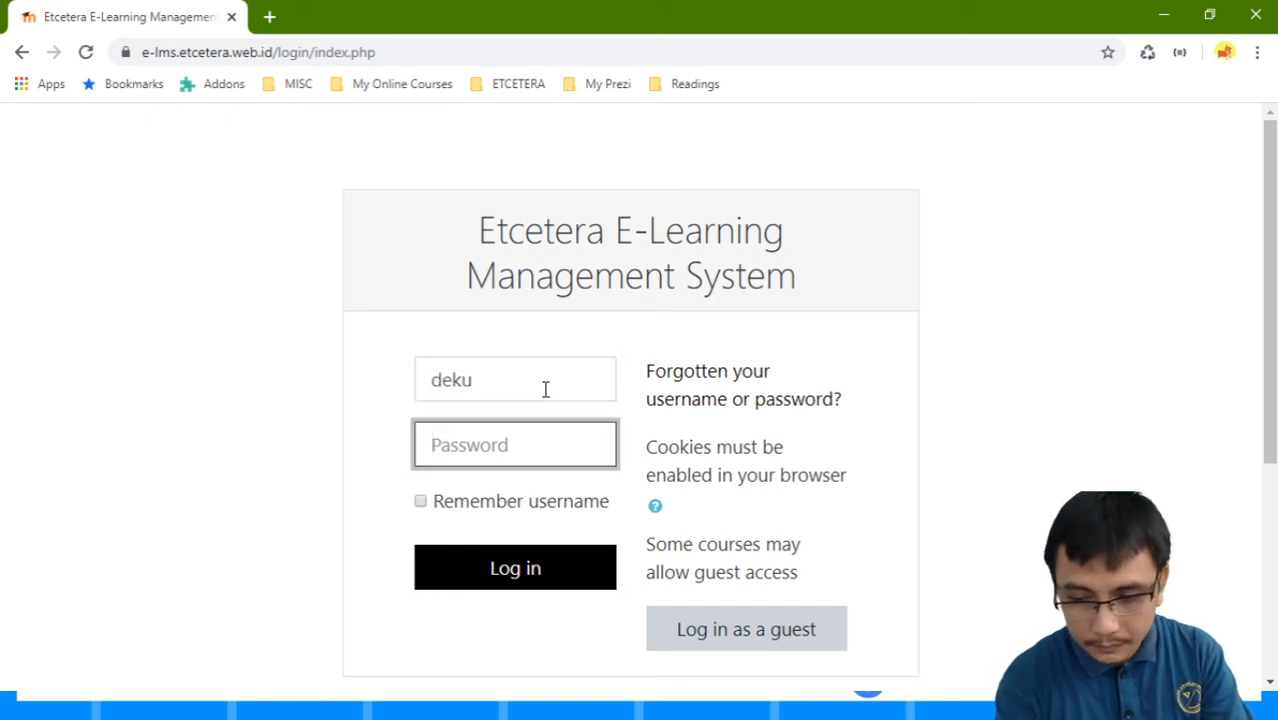
key(ctrl+v)
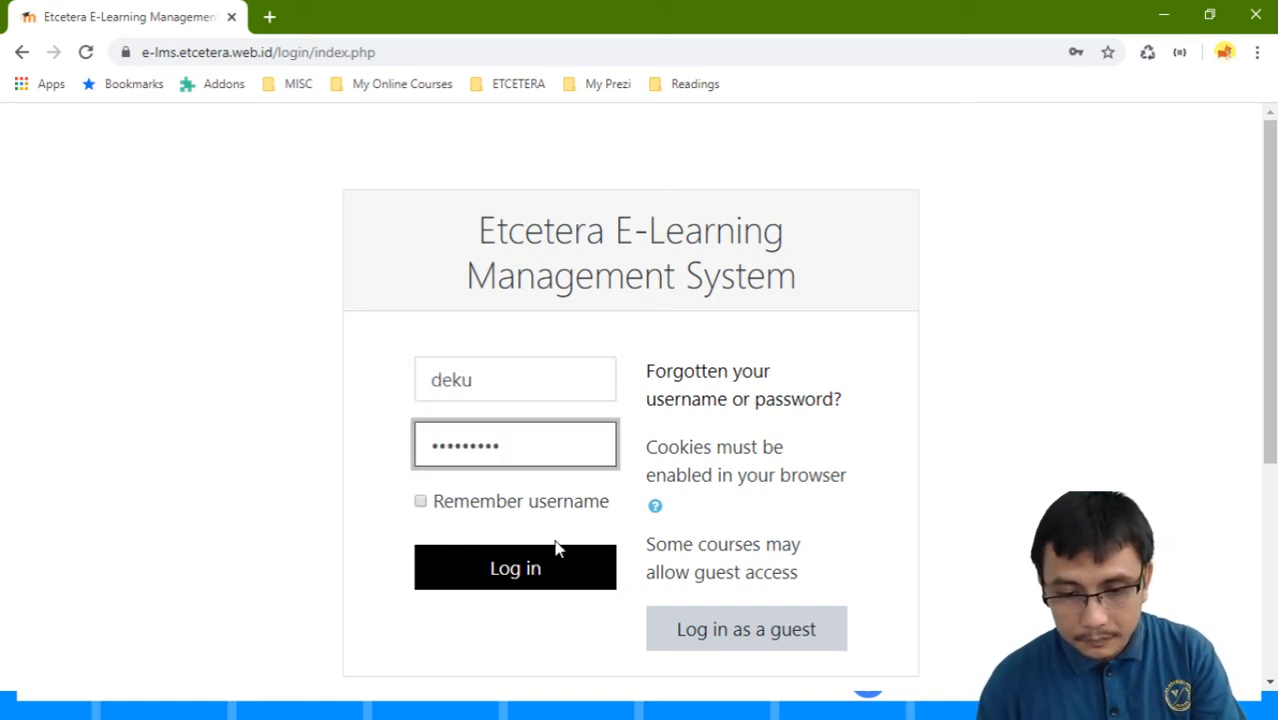
click(543, 572)
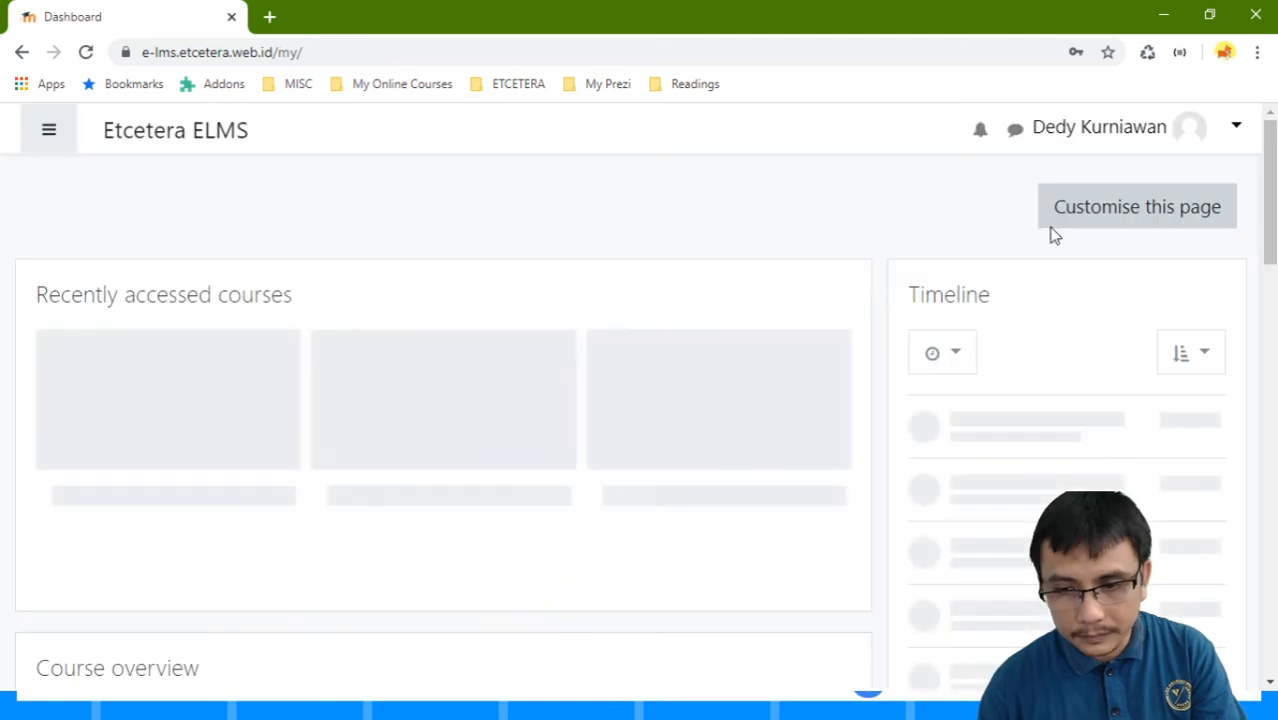
Step: Open Workshop Example in the Test Class course and look over its phase planner and submissions report
click(208, 560)
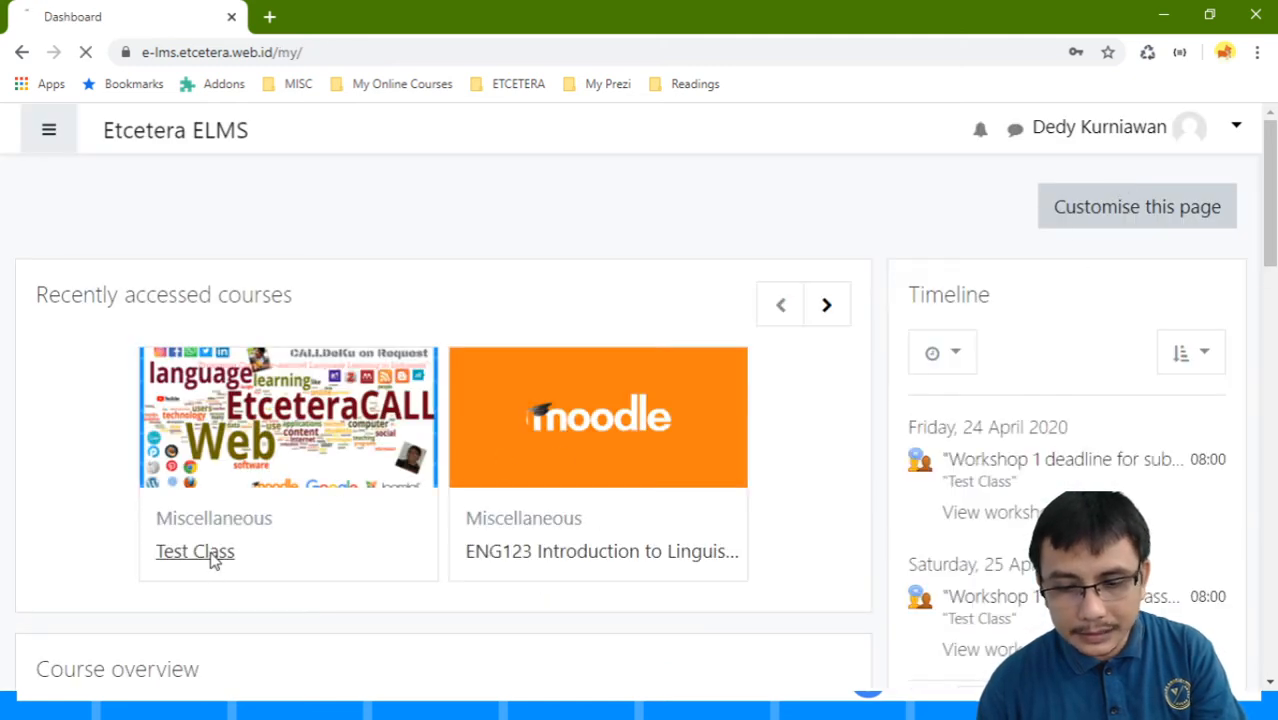
scroll(185, 447, down, 3)
click(145, 336)
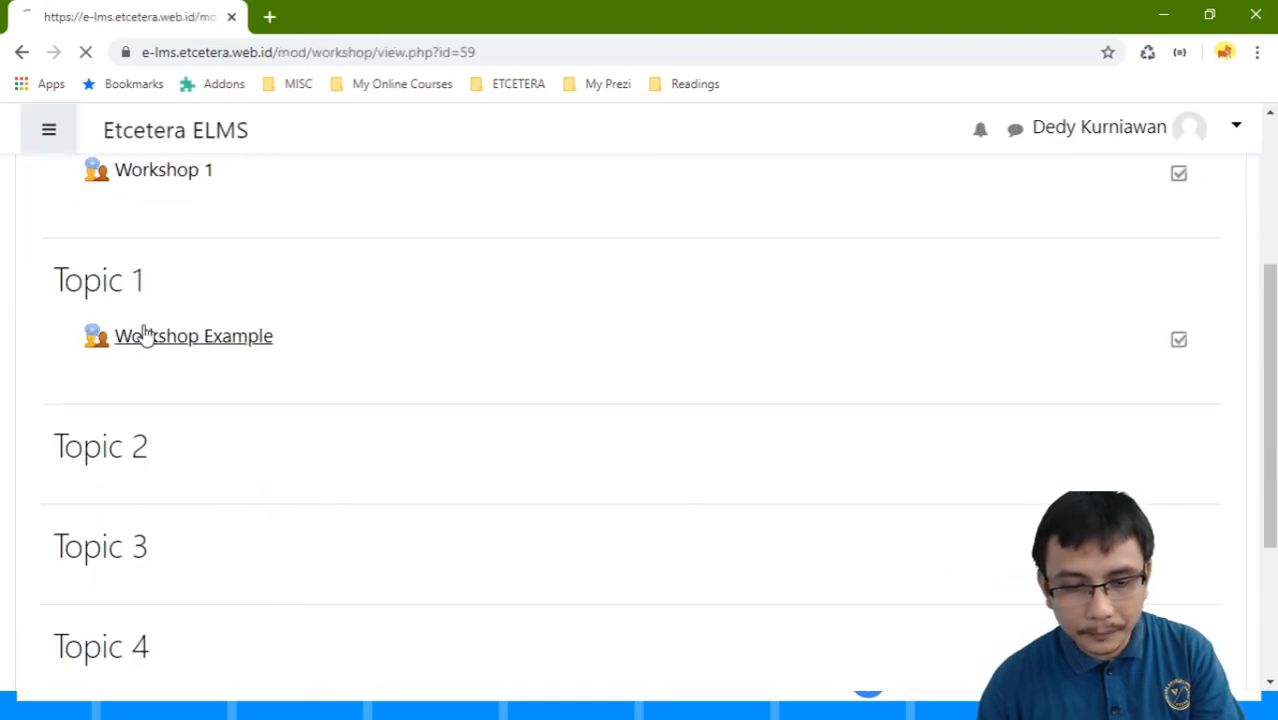
scroll(165, 330, down, 4)
scroll(185, 335, up, 2)
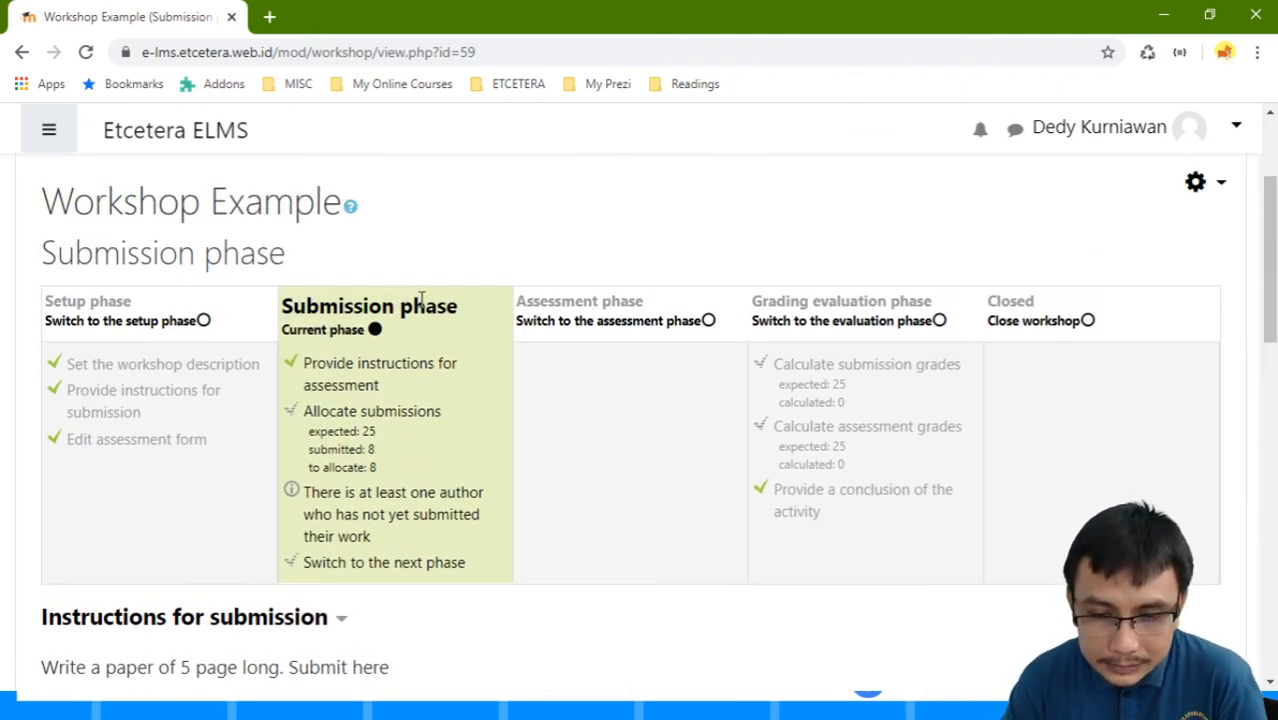
scroll(425, 302, down, 3)
scroll(459, 339, up, 4)
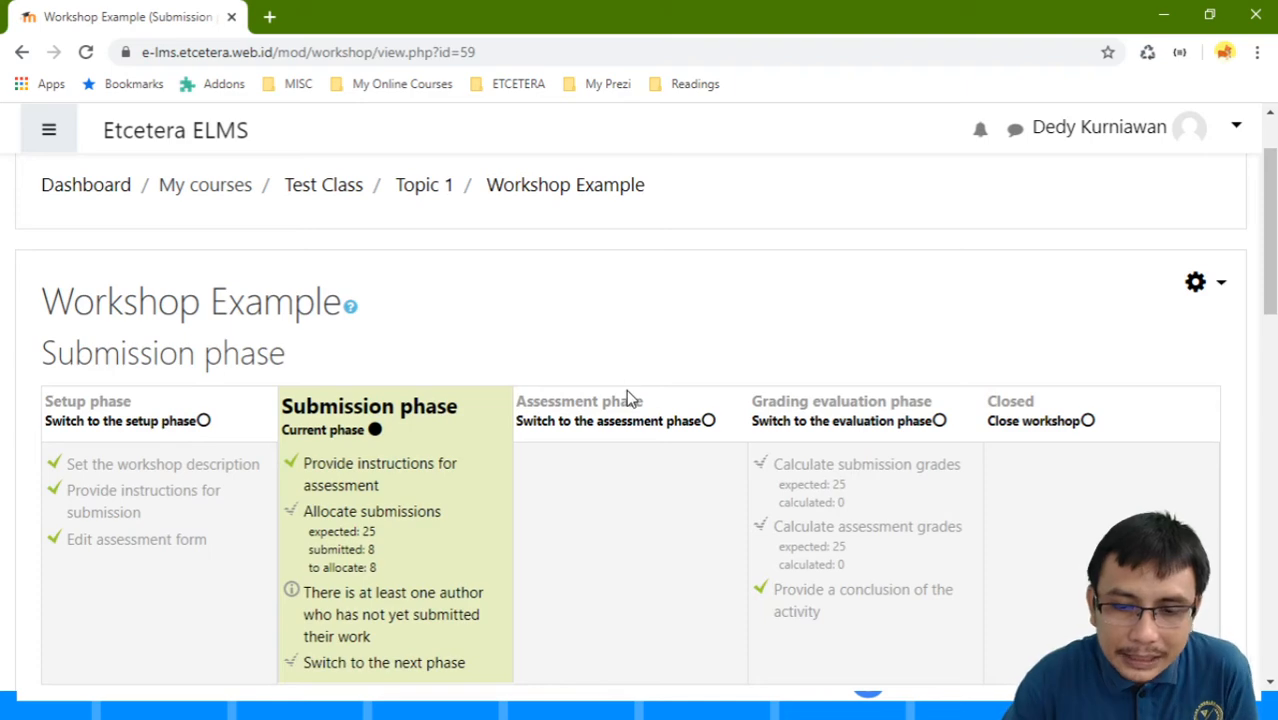
Step: Switch Workshop Example to the assessment phase and confirm the change
scroll(643, 425, down, 2)
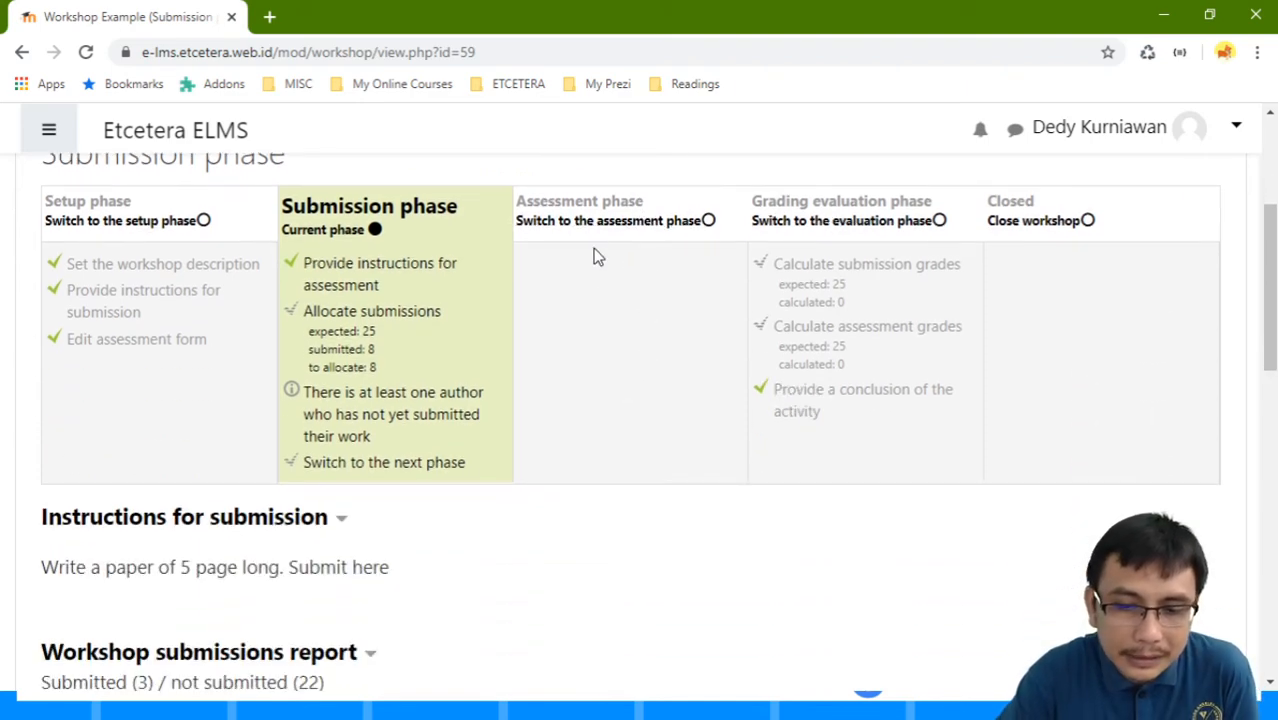
click(600, 221)
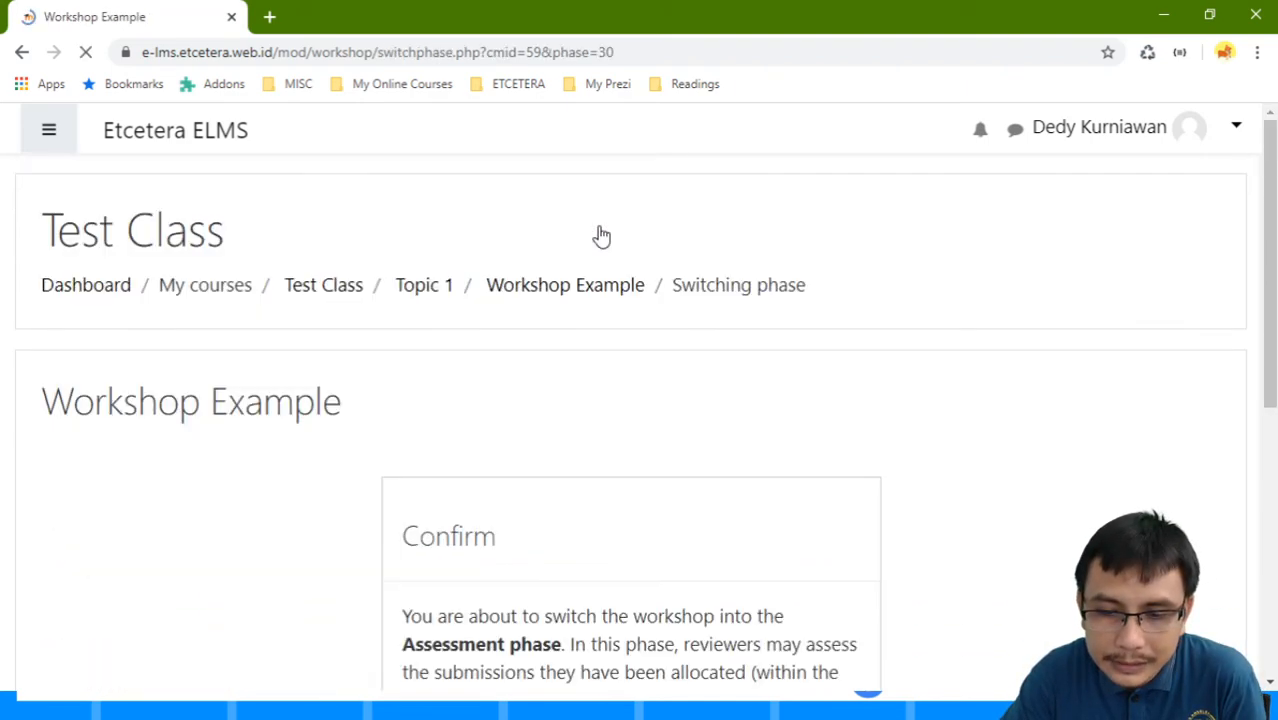
scroll(599, 236, down, 5)
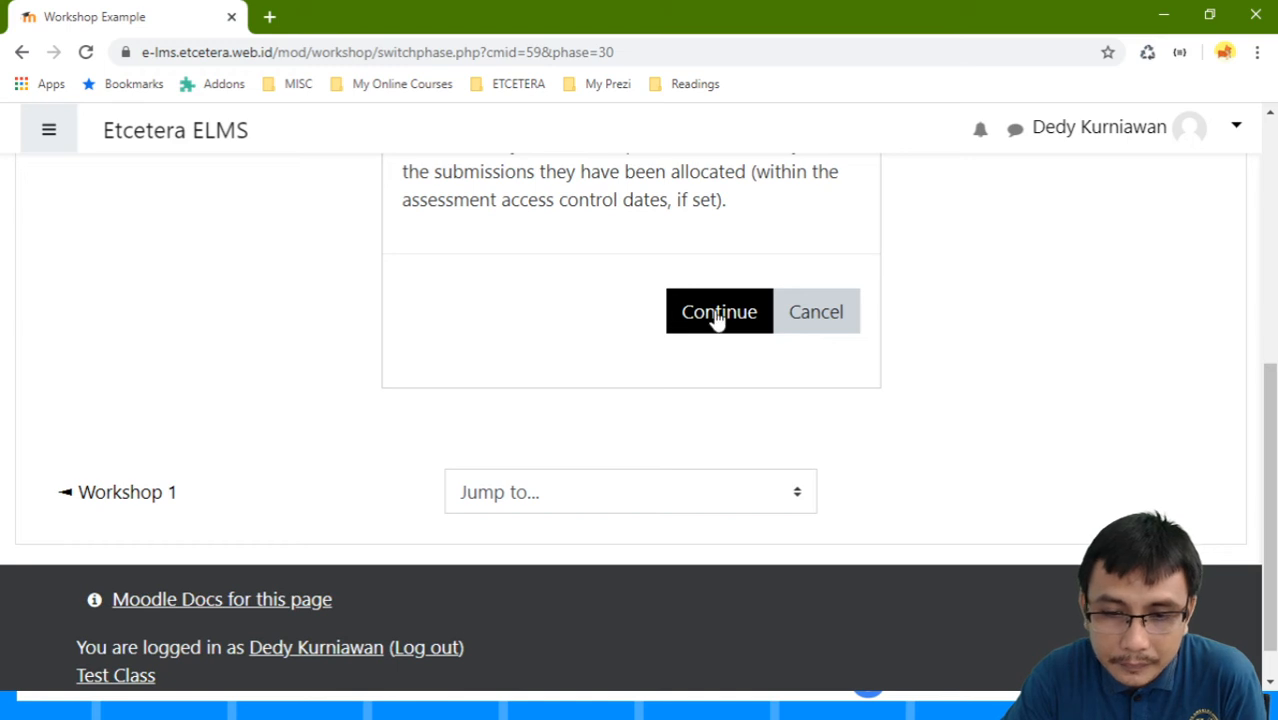
click(718, 314)
Step: Look through the participants' entries in the workshop grades report and open the submission allocation
scroll(716, 320, down, 3)
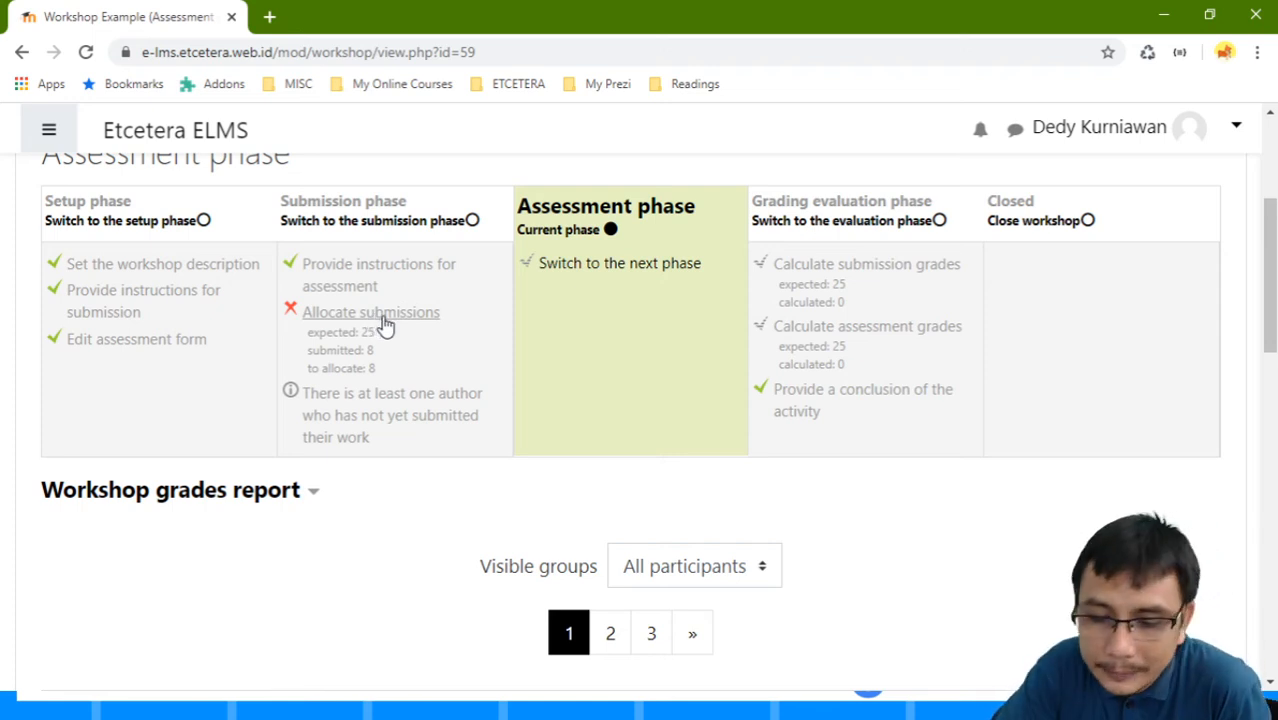
scroll(399, 320, down, 5)
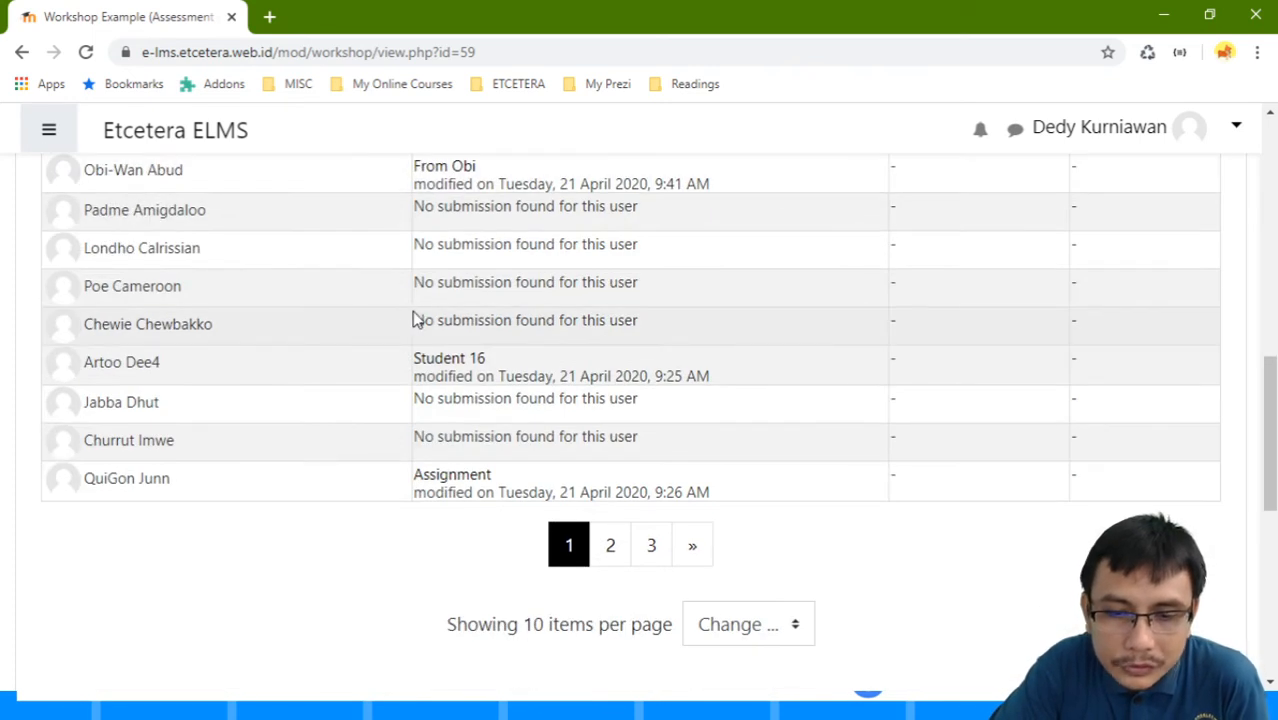
scroll(420, 312, up, 1)
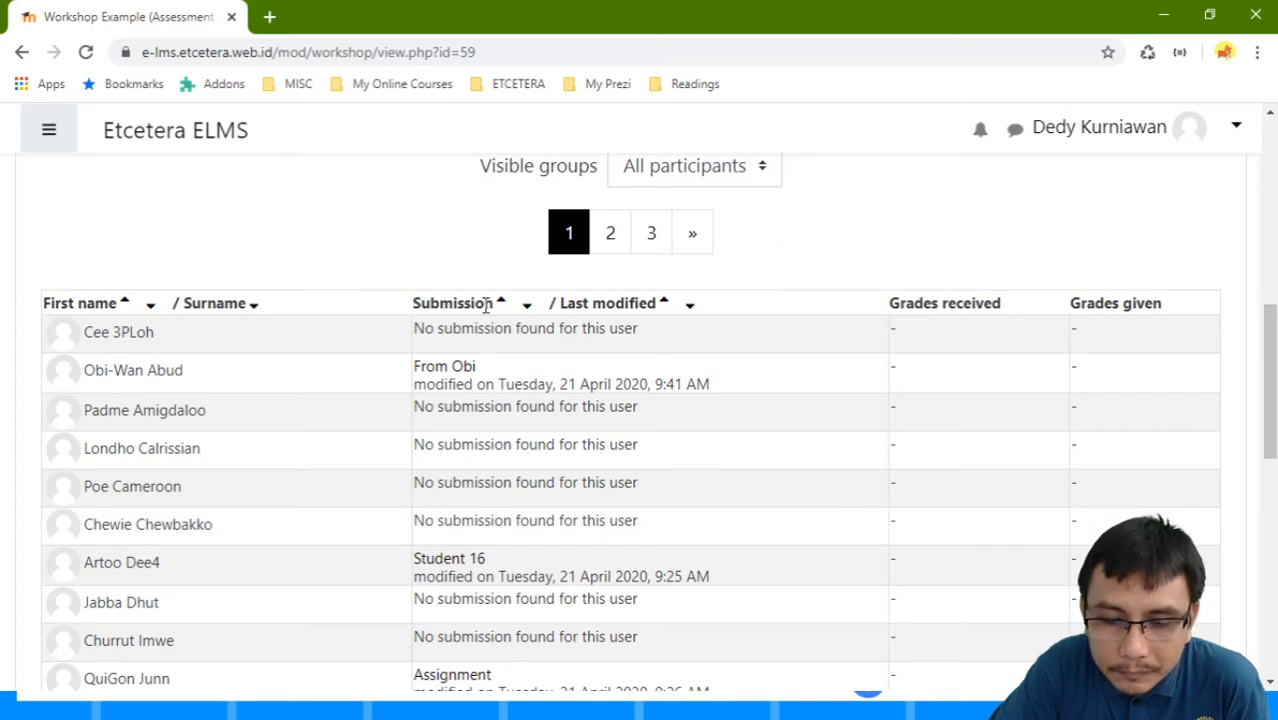
scroll(485, 303, up, 4)
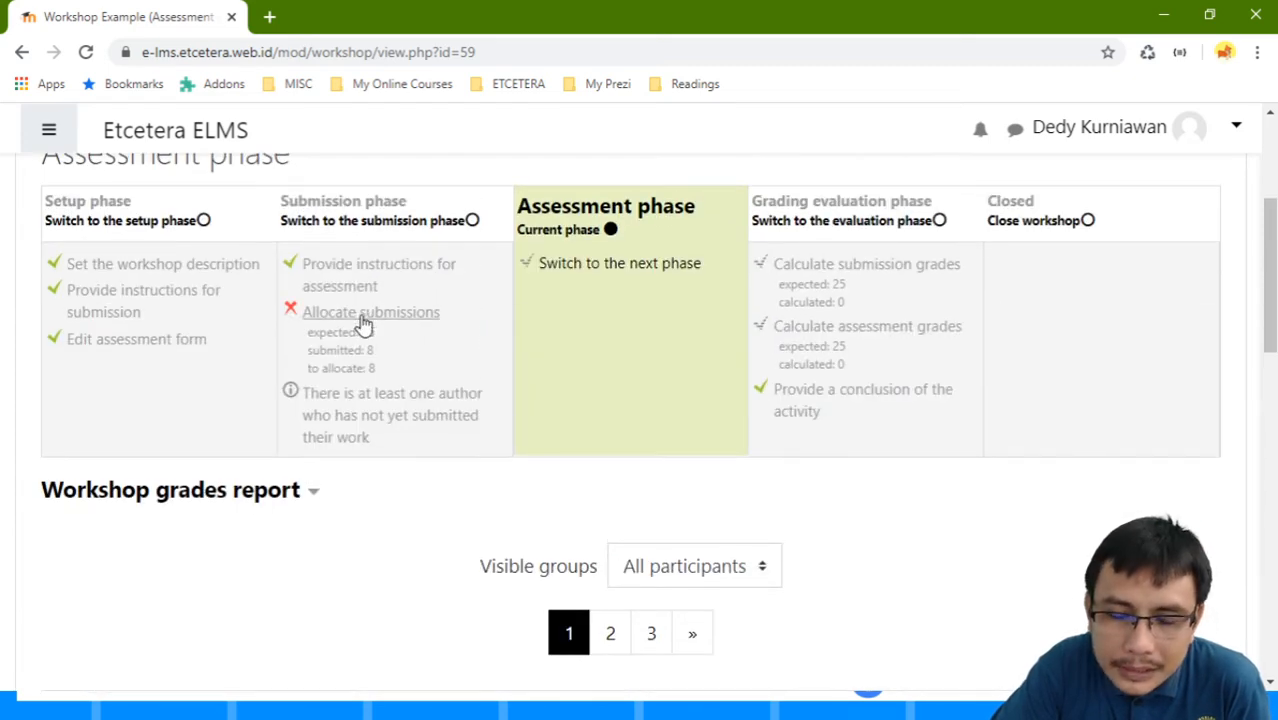
click(363, 318)
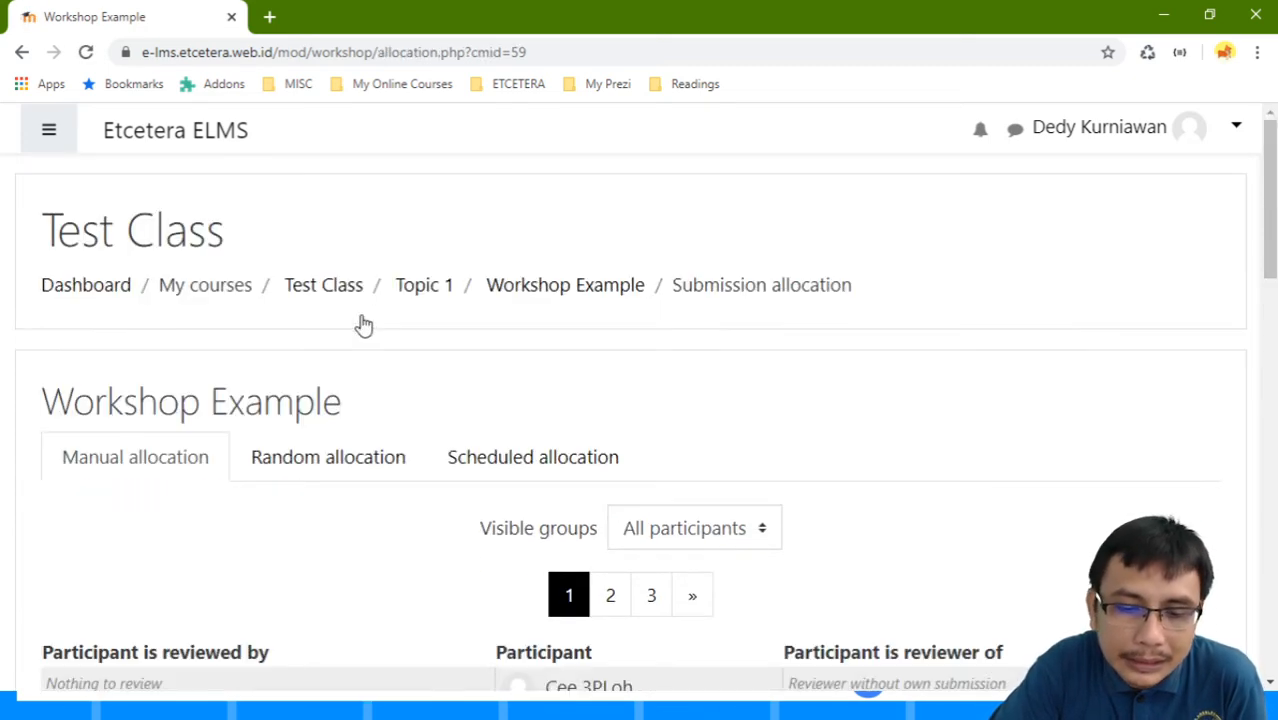
Step: Open the random allocation for Workshop Example and set the number of reviews to 3 per submission
scroll(363, 325, down, 4)
scroll(362, 322, up, 4)
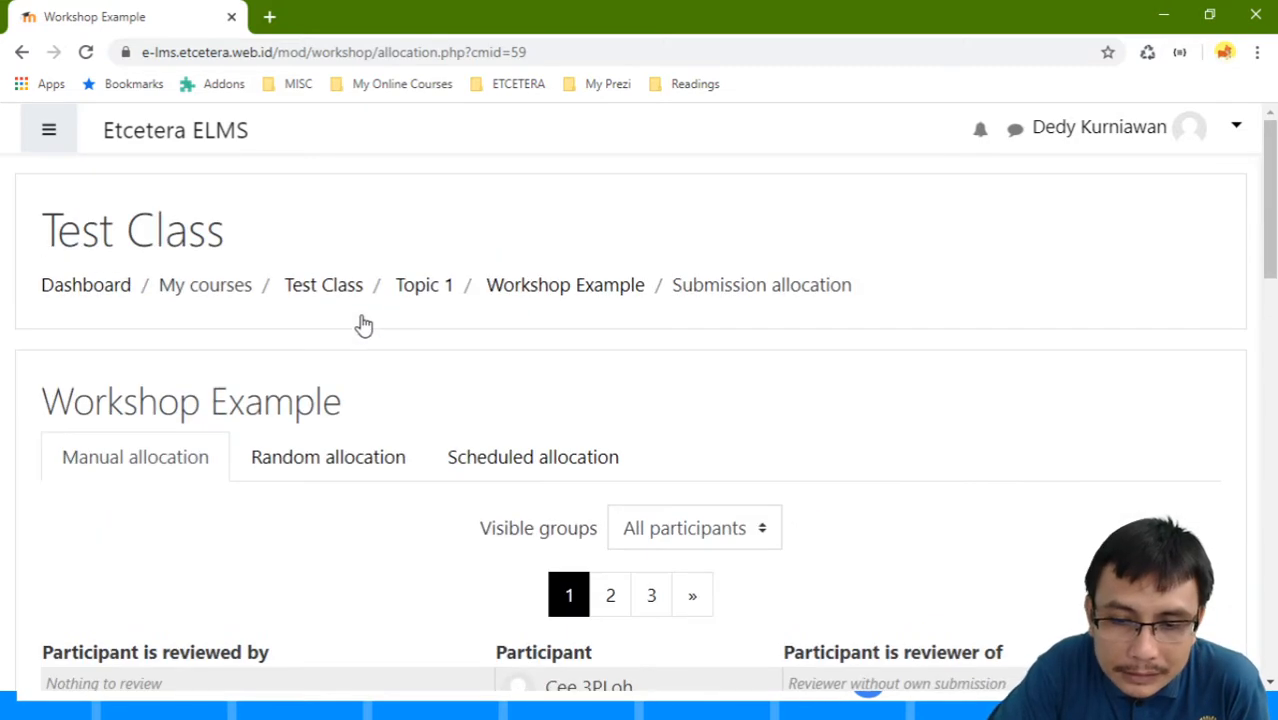
scroll(370, 320, down, 4)
scroll(370, 300, up, 1)
scroll(380, 258, up, 3)
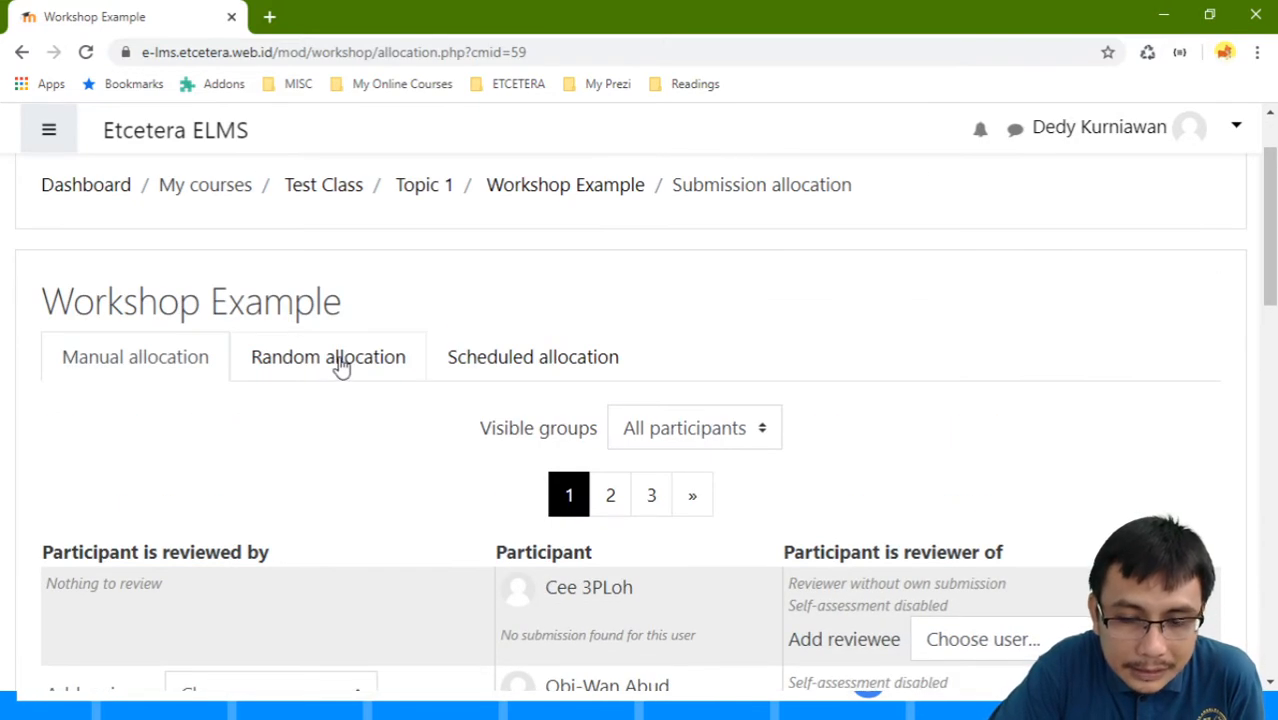
click(334, 361)
scroll(343, 350, down, 4)
click(410, 235)
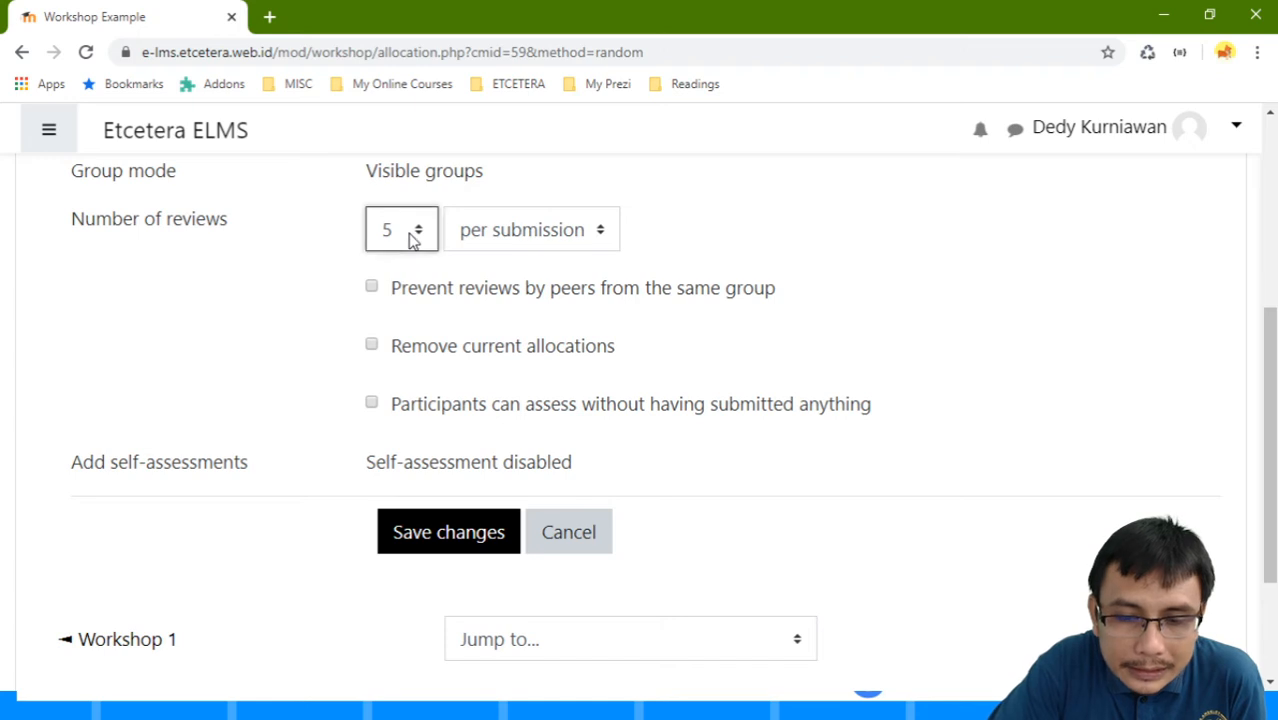
click(260, 287)
click(386, 246)
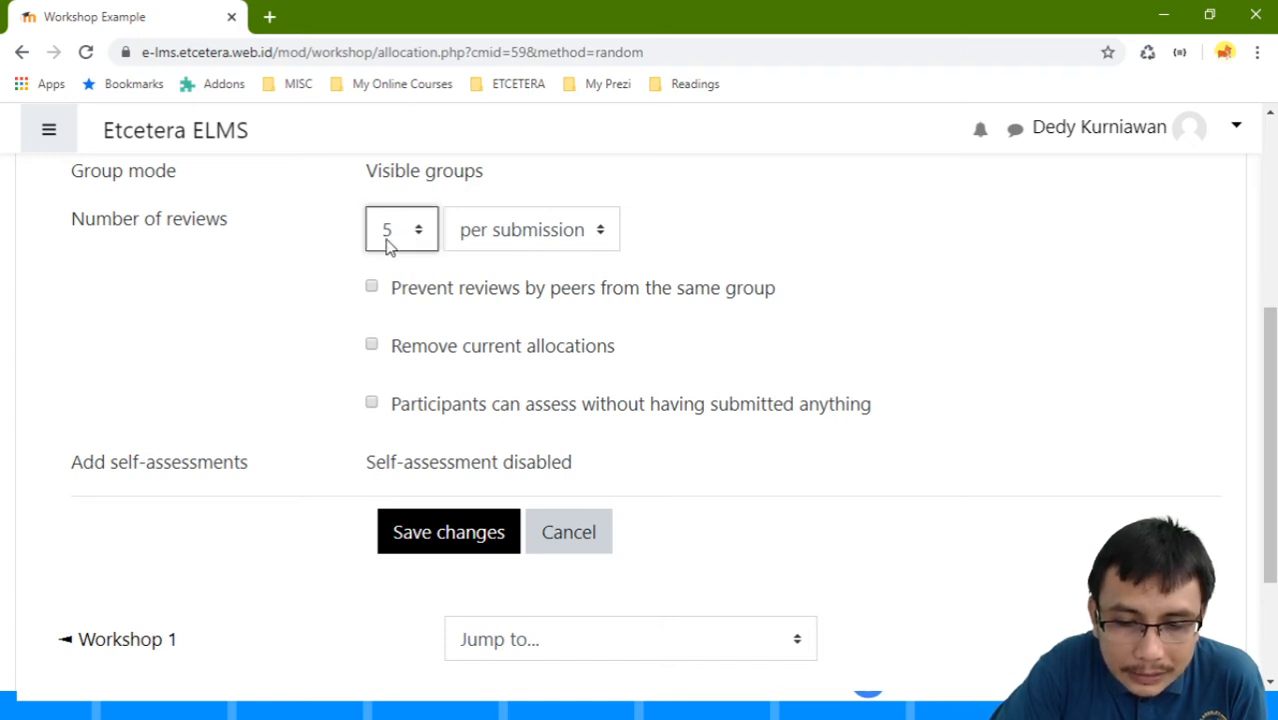
click(390, 545)
click(495, 242)
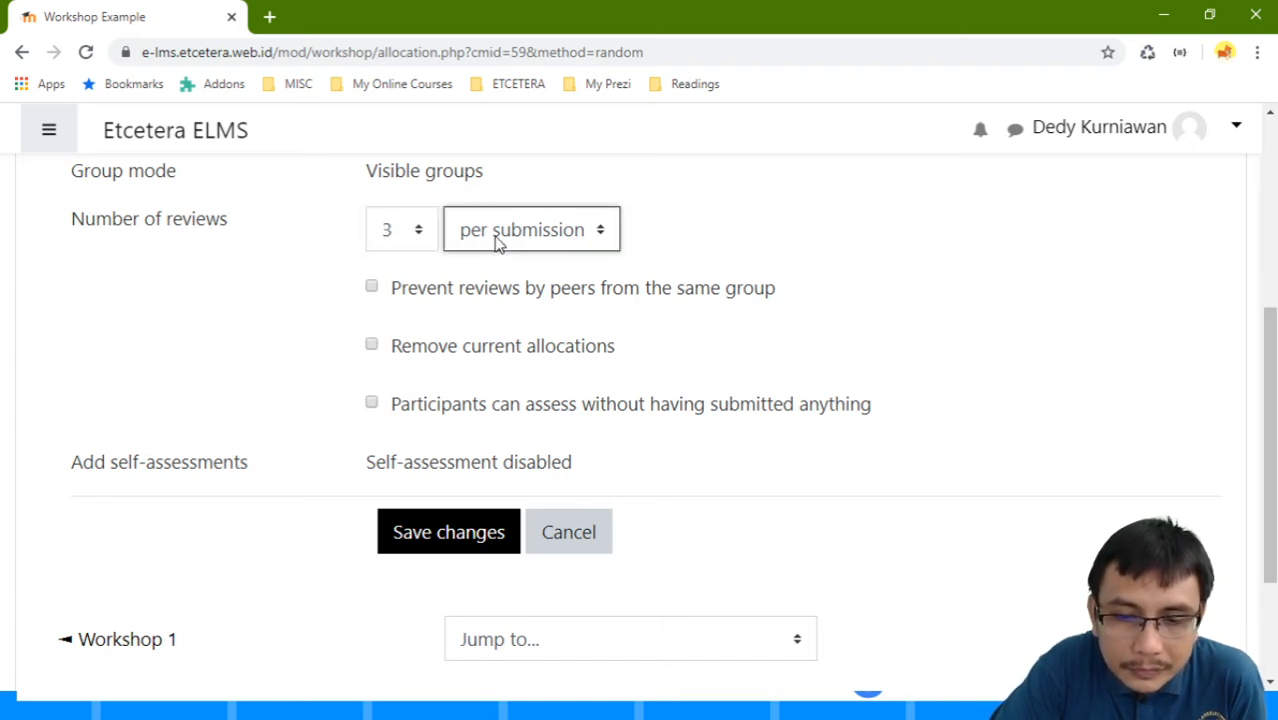
Step: Enable removing current allocations and letting participants assess without having submitted anything, and save the random allocation
click(422, 243)
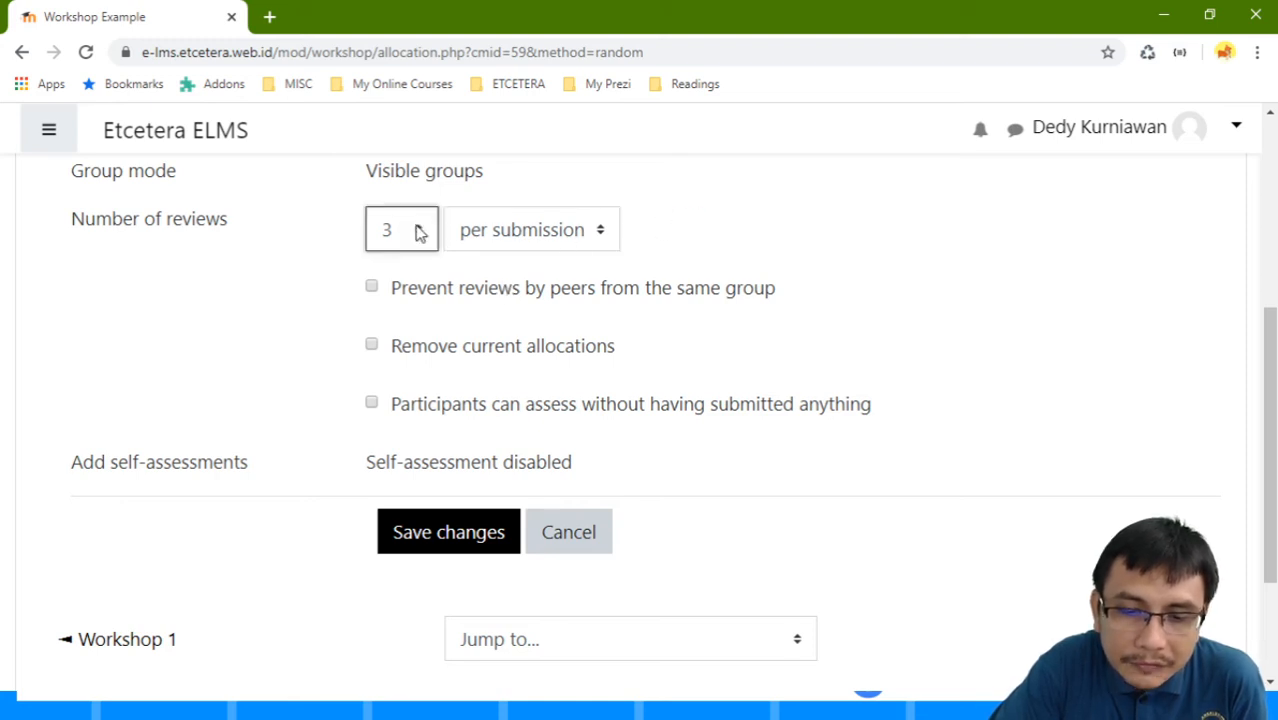
click(312, 280)
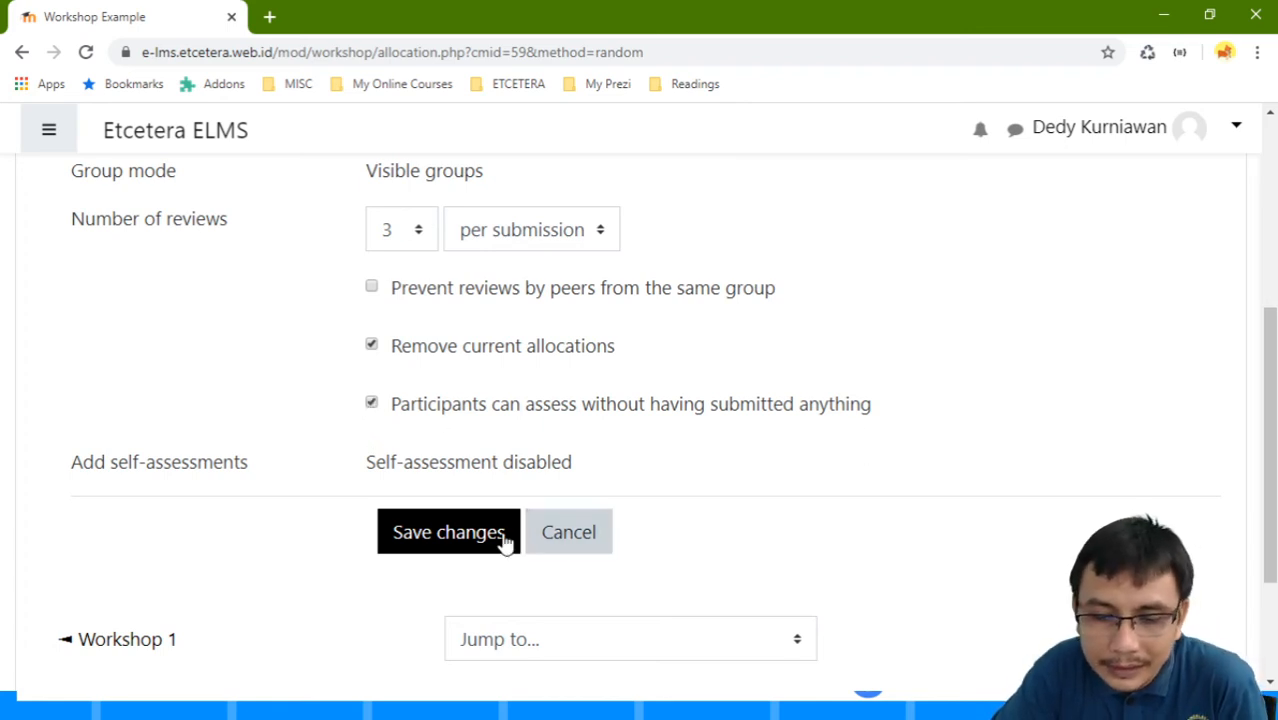
click(434, 533)
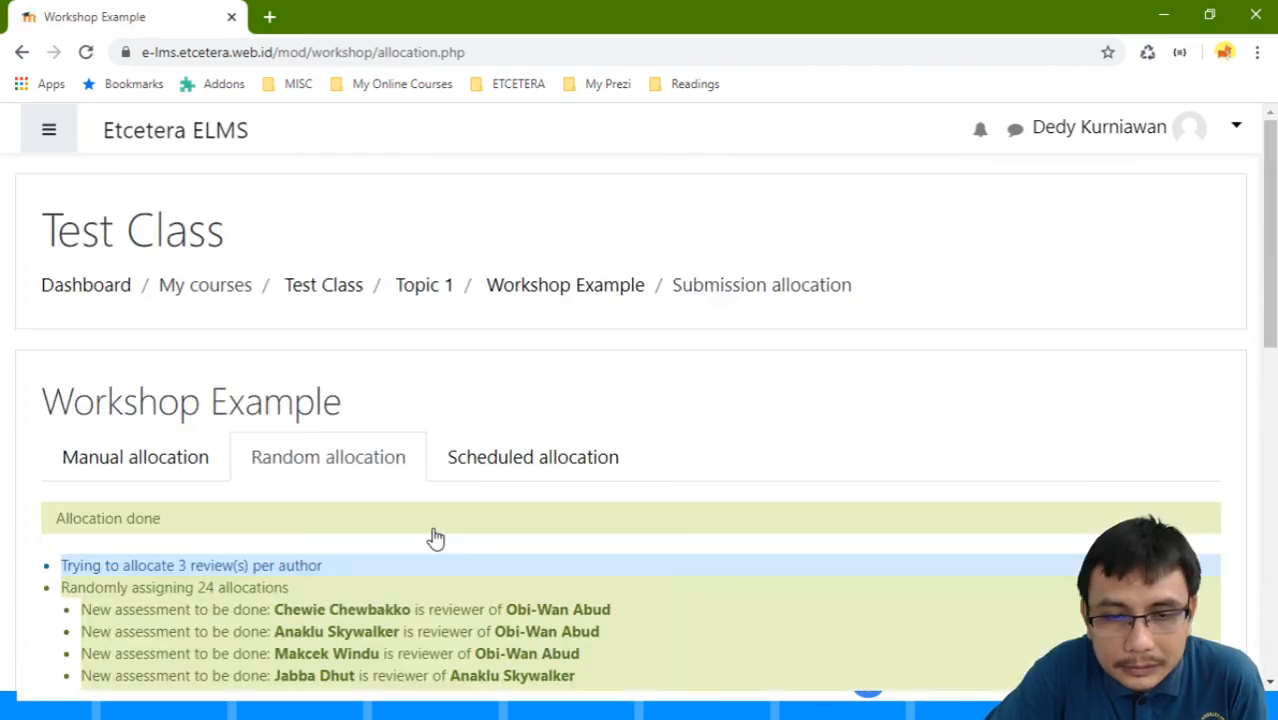
Step: Look through the list of randomly assigned reviewers, checking who reviews the first author's submission
scroll(437, 533, down, 4)
scroll(419, 471, up, 4)
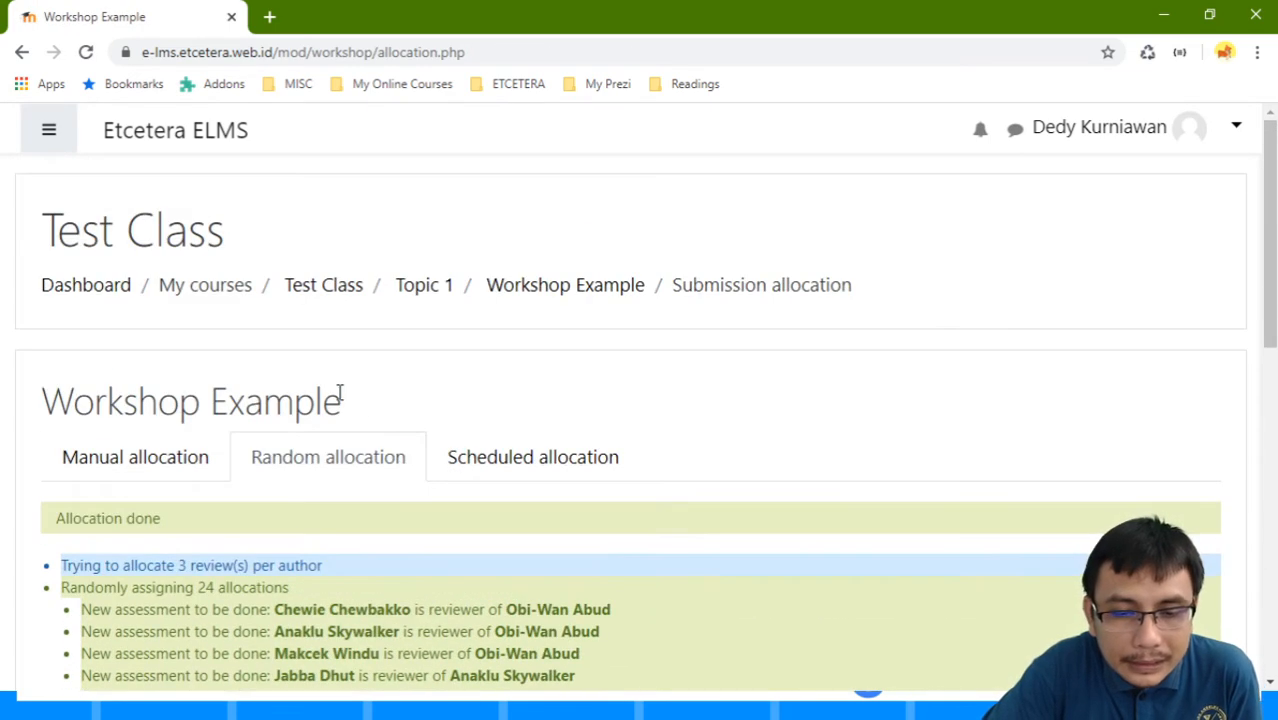
scroll(342, 394, down, 3)
scroll(340, 392, down, 5)
scroll(337, 400, up, 5)
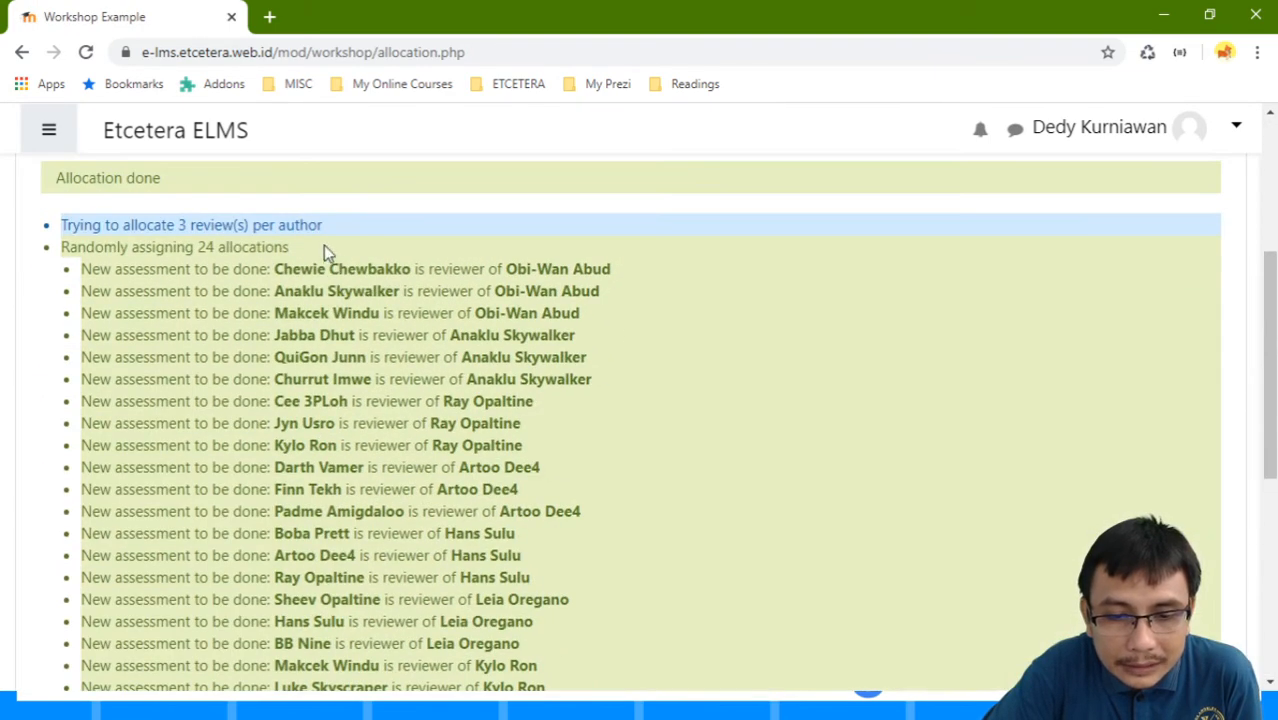
scroll(449, 305, down, 4)
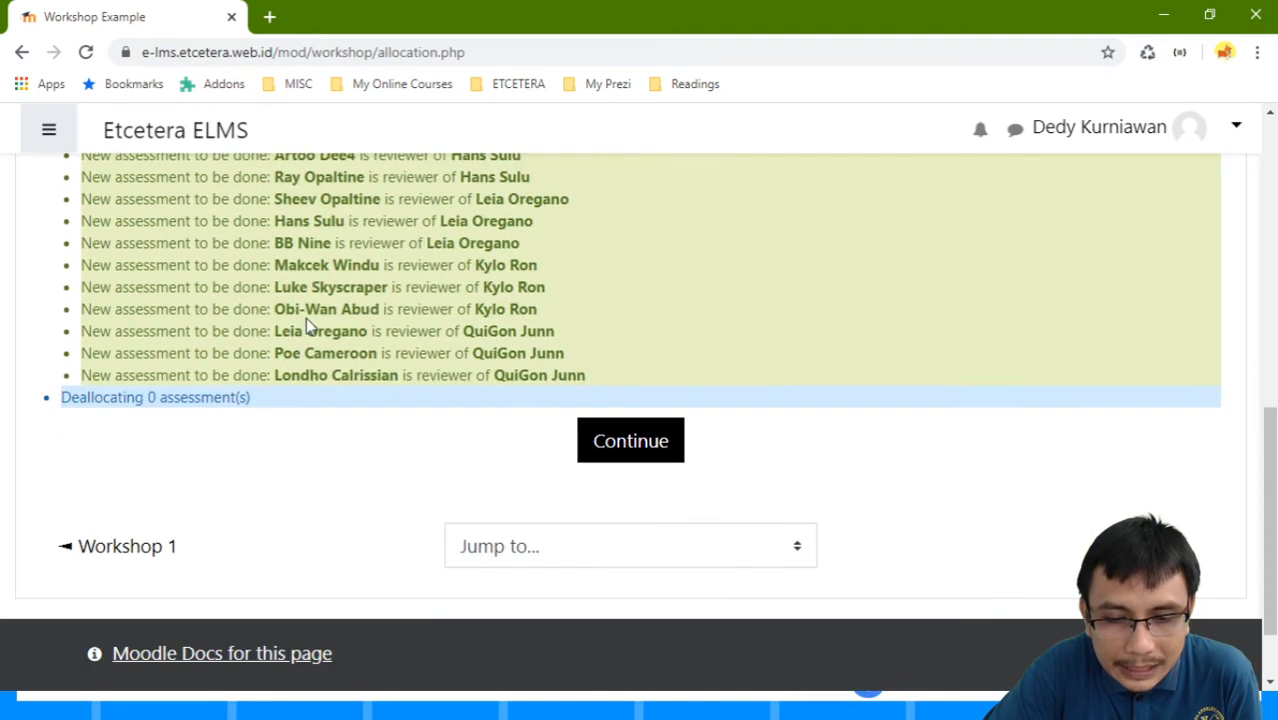
scroll(305, 322, up, 5)
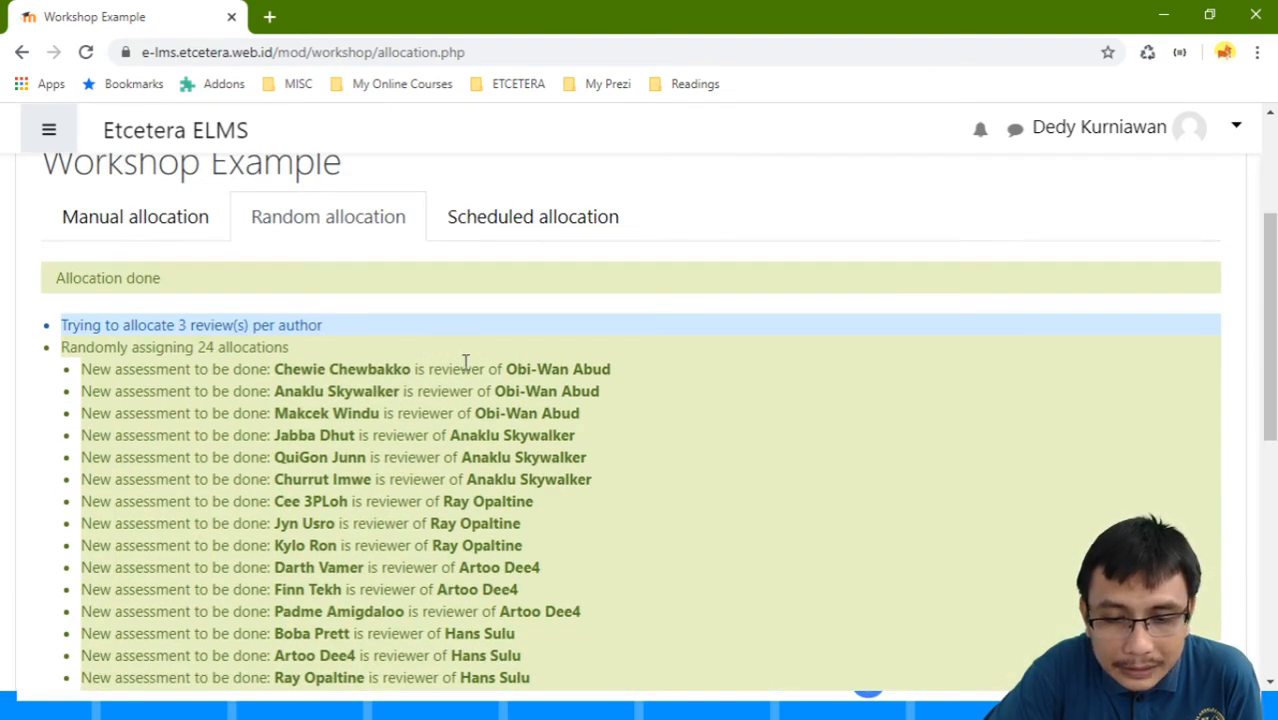
scroll(547, 372, down, 1)
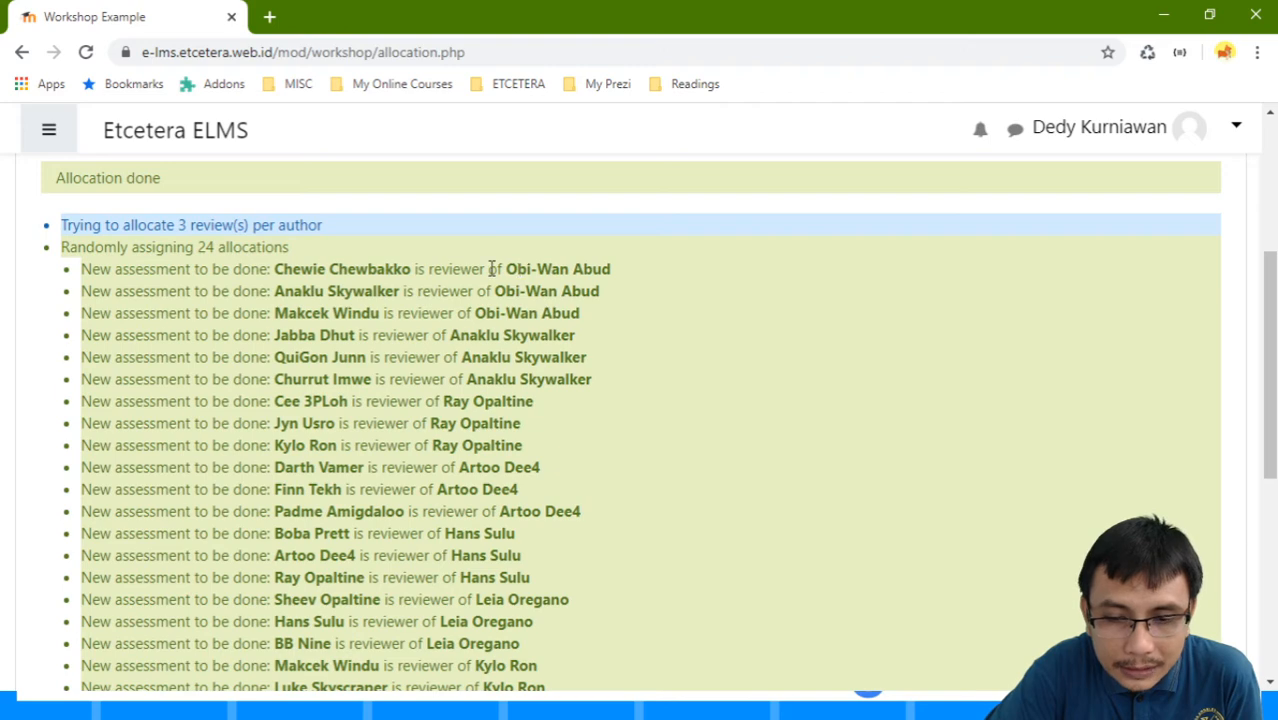
drag(512, 262, 611, 312)
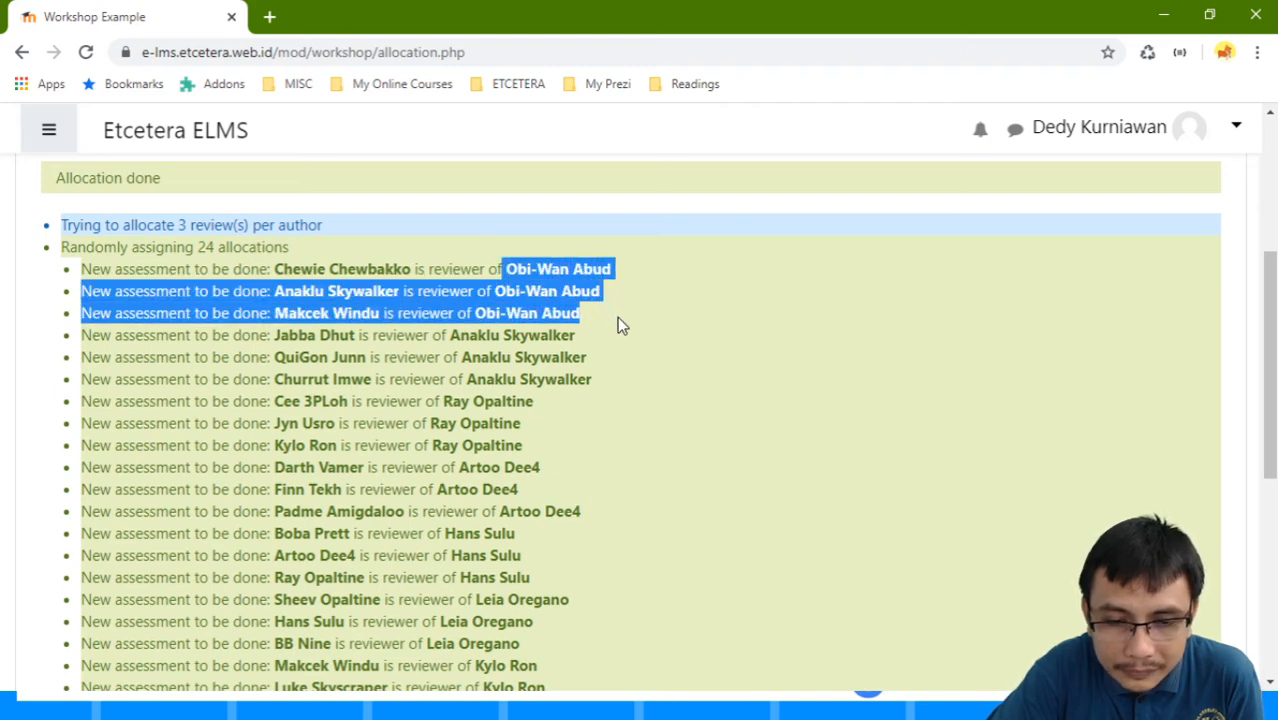
click(617, 317)
scroll(688, 326, down, 5)
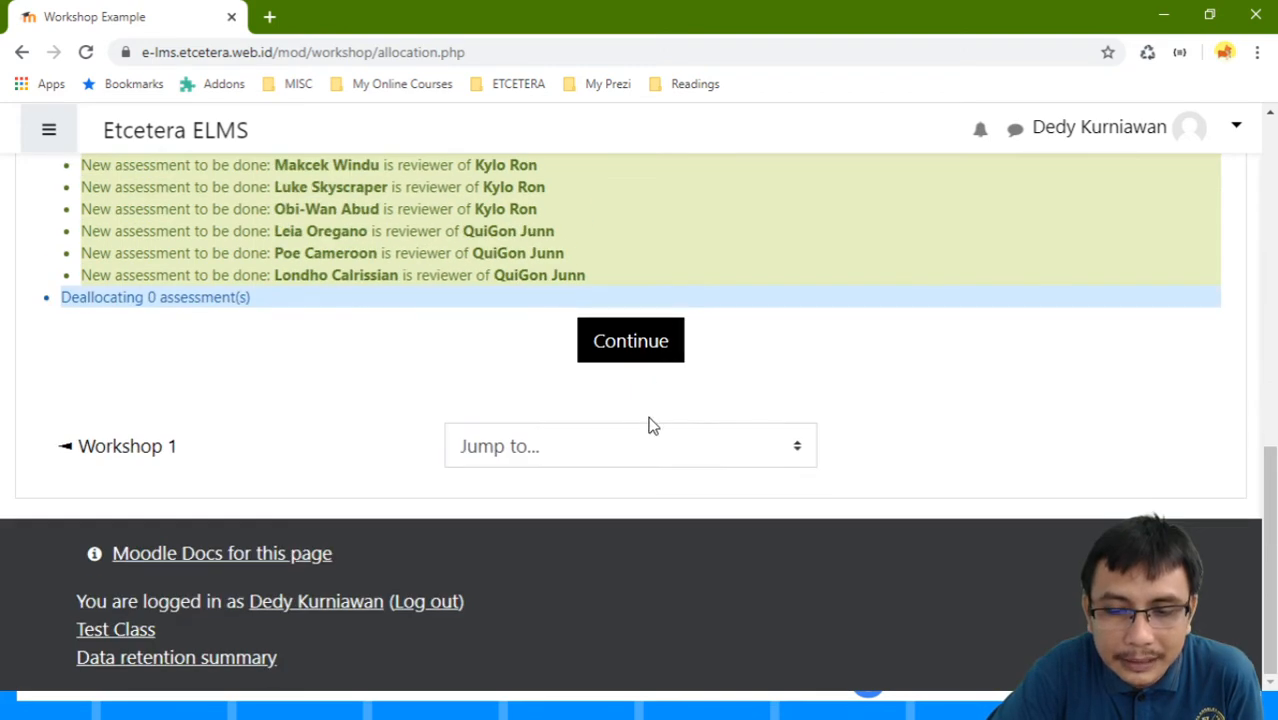
Step: Continue past the allocation results and run the random allocation again with its default settings and all checkboxes unticked
click(631, 341)
scroll(638, 345, down, 5)
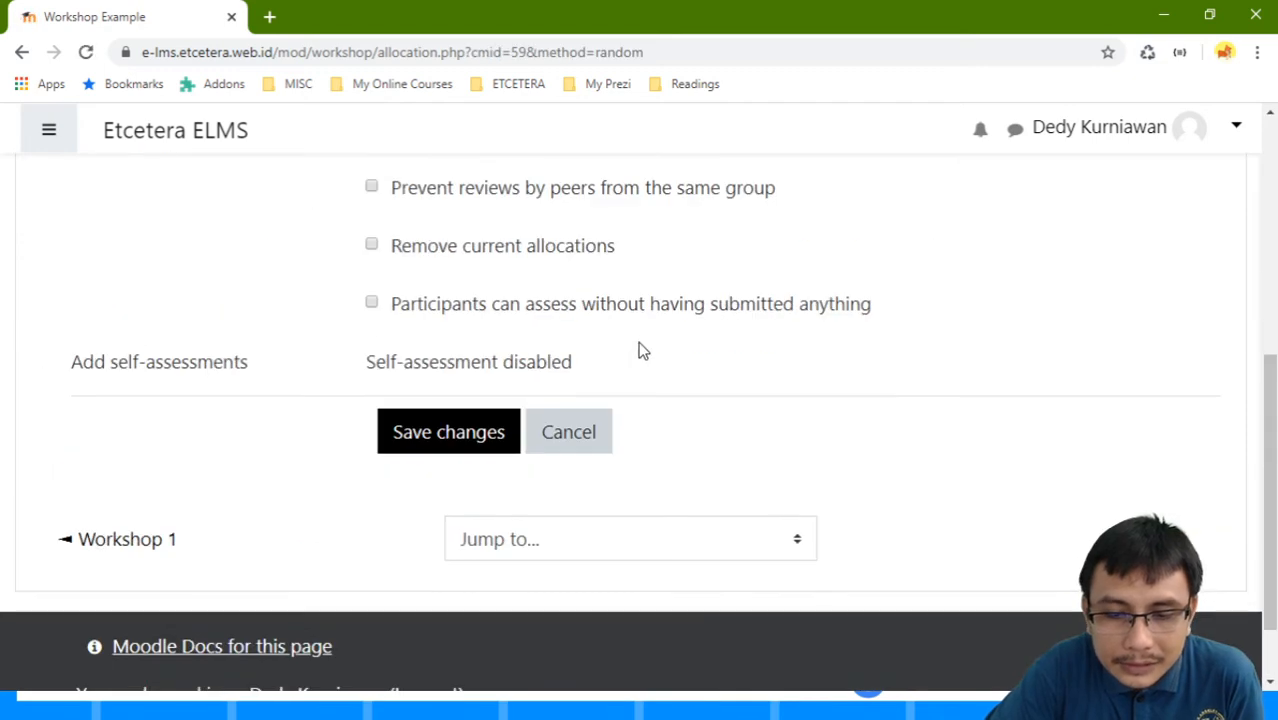
click(487, 435)
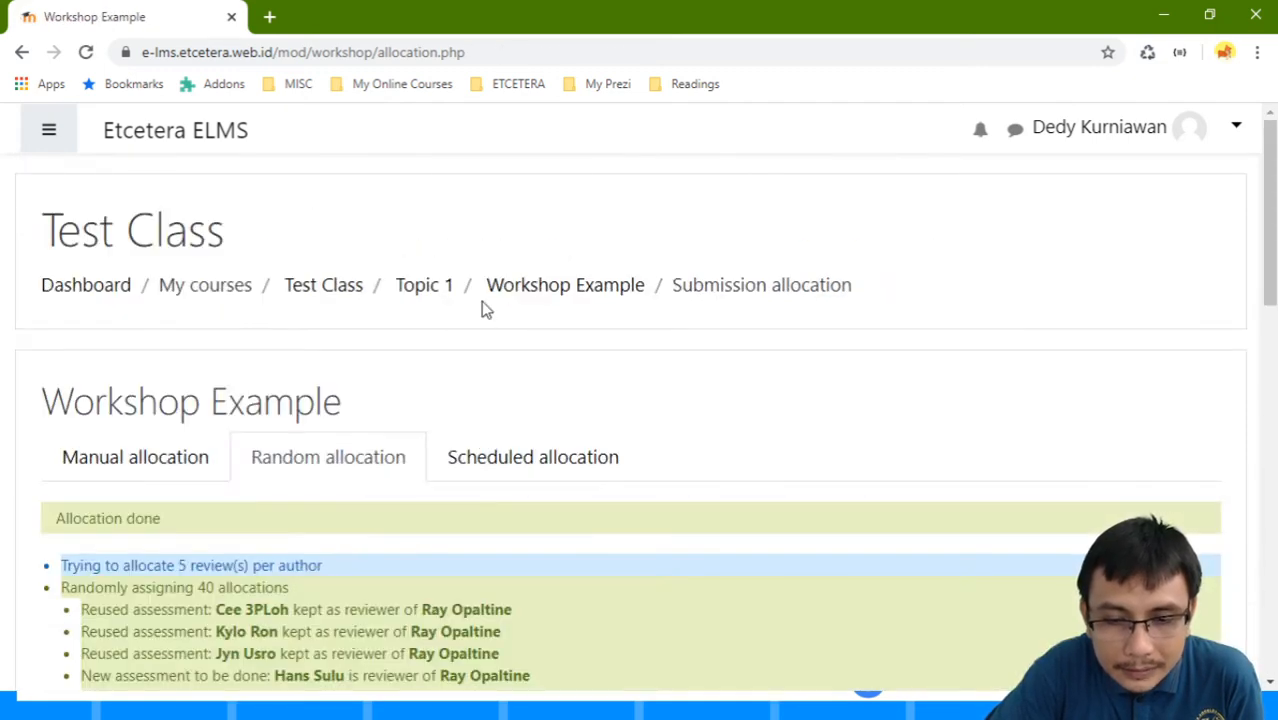
Step: Return to the Workshop Example page and check the allocation status in its phase planner
click(551, 287)
scroll(551, 297, down, 4)
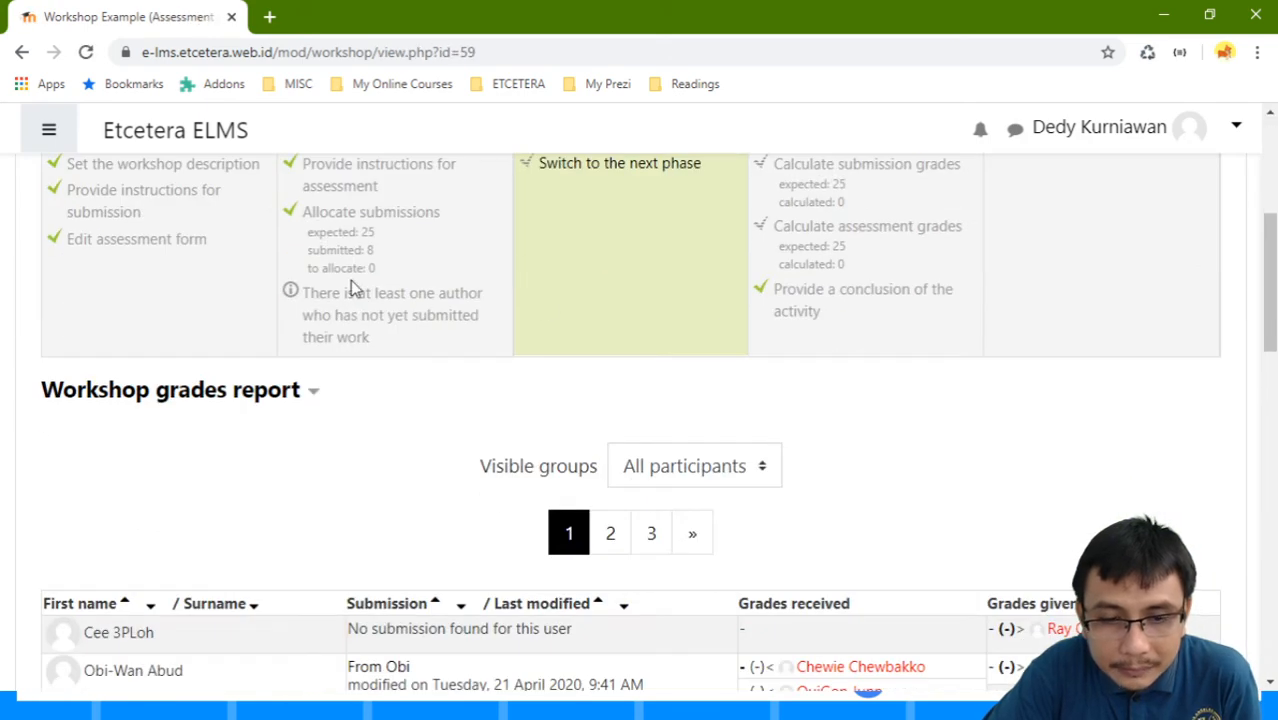
scroll(352, 288, up, 2)
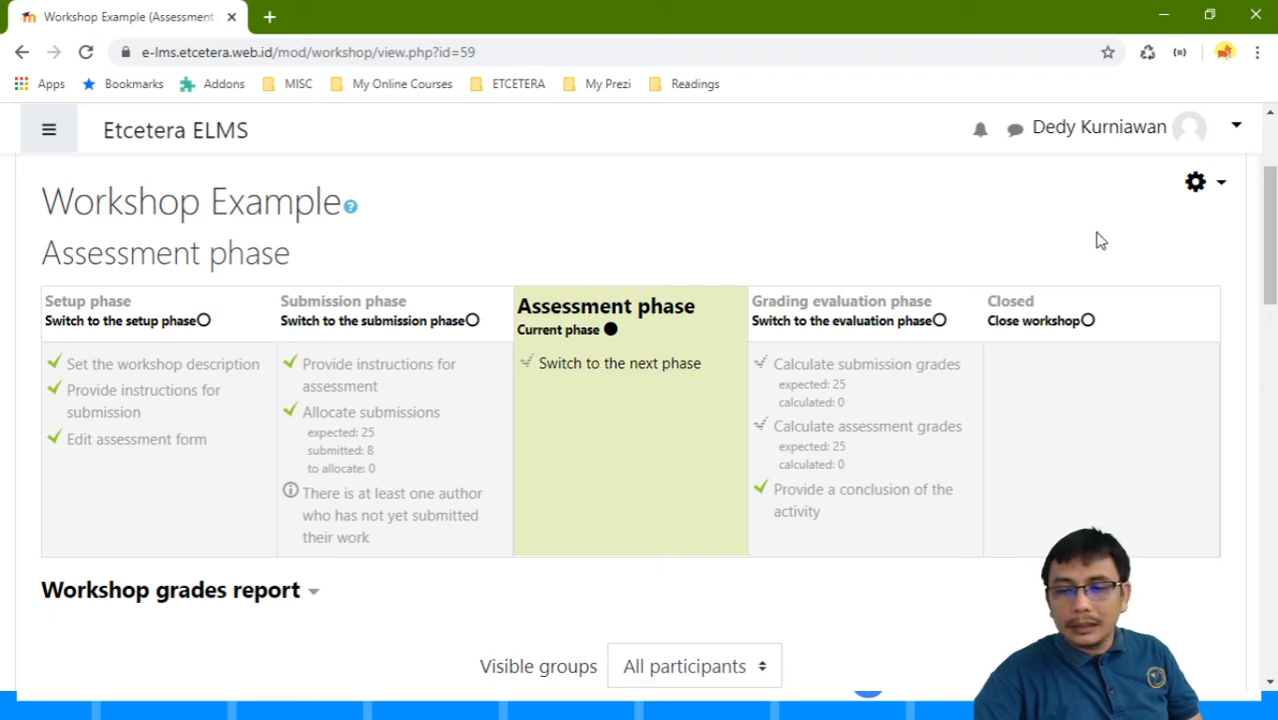
scroll(596, 315, up, 2)
scroll(599, 331, down, 2)
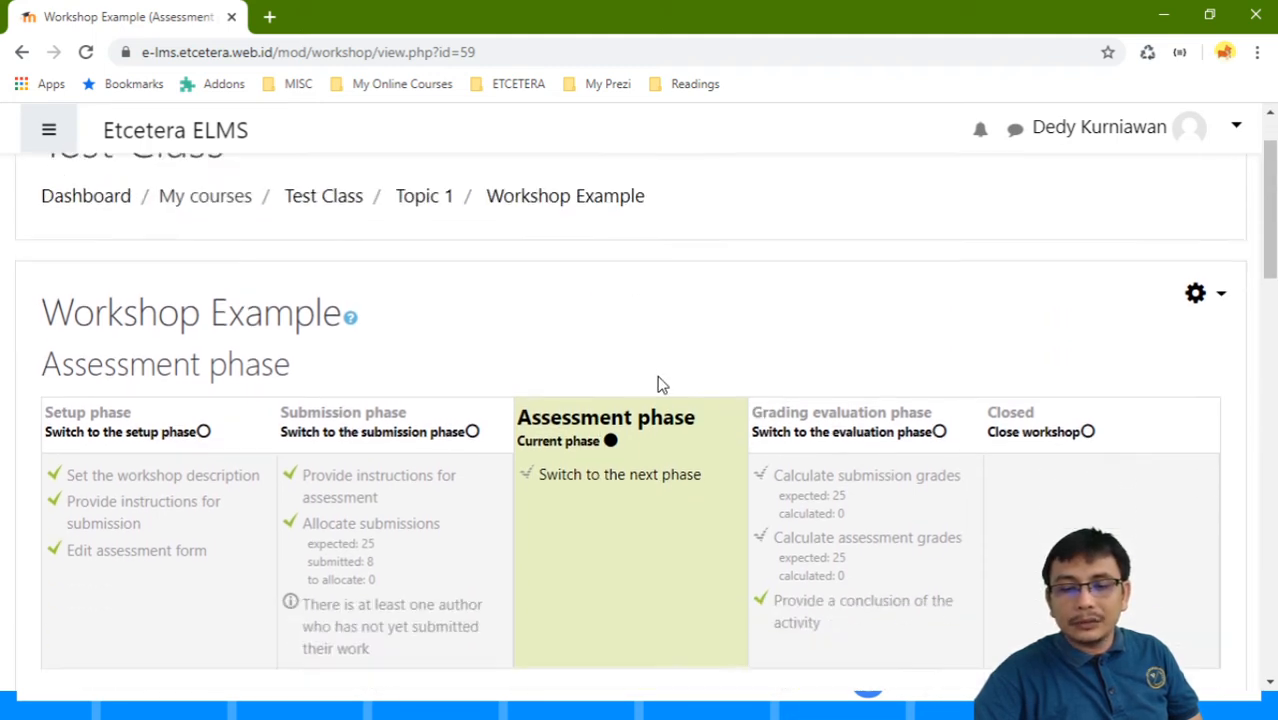
Step: Log out of the teacher account and log in with a student's username and account password
click(1221, 137)
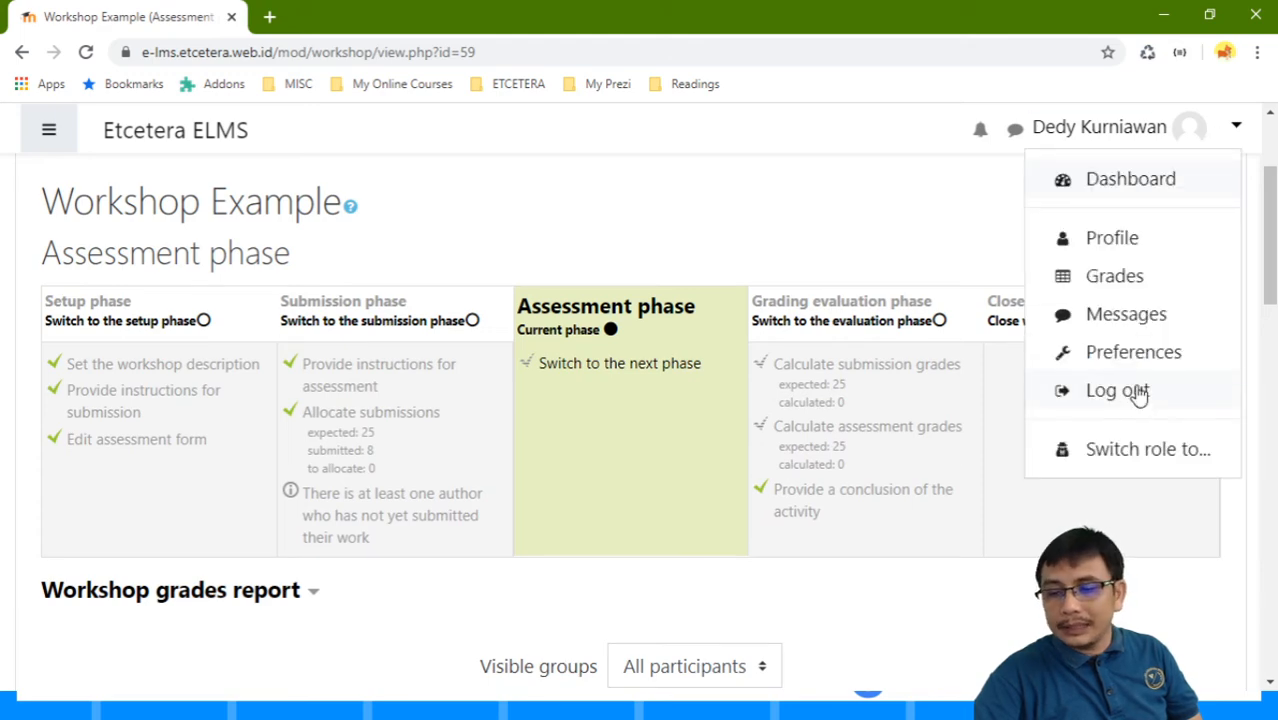
click(1138, 391)
scroll(838, 383, down, 3)
scroll(1084, 94, up, 2)
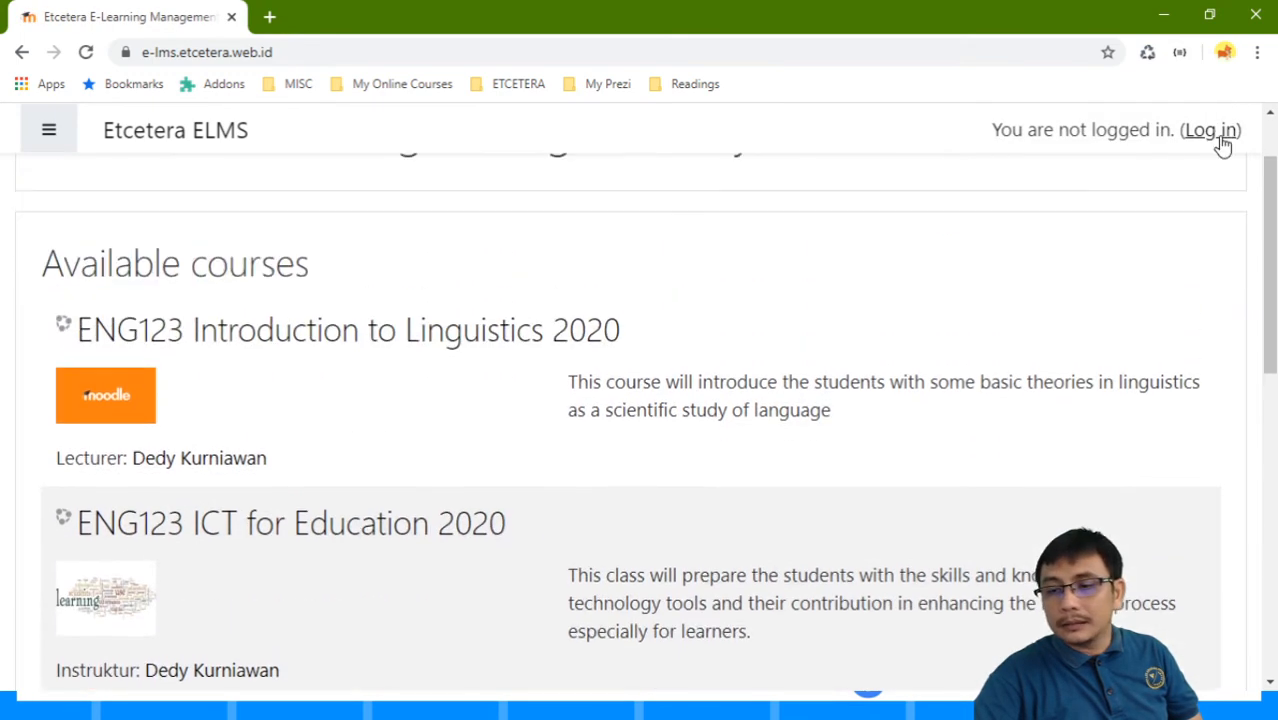
click(1212, 129)
click(557, 385)
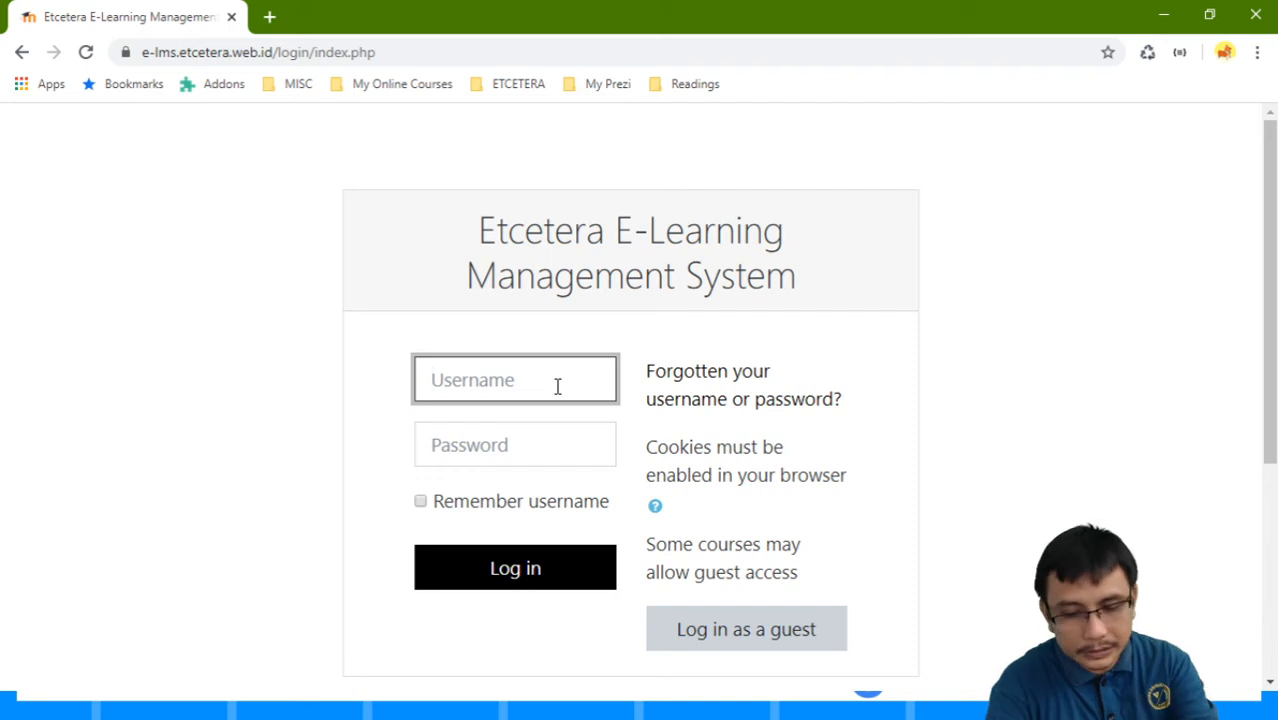
text(user008)
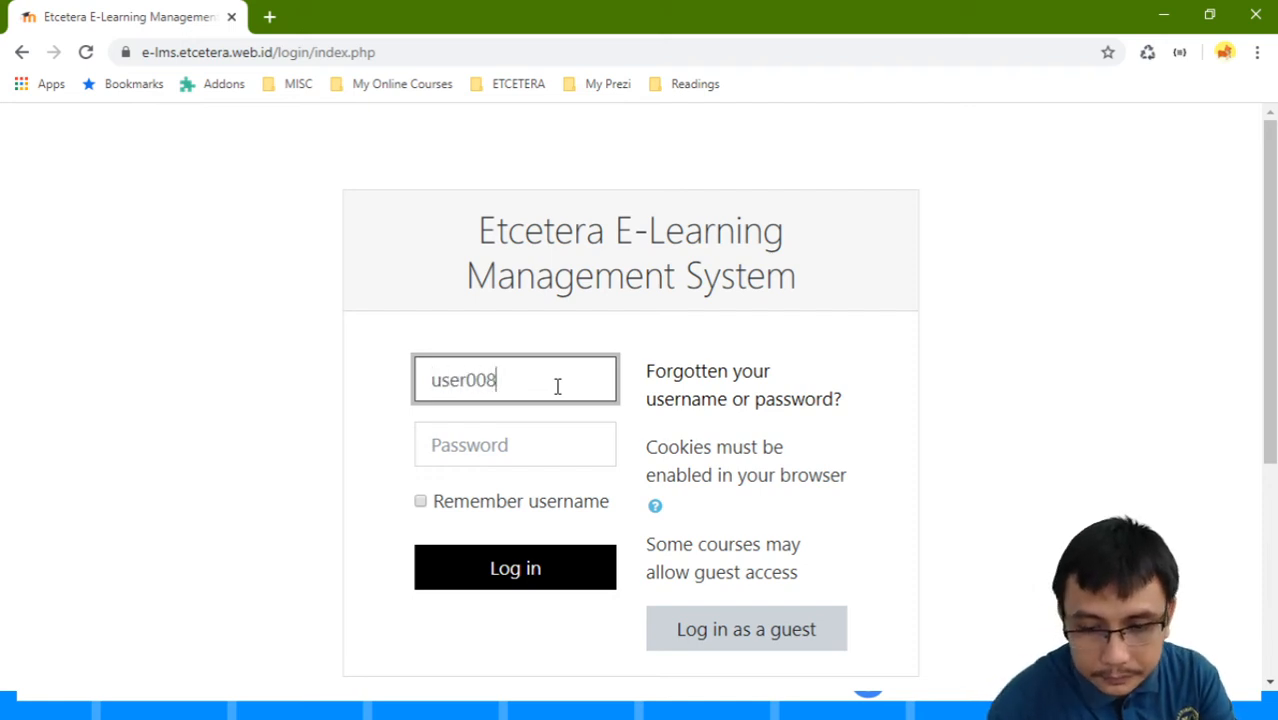
key(Tab)
text(*********)
click(565, 568)
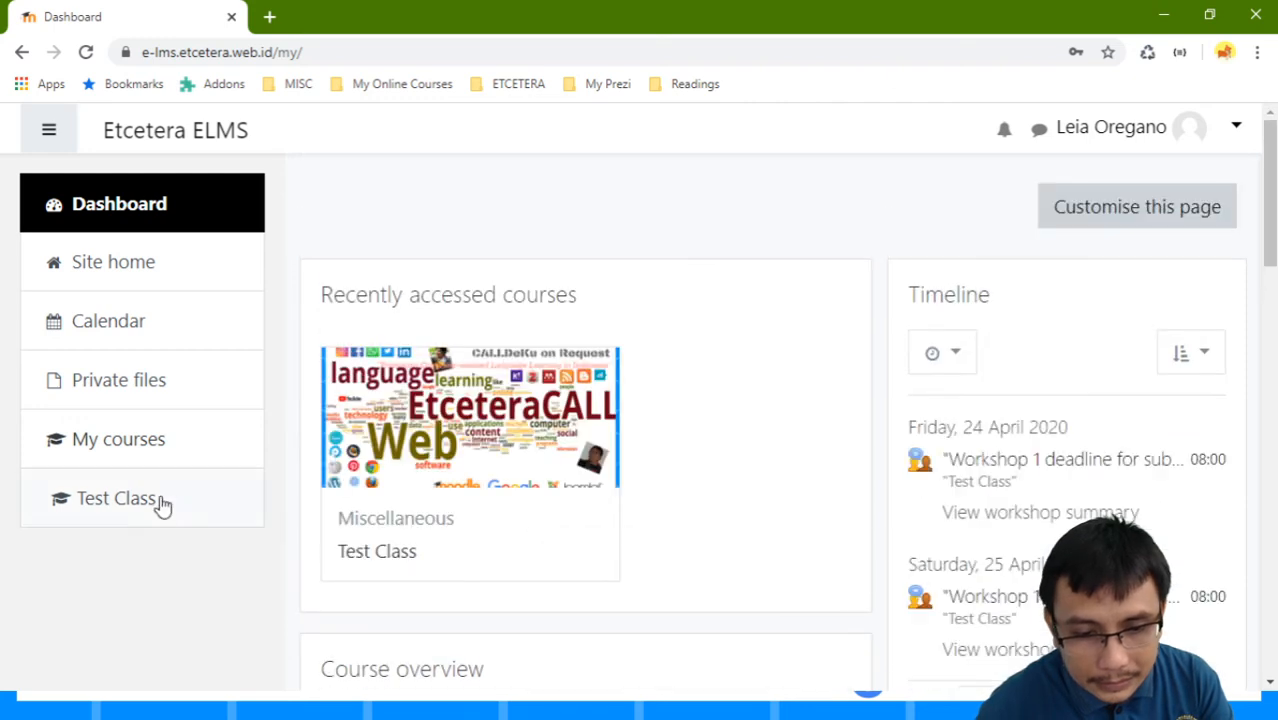
Step: Open Workshop Example under Topic 1 of the Test Class course
click(160, 500)
scroll(351, 419, down, 4)
scroll(397, 385, up, 2)
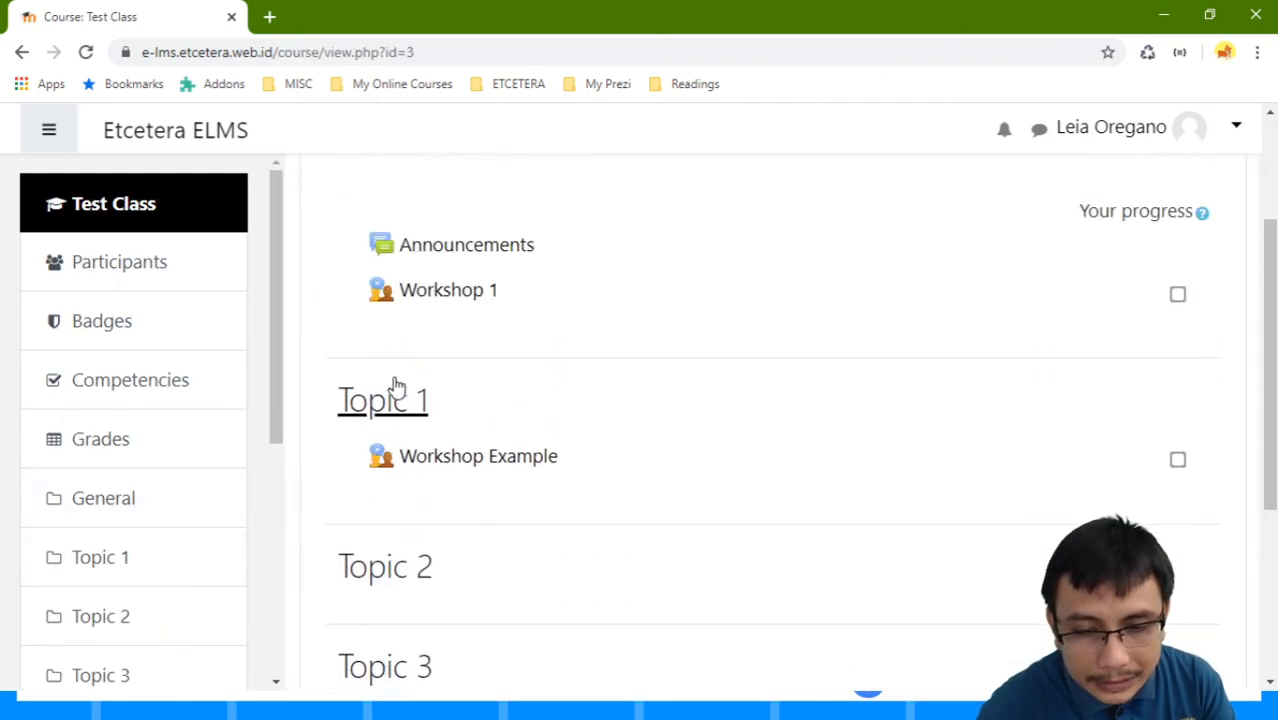
click(474, 458)
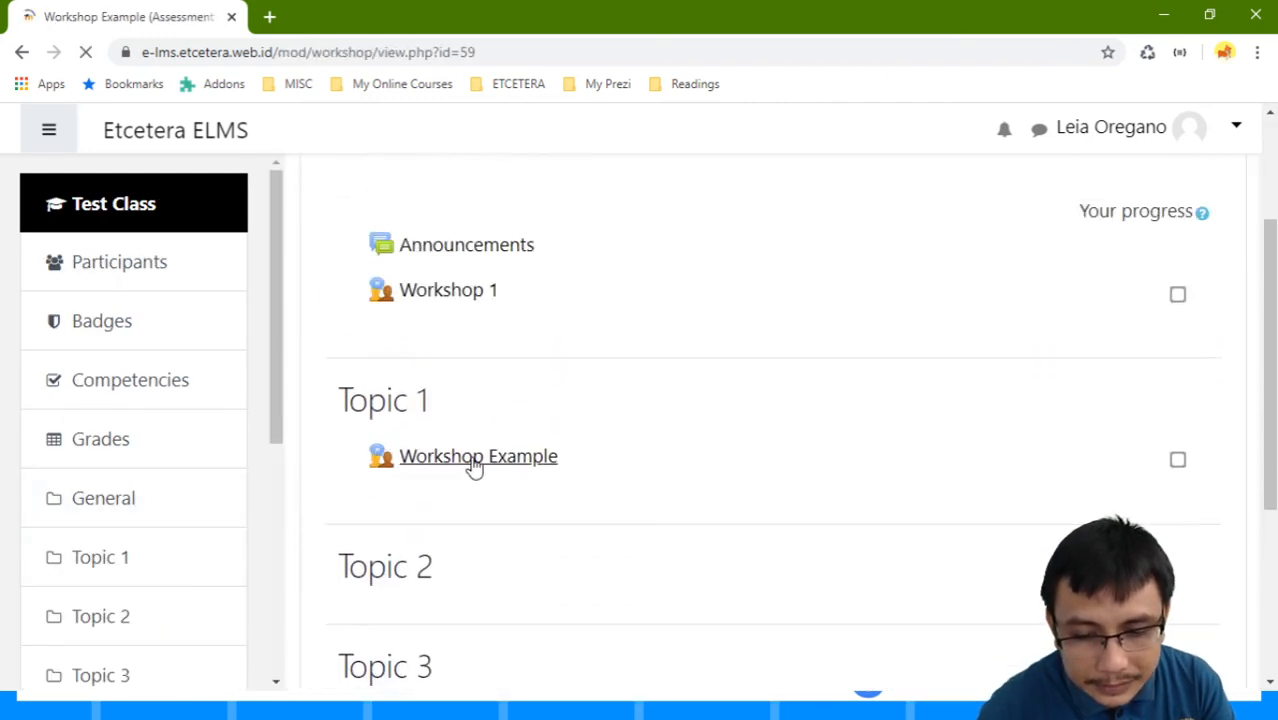
Step: Examine the student's phase planner, the instructions for assessment and the assigned submissions to assess
scroll(474, 468, down, 5)
scroll(472, 465, down, 2)
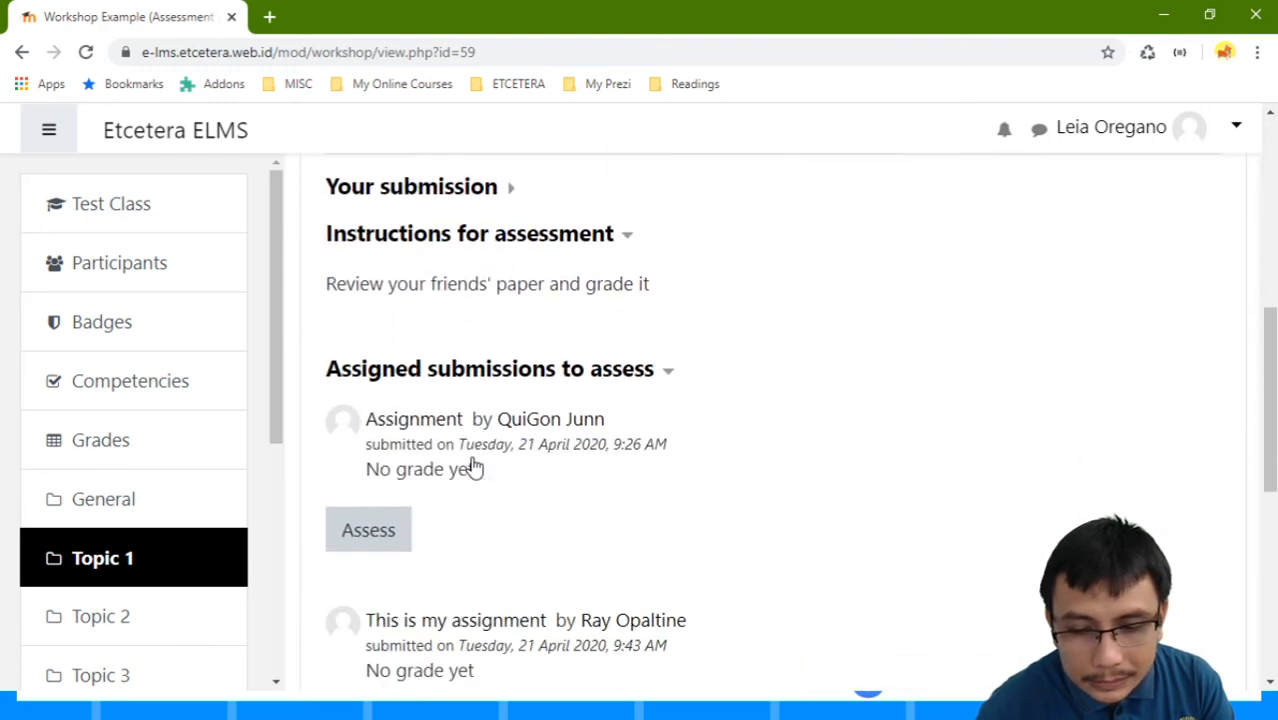
scroll(474, 467, up, 5)
scroll(676, 414, up, 2)
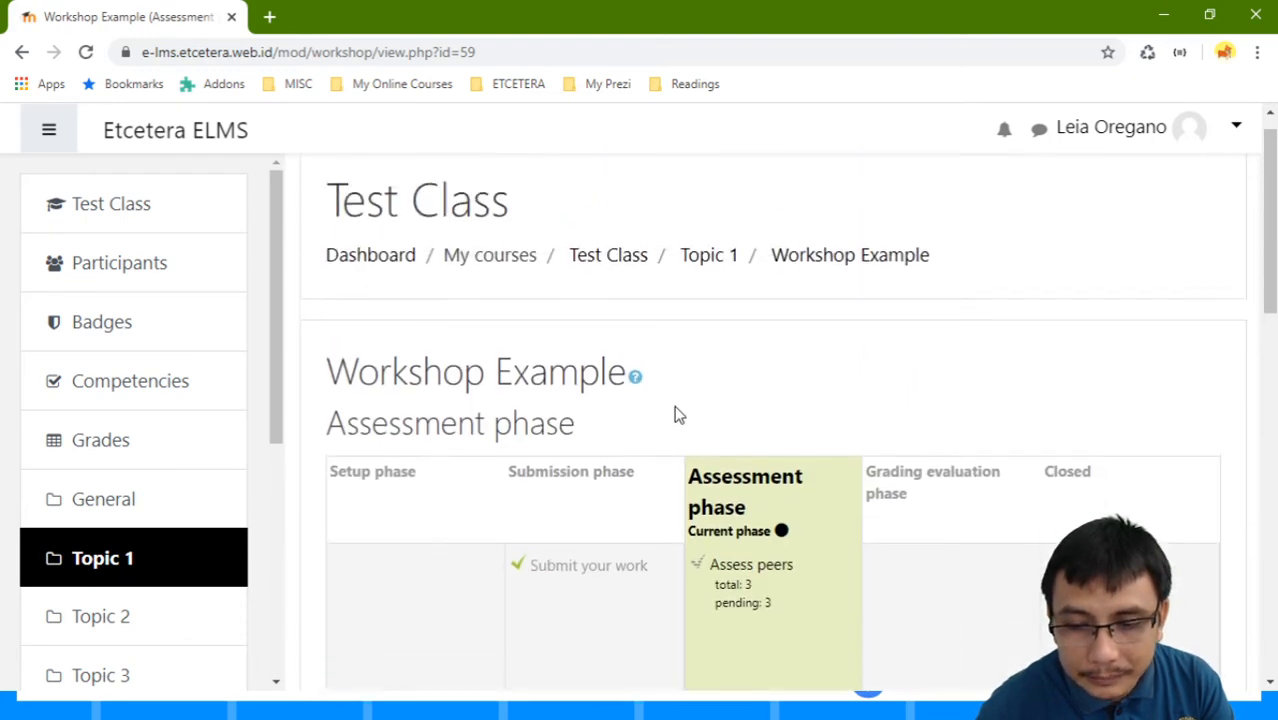
scroll(585, 374, down, 10)
scroll(517, 363, up, 7)
scroll(502, 348, down, 4)
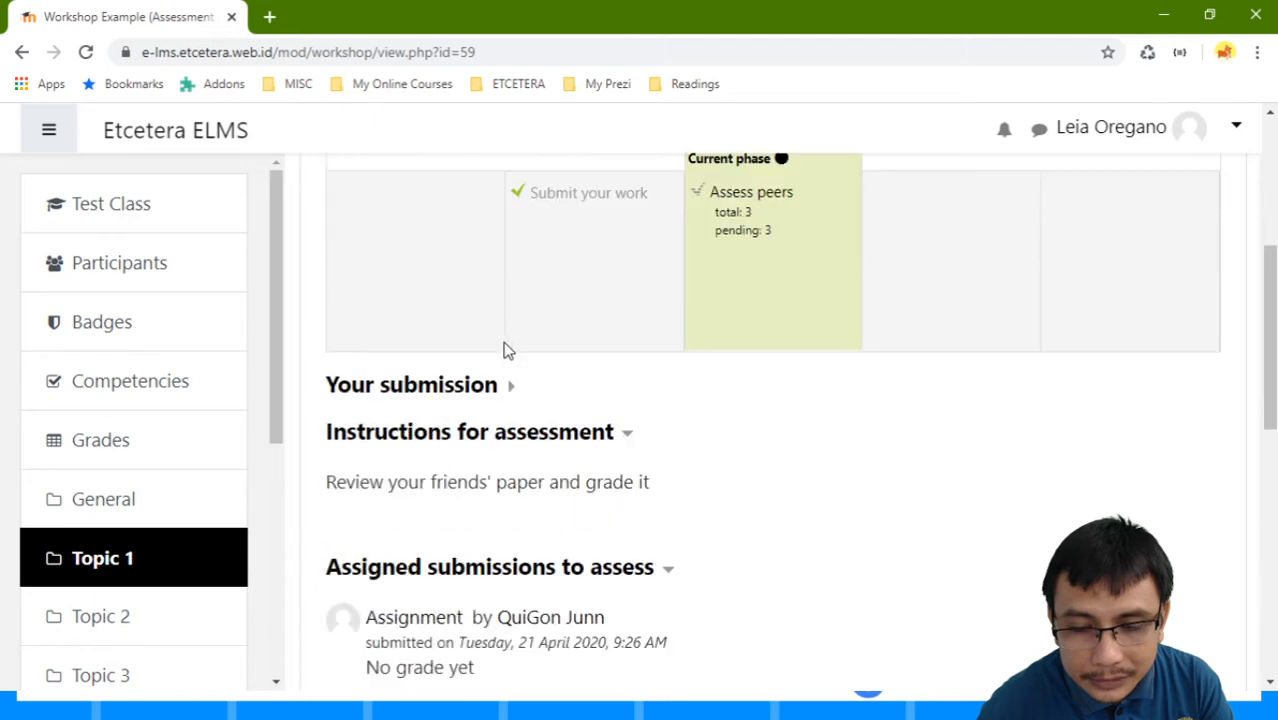
scroll(451, 314, up, 2)
scroll(505, 294, down, 1)
scroll(460, 300, down, 2)
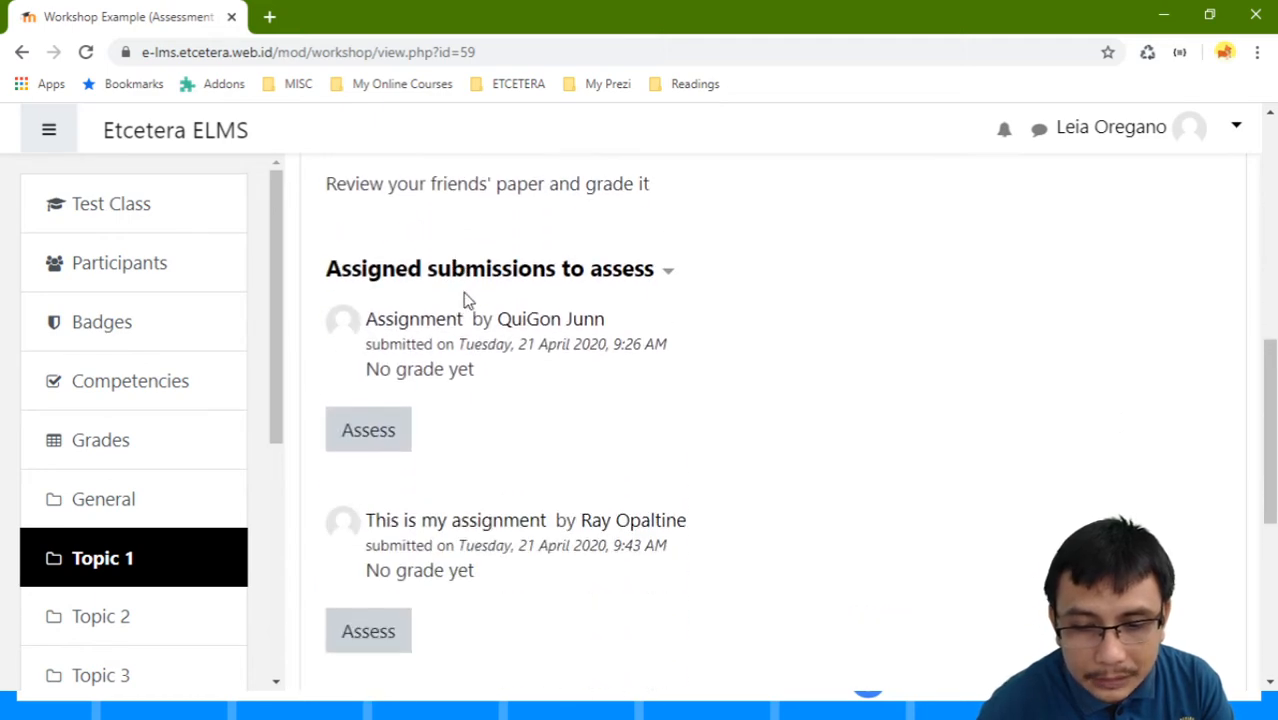
scroll(477, 352, down, 4)
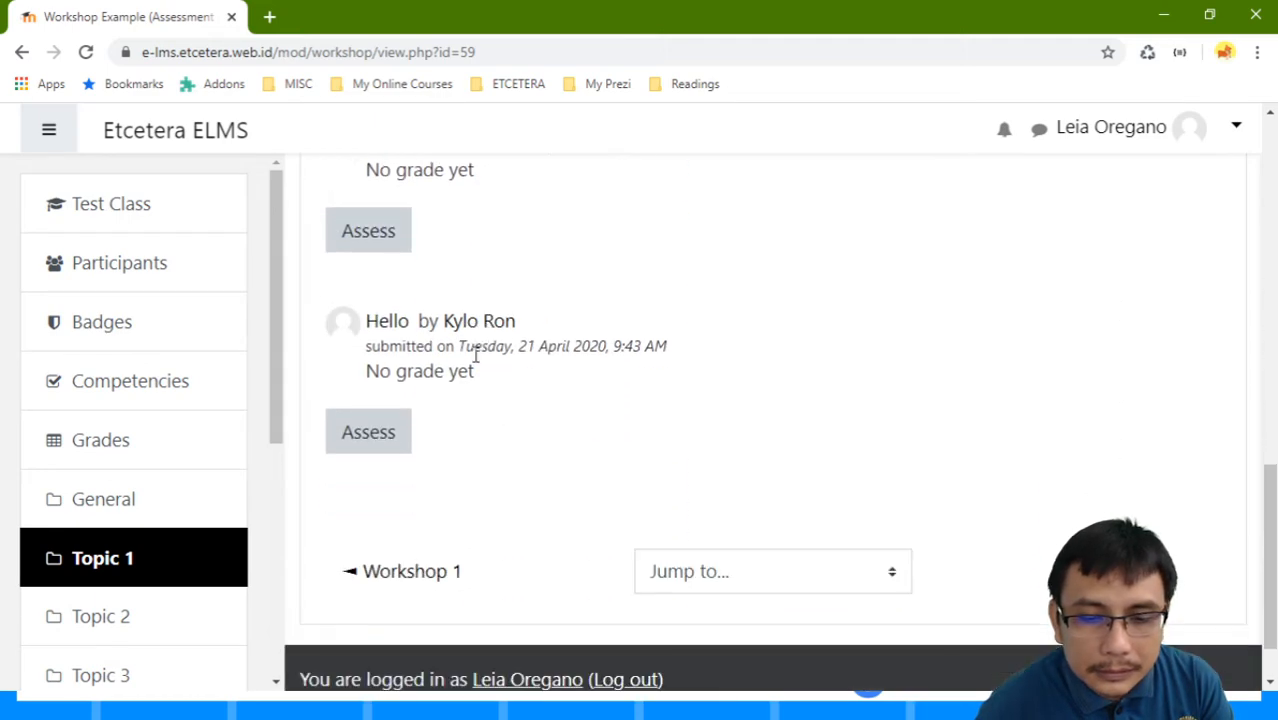
scroll(475, 368, up, 4)
scroll(483, 340, down, 3)
scroll(474, 265, up, 4)
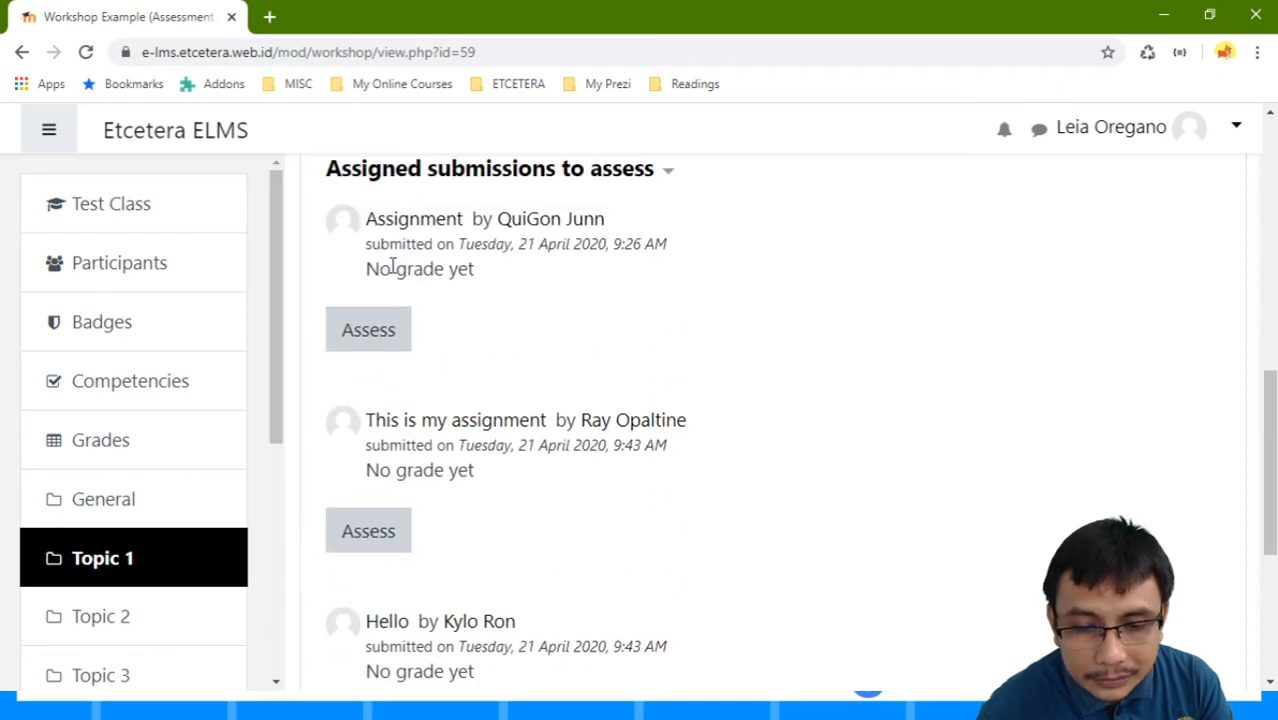
scroll(430, 320, down, 5)
scroll(382, 388, up, 4)
Step: Open the assessment form for the first assigned submission, titled Assignment
click(374, 356)
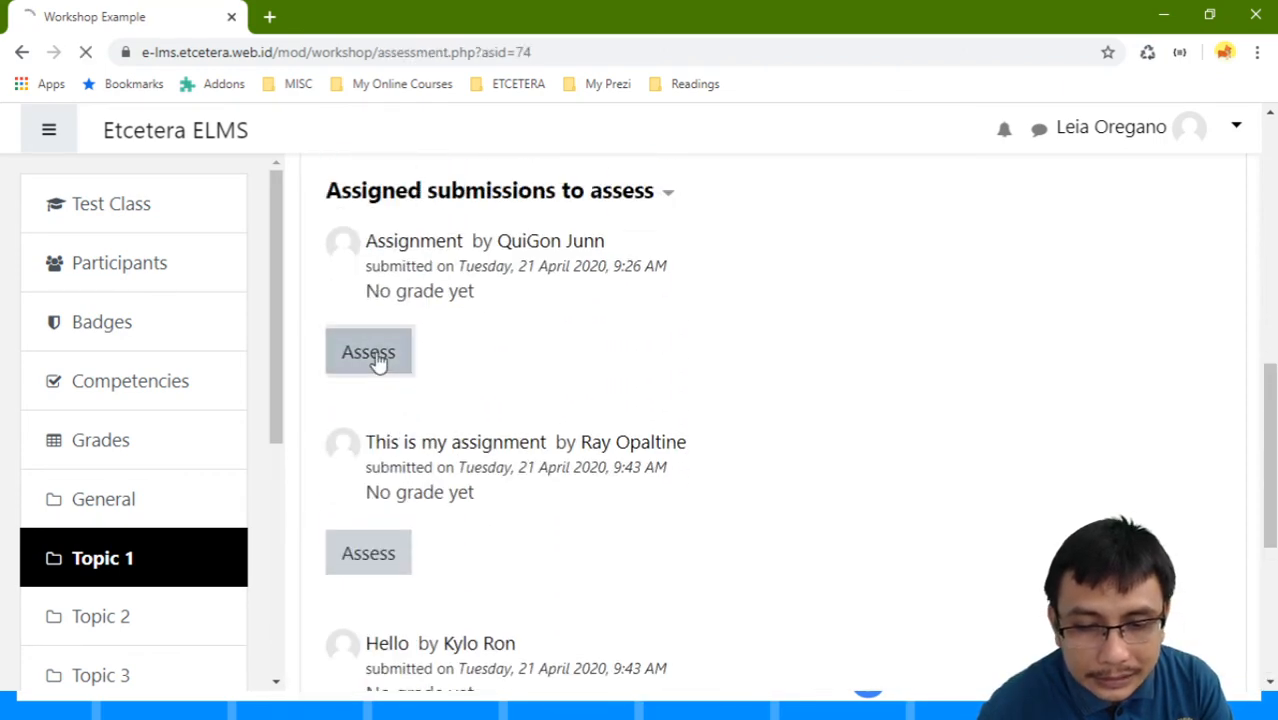
scroll(480, 380, down, 4)
scroll(555, 393, down, 3)
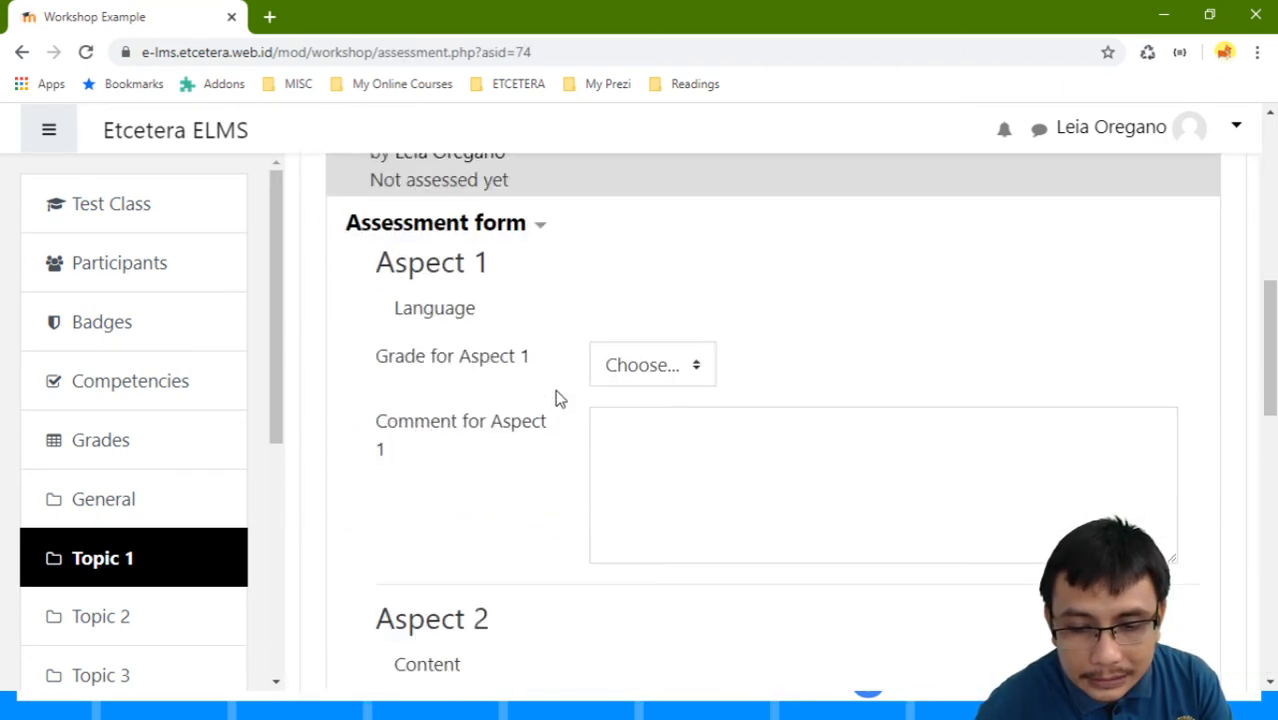
Step: Set the grade for Aspect 1 (Language) to 7 / 10
click(683, 365)
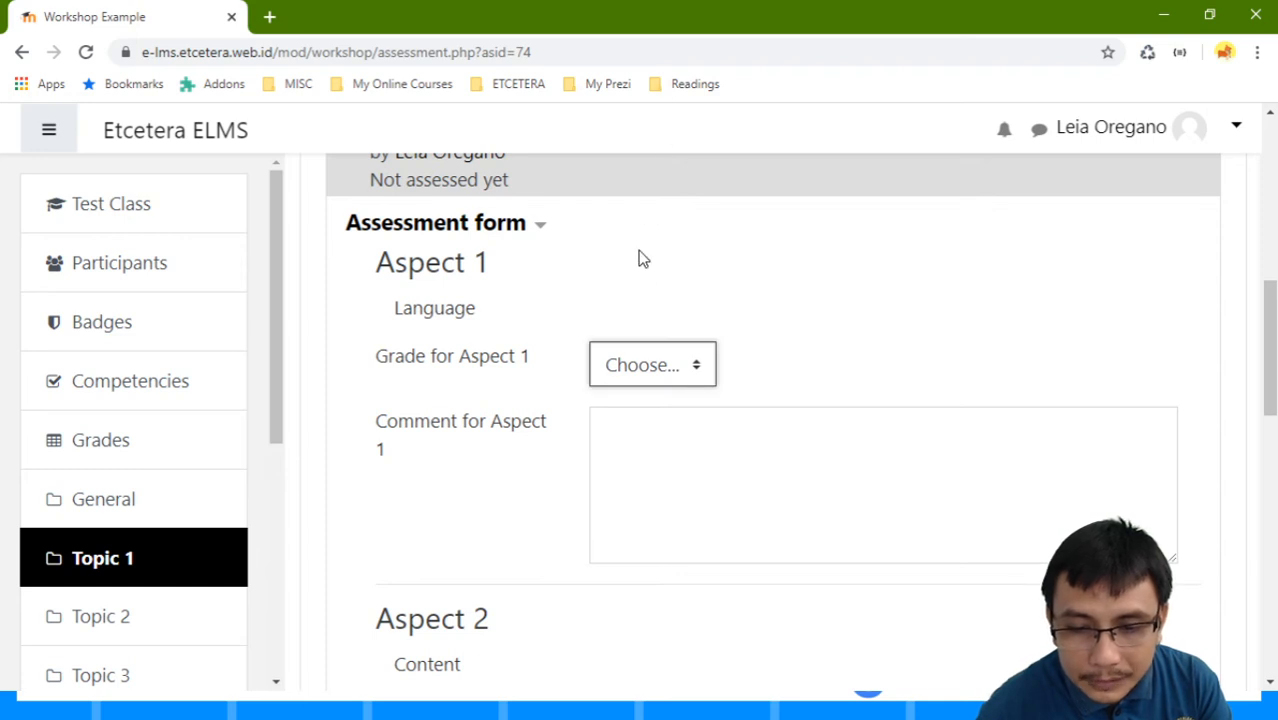
key(3)
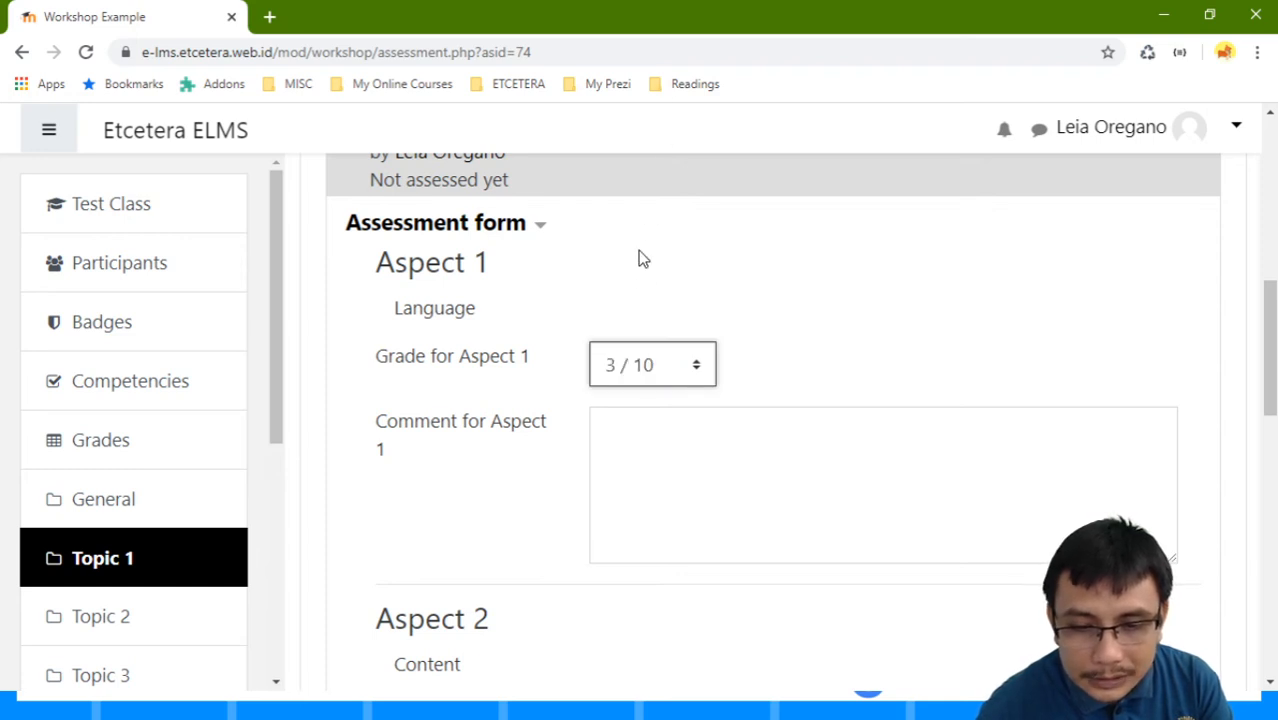
key(Down)
key(Down)
key(Down)
key(Down)
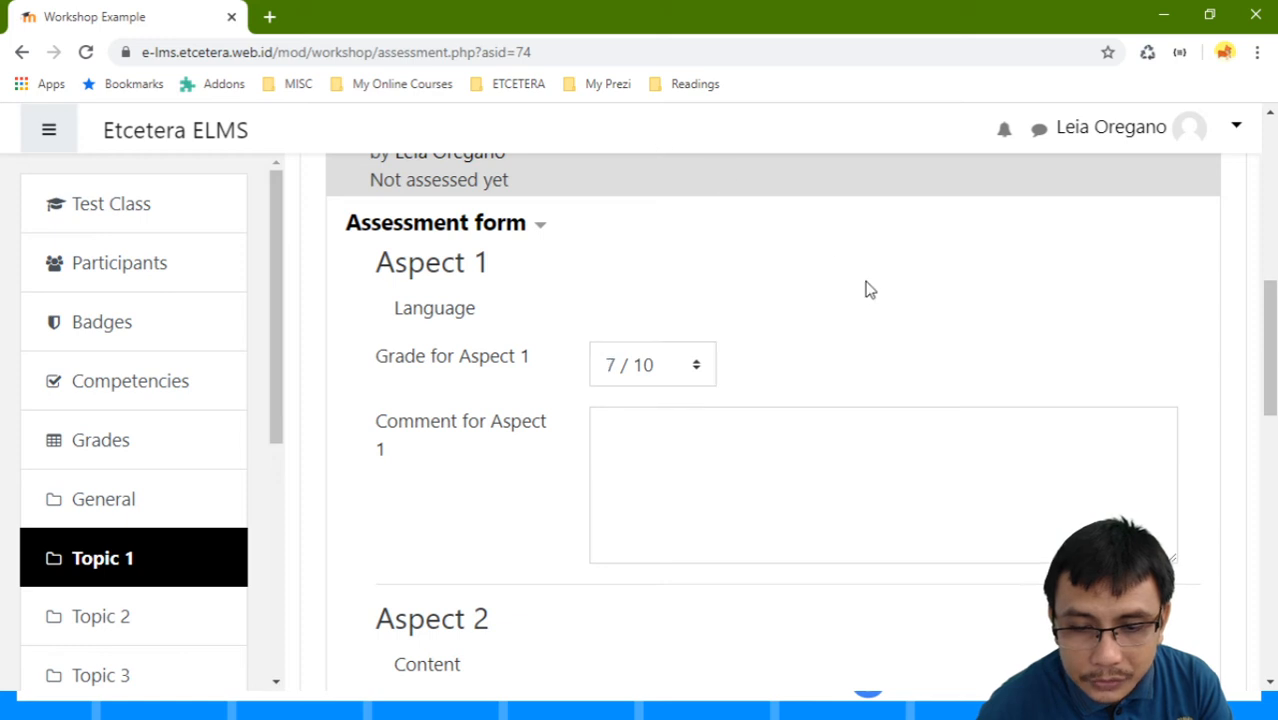
Step: Set the grade for Aspect 2 (Content) to 5 / 10
scroll(537, 418, down, 3)
click(668, 424)
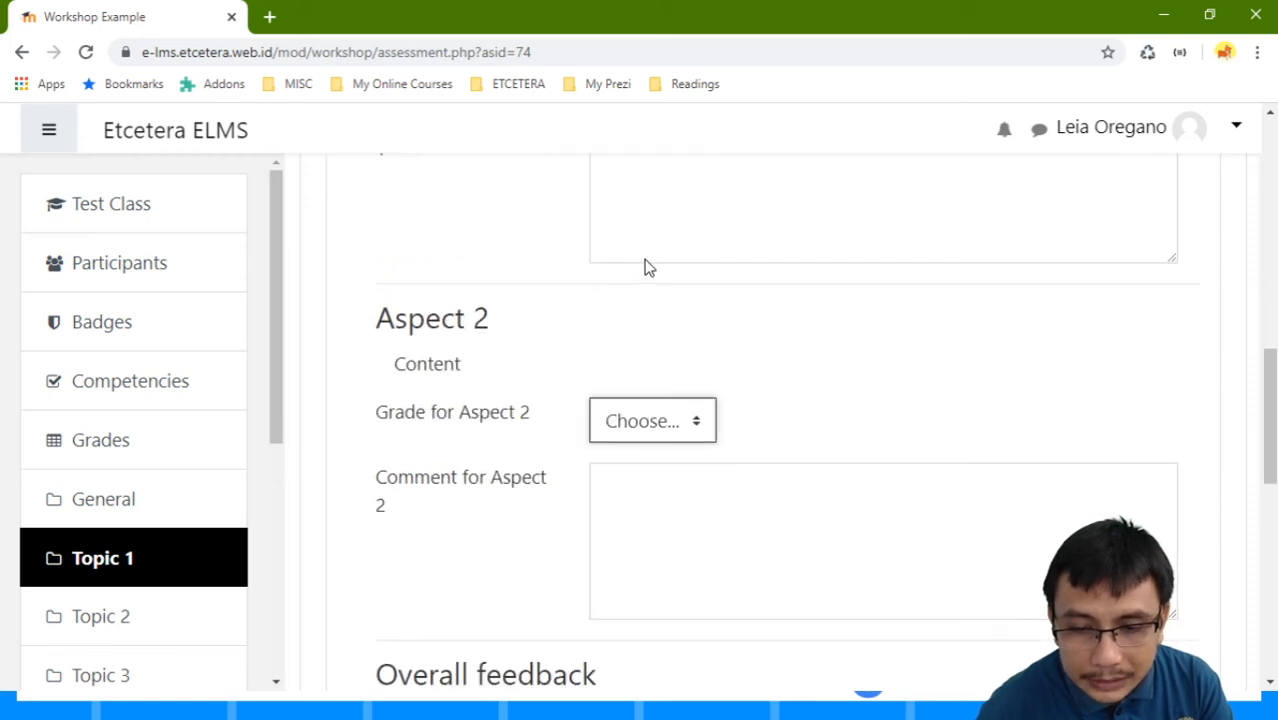
key(Down)
key(Down)
key(Down)
key(Down)
key(Down)
key(Down)
scroll(660, 358, down, 4)
scroll(658, 356, up, 2)
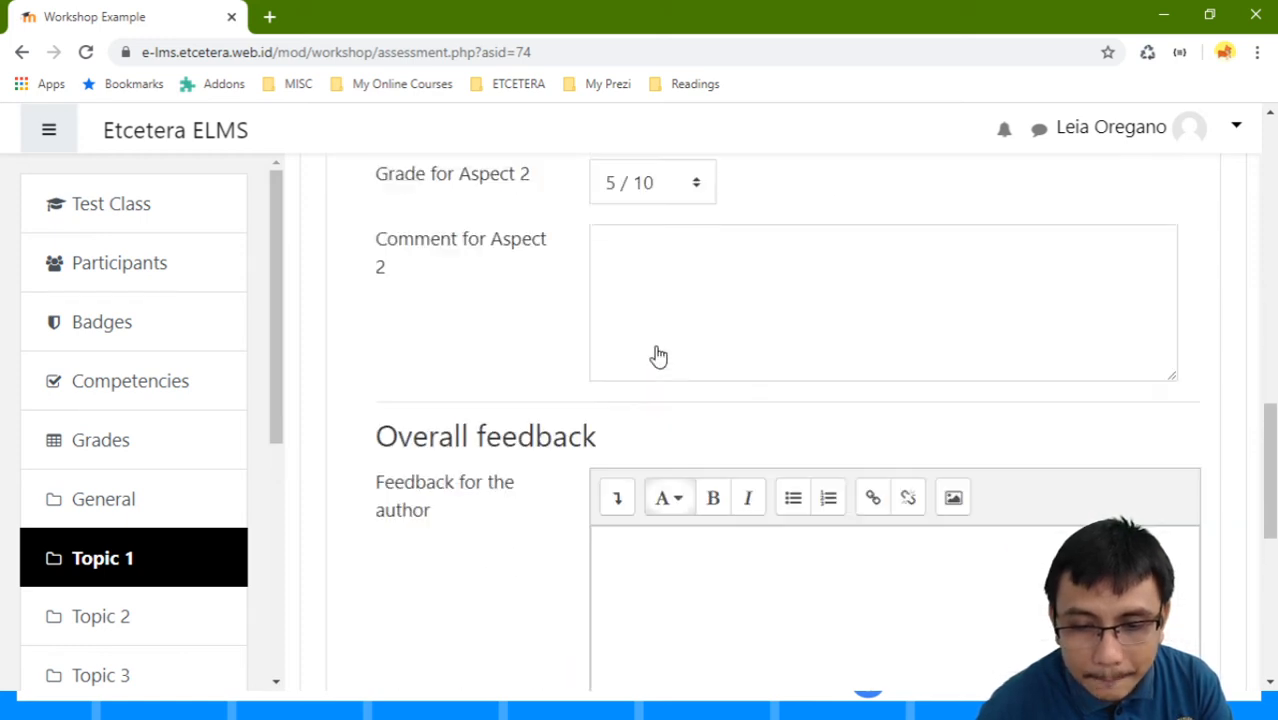
scroll(660, 350, up, 1)
Step: Leave the feedback for the author empty, then save and close the assessment of the first submission
scroll(665, 350, down, 5)
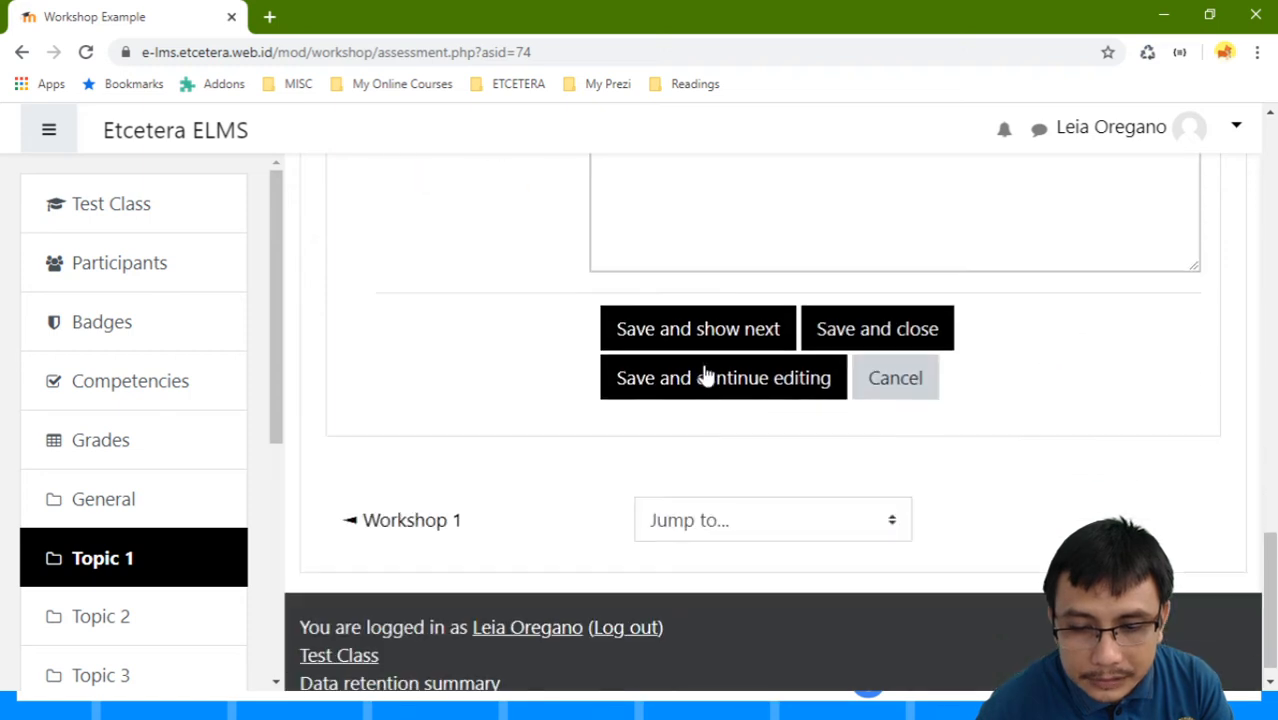
scroll(887, 331, up, 5)
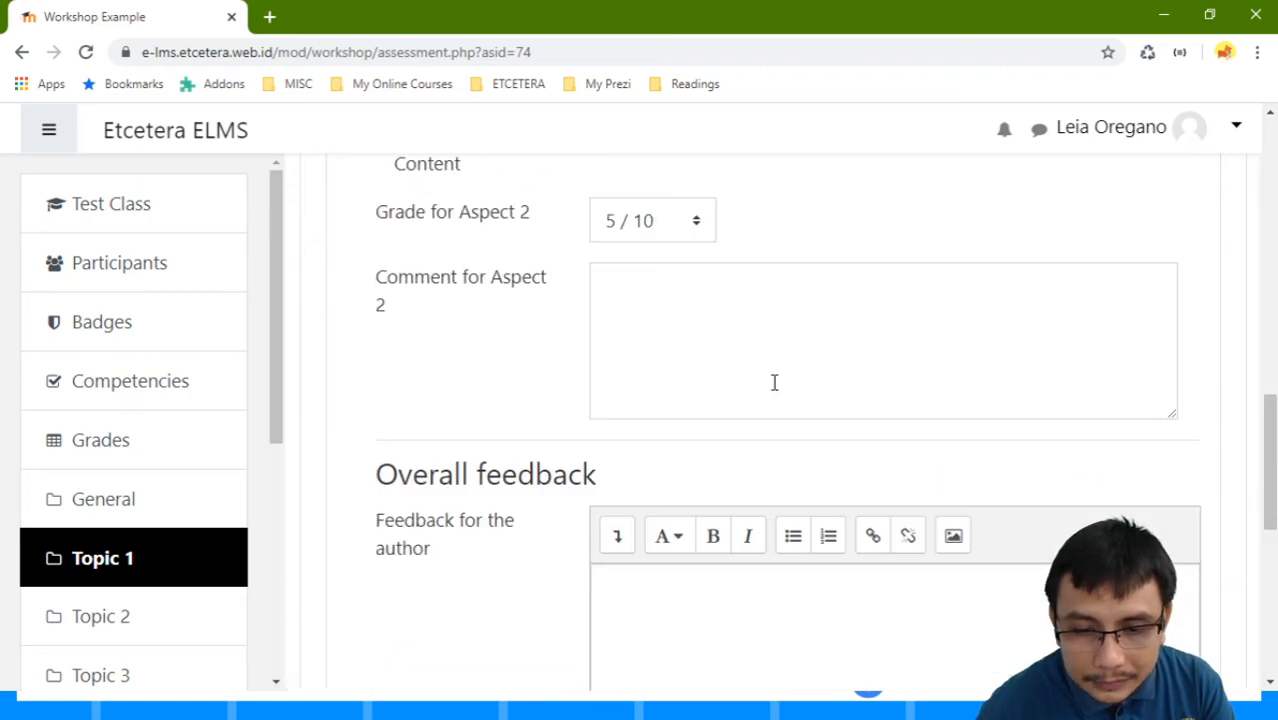
scroll(716, 425, down, 2)
click(716, 427)
scroll(716, 427, down, 2)
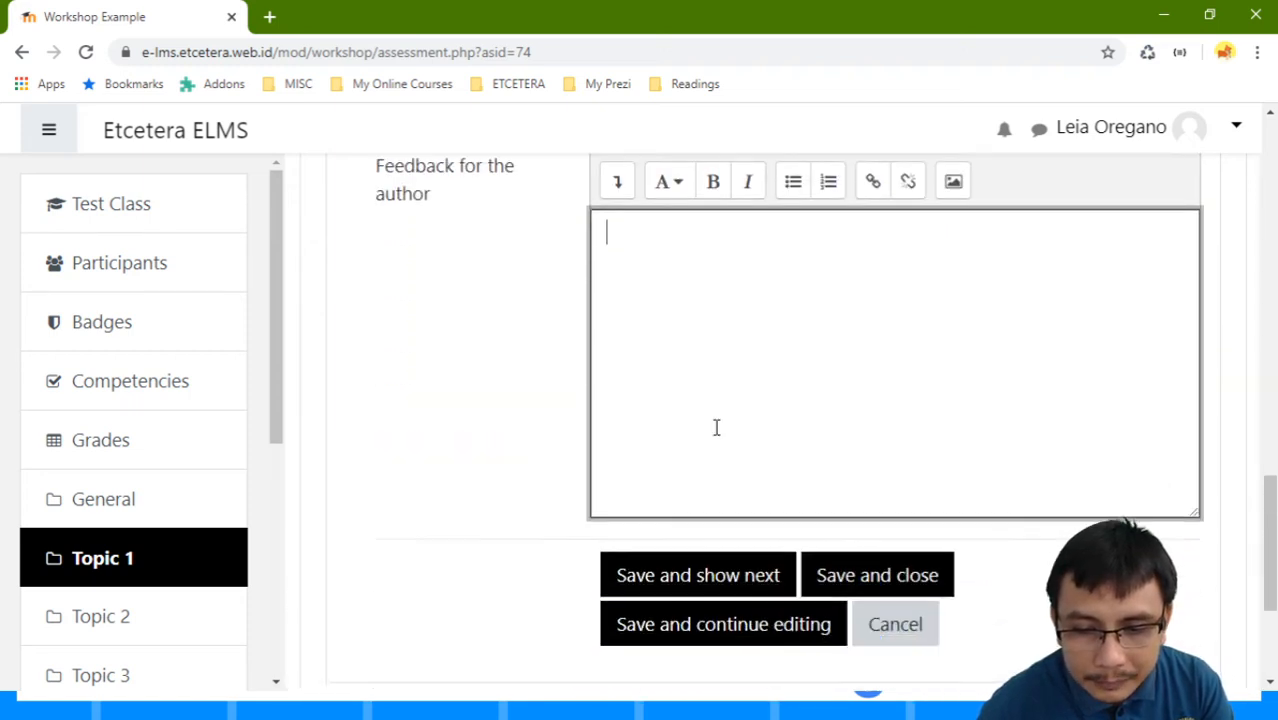
scroll(714, 430, up, 2)
scroll(735, 425, down, 3)
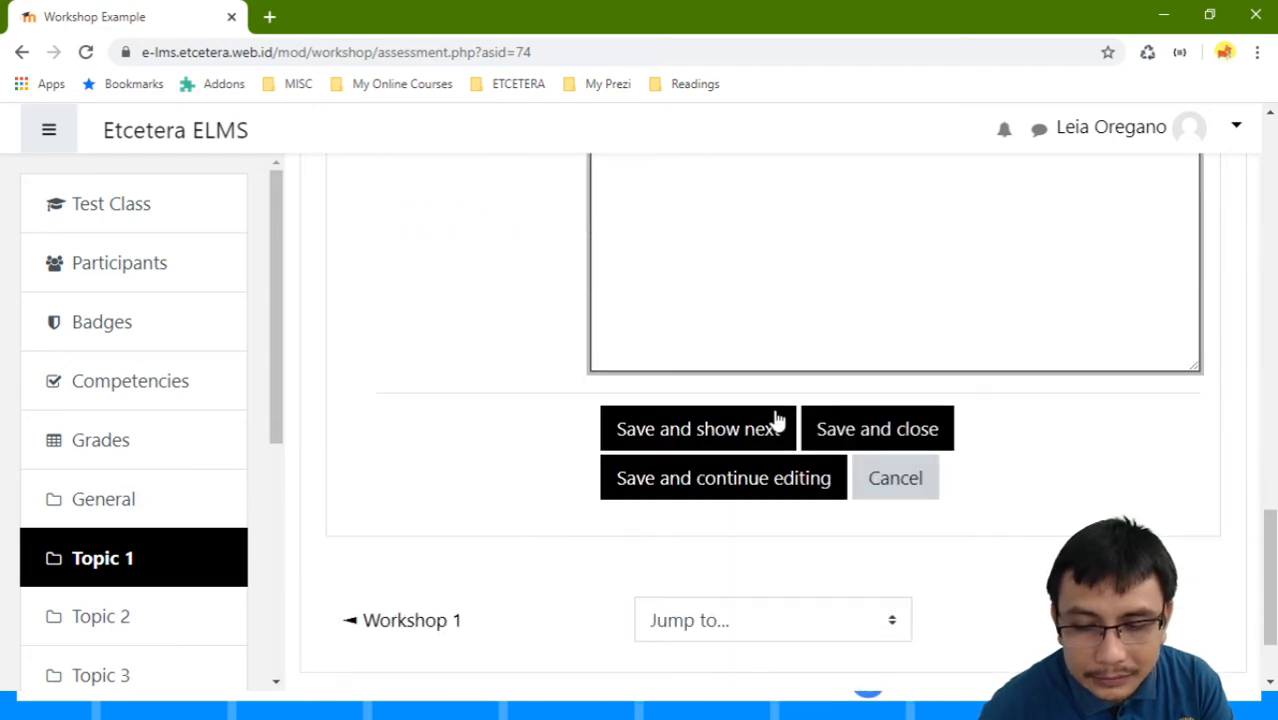
click(851, 428)
Step: Review the assigned submissions list and open the assessment form for the second submission, This is my assignment
scroll(852, 430, down, 4)
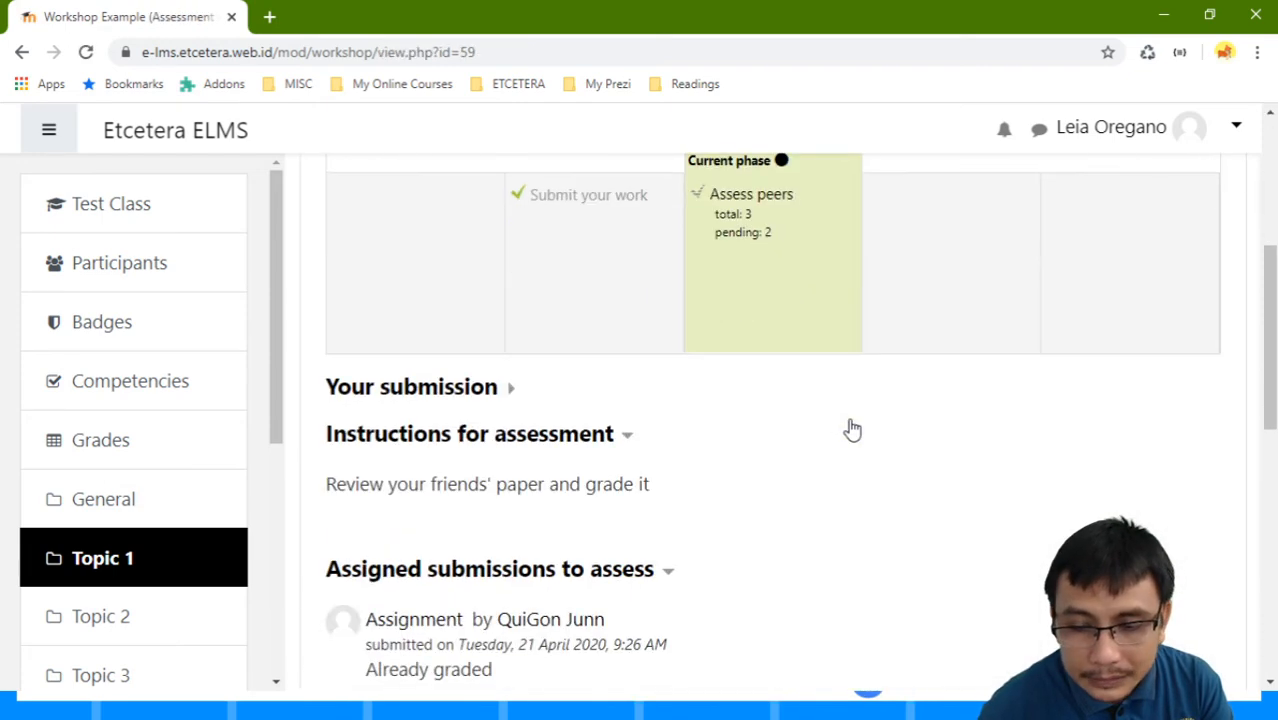
scroll(837, 413, down, 4)
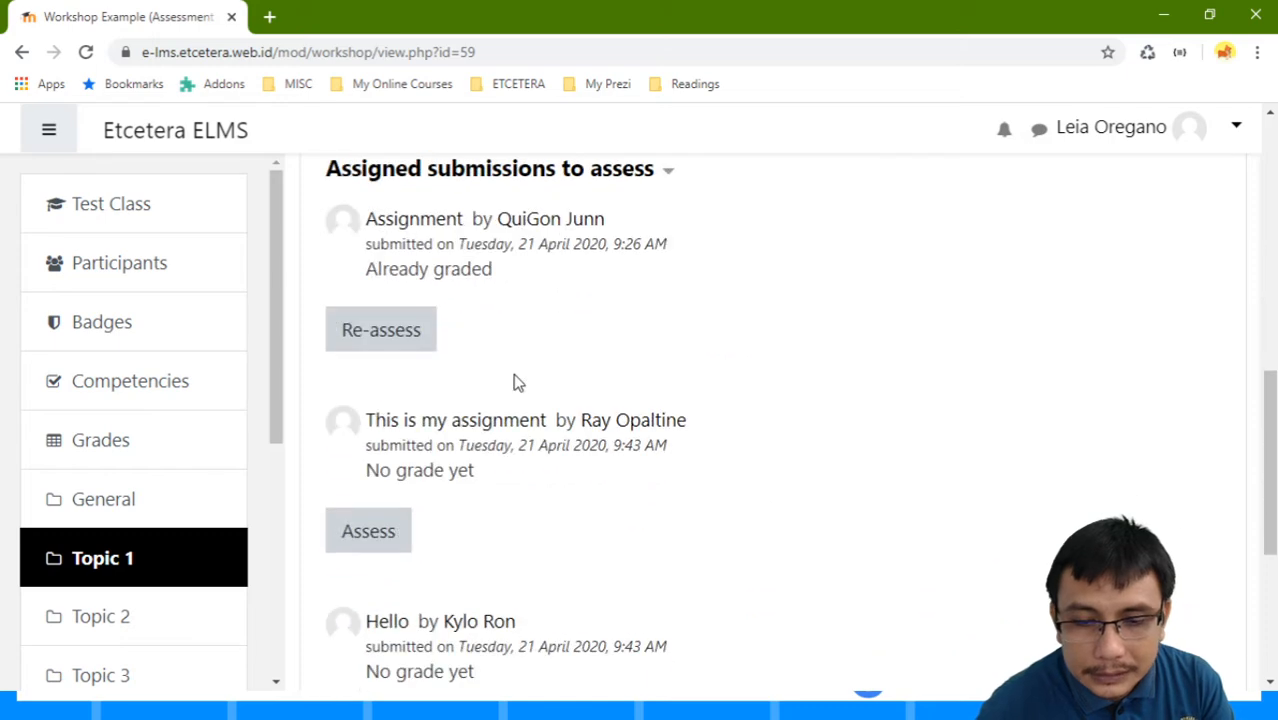
scroll(528, 291, down, 3)
scroll(485, 285, up, 4)
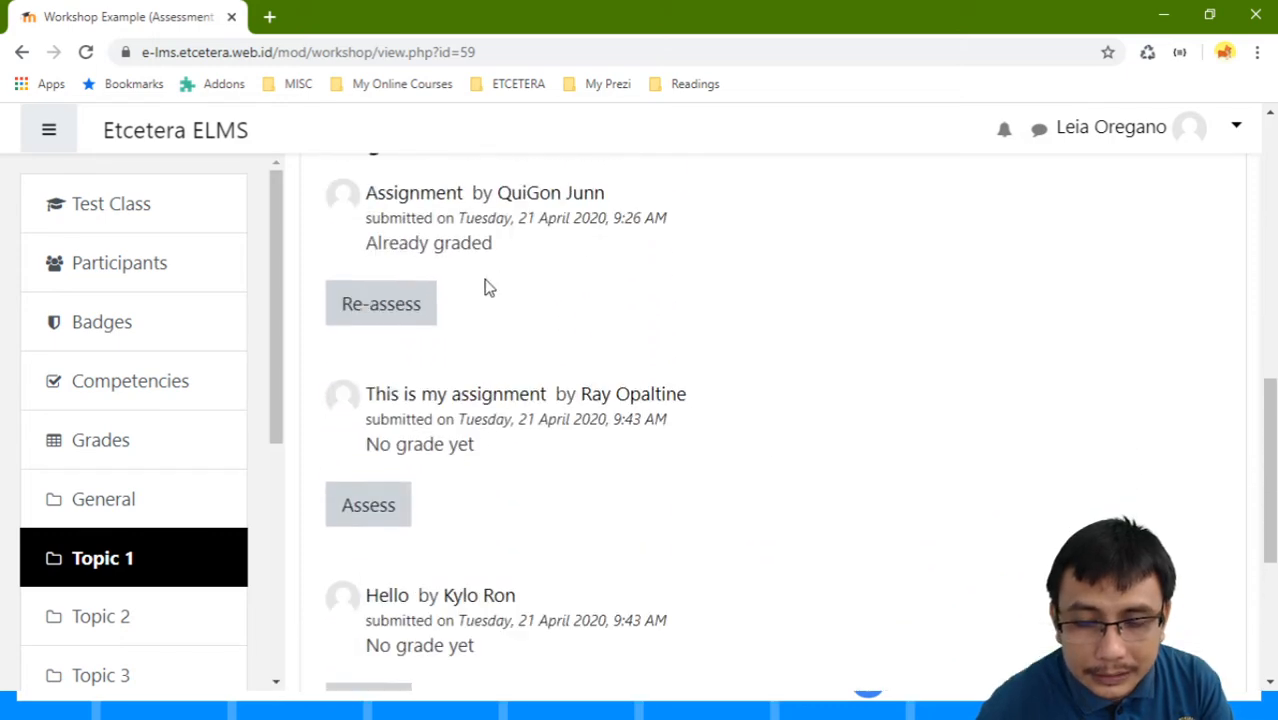
triple_click(414, 381)
click(303, 398)
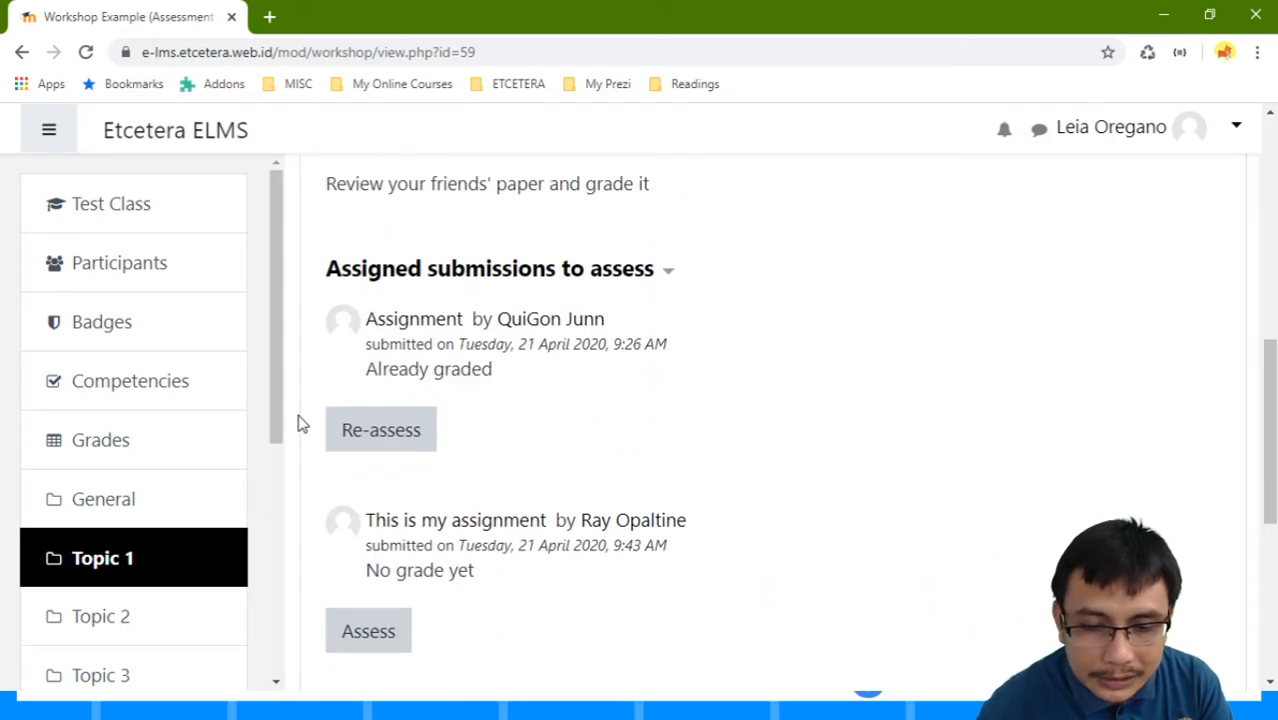
scroll(490, 455, down, 4)
scroll(405, 330, up, 2)
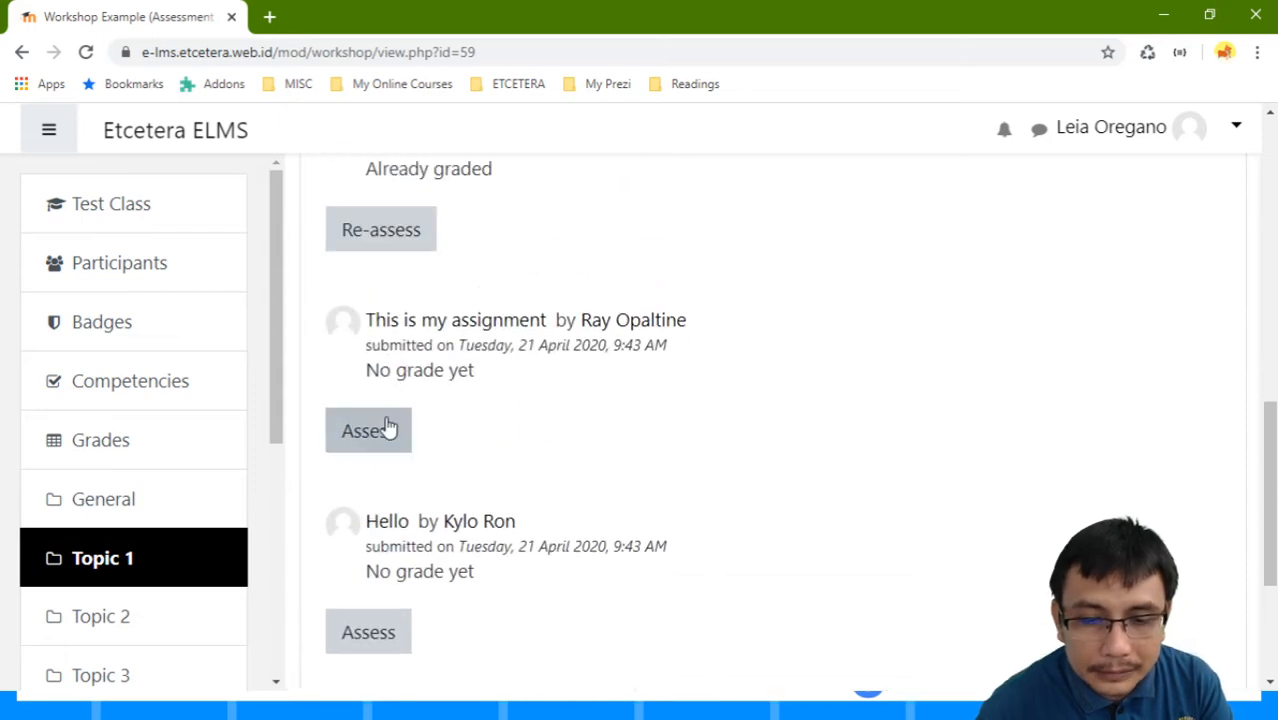
click(390, 428)
Step: Choose grades for Aspect 1 and Aspect 2 of the second submission, then save and close the assessment
scroll(560, 400, down, 3)
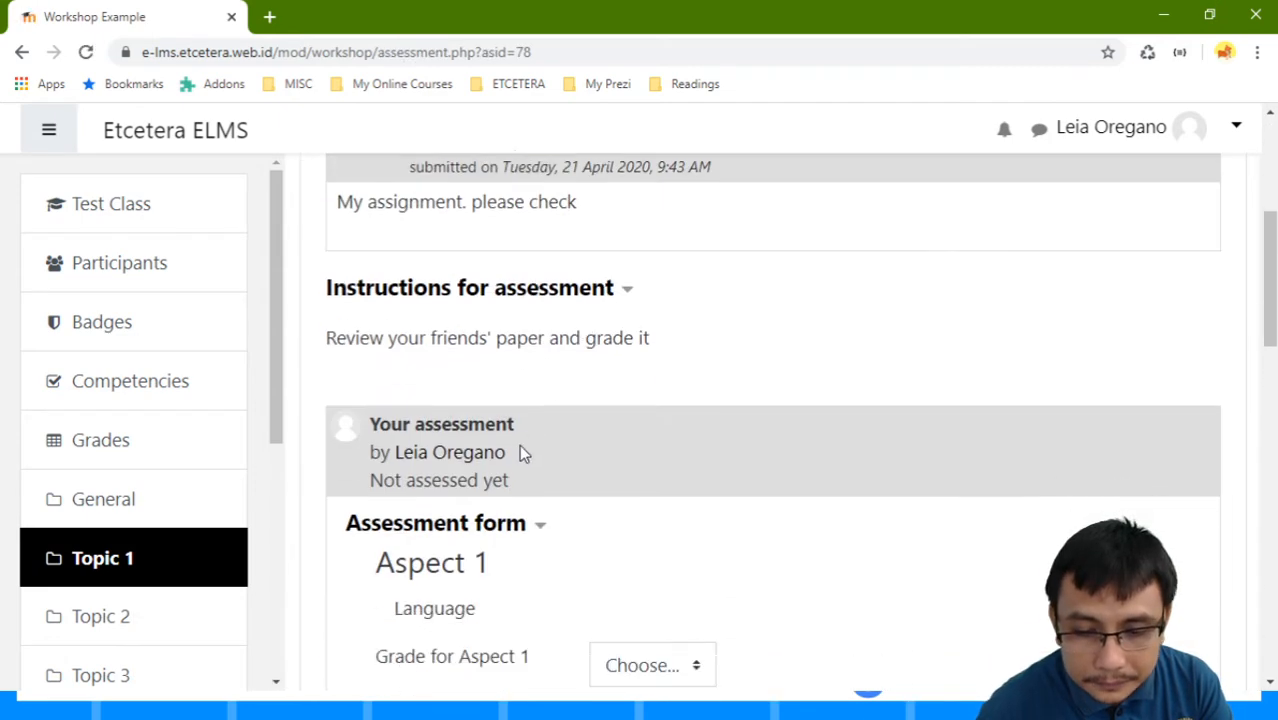
scroll(522, 452, down, 3)
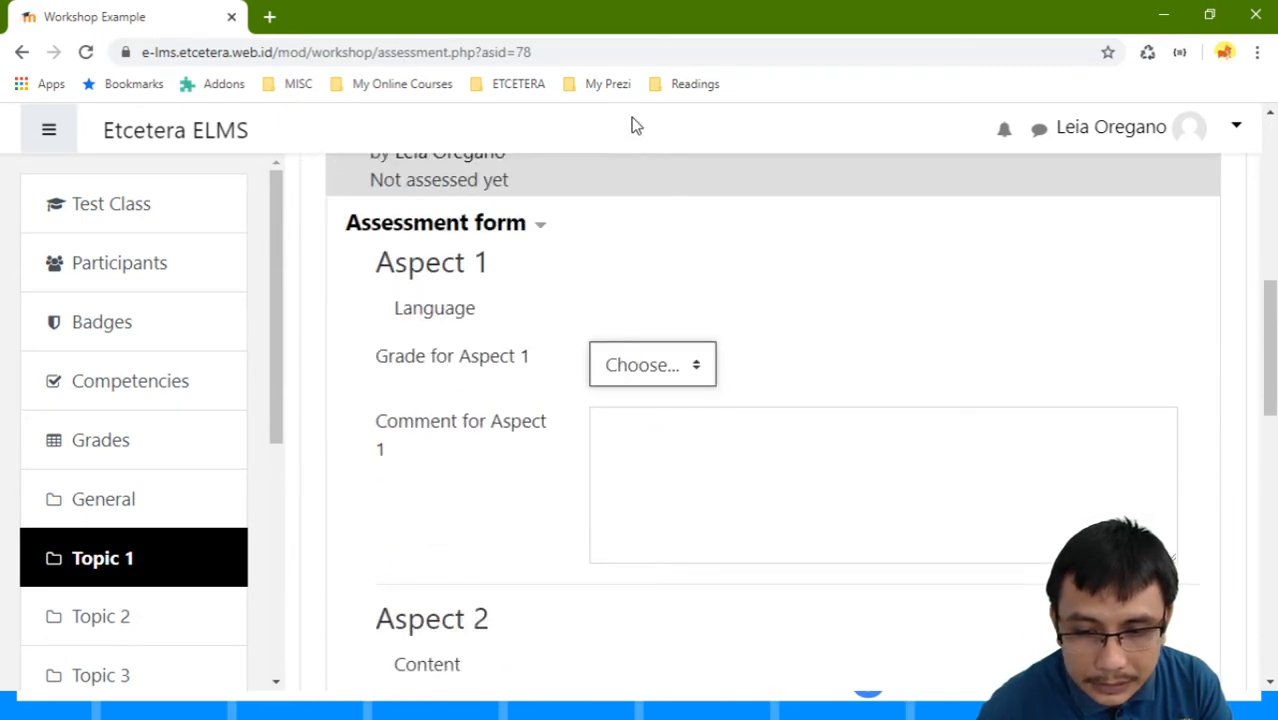
scroll(780, 363, down, 4)
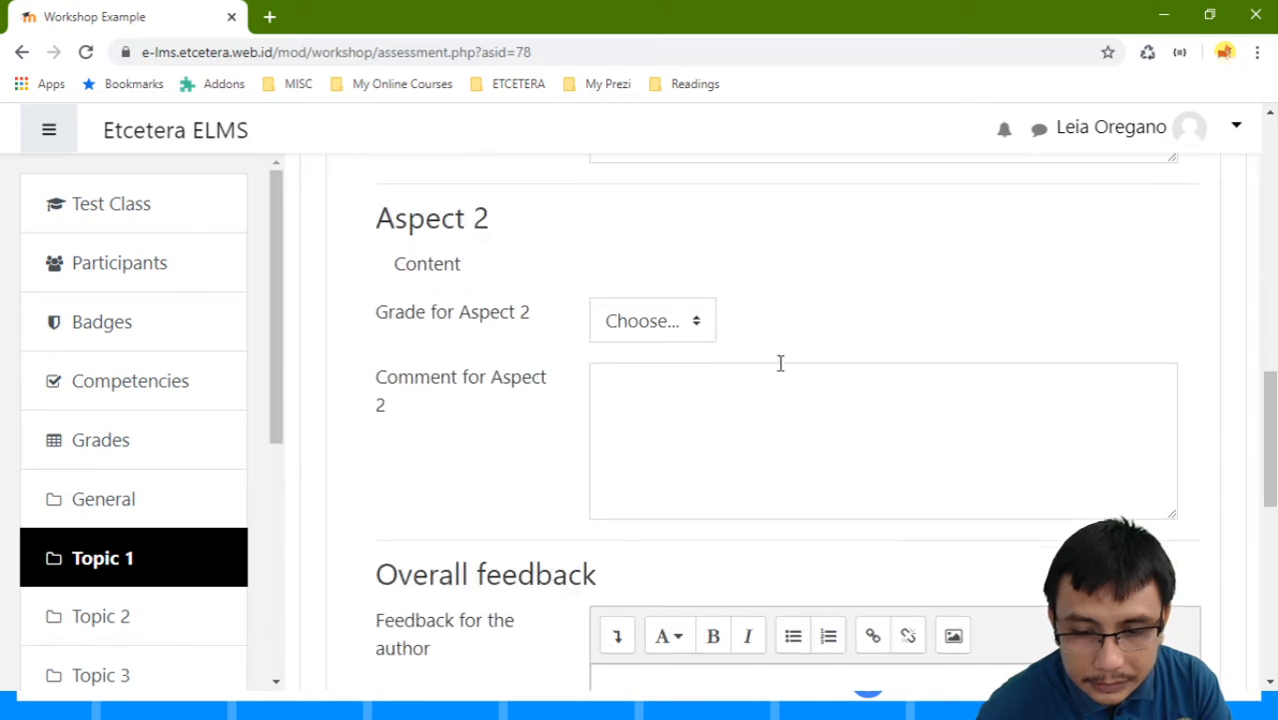
click(647, 468)
click(868, 393)
scroll(693, 424, down, 4)
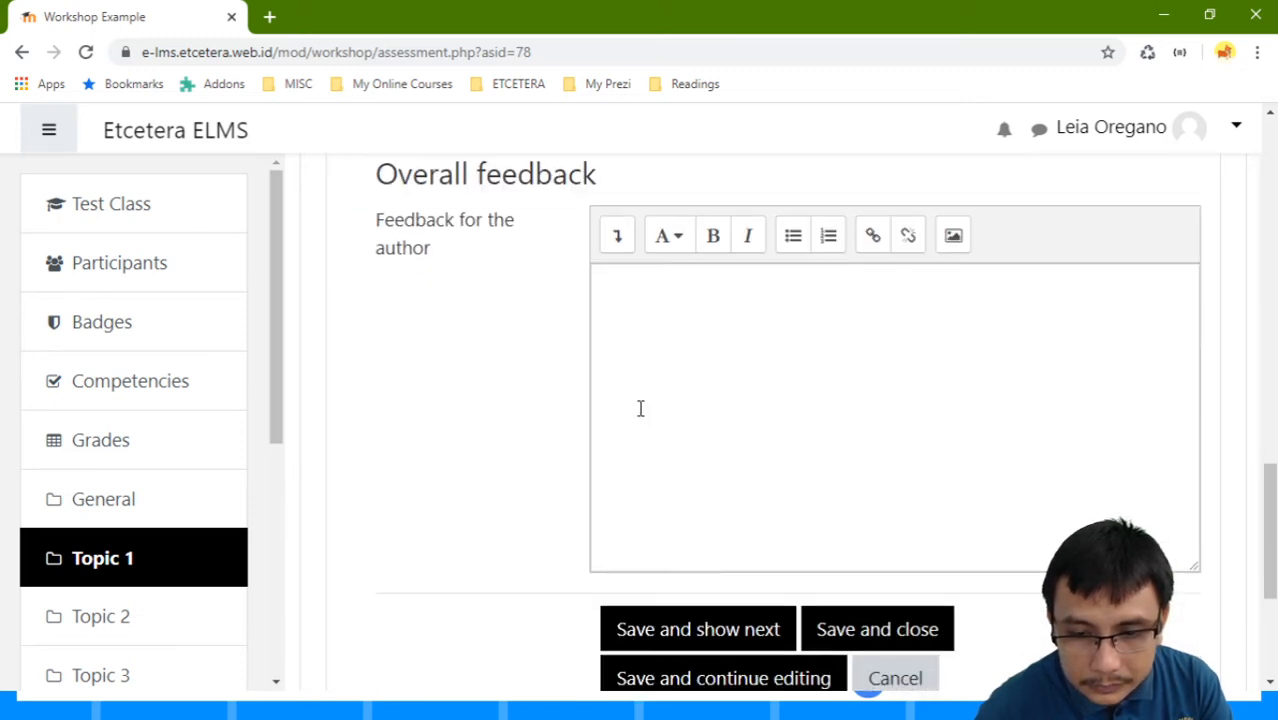
scroll(640, 408, up, 3)
scroll(640, 408, down, 6)
click(888, 334)
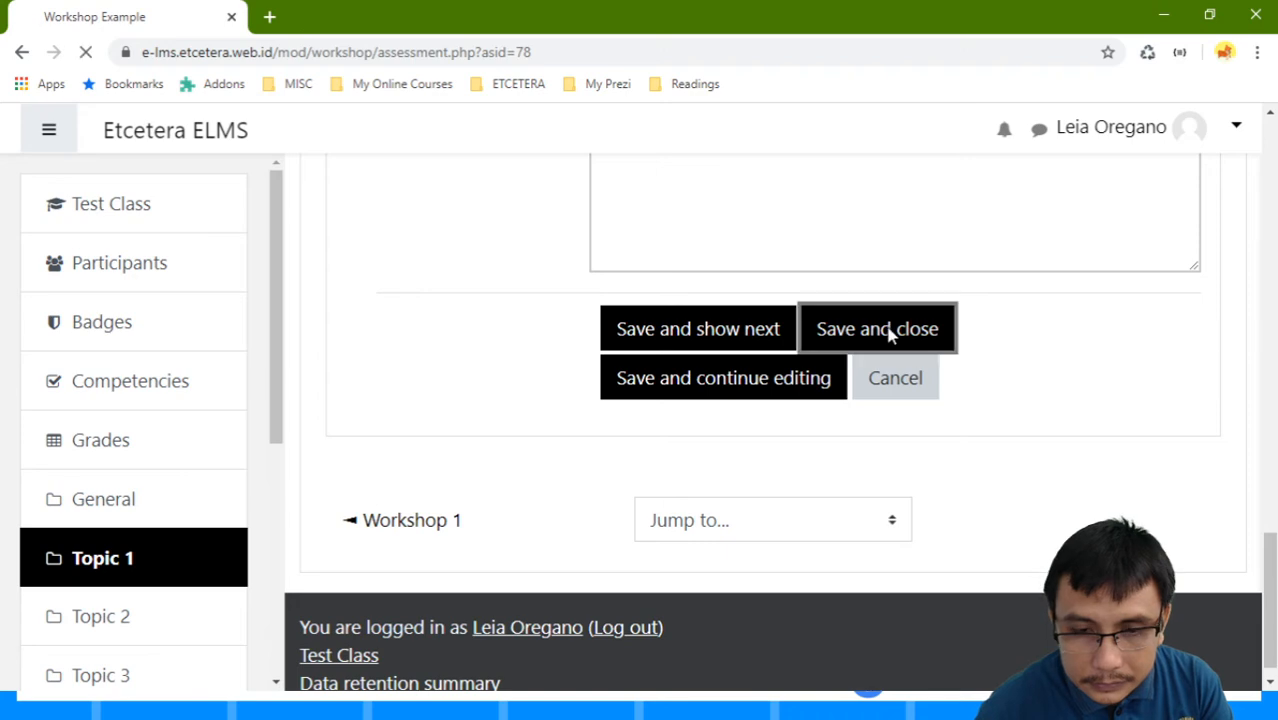
Step: Check the grading status of the assigned submissions and open the assessment form for the third one, Hello
scroll(491, 437, down, 8)
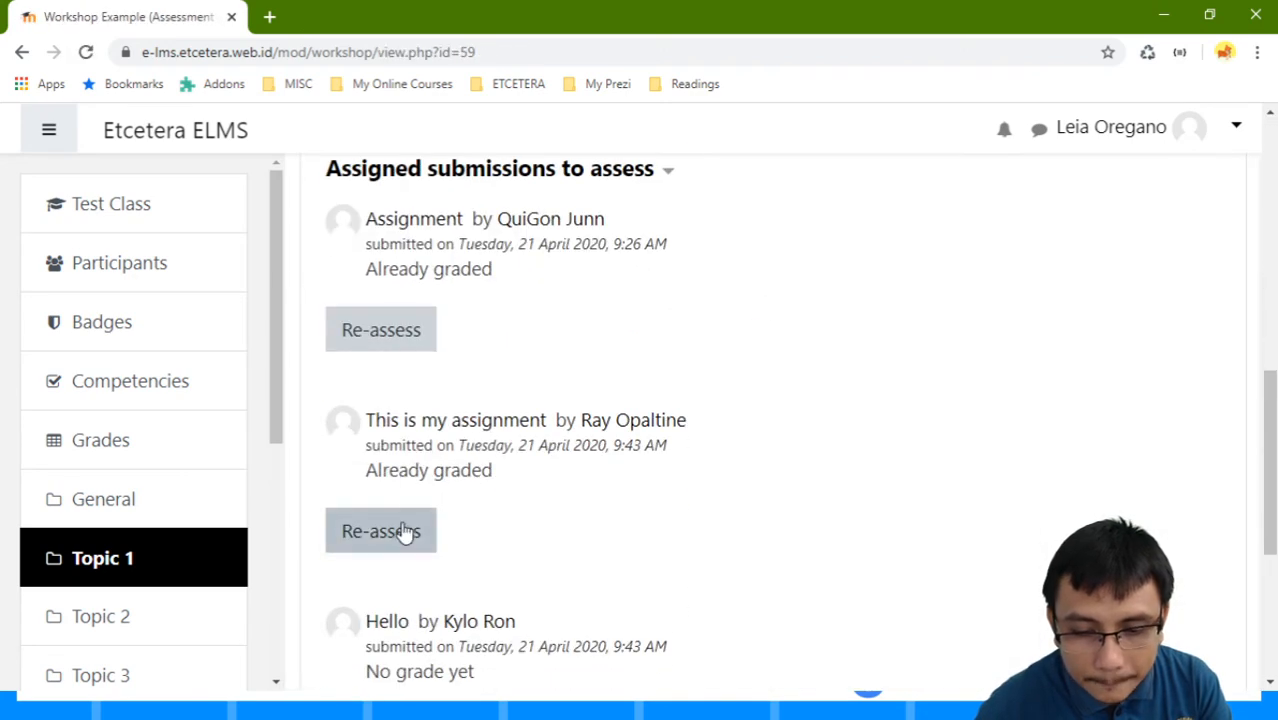
scroll(420, 470, down, 3)
scroll(428, 440, up, 2)
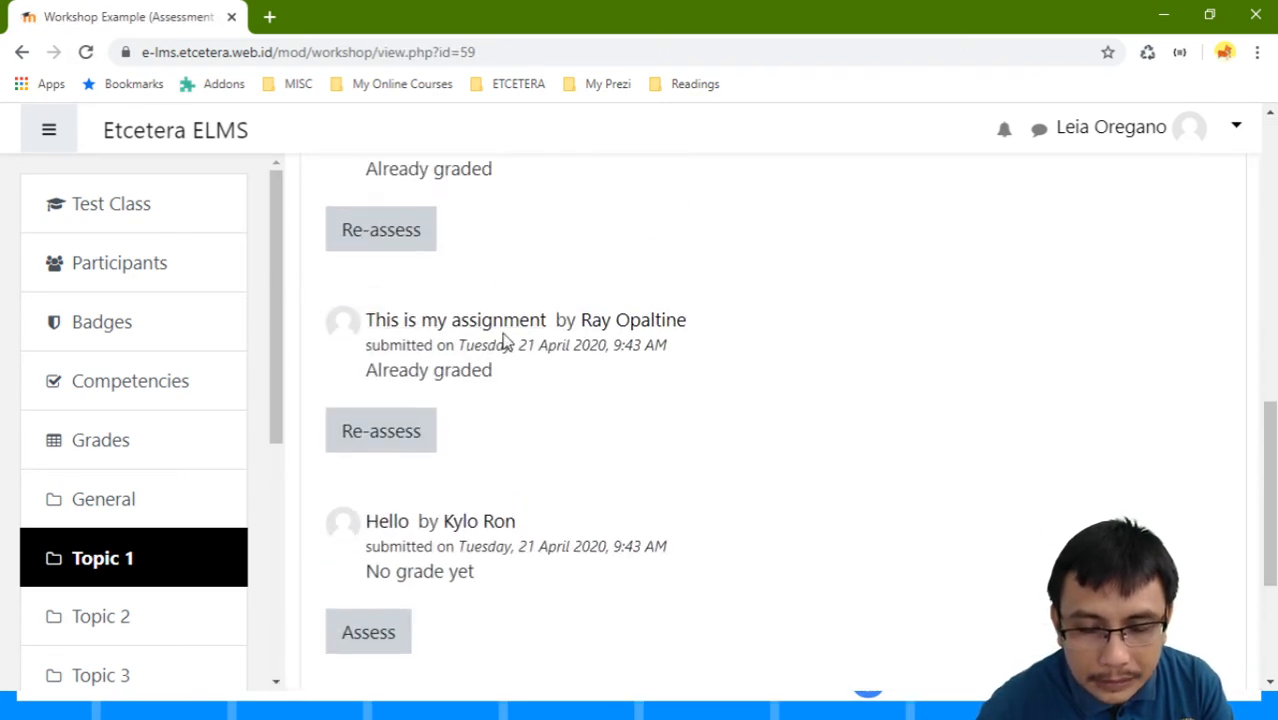
scroll(409, 272, up, 2)
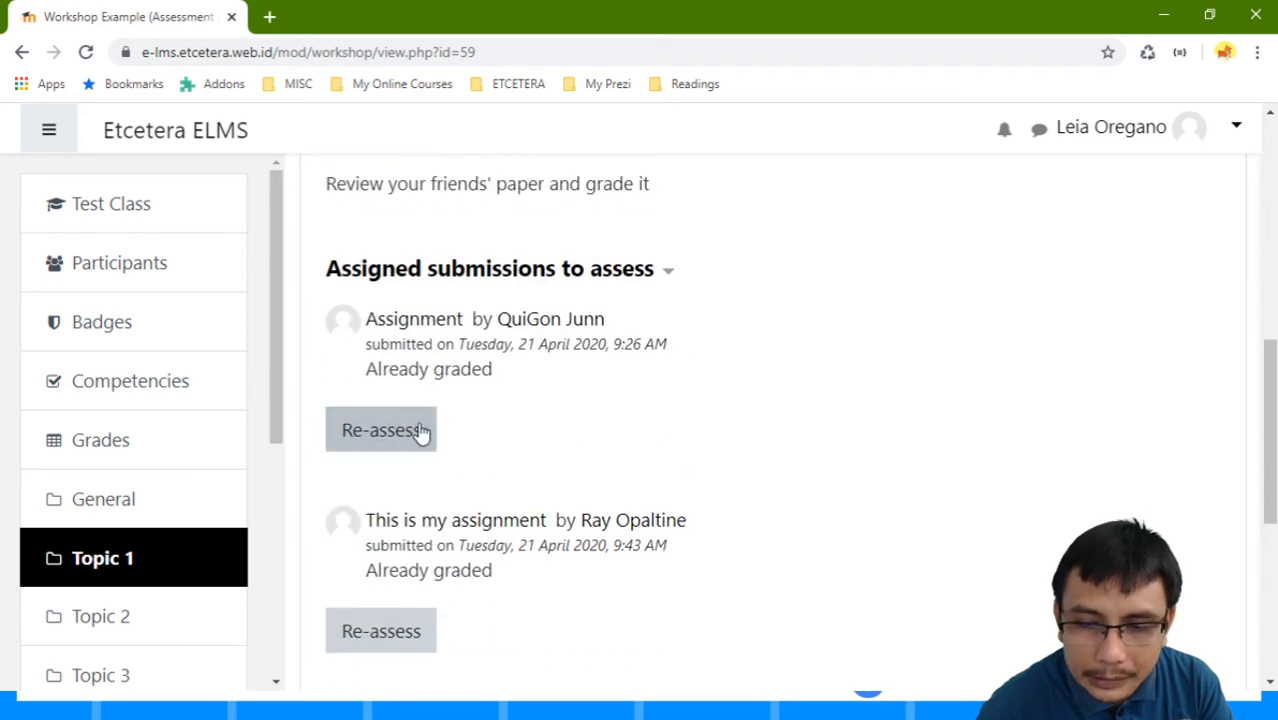
scroll(418, 432, down, 5)
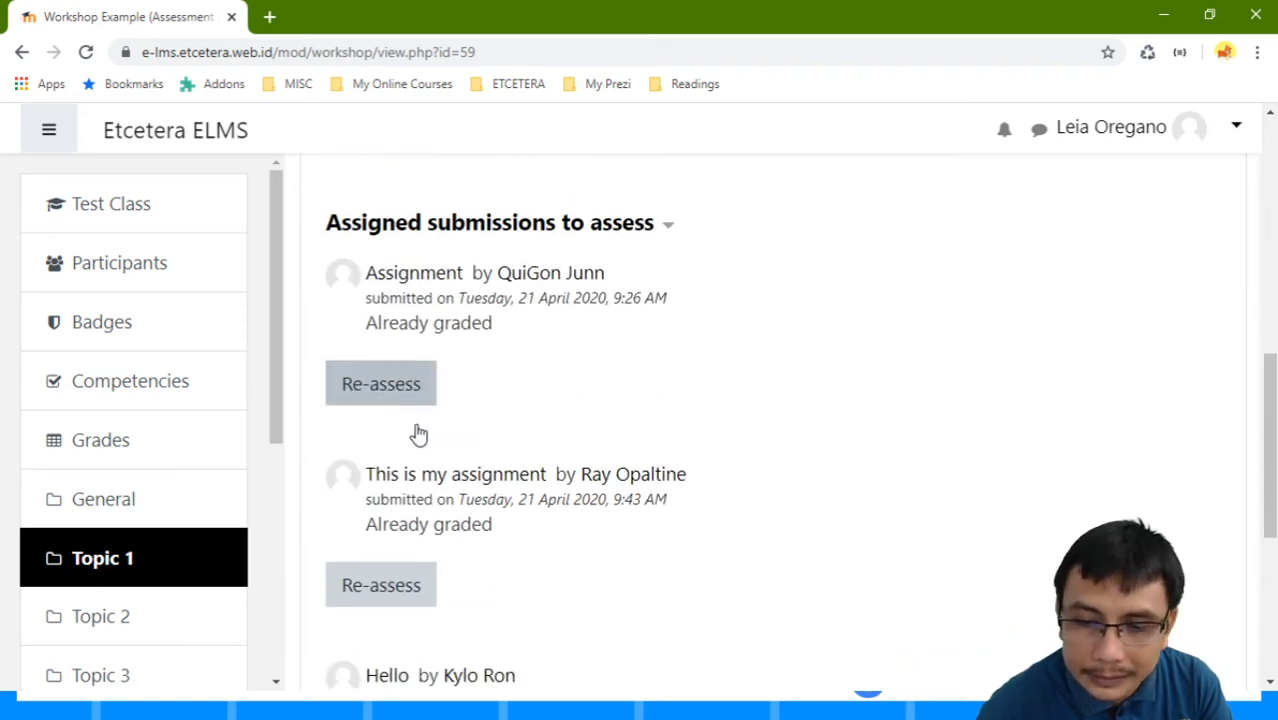
click(379, 372)
scroll(551, 357, down, 4)
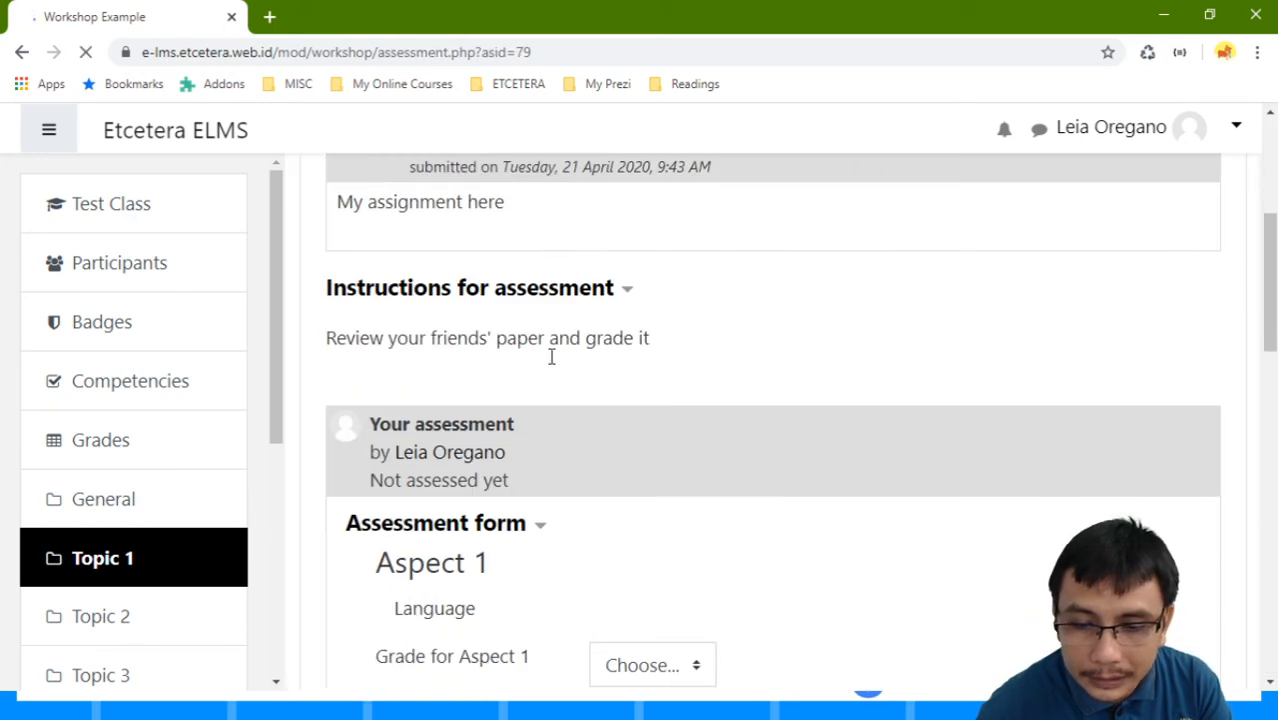
Step: Set the grade for Aspect 1 (Language) to 7 / 10 and choose a grade for Aspect 2 (Content)
scroll(519, 460, down, 2)
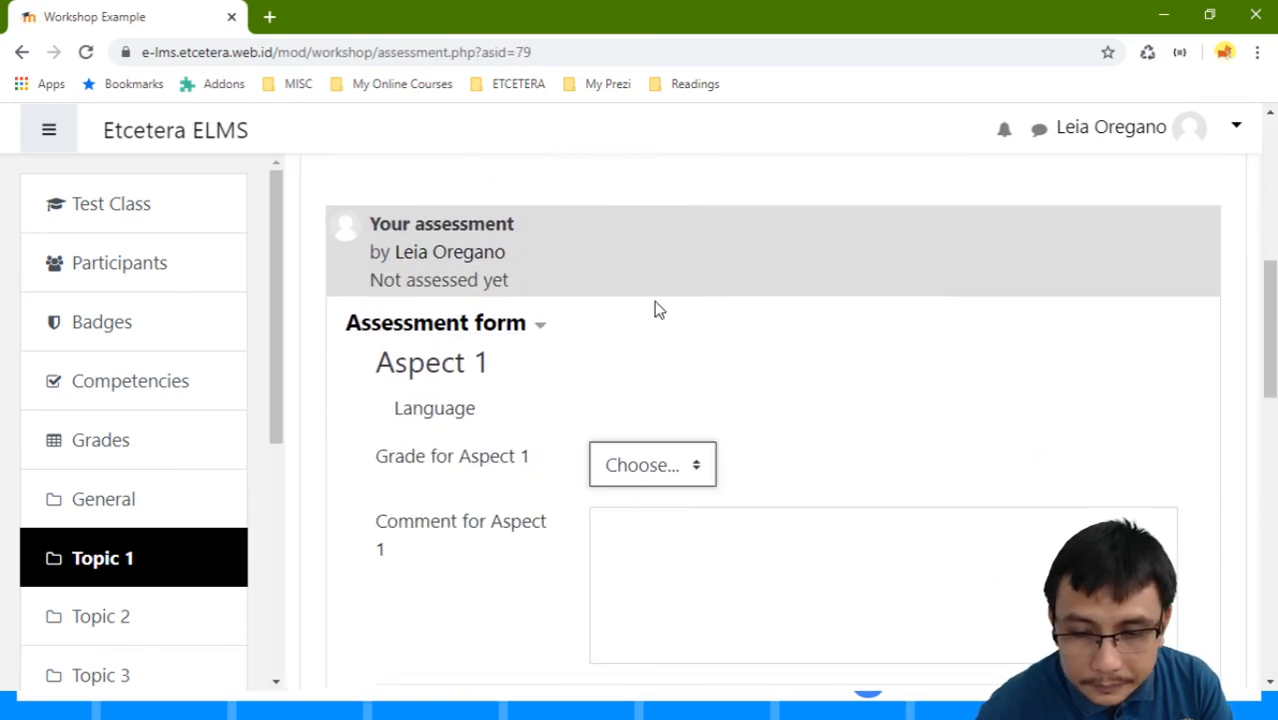
click(648, 249)
scroll(530, 483, down, 2)
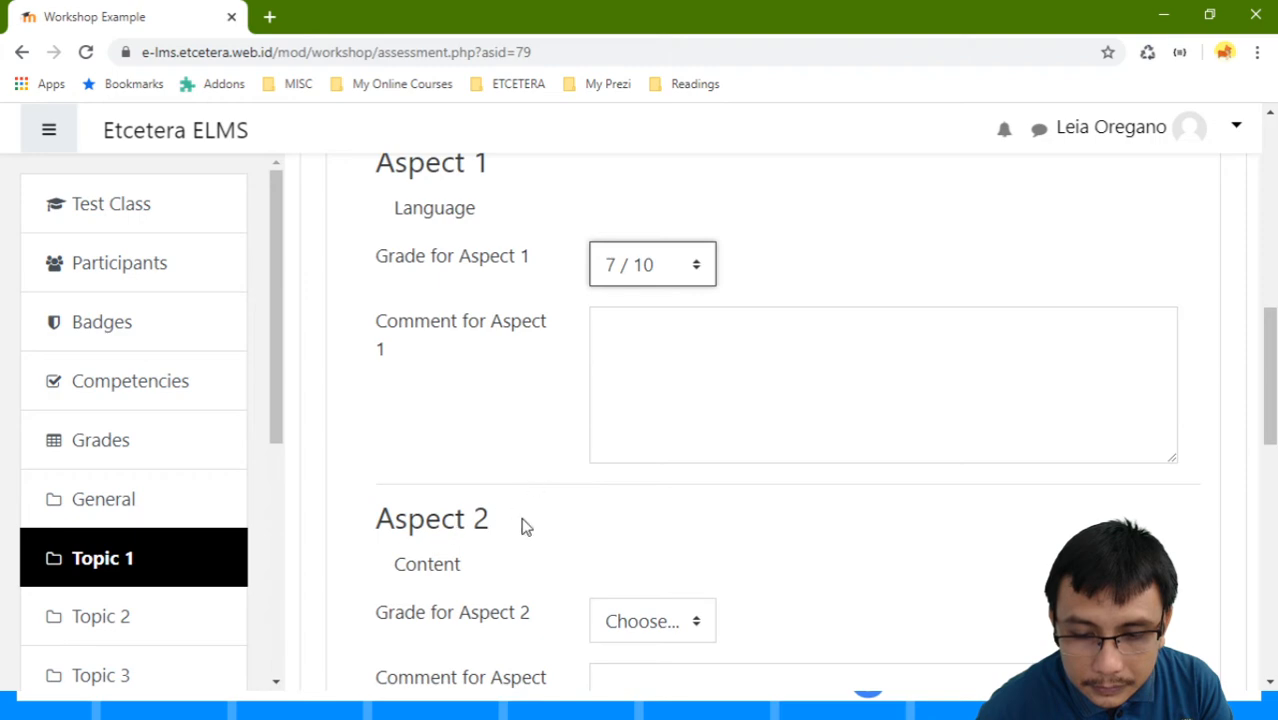
scroll(525, 527, down, 4)
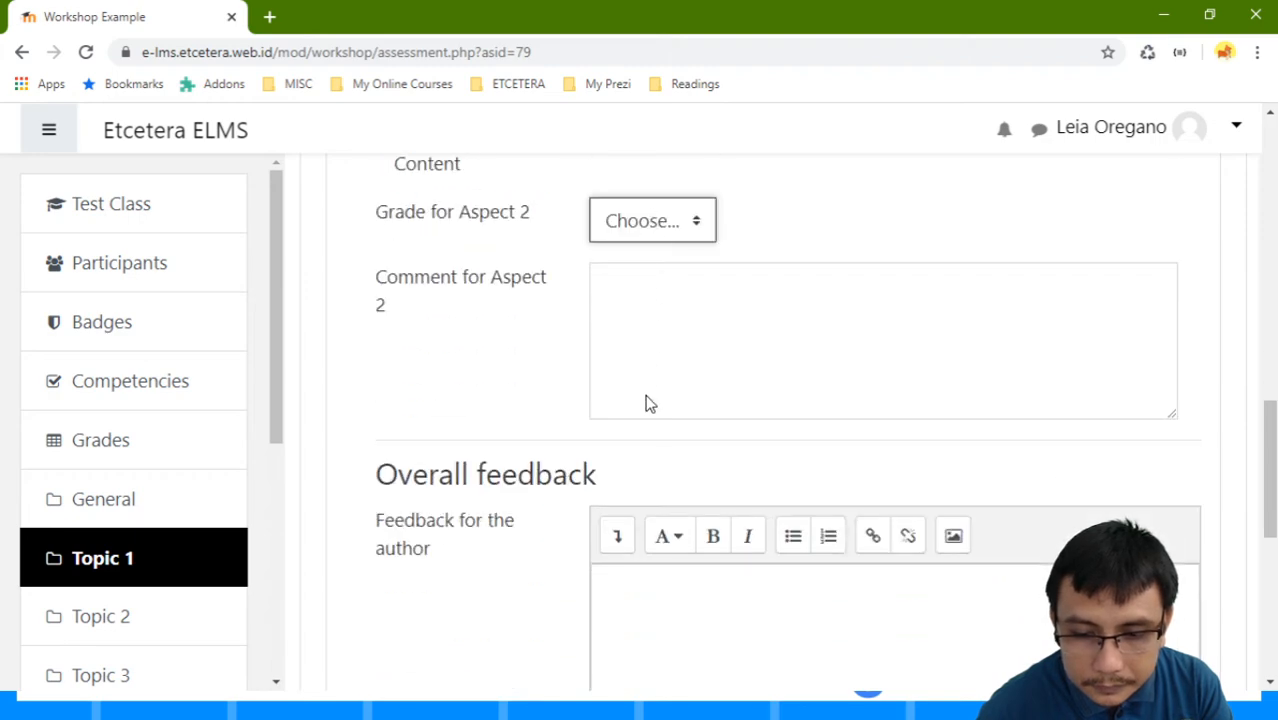
click(642, 372)
Step: Review the Hello submission's text, then save and close its assessment
scroll(1183, 308, up, 8)
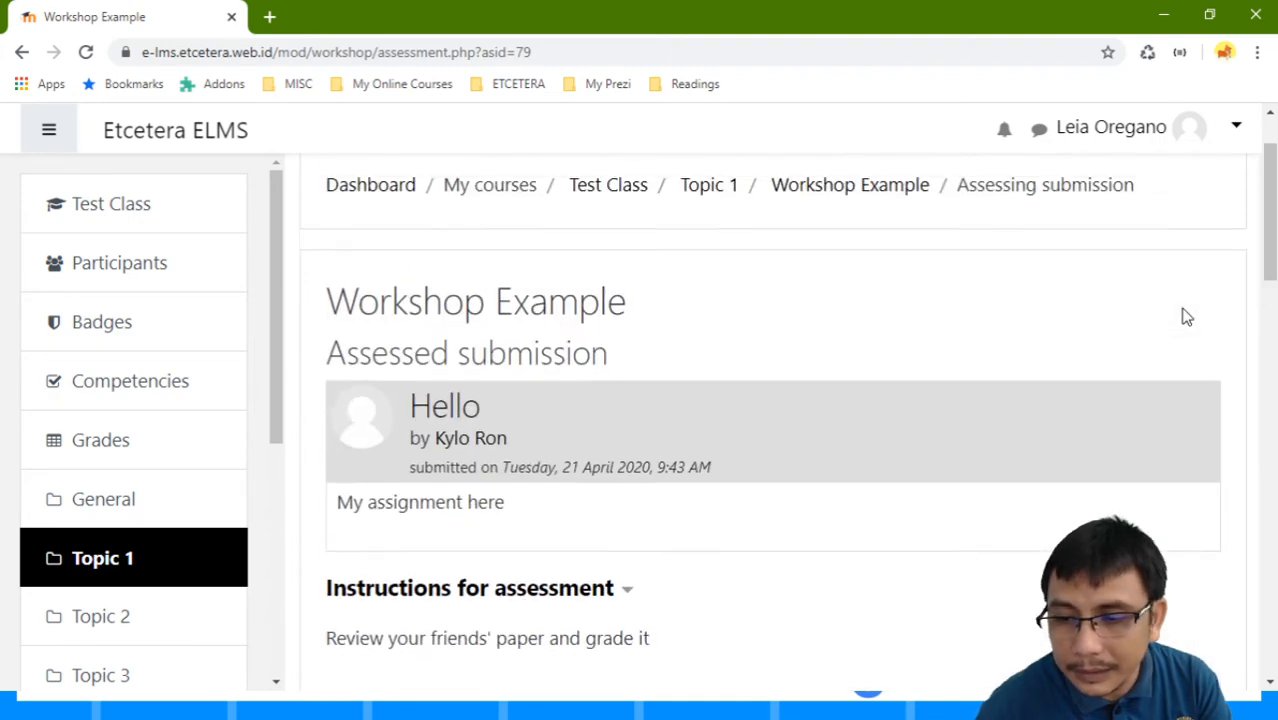
scroll(1177, 358, down, 7)
scroll(912, 477, down, 7)
click(667, 360)
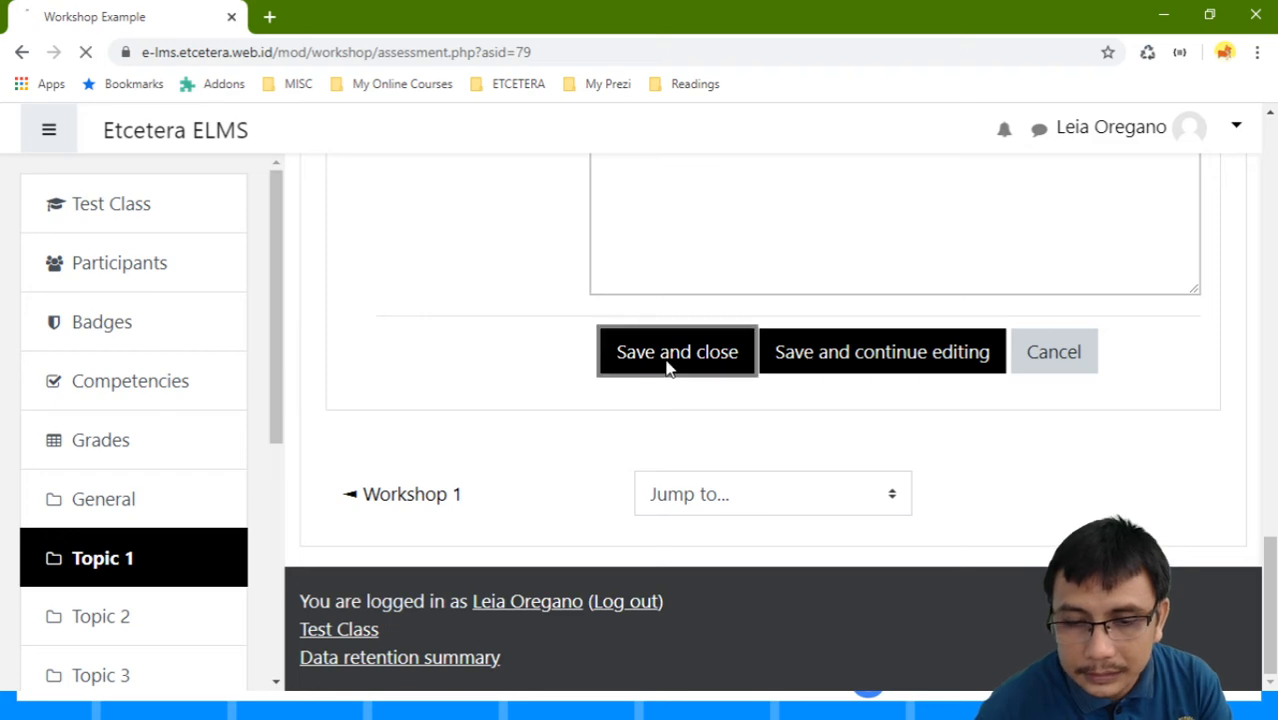
Step: Examine the peer assessment totals in the phase planner and the grading status of each assigned submission
scroll(666, 368, down, 6)
scroll(668, 369, up, 4)
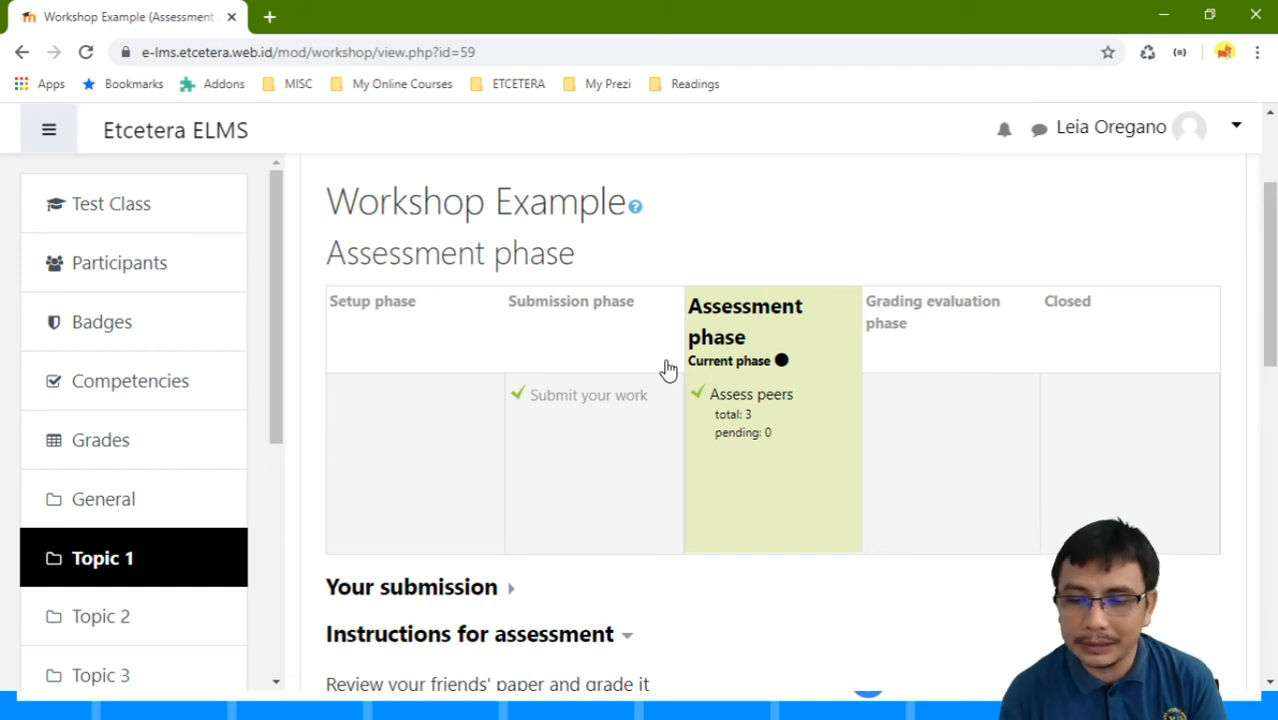
scroll(745, 340, down, 2)
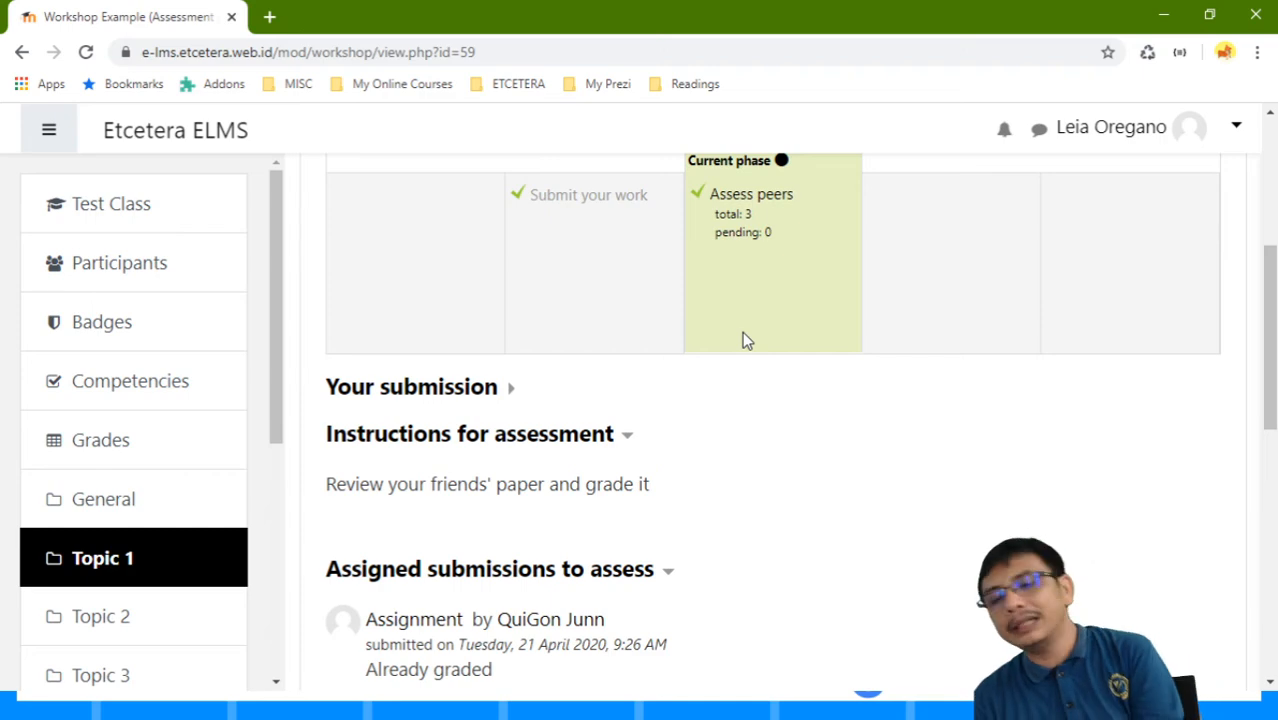
scroll(743, 335, down, 4)
scroll(741, 335, down, 3)
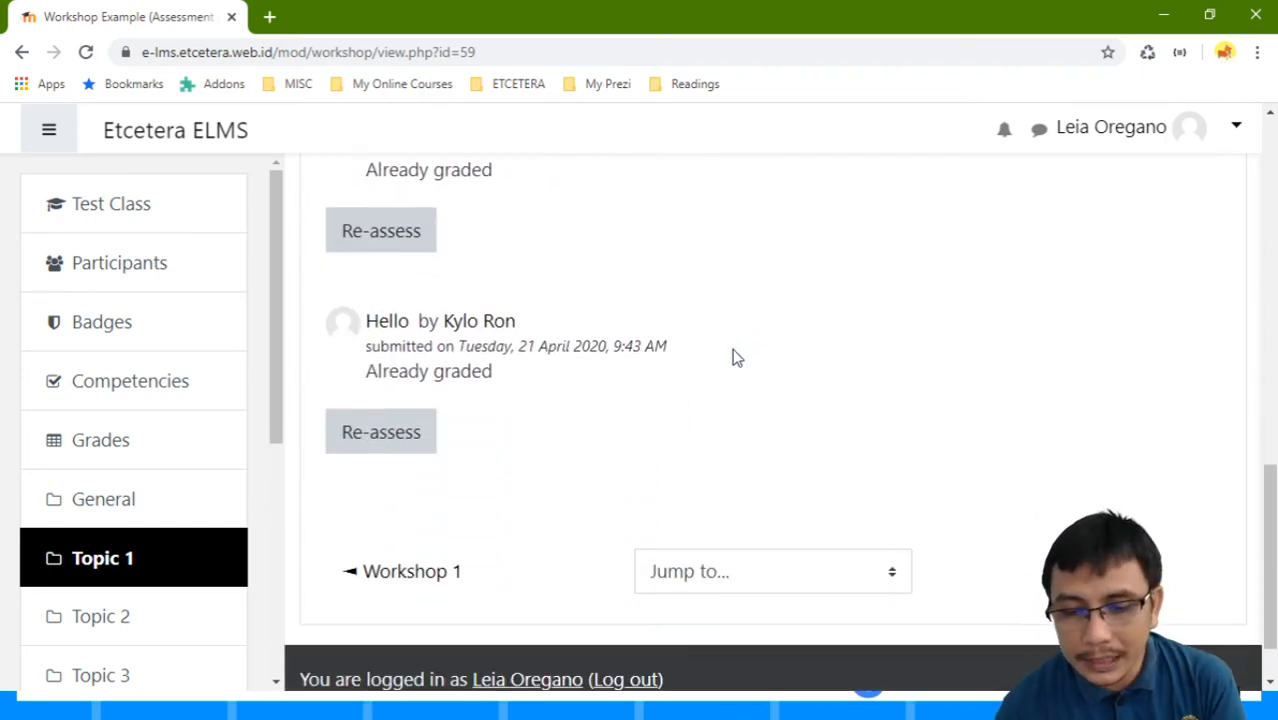
scroll(733, 357, up, 11)
scroll(756, 371, down, 4)
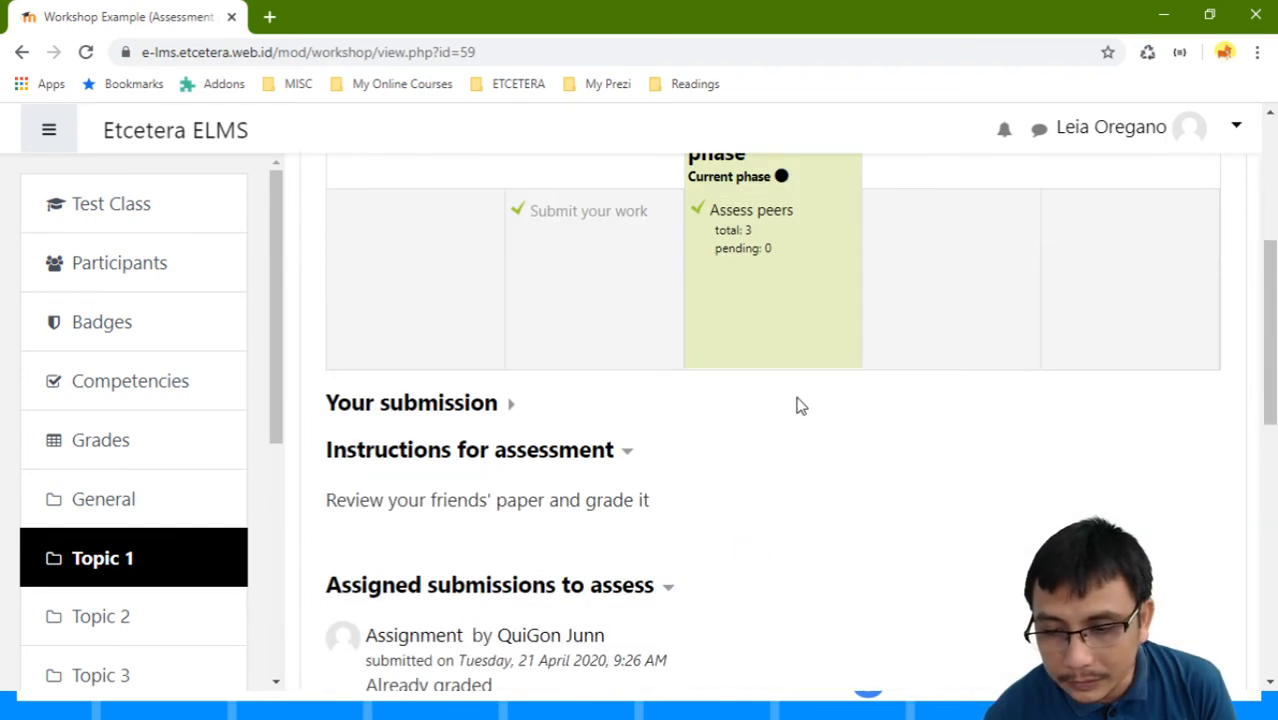
Step: Log out of the student account from the workshop page
scroll(800, 405, up, 3)
click(1199, 143)
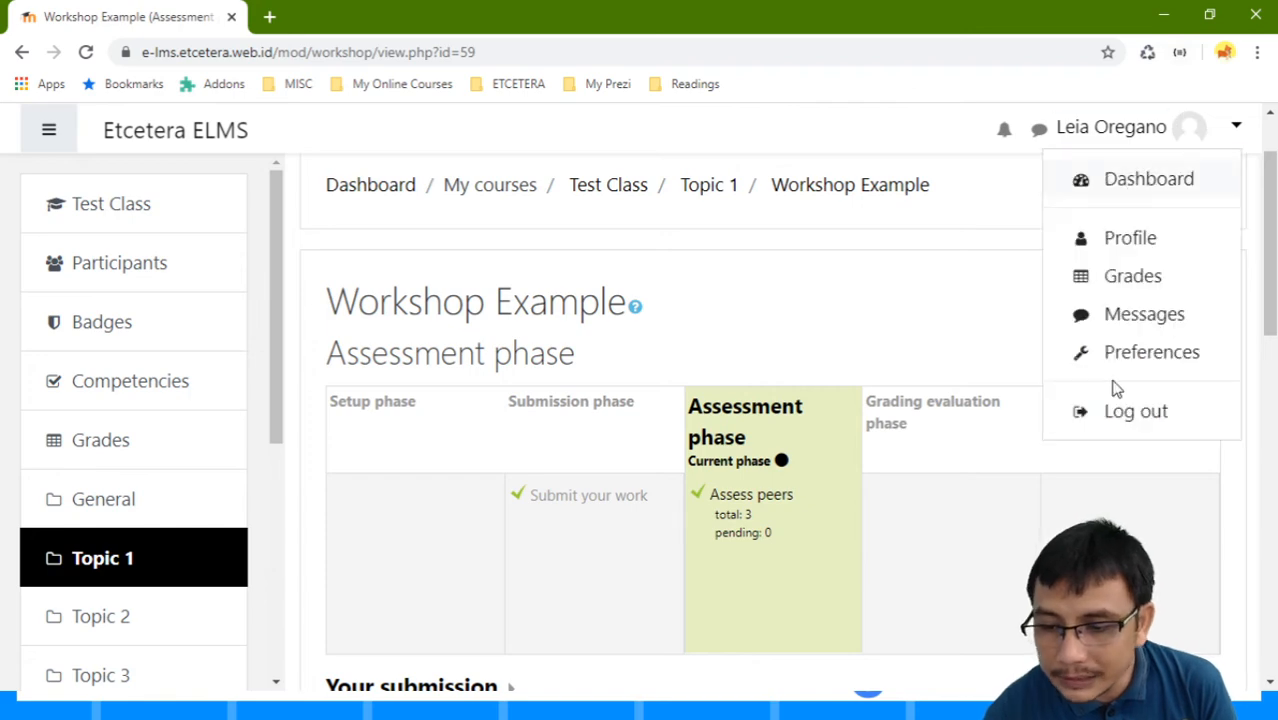
click(1128, 416)
scroll(1000, 180, down, 3)
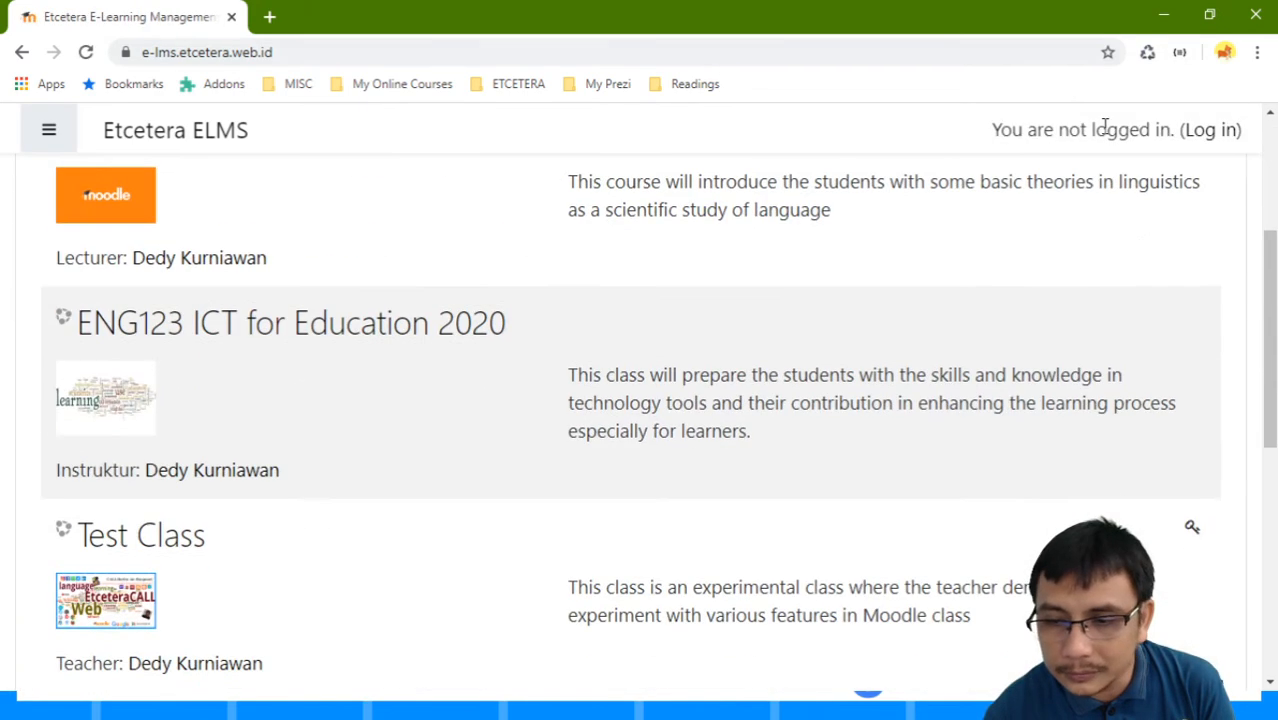
Step: Log in to the student account with the username user002 and the account password
scroll(1160, 138, up, 2)
click(1212, 132)
click(578, 385)
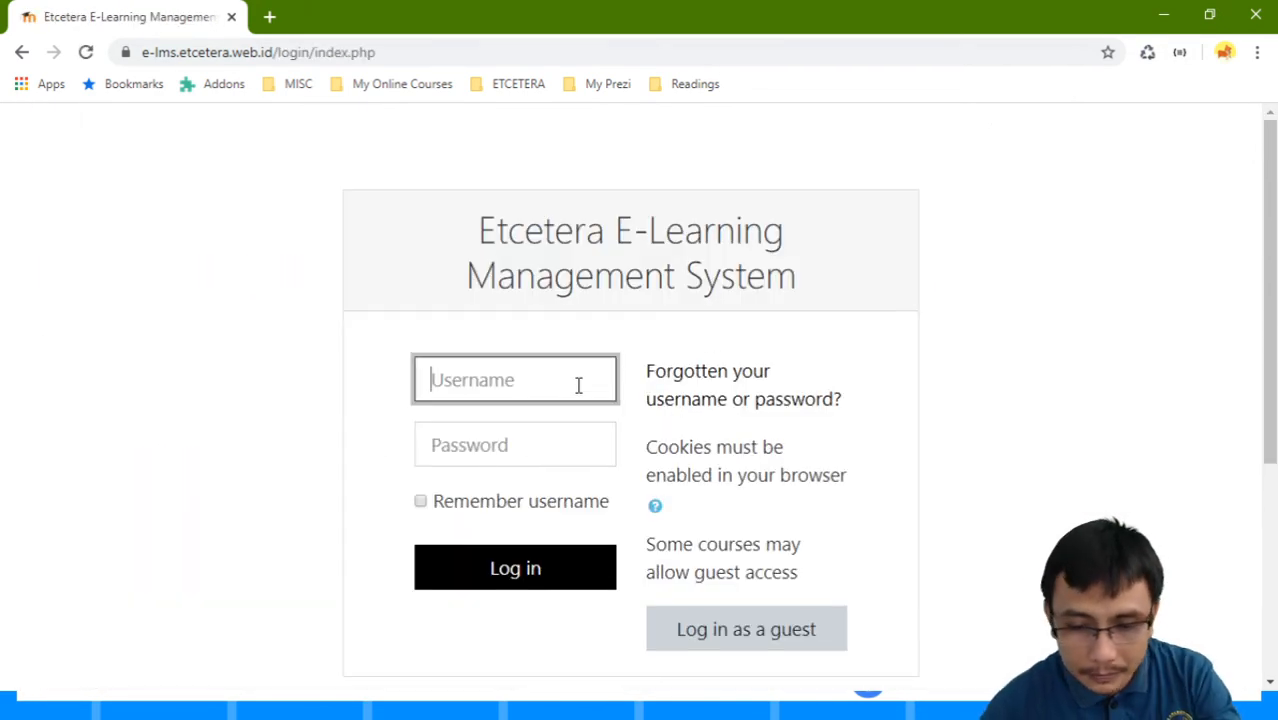
text(user00)
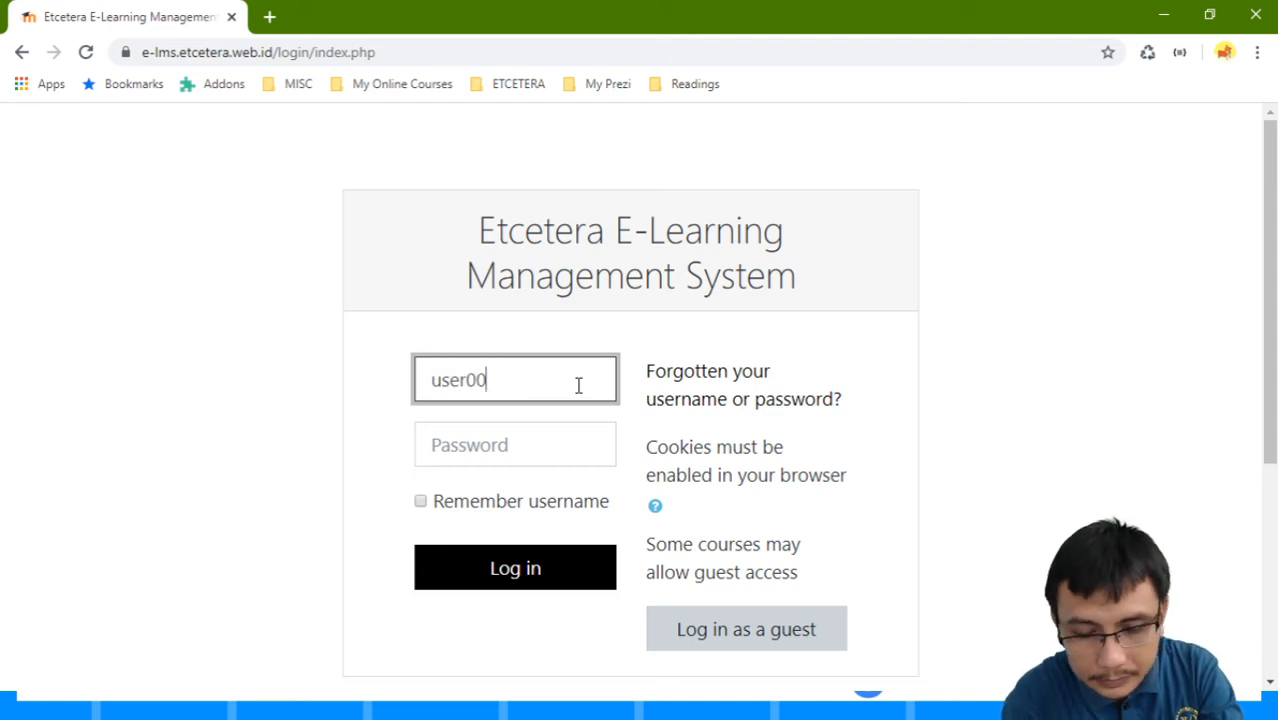
text(2)
key(Tab)
text(*********)
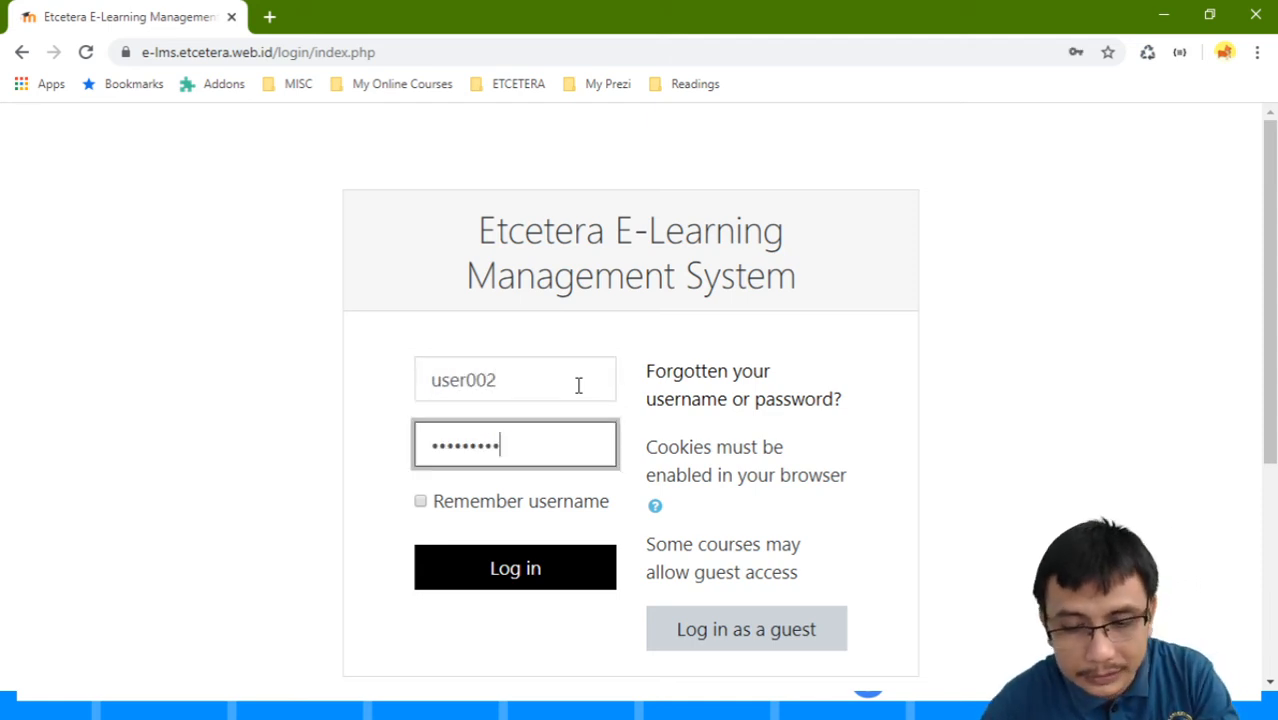
click(481, 569)
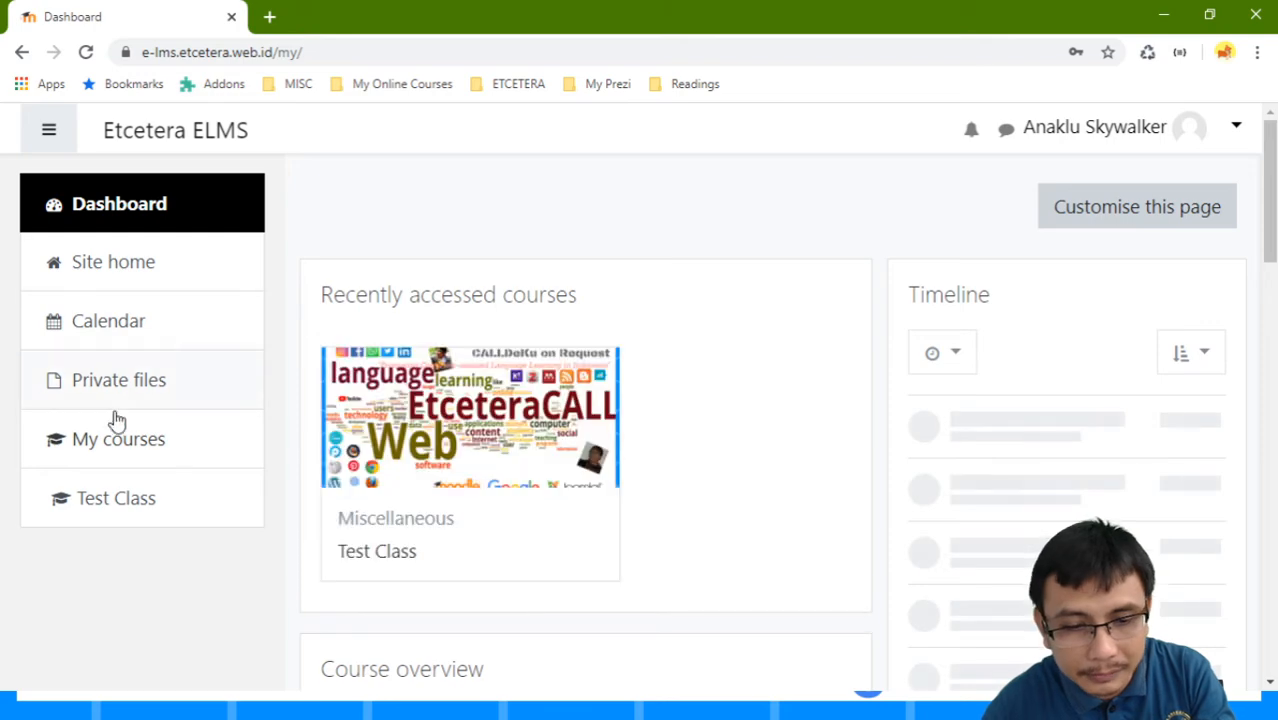
Step: Open Workshop Example in the Test Class course and review the peers' submissions assigned for assessment
click(108, 500)
scroll(432, 337, down, 5)
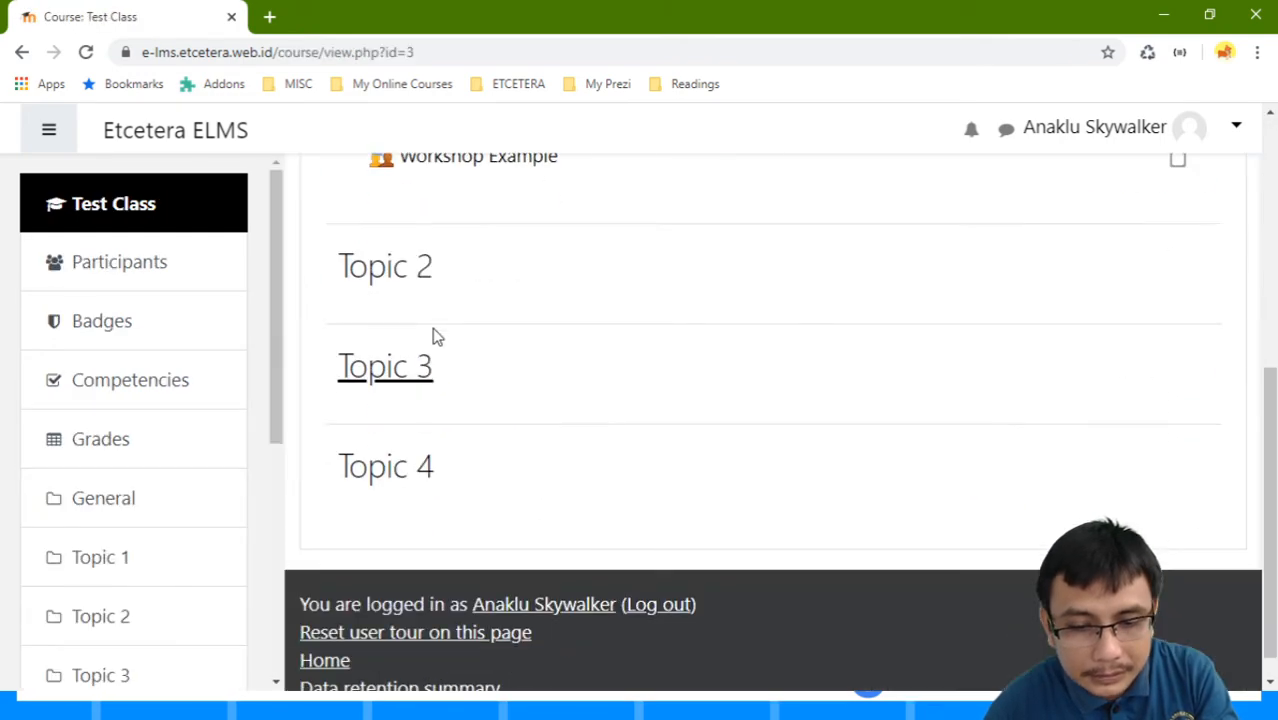
click(500, 160)
scroll(785, 285, down, 3)
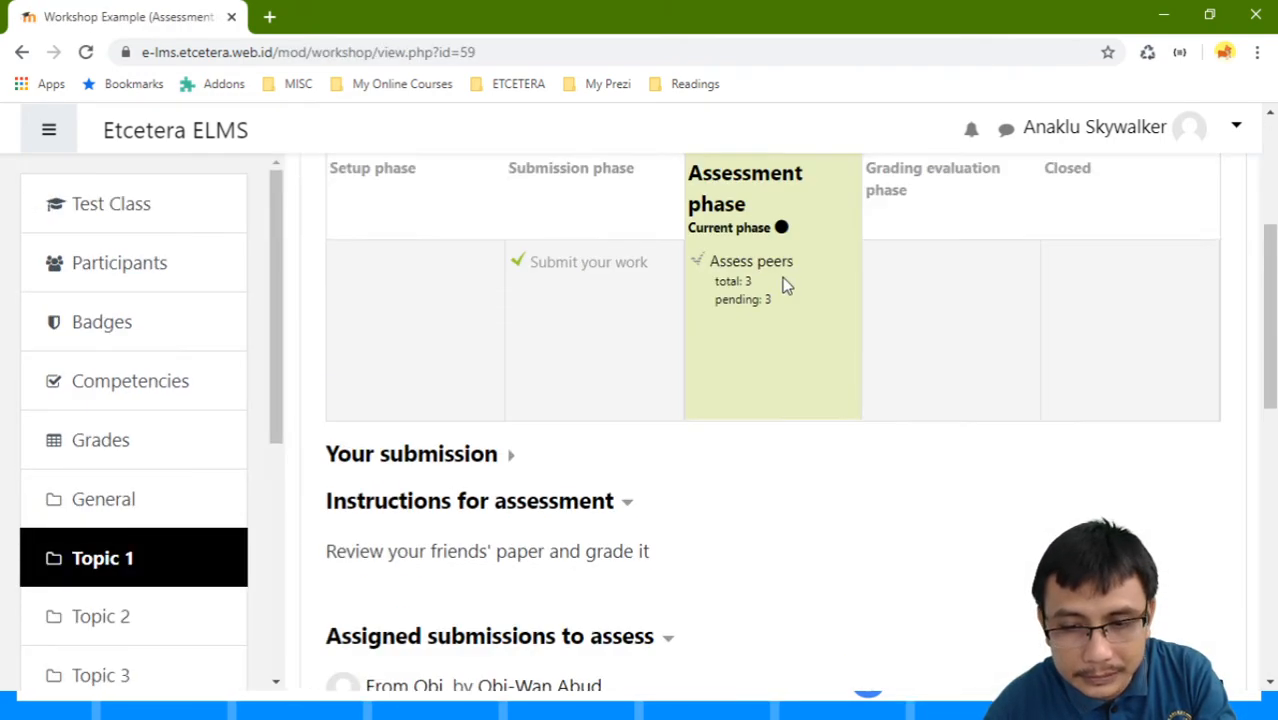
scroll(785, 285, up, 1)
scroll(755, 400, down, 4)
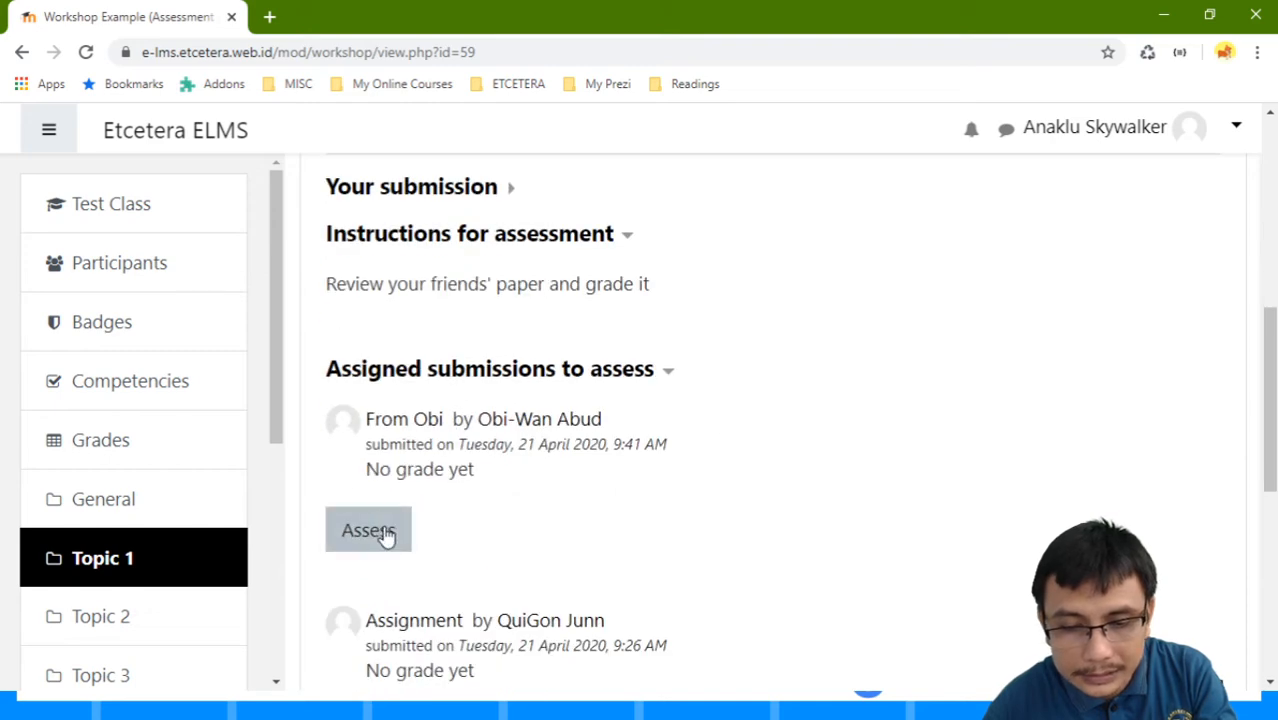
scroll(522, 374, down, 5)
scroll(408, 320, up, 3)
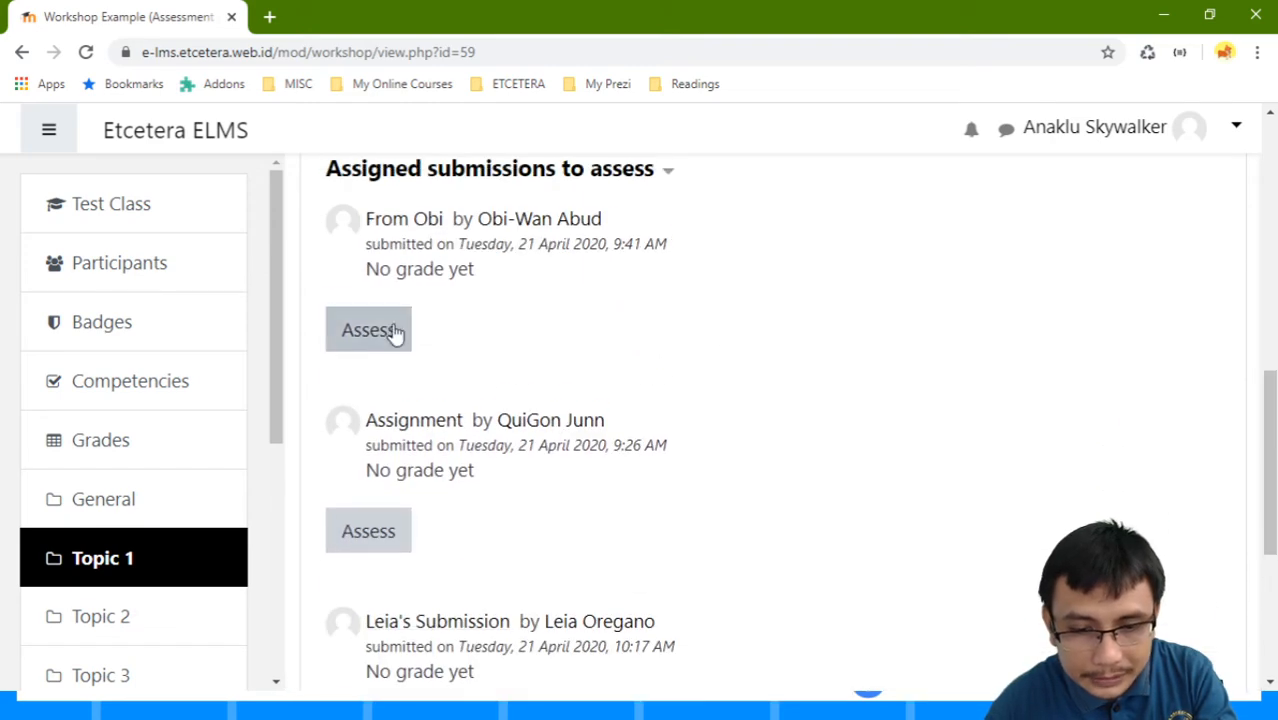
Step: Assess the first assigned submission, choosing a Language grade and setting the Content grade to 7 / 10, then save and continue editing
click(392, 331)
scroll(528, 322, down, 5)
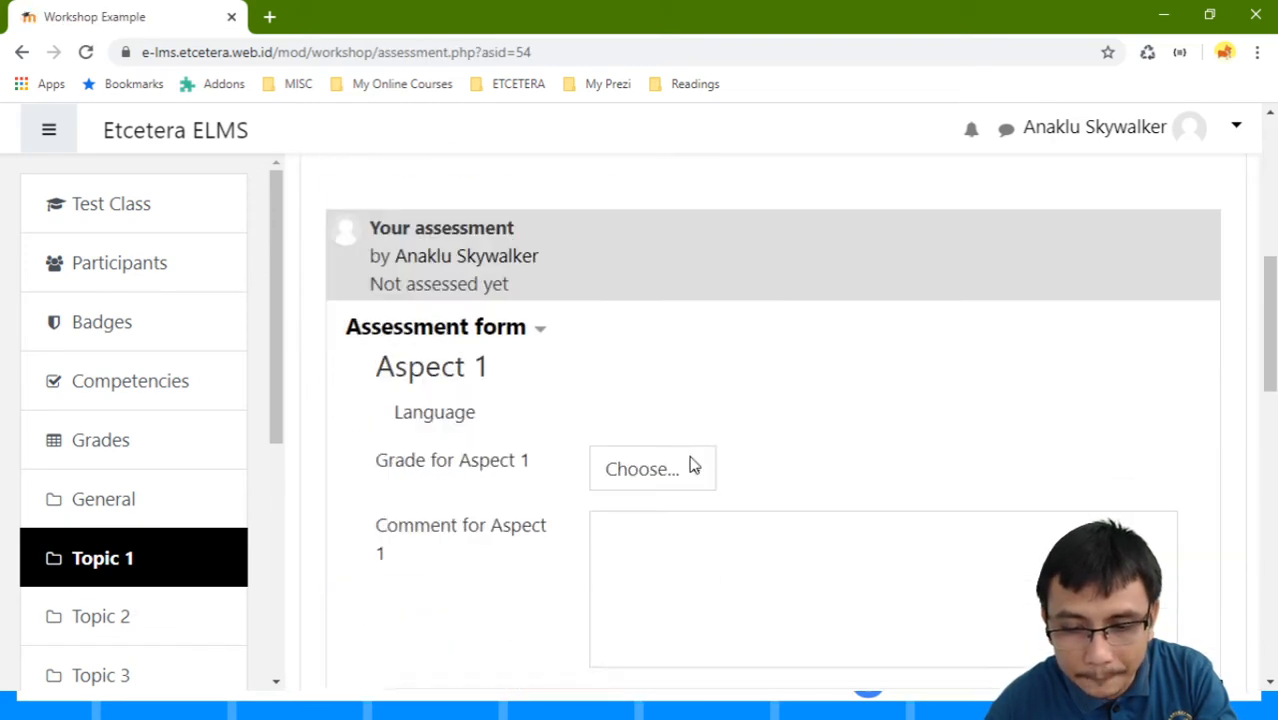
scroll(692, 466, down, 3)
scroll(638, 284, down, 8)
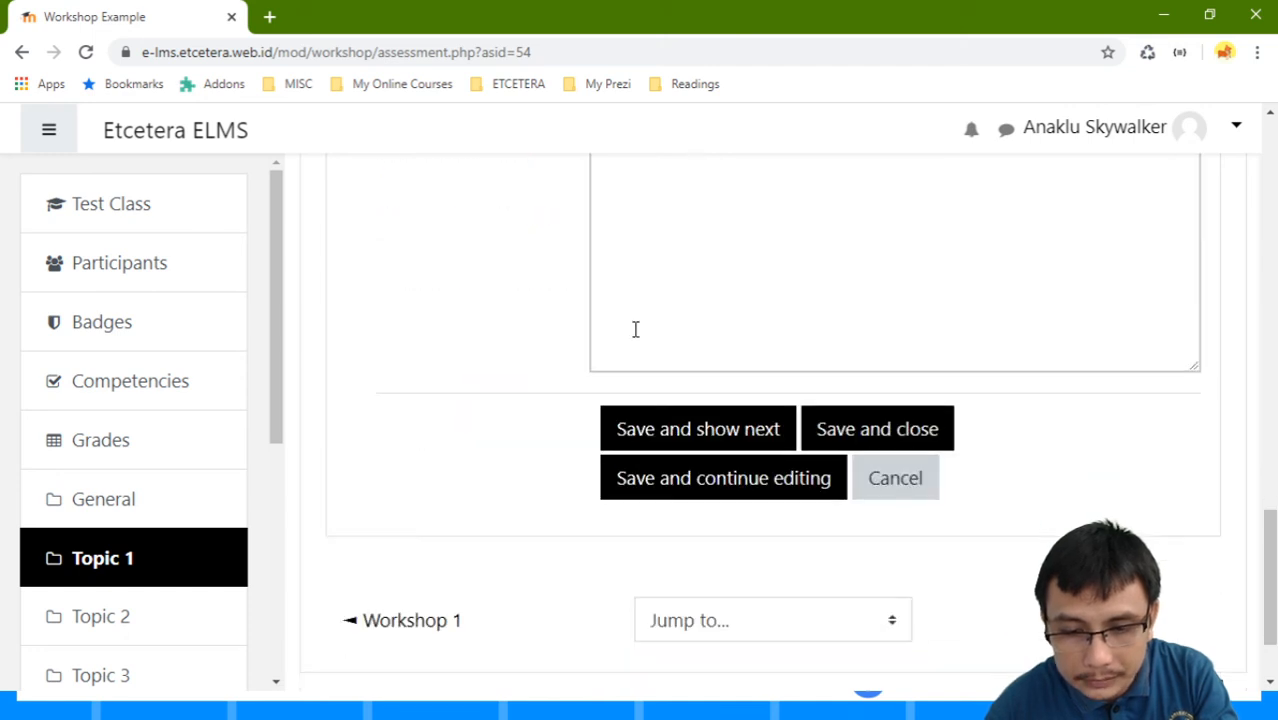
scroll(633, 328, up, 5)
click(672, 224)
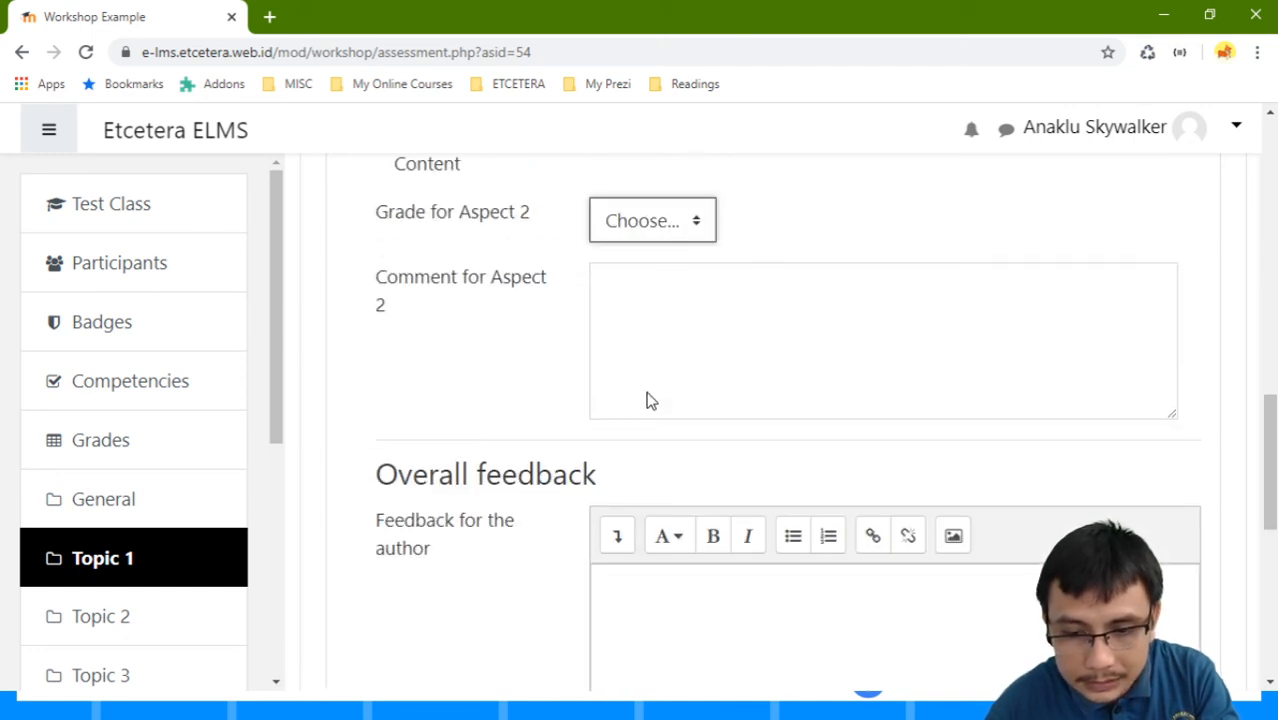
scroll(645, 365, down, 5)
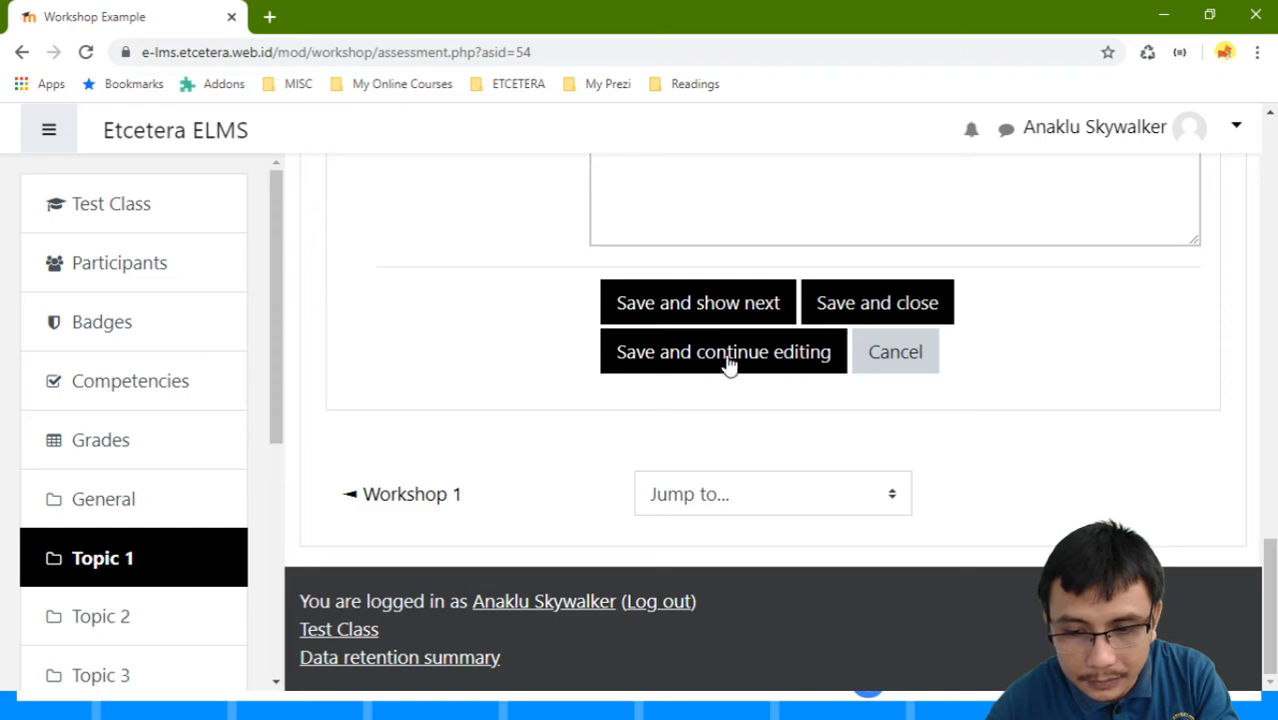
click(728, 366)
Step: Check the first submission's assessment form, then save it and show the next assigned submission
scroll(722, 362, down, 10)
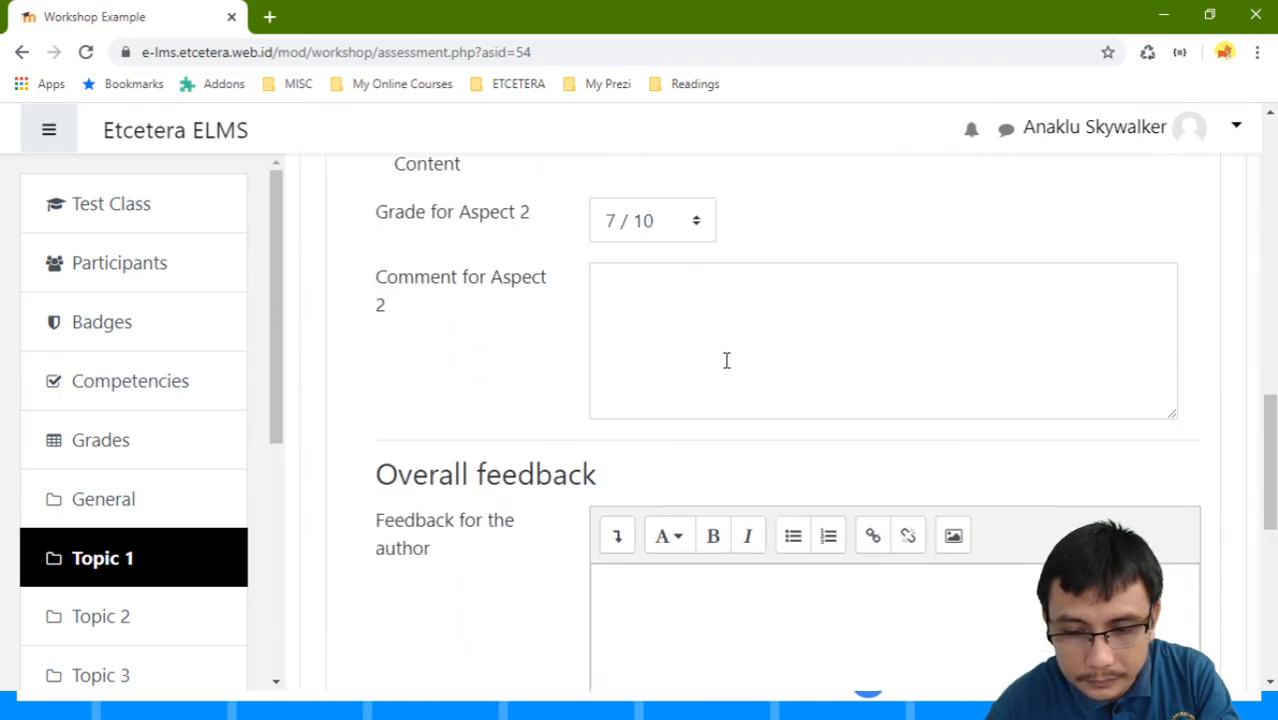
scroll(727, 361, down, 5)
click(798, 373)
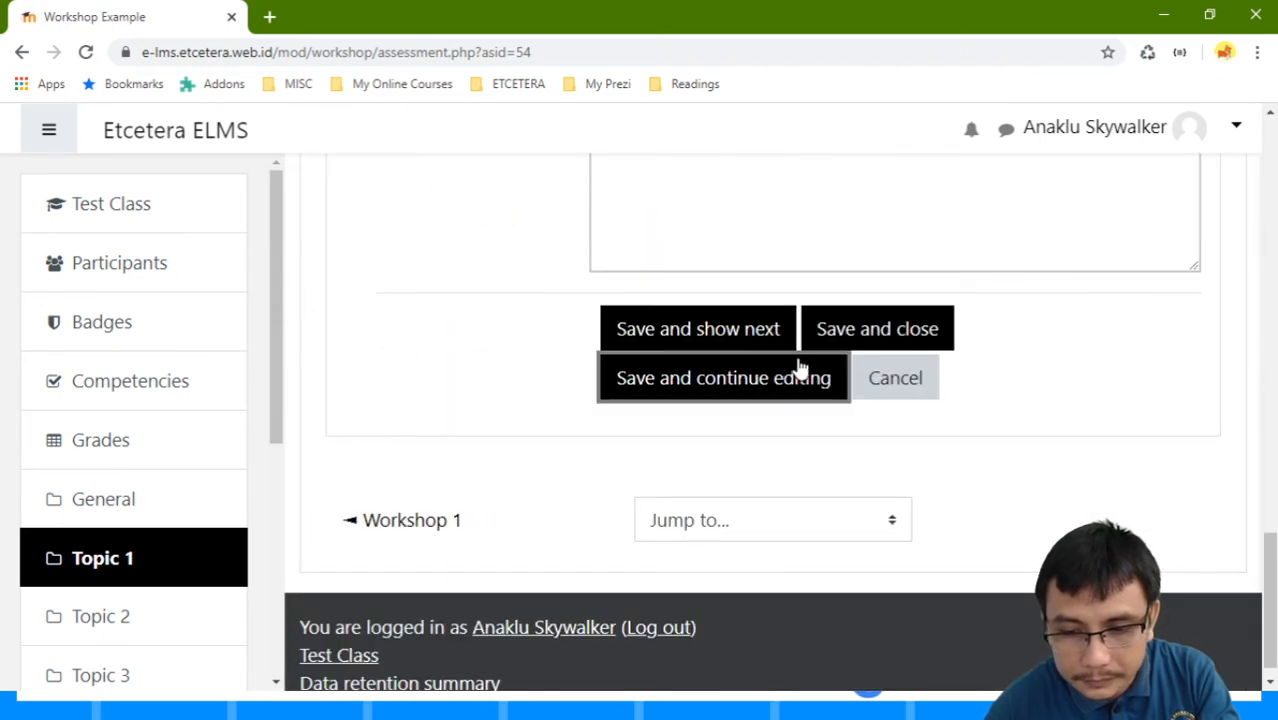
click(714, 338)
Step: Grade the second assigned submission 8 / 10 for Language and 6 / 10 for Content, then save and show the next one
scroll(708, 331, down, 5)
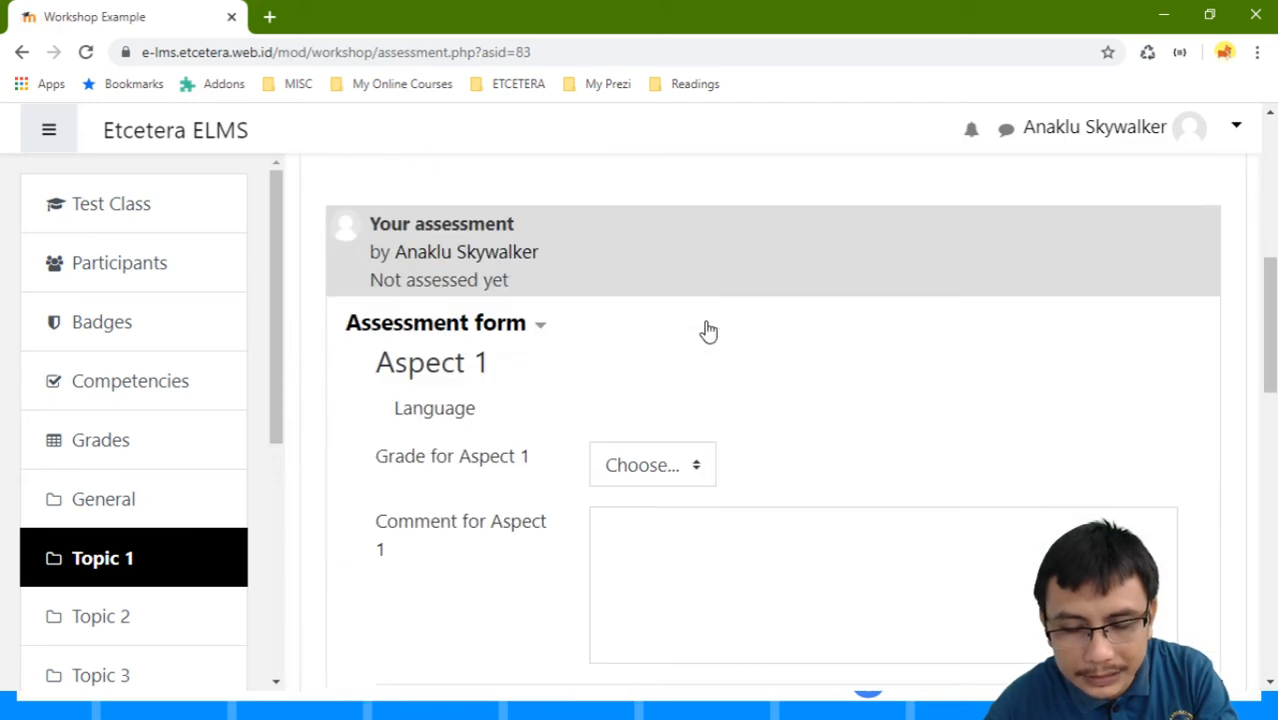
scroll(695, 331, down, 2)
scroll(688, 331, up, 3)
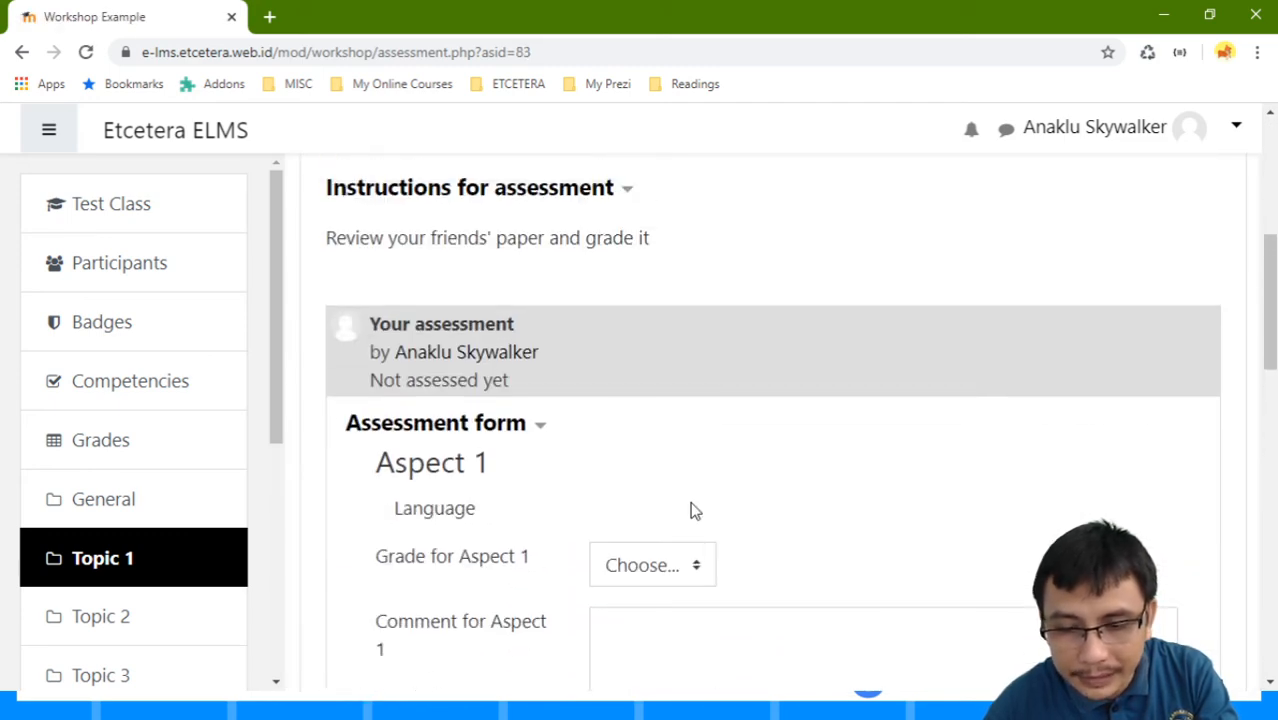
click(633, 316)
scroll(640, 338, down, 4)
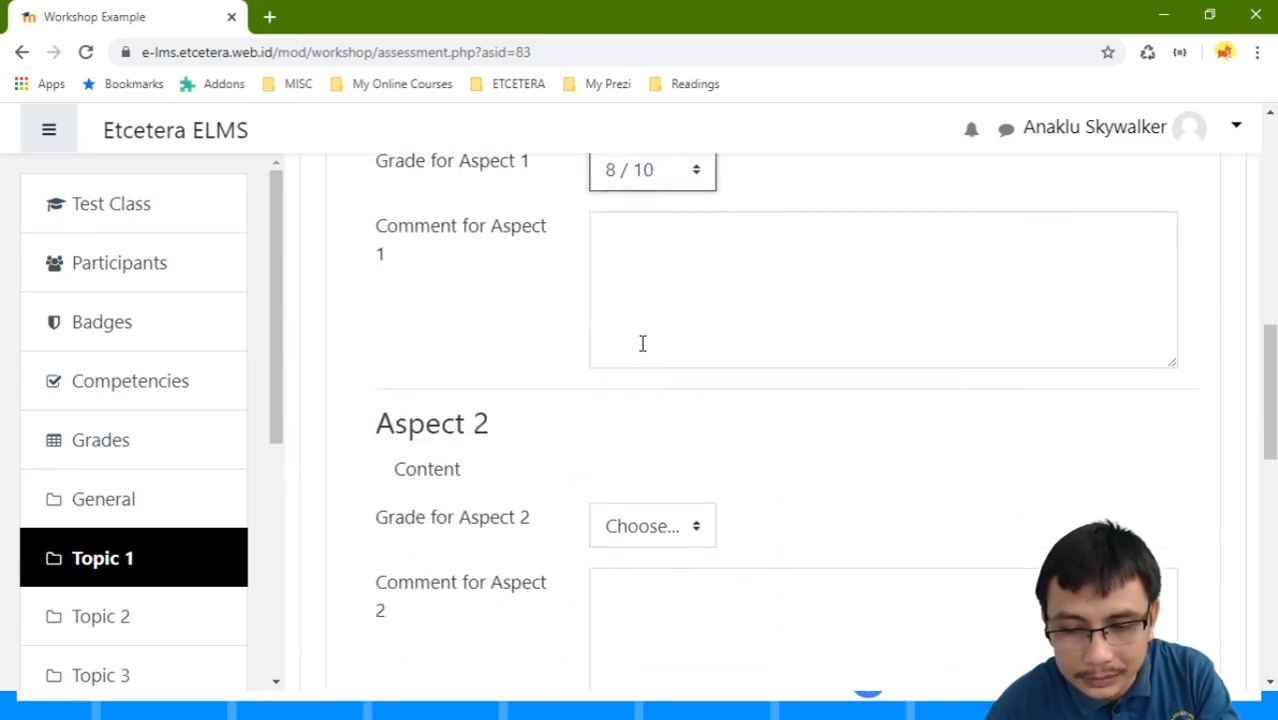
click(687, 526)
key(6)
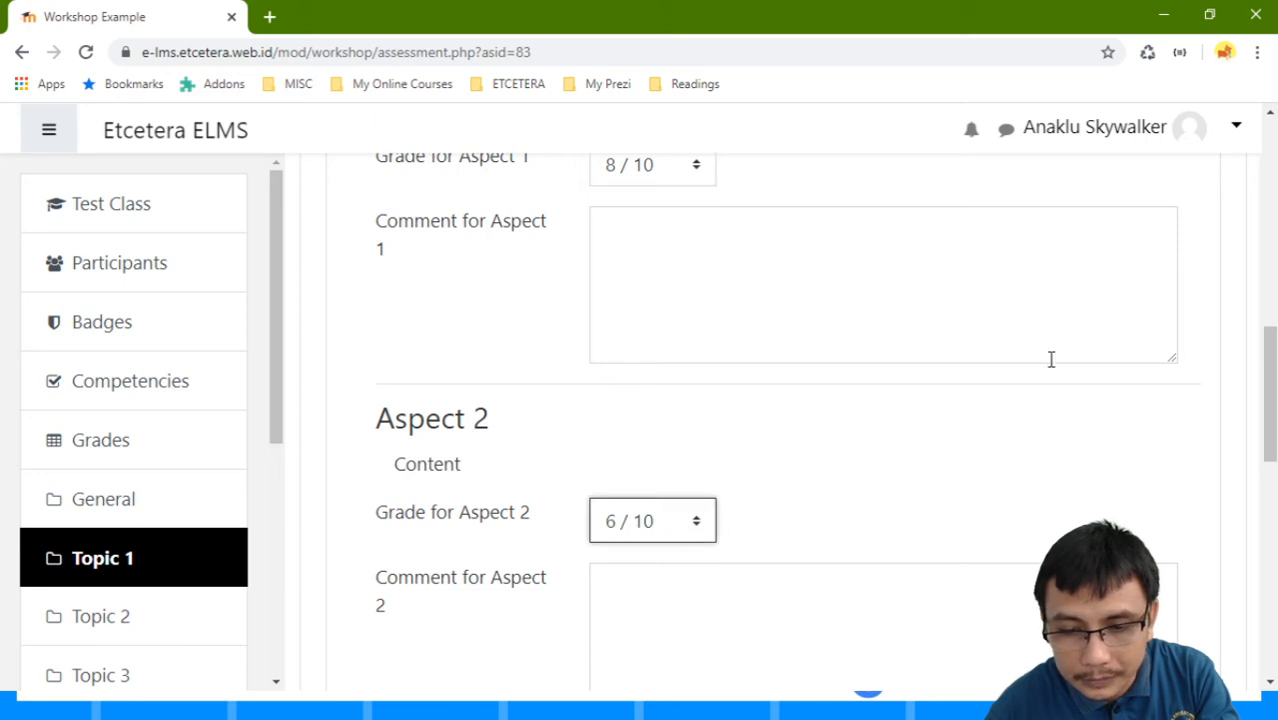
scroll(1046, 362, down, 6)
scroll(850, 600, down, 3)
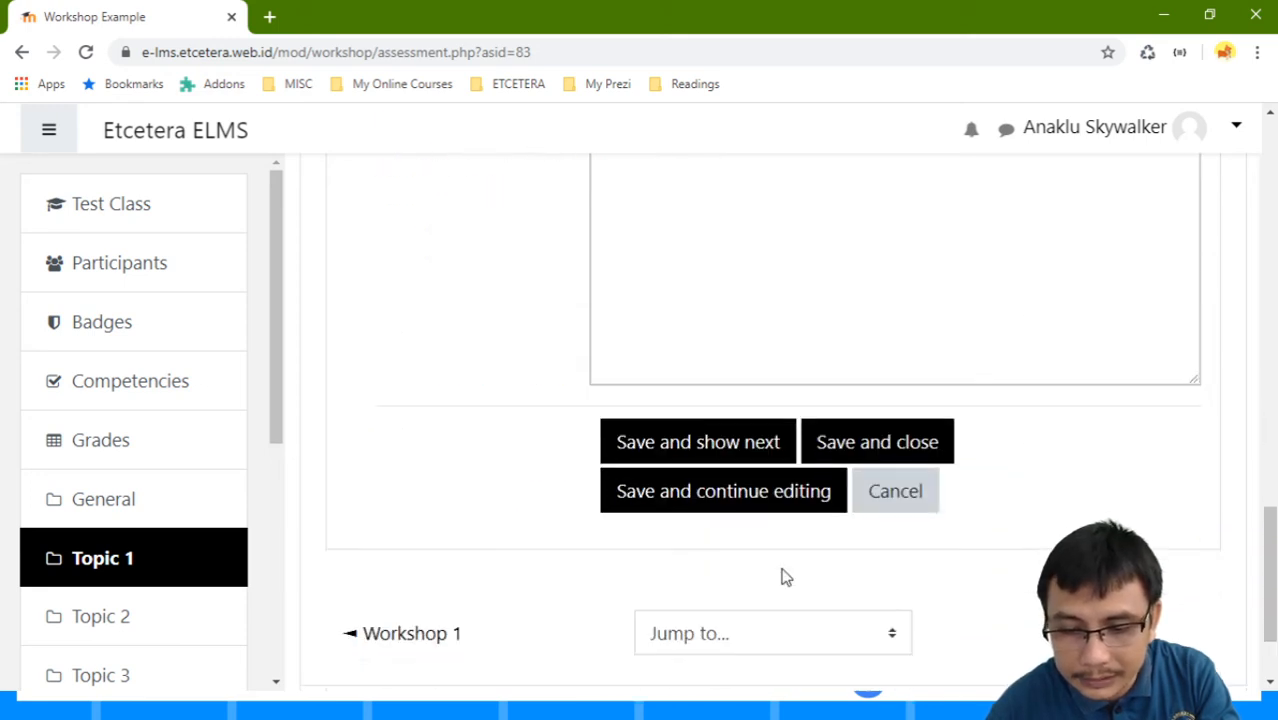
click(725, 432)
Step: Grade the third assigned submission 9 / 10 for Language and 6 / 10 for Content, then save and close the assessment
scroll(700, 420, down, 8)
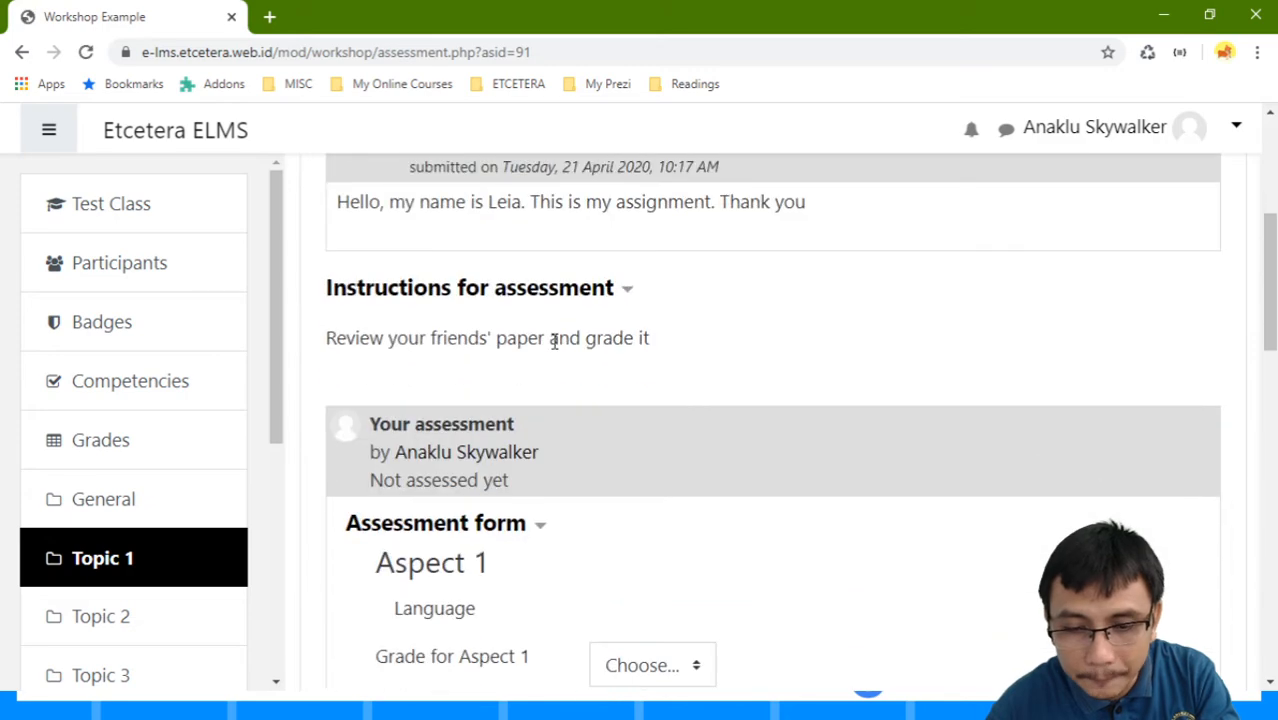
click(633, 272)
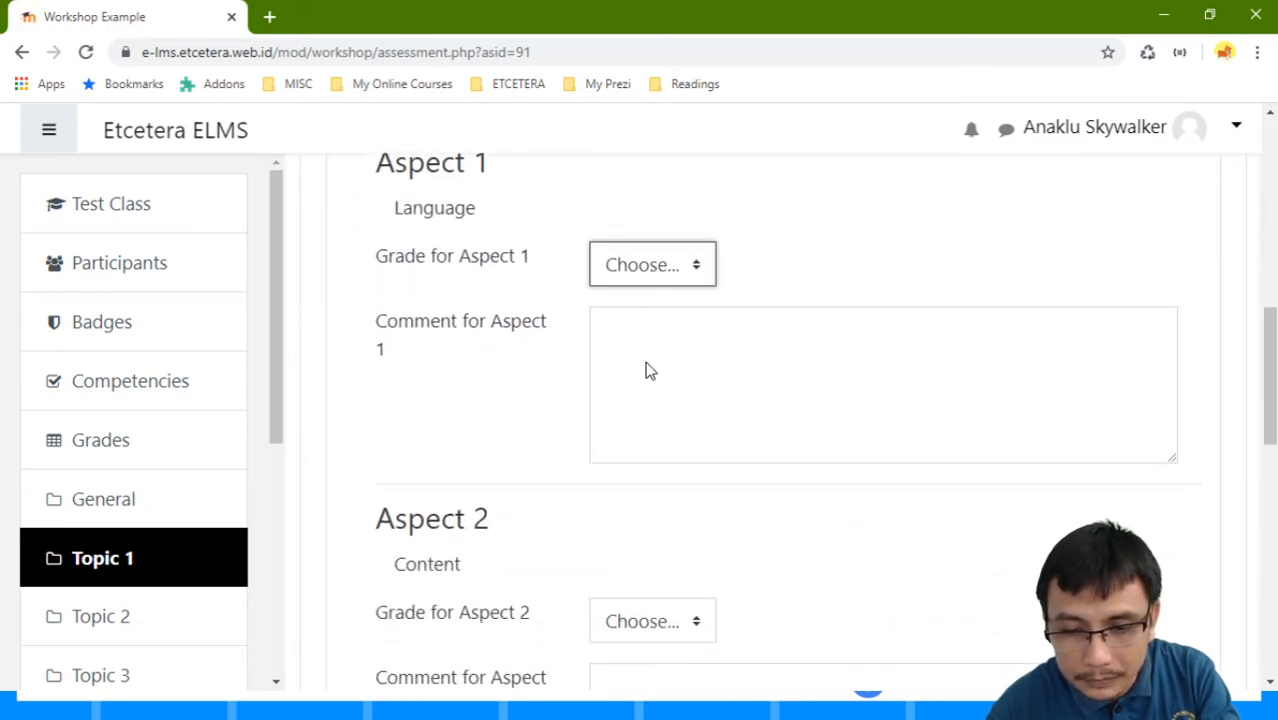
key(9)
scroll(690, 360, down, 4)
click(638, 230)
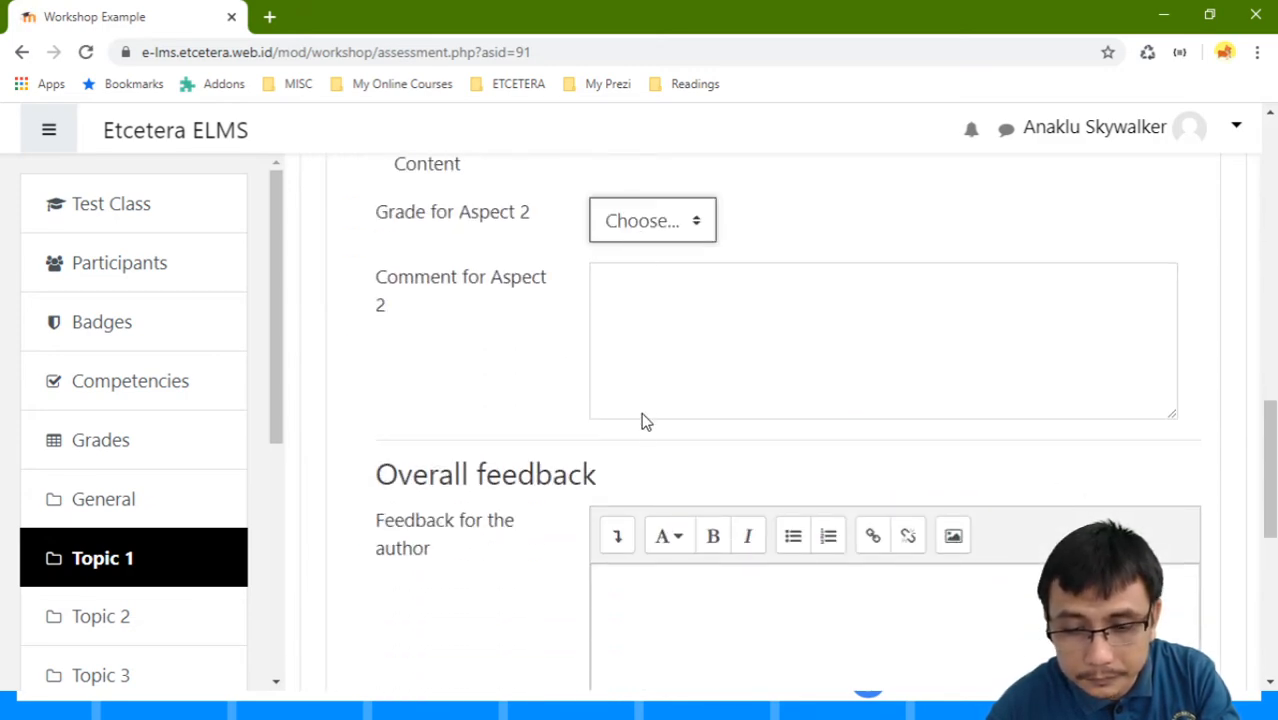
key(6)
scroll(919, 402, down, 6)
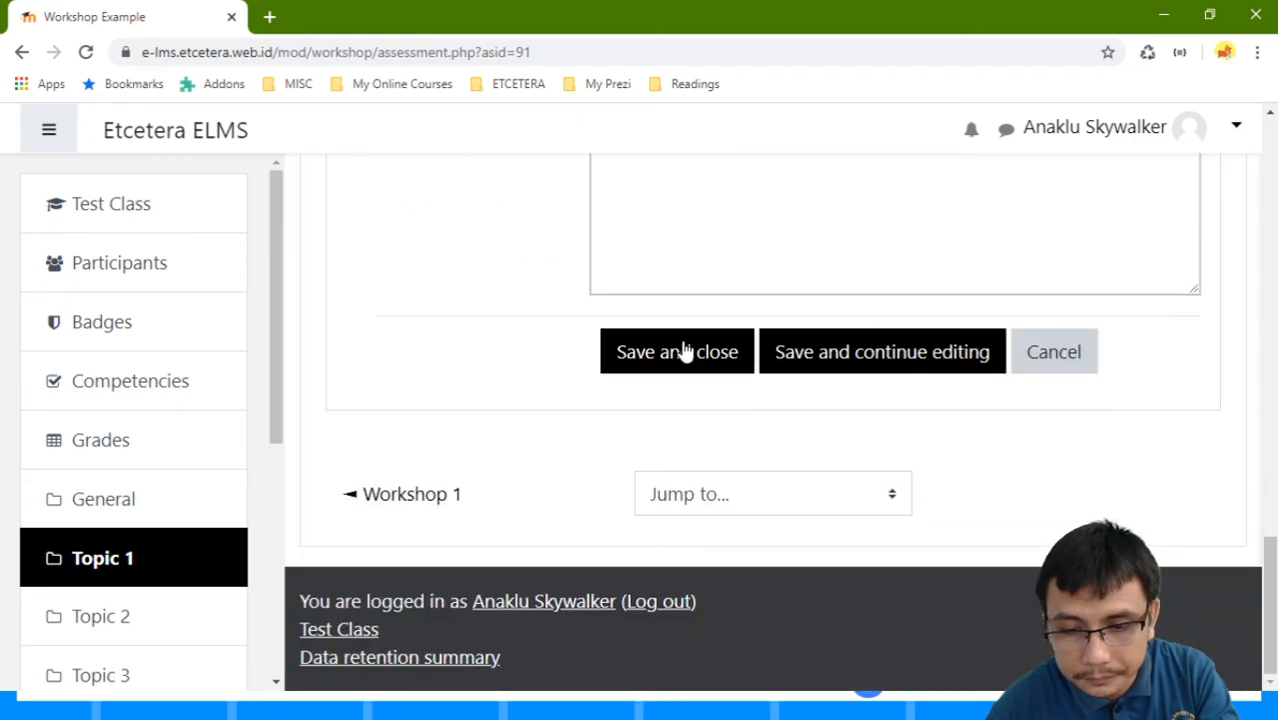
click(727, 360)
Step: Examine the grading status of each assigned submission and the peer assessment totals in the phase planner
scroll(725, 363, down, 10)
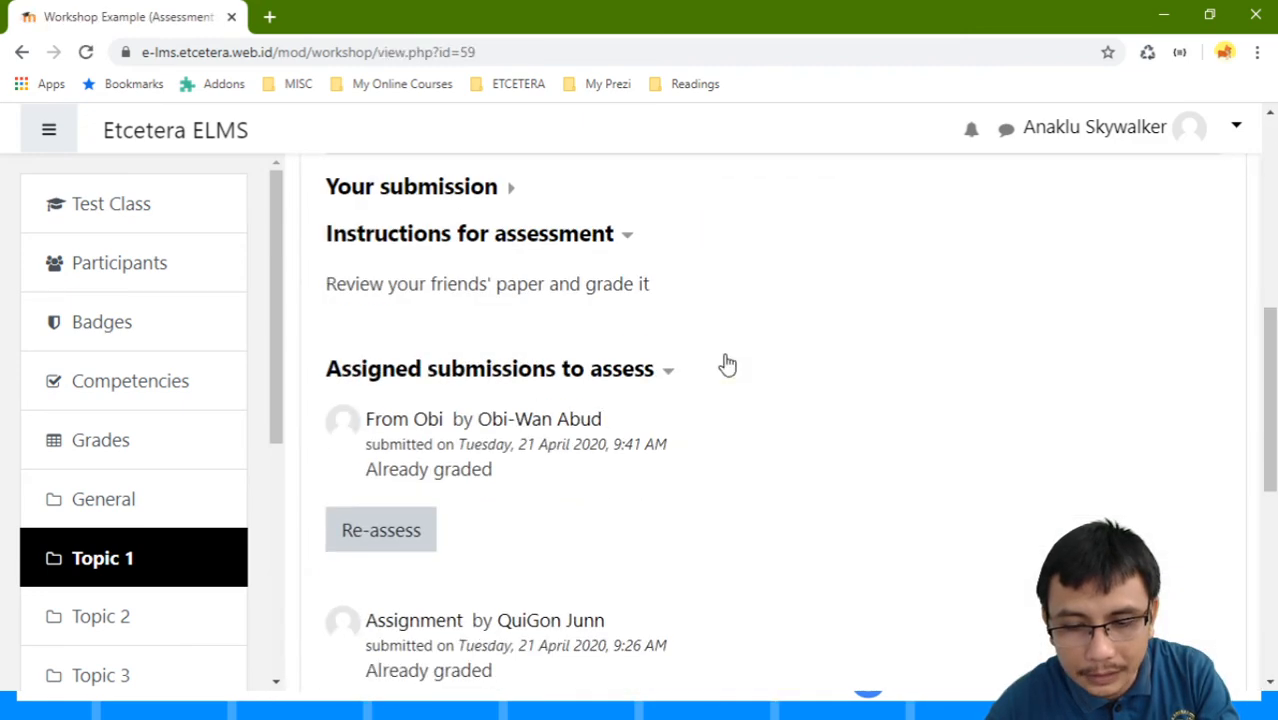
scroll(500, 295, down, 2)
scroll(430, 255, up, 2)
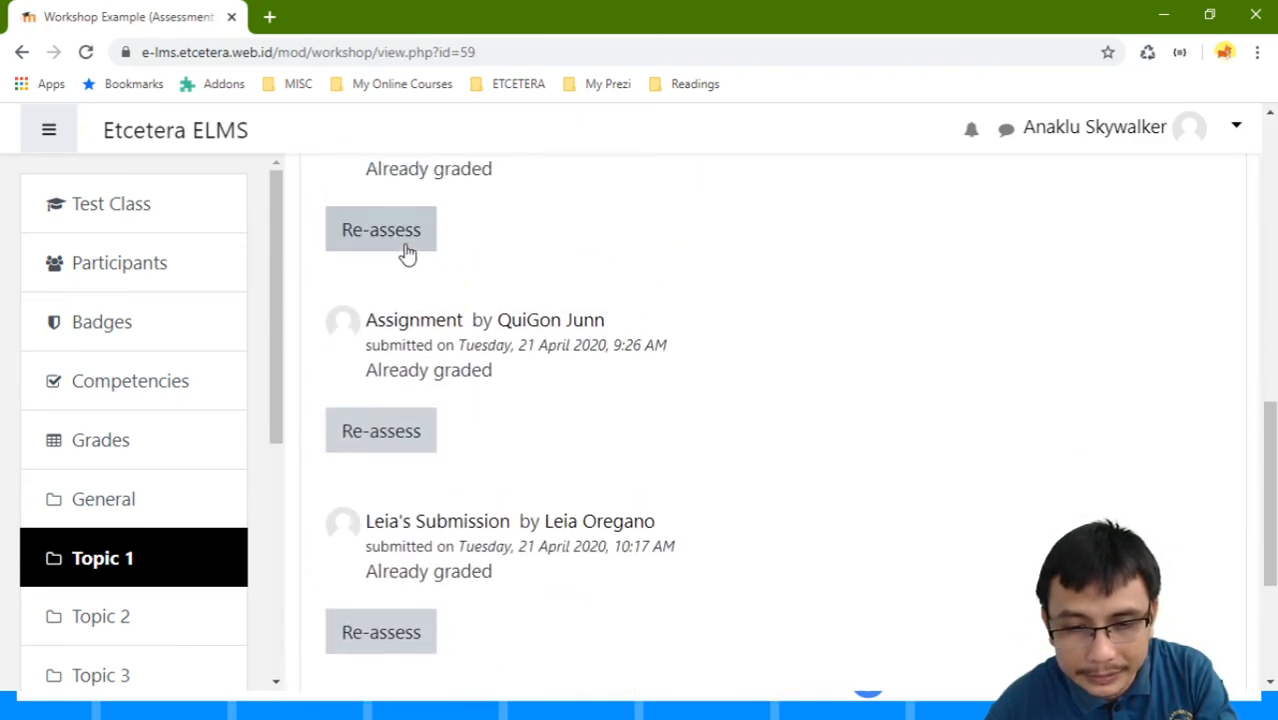
scroll(430, 290, down, 2)
scroll(450, 345, up, 1)
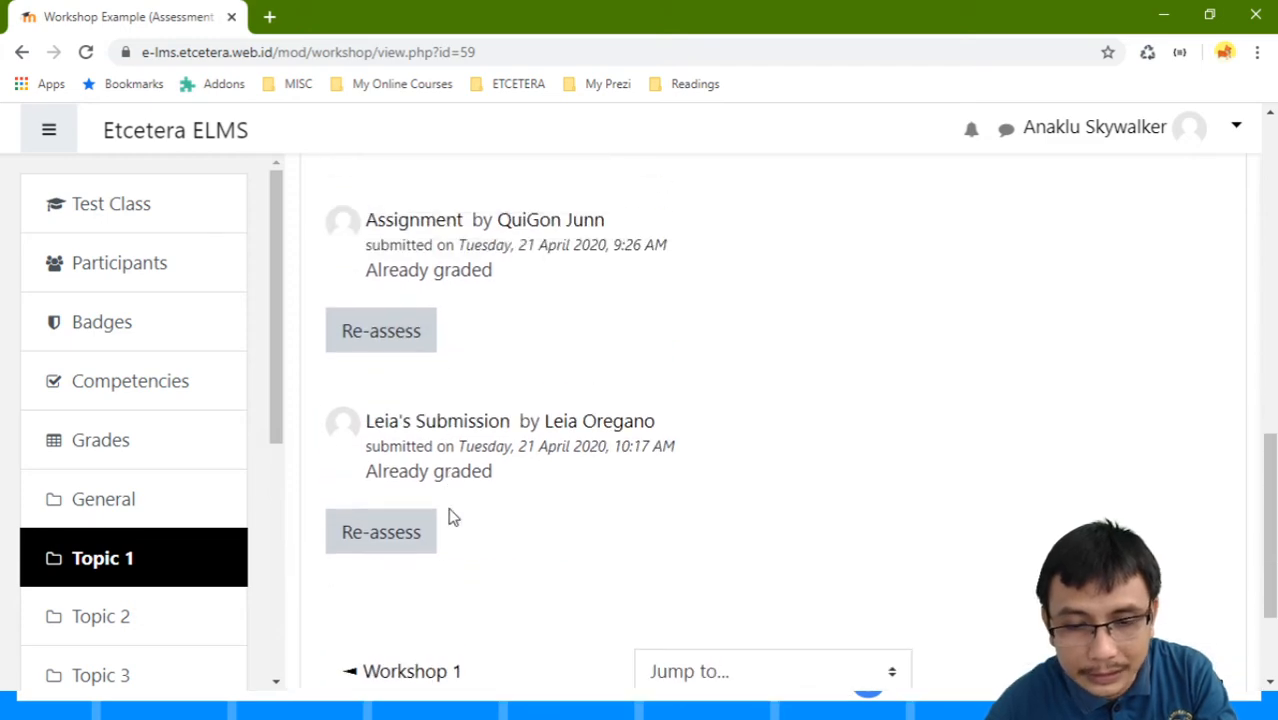
scroll(440, 460, up, 4)
scroll(480, 420, down, 1)
drag(490, 370, 362, 368)
click(700, 424)
scroll(917, 411, up, 10)
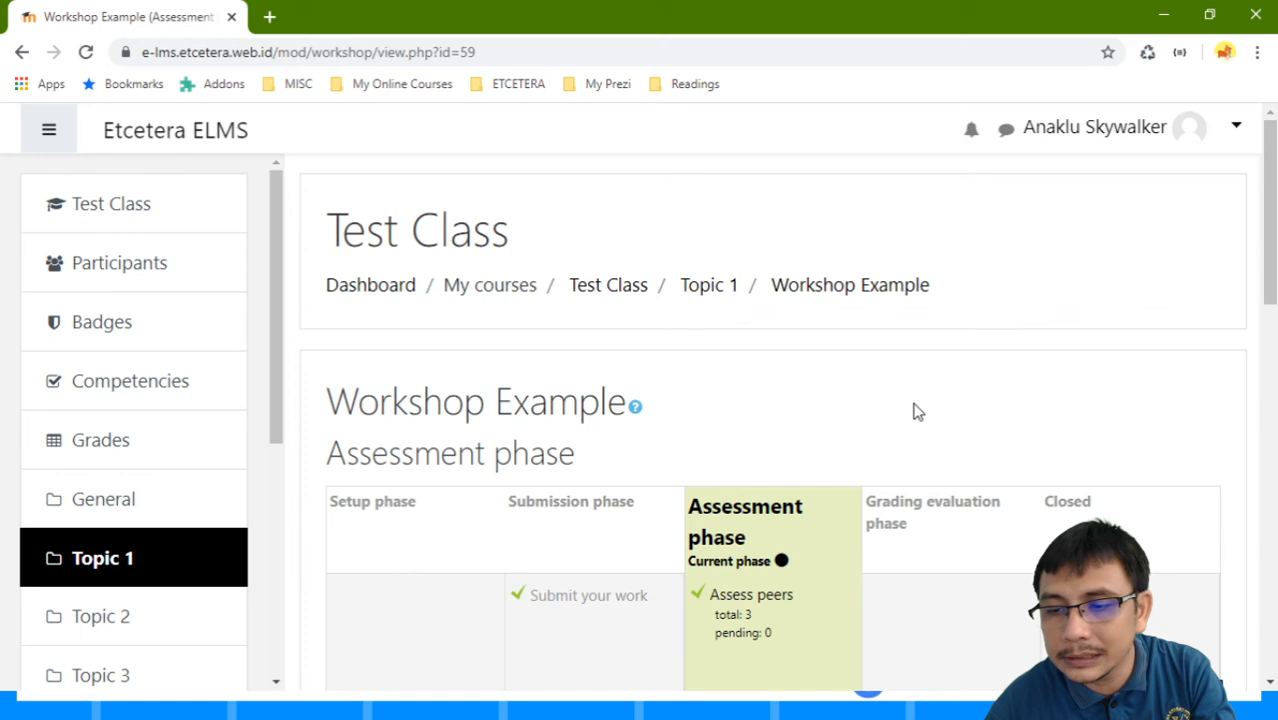
Step: Log out of the student account and log in as the teacher with the account's username and password
click(1209, 140)
click(1150, 412)
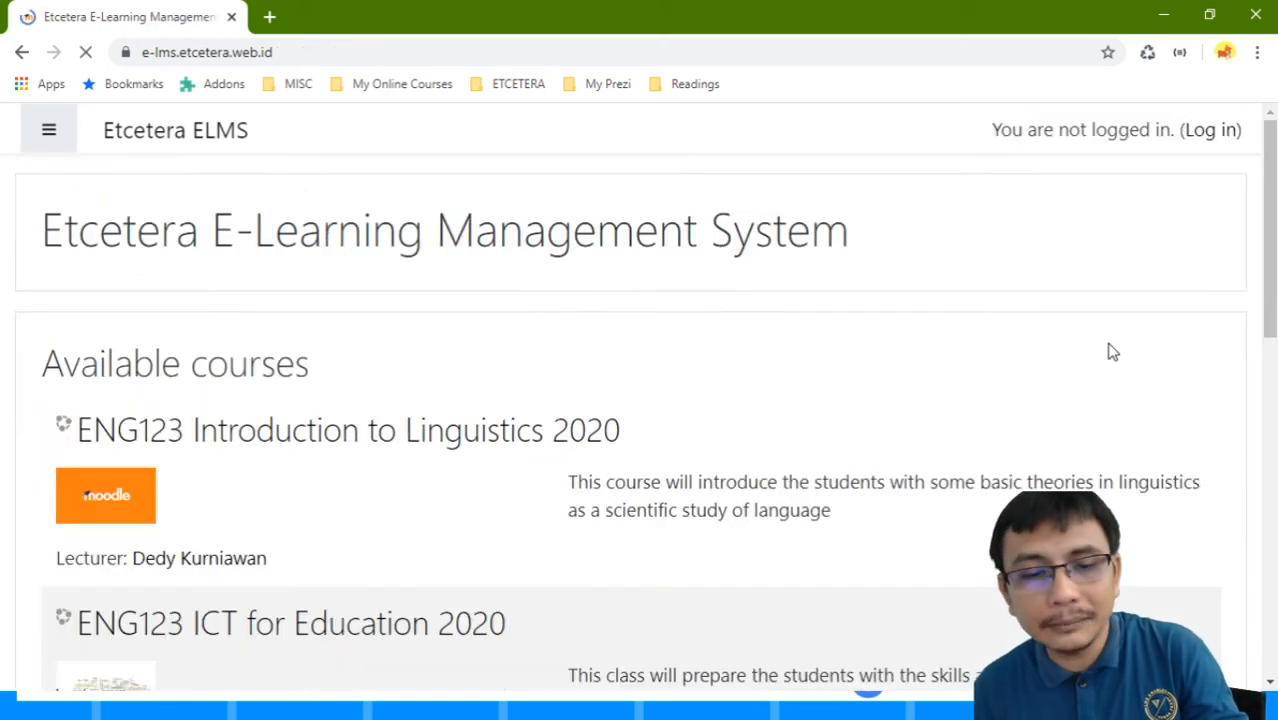
scroll(916, 348, down, 2)
scroll(1172, 116, up, 2)
click(1209, 138)
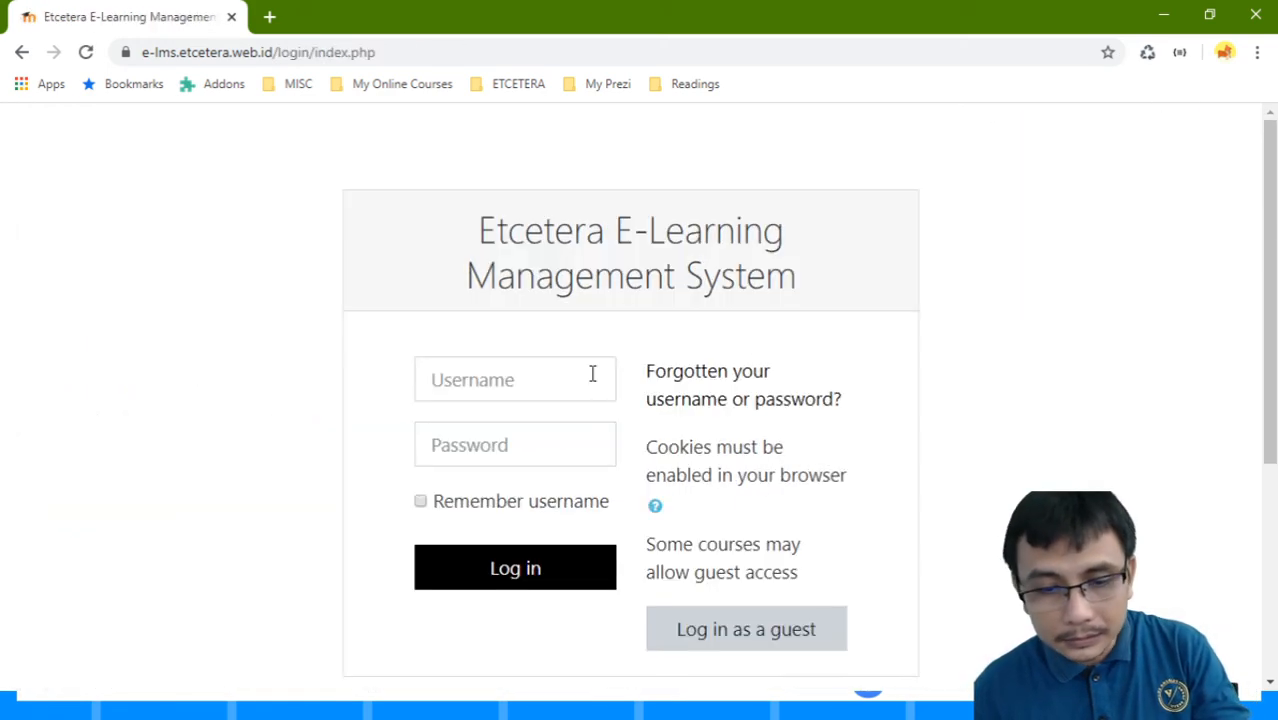
click(543, 388)
text(deku)
key(Tab)
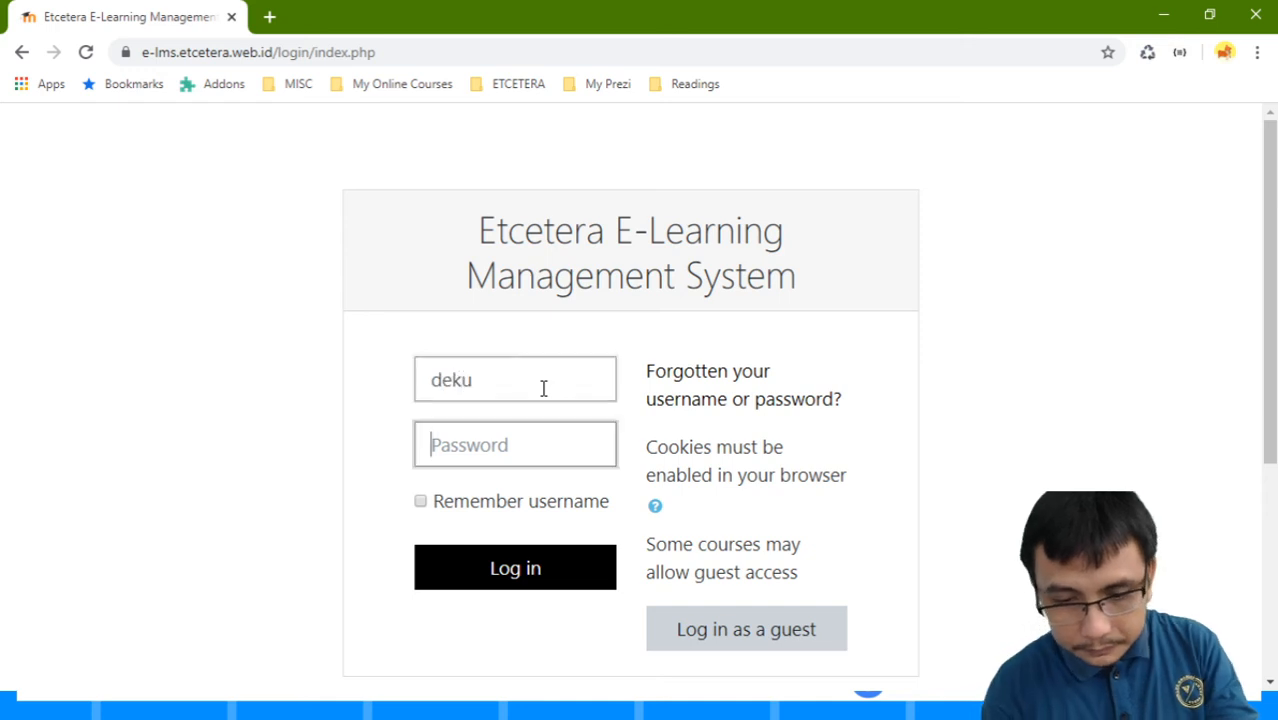
text(••••••••••)
click(525, 564)
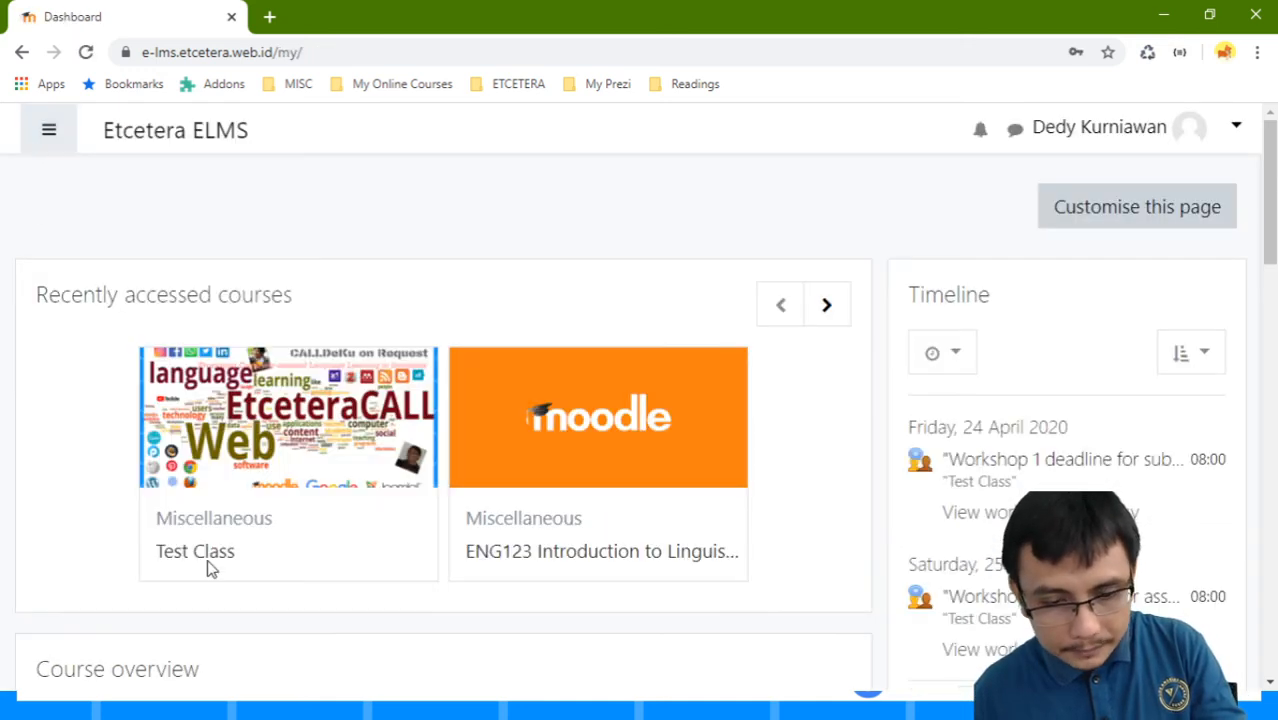
Step: Open Workshop Example under Topic 1 of the Test Class course and examine the participants' grades received and given
click(206, 556)
scroll(224, 523, down, 2)
scroll(224, 523, down, 1)
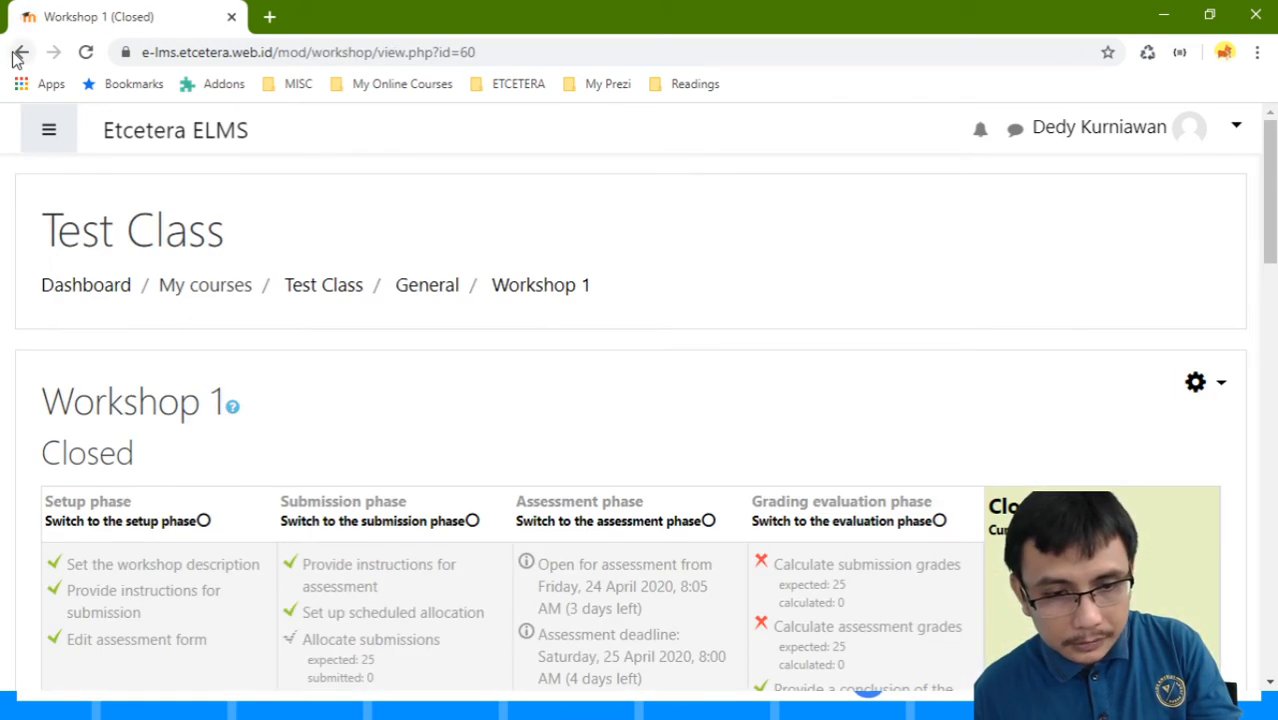
click(22, 52)
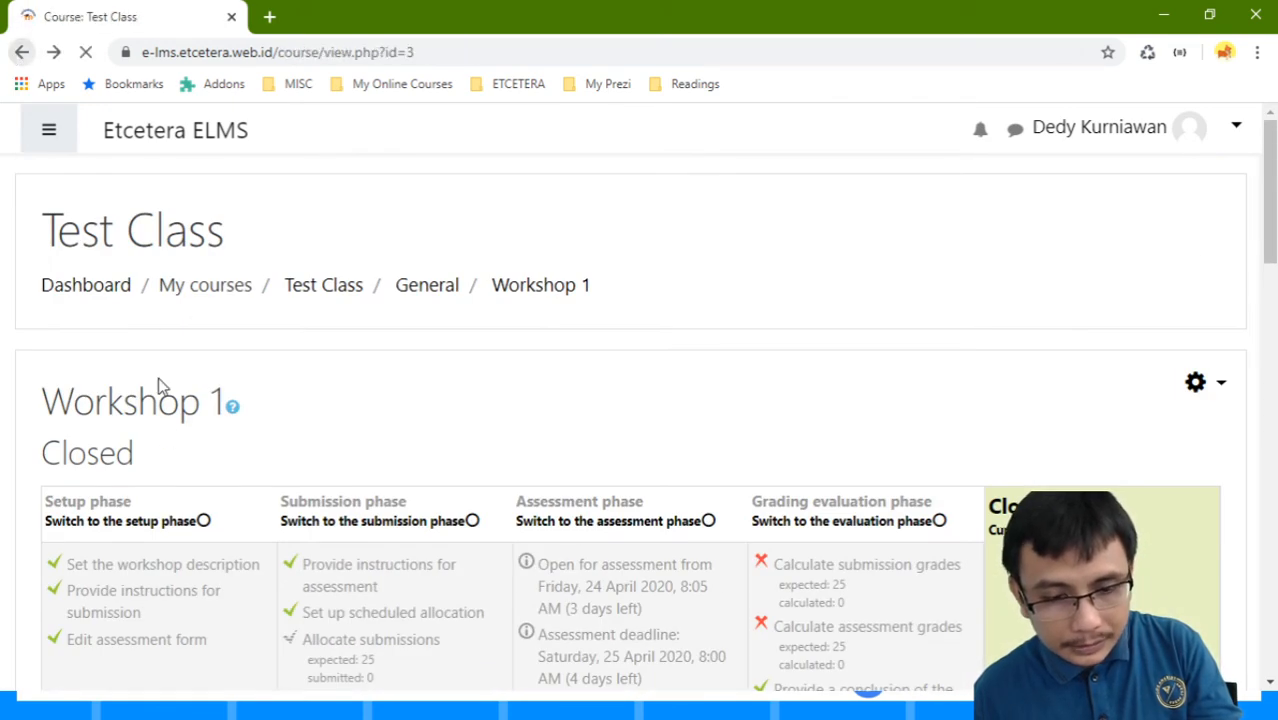
click(158, 340)
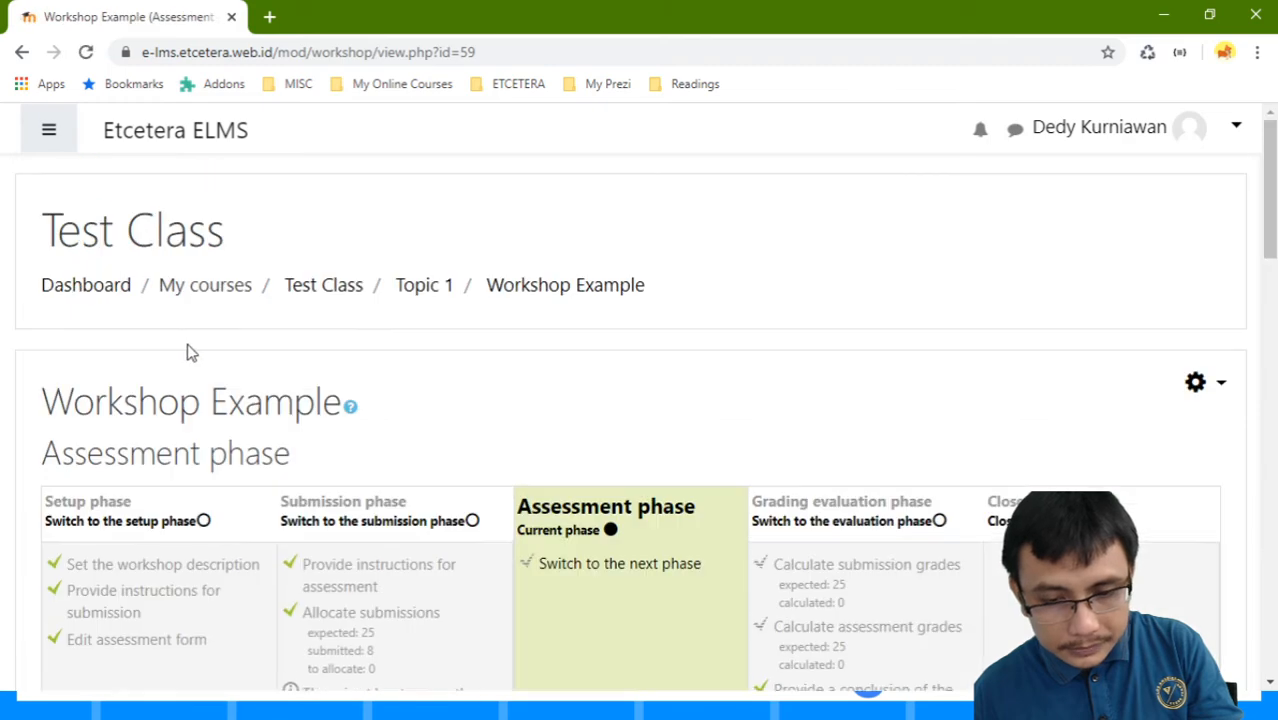
scroll(188, 345, down, 4)
scroll(448, 417, up, 2)
scroll(448, 417, down, 4)
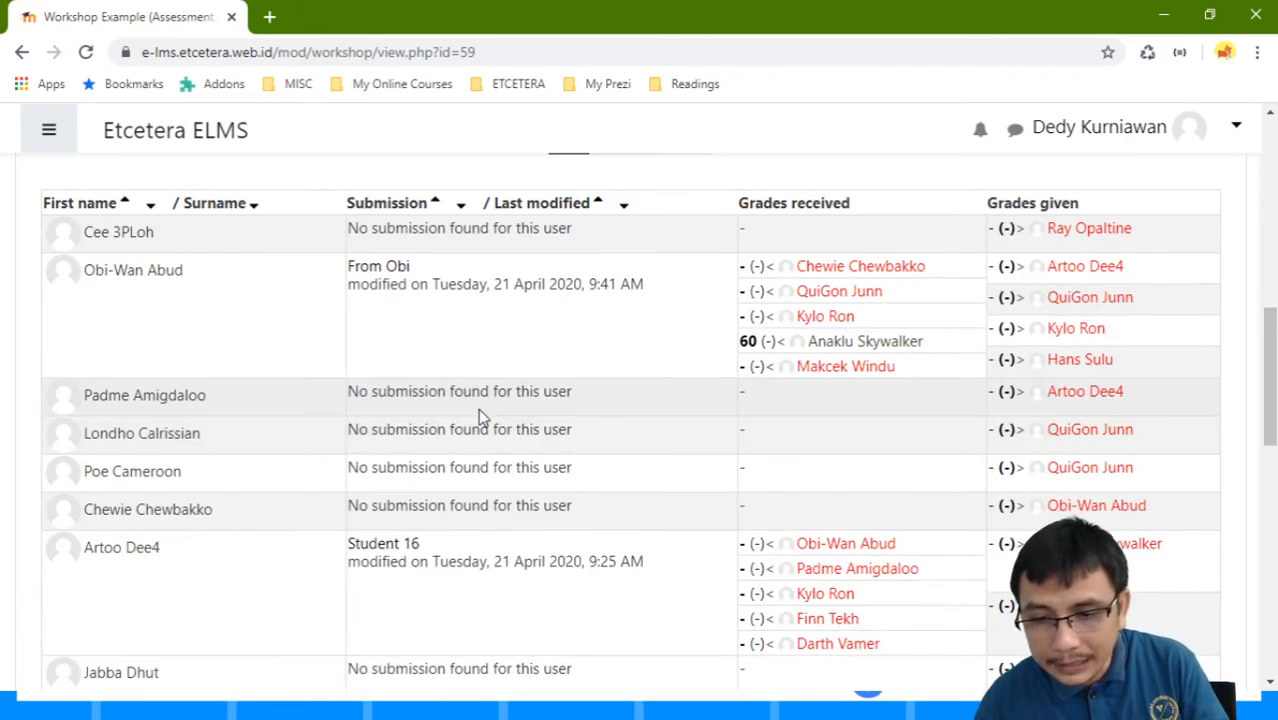
Step: Examine the grades received and given by the participants on page 1 of the workshop grades report
scroll(835, 252, down, 5)
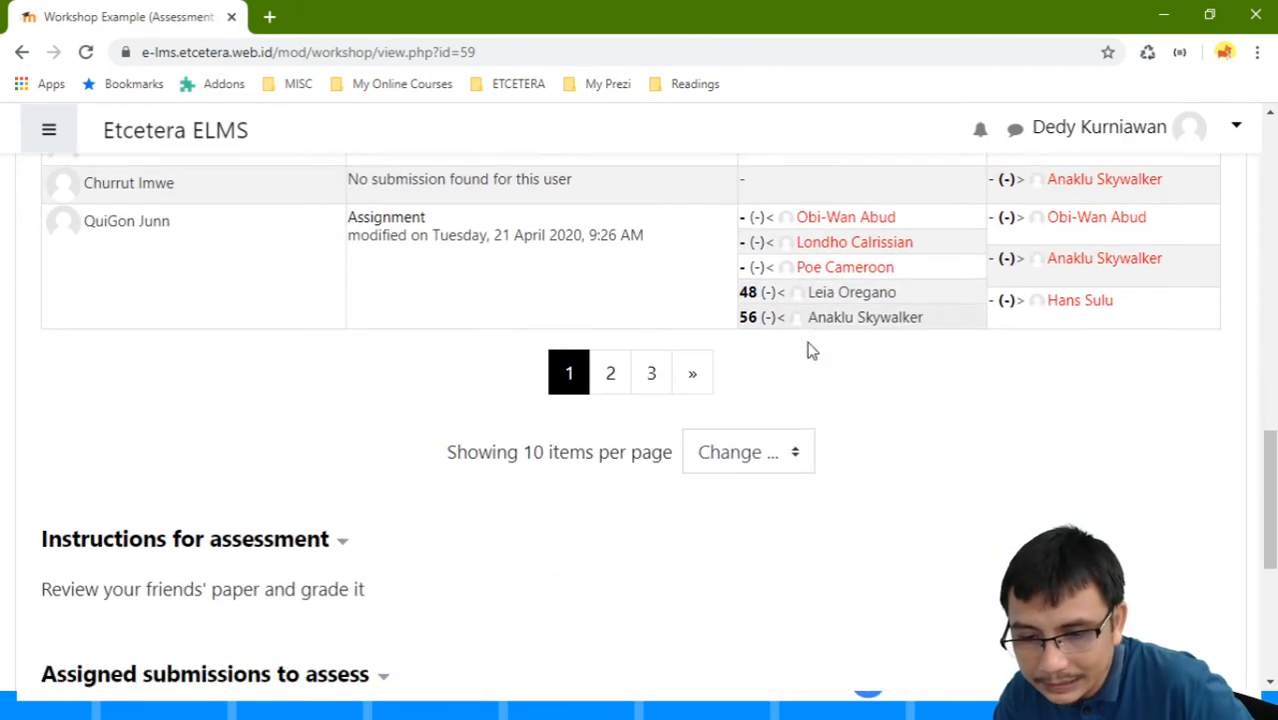
scroll(800, 335, up, 5)
scroll(750, 345, down, 5)
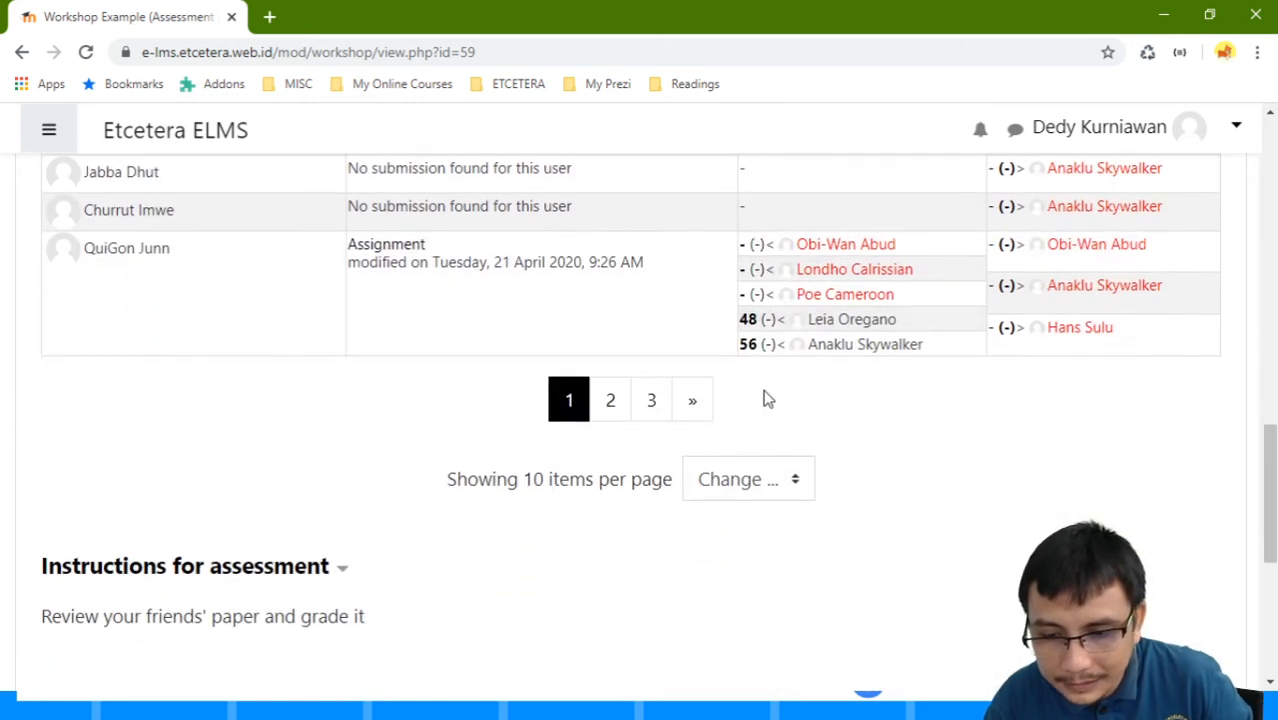
scroll(765, 300, up, 6)
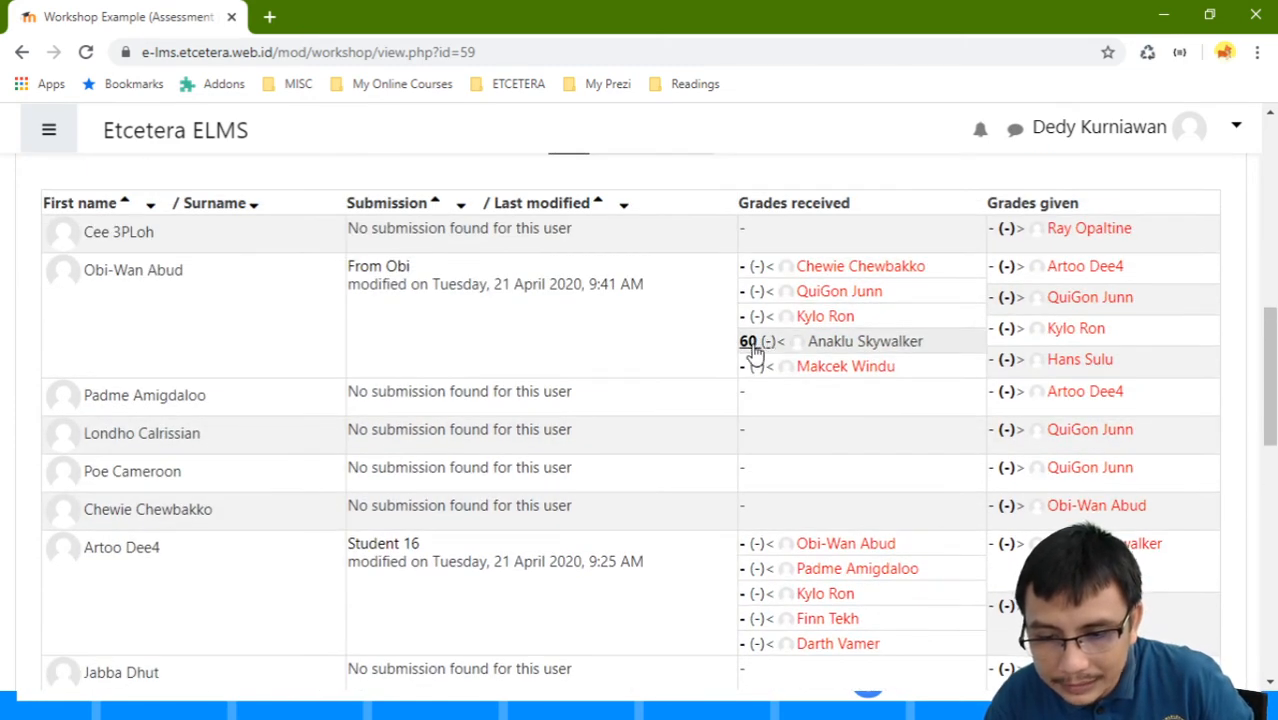
scroll(755, 352, down, 6)
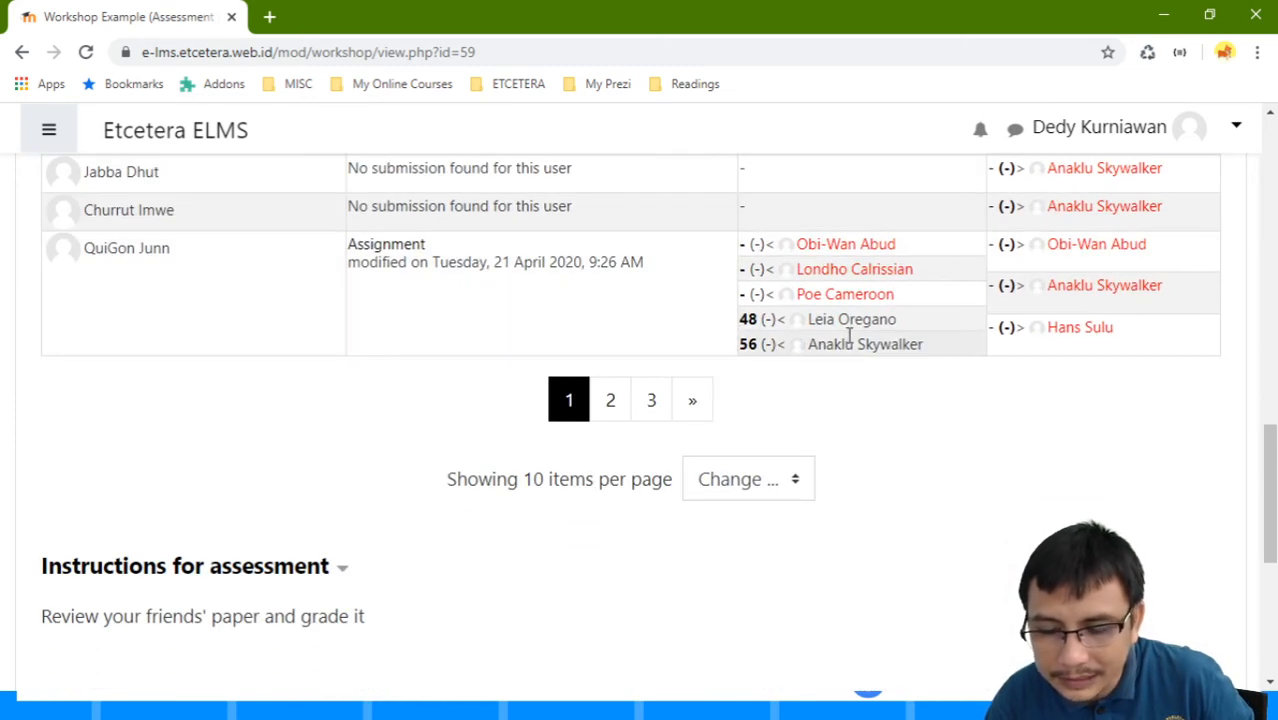
scroll(764, 285, up, 5)
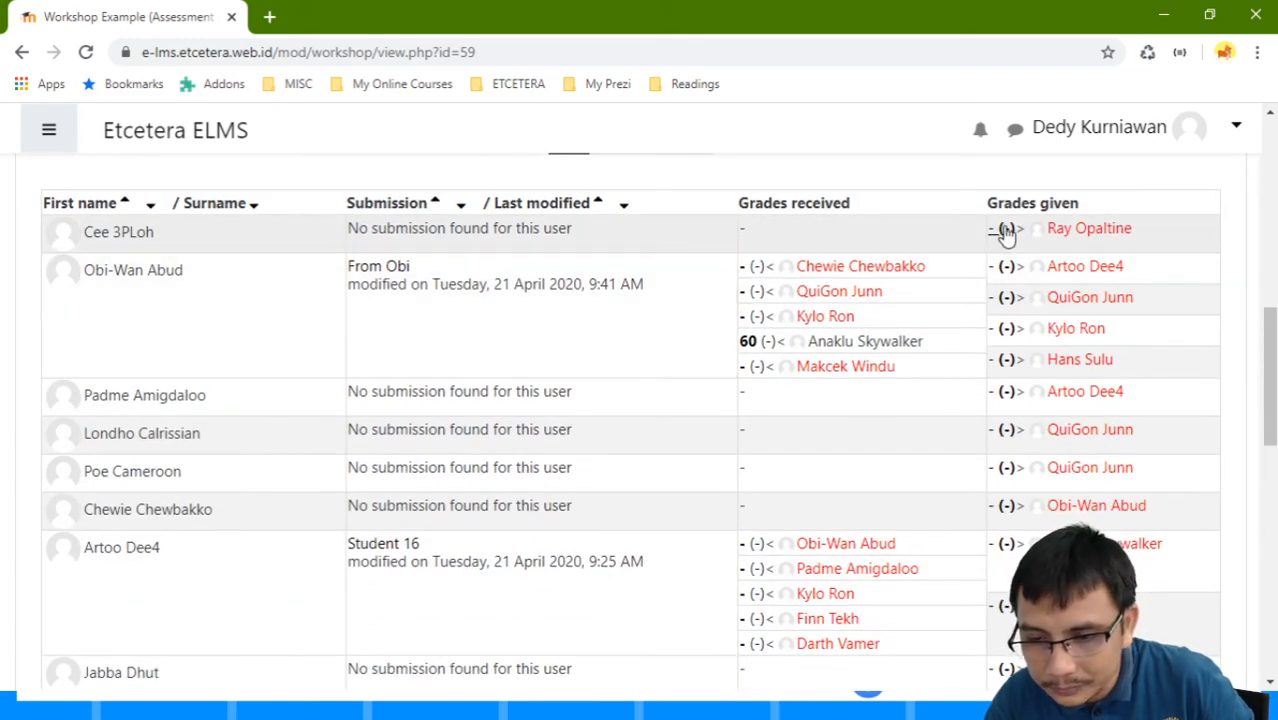
scroll(1004, 443, down, 4)
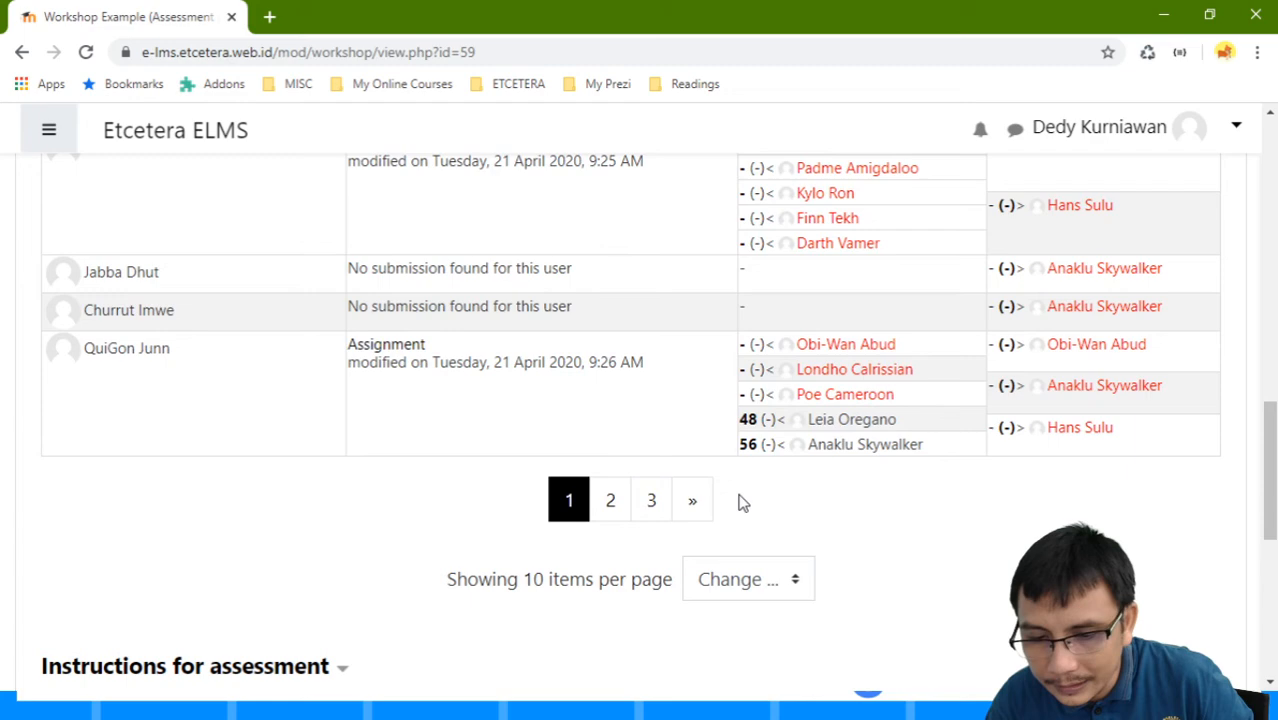
Step: Open page 3 of the workshop grades report and examine its participants' grades
click(651, 500)
scroll(976, 374, down, 8)
scroll(976, 380, down, 6)
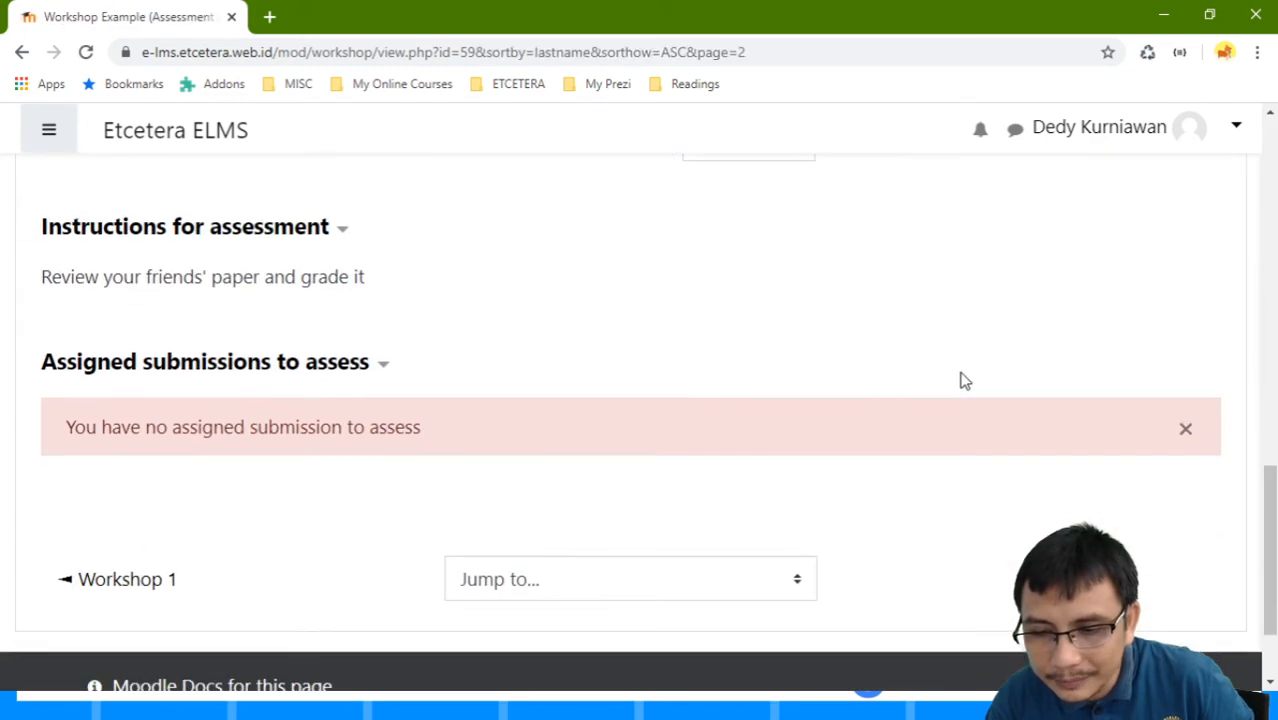
scroll(960, 380, up, 4)
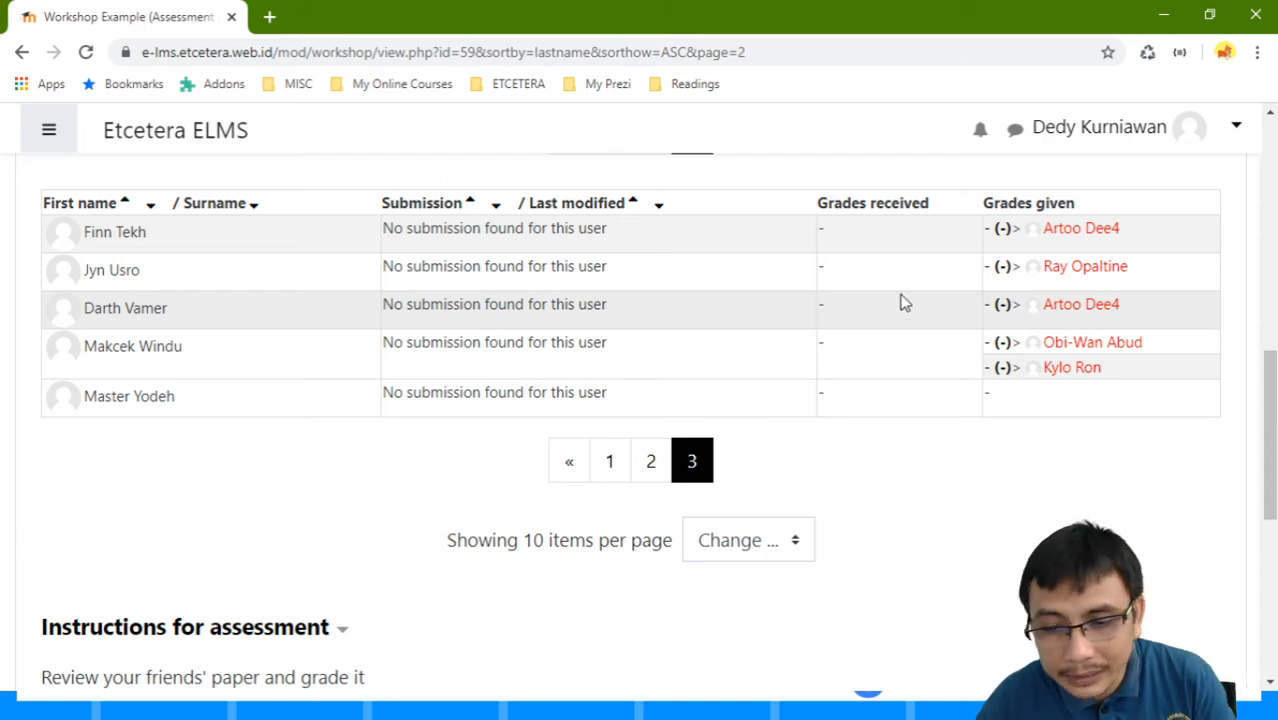
Step: Return to page 1 of the workshop grades report and review the grades given against those received
click(612, 464)
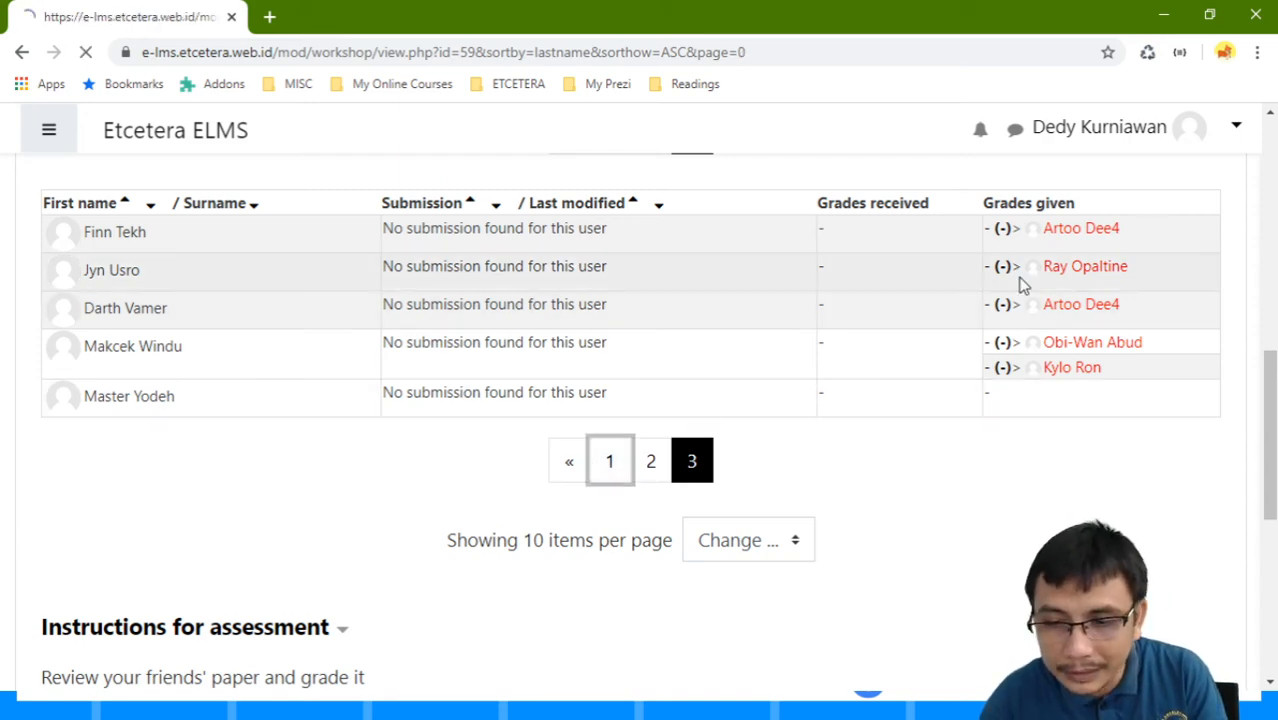
scroll(1018, 285, down, 15)
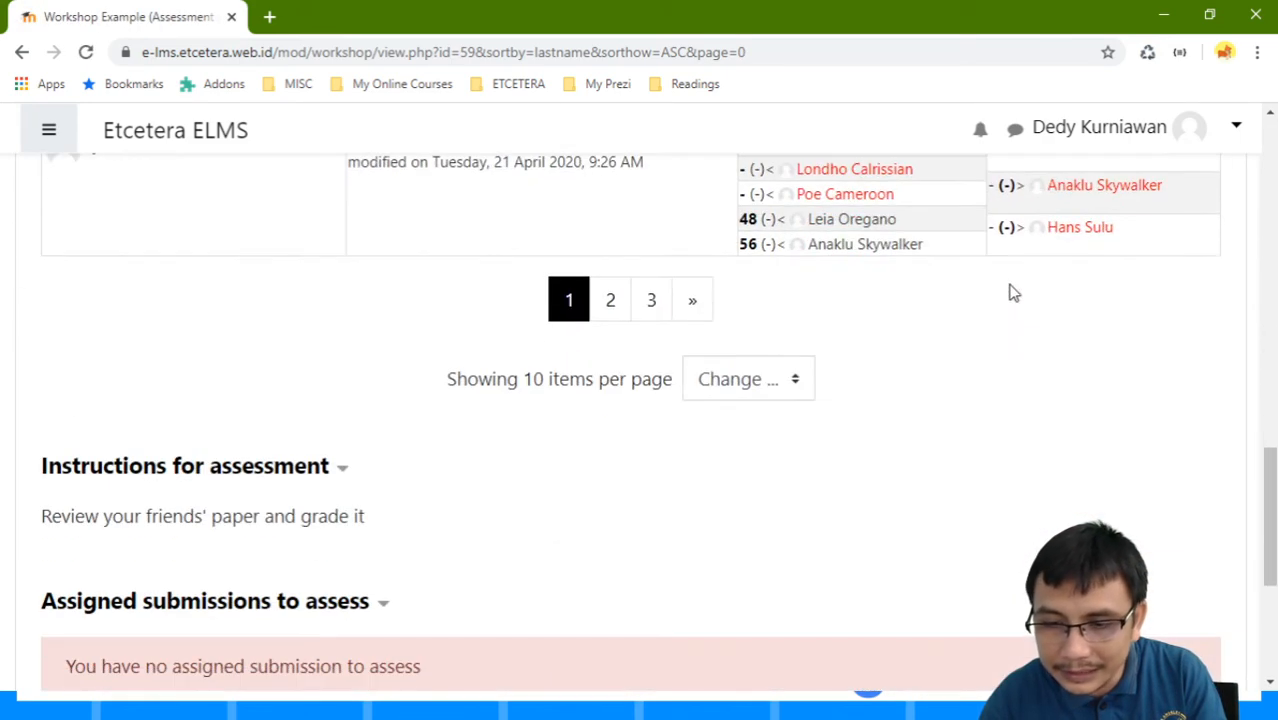
scroll(1010, 290, up, 3)
scroll(1007, 286, down, 3)
scroll(1000, 290, up, 2)
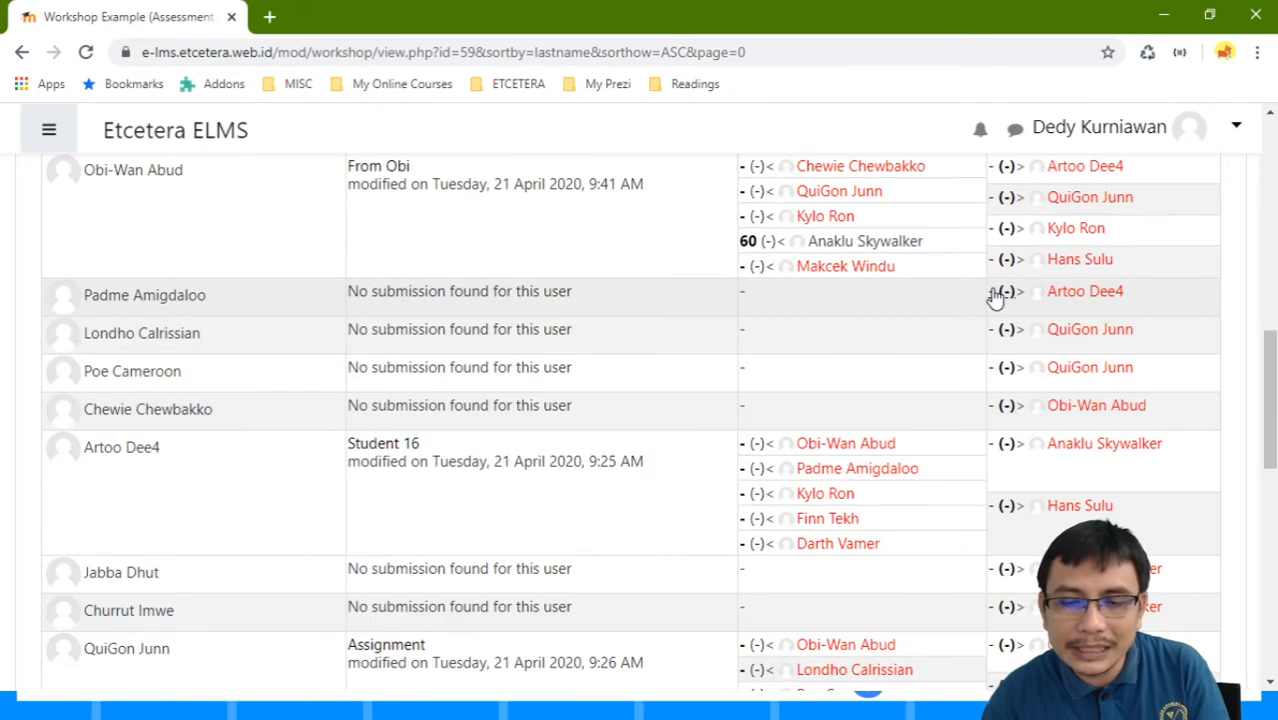
scroll(995, 298, up, 2)
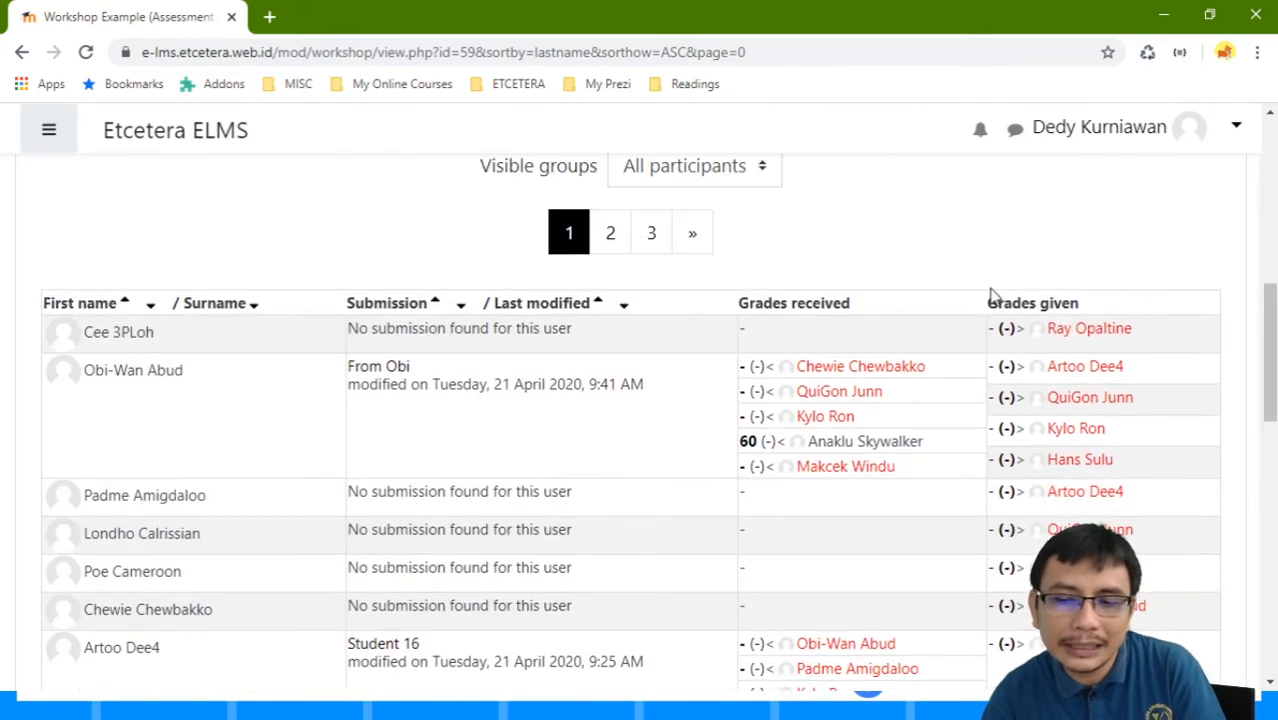
Step: Open page 2 of the workshop grades report and examine the peer grades received and given there
click(610, 233)
scroll(610, 237, down, 12)
scroll(976, 271, down, 10)
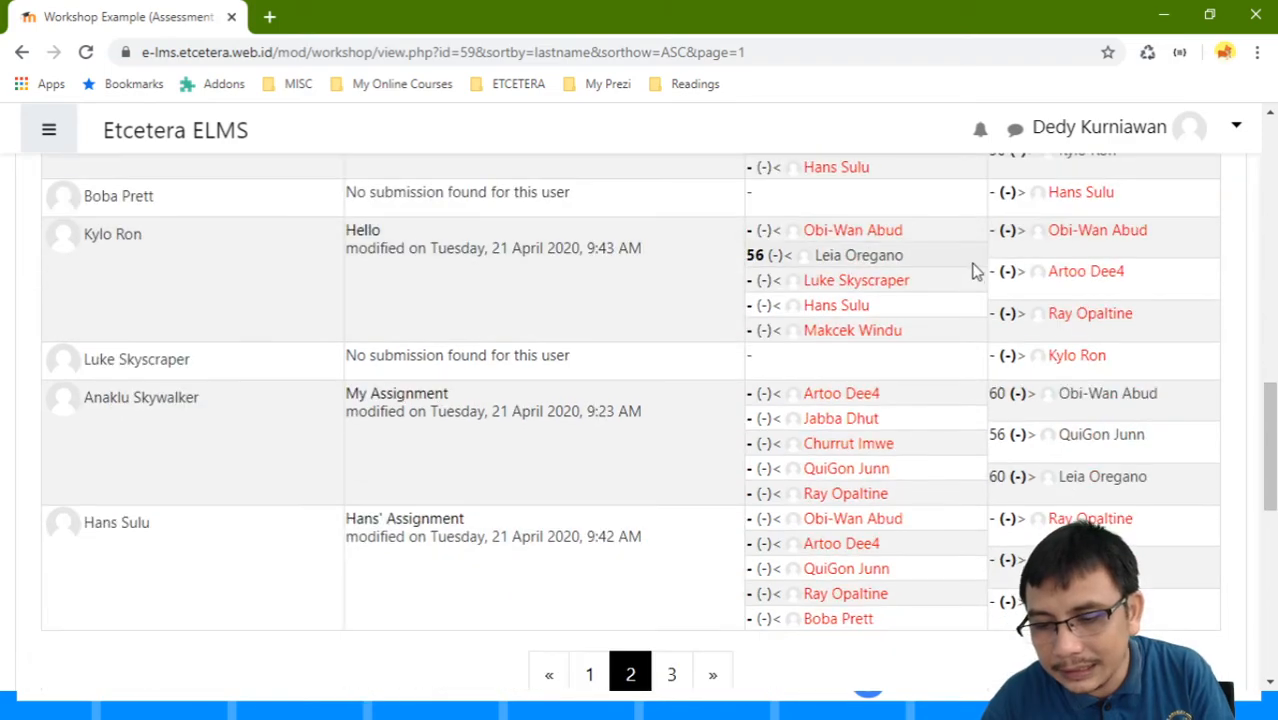
scroll(975, 272, down, 4)
scroll(973, 271, up, 8)
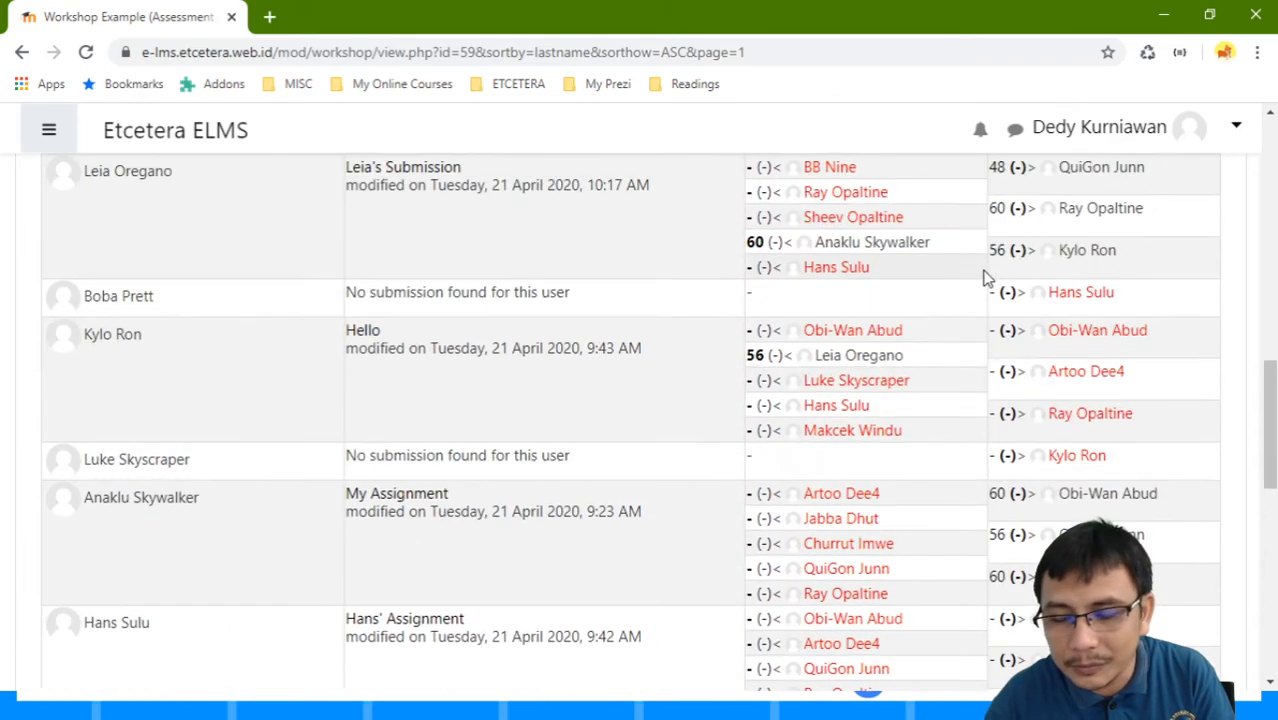
scroll(839, 316, up, 4)
scroll(839, 314, down, 3)
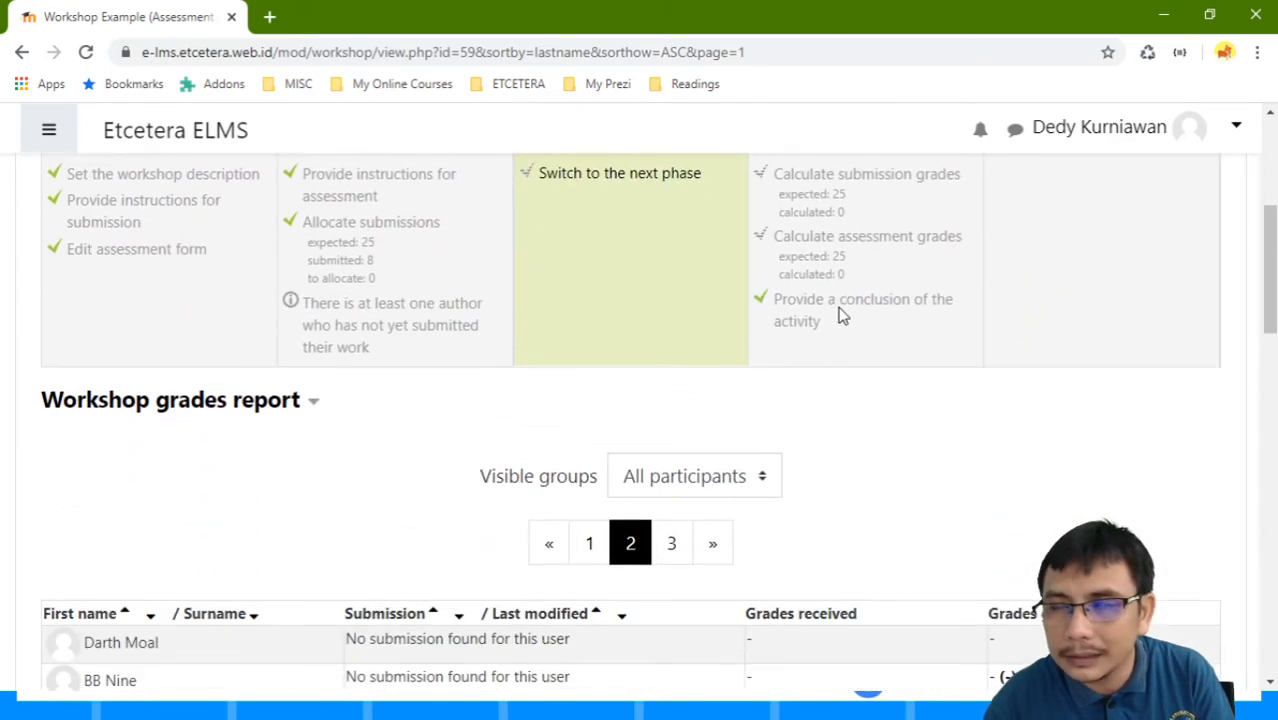
Step: Switch the workshop from the assessment phase to the grading evaluation phase and confirm the change
scroll(841, 314, up, 4)
scroll(862, 328, down, 3)
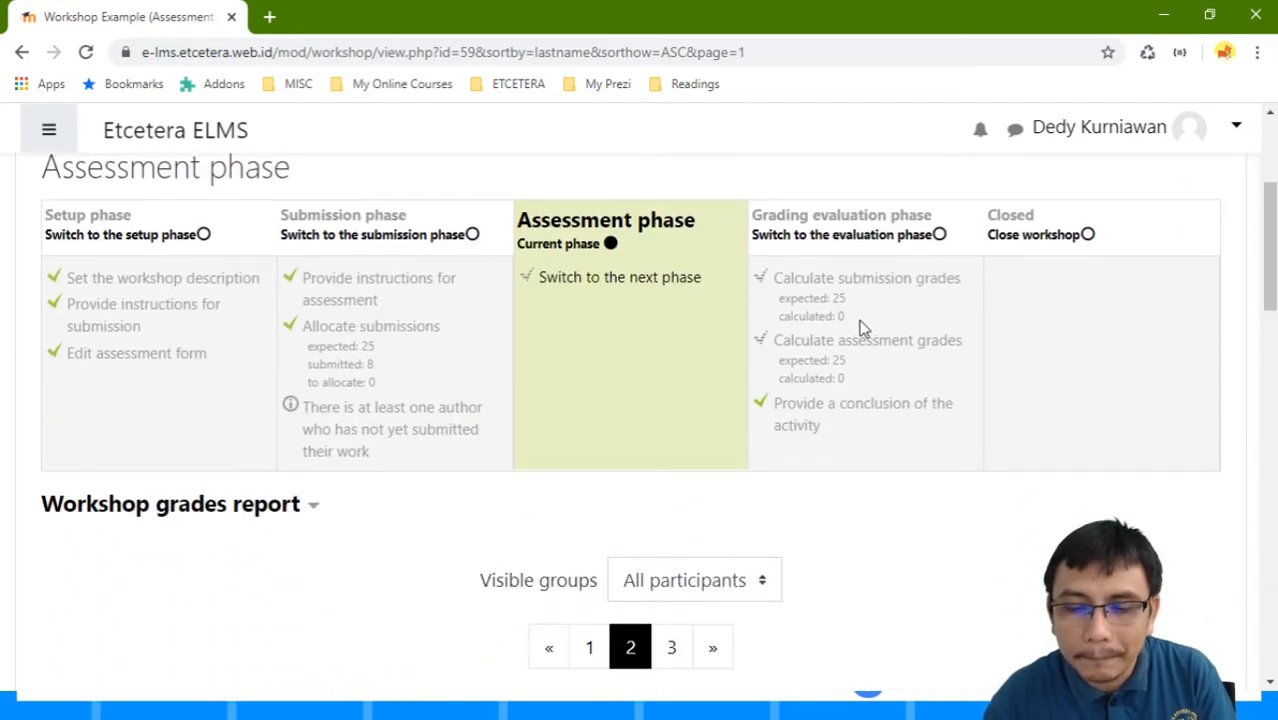
scroll(667, 250, down, 4)
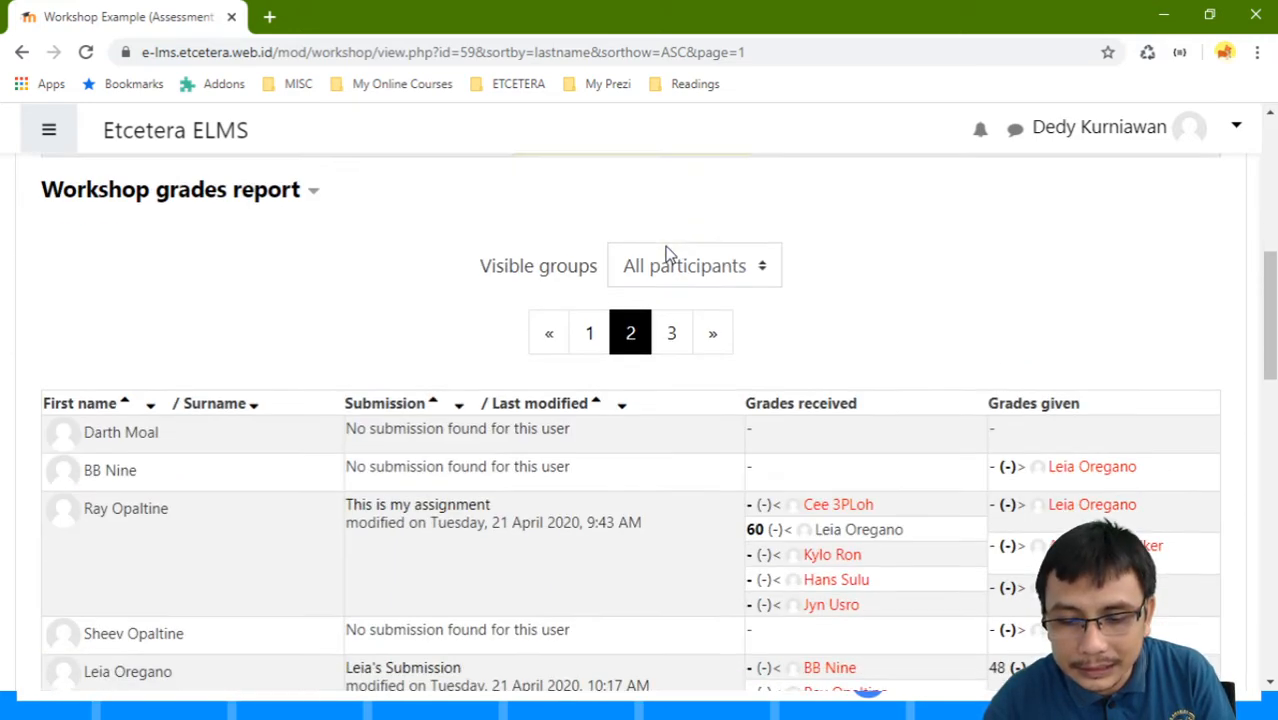
scroll(667, 251, up, 4)
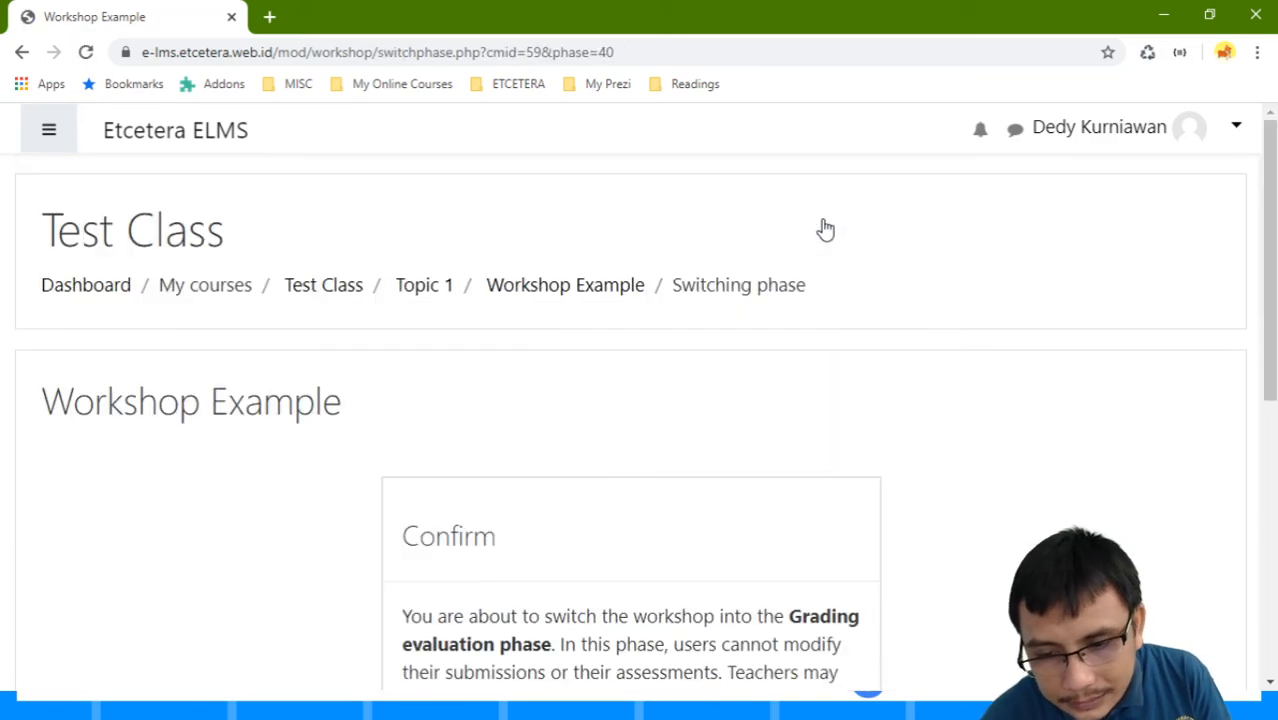
scroll(703, 307, down, 5)
click(719, 340)
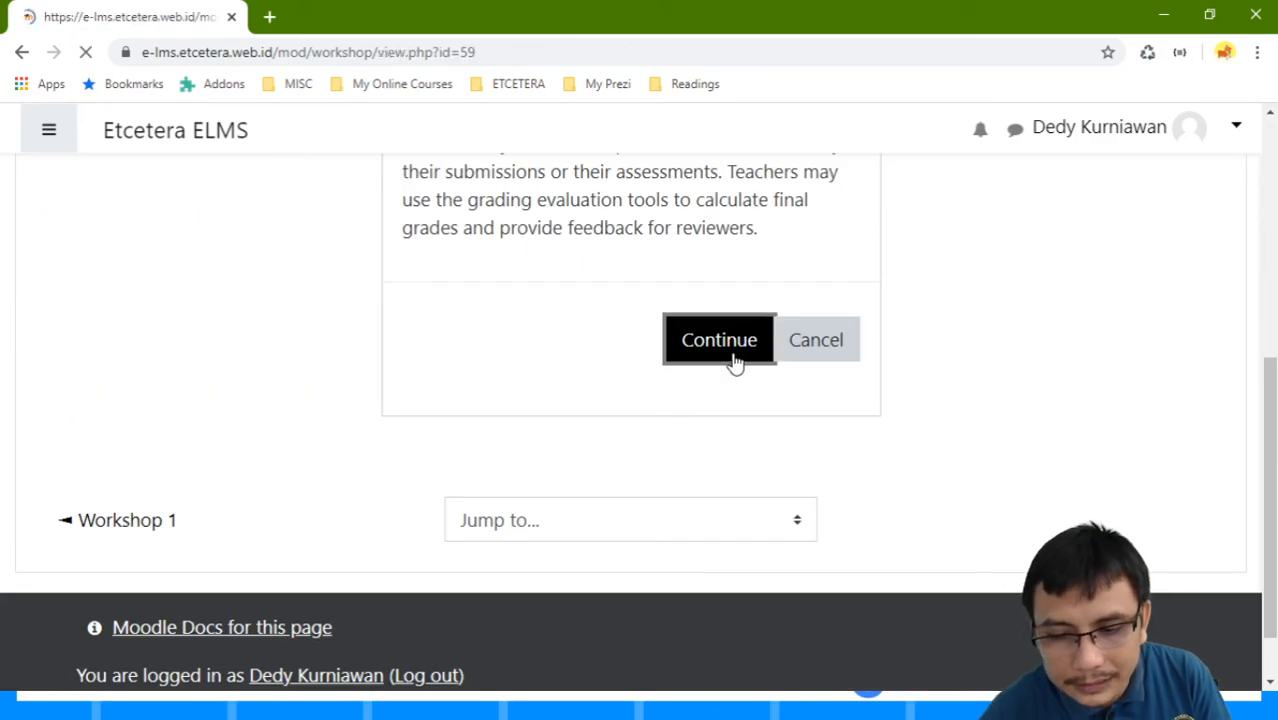
Step: Examine the grading evaluation settings and the submission and assessment grade columns of the workshop grades report
scroll(765, 280, down, 5)
scroll(714, 320, down, 9)
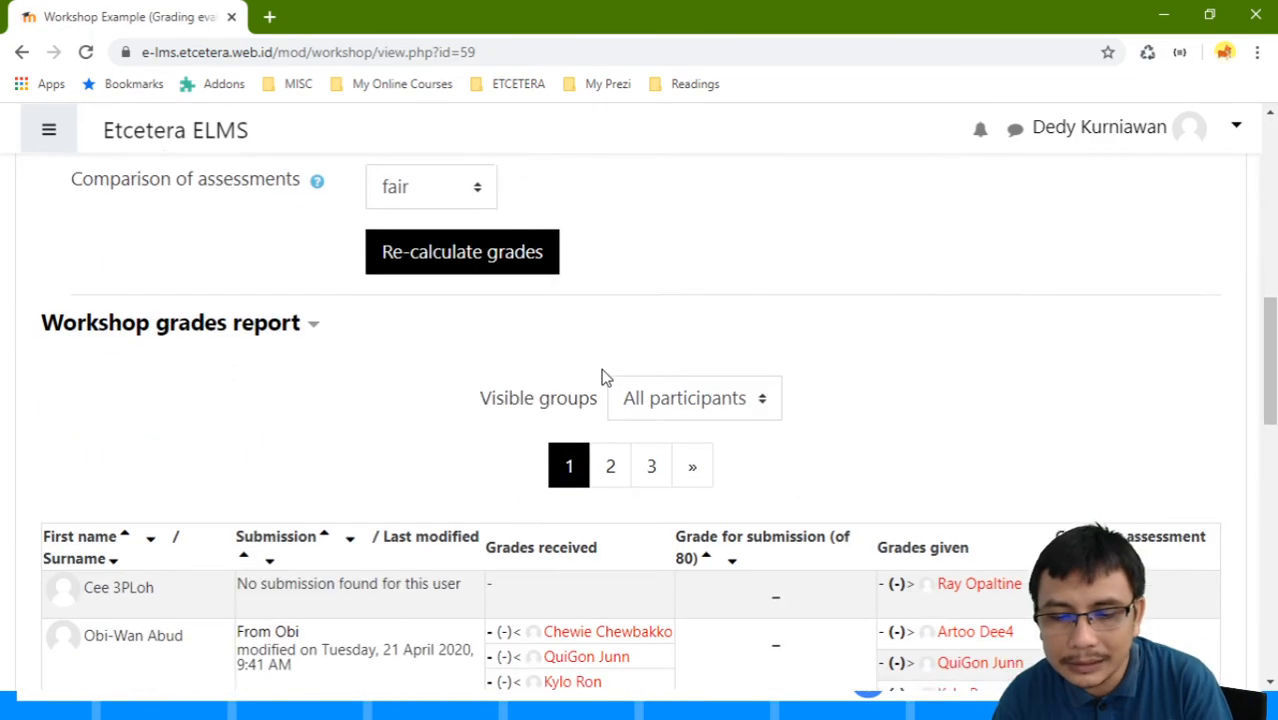
scroll(714, 320, up, 3)
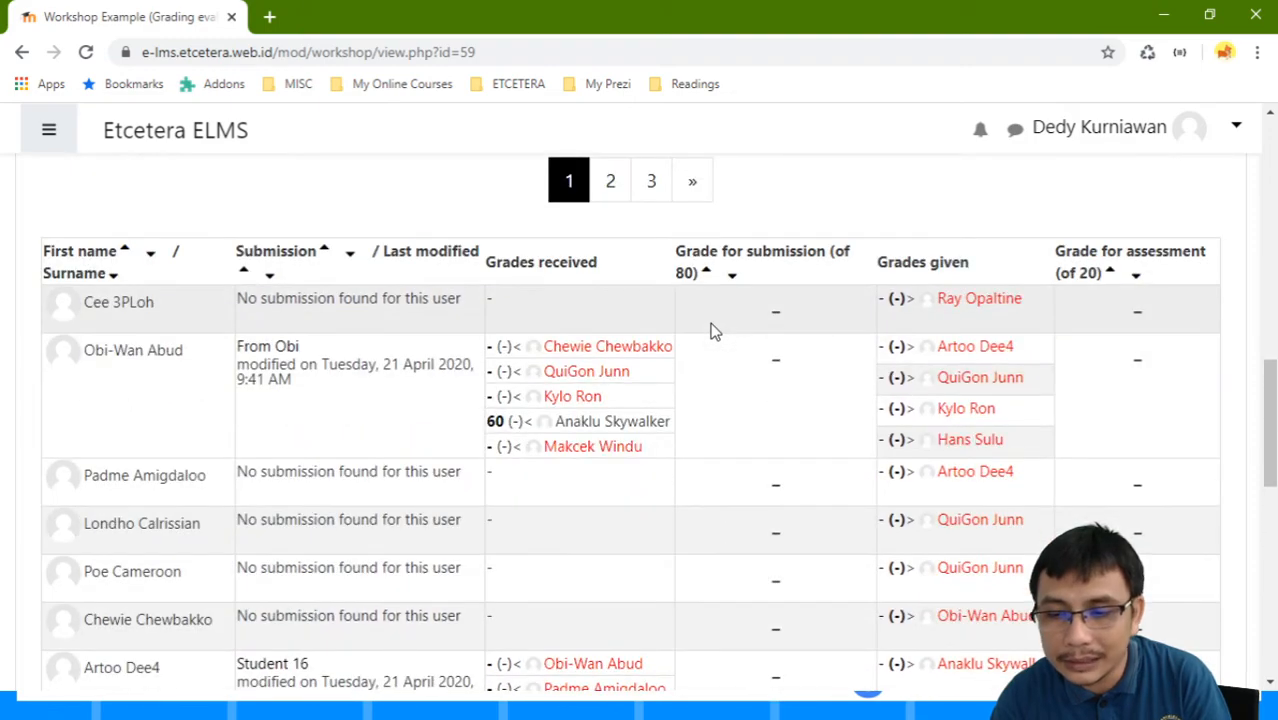
scroll(714, 330, down, 10)
scroll(716, 362, up, 15)
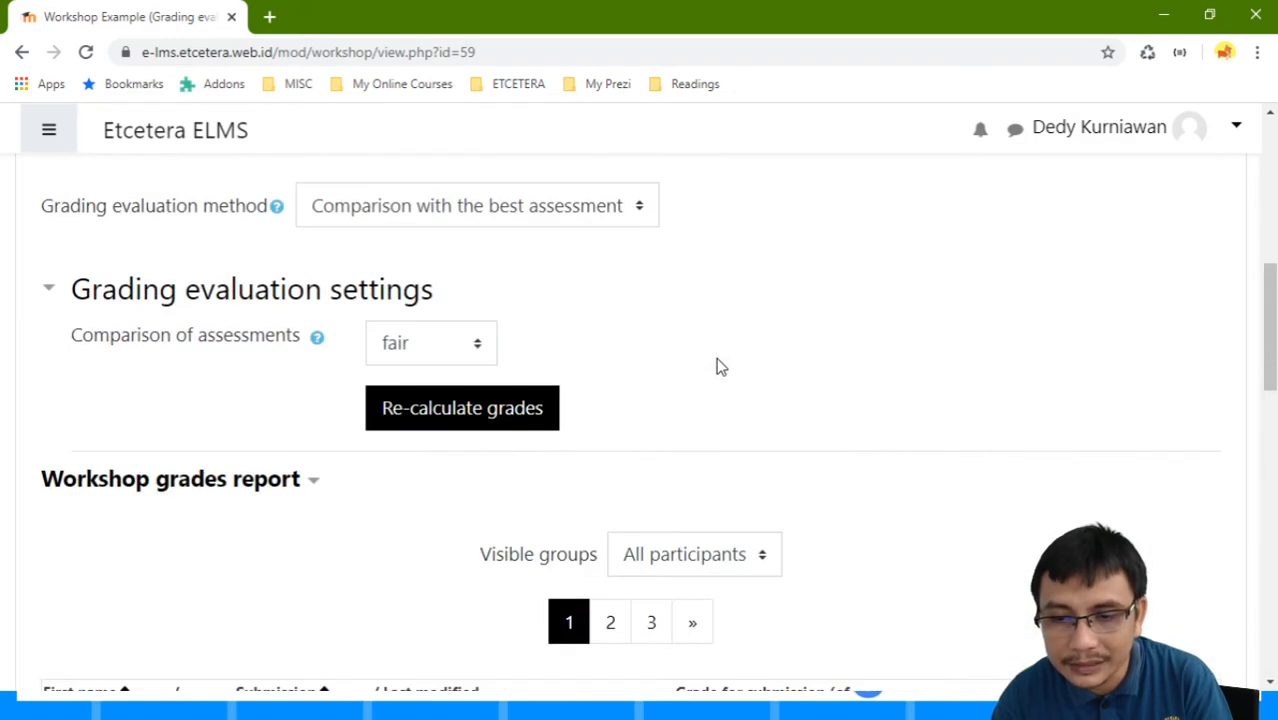
Step: Close the workshop from the phase planner and confirm the phase switch
scroll(716, 362, down, 3)
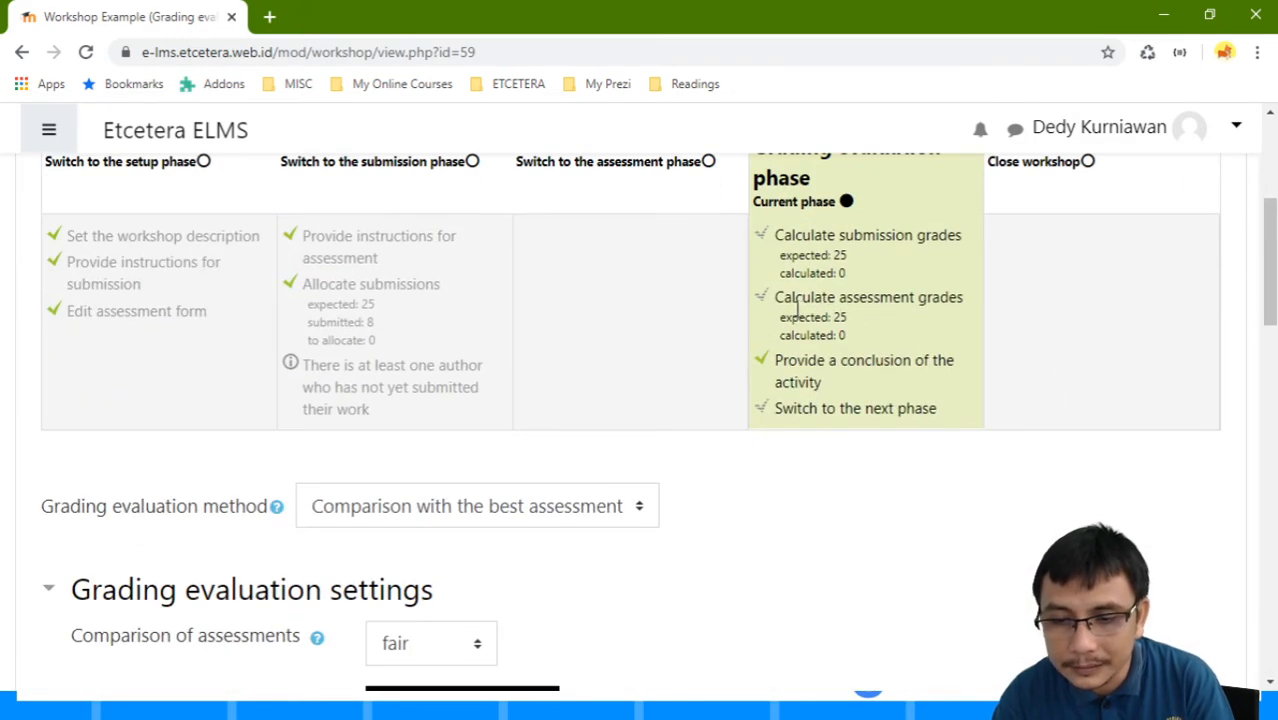
scroll(1033, 210, up, 1)
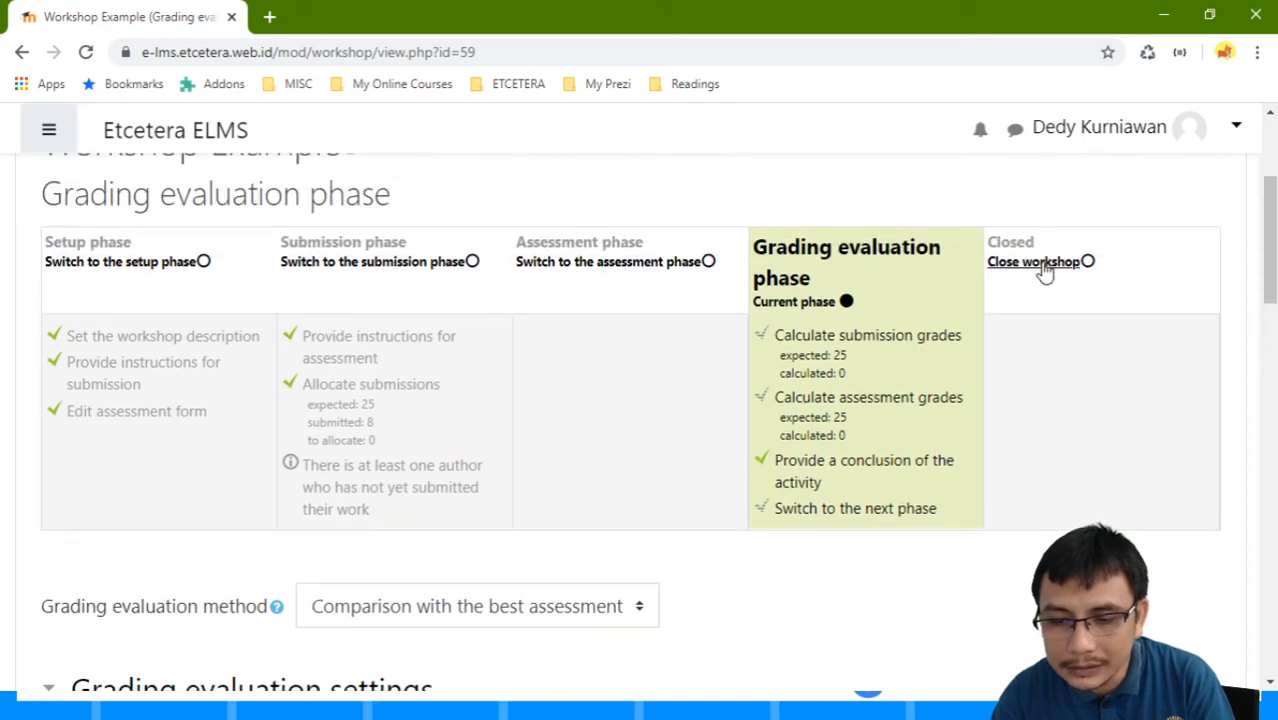
click(1036, 262)
scroll(876, 302, down, 5)
click(733, 284)
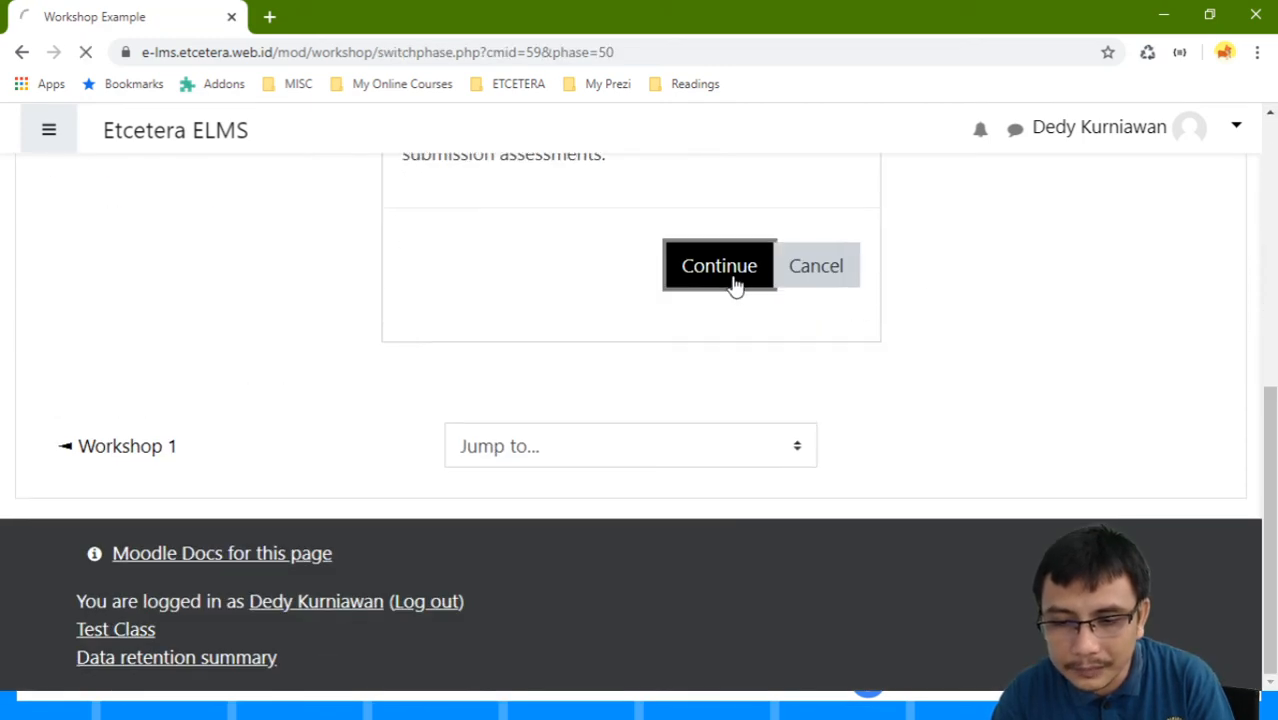
Step: Examine the submission and assessment grades on page 1 of the closed workshop's grades report
scroll(775, 272, down, 4)
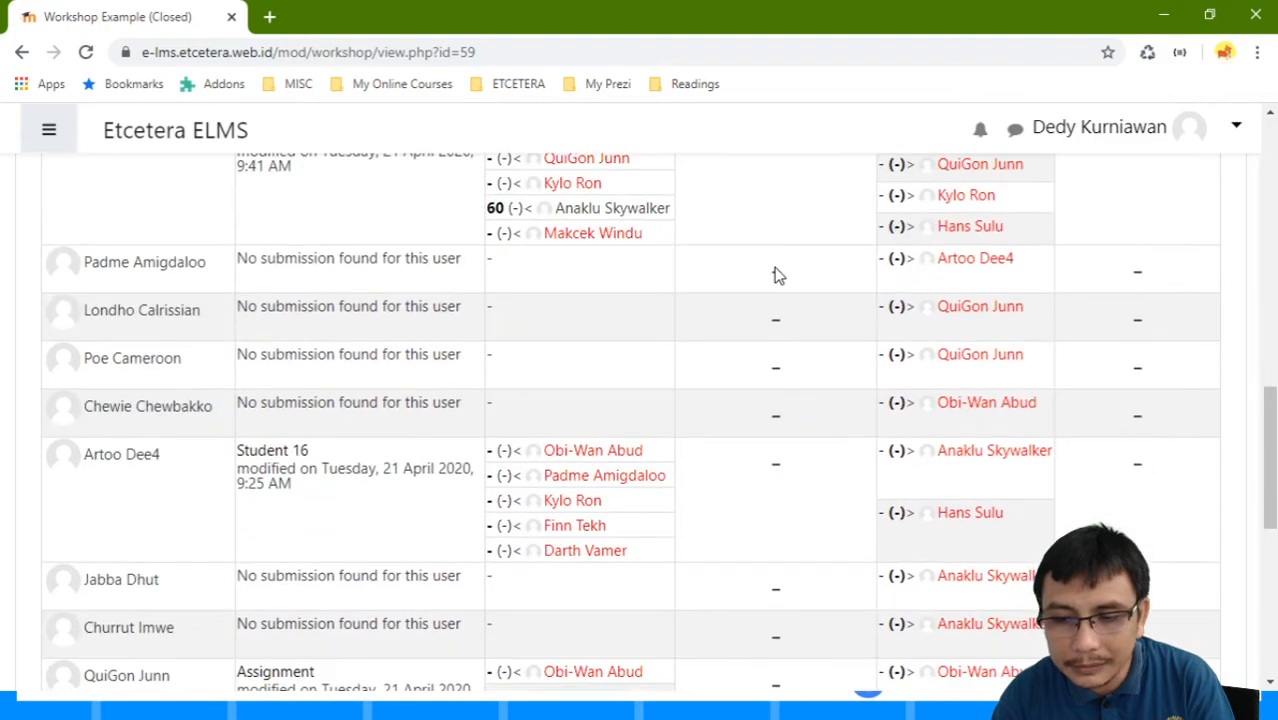
scroll(774, 267, up, 1)
scroll(795, 256, up, 1)
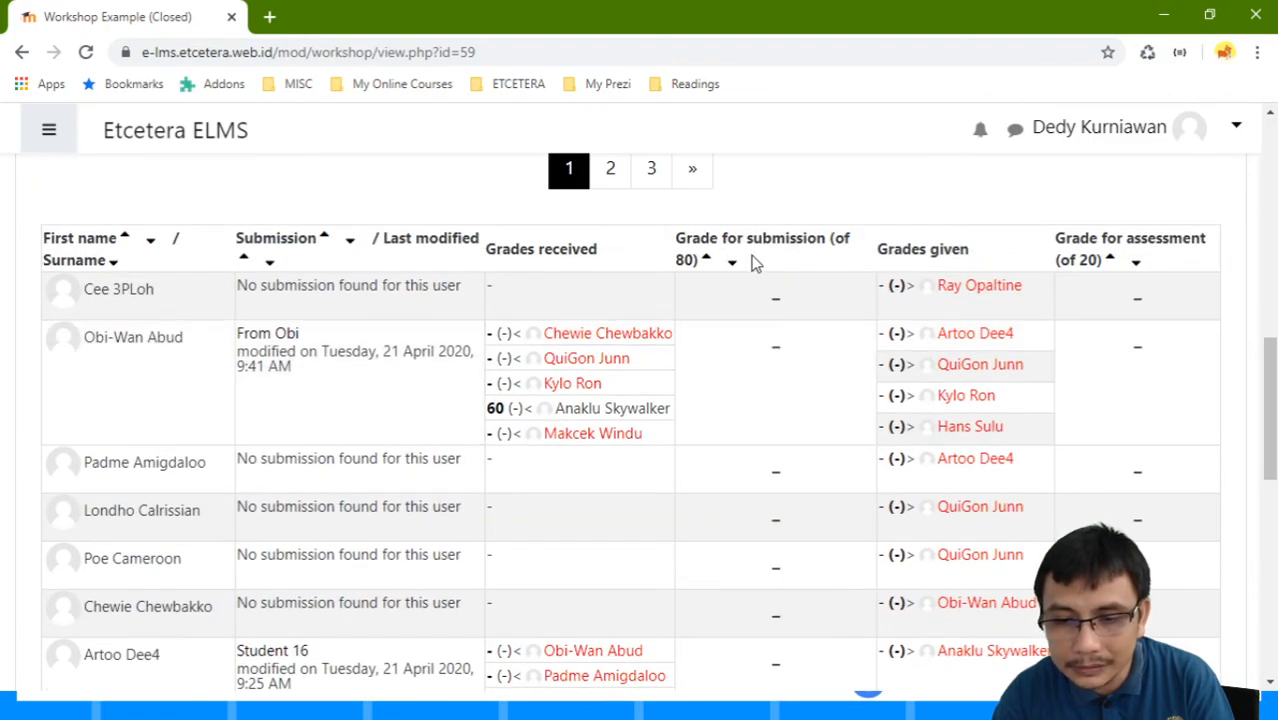
scroll(755, 262, down, 8)
scroll(750, 265, up, 11)
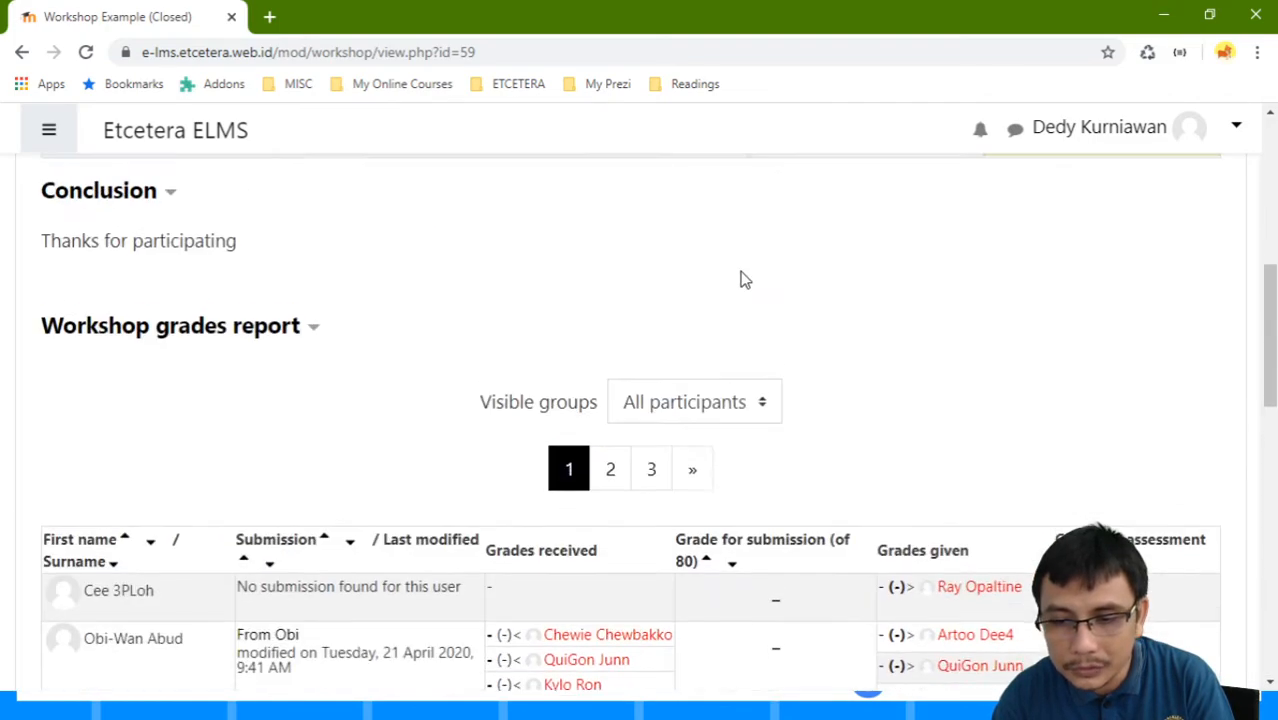
Step: Browse pages 2 and 3 of the closed workshop's grades report to check the participants' grades
scroll(745, 280, down, 8)
click(610, 625)
scroll(730, 443, down, 5)
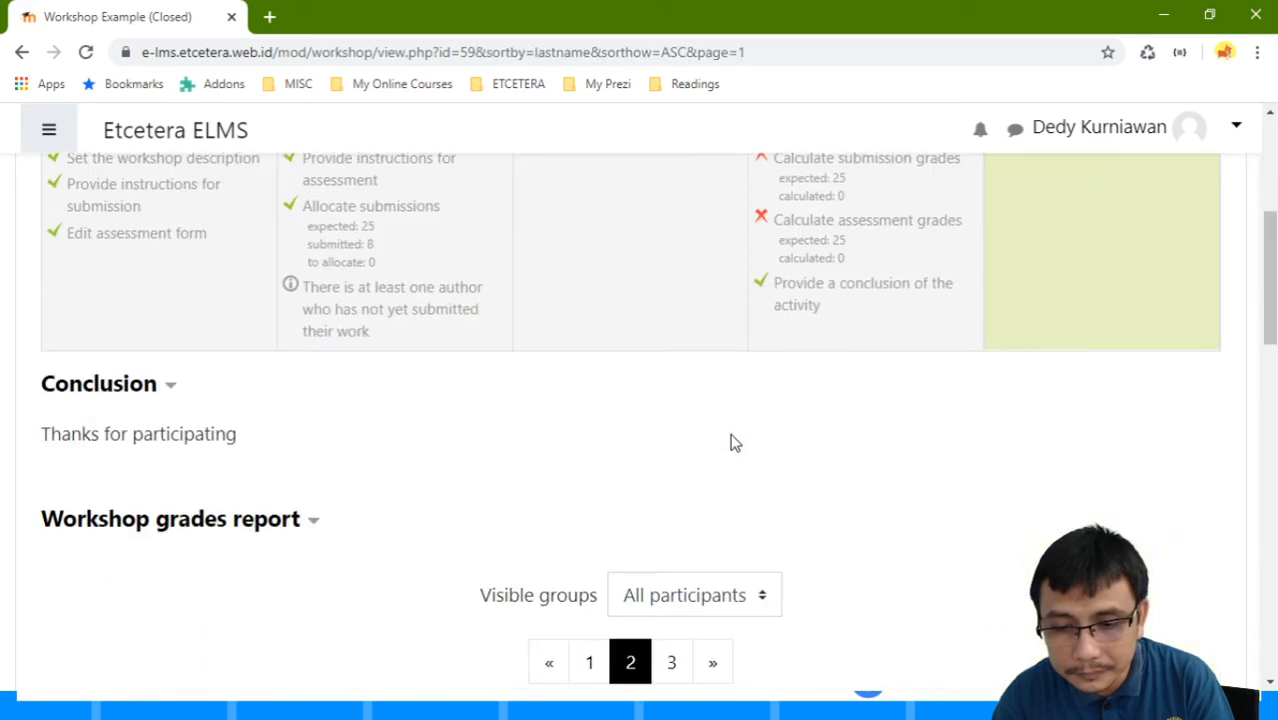
scroll(730, 443, down, 1)
click(680, 568)
scroll(774, 473, down, 2)
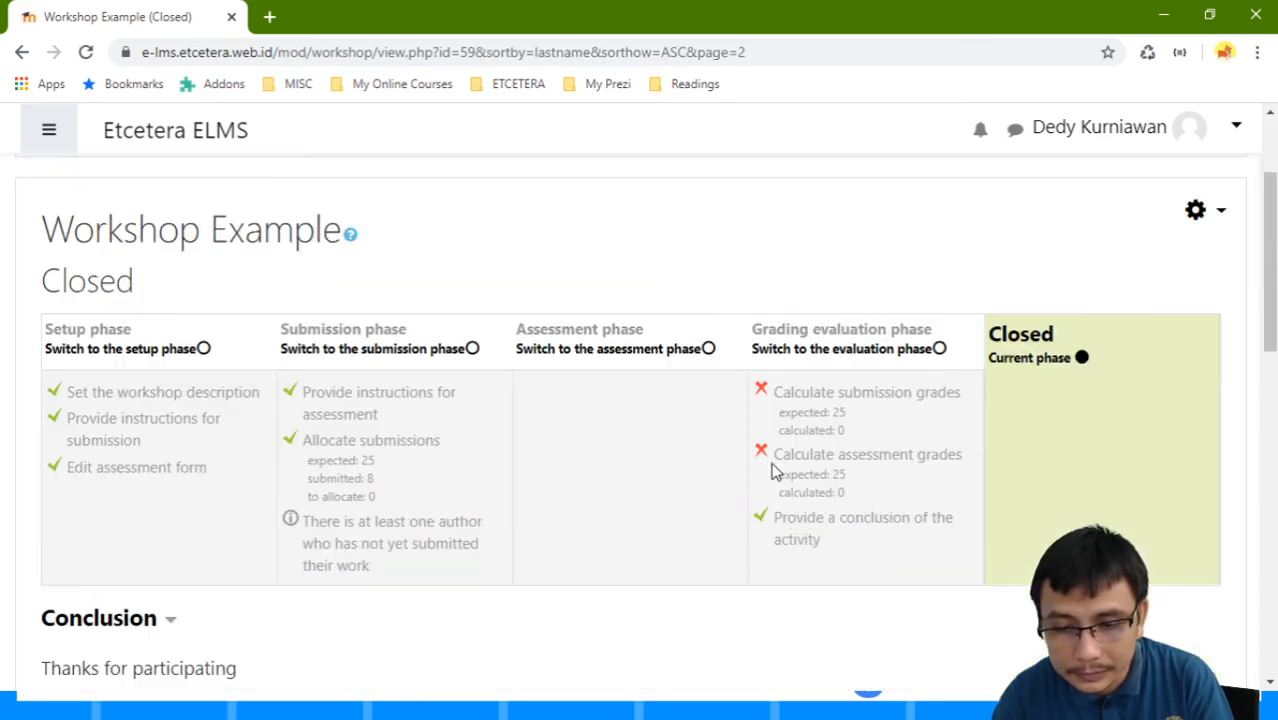
scroll(772, 473, down, 10)
scroll(759, 465, up, 6)
scroll(710, 434, down, 3)
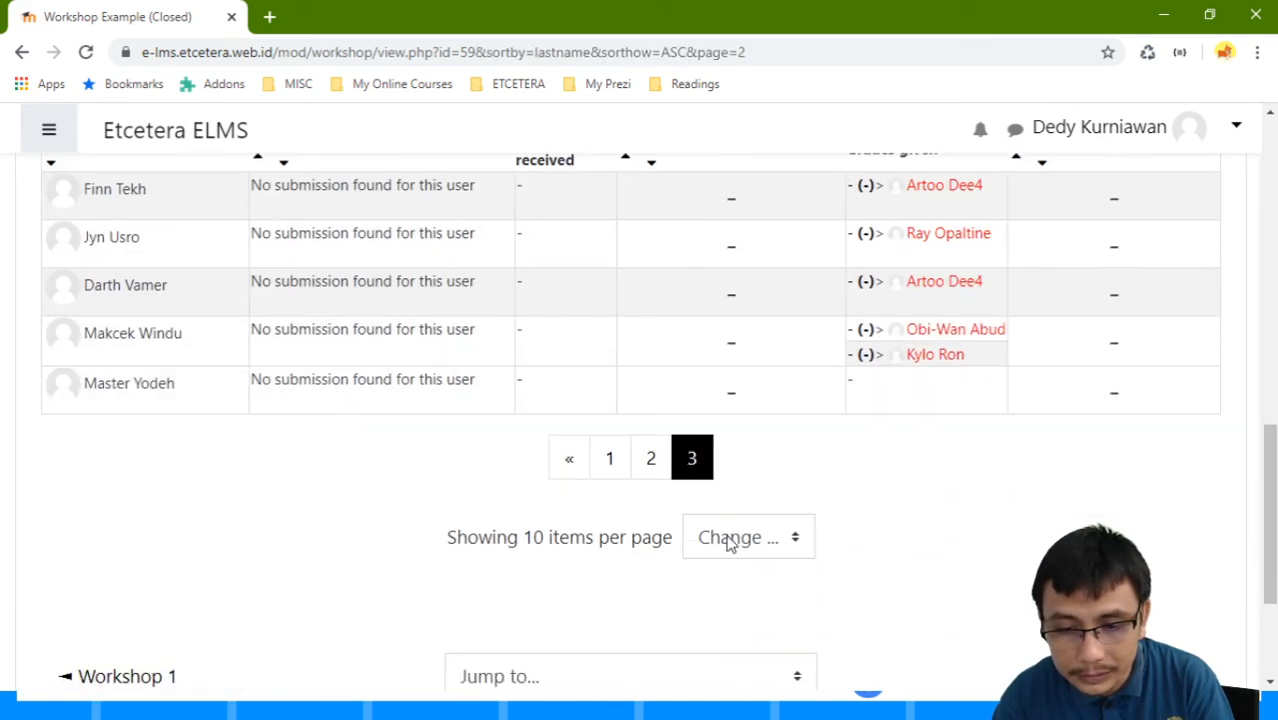
Step: Set the grades report to show 60 items per page and review the full participant list and phase planner
click(727, 543)
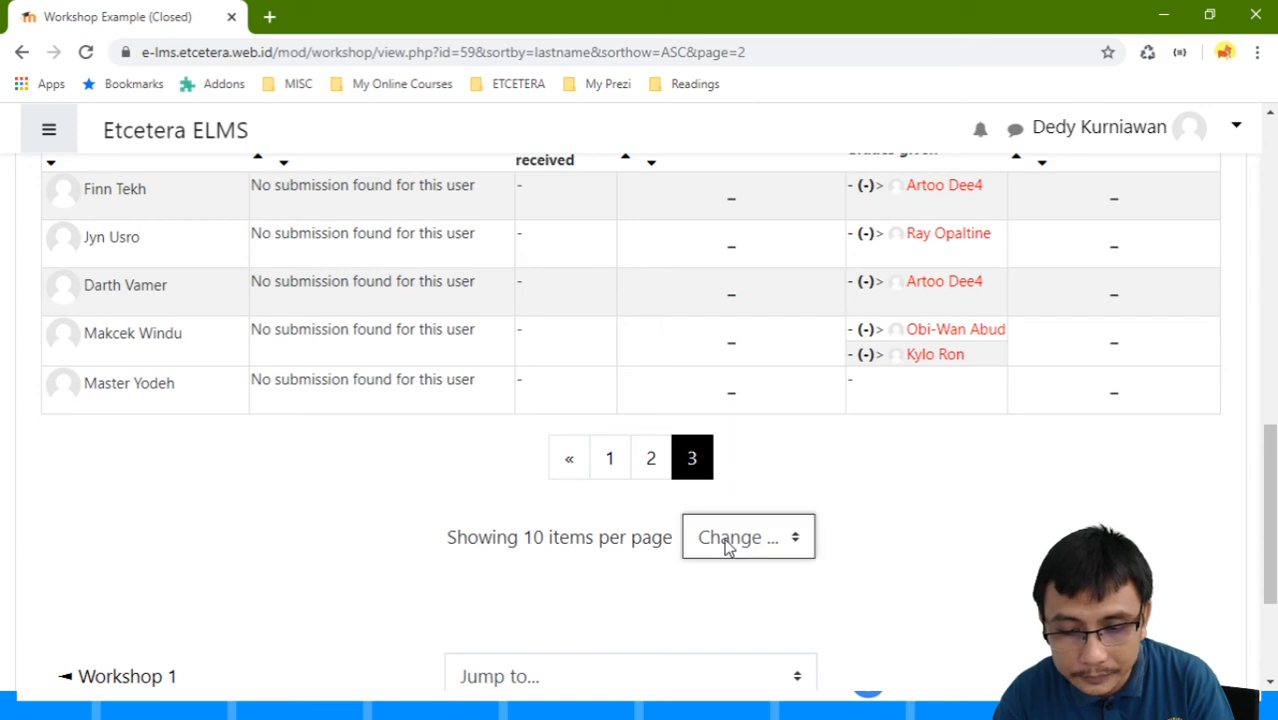
click(704, 257)
scroll(916, 279, down, 10)
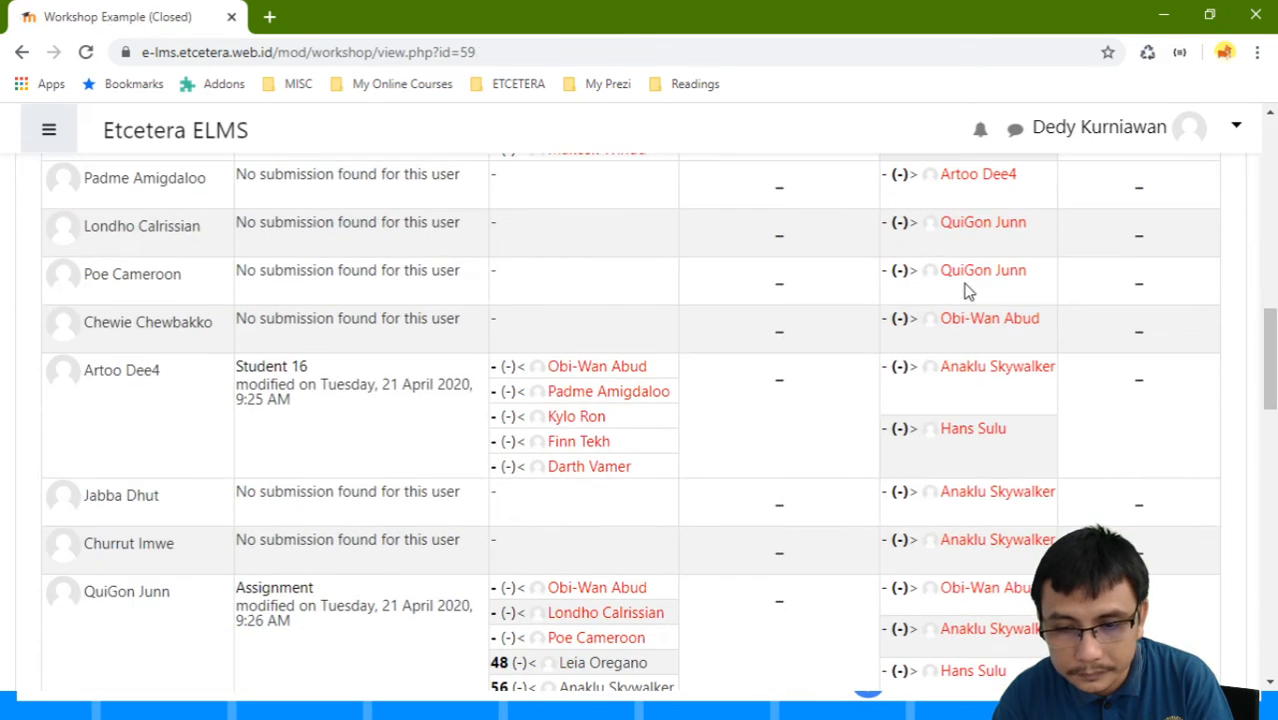
scroll(961, 297, down, 15)
scroll(955, 315, up, 2)
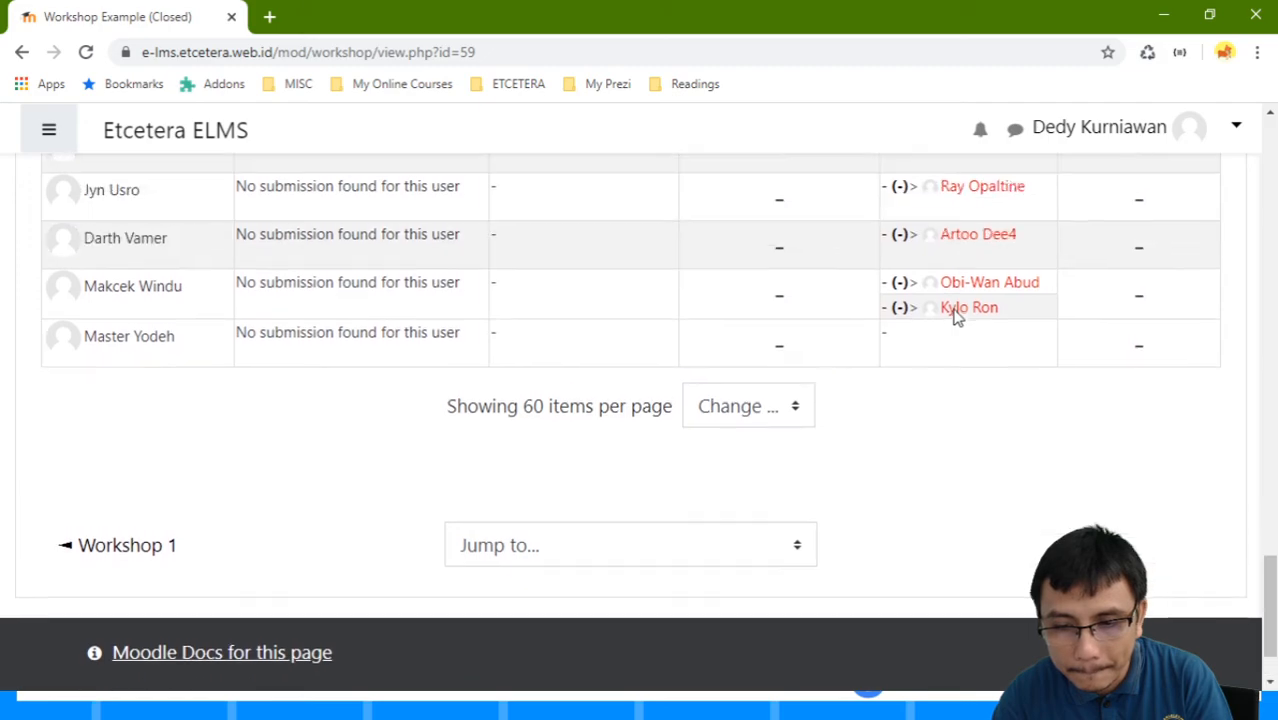
scroll(955, 315, up, 15)
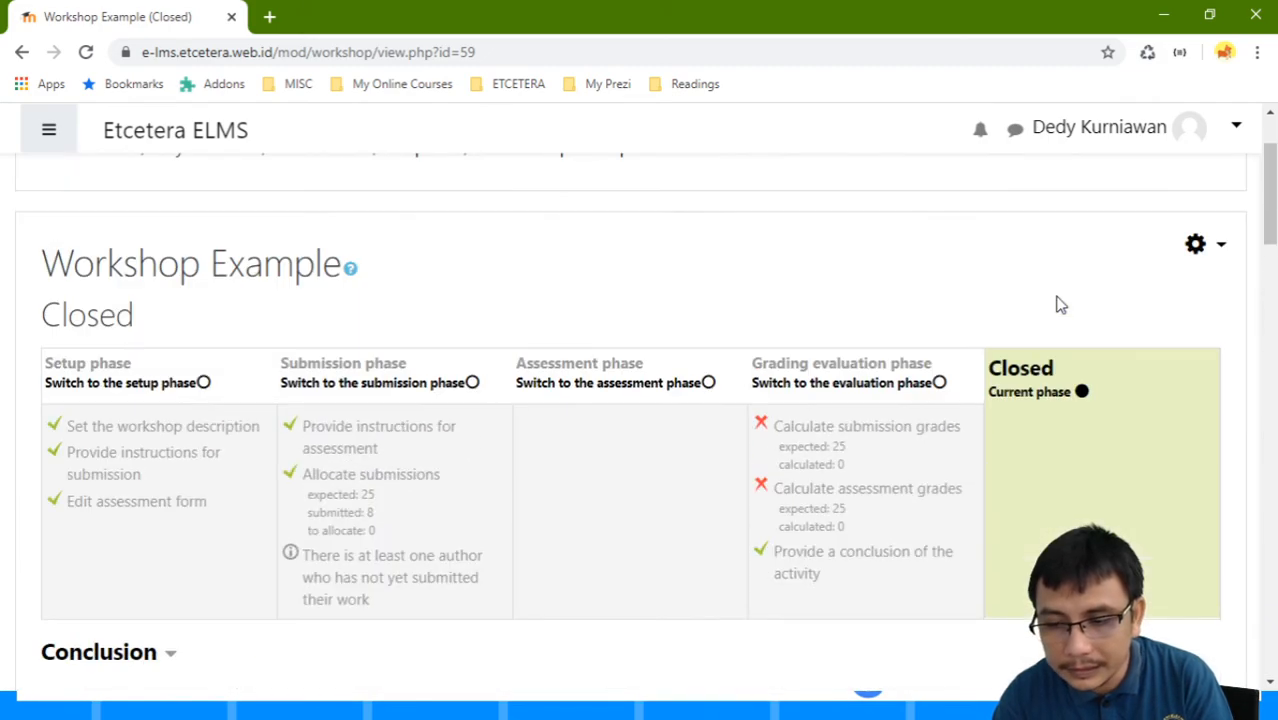
Step: Examine the closed workshop's phase planner and full grades report for the submission and assessment grades still missing
scroll(1076, 390, down, 6)
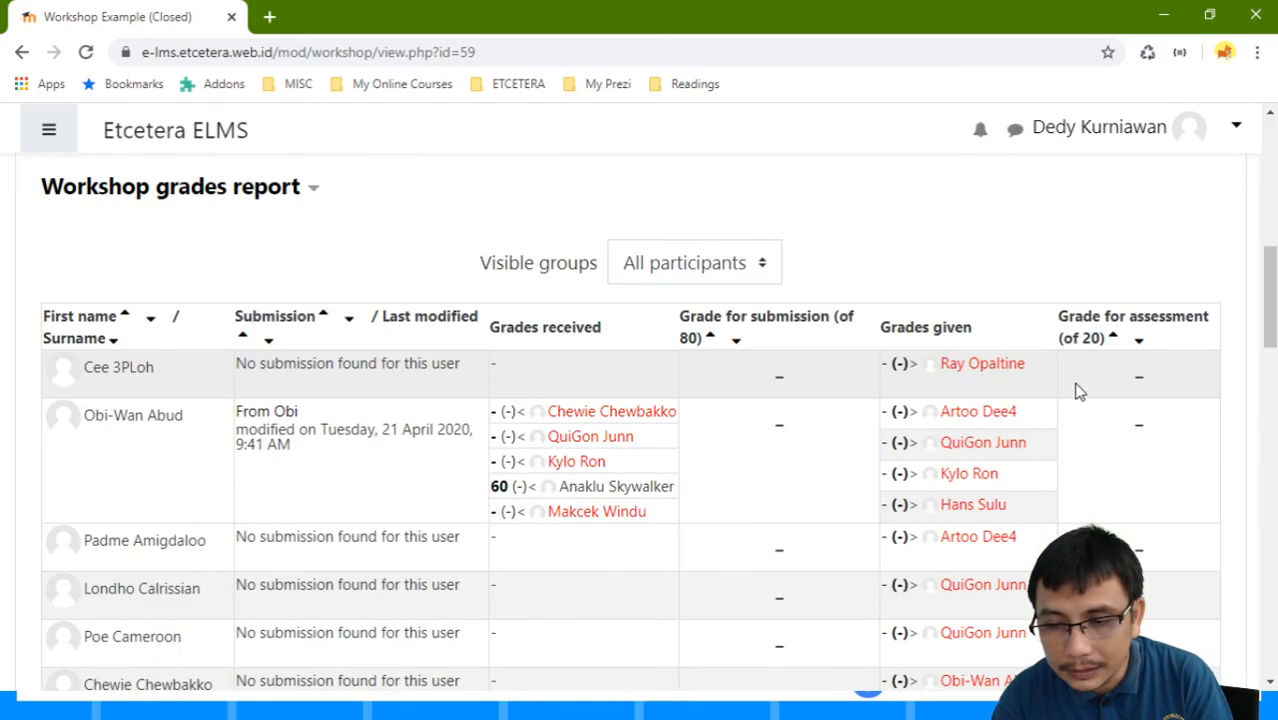
scroll(993, 362, up, 2)
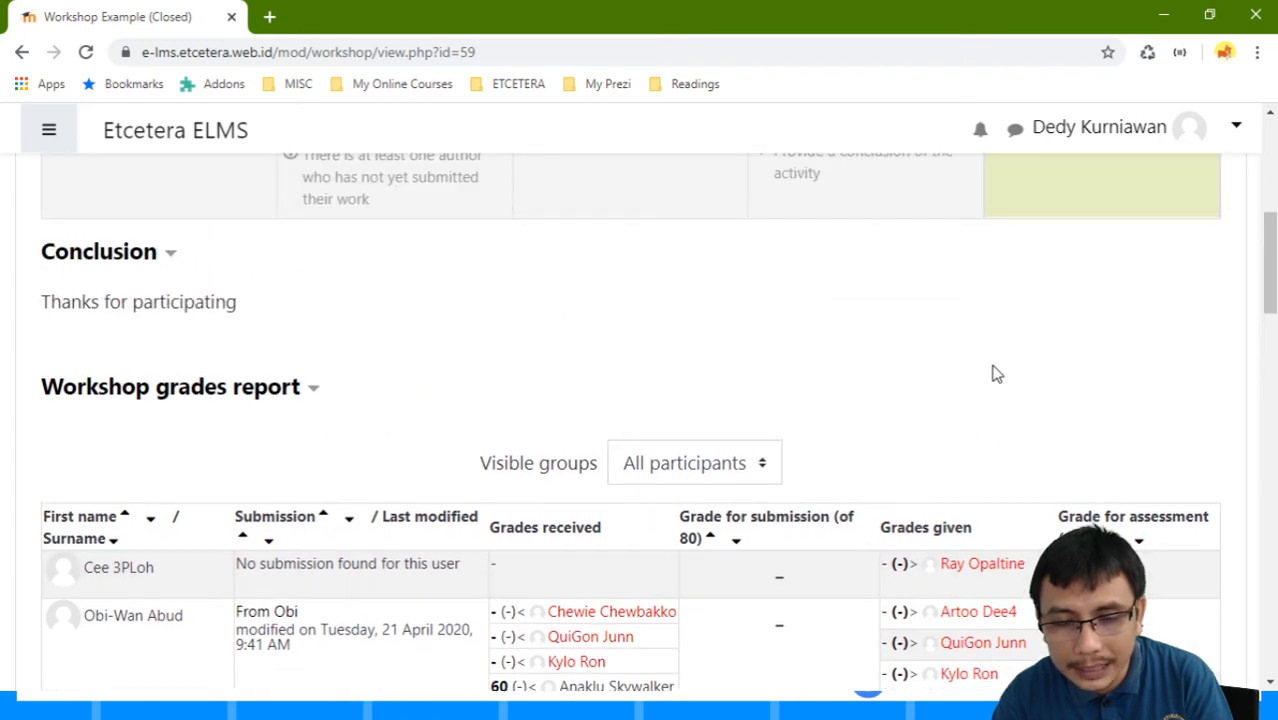
scroll(990, 370, up, 7)
scroll(700, 250, down, 10)
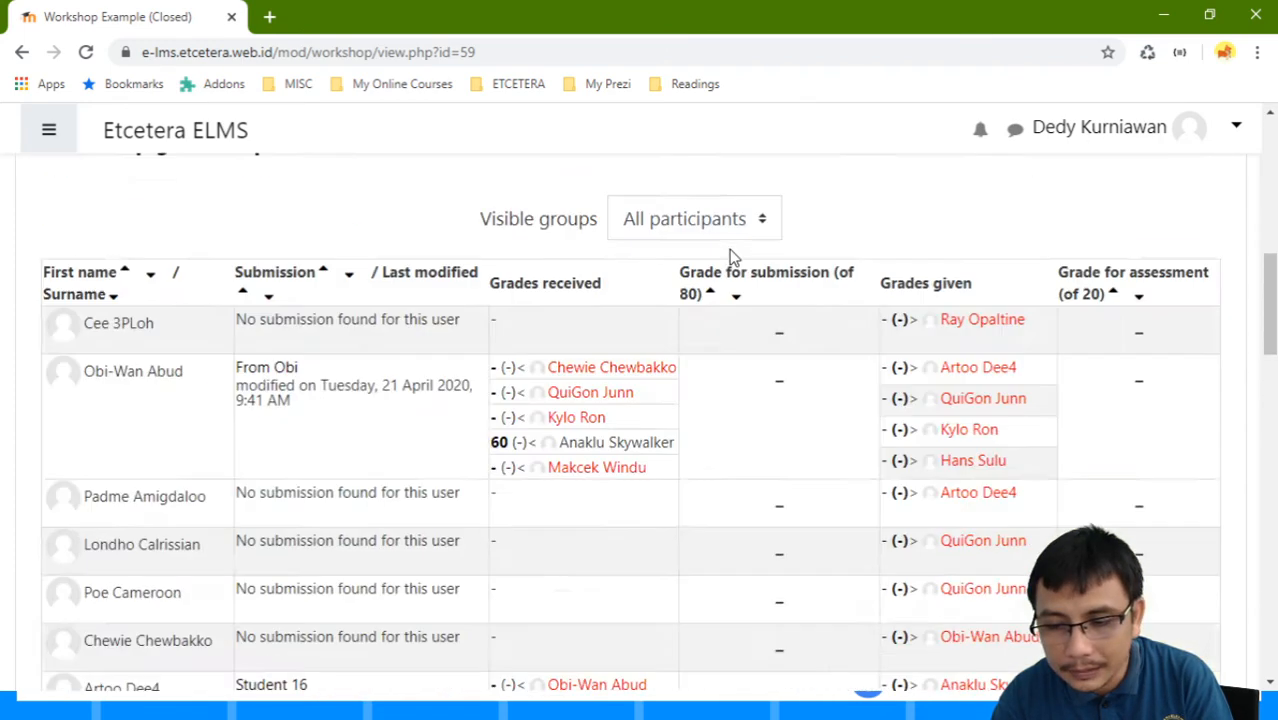
scroll(729, 255, down, 1)
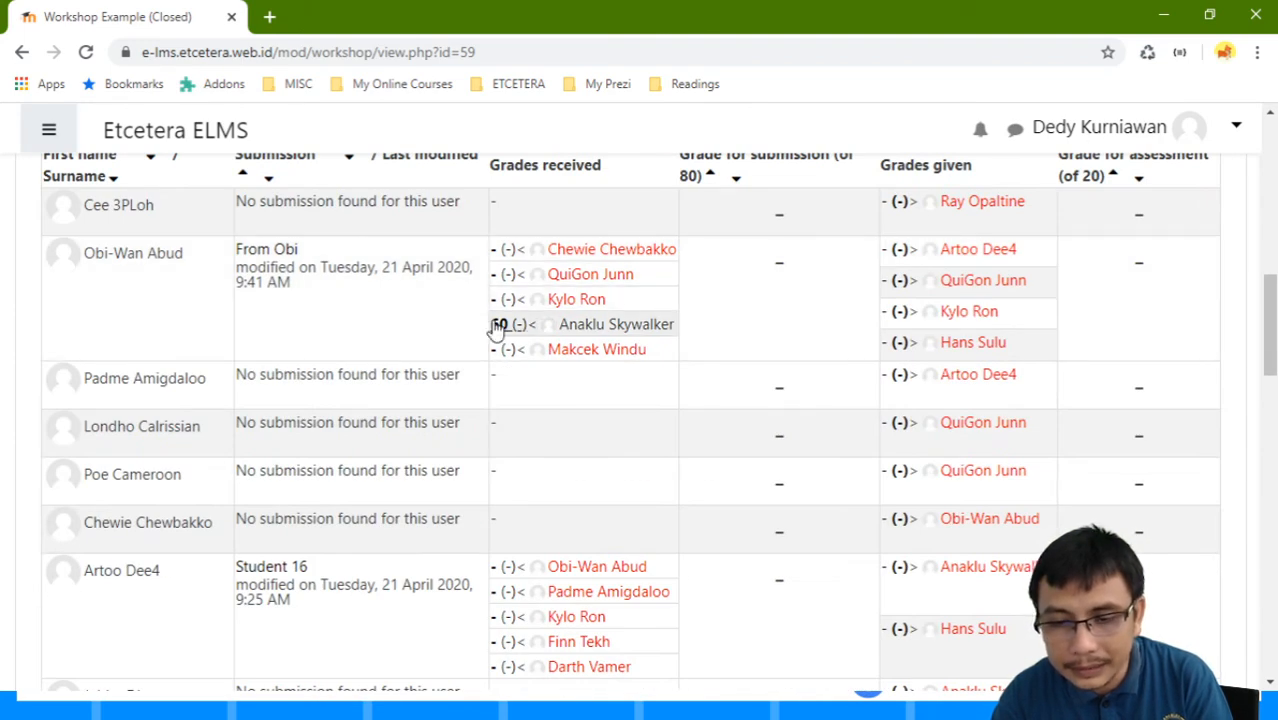
scroll(497, 331, down, 5)
scroll(793, 319, up, 9)
scroll(808, 343, down, 3)
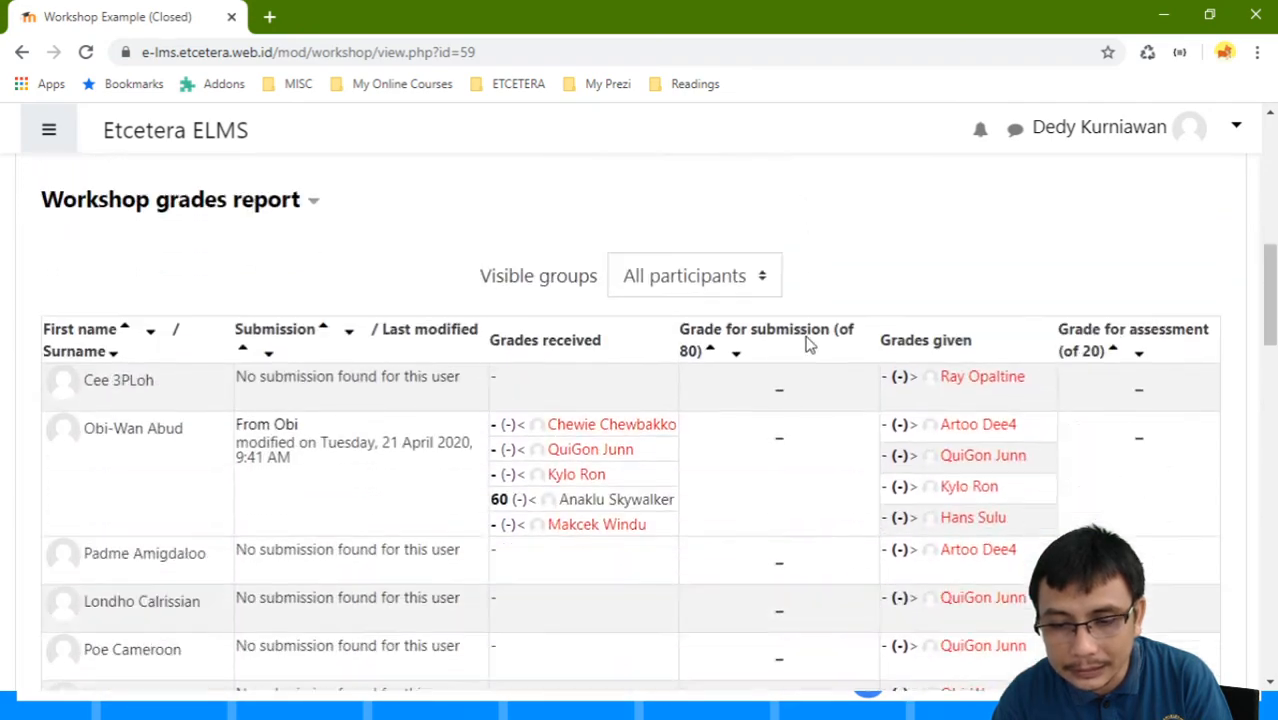
scroll(785, 372, down, 15)
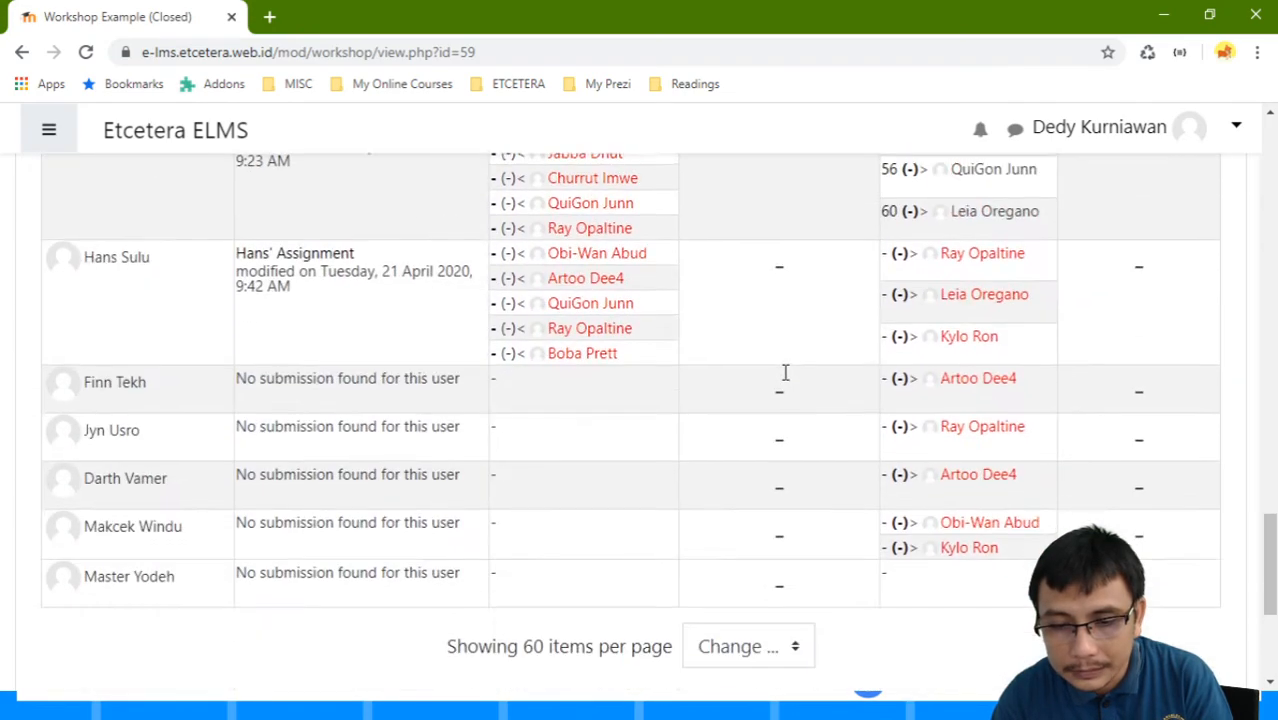
scroll(785, 372, down, 3)
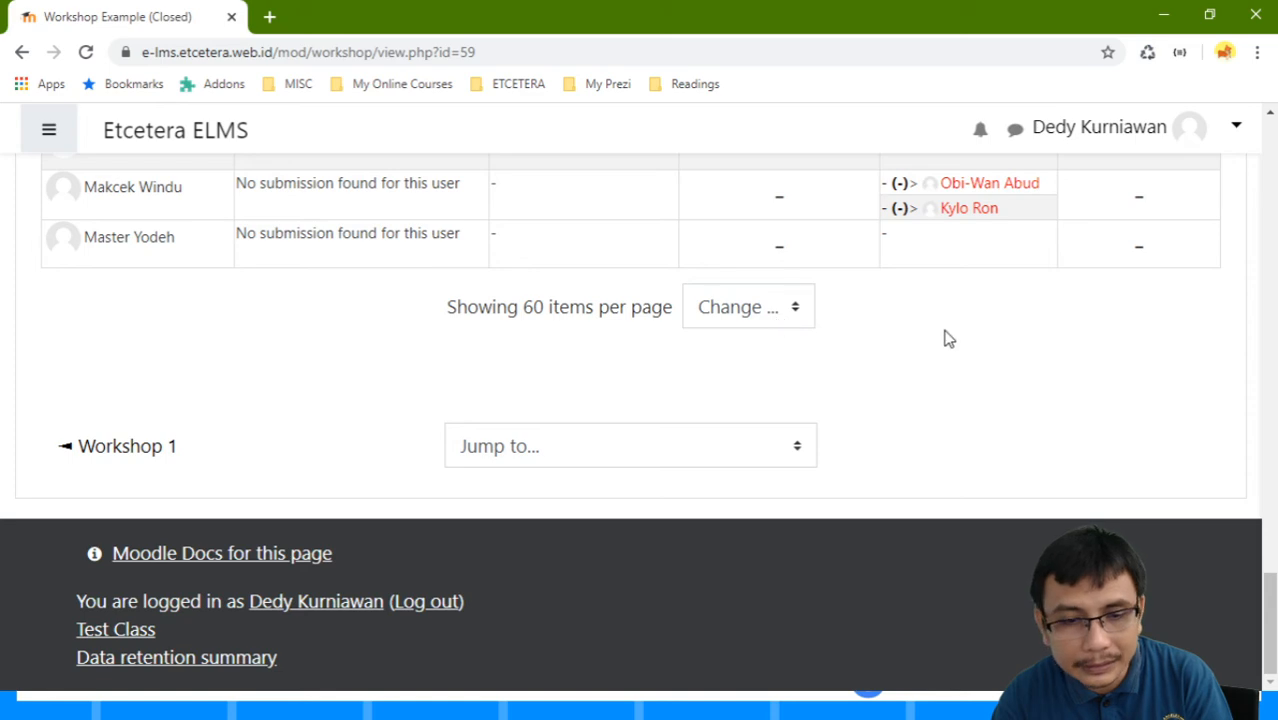
Step: Switch the closed workshop back to the grading evaluation phase and confirm the phase switch
scroll(949, 339, up, 20)
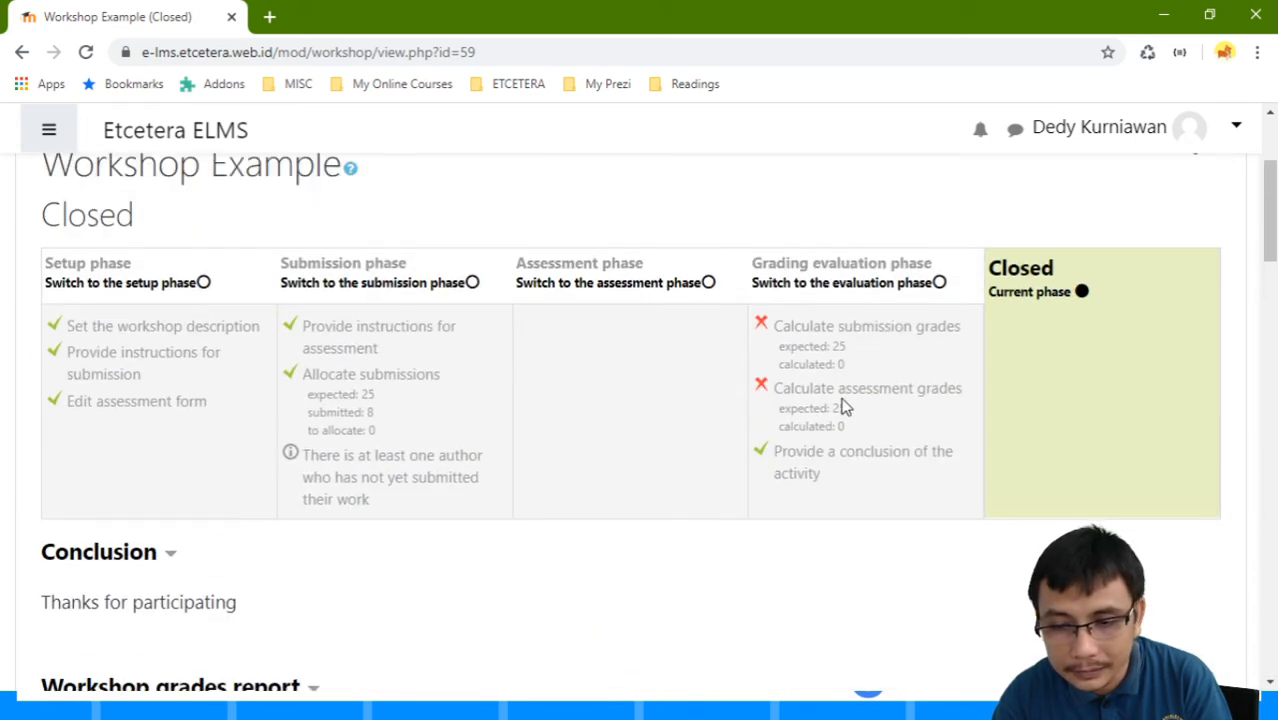
click(808, 284)
scroll(807, 291, down, 5)
click(745, 348)
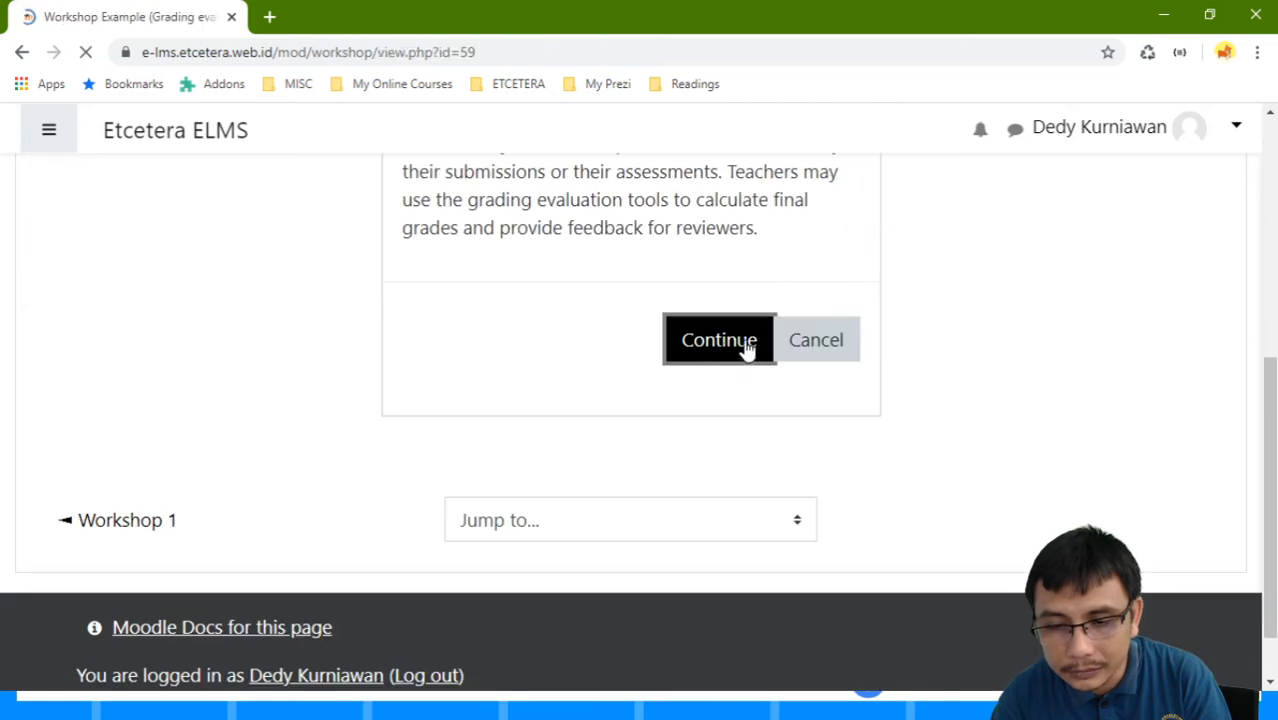
scroll(780, 300, down, 3)
scroll(807, 243, up, 1)
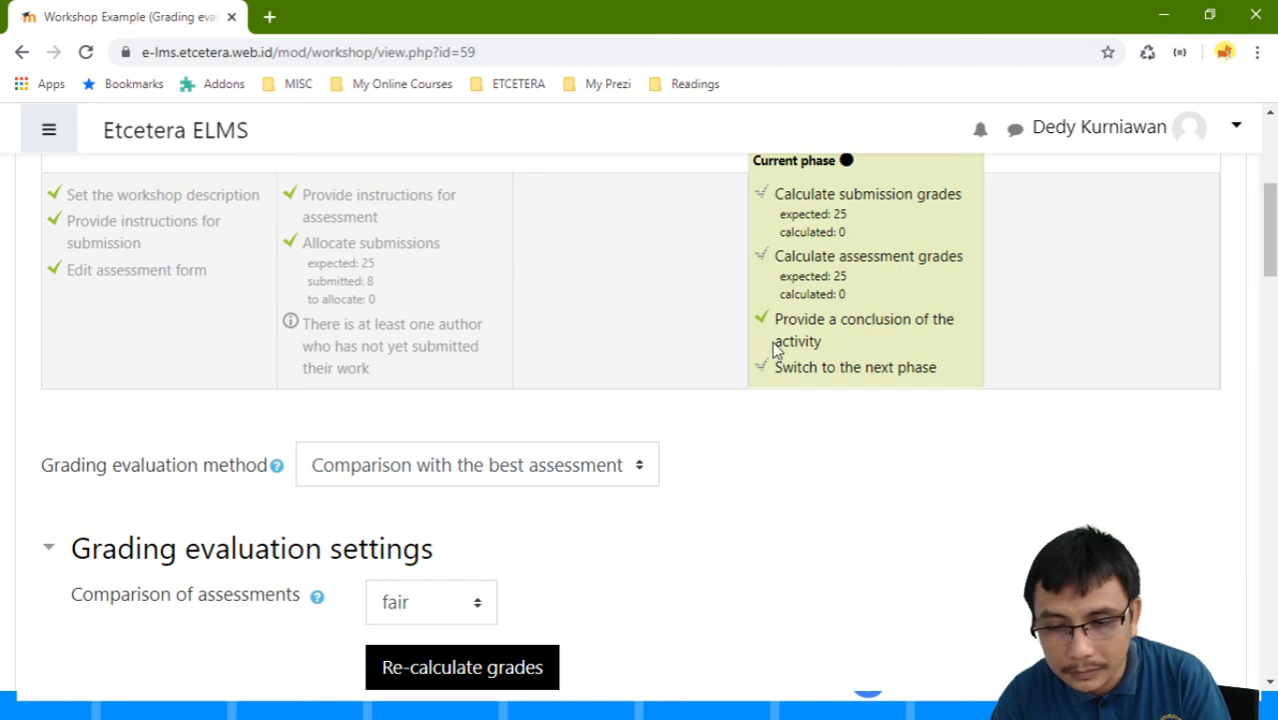
click(798, 378)
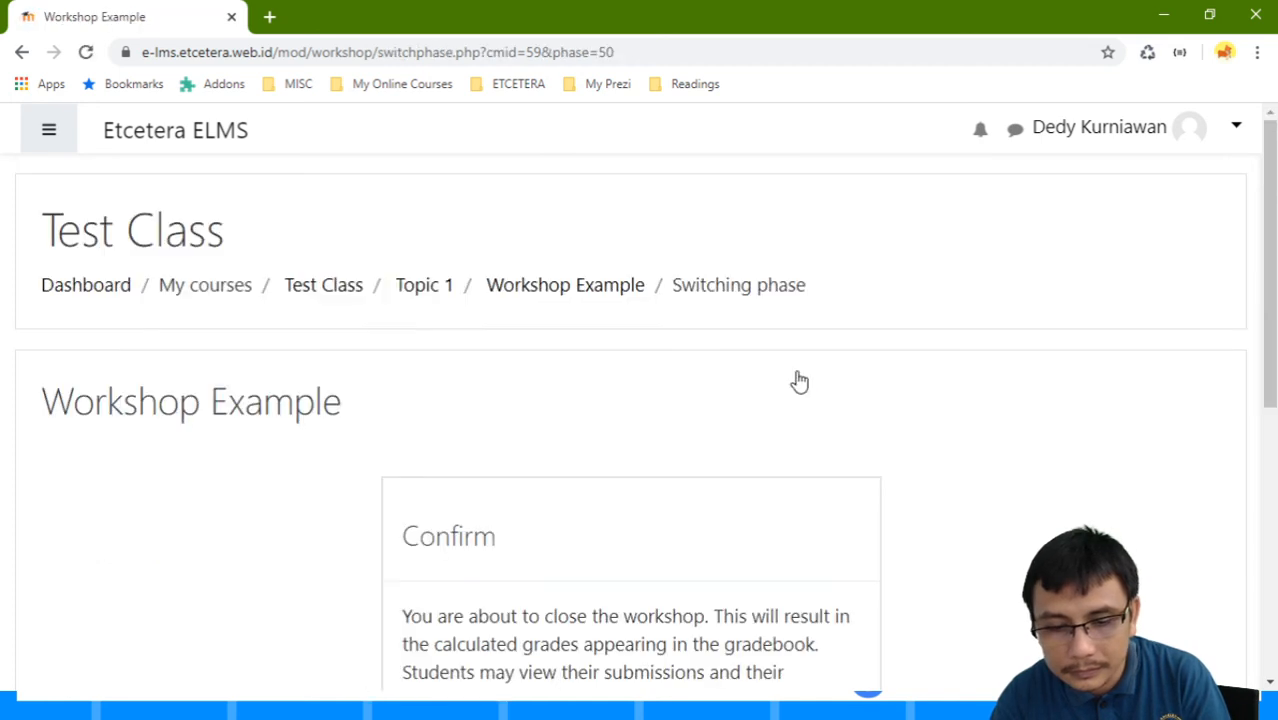
click(22, 51)
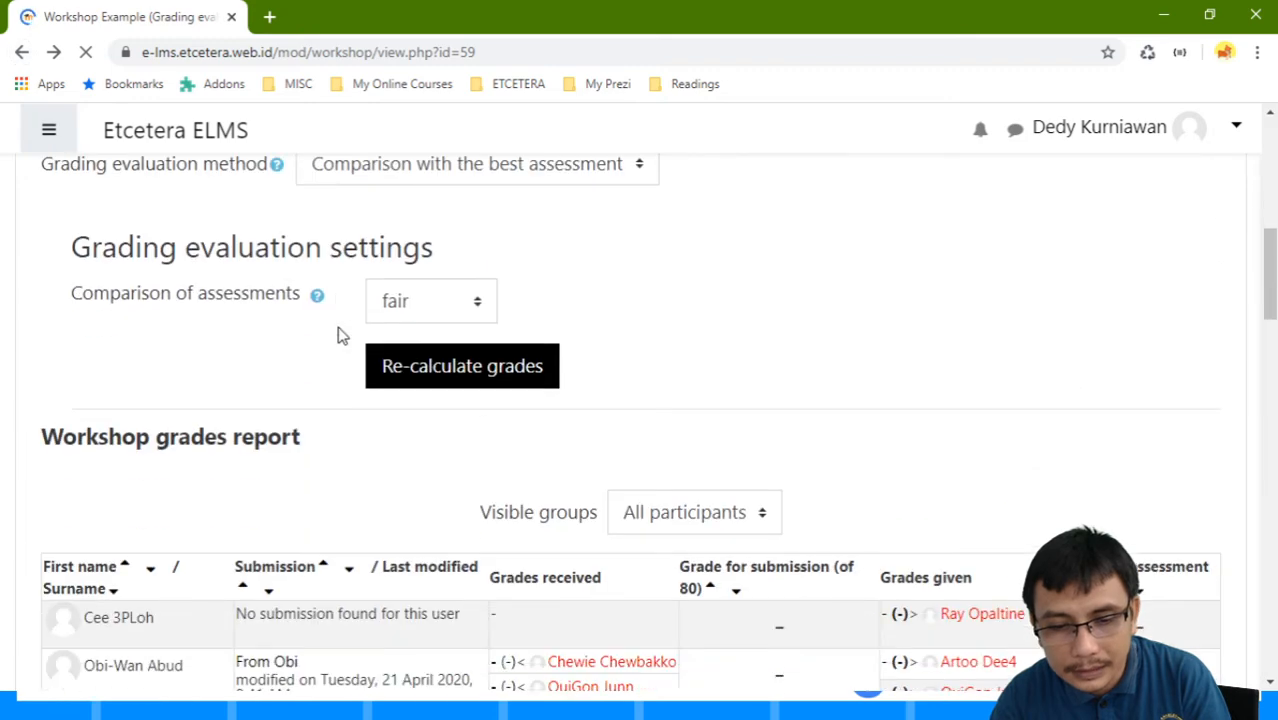
Step: Examine the grading evaluation phase tasks, the evaluation method and settings, and the grades report below them
scroll(441, 300, up, 2)
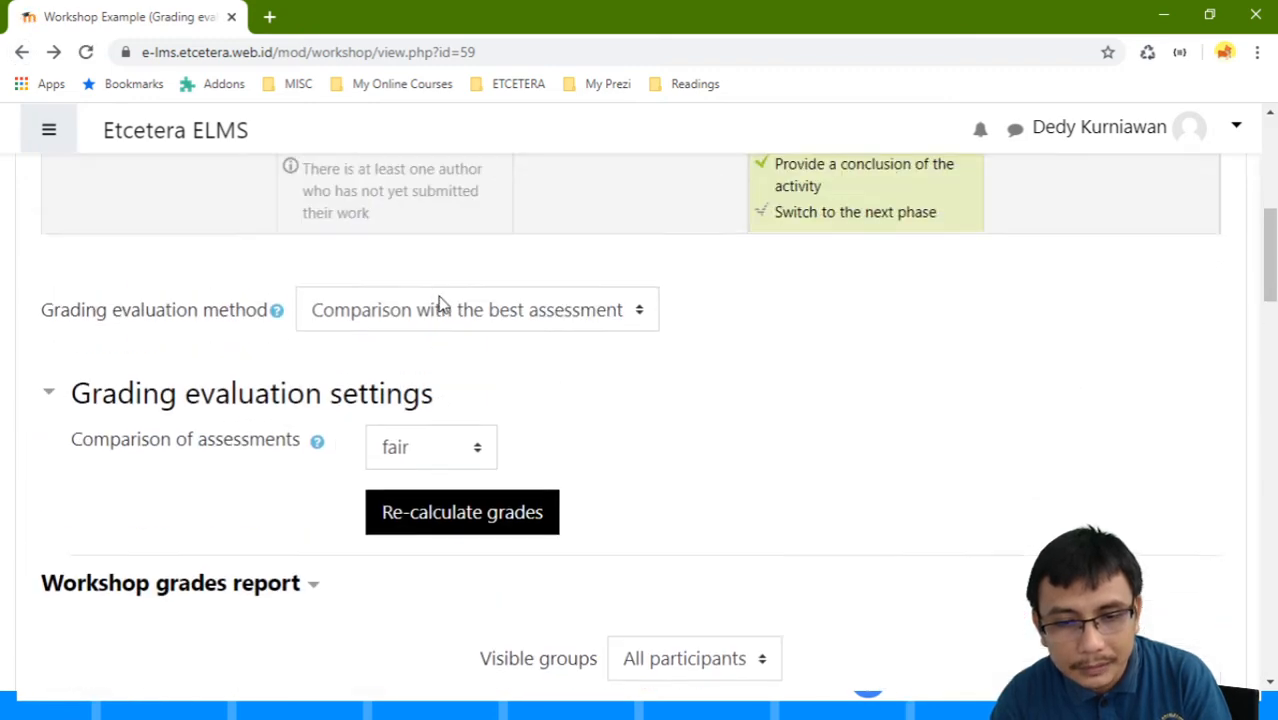
scroll(524, 356, down, 3)
scroll(490, 342, up, 2)
scroll(460, 320, up, 1)
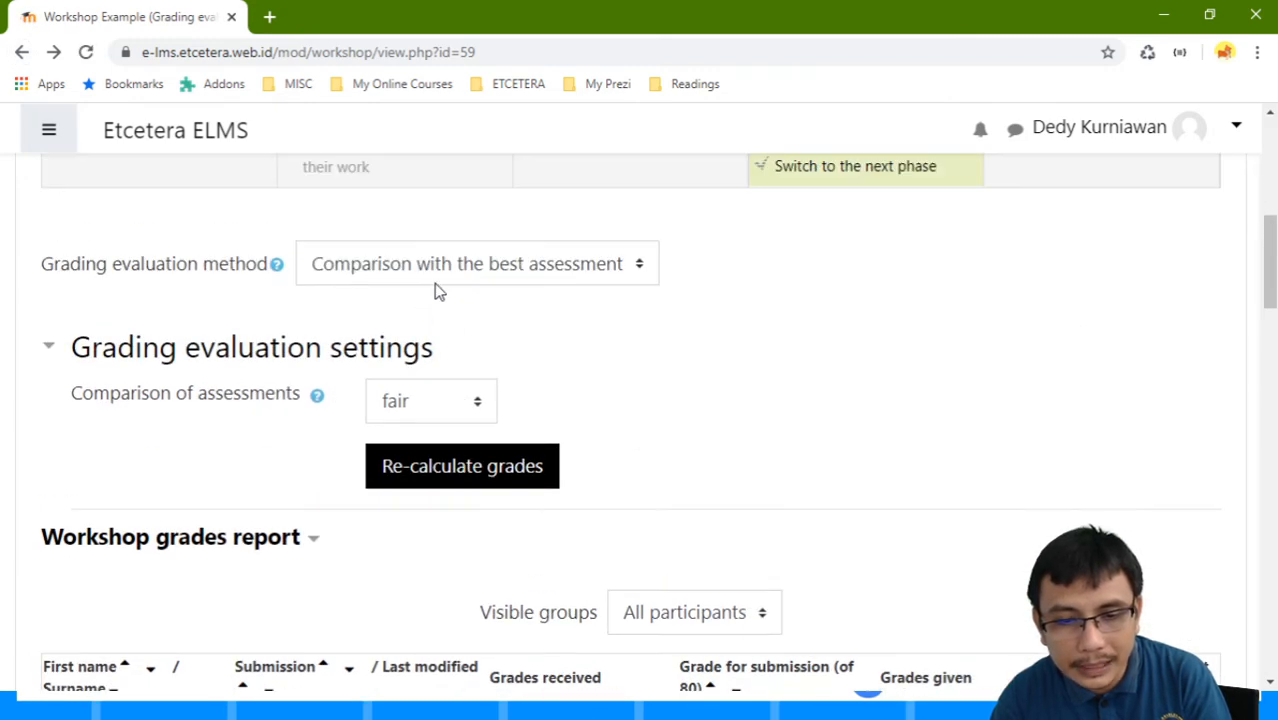
scroll(580, 453, down, 4)
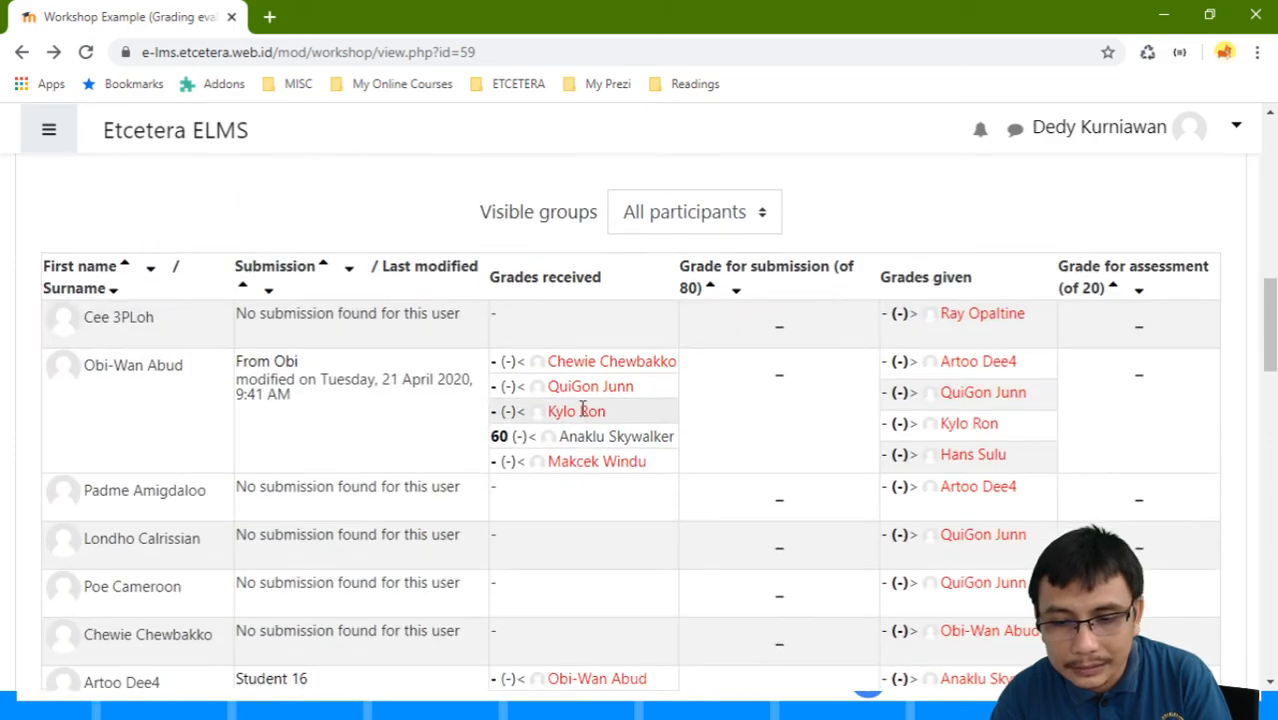
scroll(580, 410, up, 4)
scroll(864, 314, up, 3)
scroll(850, 328, down, 2)
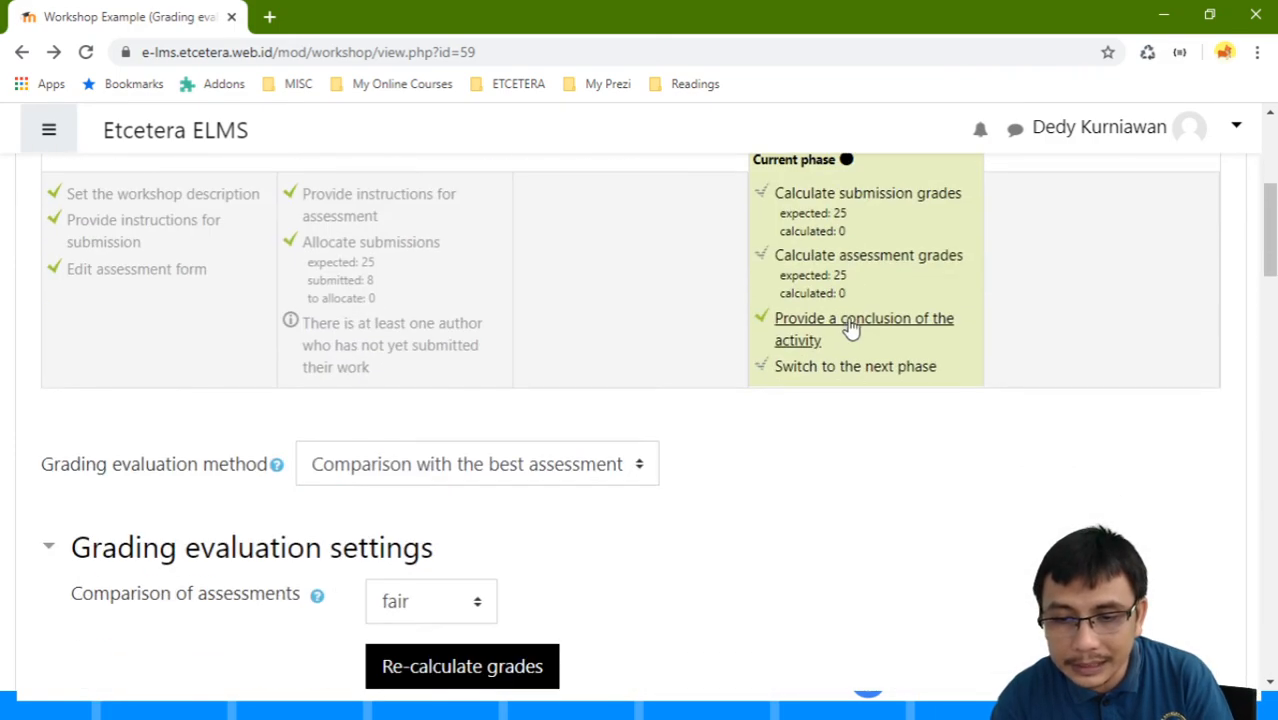
scroll(850, 330, up, 3)
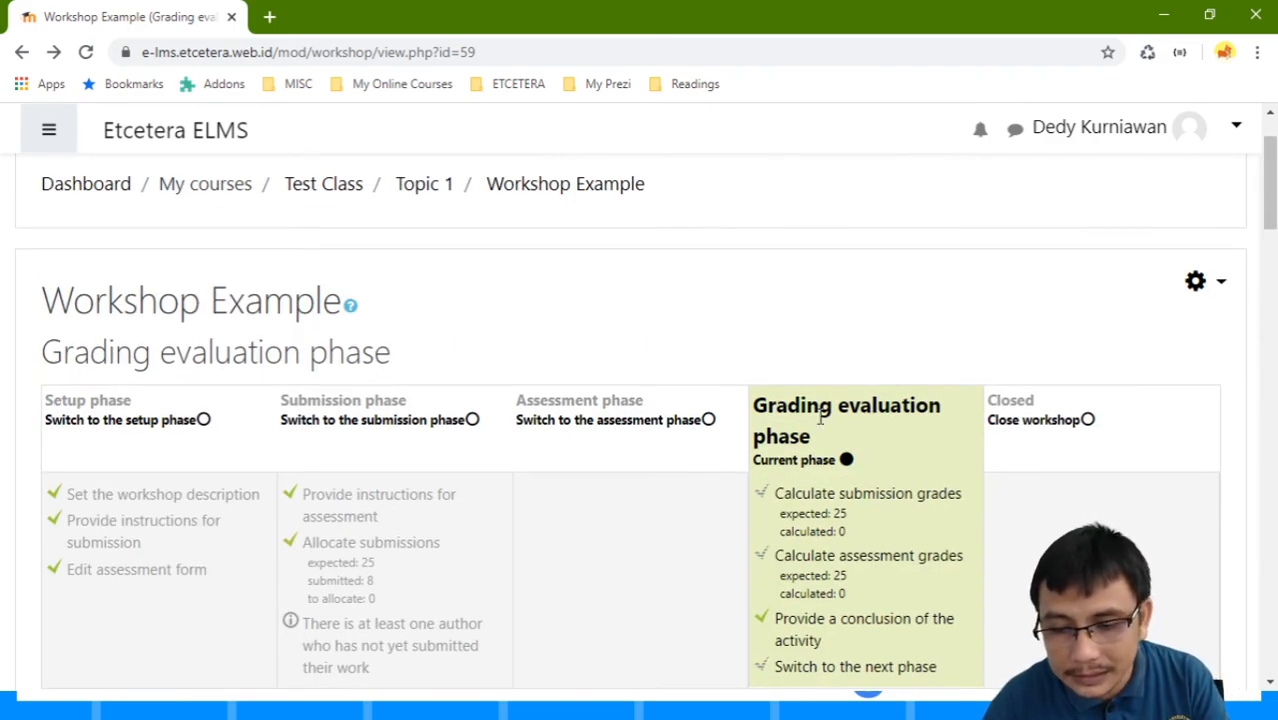
scroll(820, 422, down, 2)
scroll(727, 405, down, 5)
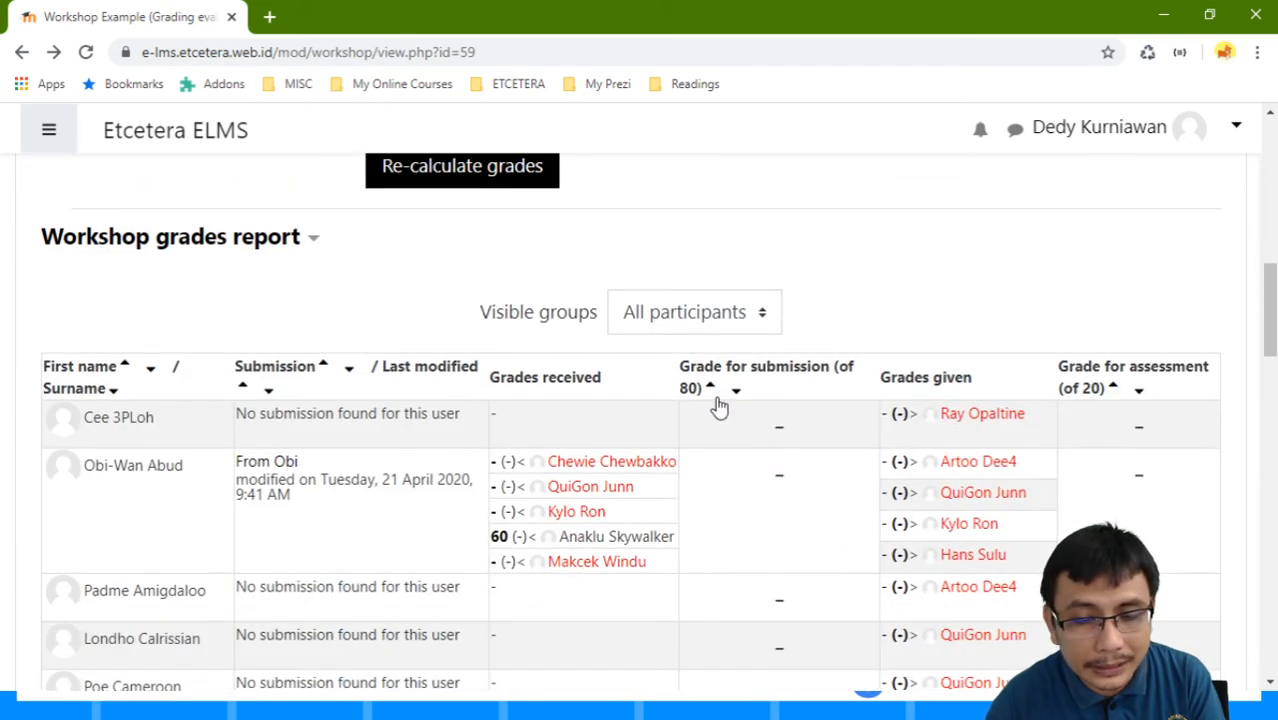
Step: Set the comparison of assessments to very strict and re-calculate the workshop grades
scroll(719, 406, up, 2)
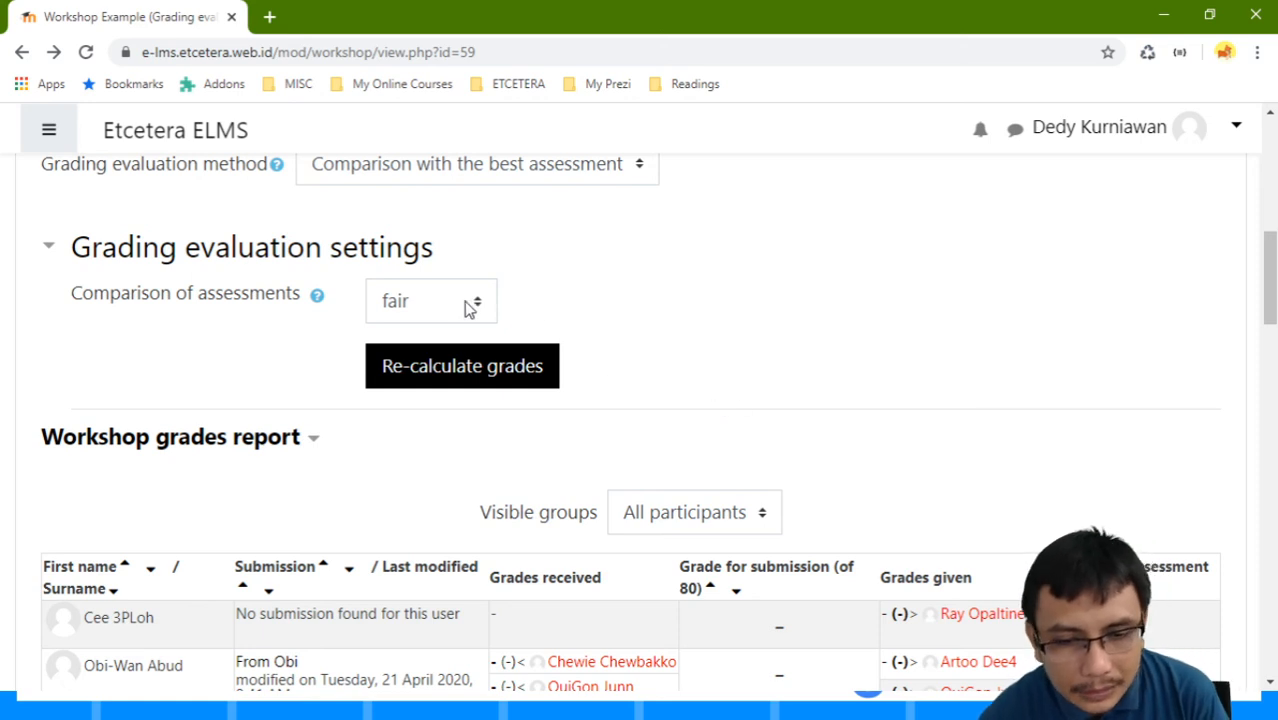
click(418, 306)
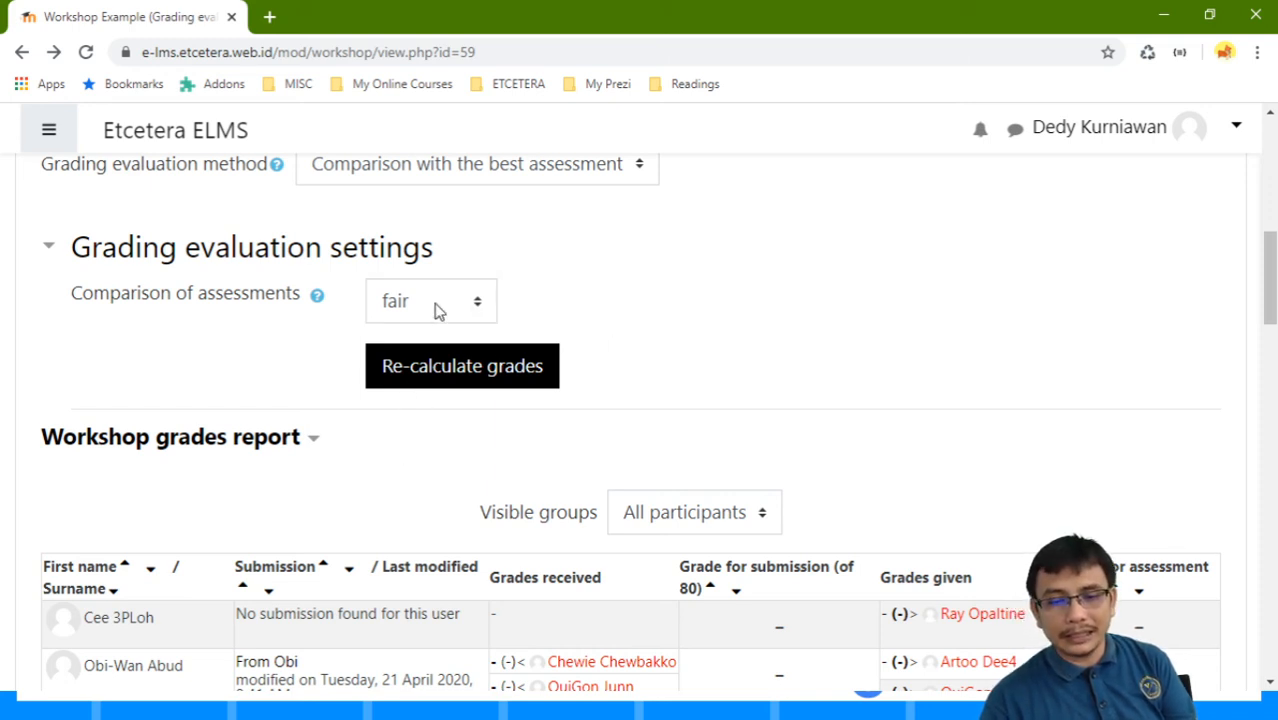
key(Down)
key(Down)
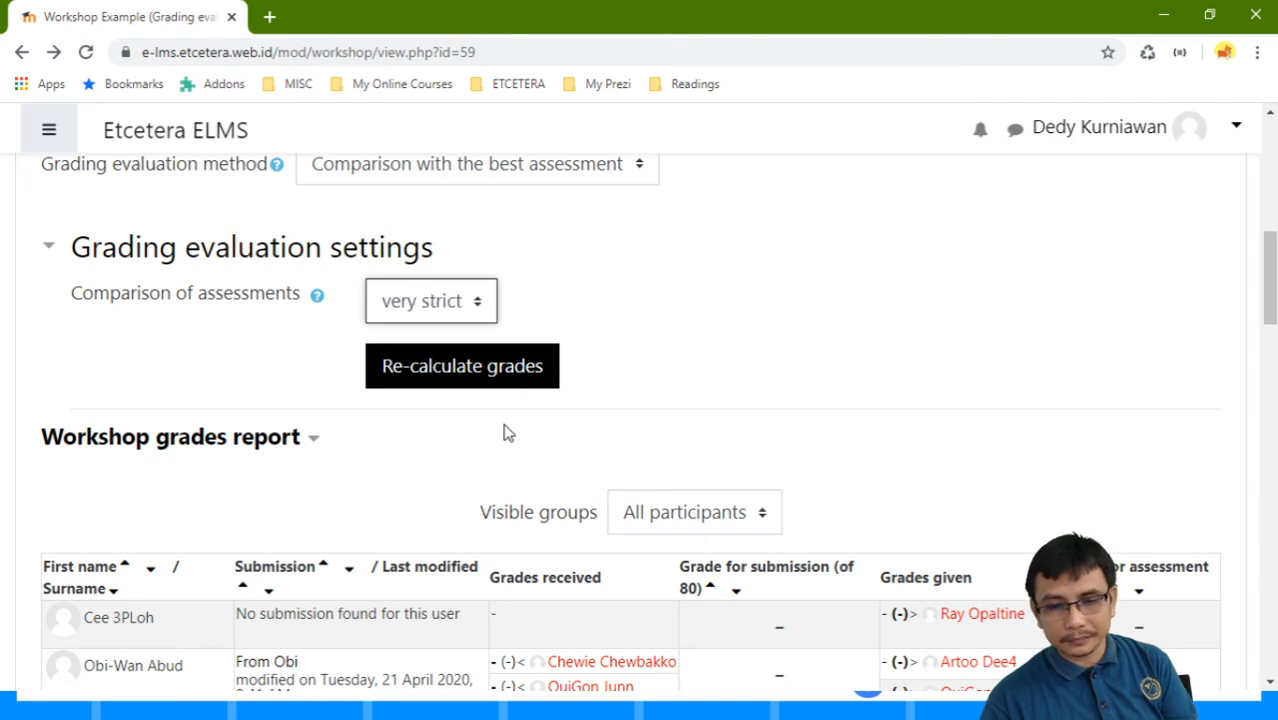
scroll(505, 435, down, 3)
scroll(505, 437, up, 1)
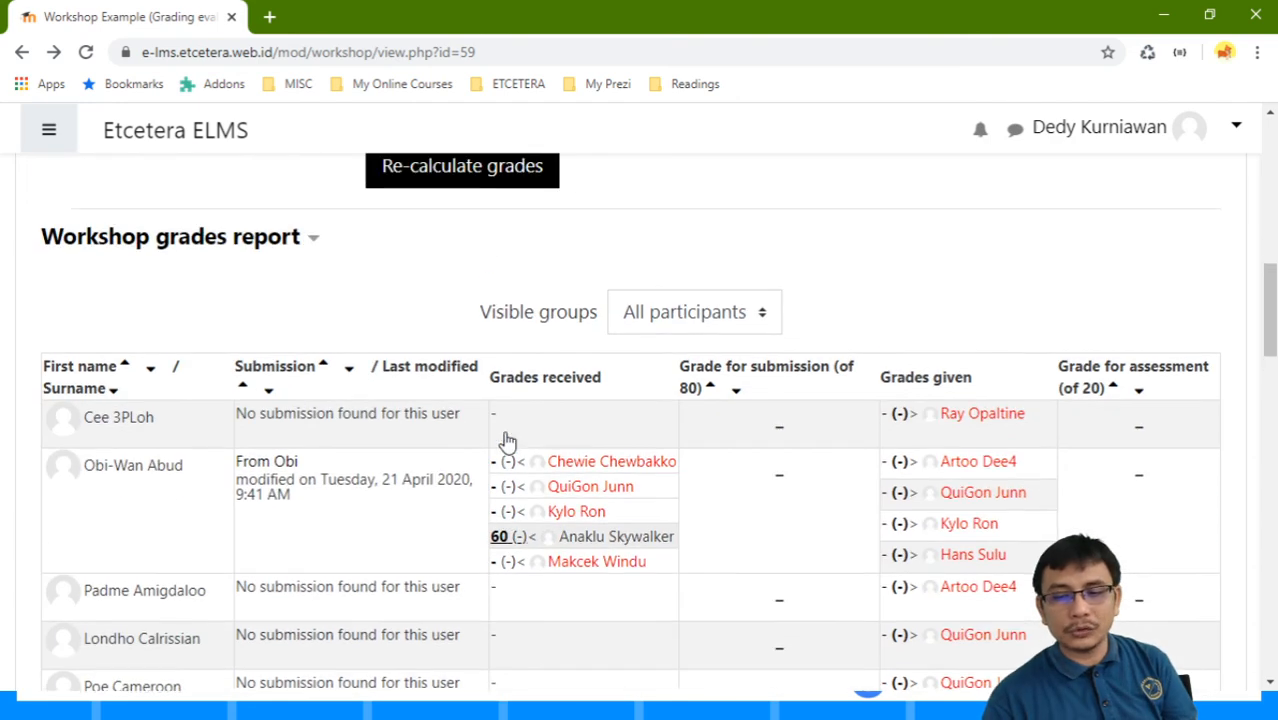
scroll(505, 437, up, 2)
scroll(500, 430, down, 1)
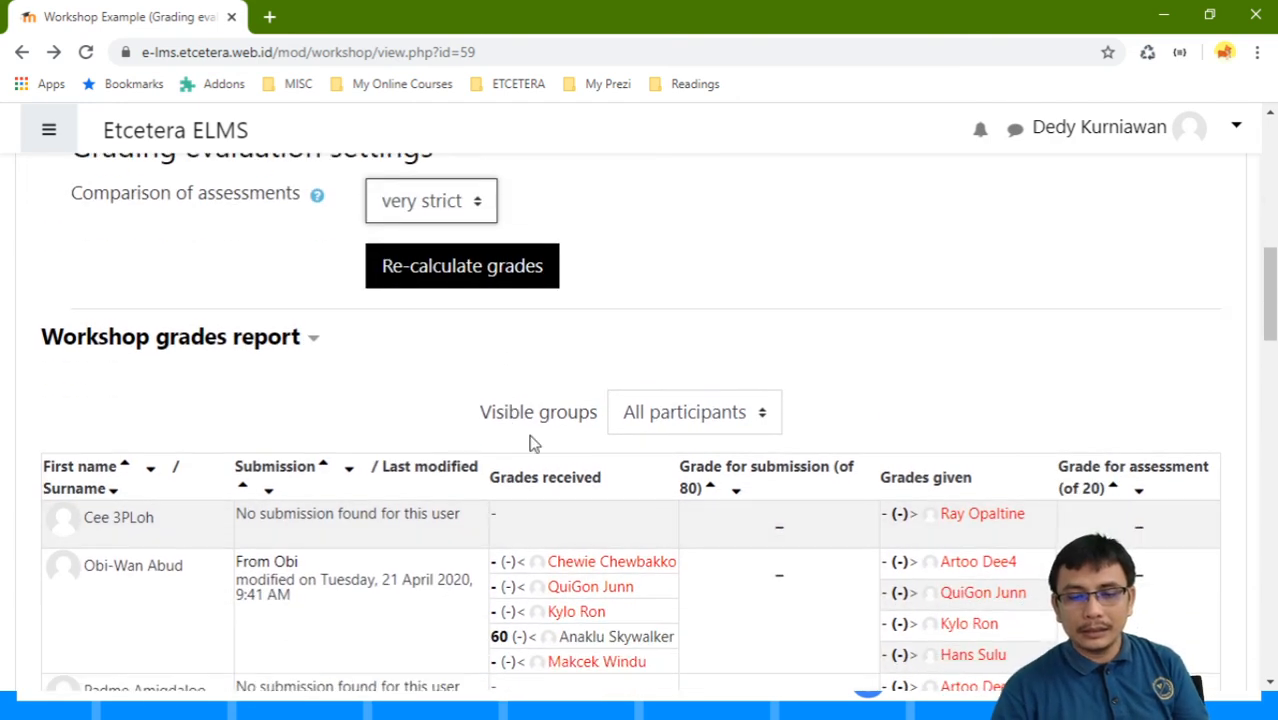
scroll(532, 443, down, 2)
scroll(532, 443, up, 4)
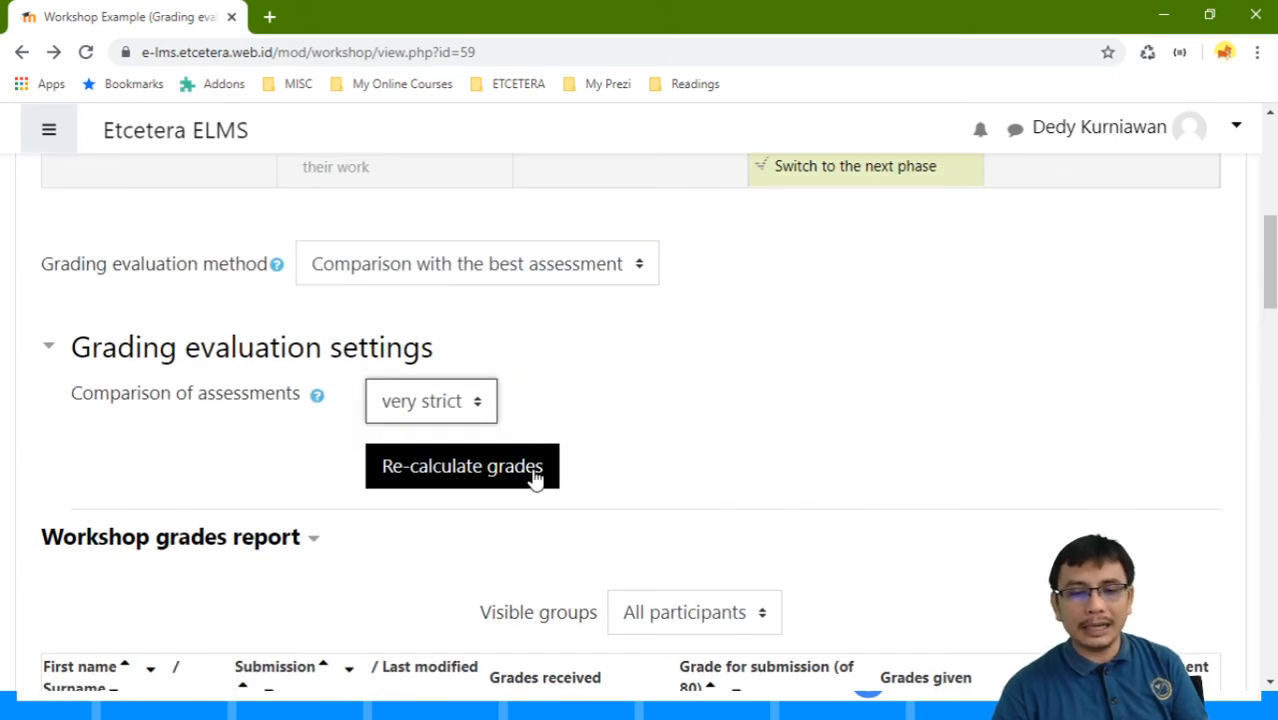
click(535, 478)
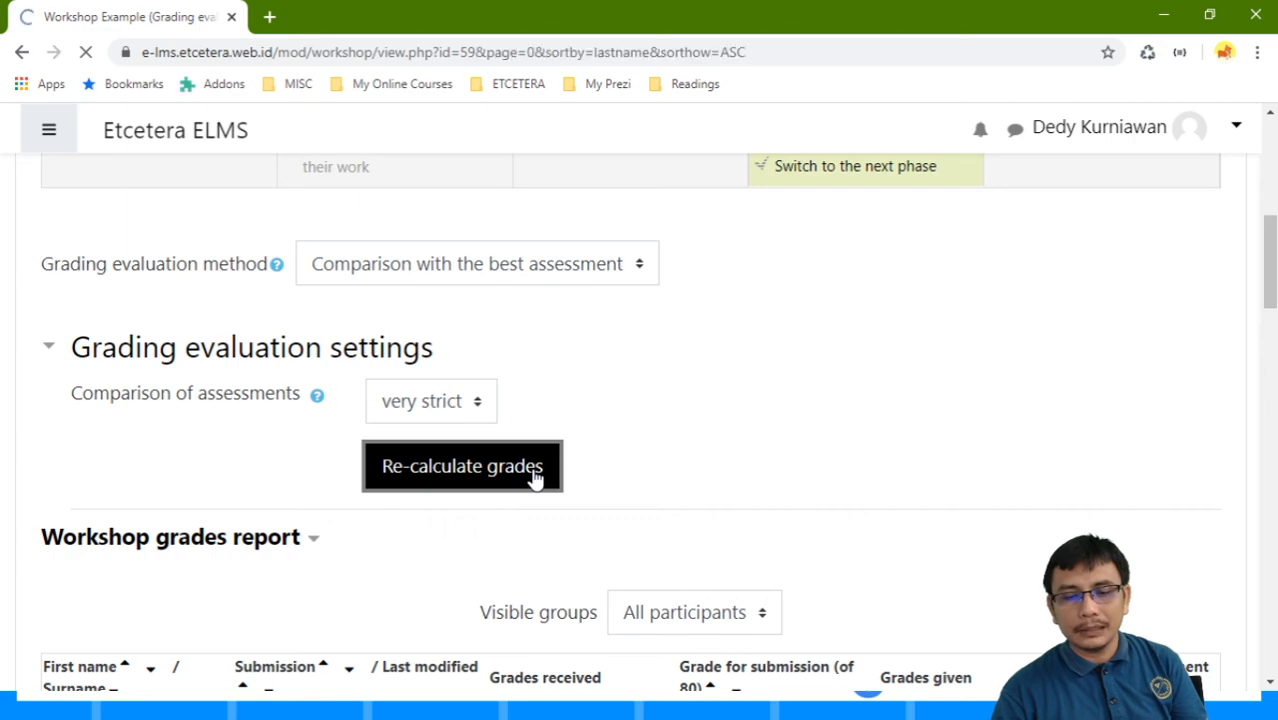
Step: Examine the re-calculated grades for submission (of 80) against the grades each participant received
scroll(528, 460, down, 7)
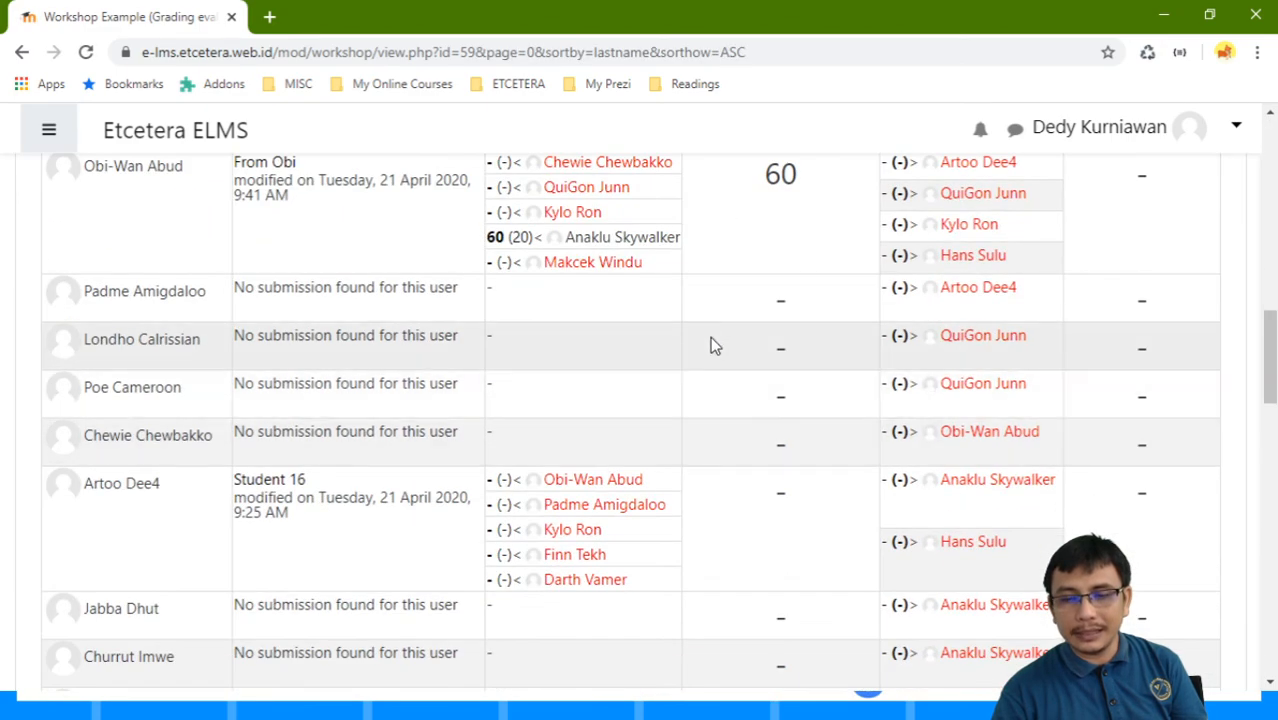
scroll(712, 332, up, 4)
scroll(726, 332, down, 11)
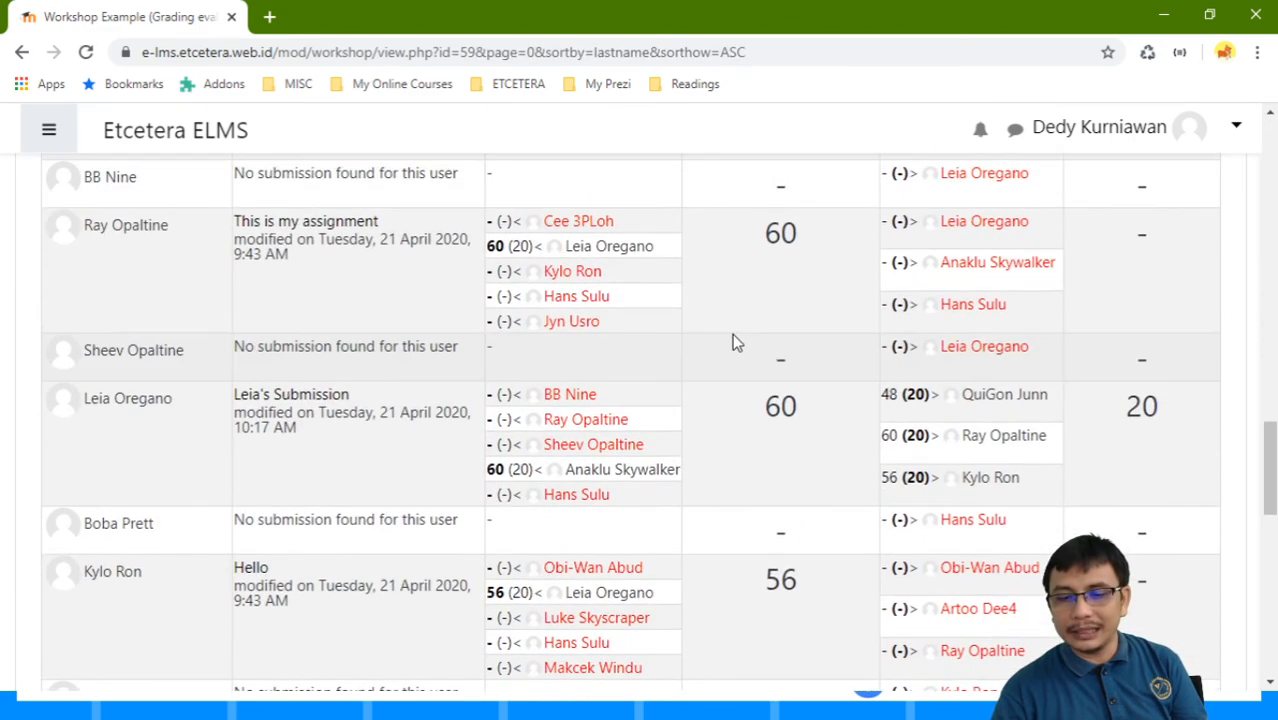
scroll(734, 343, down, 6)
scroll(760, 320, up, 10)
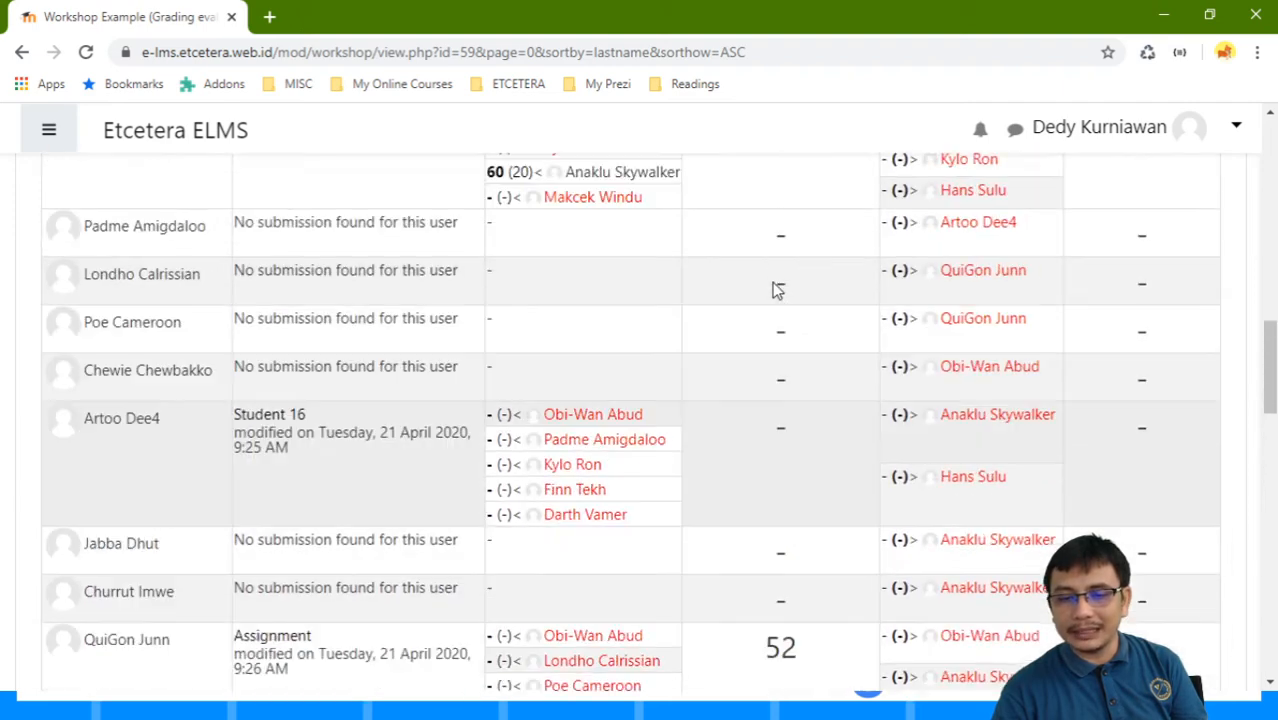
scroll(778, 290, up, 2)
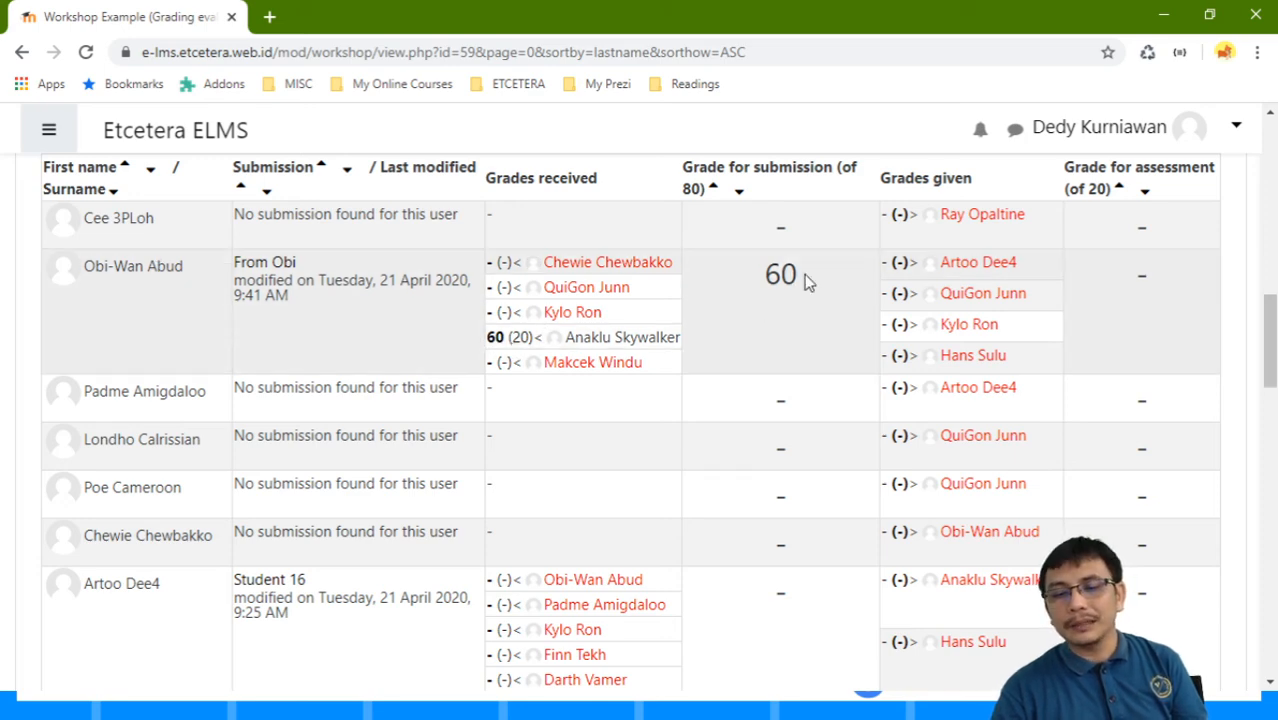
scroll(760, 274, down, 5)
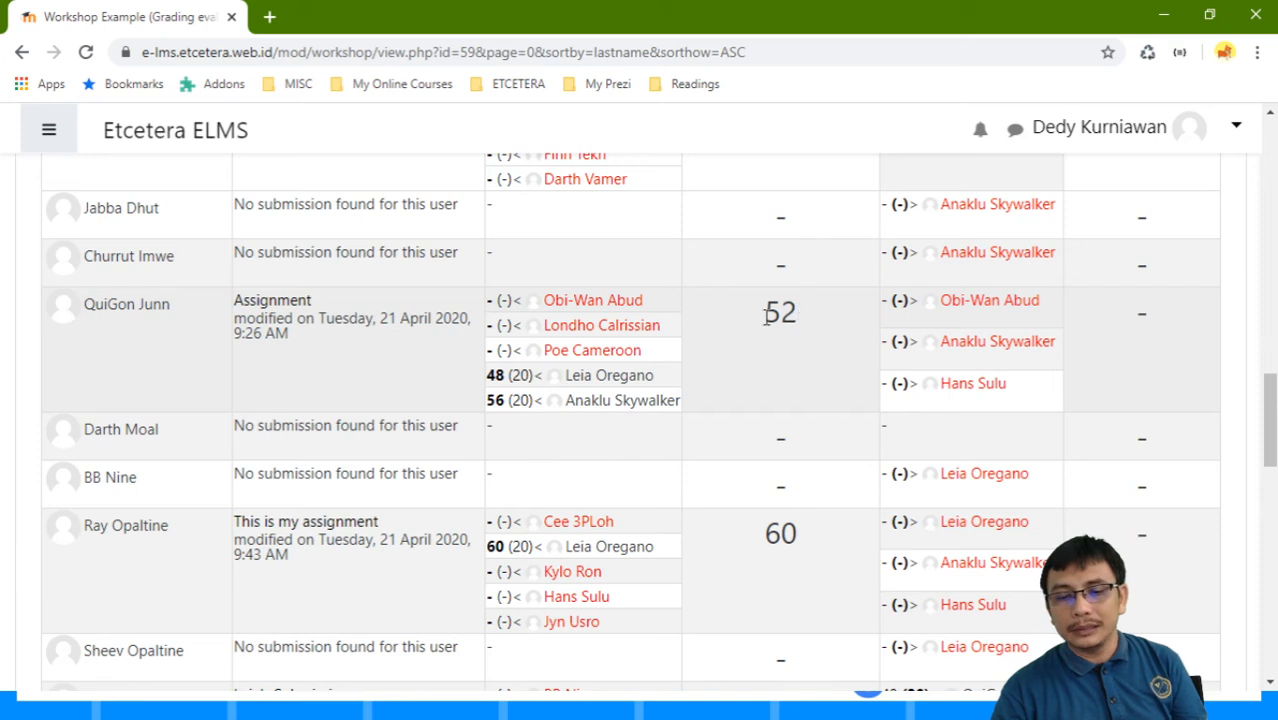
drag(816, 318, 782, 314)
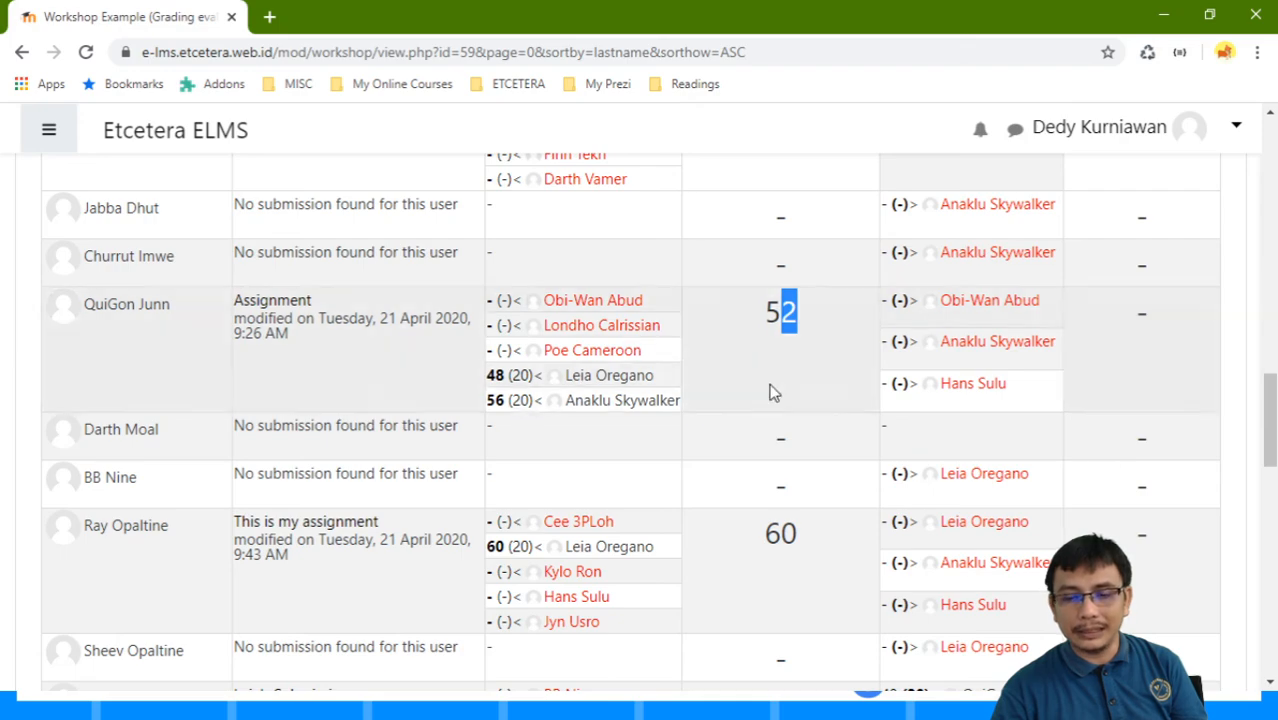
Step: Examine the grades for assessment (of 20) in the rest of the report and the calculation status in the phase planner
scroll(770, 390, down, 10)
scroll(773, 400, up, 4)
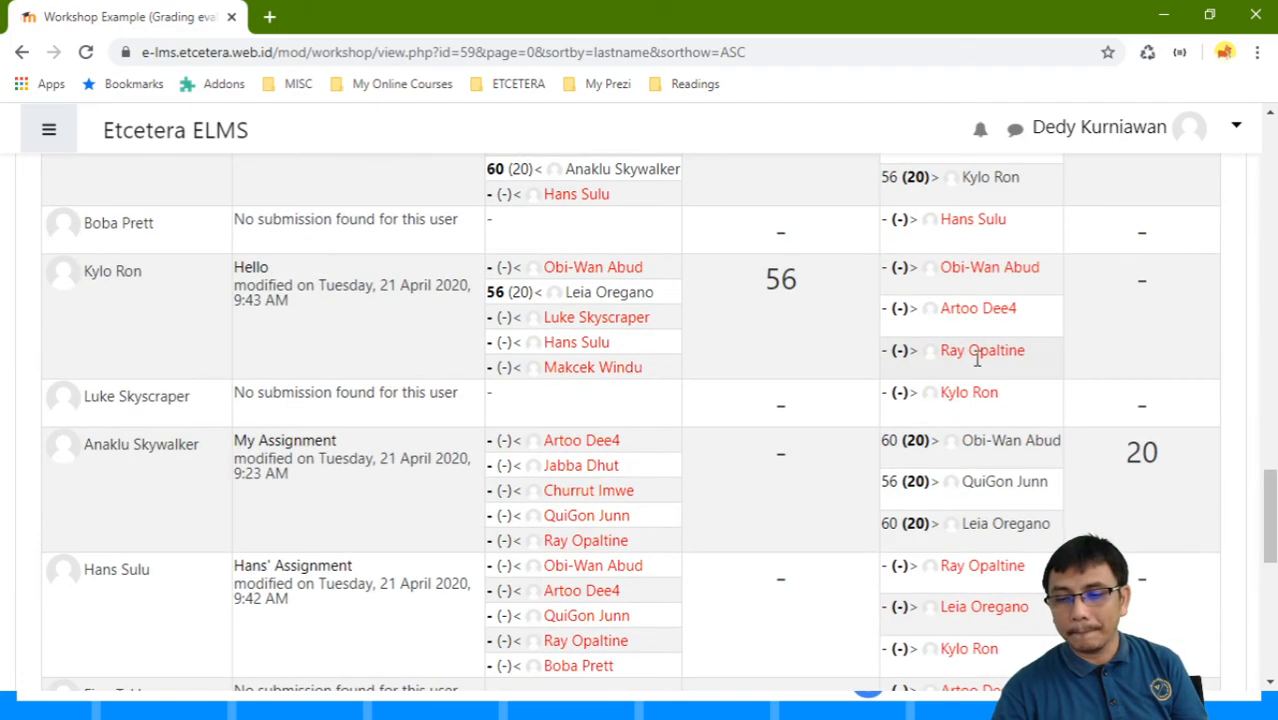
scroll(977, 360, down, 8)
scroll(1070, 308, up, 9)
scroll(1137, 260, down, 5)
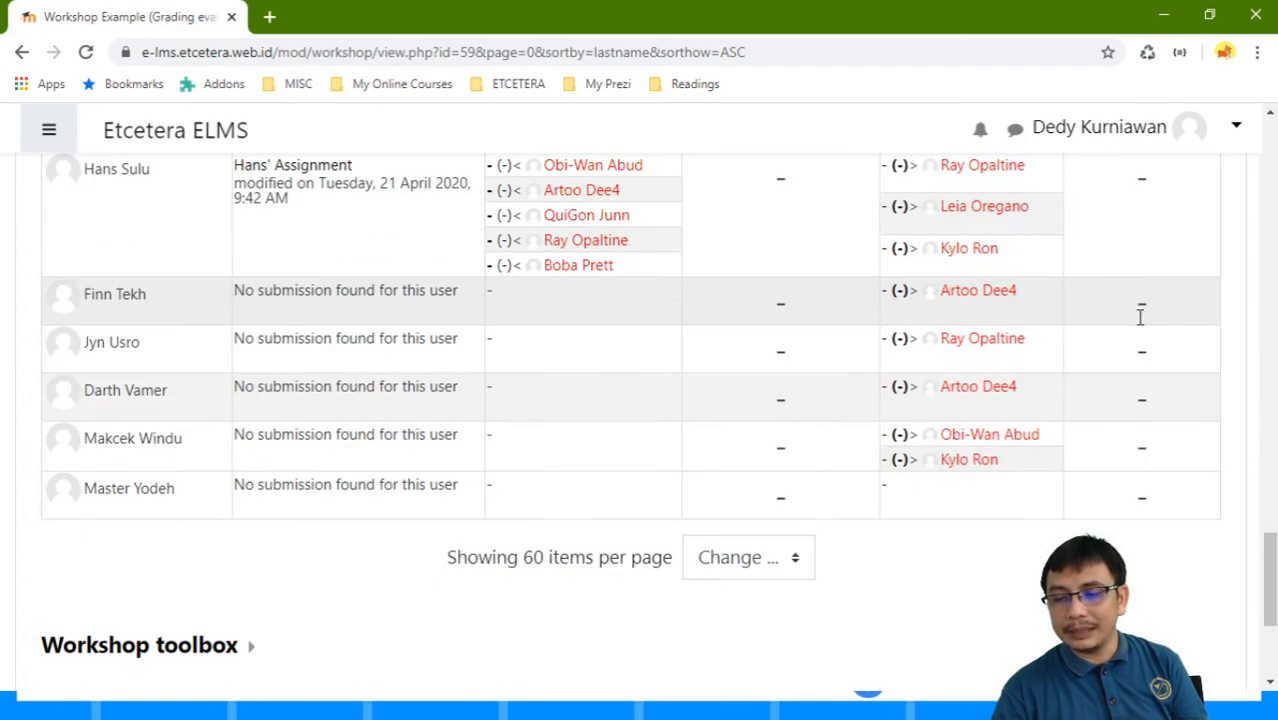
scroll(1118, 291, down, 3)
scroll(560, 303, up, 20)
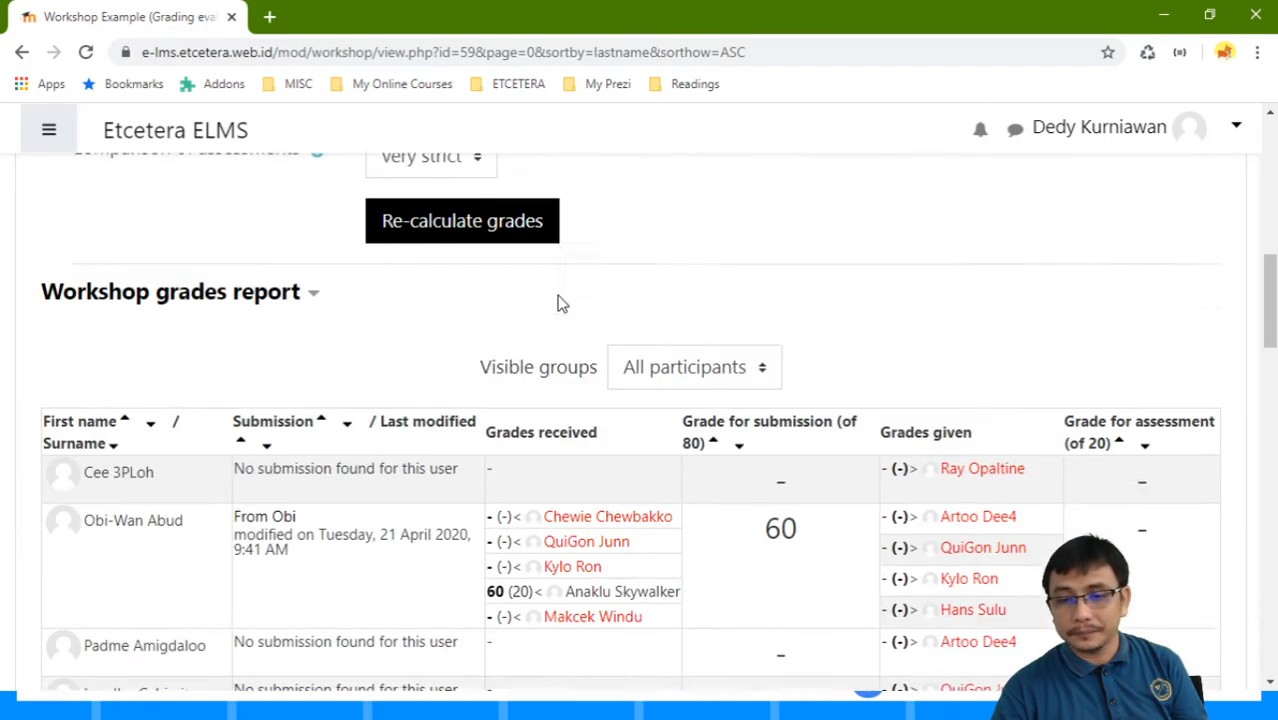
scroll(793, 294, down, 5)
scroll(757, 310, up, 5)
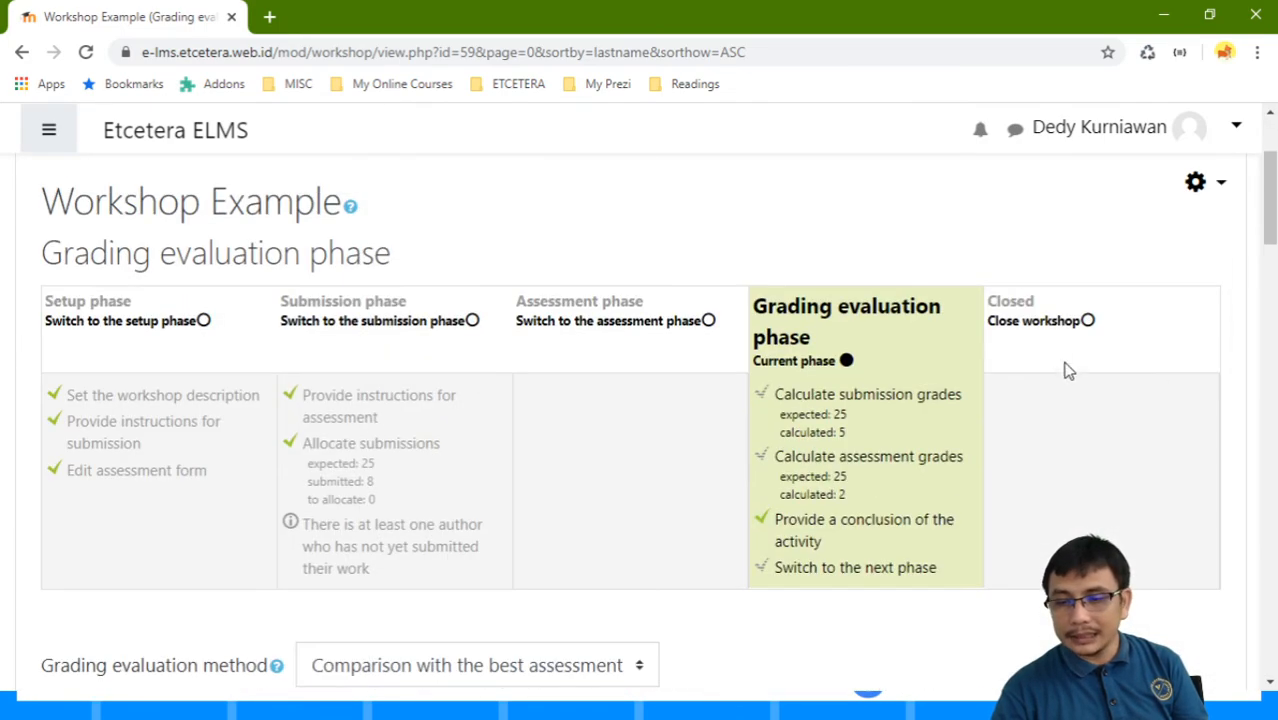
Step: Close the workshop from the grading evaluation phase and confirm the phase change
click(1036, 330)
scroll(995, 340, down, 5)
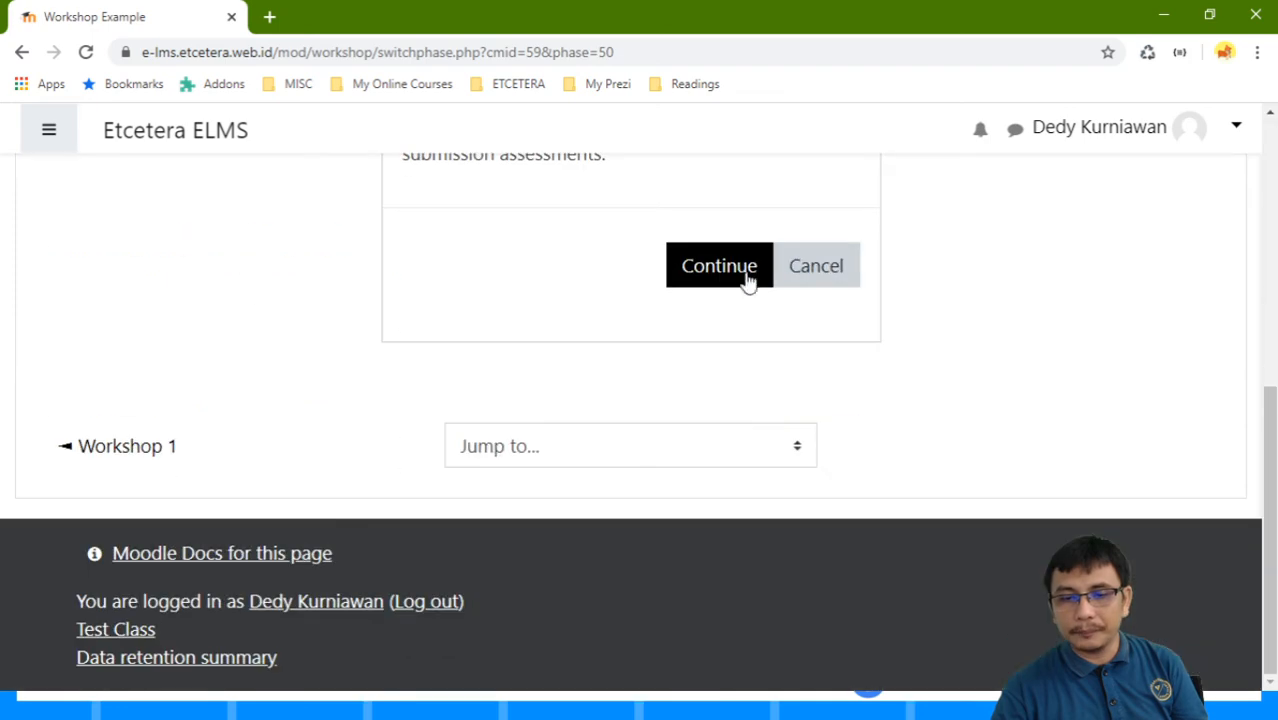
click(745, 268)
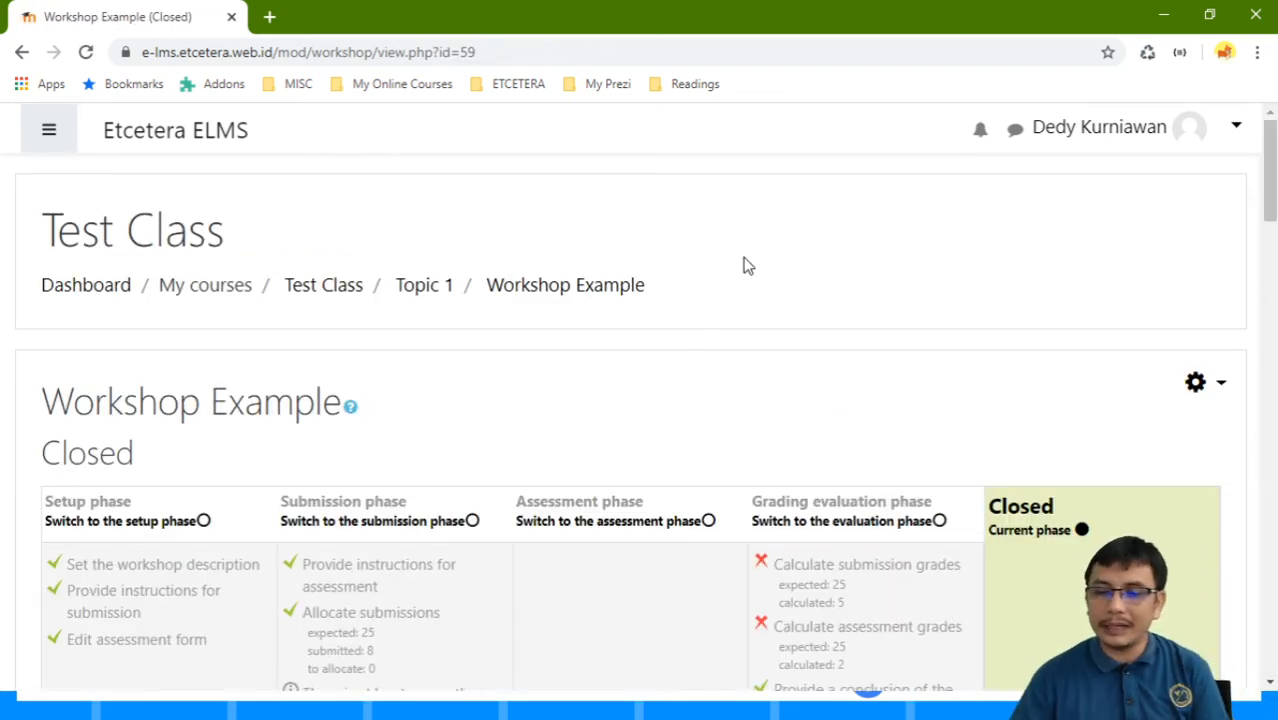
Step: Examine the closed workshop's conclusion, phase planner and workshop grades report
scroll(859, 294, down, 12)
scroll(905, 283, up, 8)
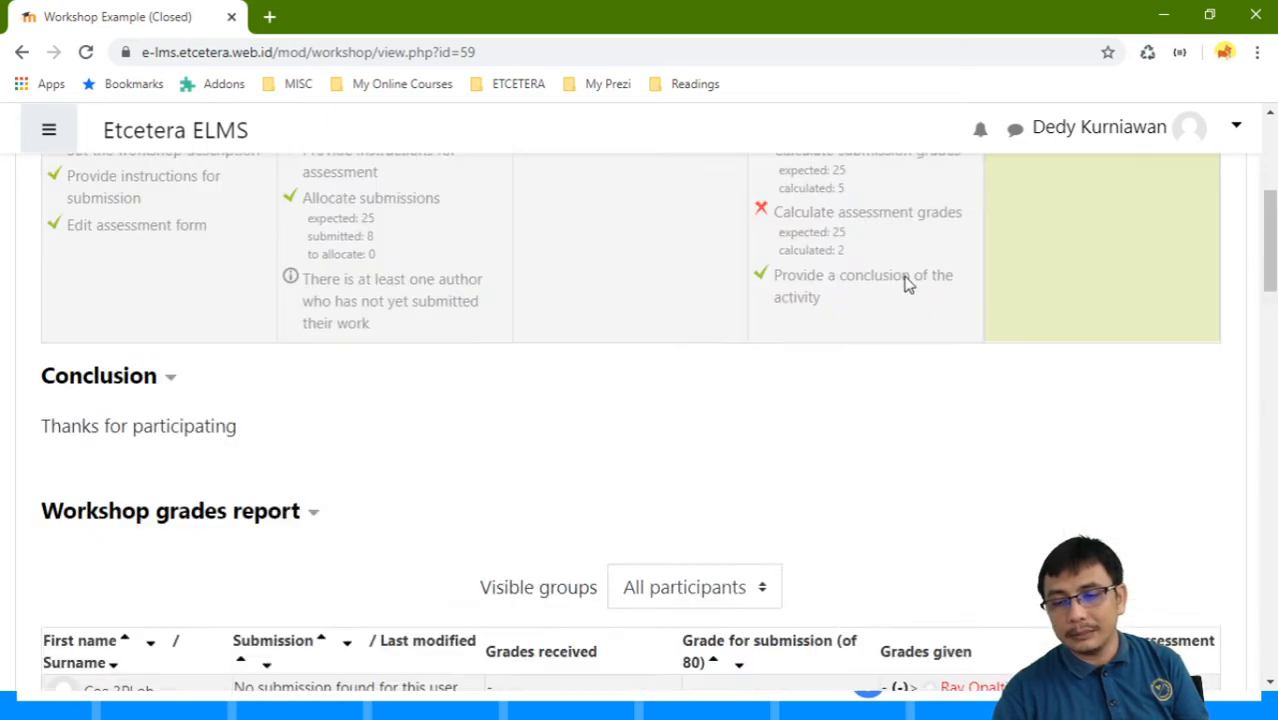
scroll(905, 283, up, 3)
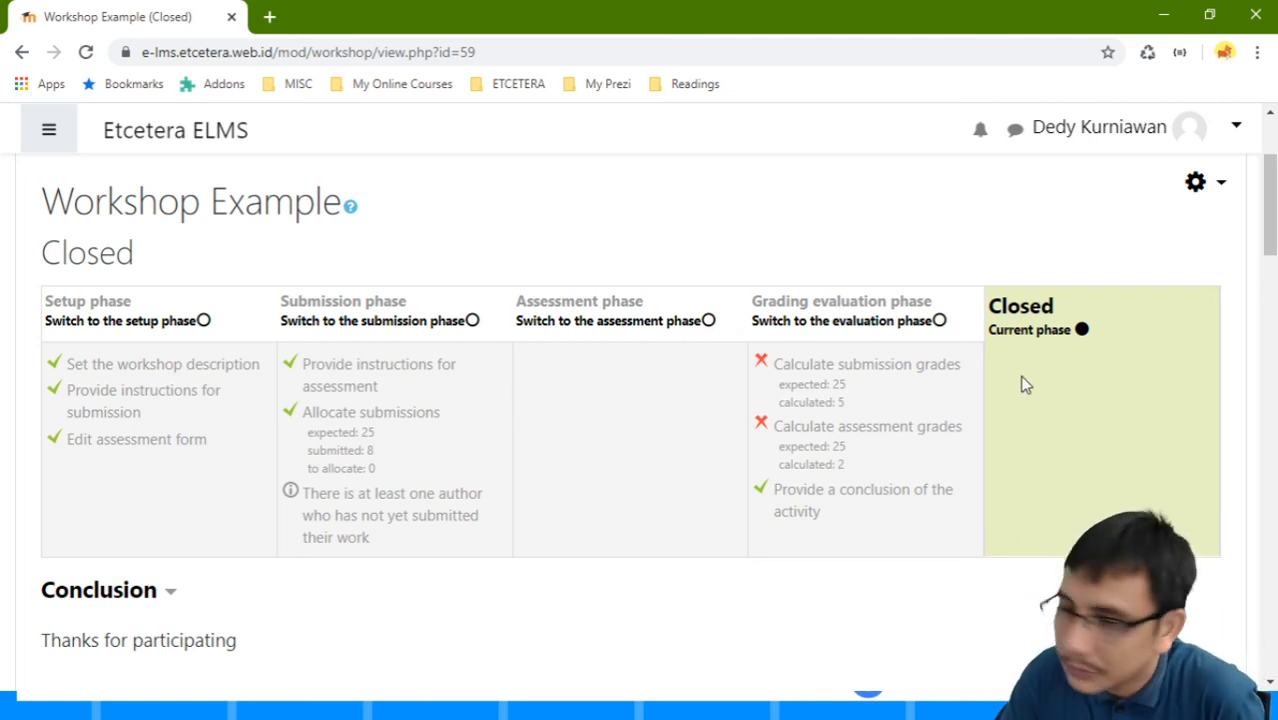
scroll(841, 422, down, 2)
scroll(836, 391, up, 2)
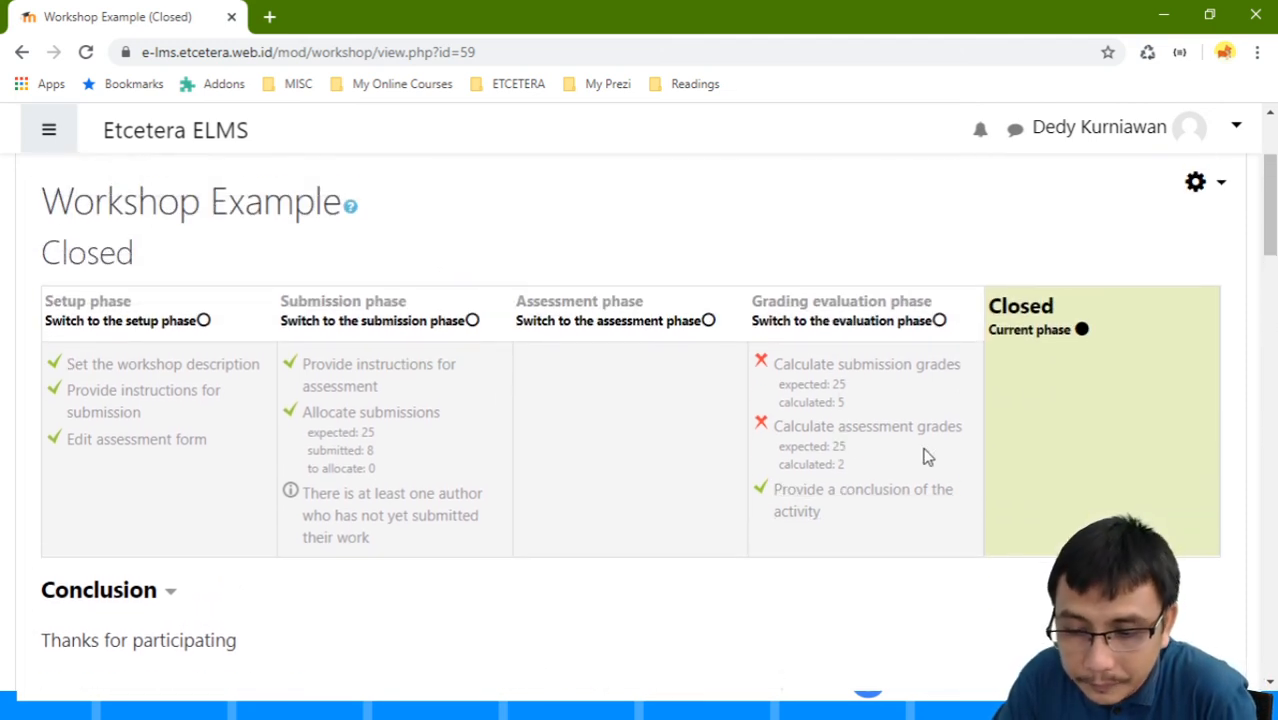
scroll(1041, 338, down, 10)
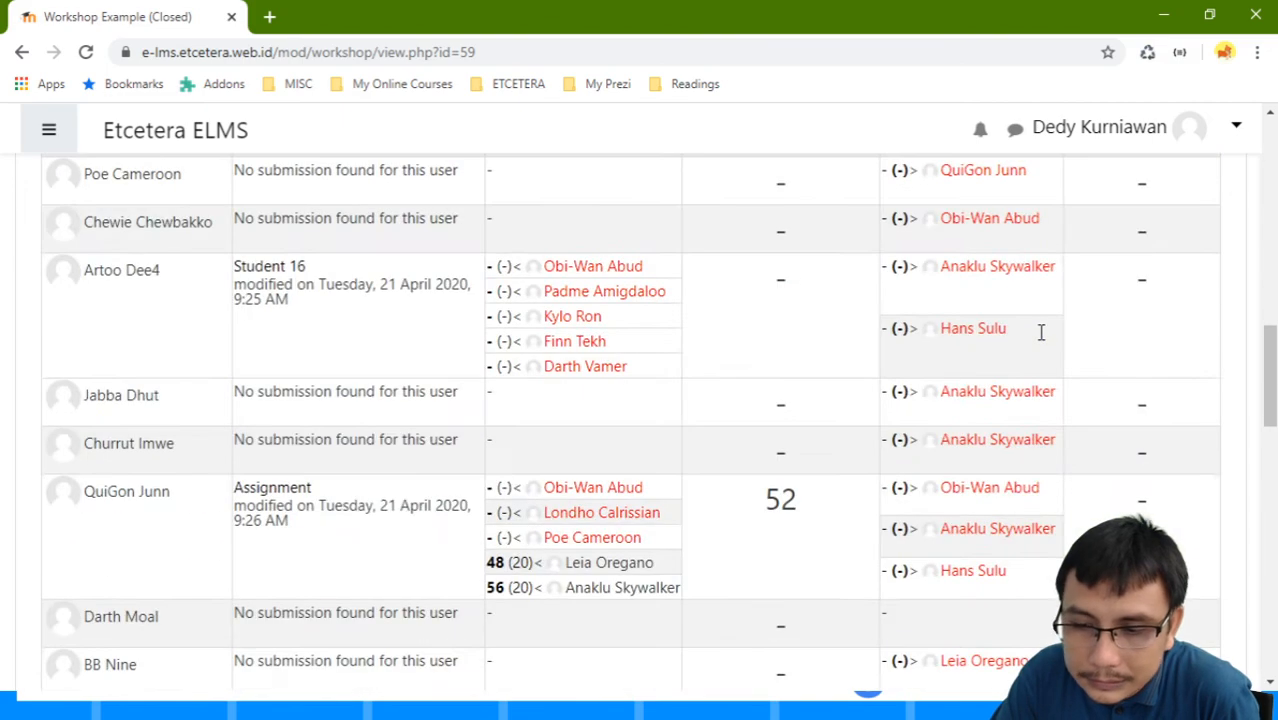
scroll(1041, 338, up, 10)
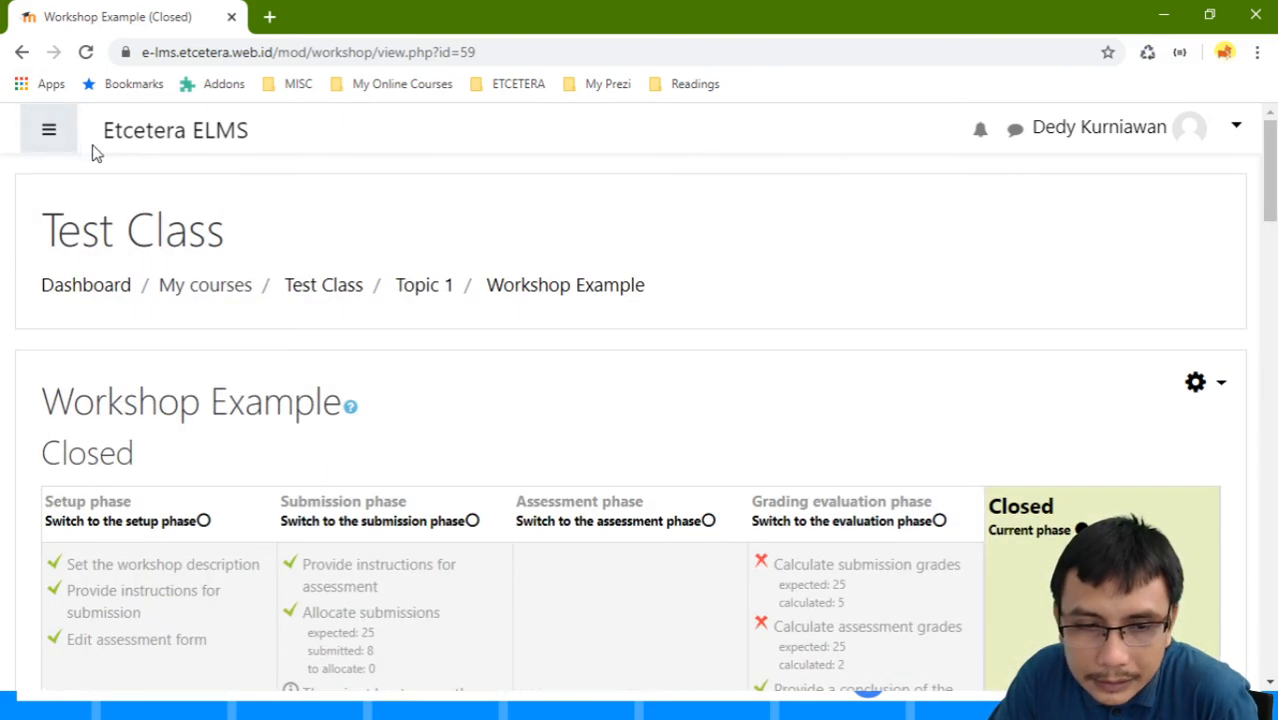
Step: Open the Test Class grades and examine the grader report with its available report views
click(48, 131)
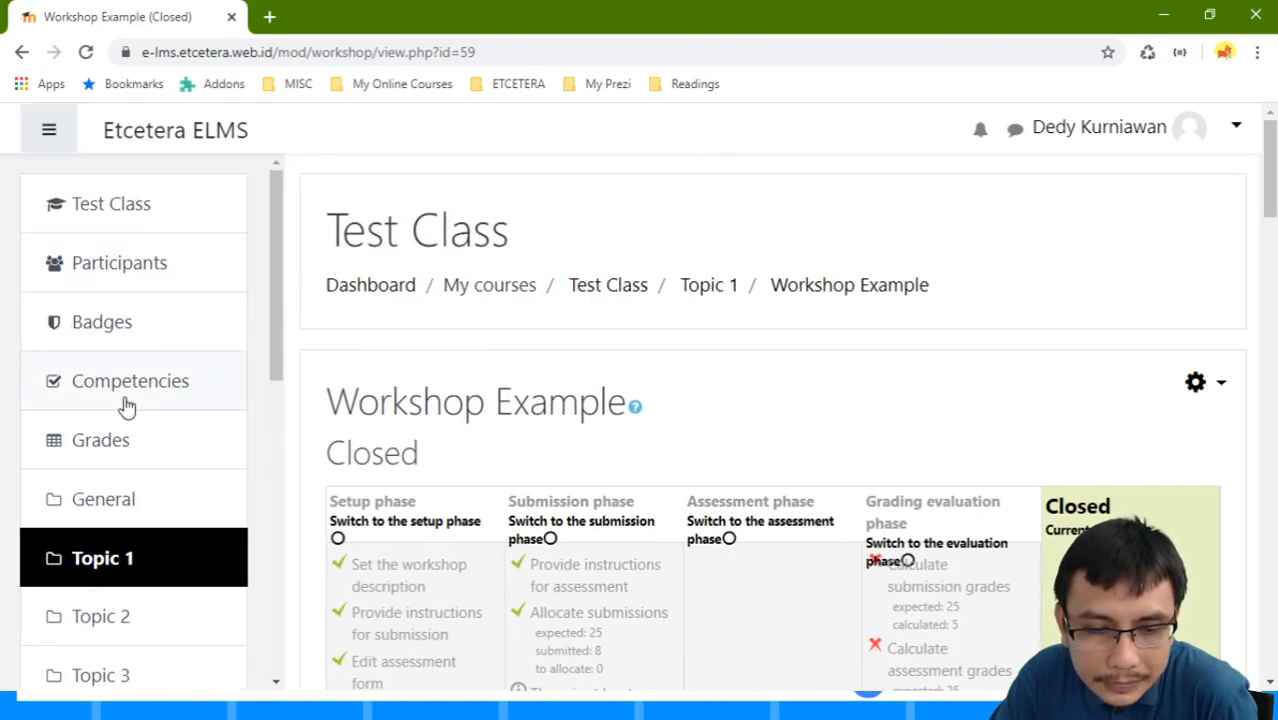
click(125, 446)
scroll(474, 401, down, 5)
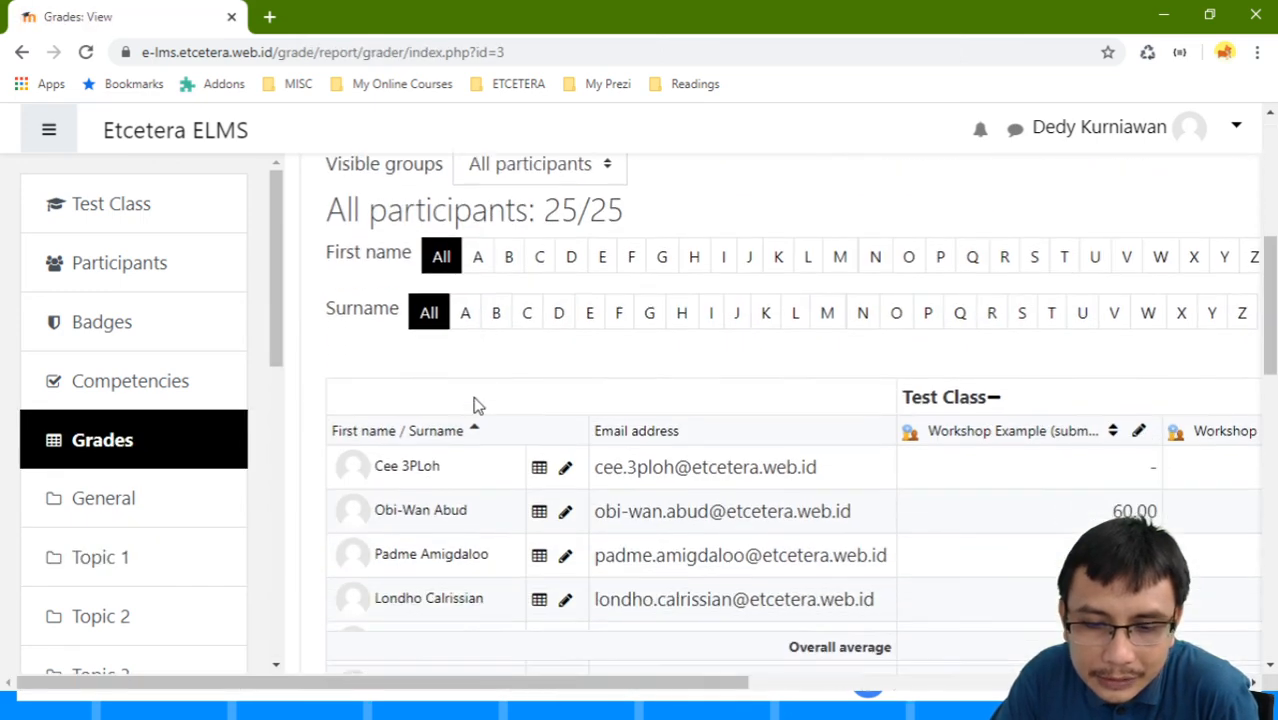
scroll(479, 403, up, 4)
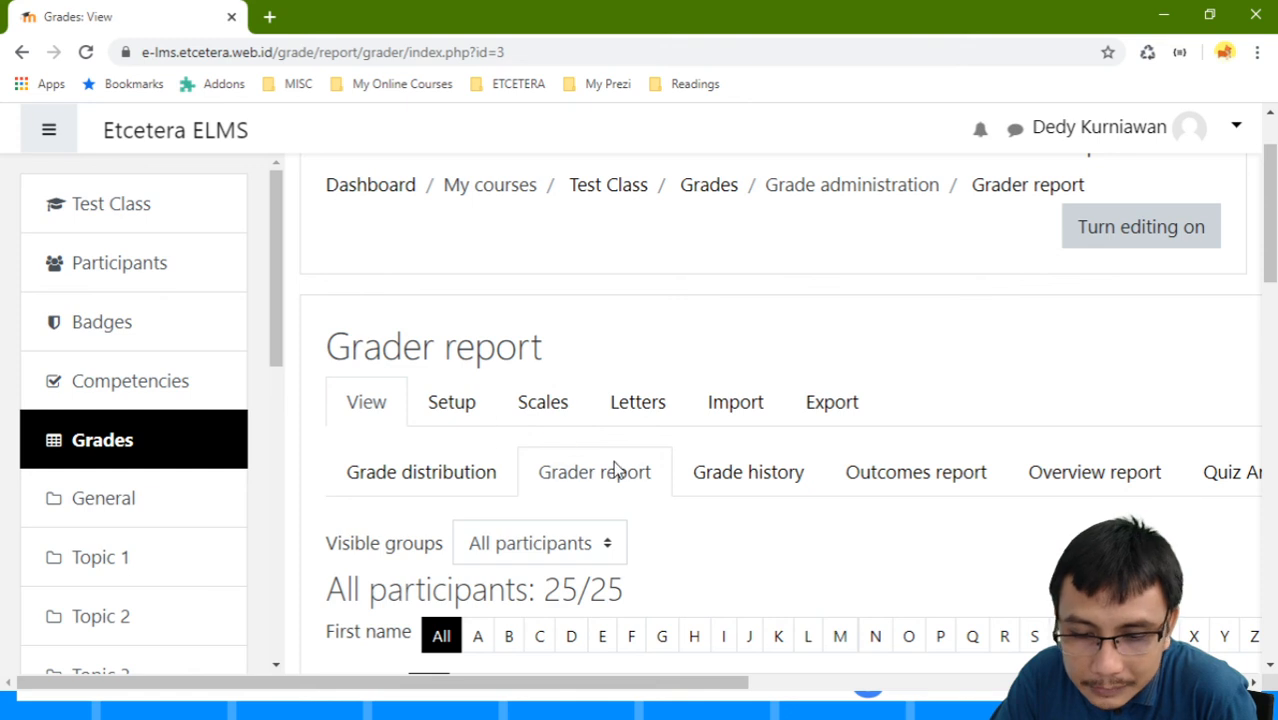
scroll(480, 429, down, 3)
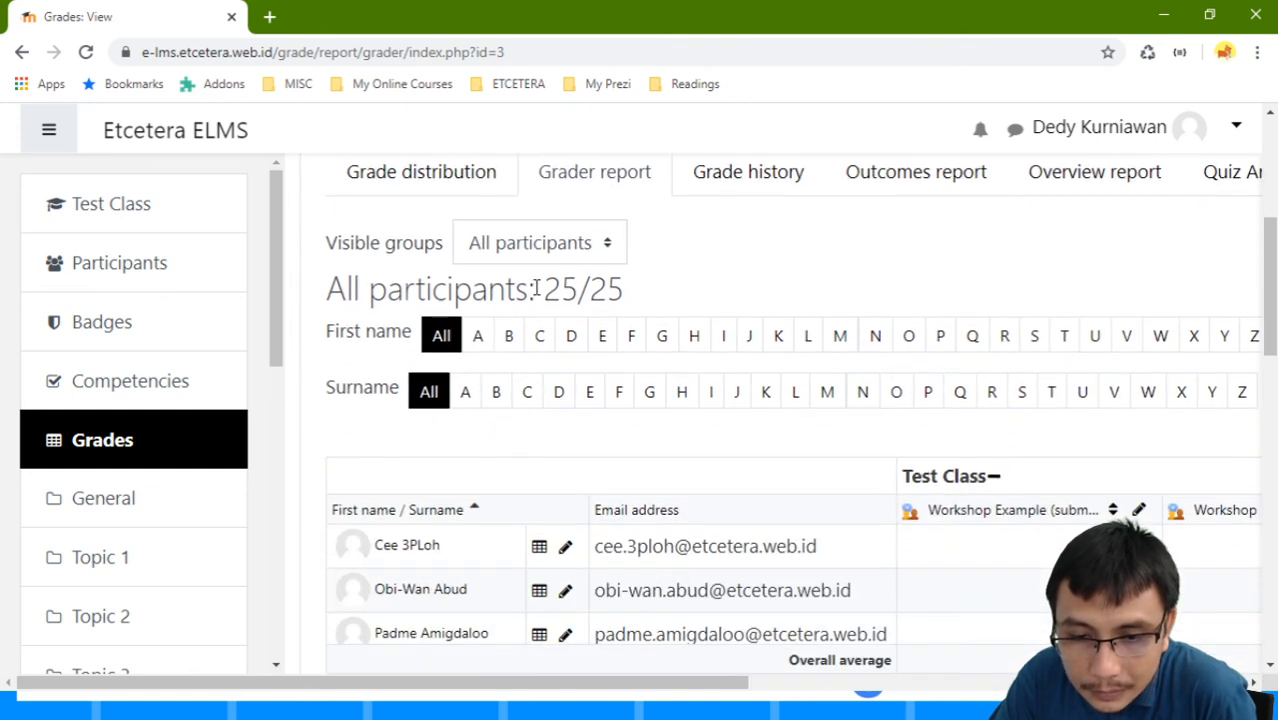
scroll(560, 260, up, 3)
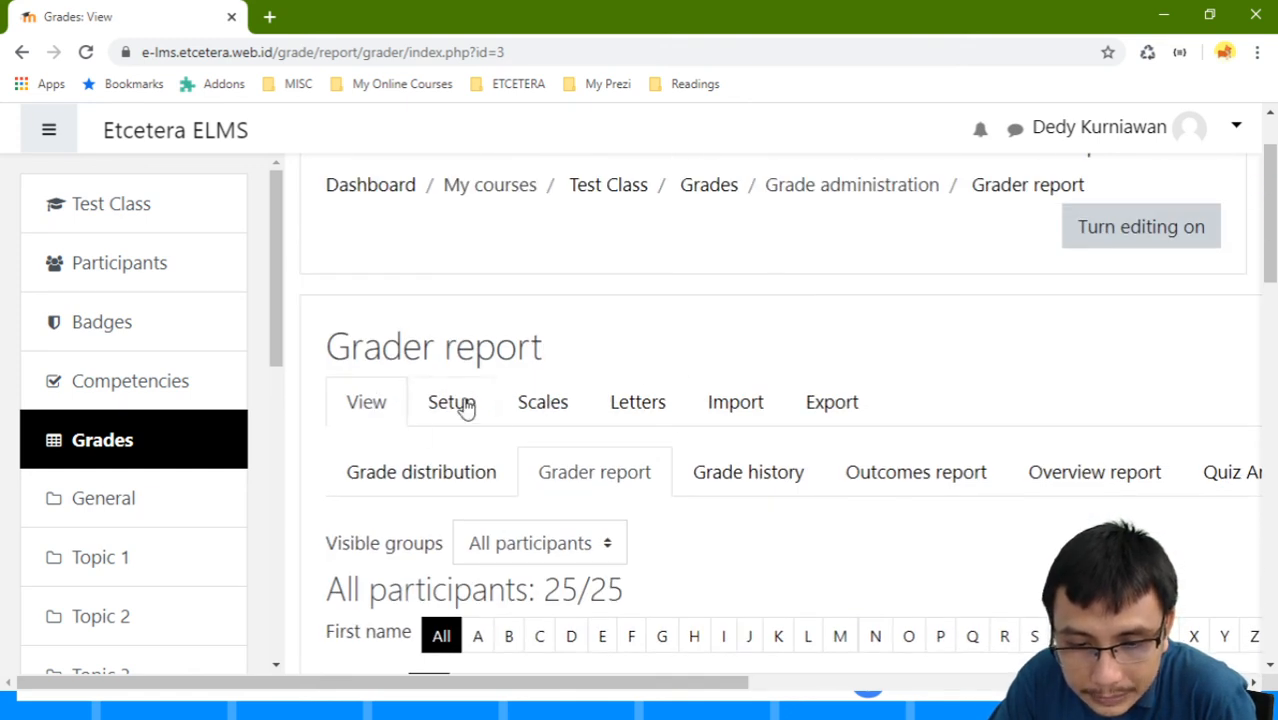
Step: Open the user report in the gradebook and choose a single participant for it
drag(675, 683, 969, 683)
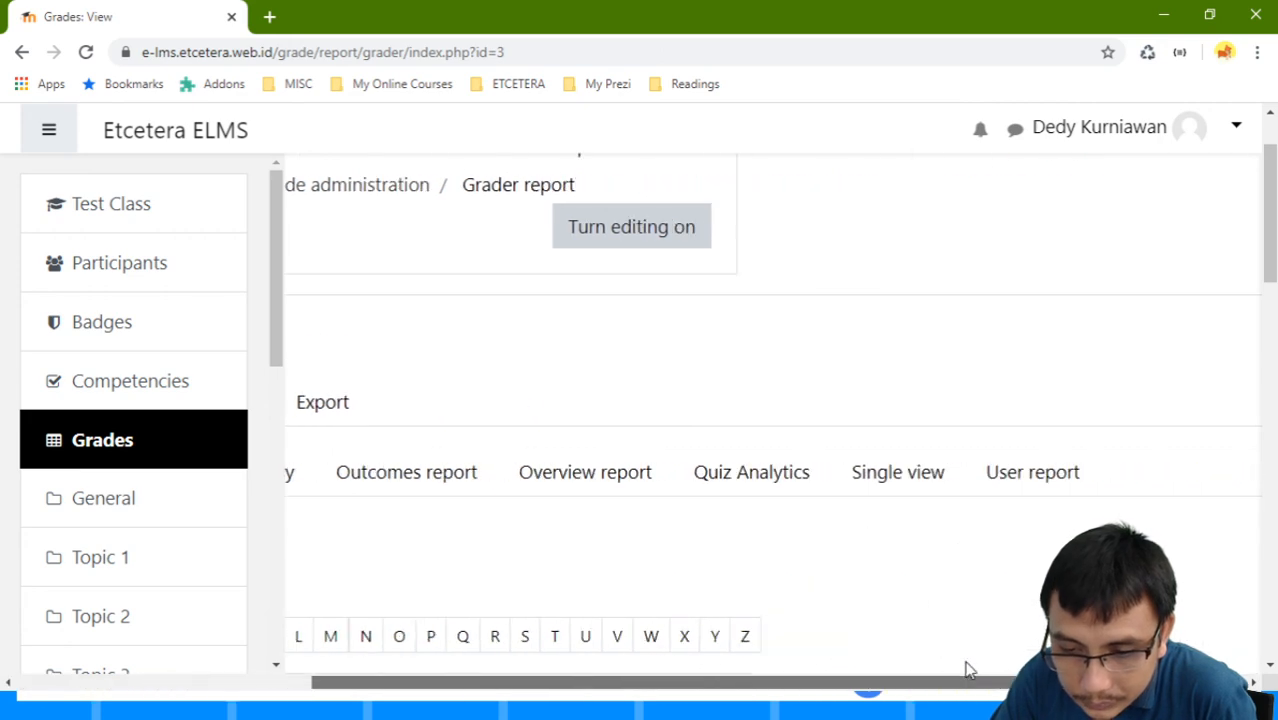
click(1050, 476)
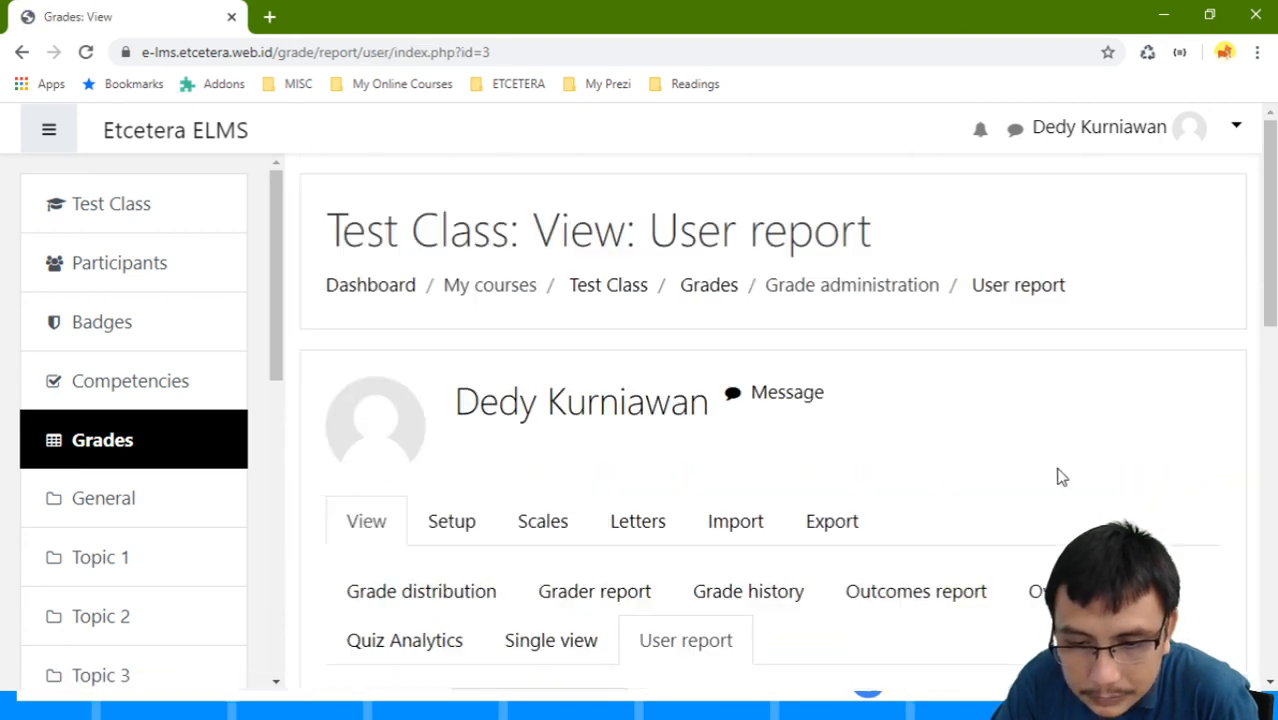
scroll(1000, 330, down, 1)
click(1061, 305)
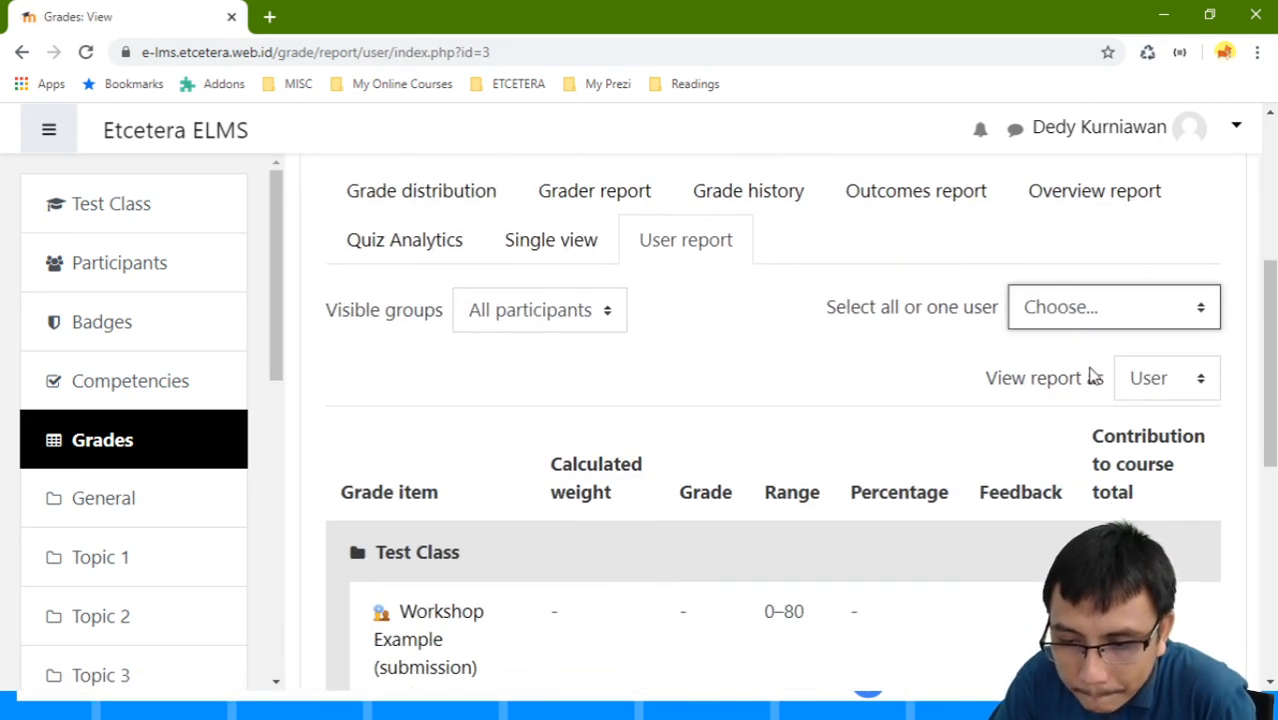
click(1118, 513)
Step: Examine the chosen participant's submission and assessment grades for Workshop Example and the course total
scroll(1107, 508, down, 5)
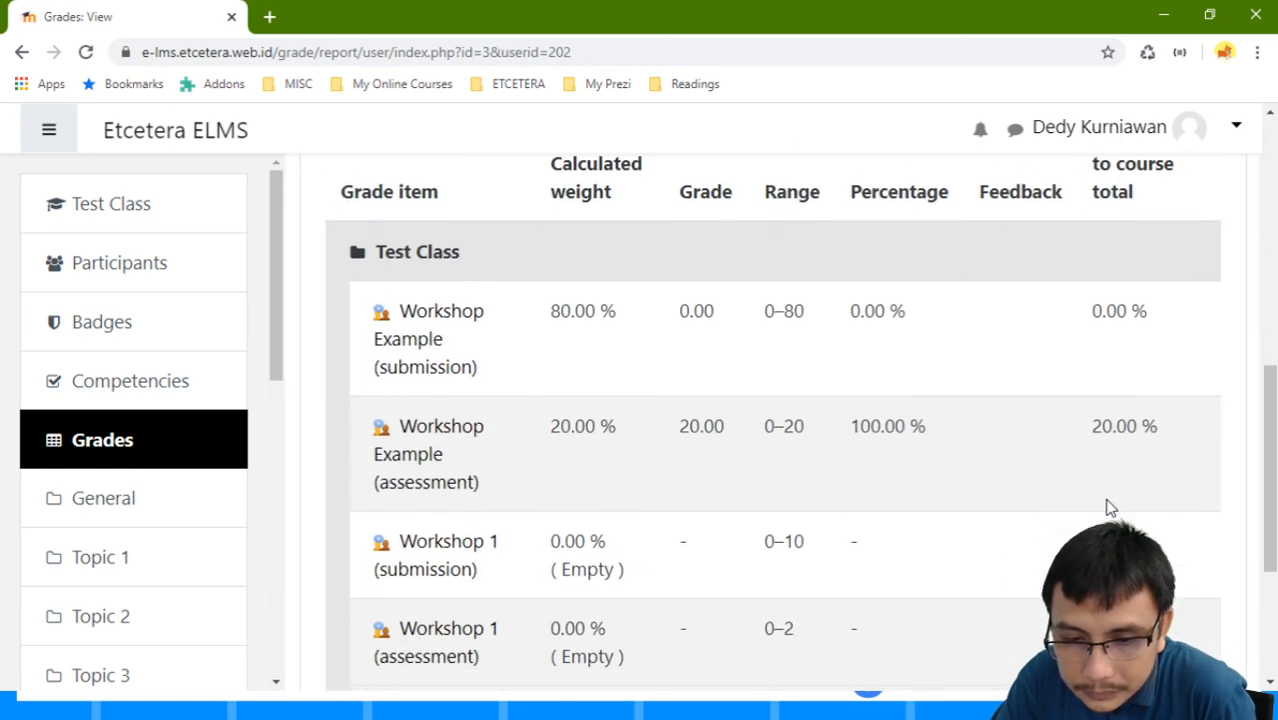
scroll(1000, 480, down, 1)
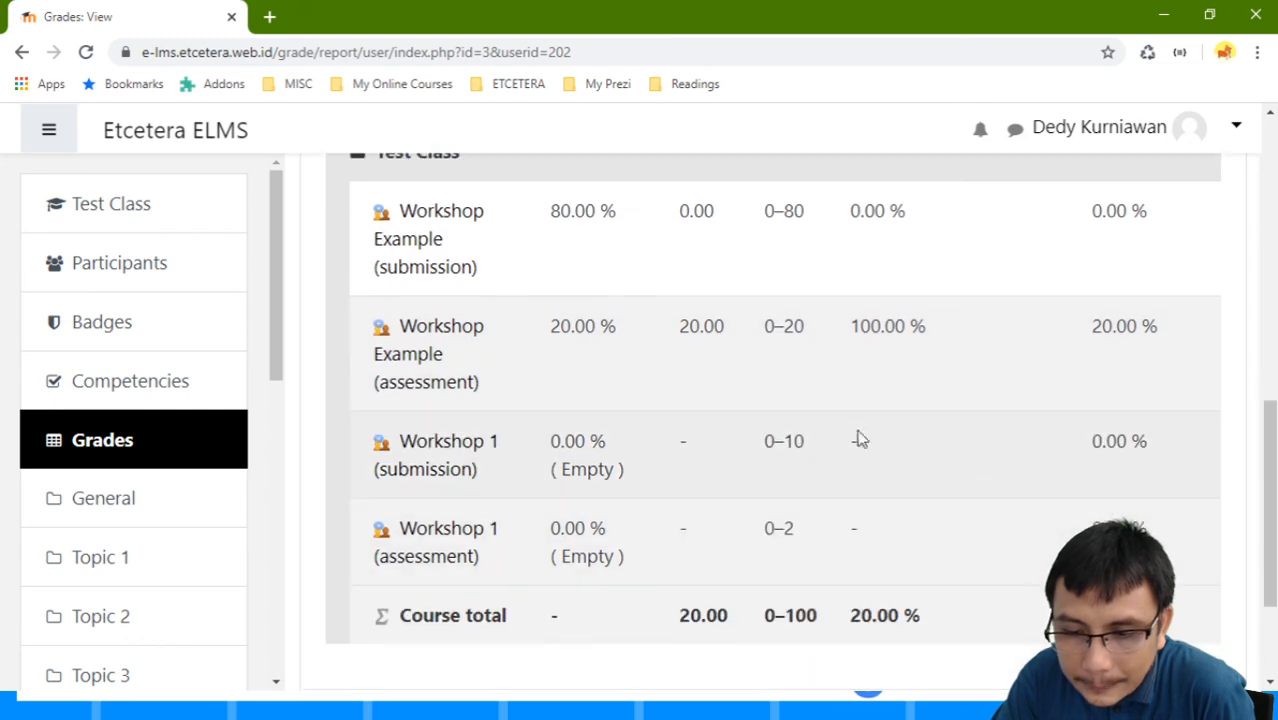
scroll(856, 437, up, 1)
scroll(690, 420, up, 1)
scroll(658, 385, down, 2)
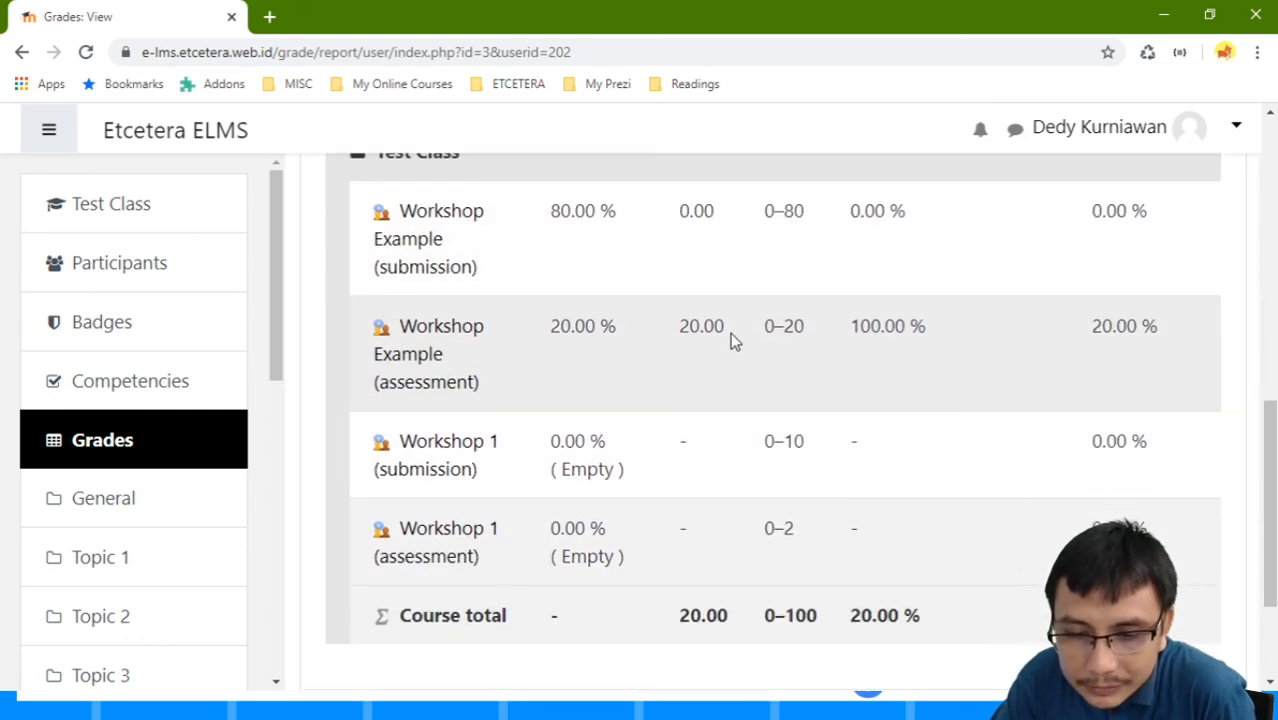
double_click(706, 211)
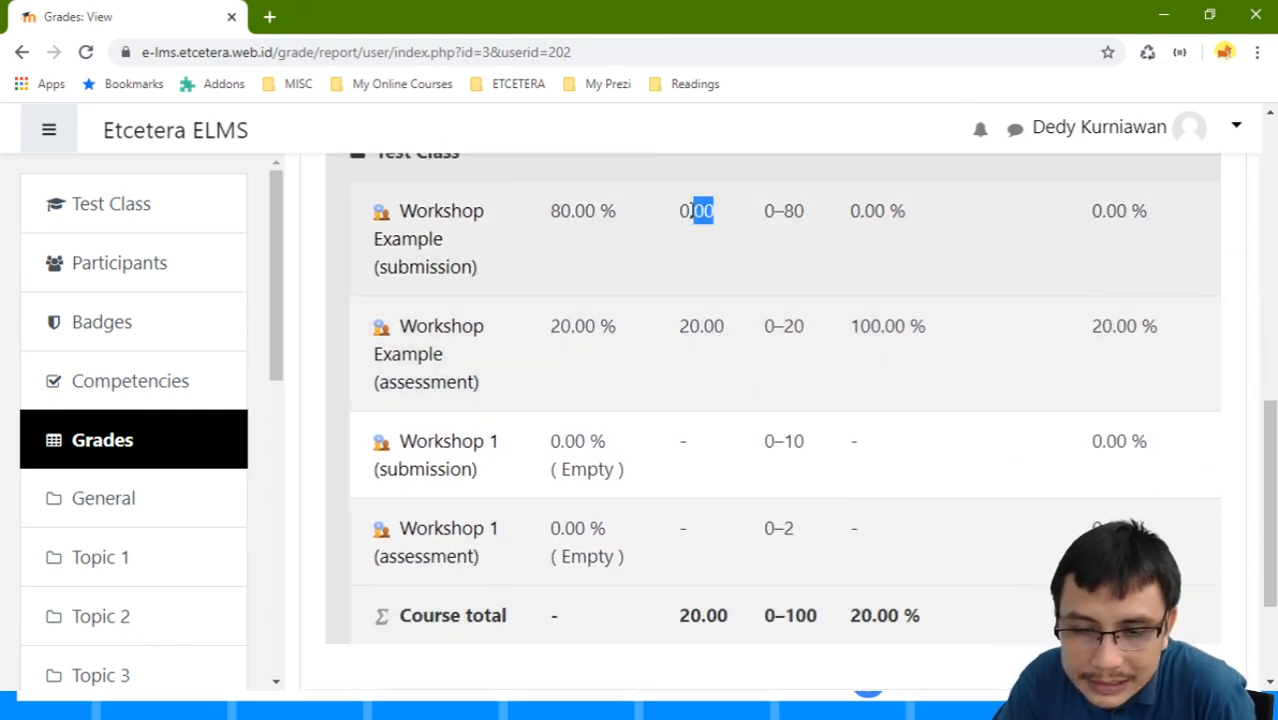
scroll(897, 297, up, 4)
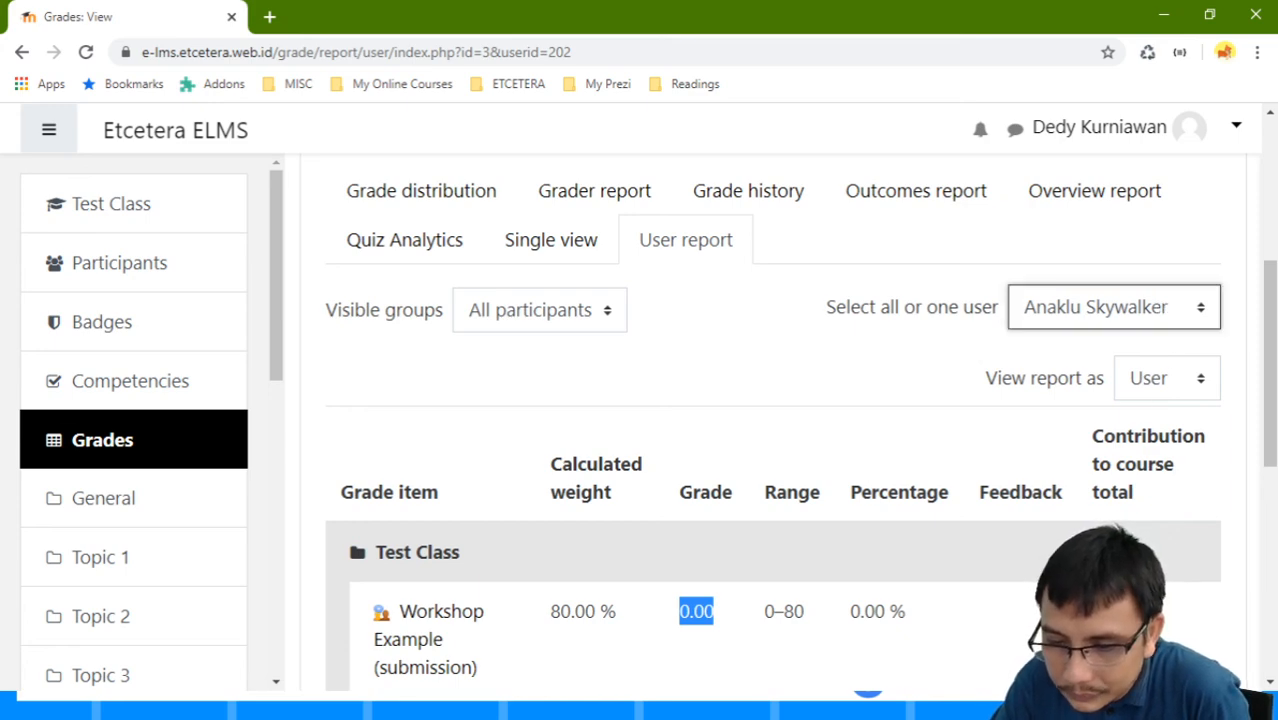
Step: Switch the user report to the participant who submitted Student 16 and examine the workshop grades
key(Down)
scroll(1134, 487, down, 7)
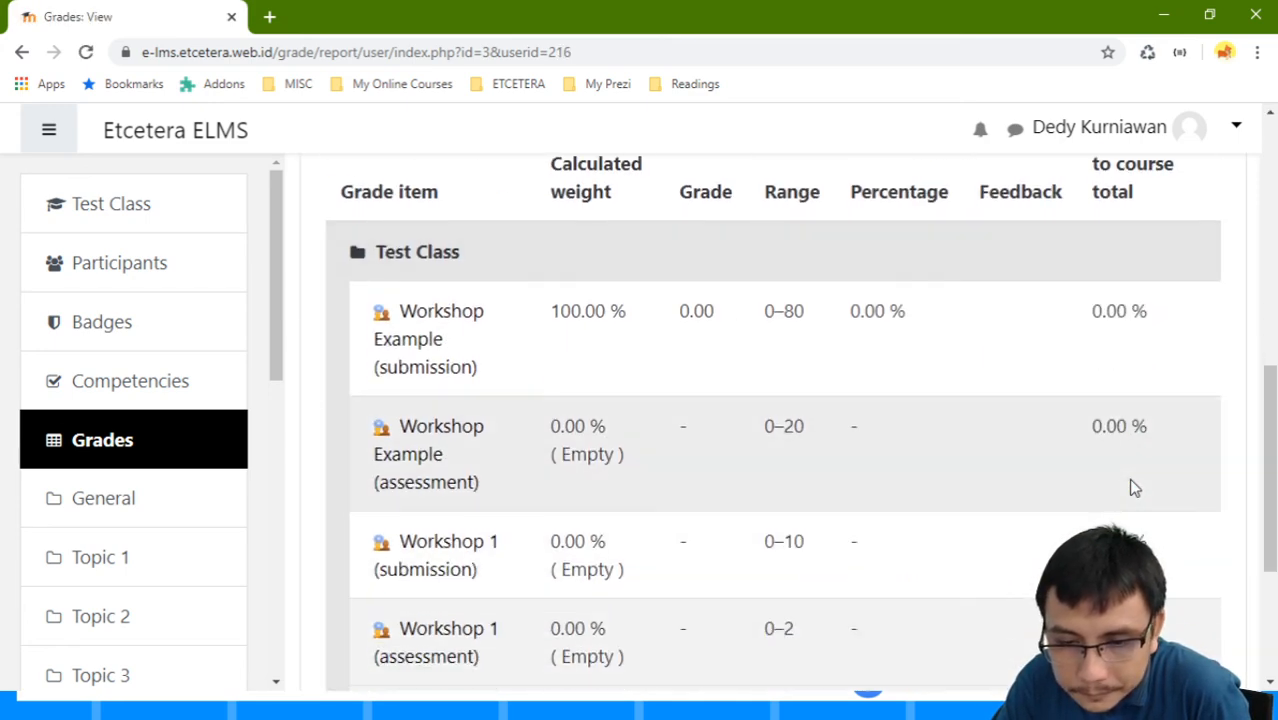
scroll(1130, 485, down, 1)
scroll(1125, 400, up, 5)
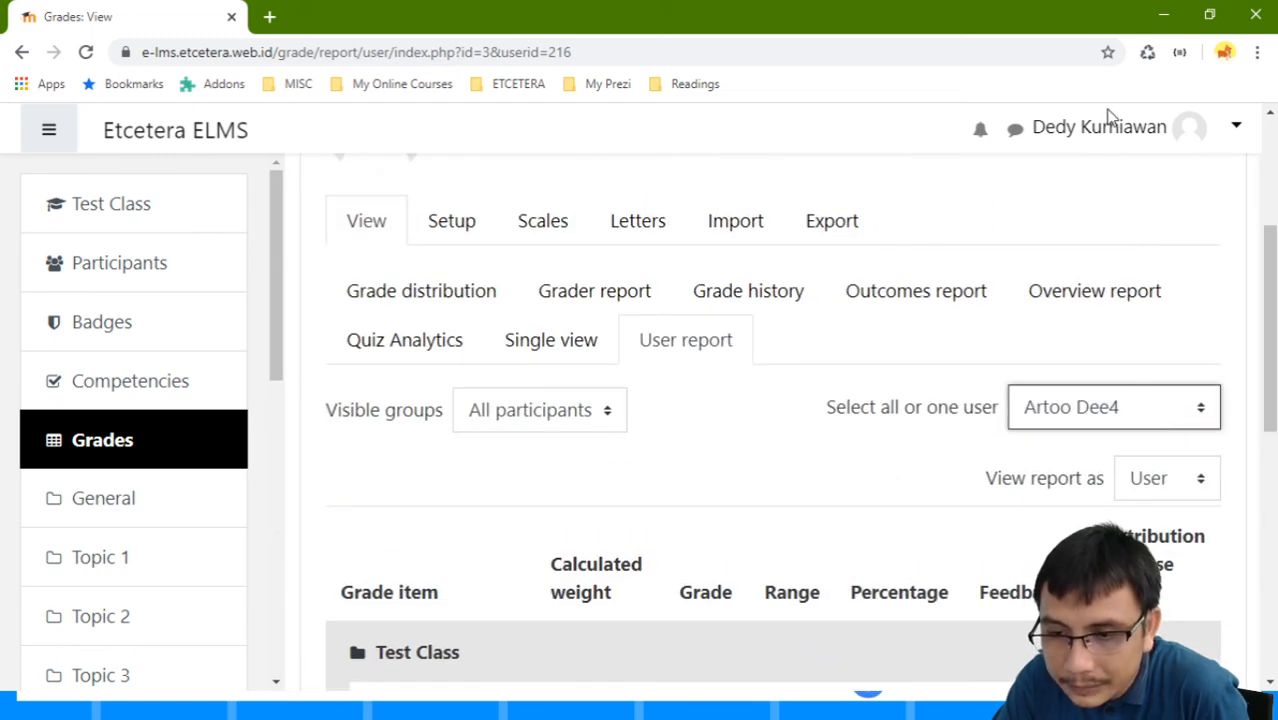
Step: Switch the user report to a third participant and examine the Workshop Example submission's grade and percentage
key(Up)
scroll(979, 305, down, 7)
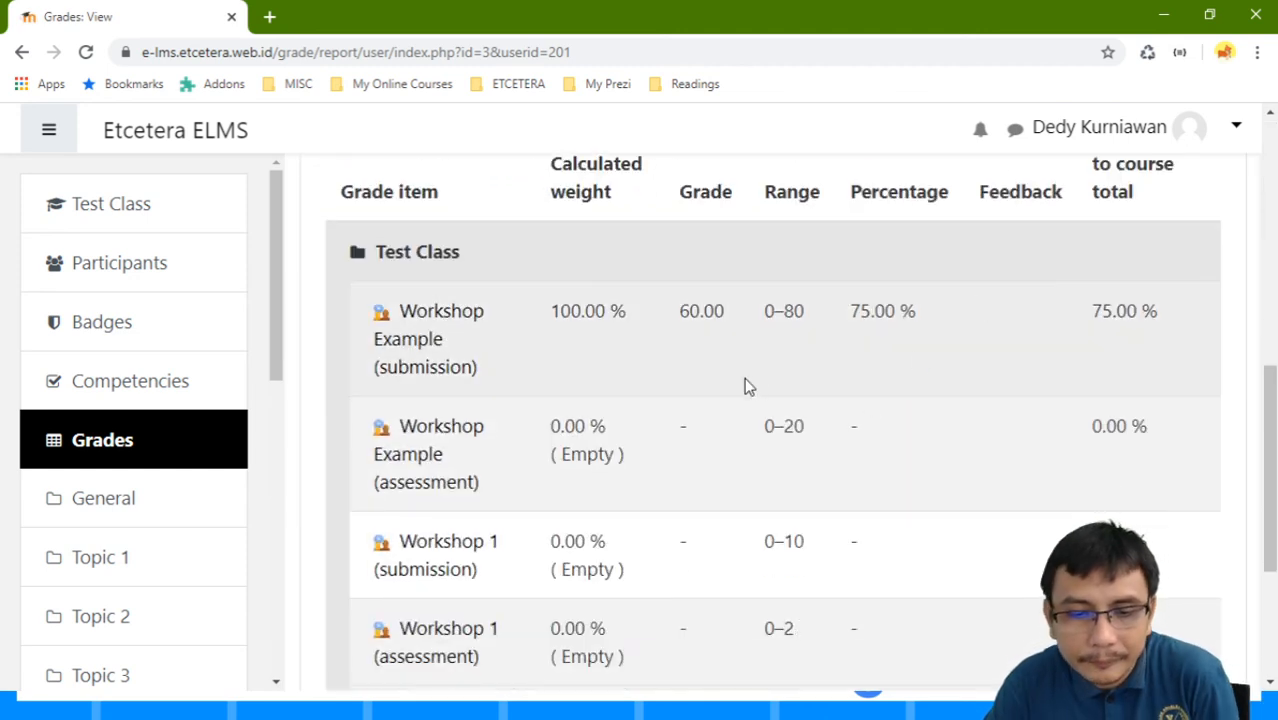
drag(732, 310, 676, 313)
click(722, 341)
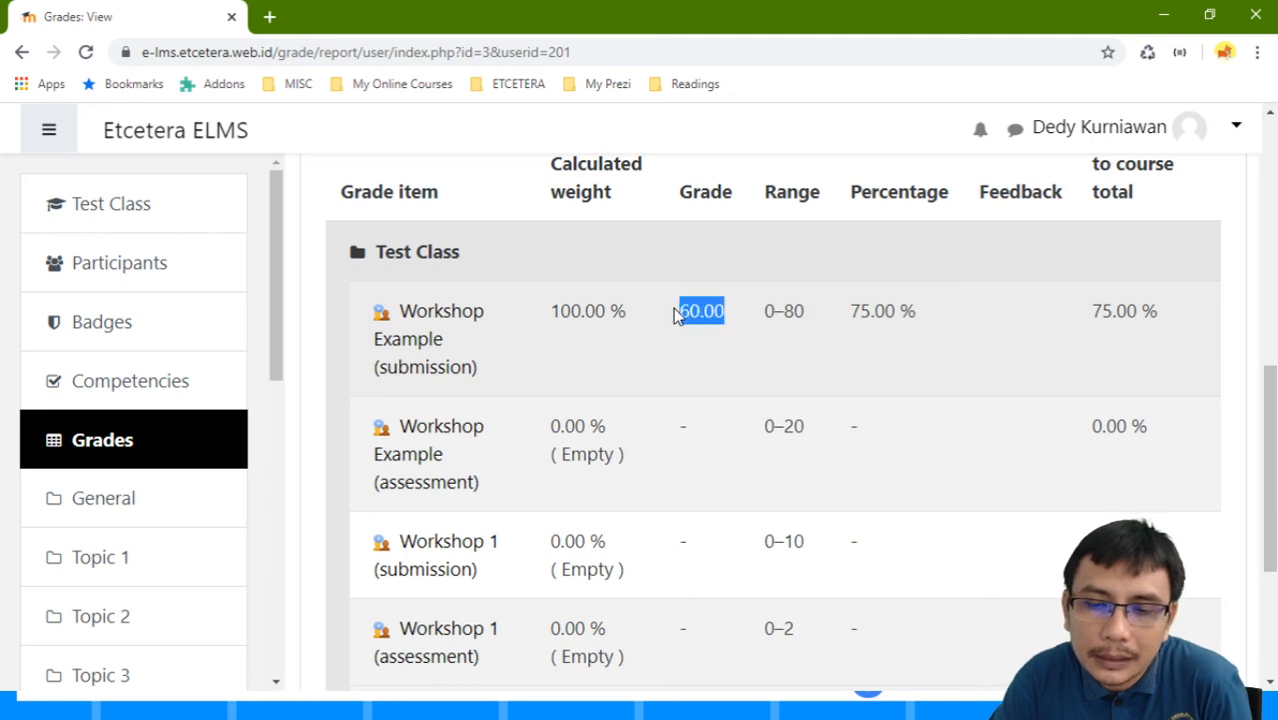
click(711, 365)
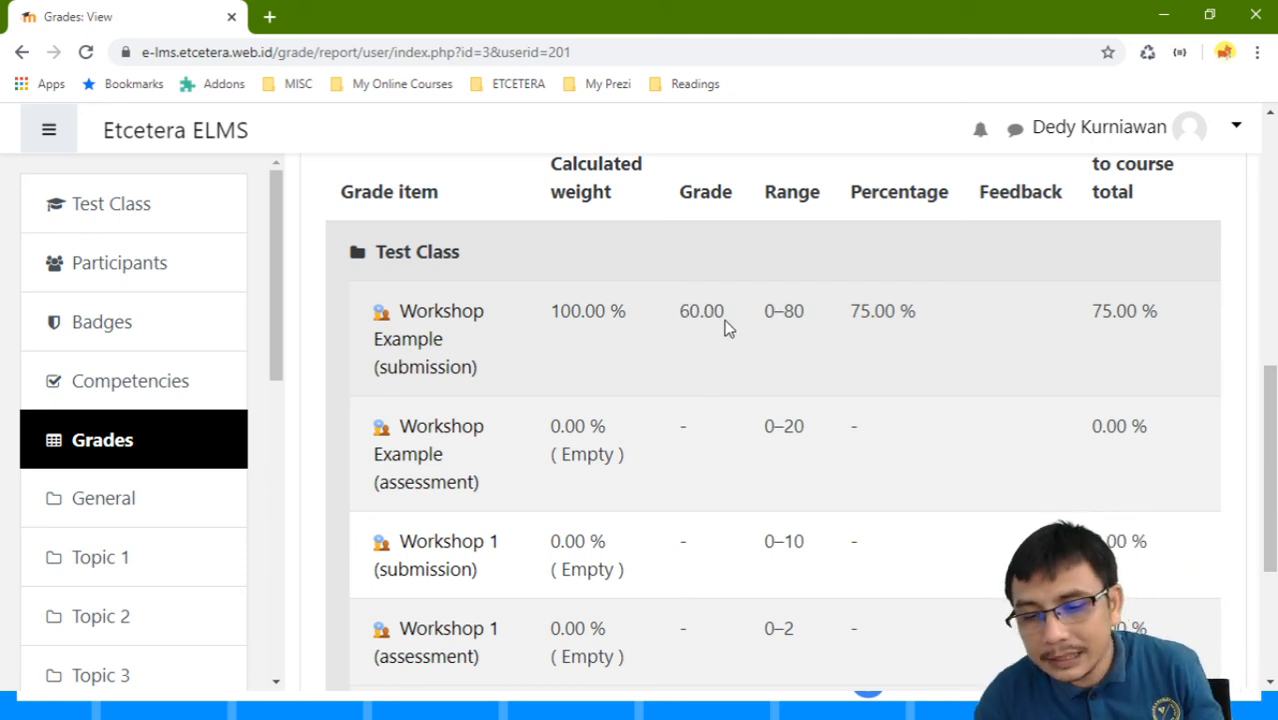
drag(852, 308, 919, 314)
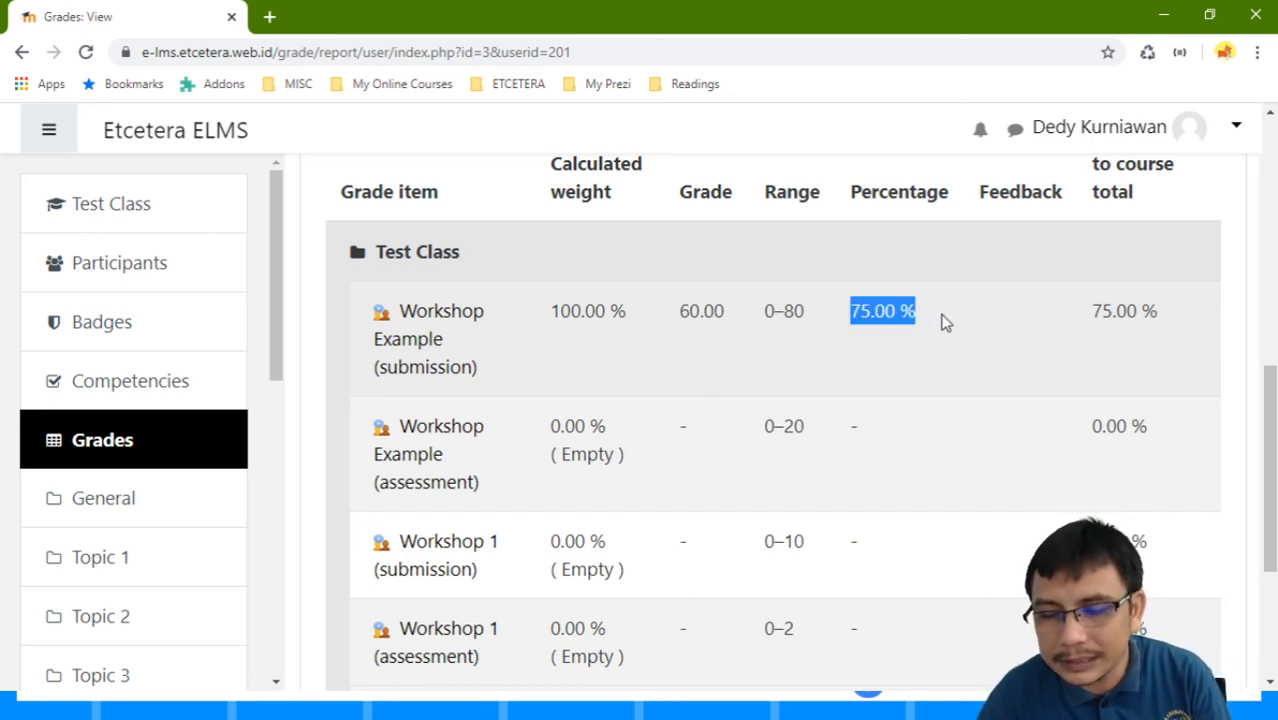
click(944, 320)
Step: Return from the user report to the Test Class course page
scroll(1005, 366, up, 6)
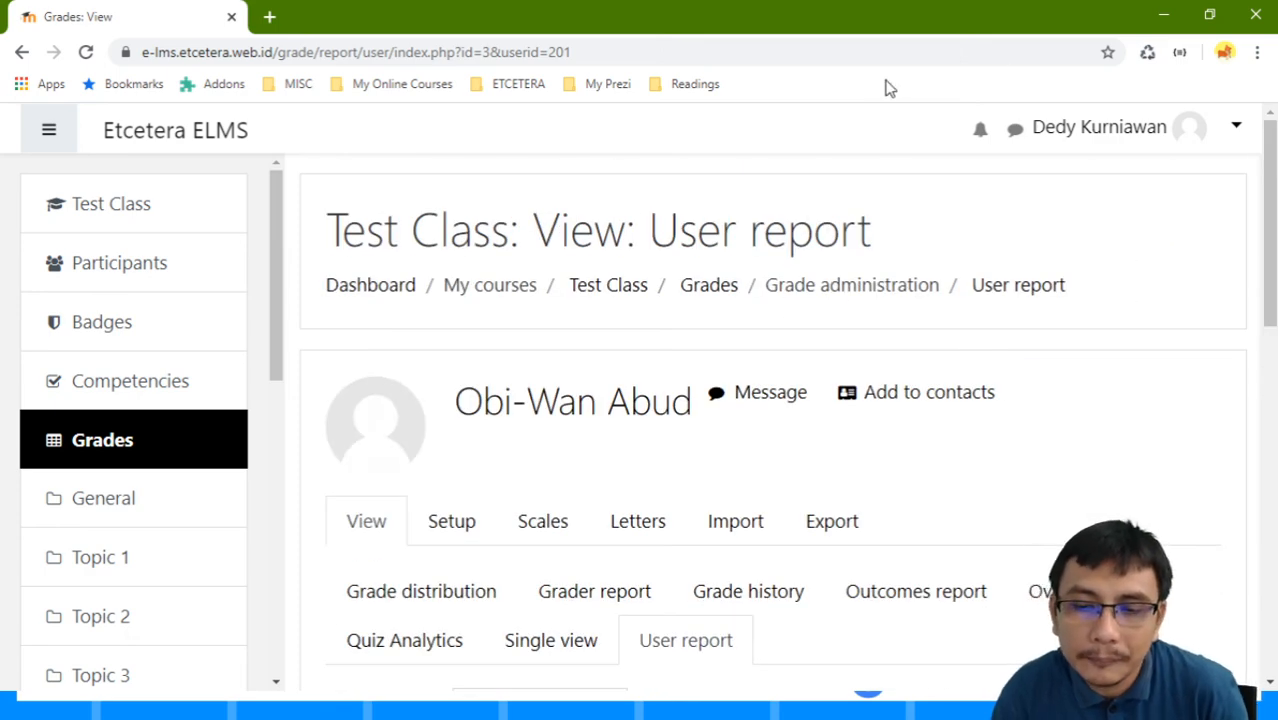
click(625, 290)
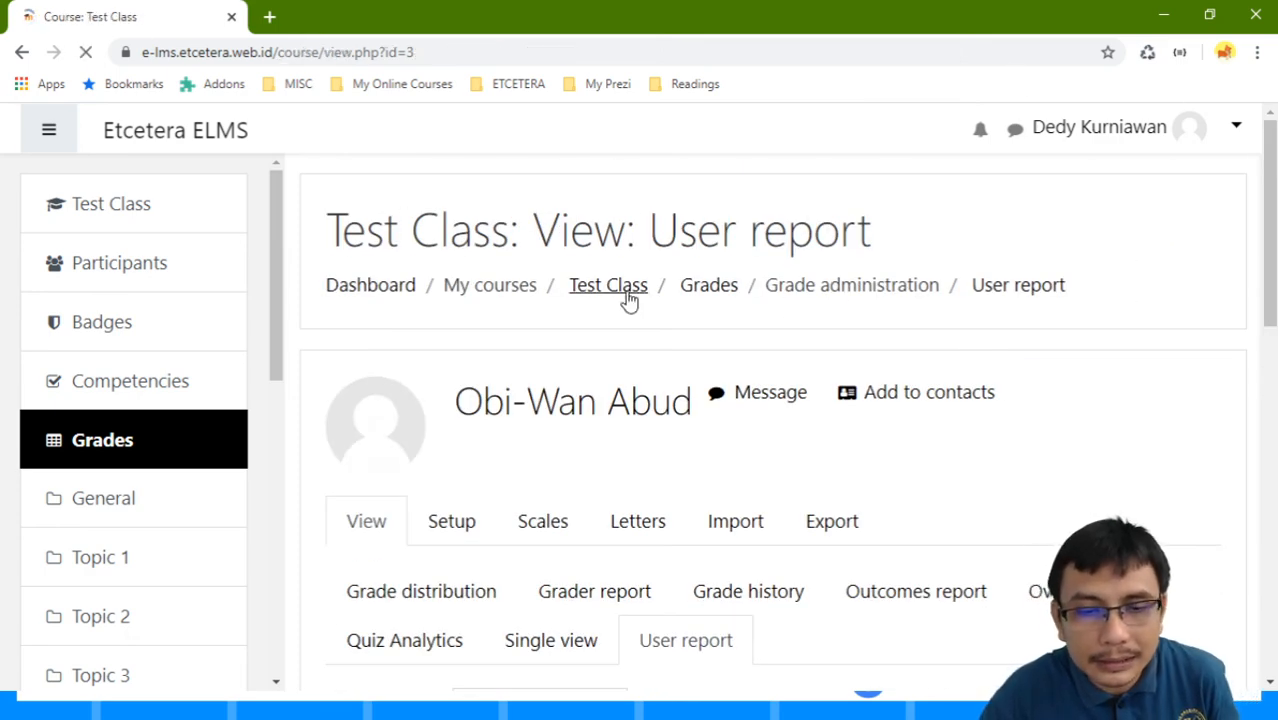